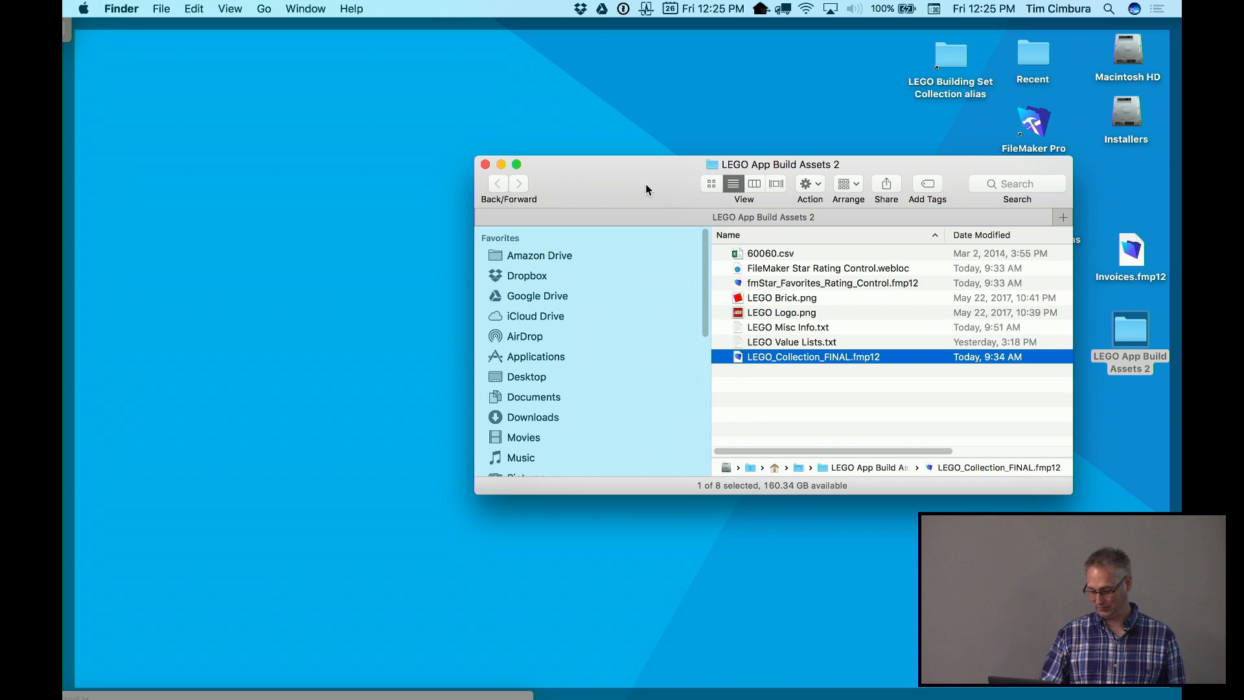
# Bring the hidden application windows back from Show Desktop
pyautogui.click(325, 27)
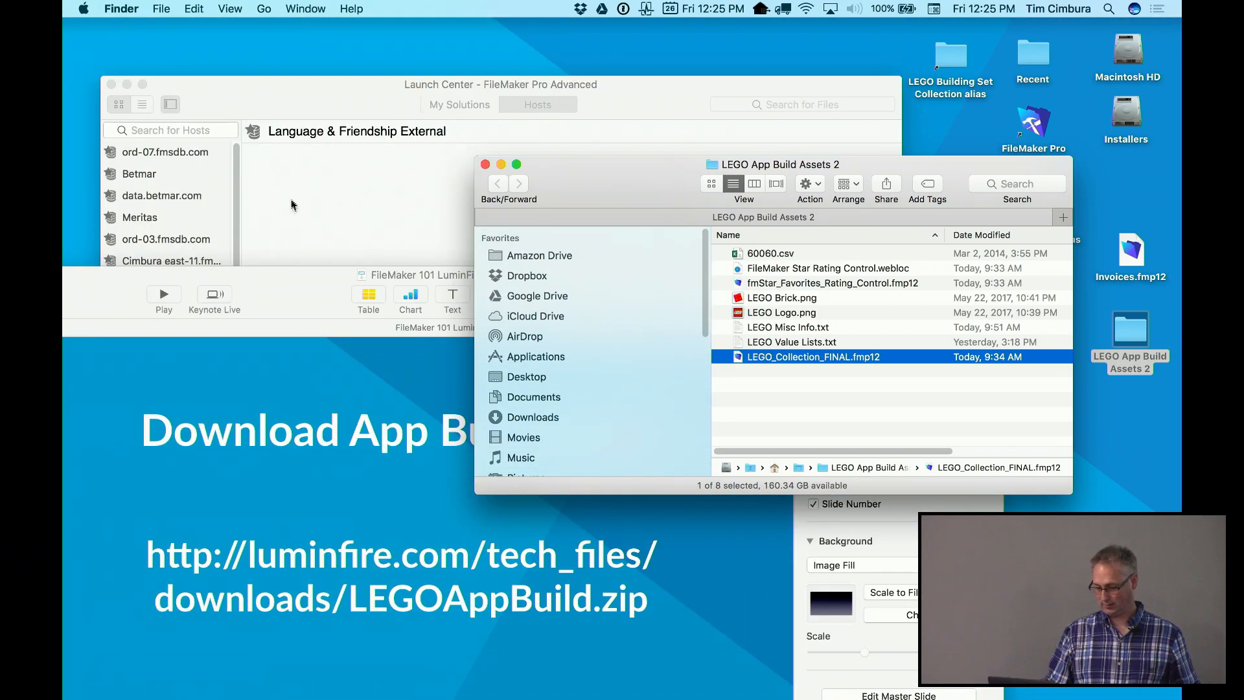
# Play the Keynote deck to slide 23, 'Create the App from Scratch', then exit the slideshow
pyautogui.moveTo(293, 286); pyautogui.dragTo(451, 95)
pyautogui.click(322, 102)
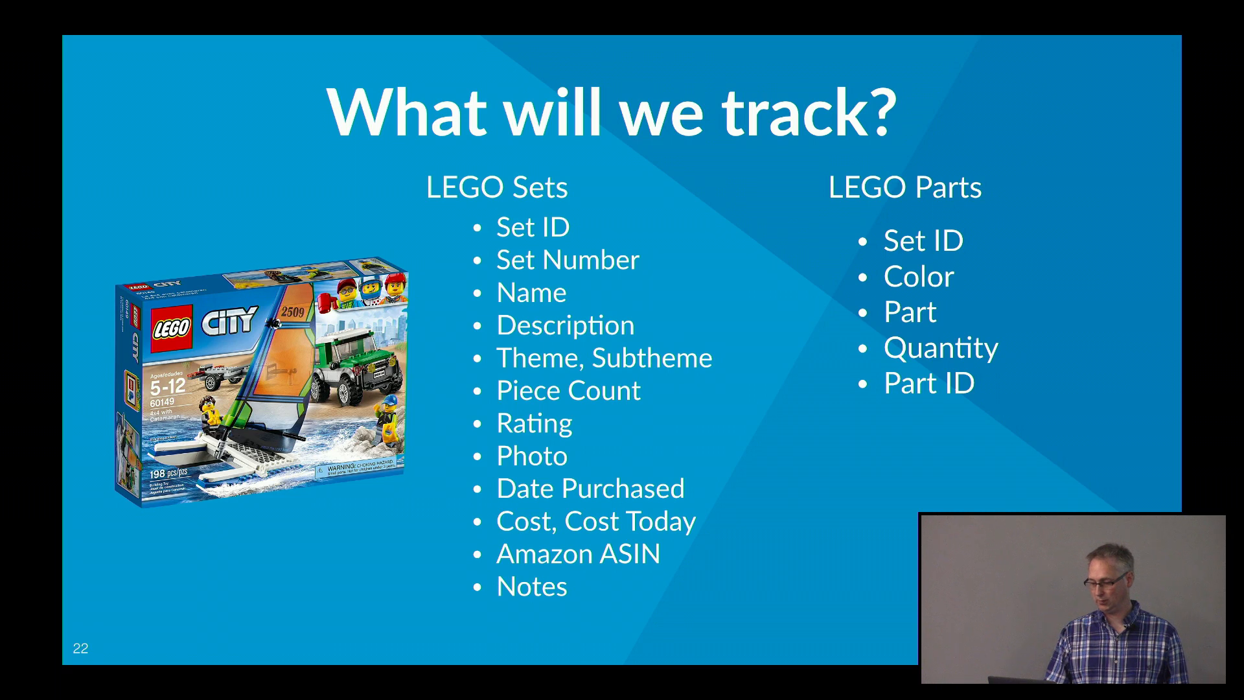
pyautogui.press('Right')
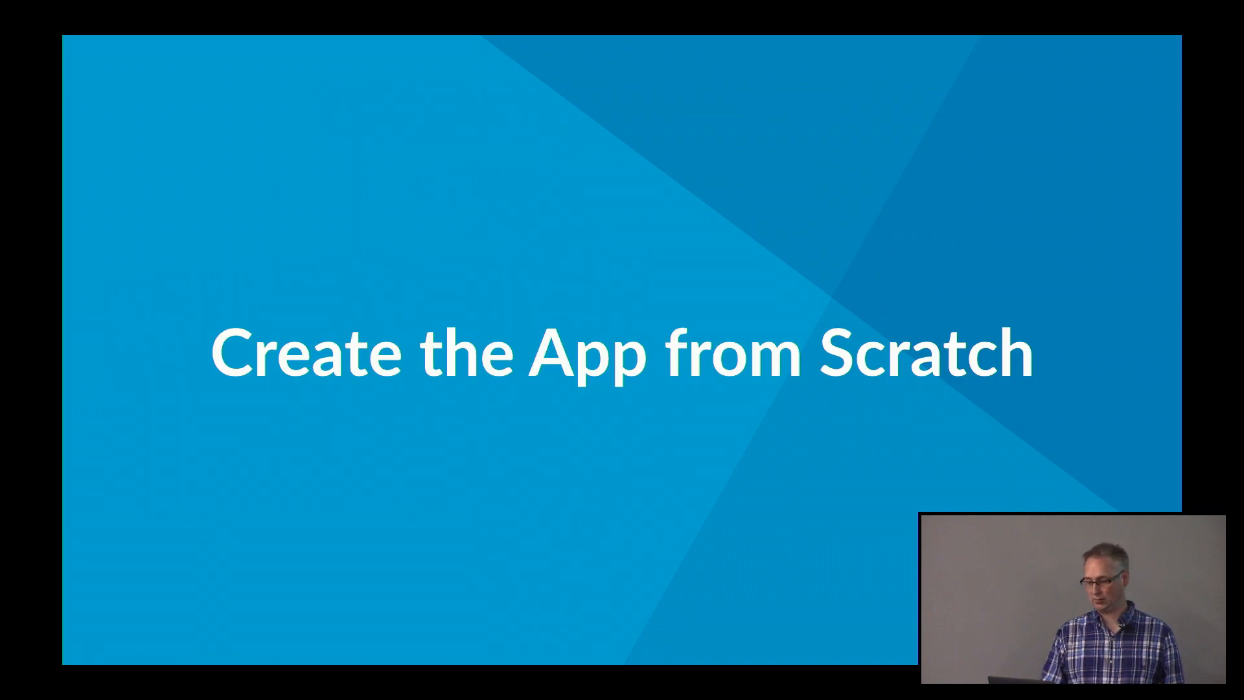
pyautogui.press('Right')
pyautogui.press('Left')
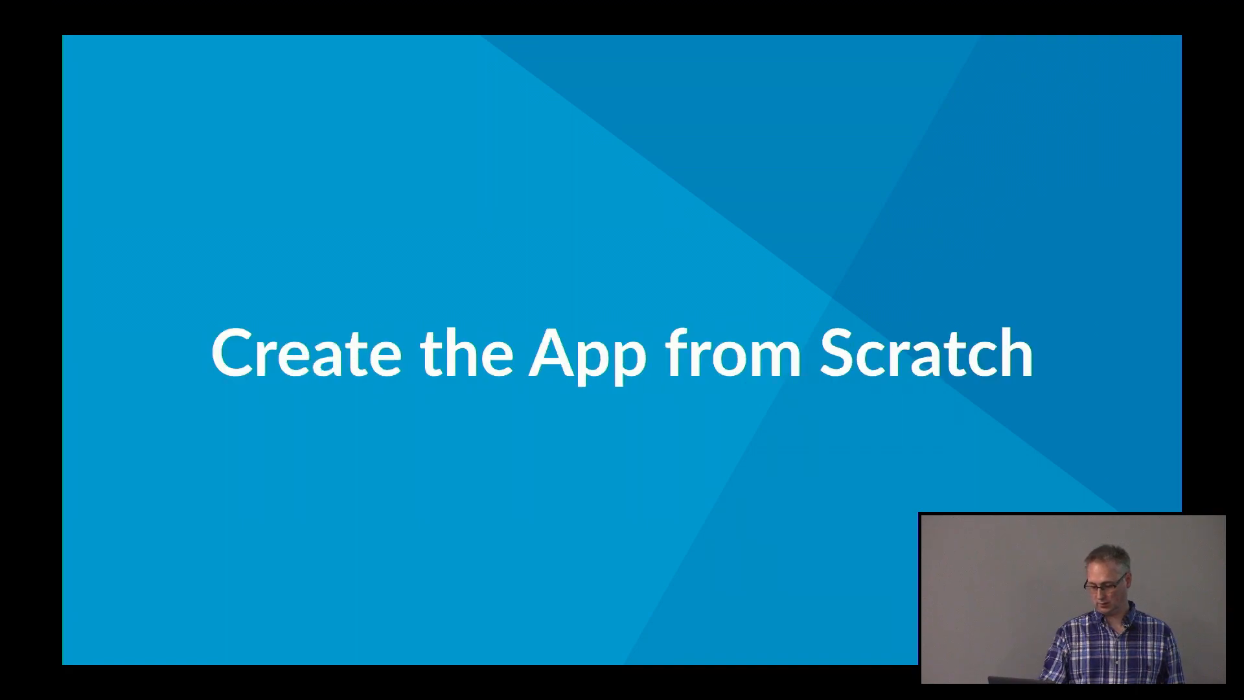
pyautogui.press('Escape')
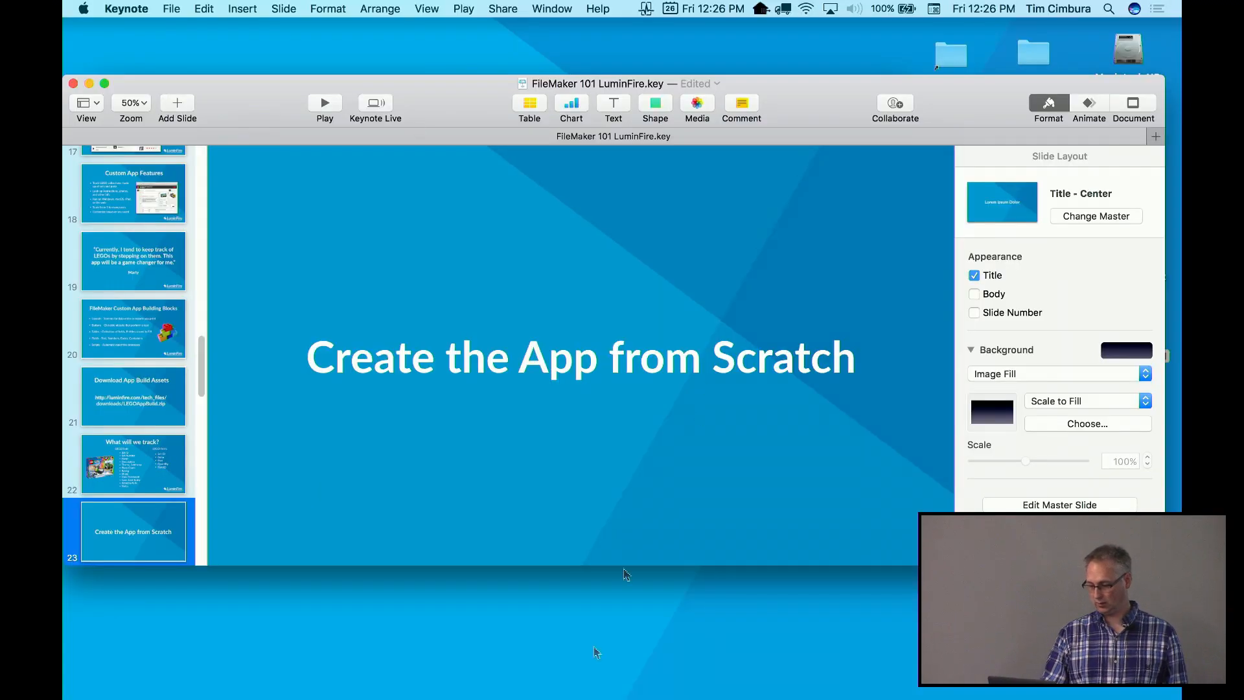
pyautogui.moveTo(389, 690)
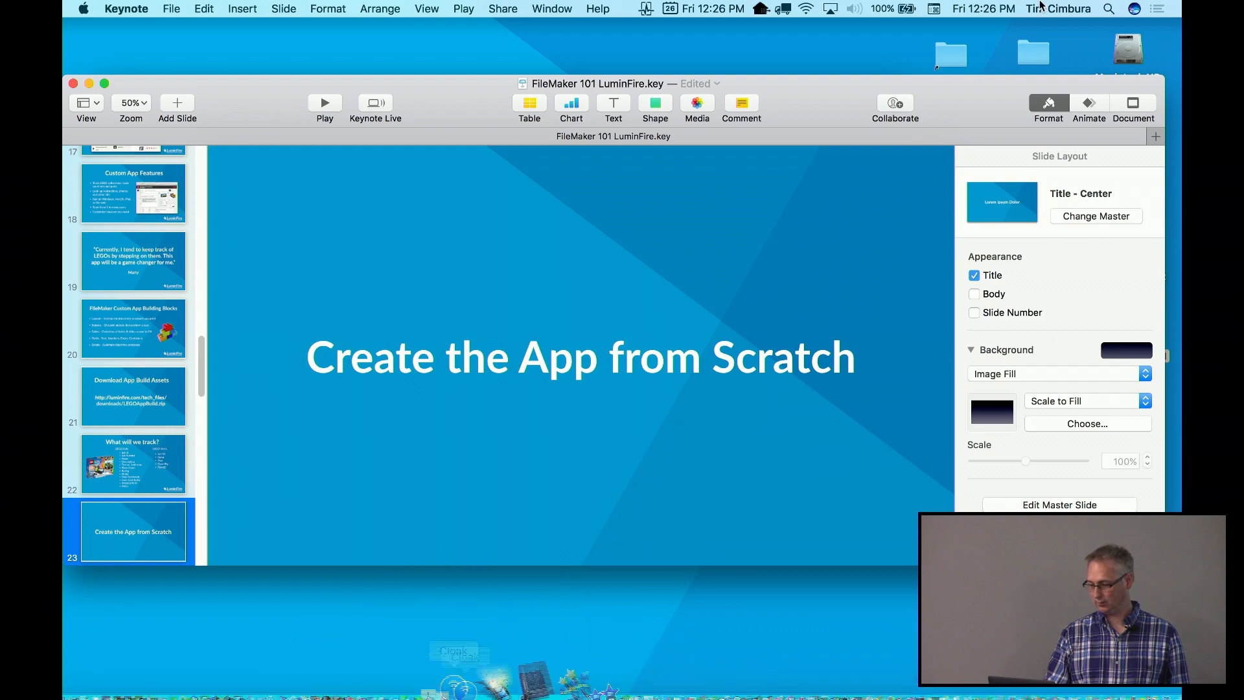
# Launch FileMaker Pro and save a new solution named 'LEGO Sets Tim'
pyautogui.moveTo(941, 95); pyautogui.dragTo(942, 219)
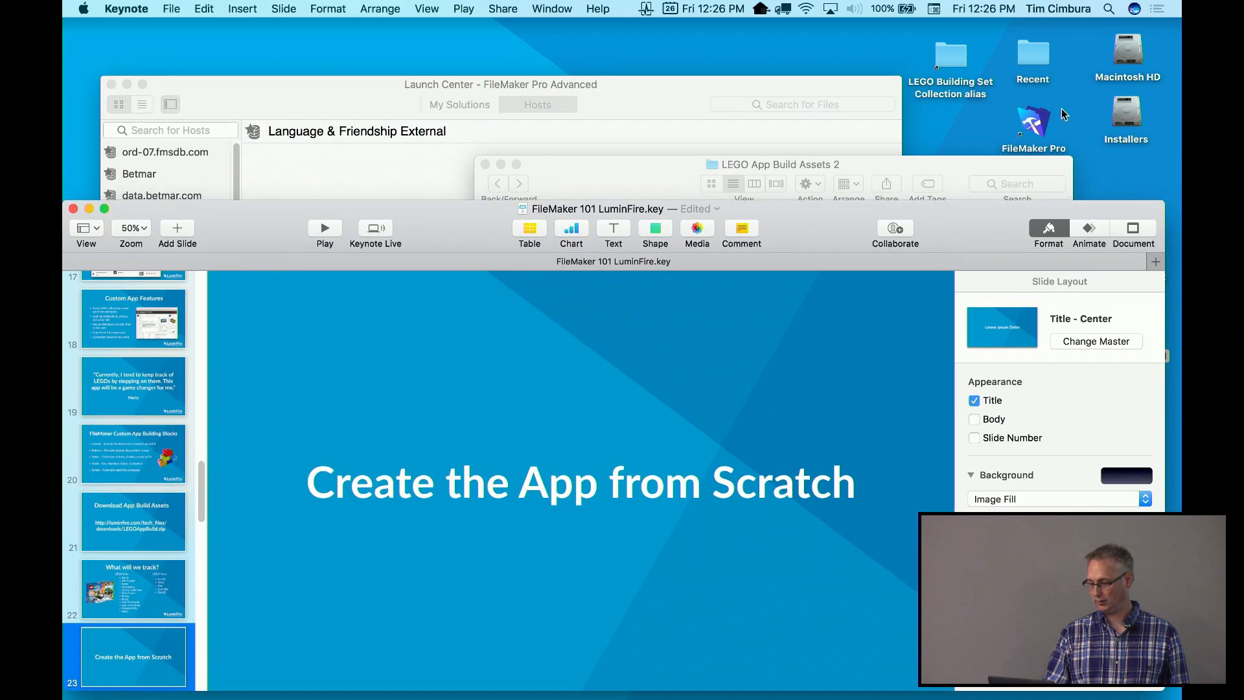
pyautogui.click(1037, 123)
pyautogui.doubleClick(1041, 125)
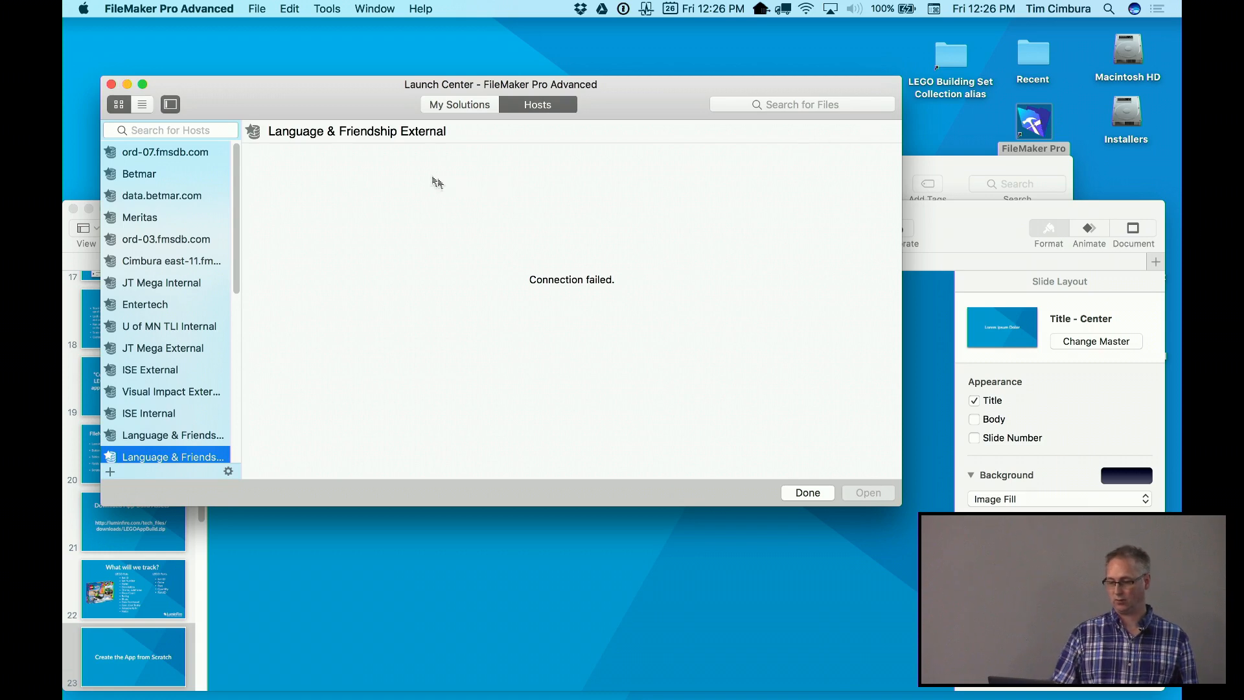
pyautogui.click(259, 7)
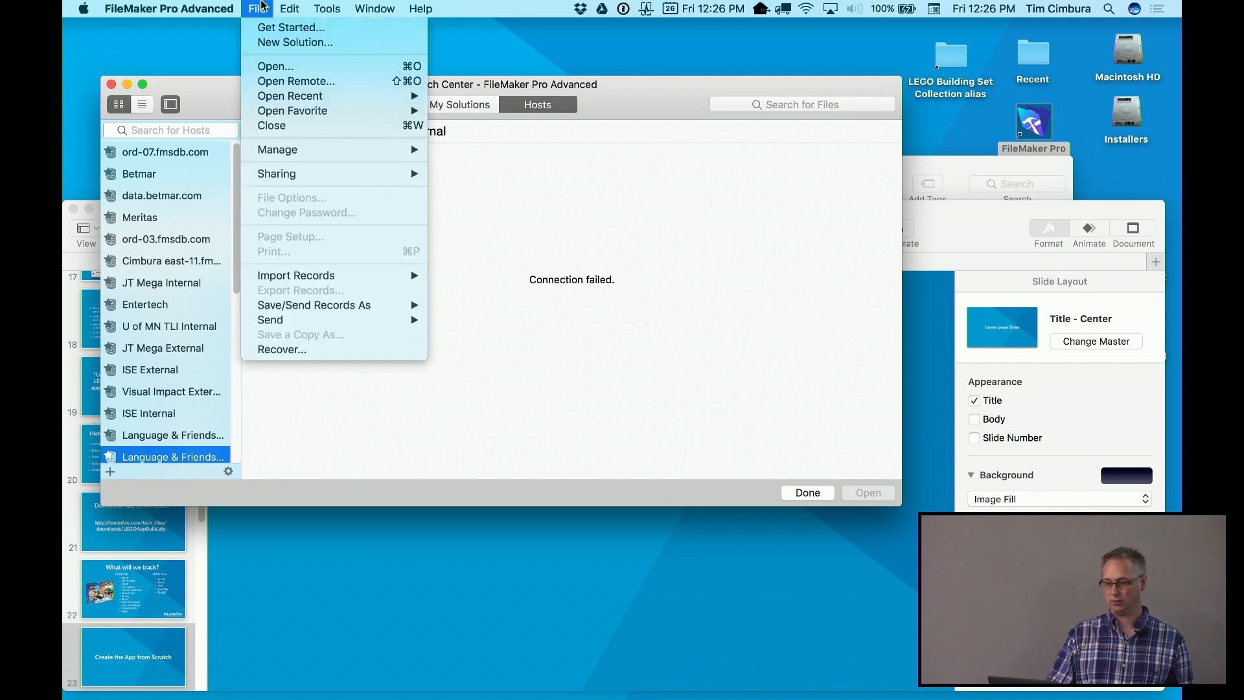
pyautogui.click(262, 42)
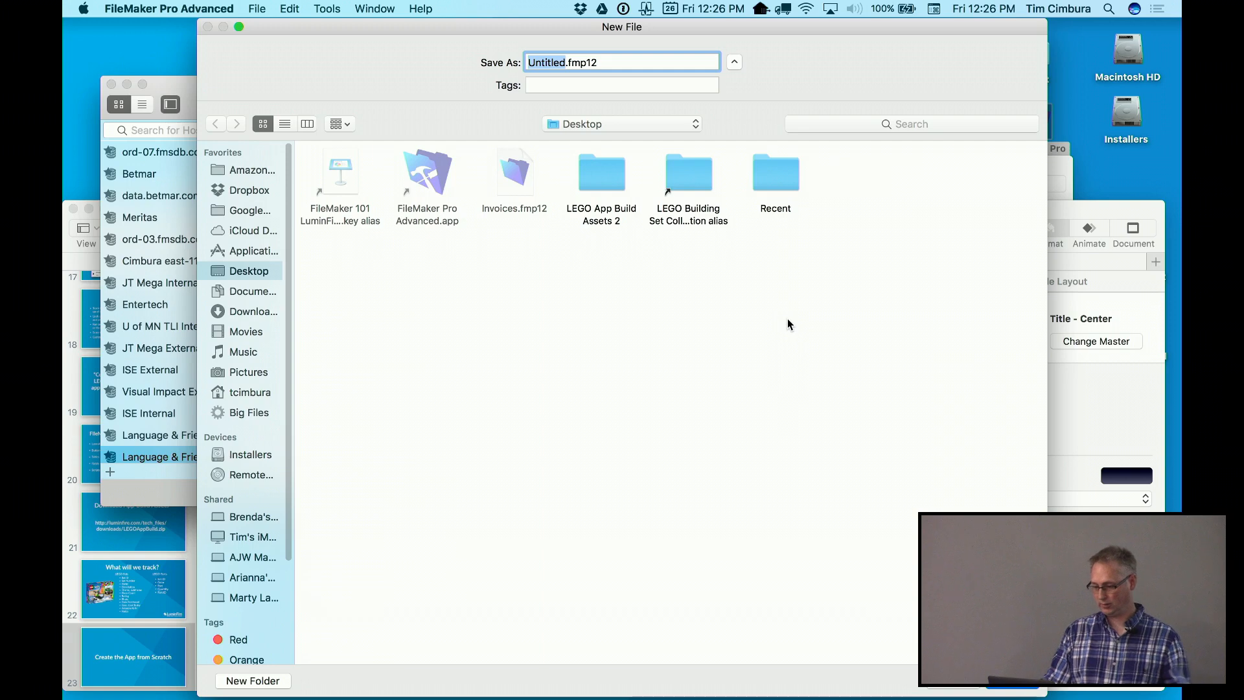
pyautogui.write('LEGO')
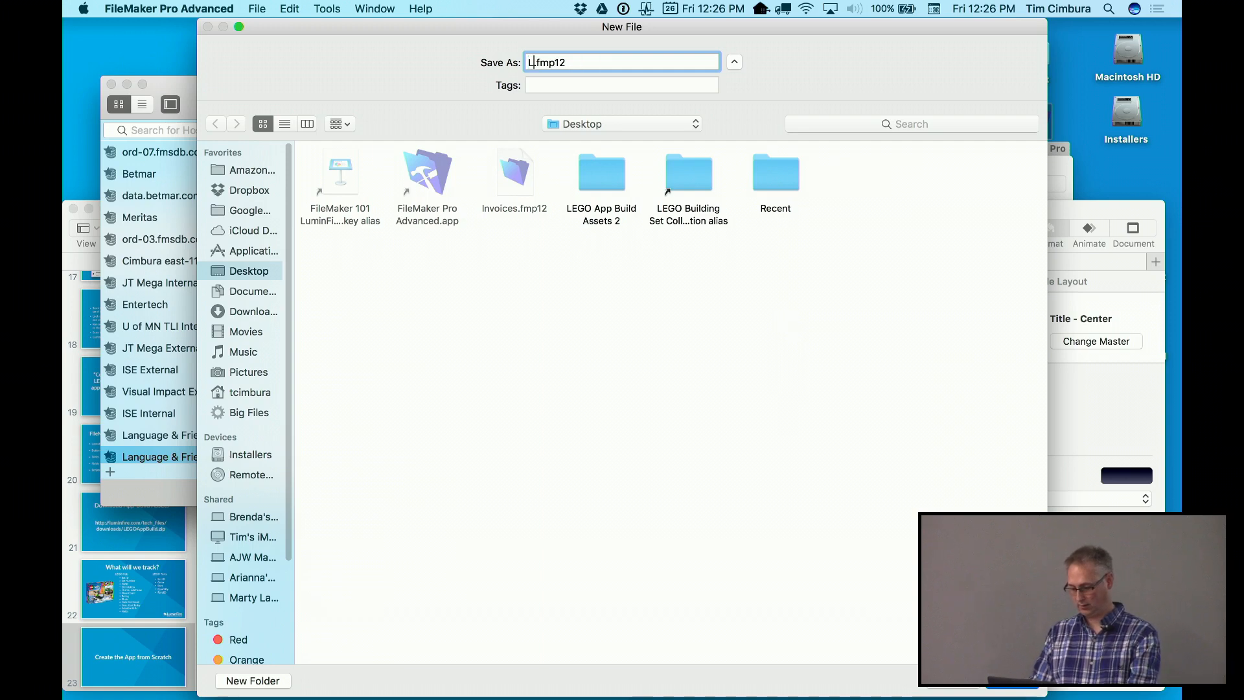
pyautogui.write(' Sets ')
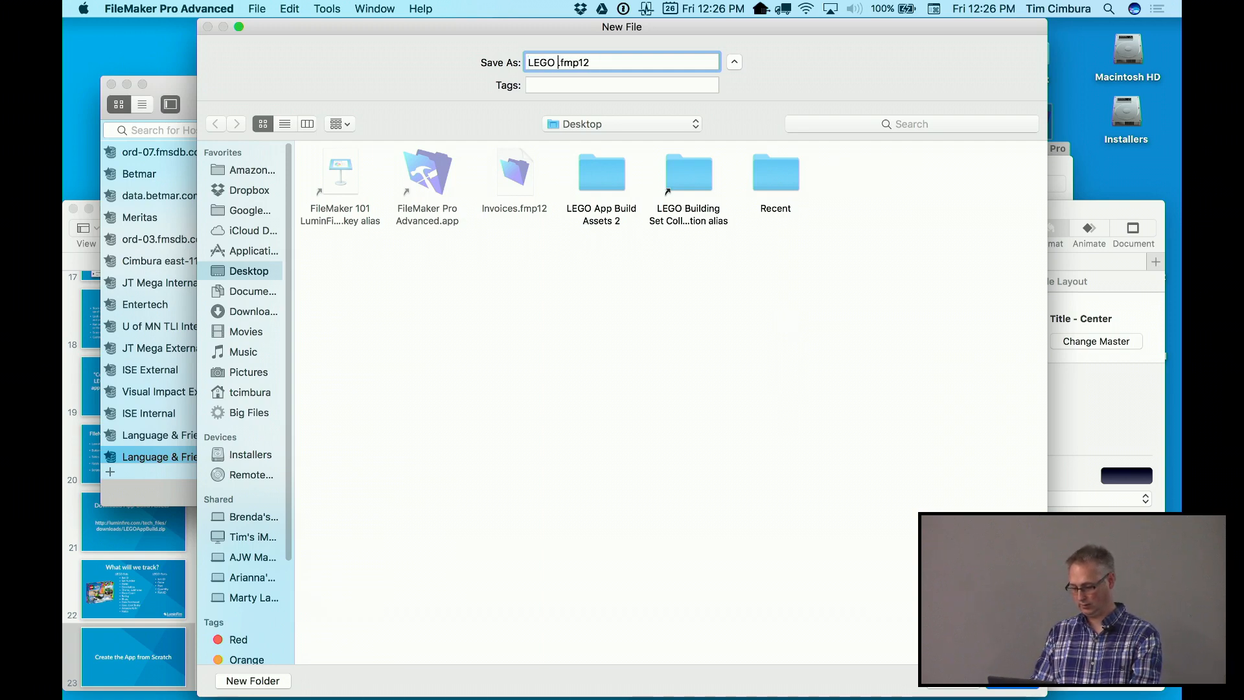
pyautogui.write('Tim')
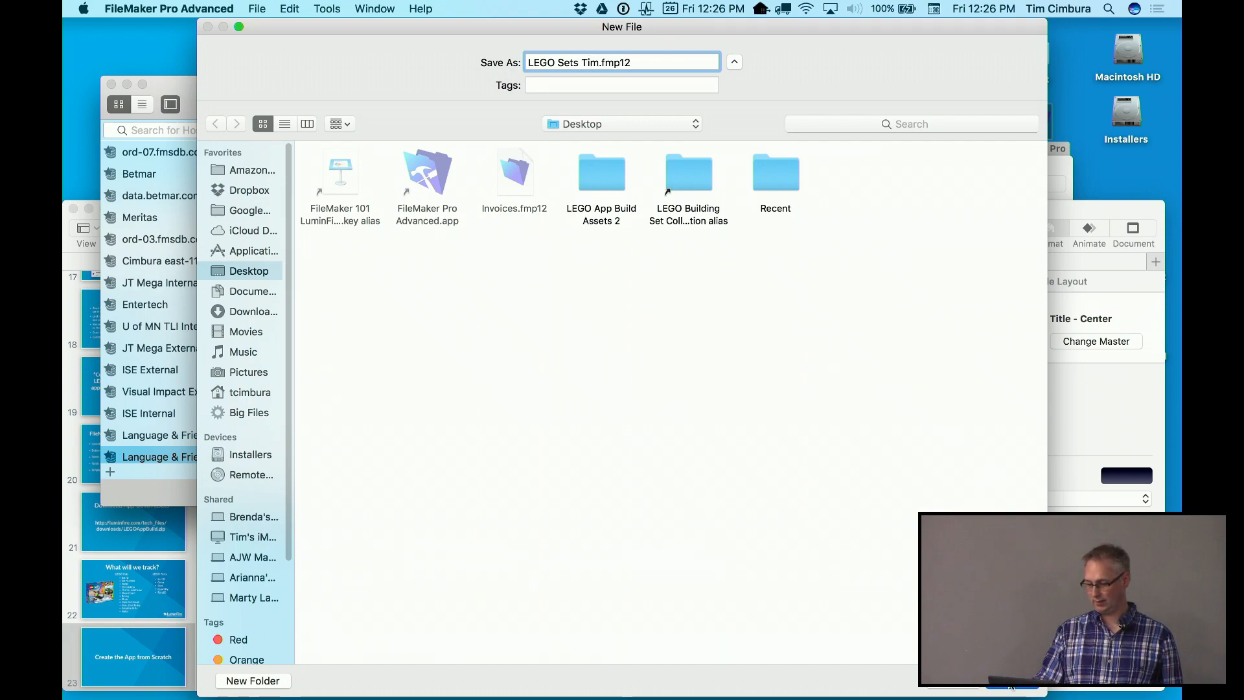
pyautogui.click(1009, 685)
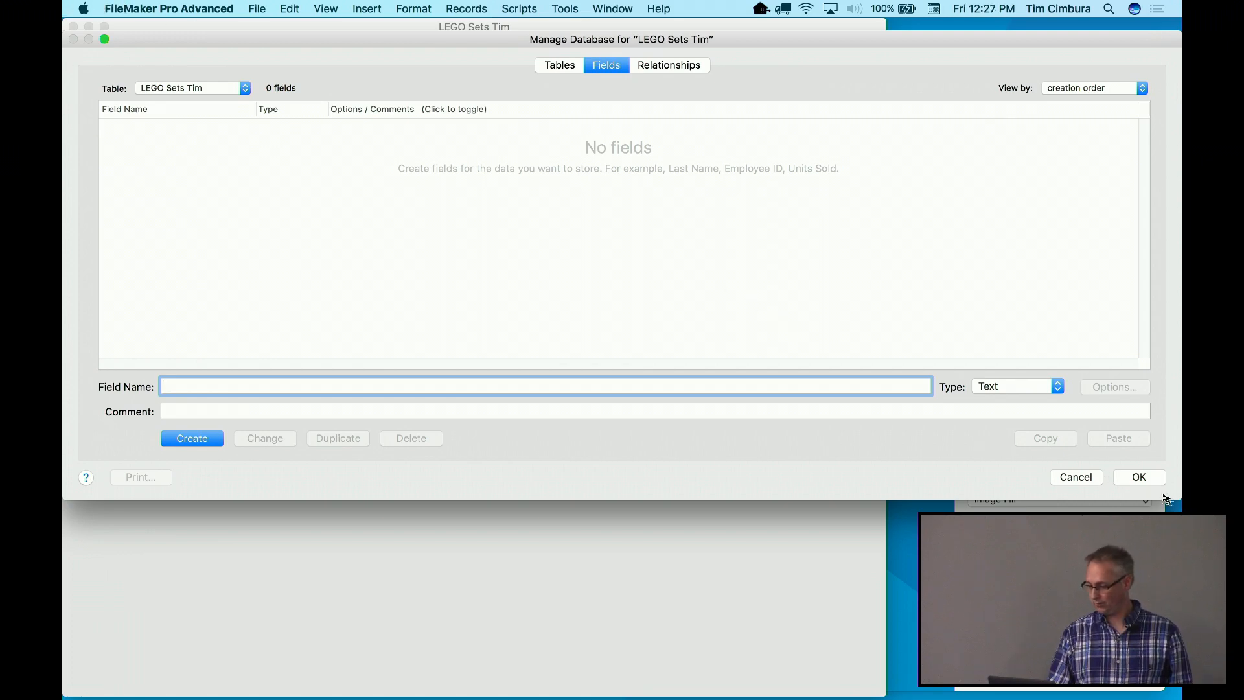
# Unlock the screen with the account password and reposition the field definitions window
pyautogui.moveTo(1166, 495); pyautogui.dragTo(1077, 559)
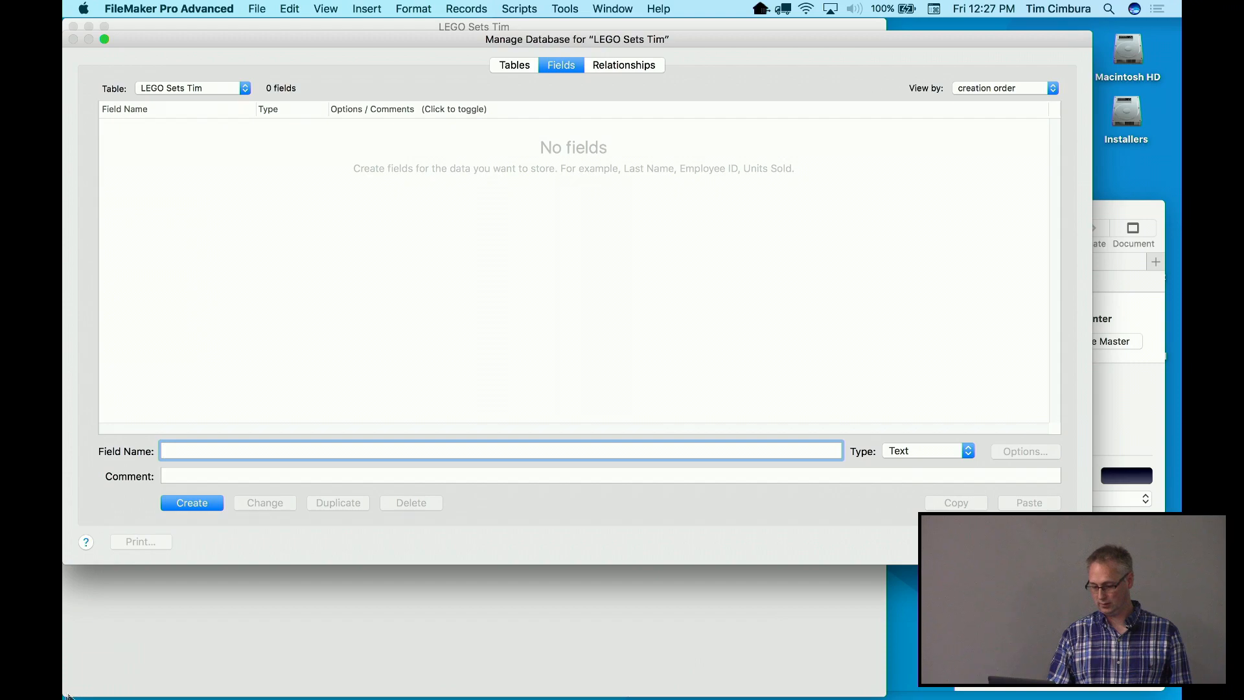
pyautogui.write('a*******')
pyautogui.press('Return')
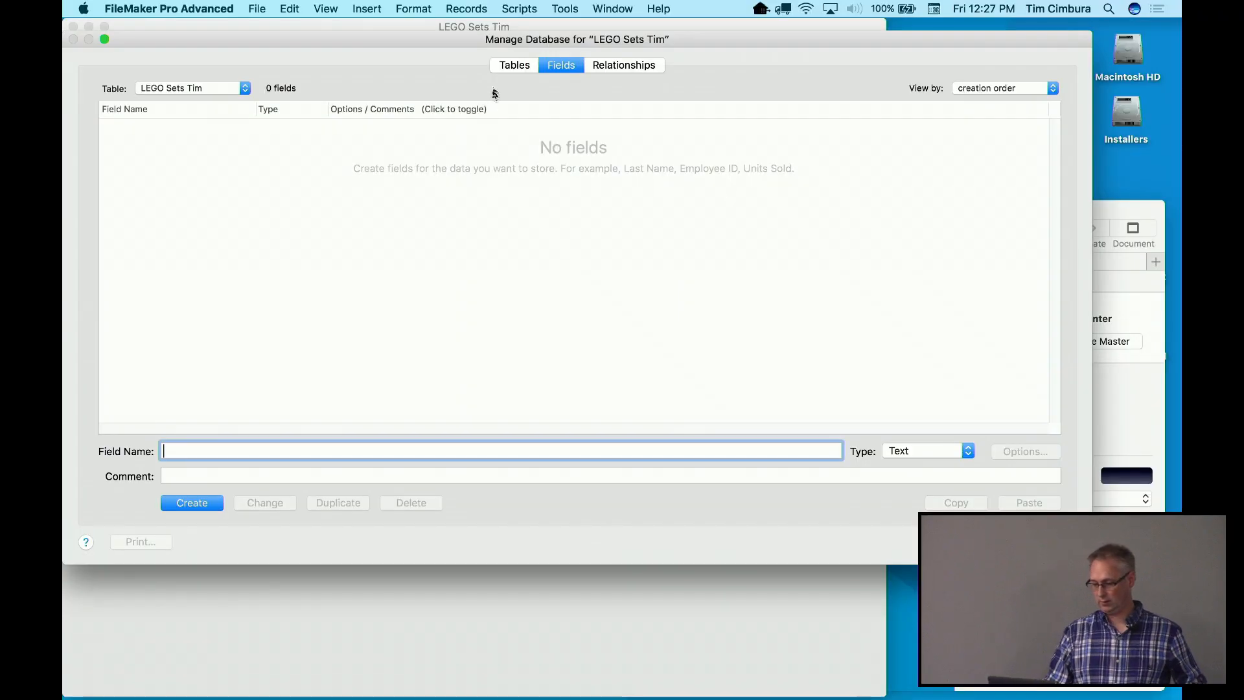
pyautogui.moveTo(489, 40); pyautogui.dragTo(510, 55)
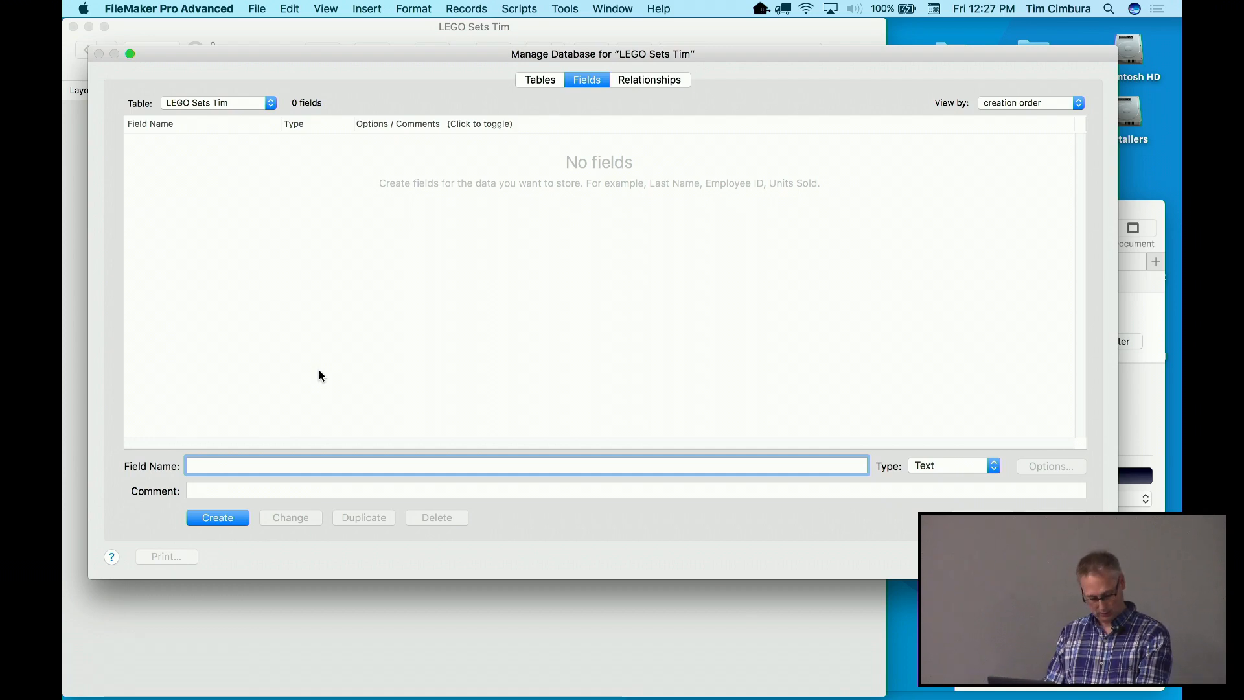
# Create a Number field named SetID
pyautogui.write('SetID')
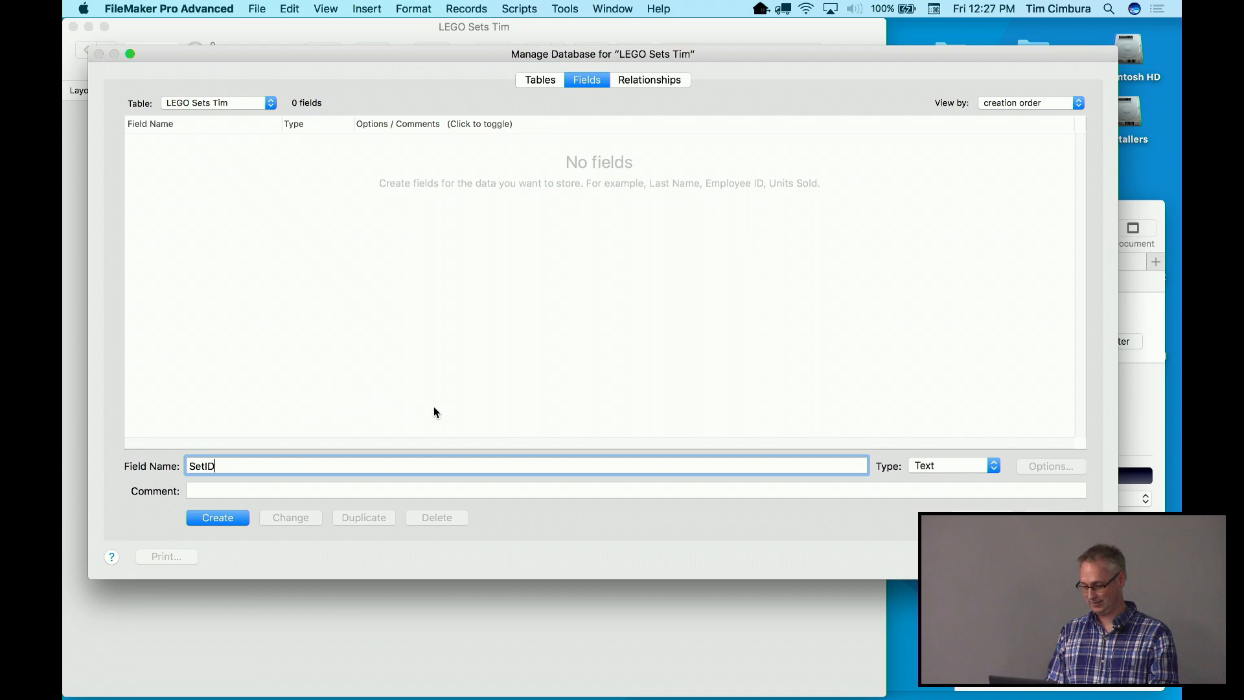
pyautogui.click(943, 466)
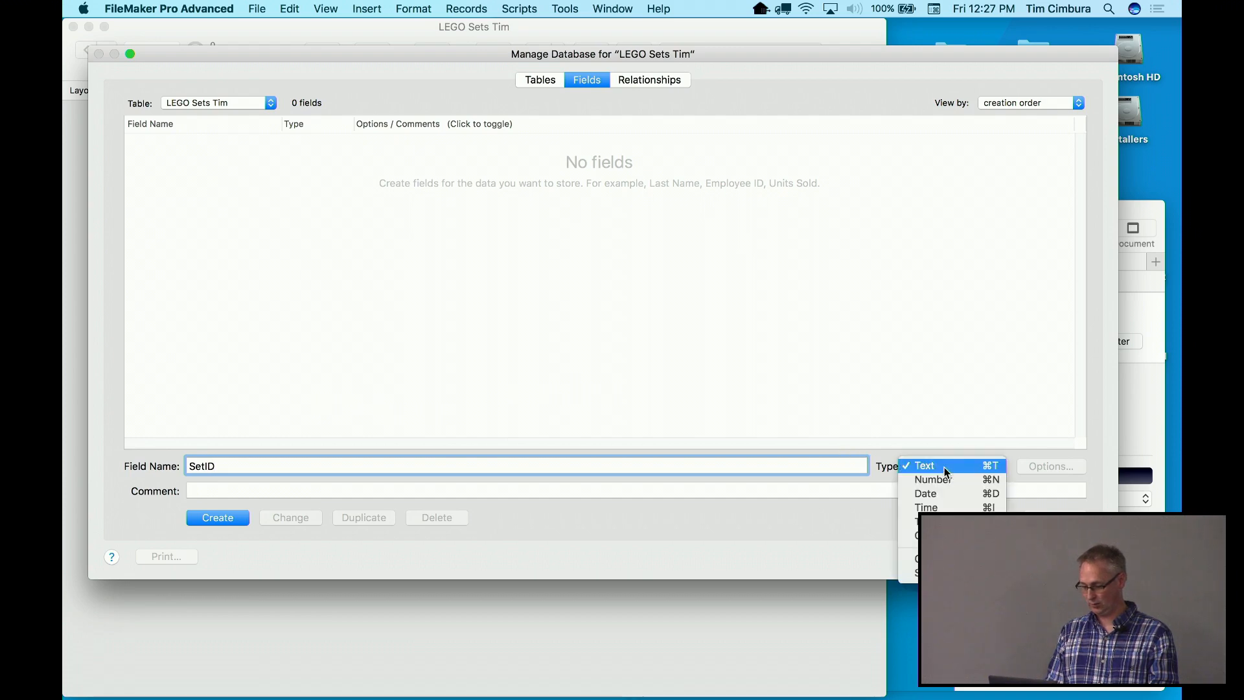
pyautogui.click(943, 480)
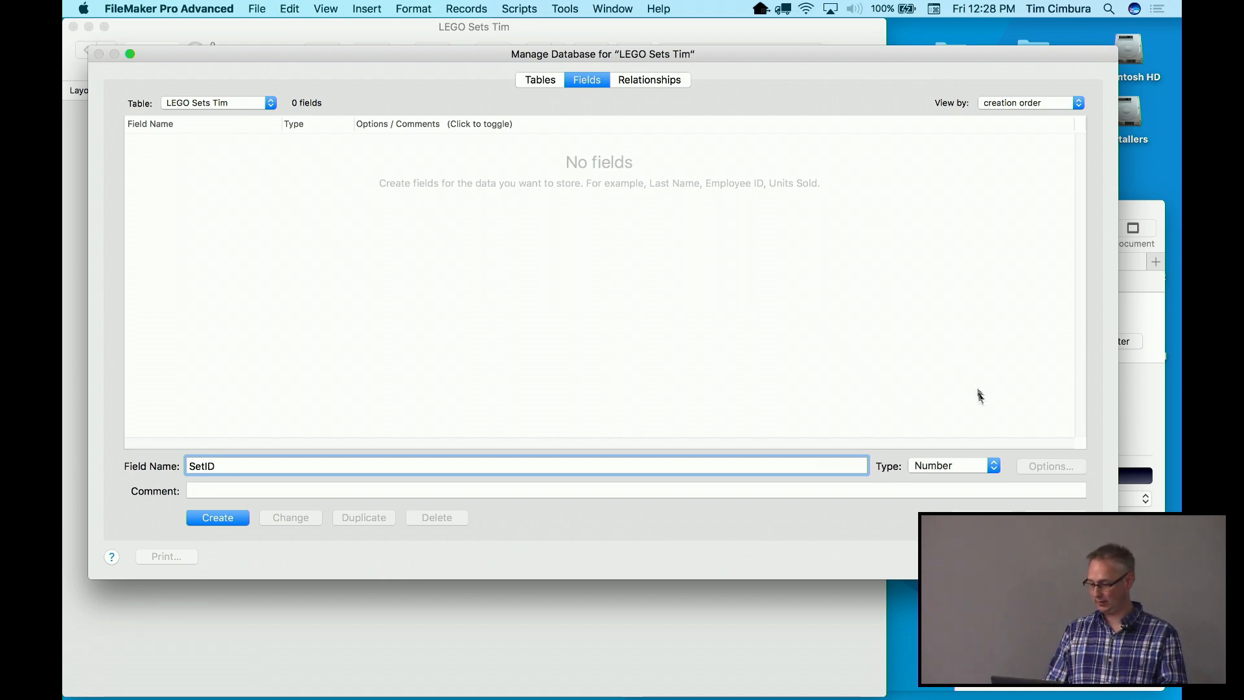
pyautogui.click(1070, 557)
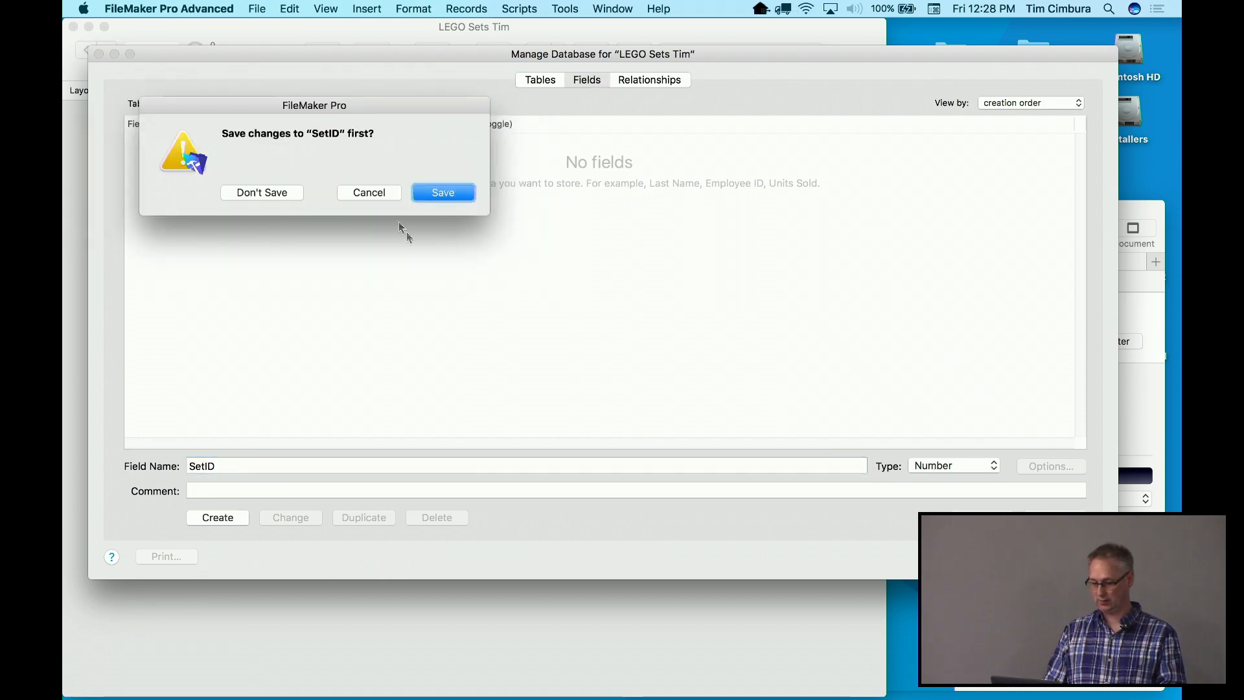
pyautogui.click(387, 192)
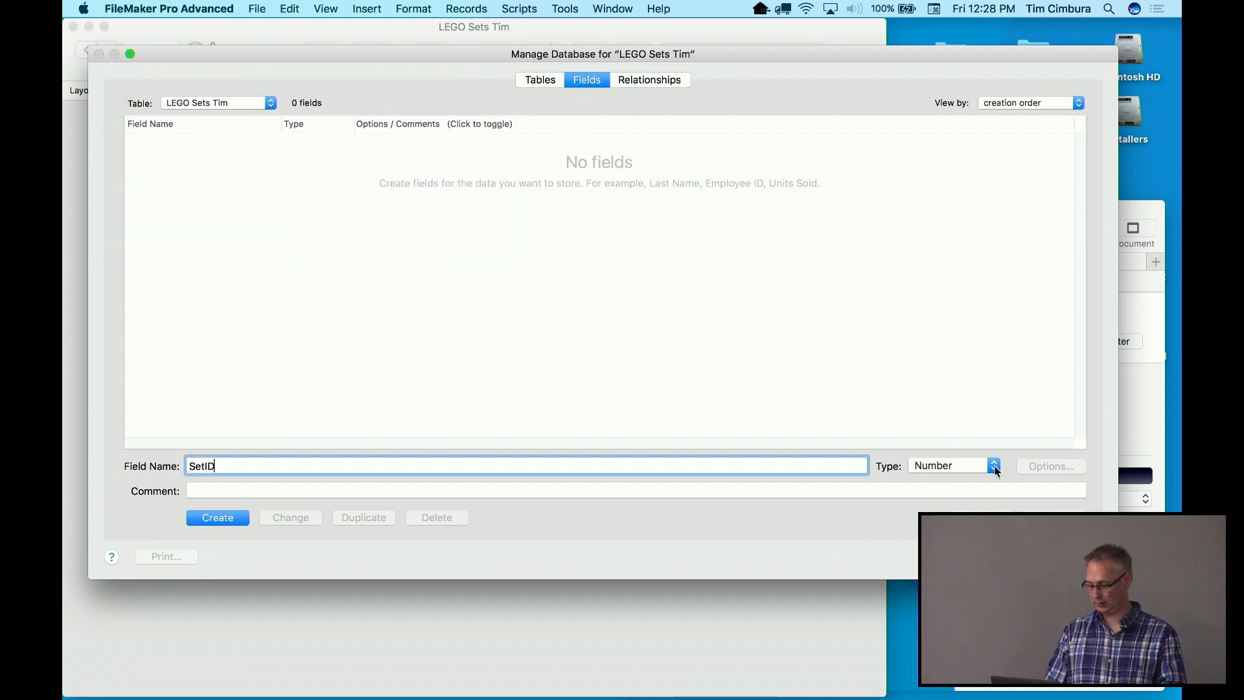
pyautogui.click(217, 519)
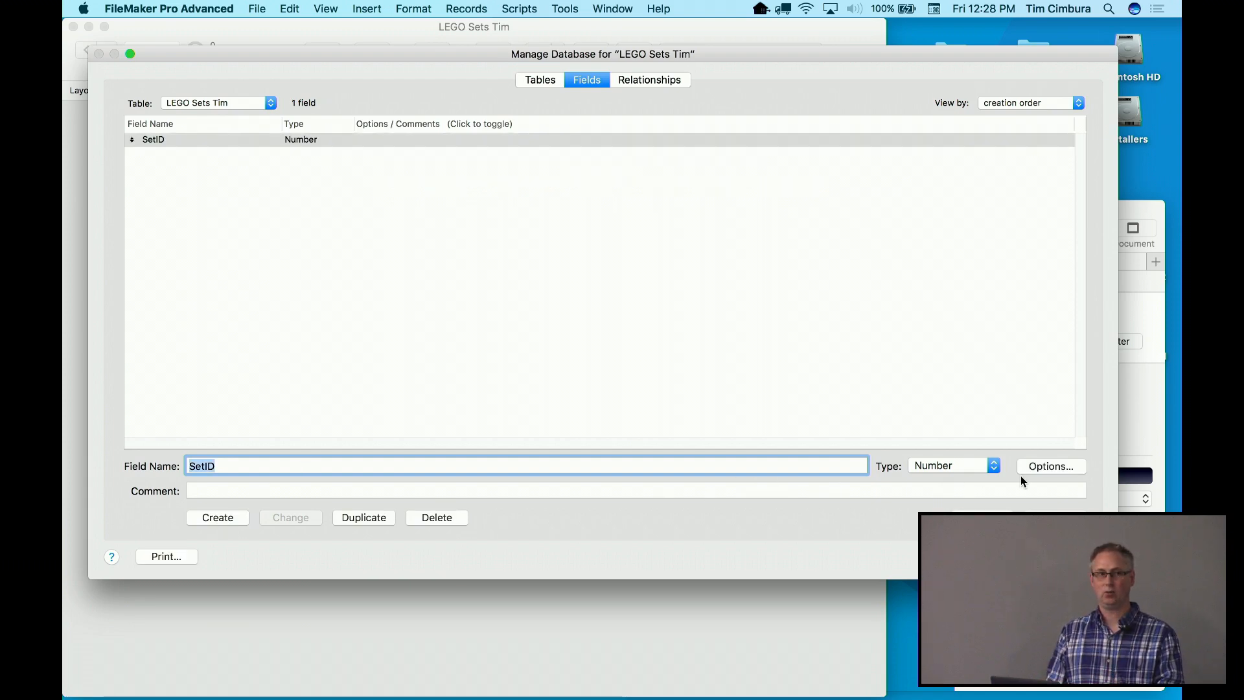
pyautogui.click(1068, 467)
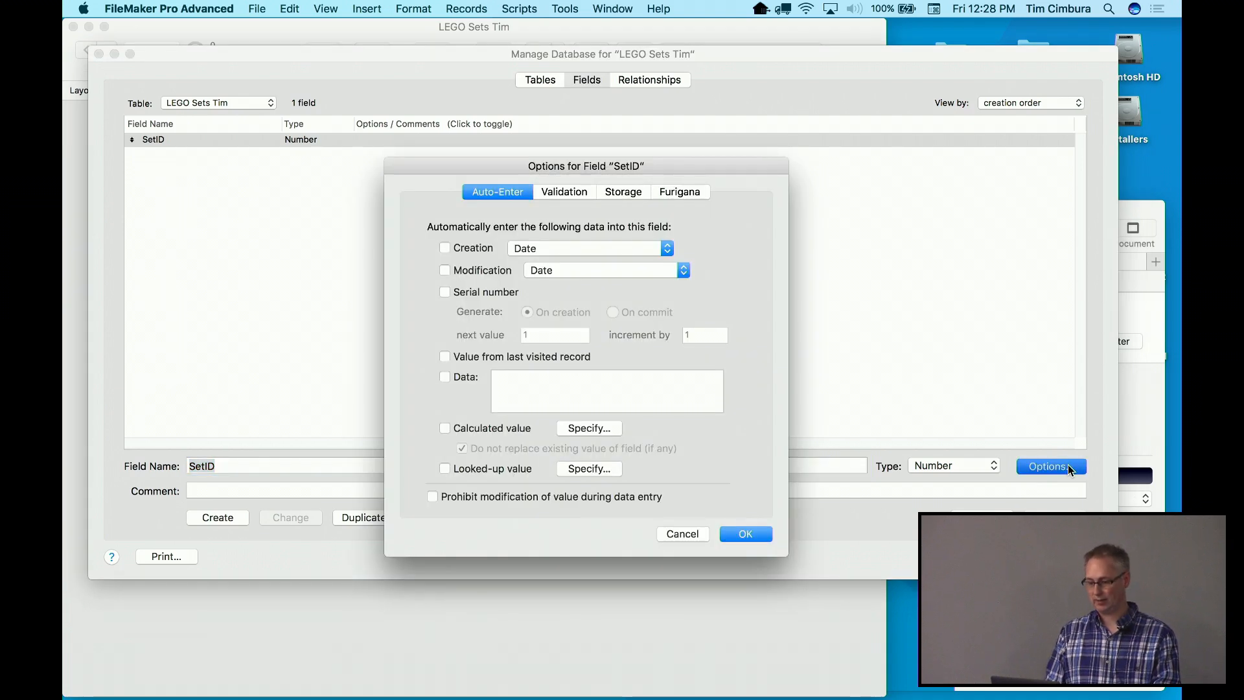
# Make SetID an auto-entered serial number validated as Not empty and Unique value
pyautogui.click(445, 292)
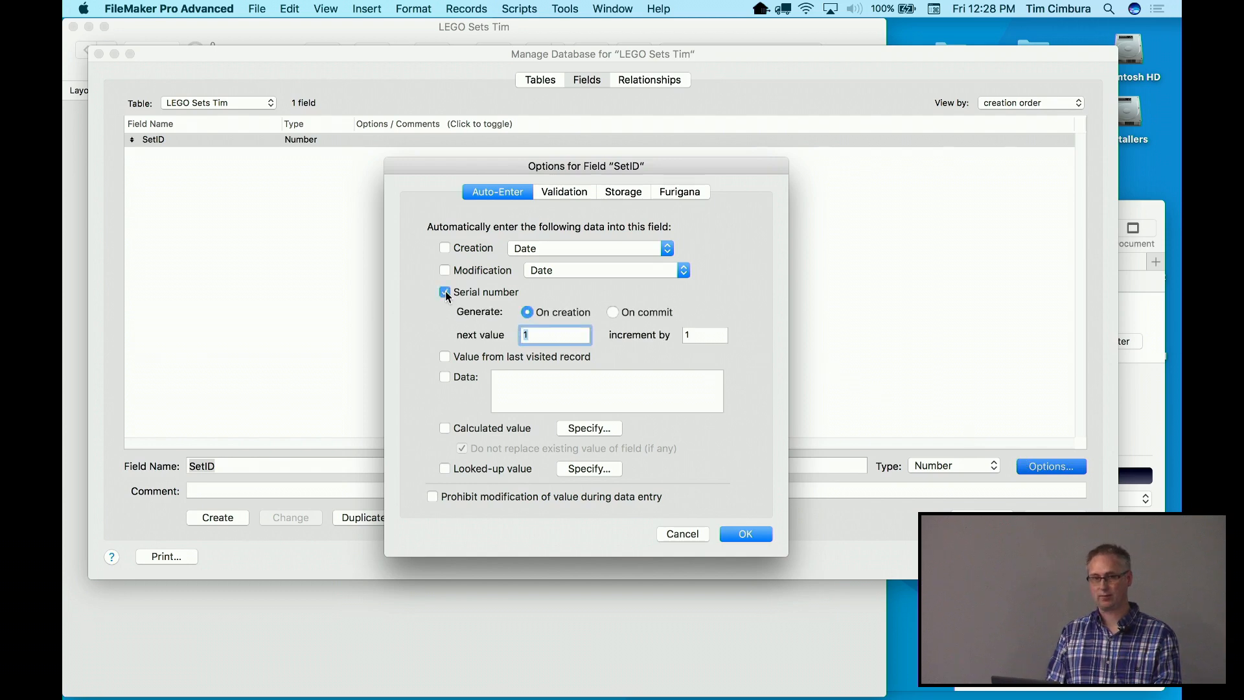
pyautogui.click(569, 193)
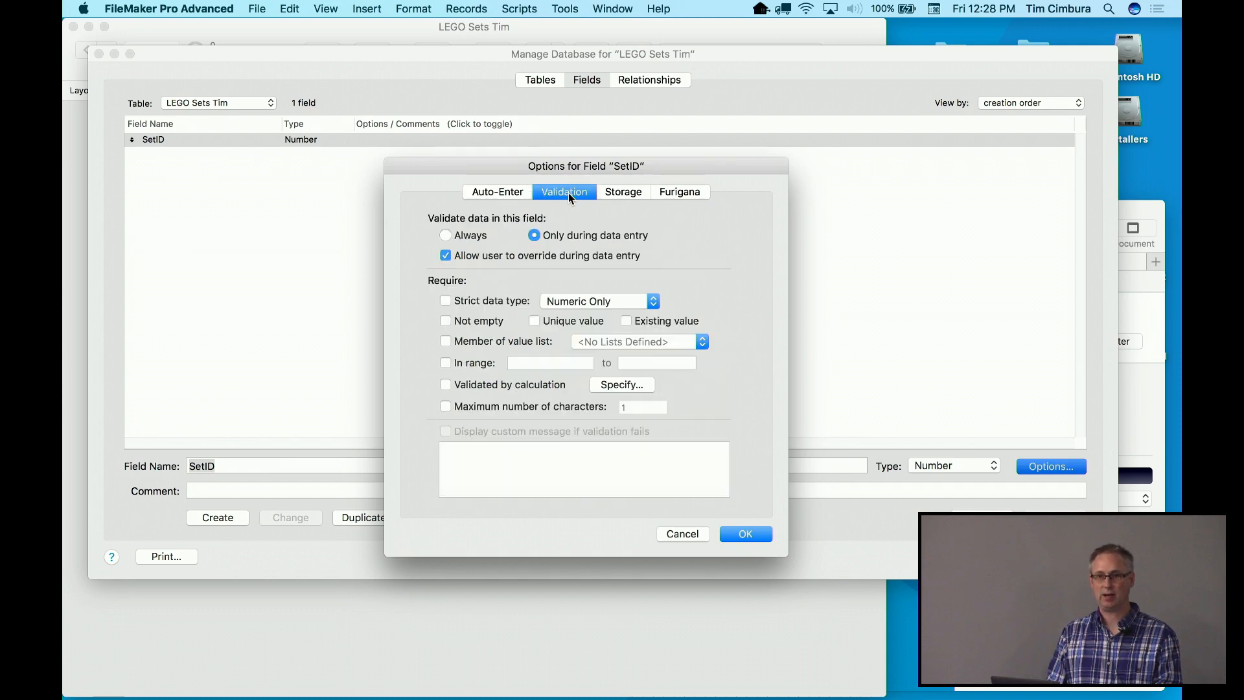
pyautogui.click(445, 321)
pyautogui.click(539, 322)
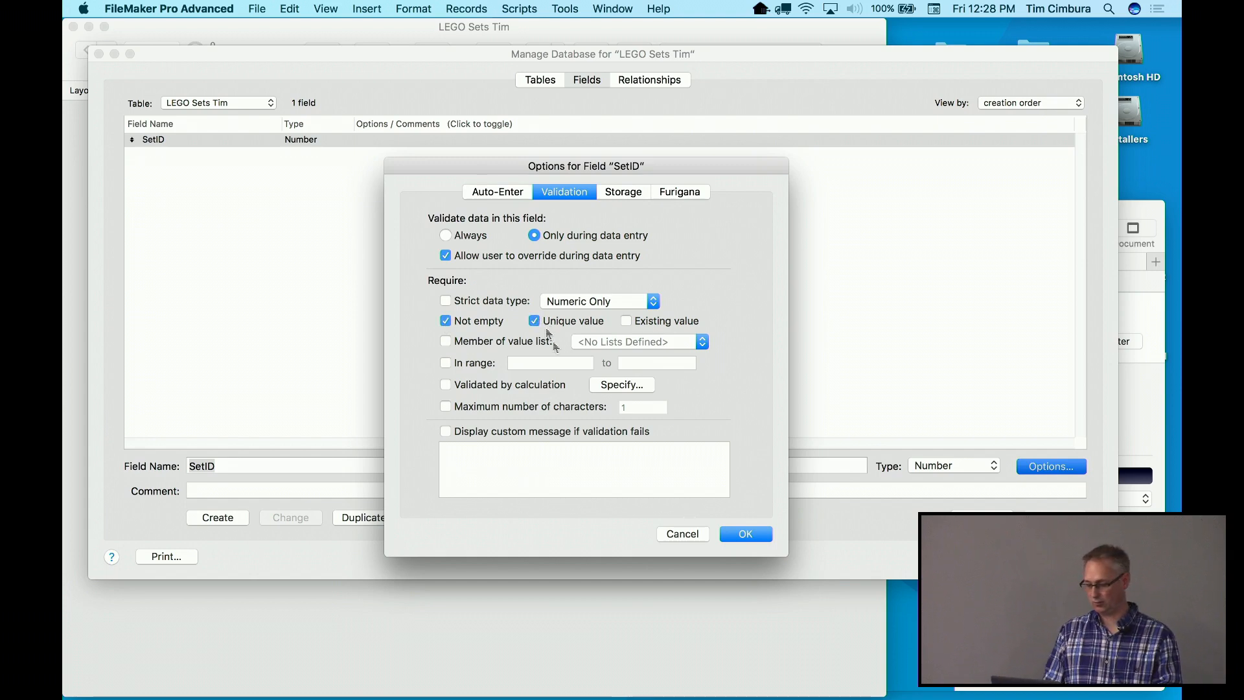
pyautogui.click(745, 534)
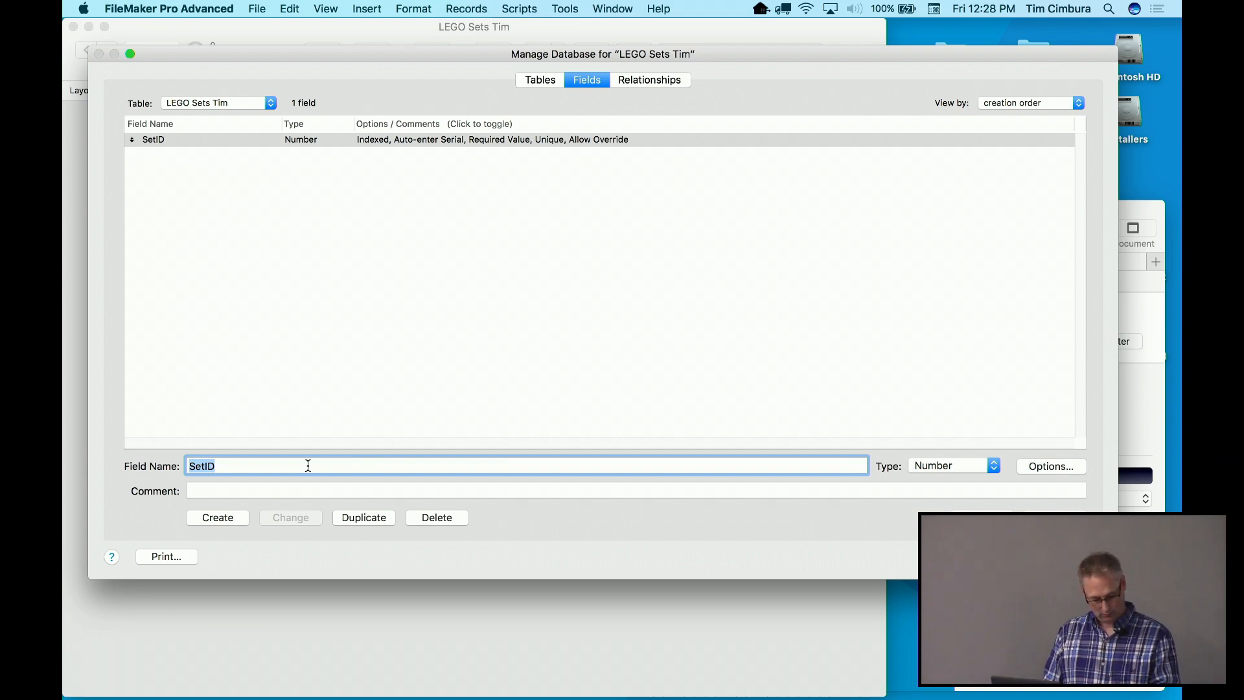
# Add Name, Description and Theme as Text fields
pyautogui.write('Name')
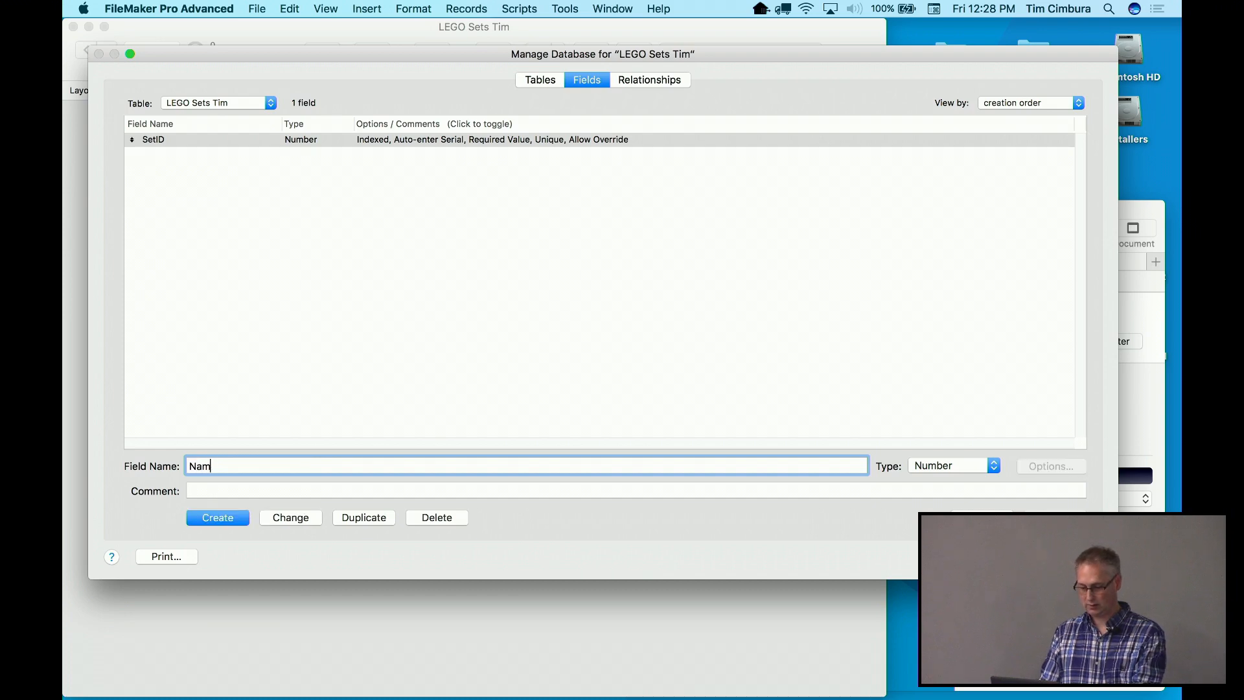
pyautogui.click(951, 466)
pyautogui.click(951, 454)
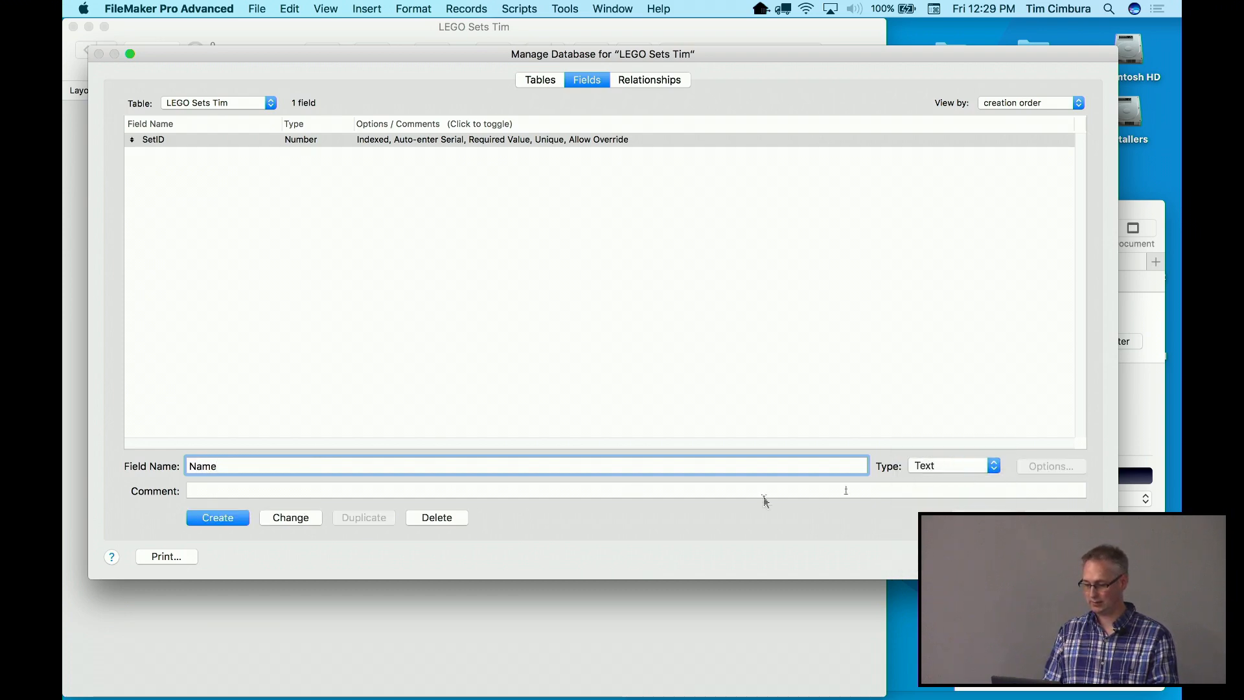
pyautogui.click(217, 517)
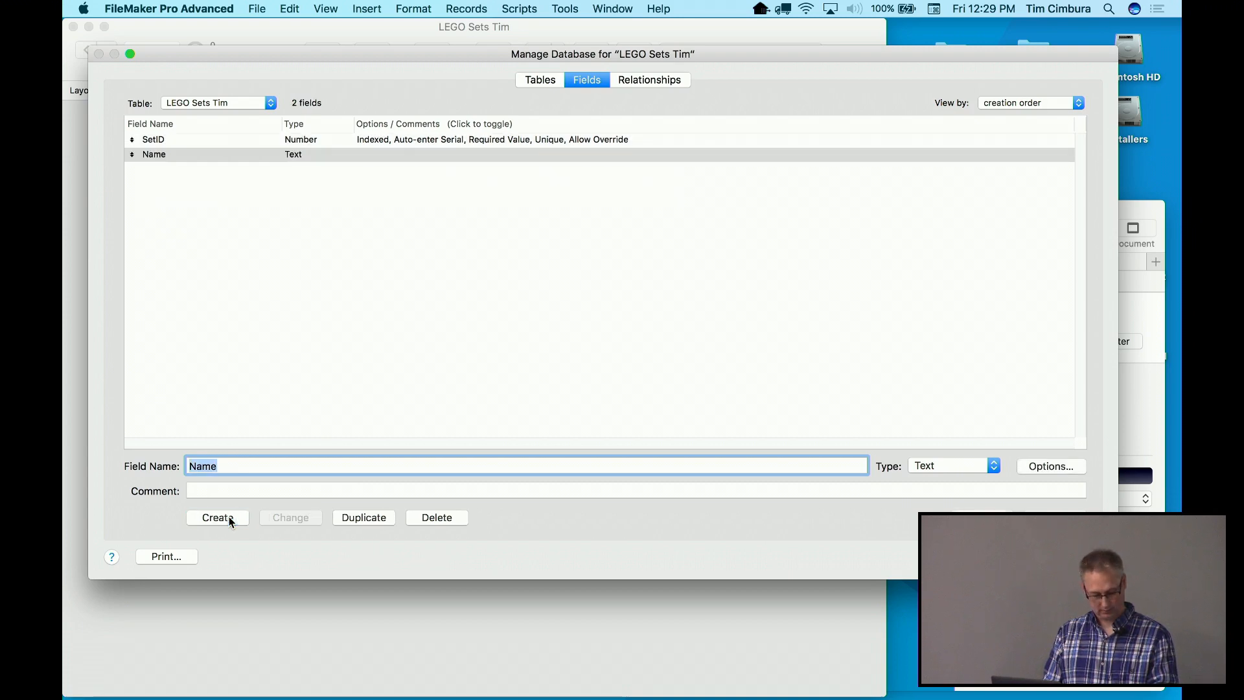
pyautogui.write('De')
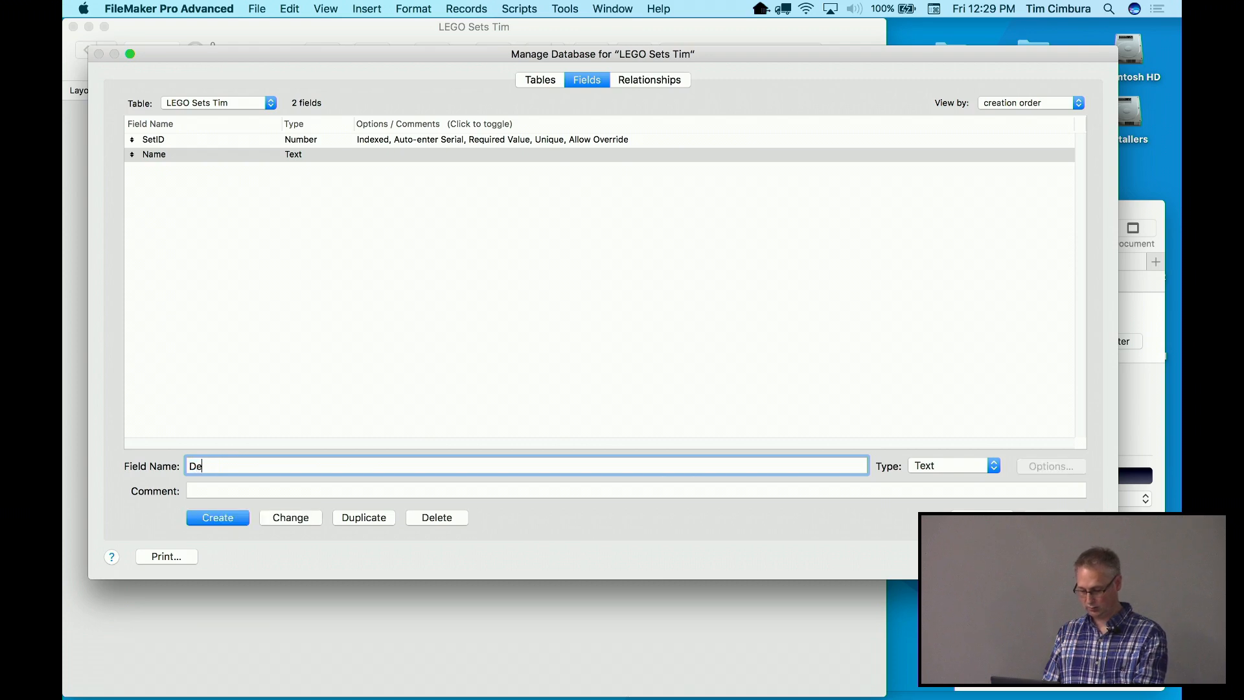
pyautogui.write('scription')
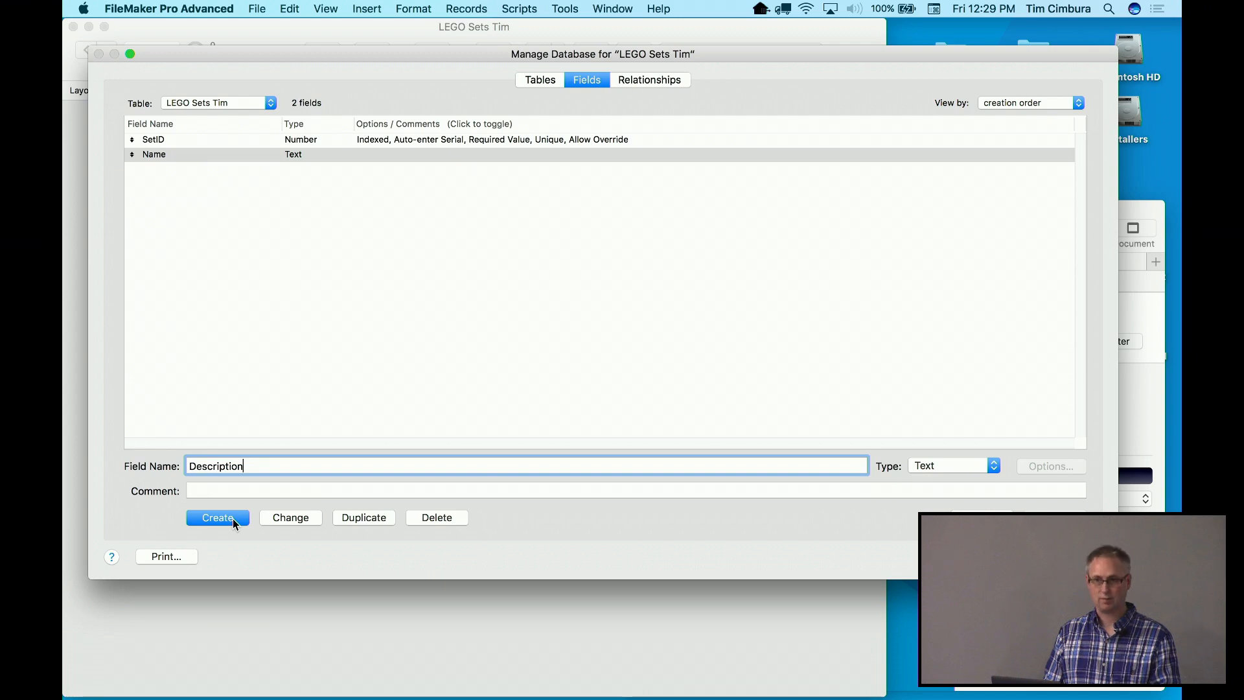
pyautogui.click(233, 518)
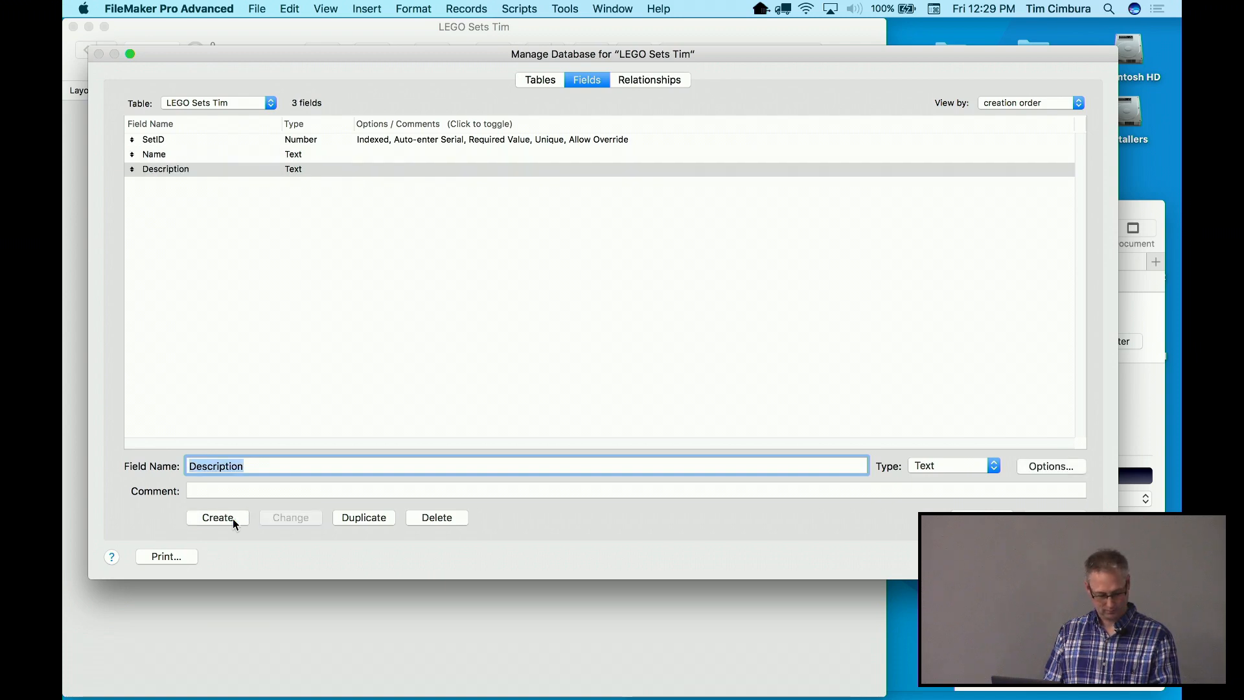
pyautogui.write('Theme')
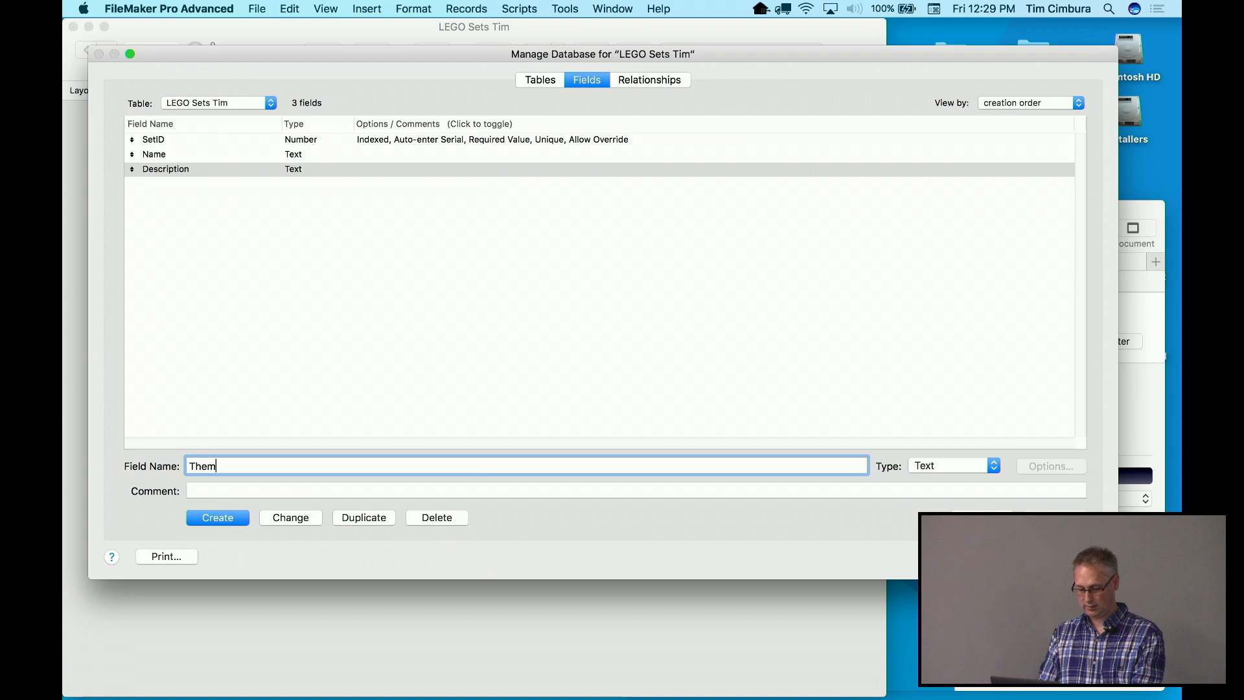
pyautogui.click(228, 518)
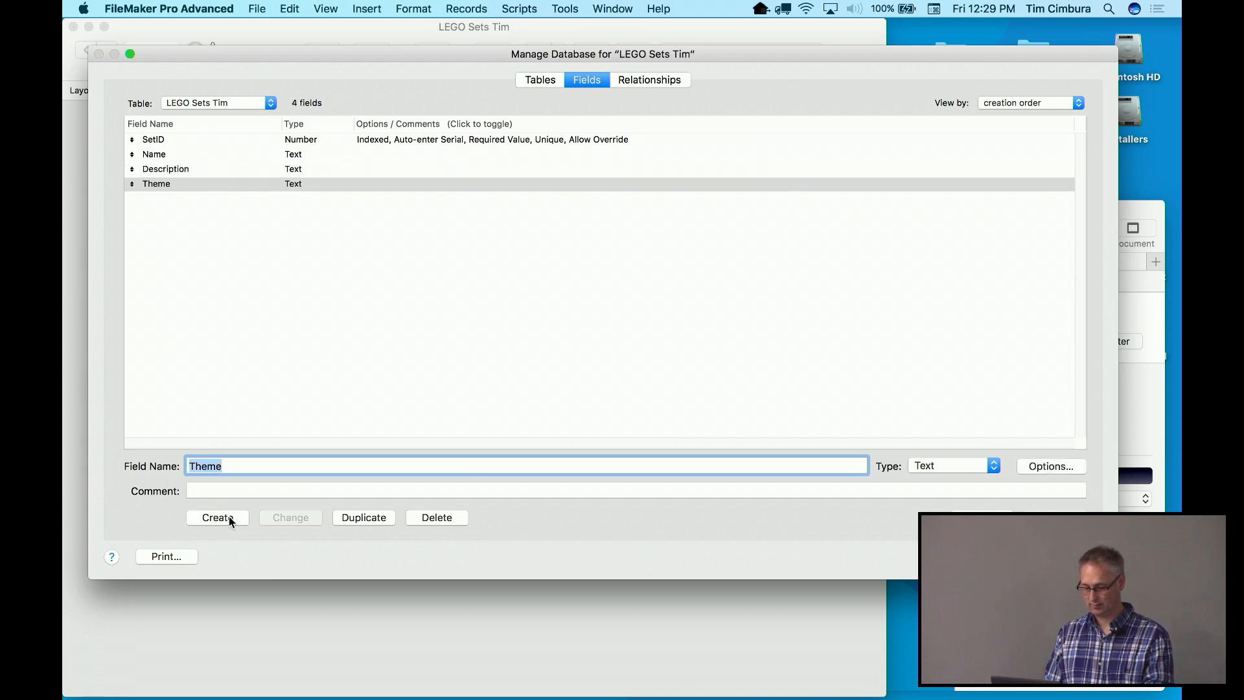
# Add a Subtheme Text field and a PieceCount Number field, then enter the name Rating
pyautogui.write('Subtehe')
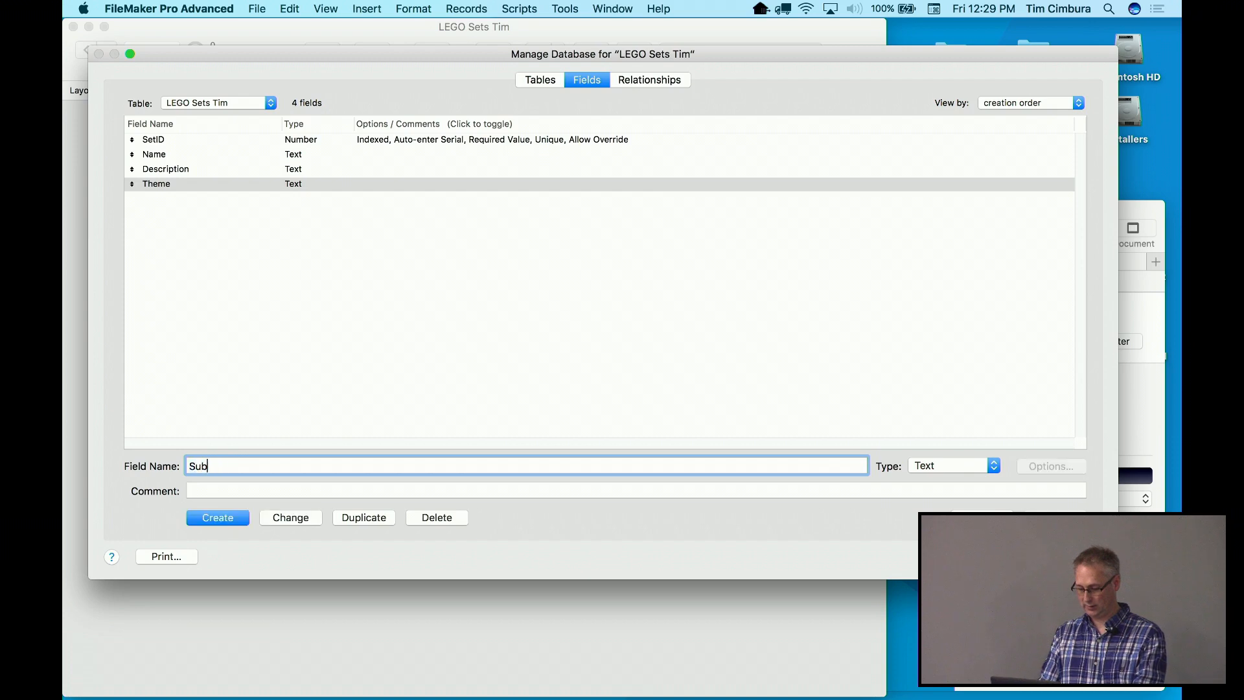
pyautogui.press('BackSpace')
pyautogui.press('BackSpace')
pyautogui.press('BackSpace')
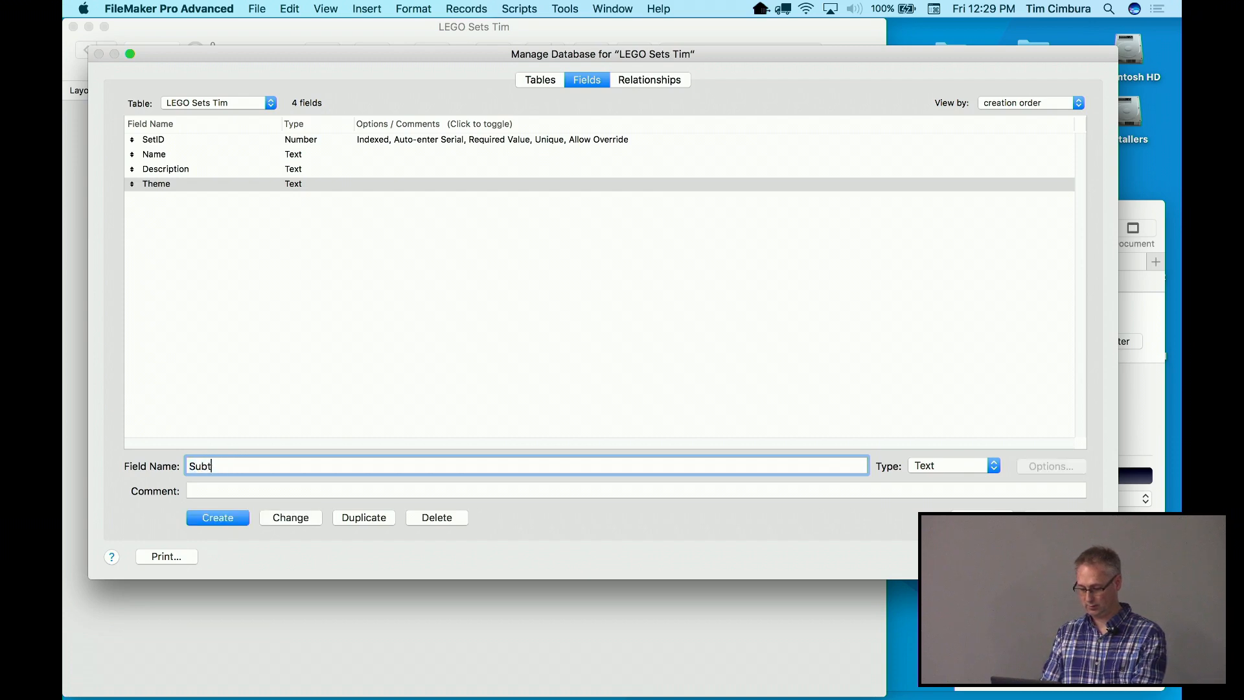
pyautogui.write('heme')
pyautogui.click(216, 518)
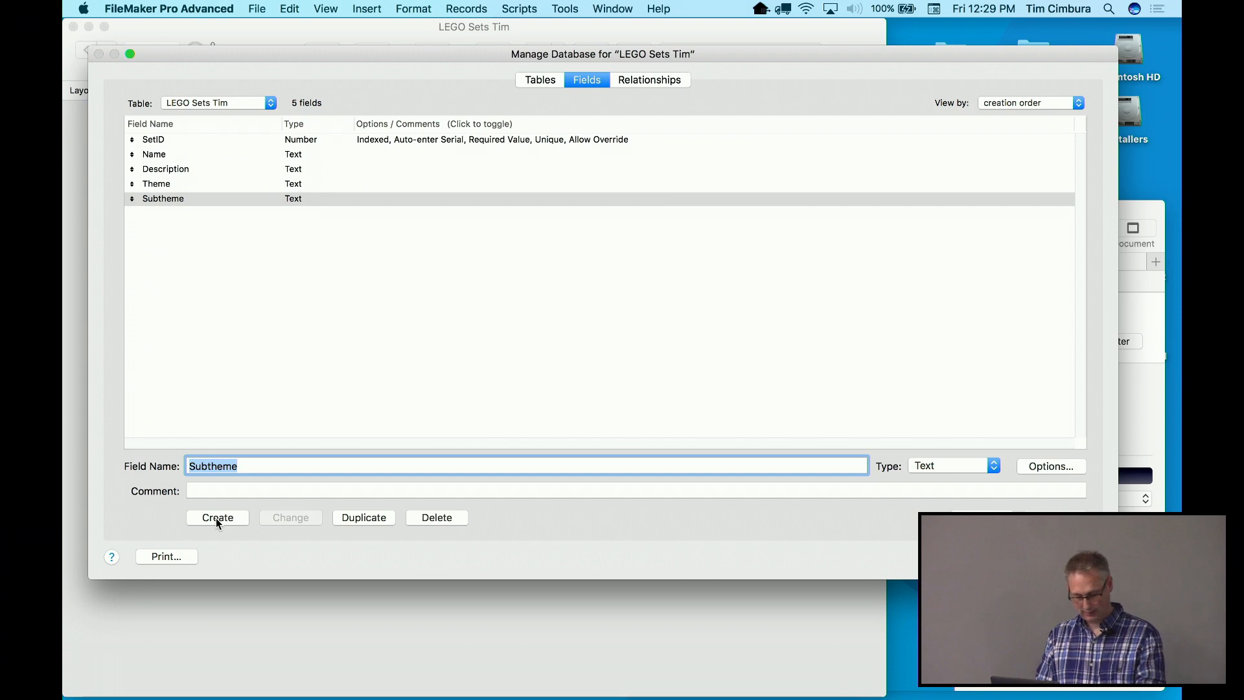
pyautogui.write('Pie')
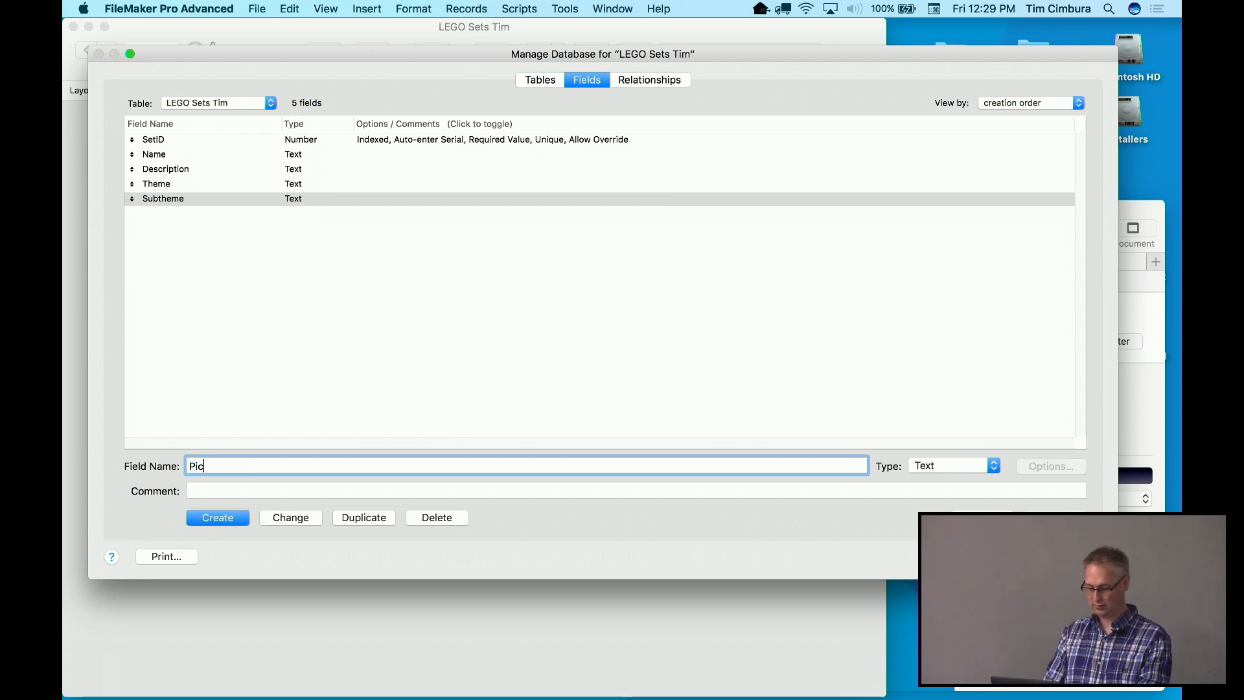
pyautogui.write('ceCount')
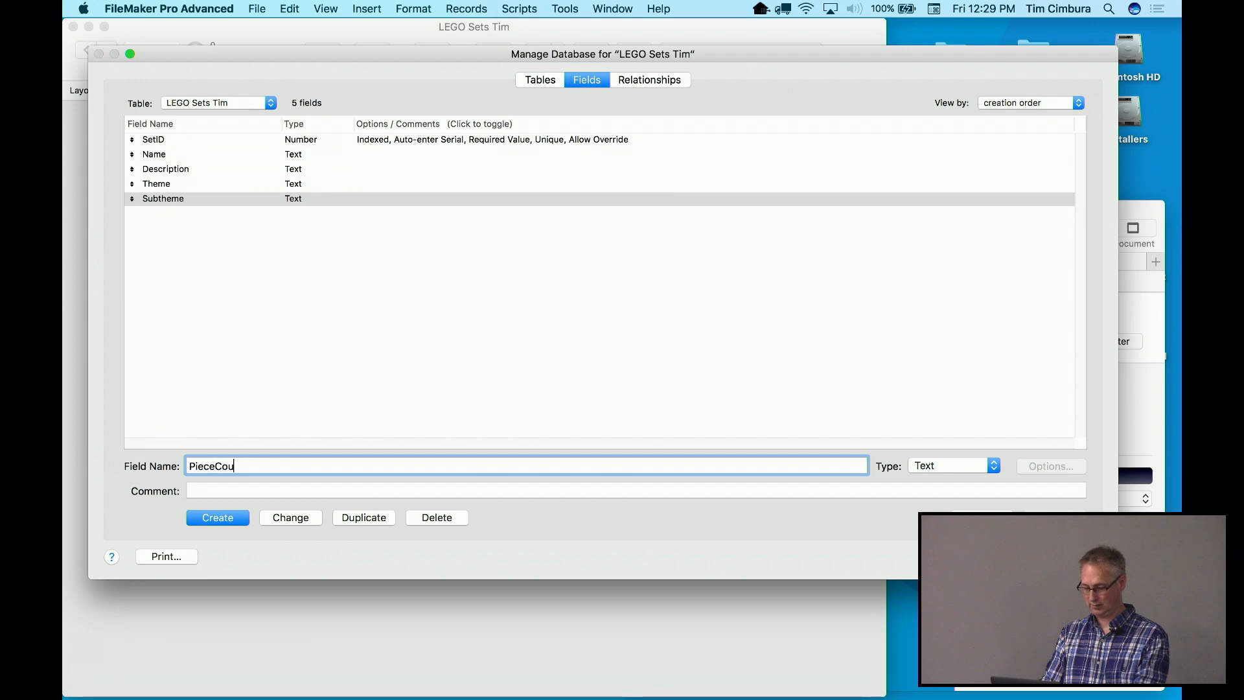
pyautogui.click(933, 464)
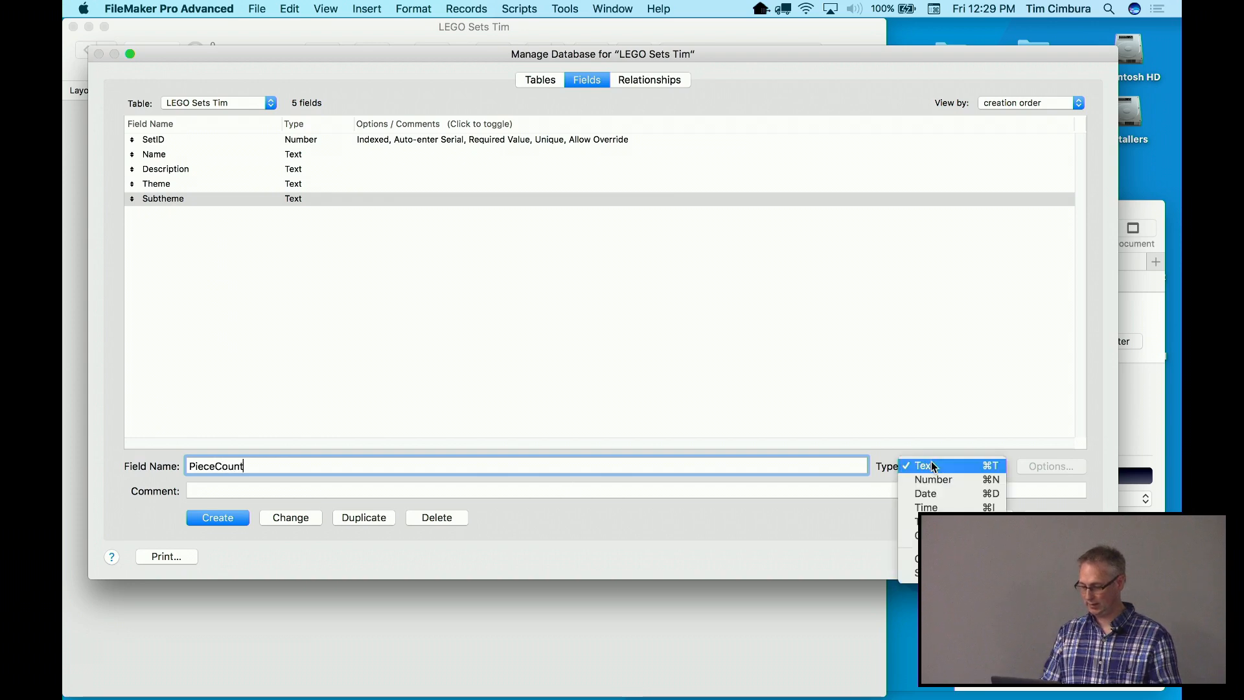
pyautogui.click(929, 477)
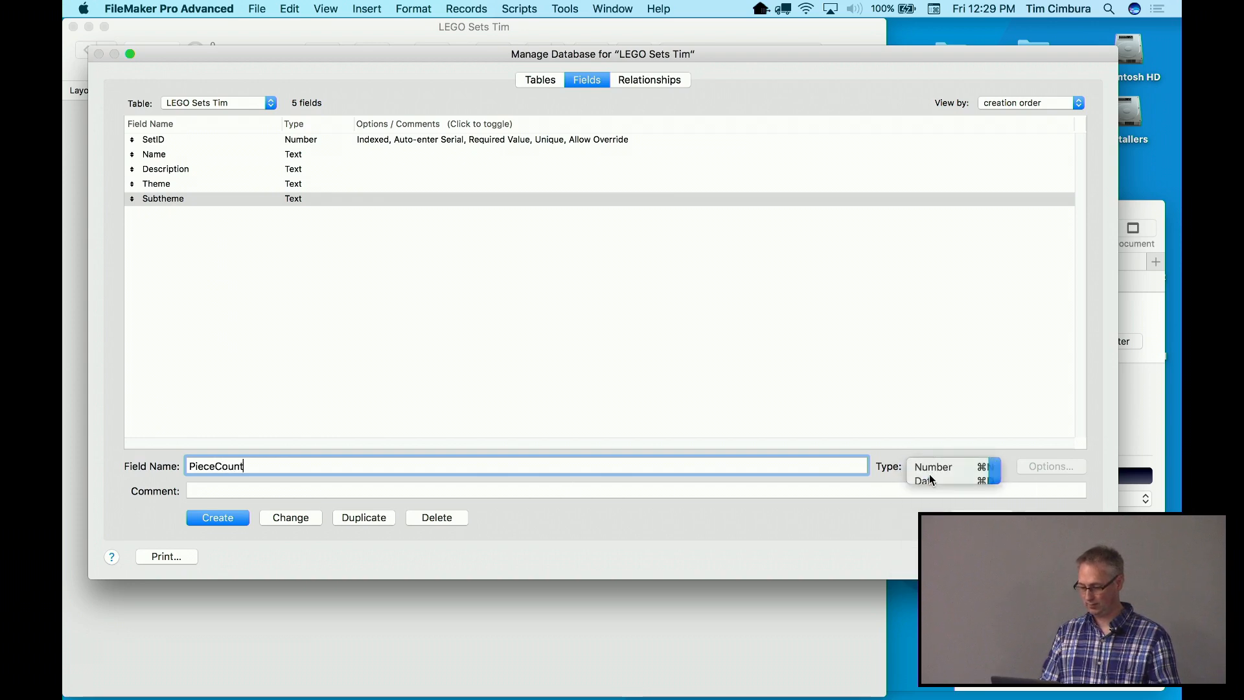
pyautogui.click(213, 518)
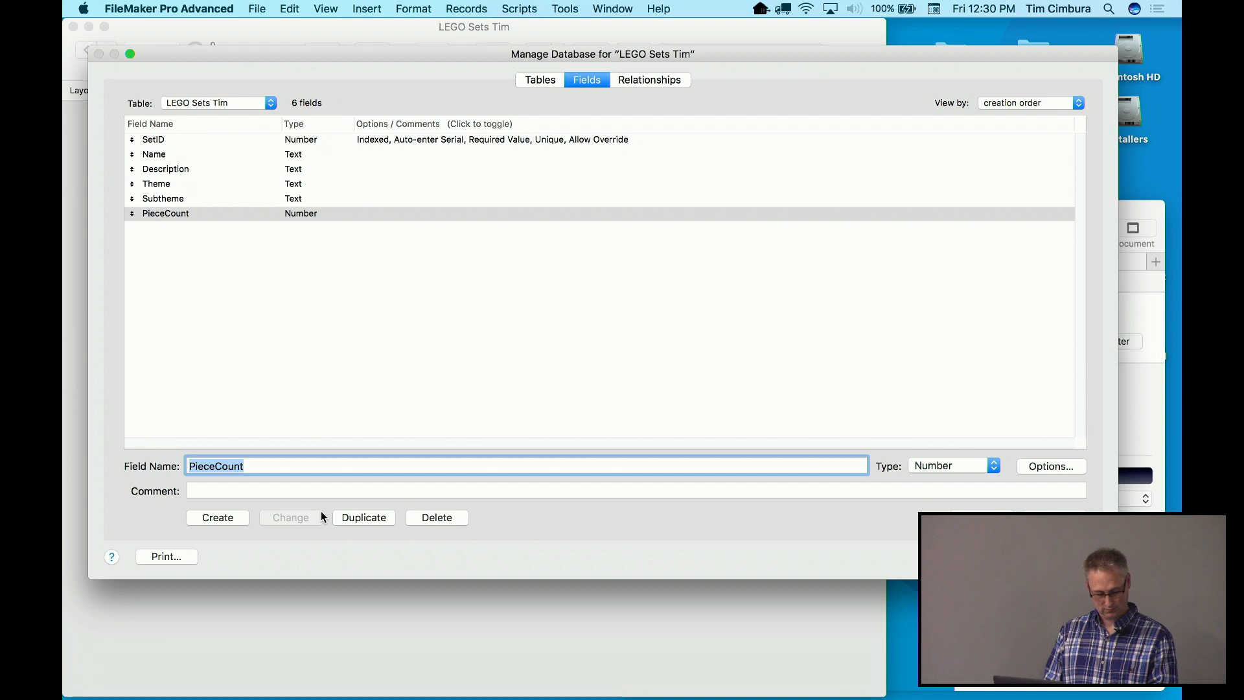
pyautogui.write('Rating')
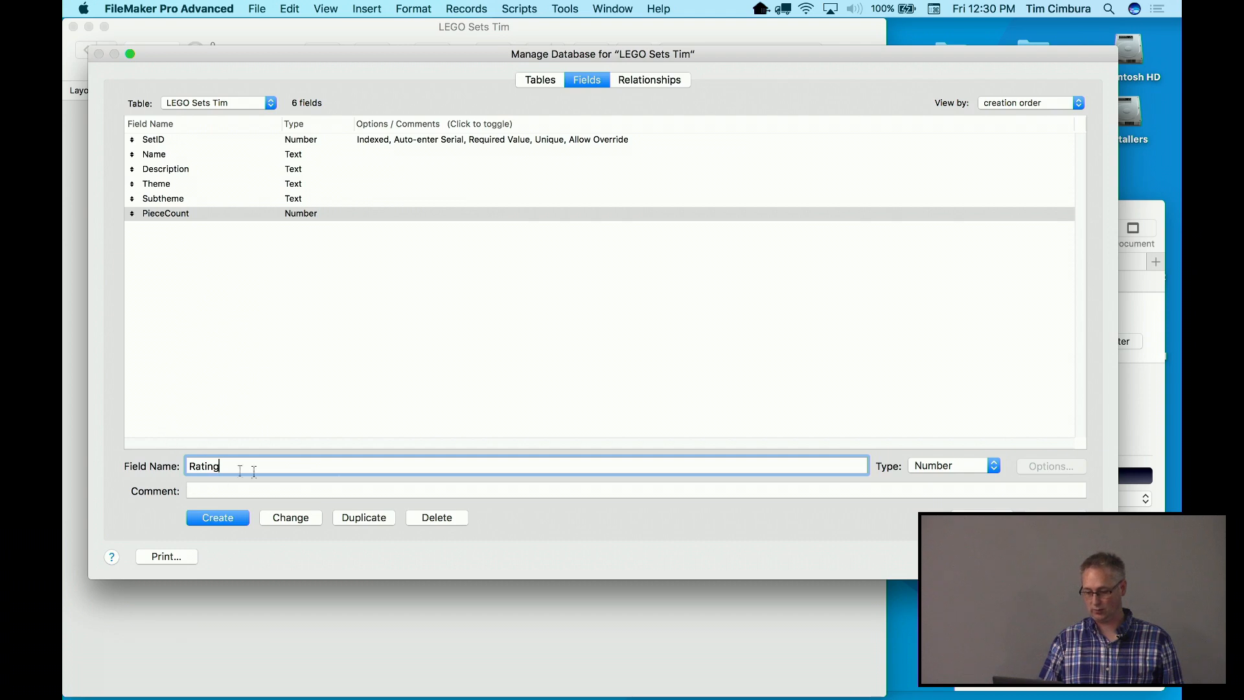
# Create Rating as Number, Photo as Container and DatePurchased as Date fields
pyautogui.click(932, 464)
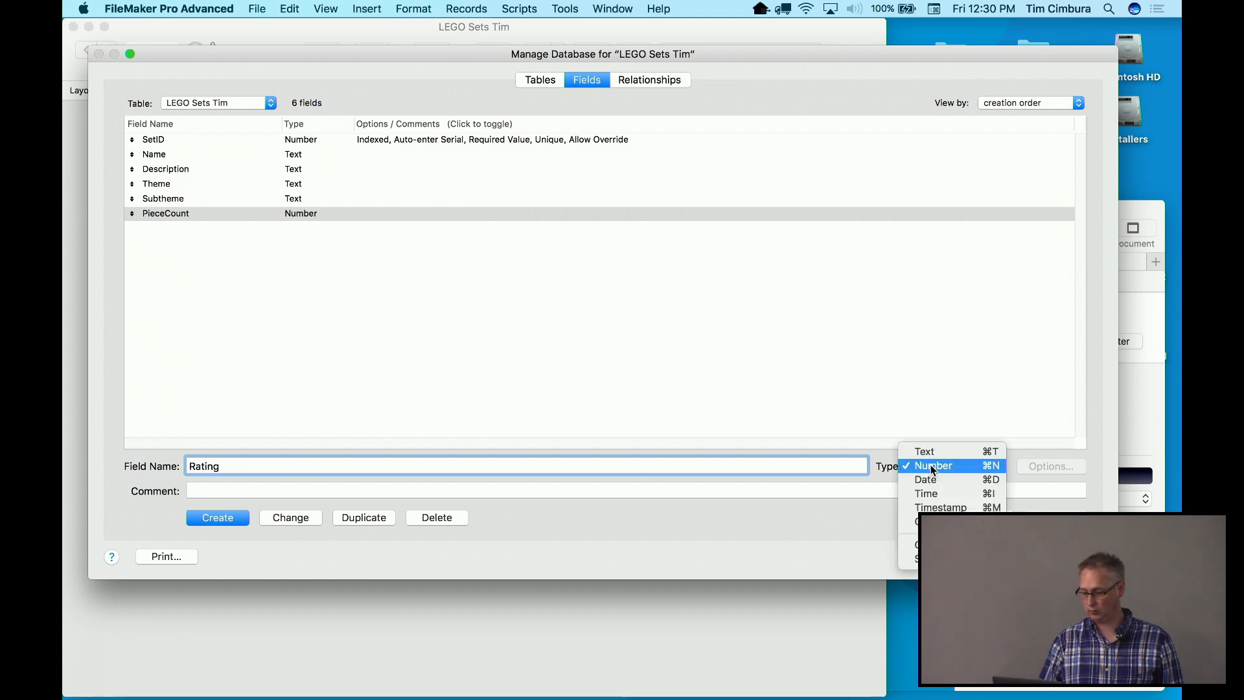
pyautogui.click(931, 464)
pyautogui.click(218, 517)
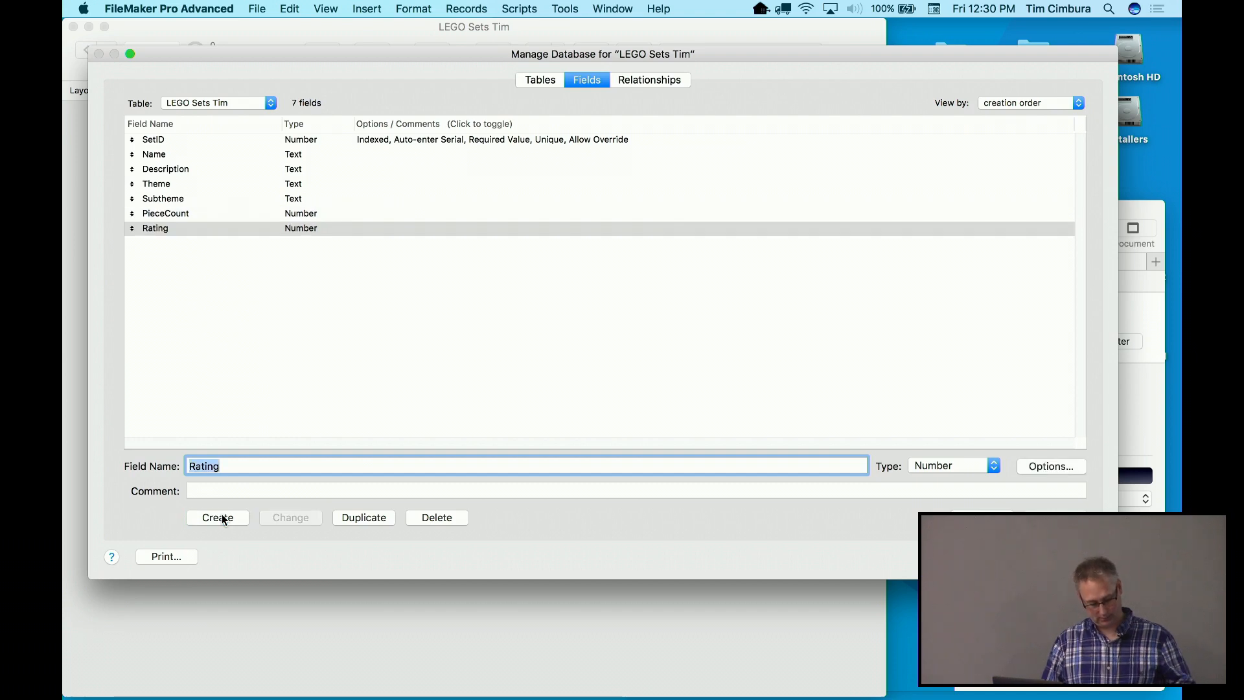
pyautogui.write('Photo')
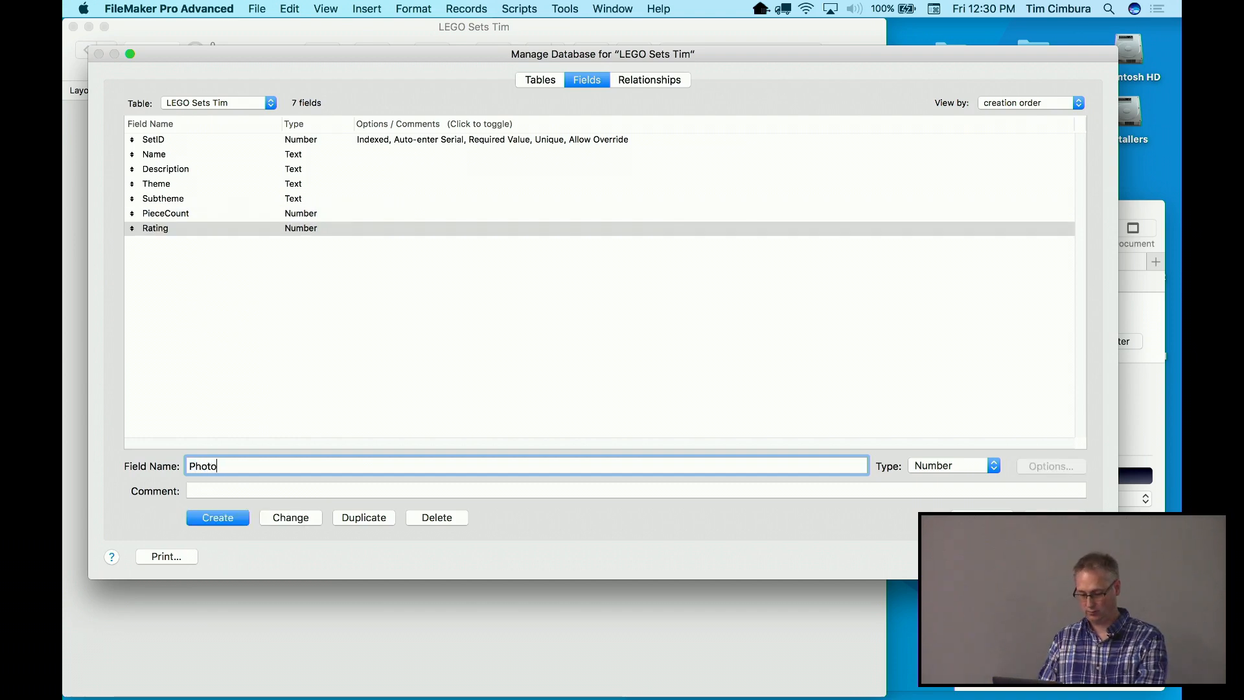
pyautogui.click(924, 466)
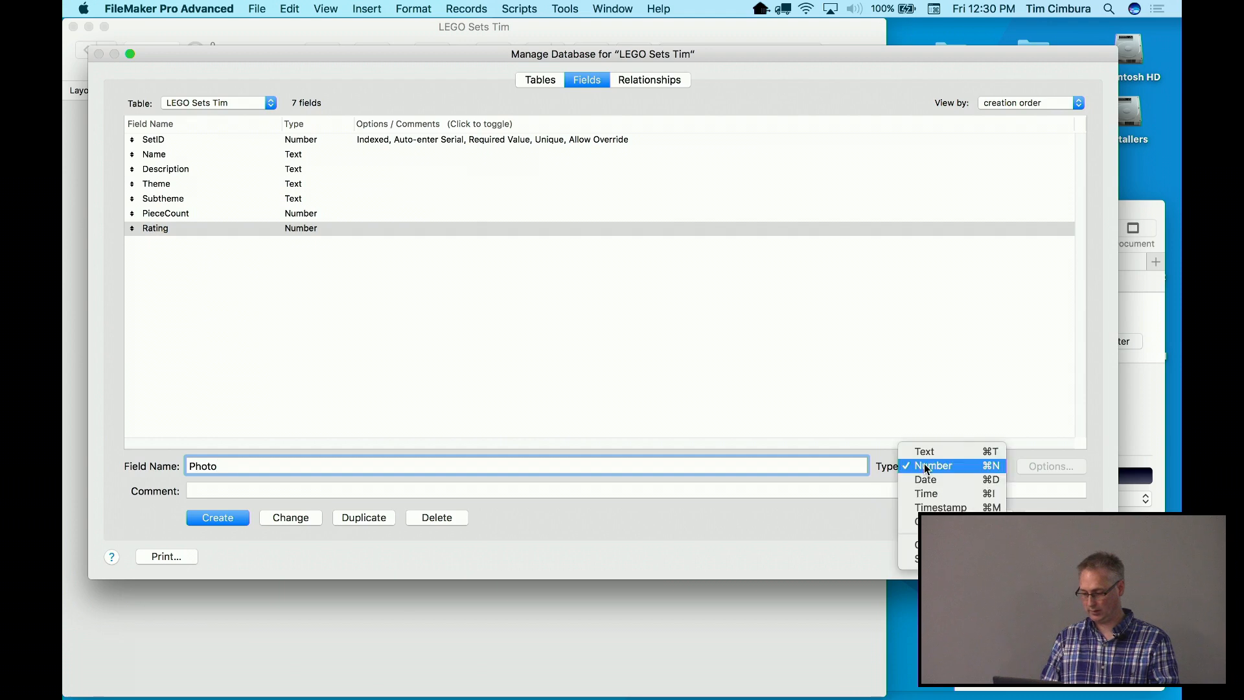
pyautogui.click(917, 521)
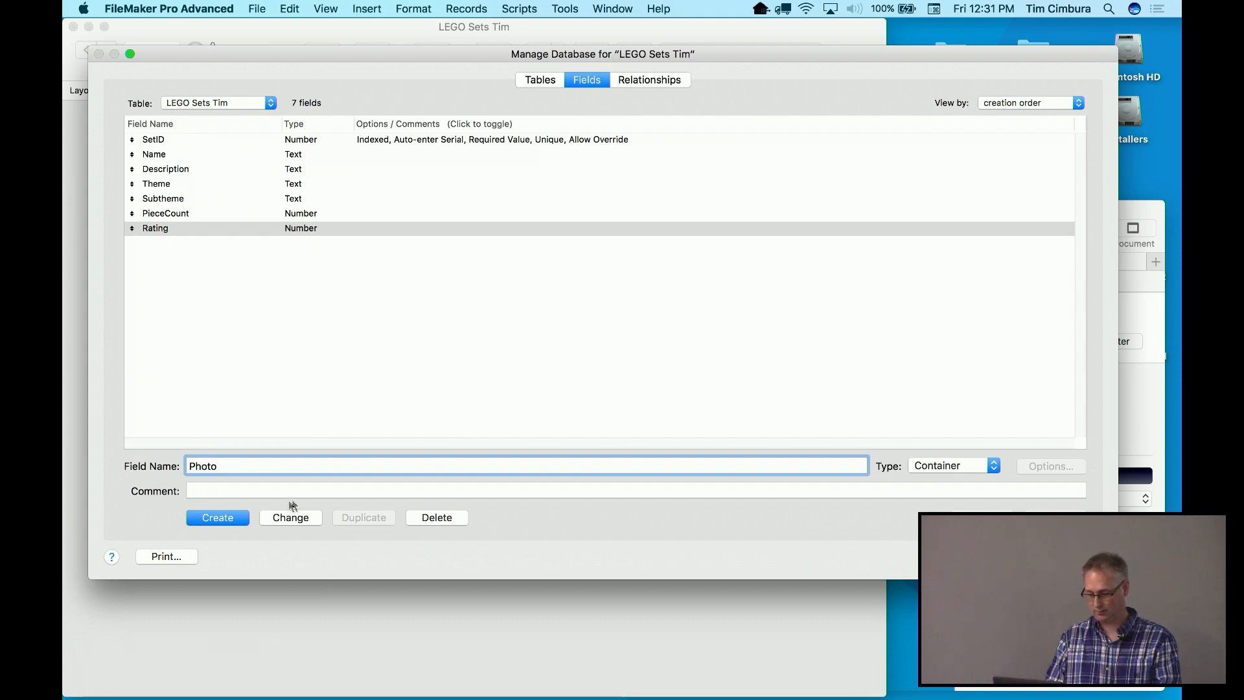
pyautogui.click(218, 518)
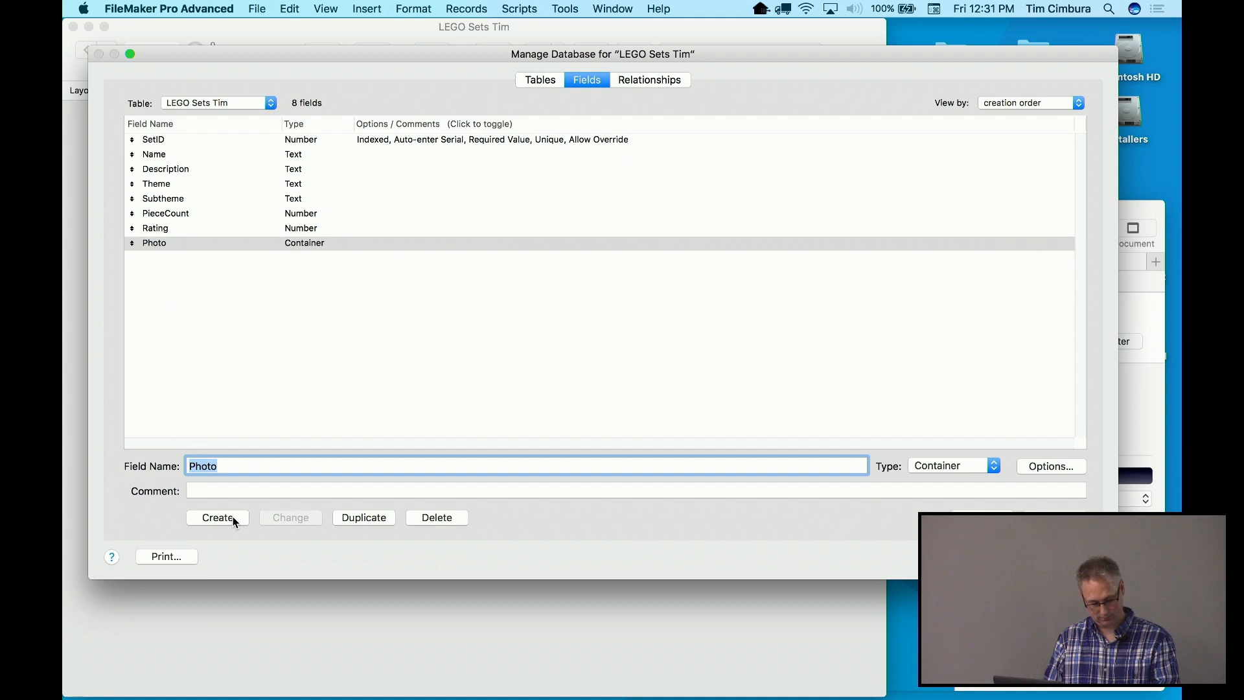
pyautogui.write('Date')
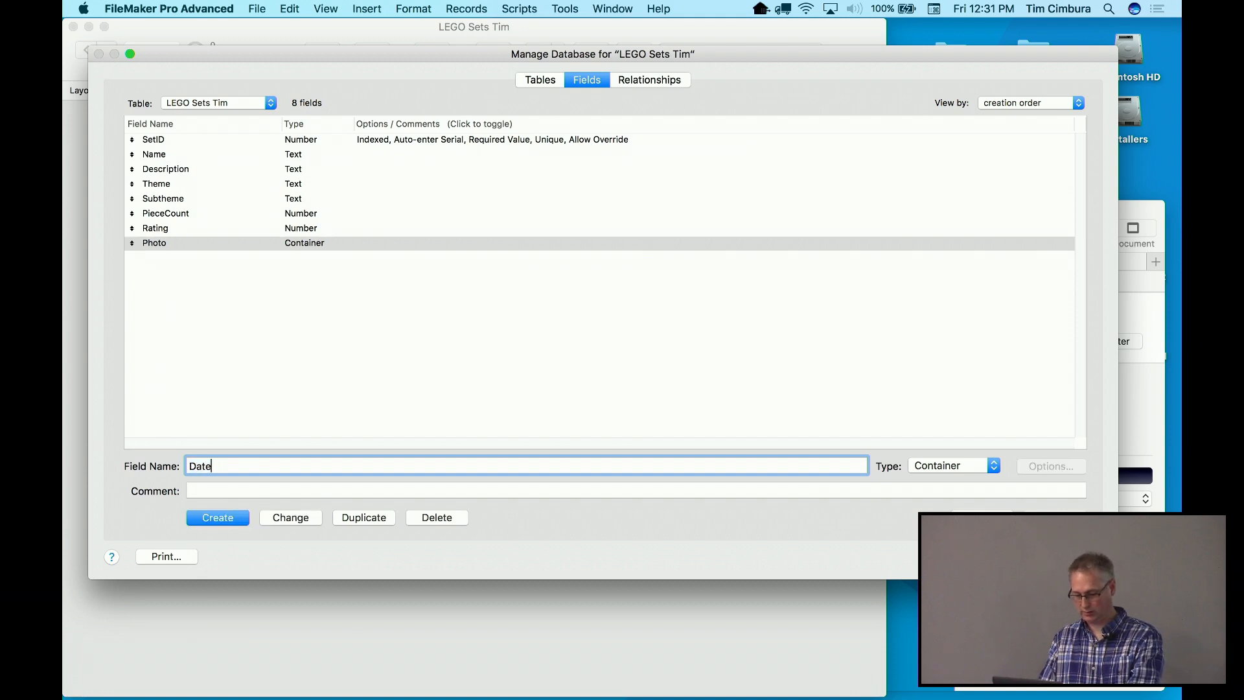
pyautogui.write('Purchased')
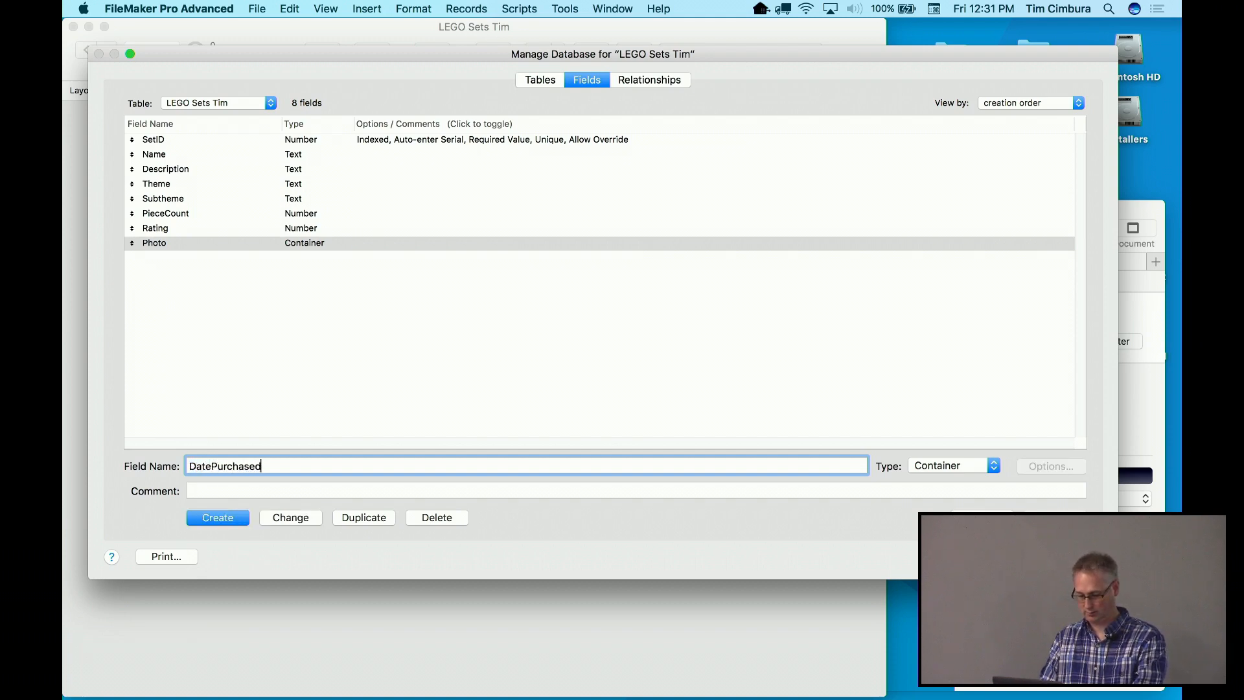
pyautogui.click(966, 472)
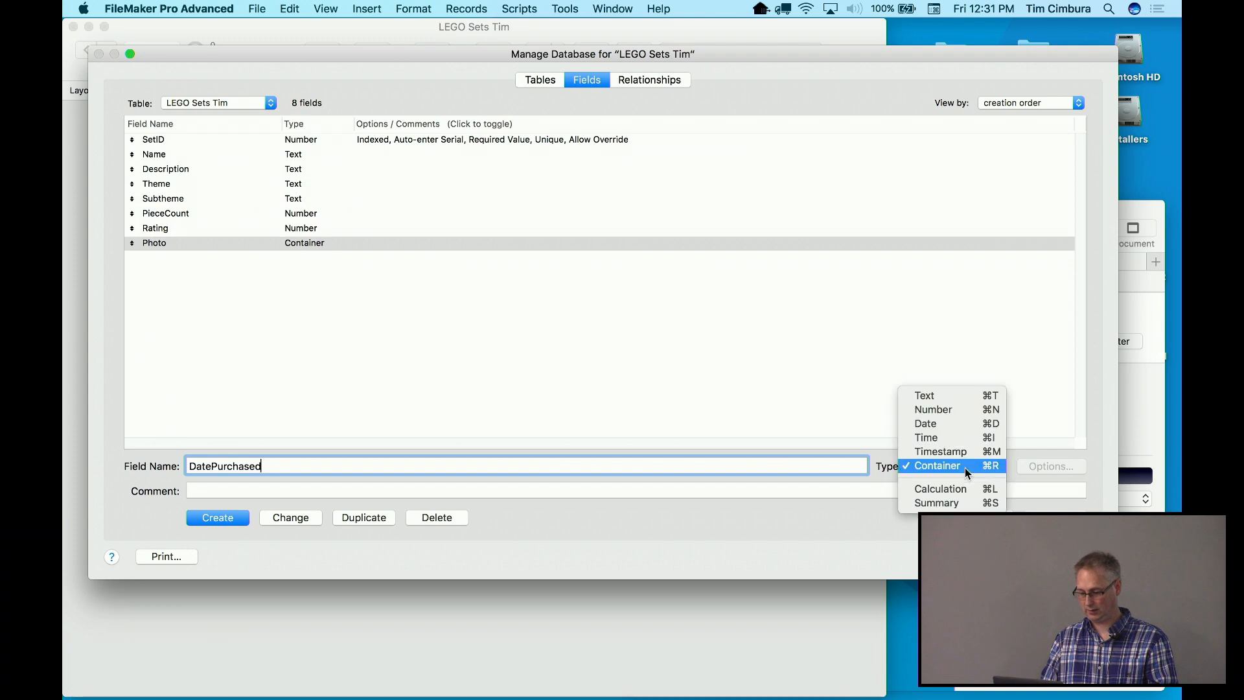
pyautogui.click(966, 428)
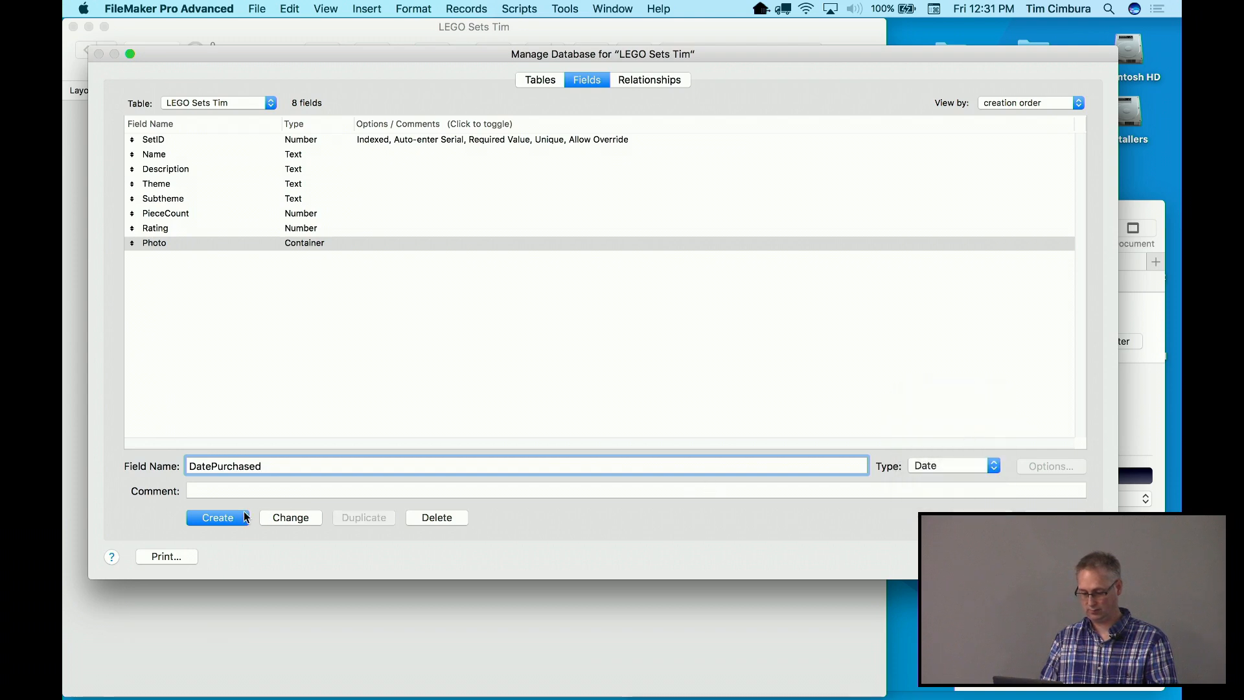
pyautogui.click(217, 517)
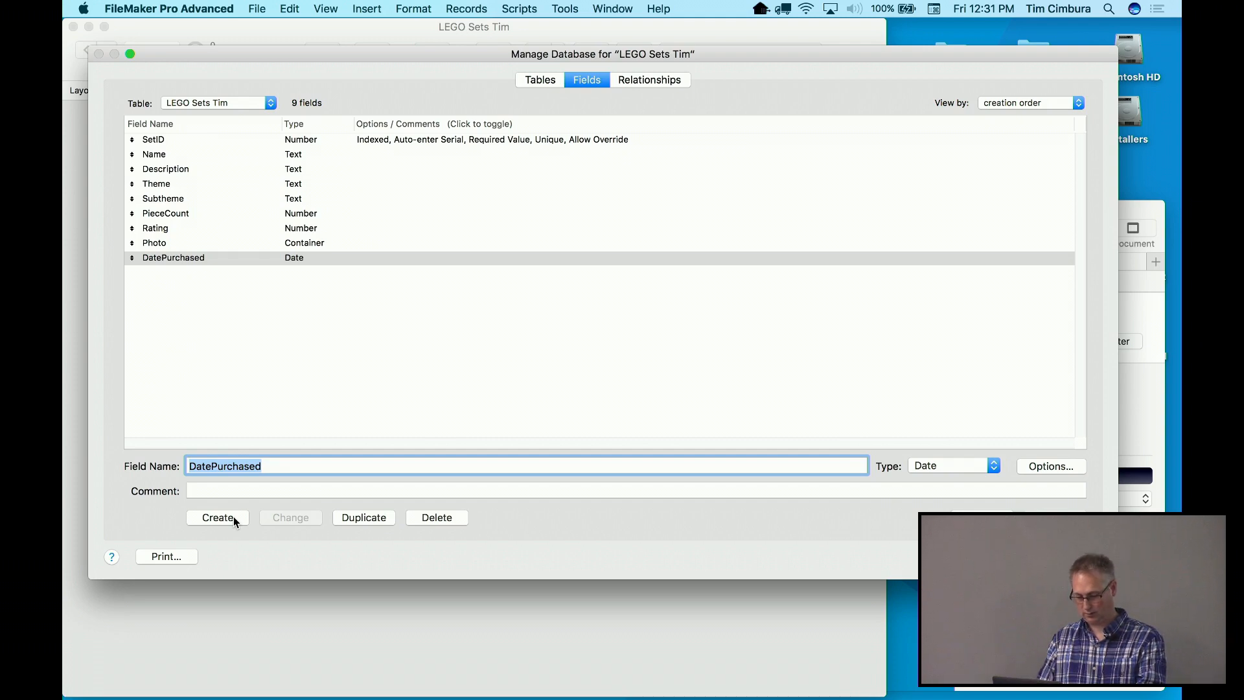
# Add Cost and CostToday as Number fields
pyautogui.write('Cost')
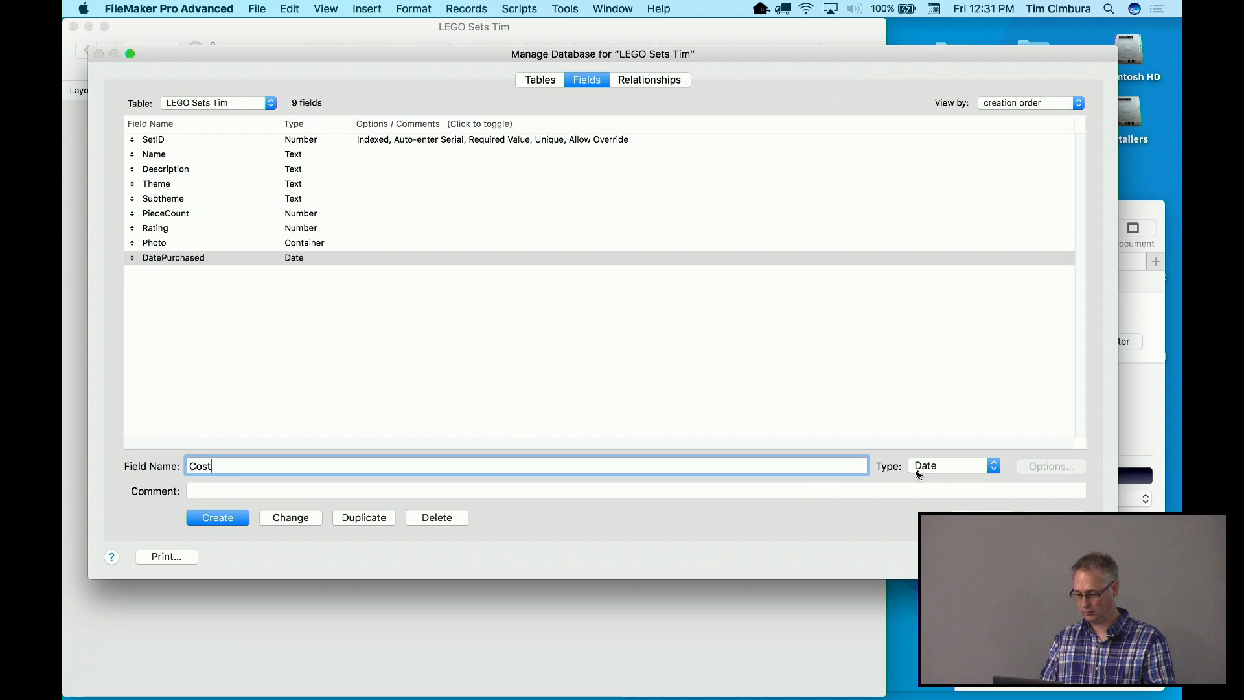
pyautogui.click(918, 474)
pyautogui.click(933, 450)
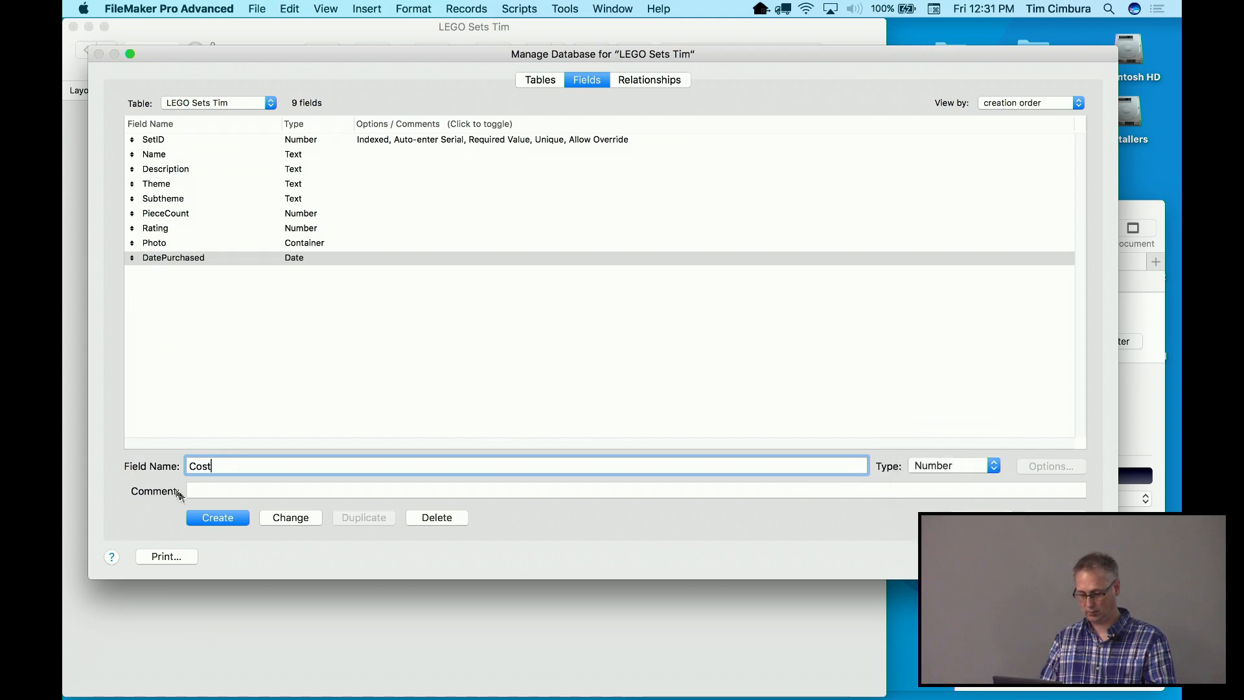
pyautogui.click(206, 519)
pyautogui.write('CostToday')
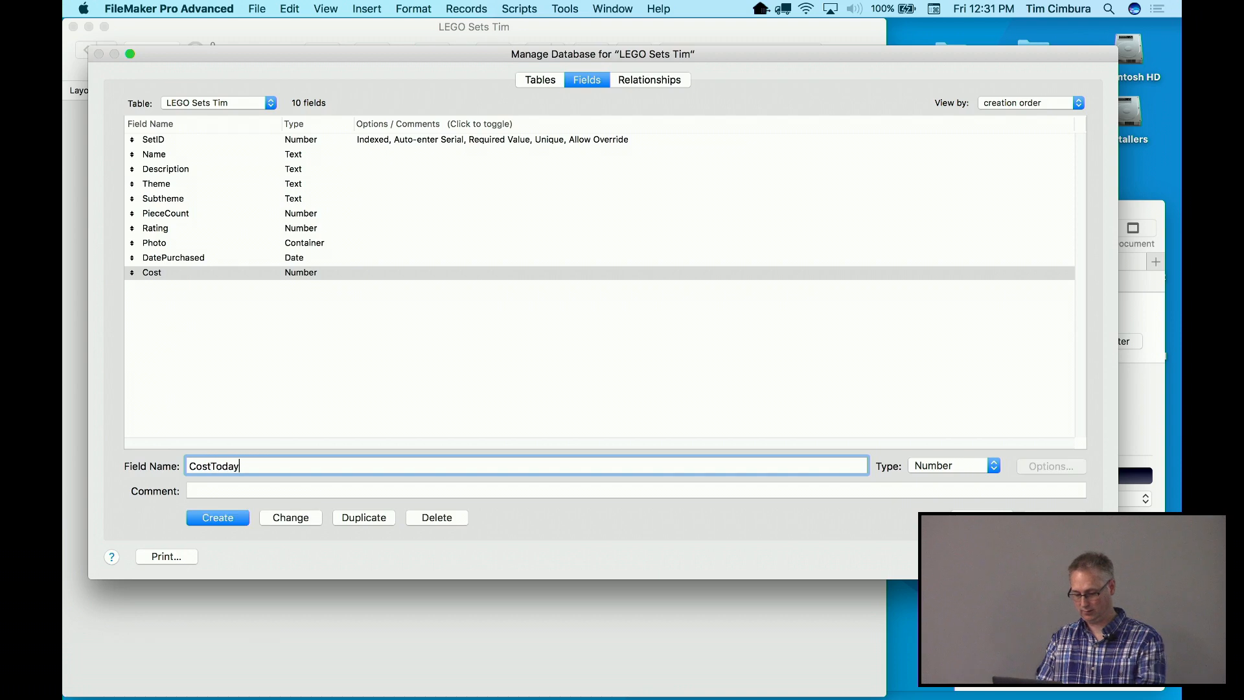
pyautogui.click(217, 518)
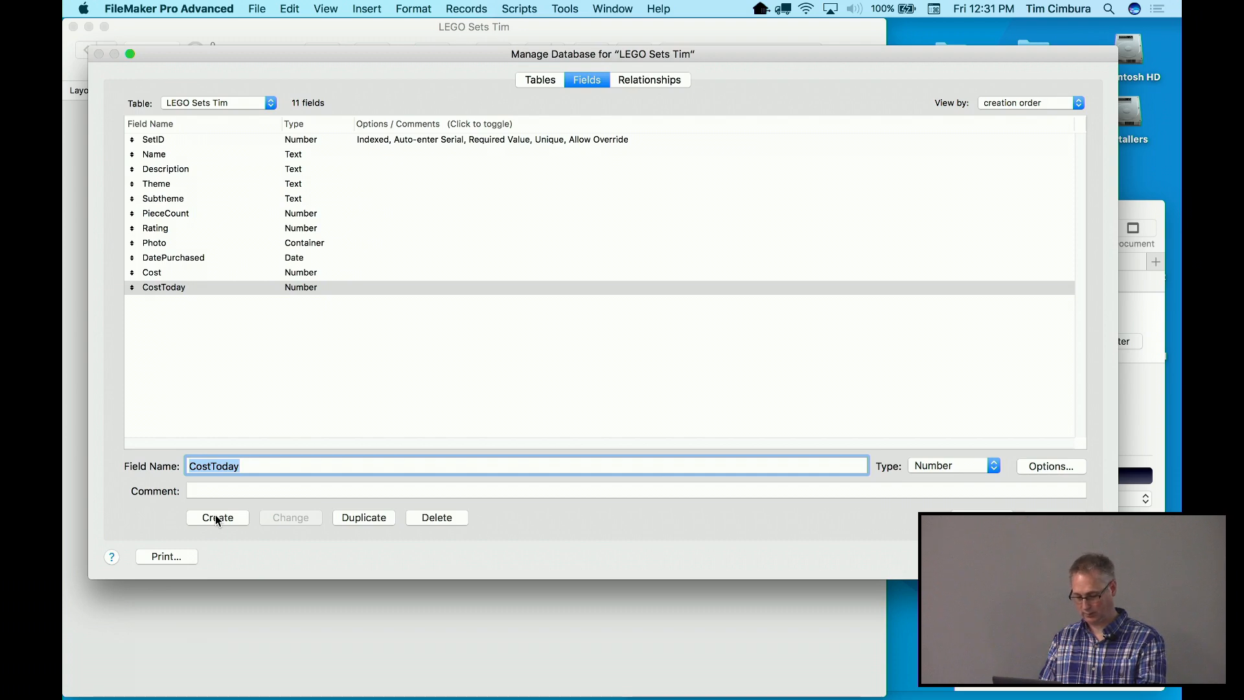
# Add AmazonASIN and Notes as Text fields
pyautogui.write('Ama')
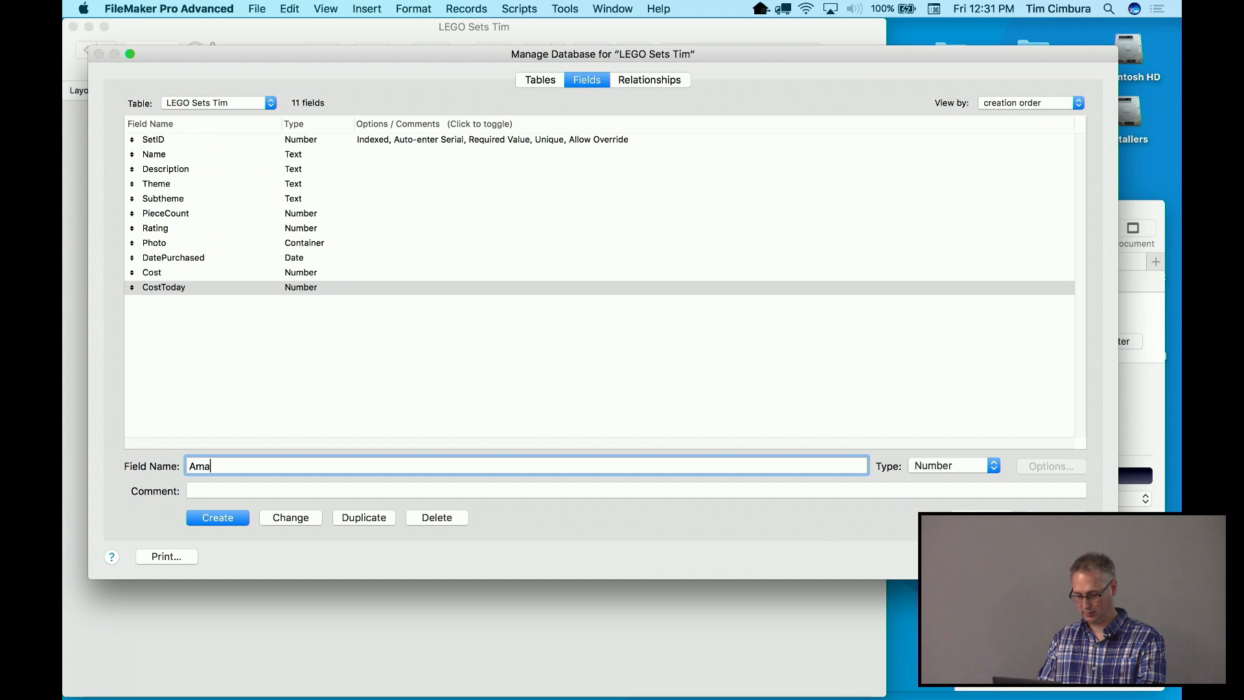
pyautogui.write('zonASIN')
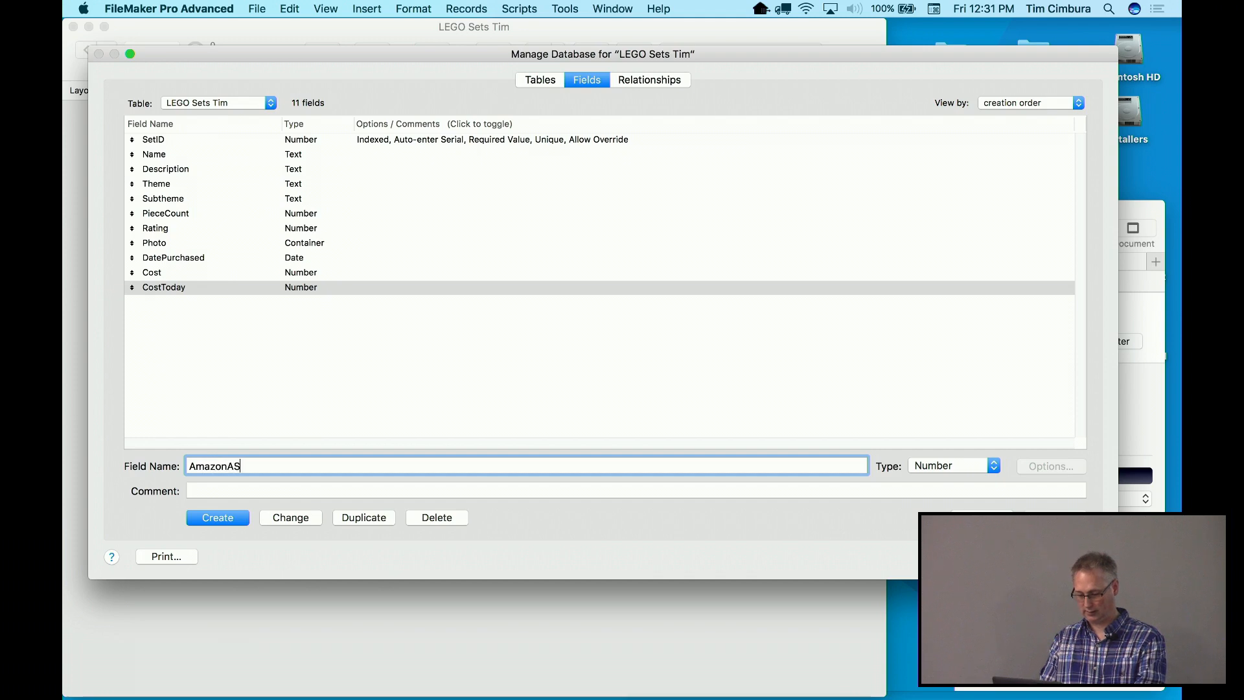
pyautogui.click(974, 462)
pyautogui.click(973, 454)
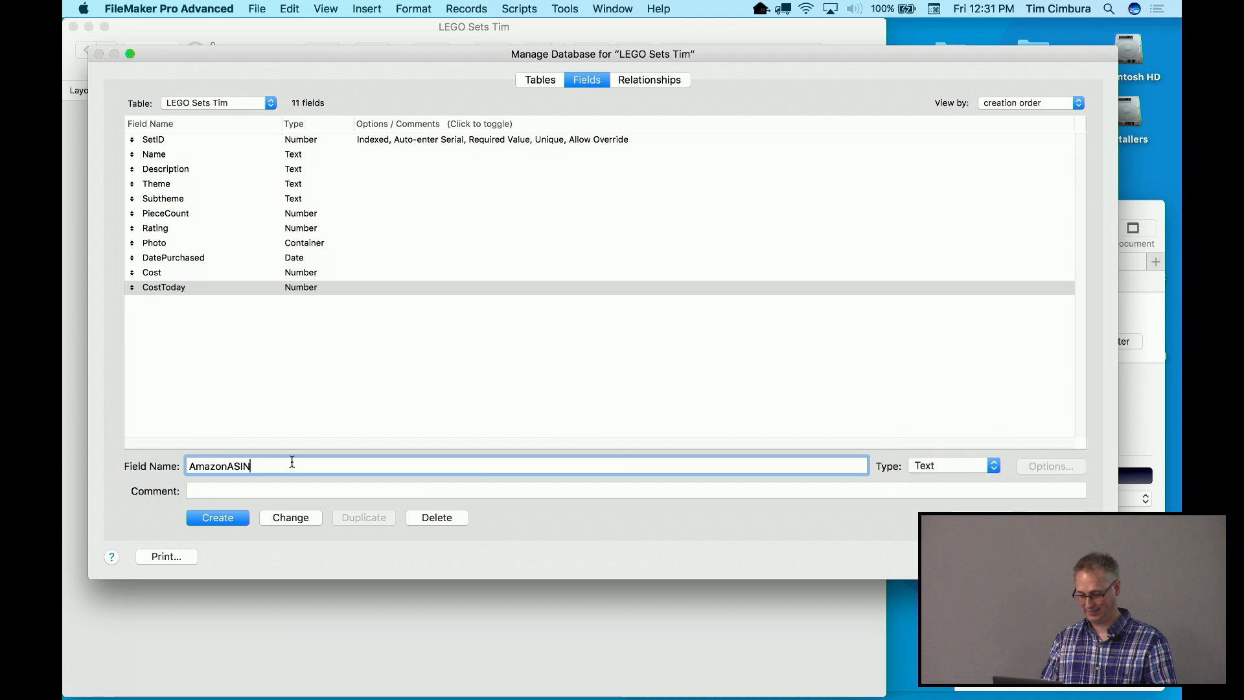
pyautogui.click(203, 518)
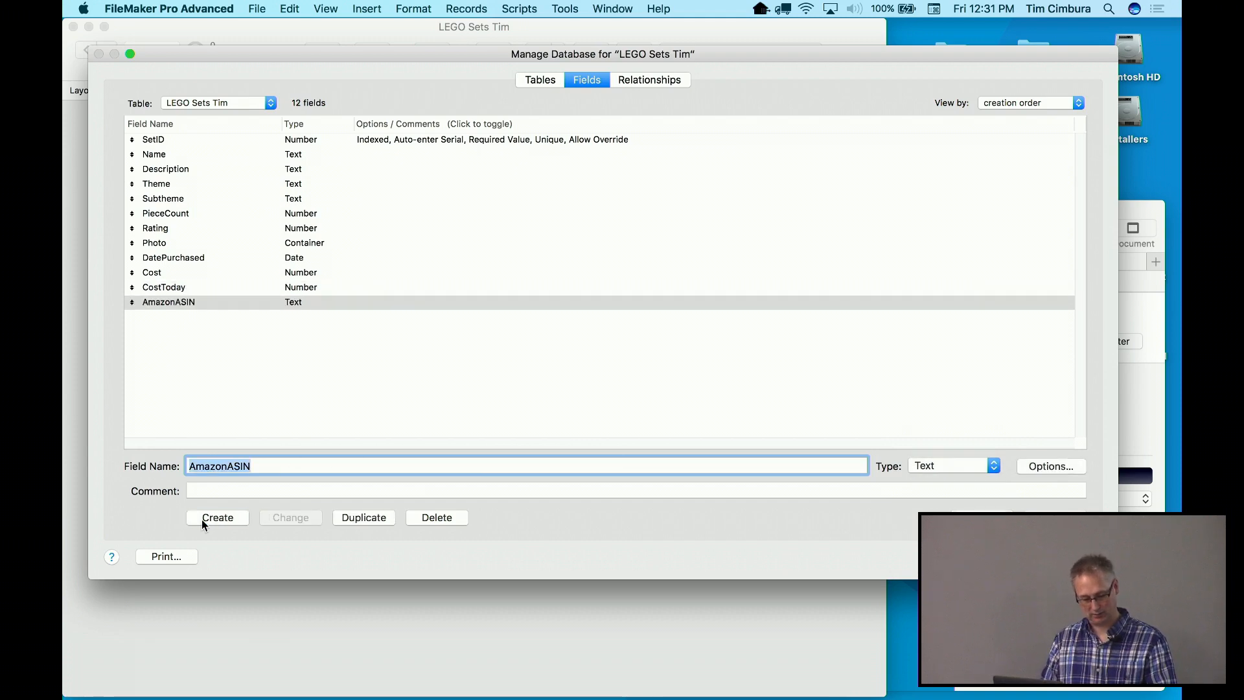
pyautogui.write('Notes')
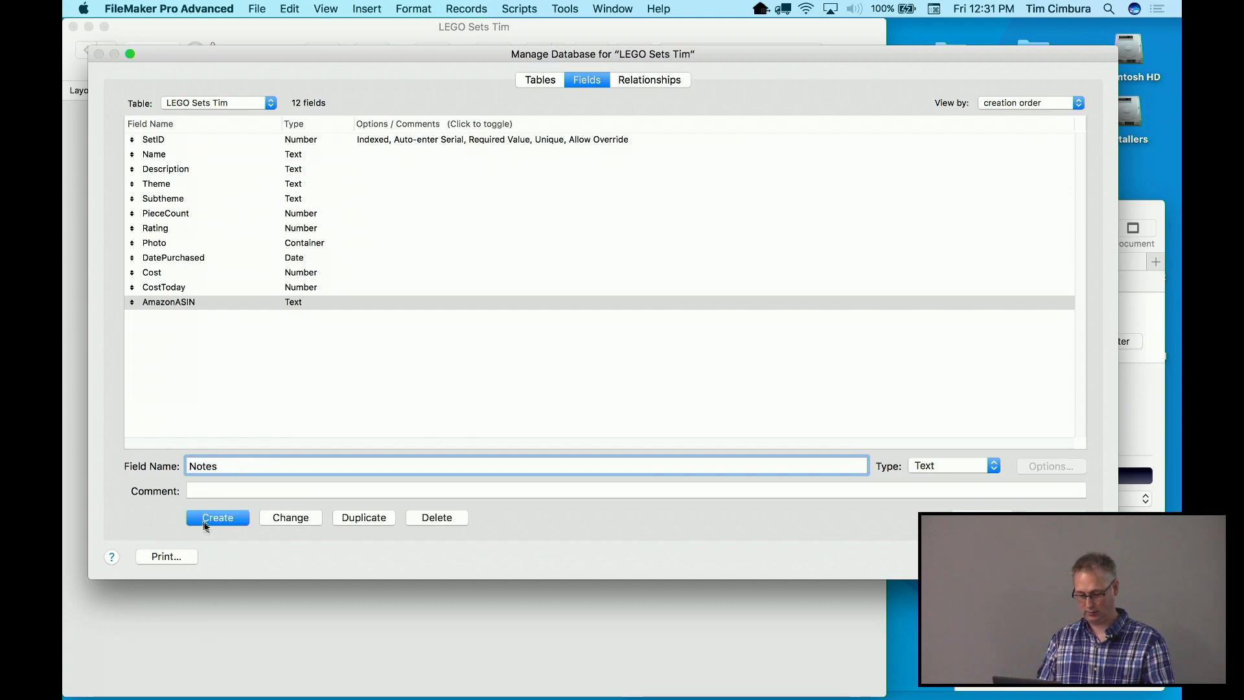
pyautogui.click(204, 518)
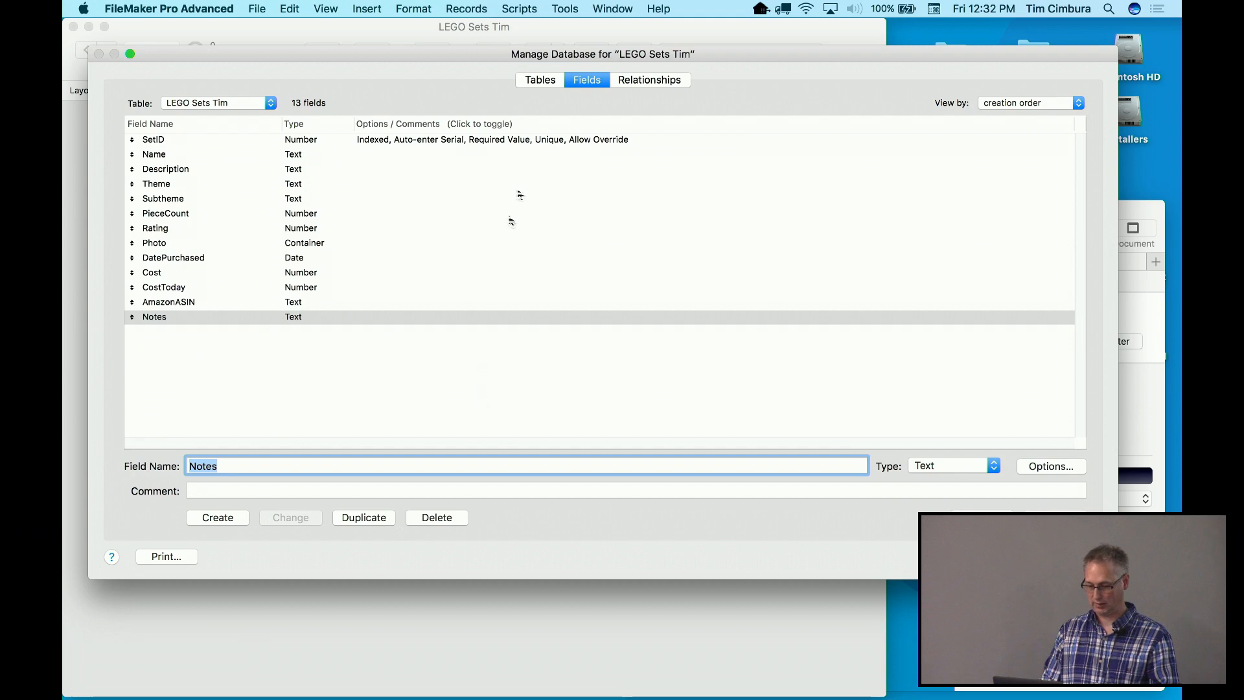
pyautogui.click(543, 81)
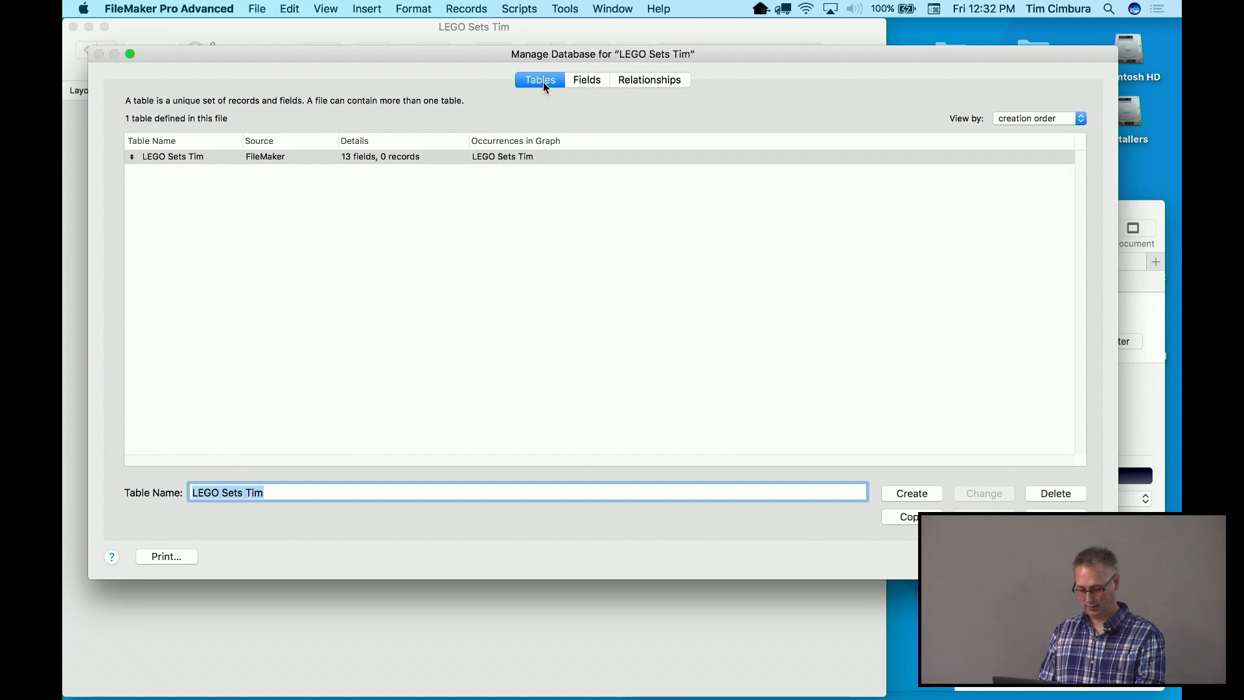
# Rename the table from 'LEGO Sets Tim' to 'Sets'
pyautogui.write('Sets')
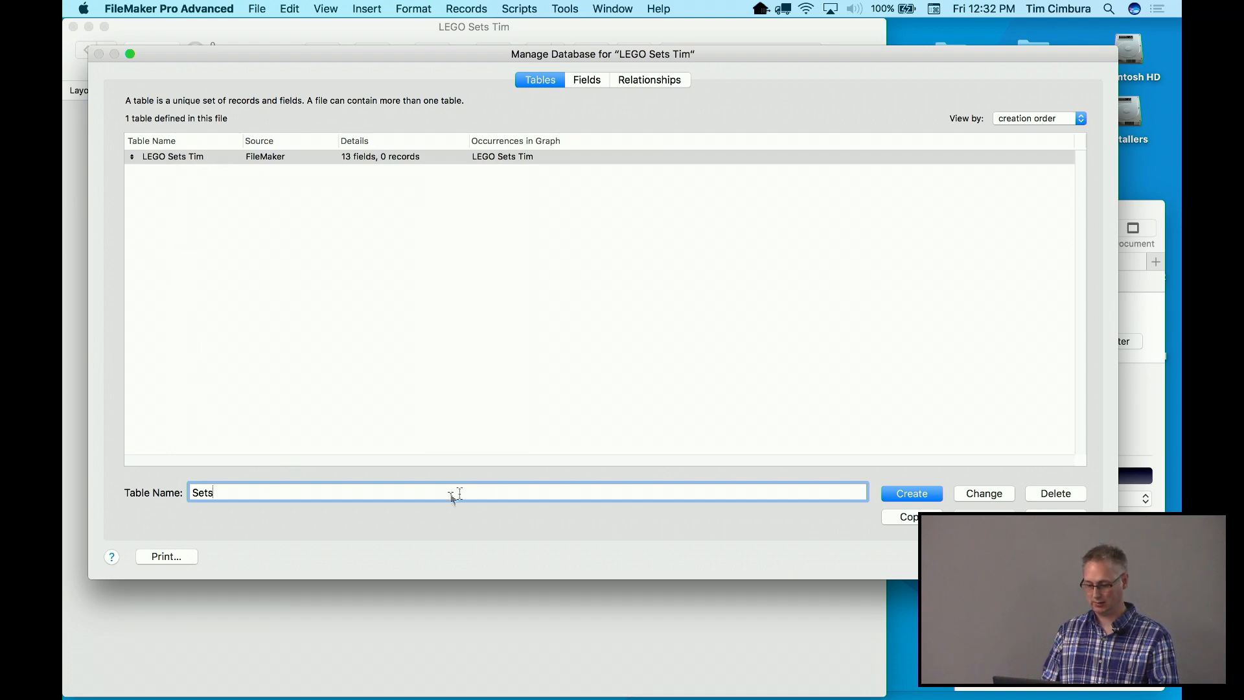
pyautogui.click(974, 494)
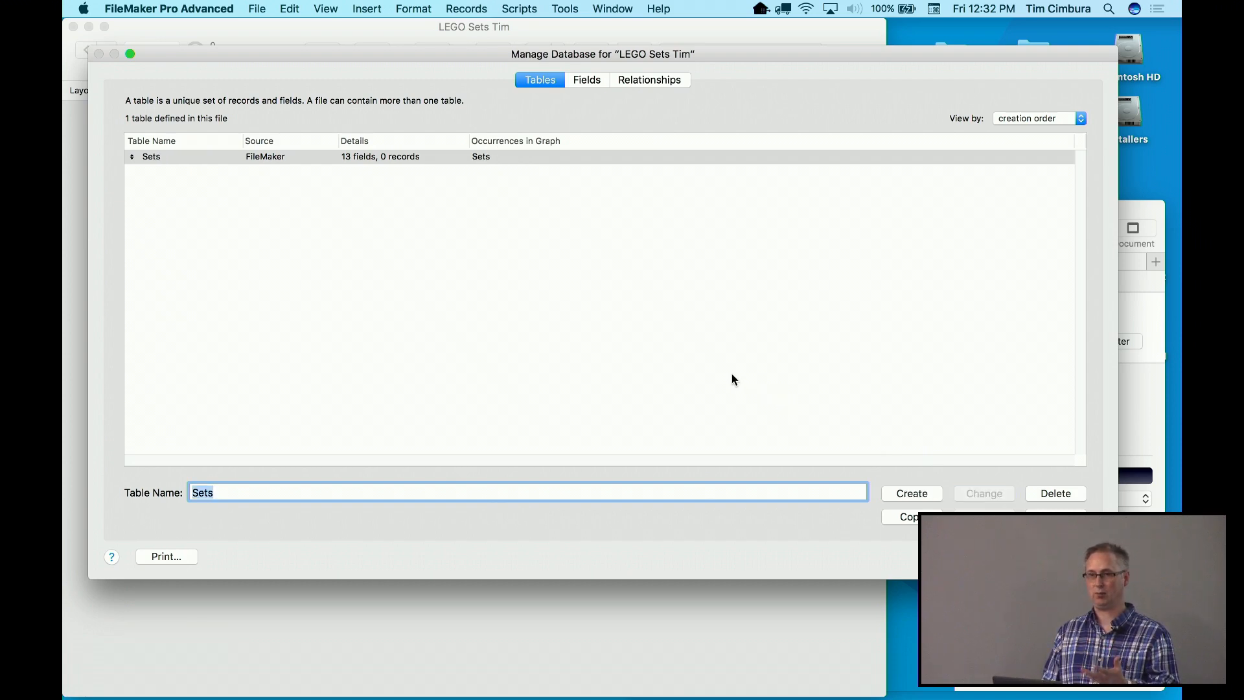
pyautogui.click(584, 81)
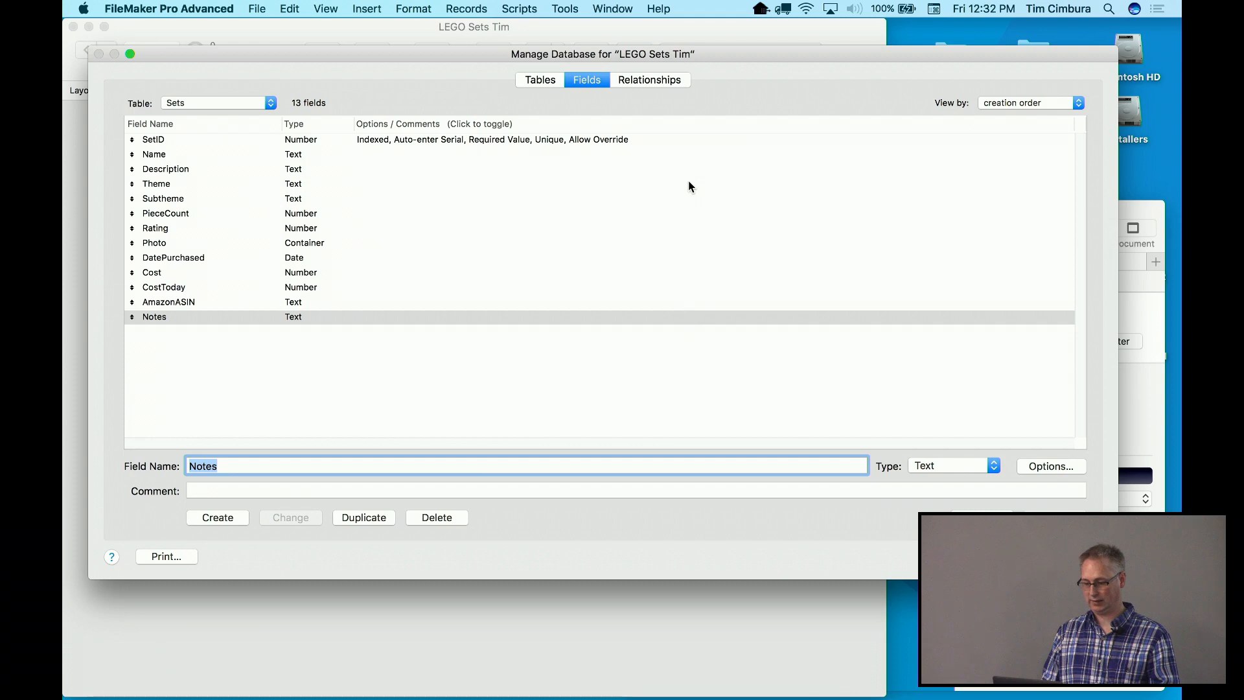
# Resize the Sets box in the relationships graph to show all 13 fields, then close Manage Database
pyautogui.click(646, 82)
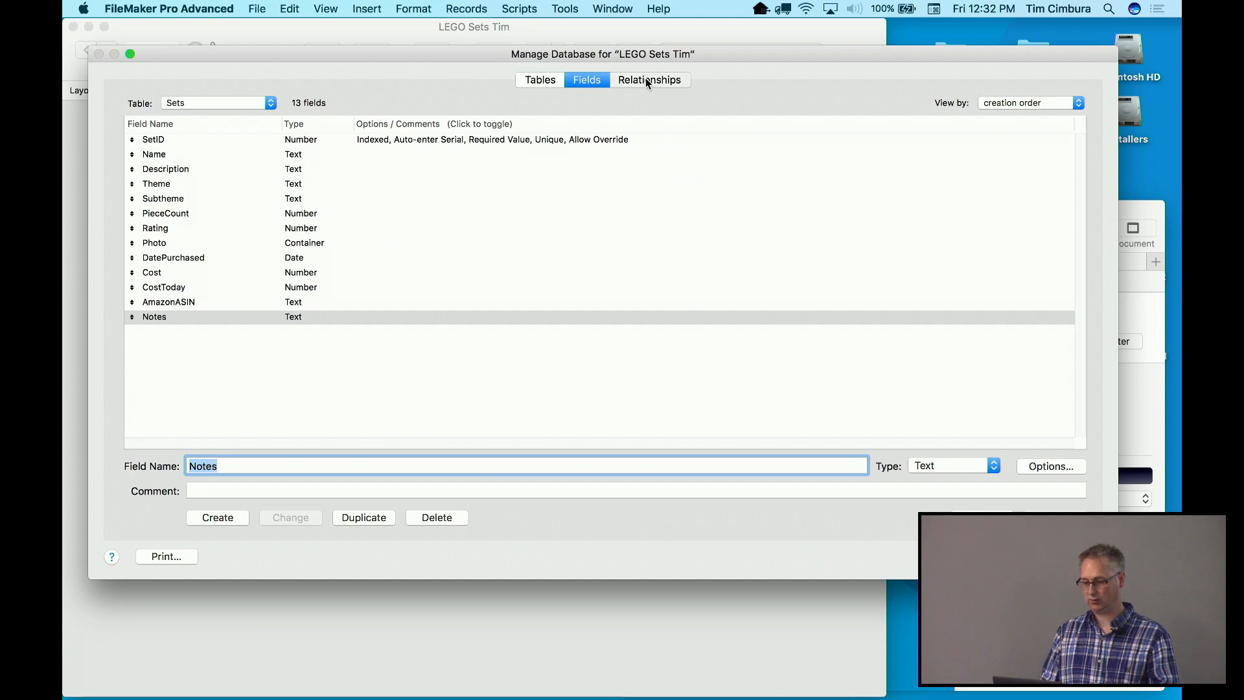
pyautogui.moveTo(211, 165)
pyautogui.mouseDown()
pyautogui.moveTo(327, 206)
pyautogui.moveTo(253, 190)
pyautogui.mouseUp()
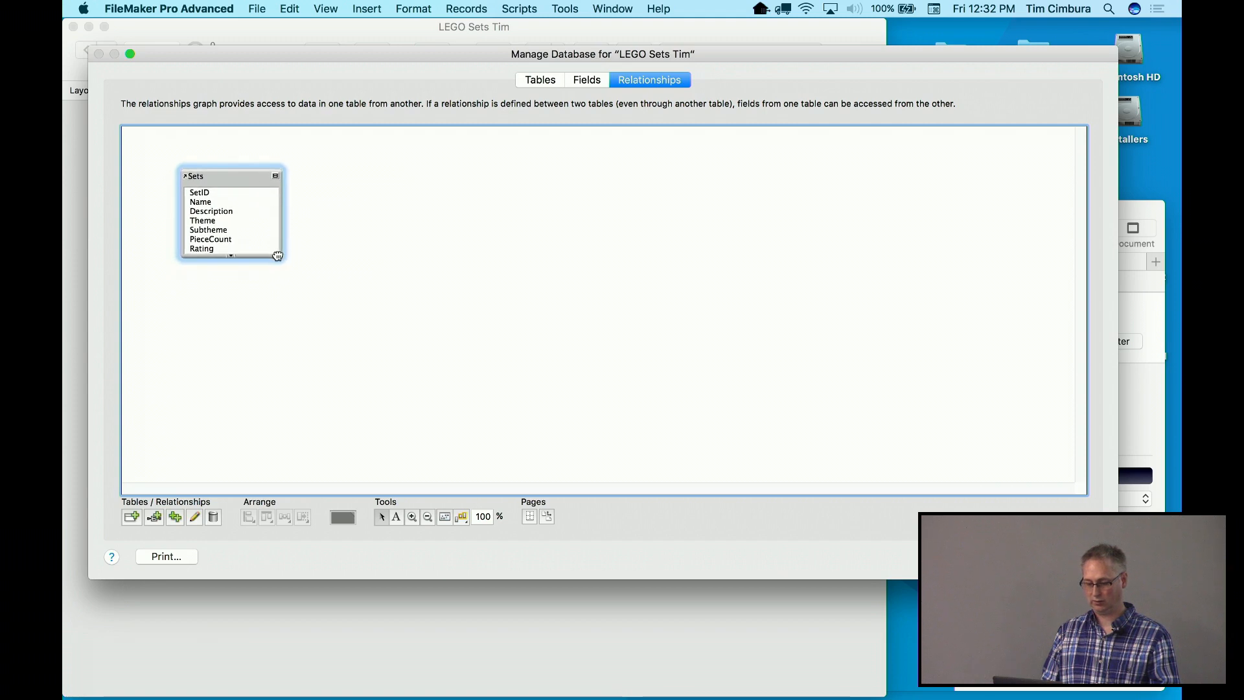
pyautogui.moveTo(275, 257); pyautogui.dragTo(233, 360)
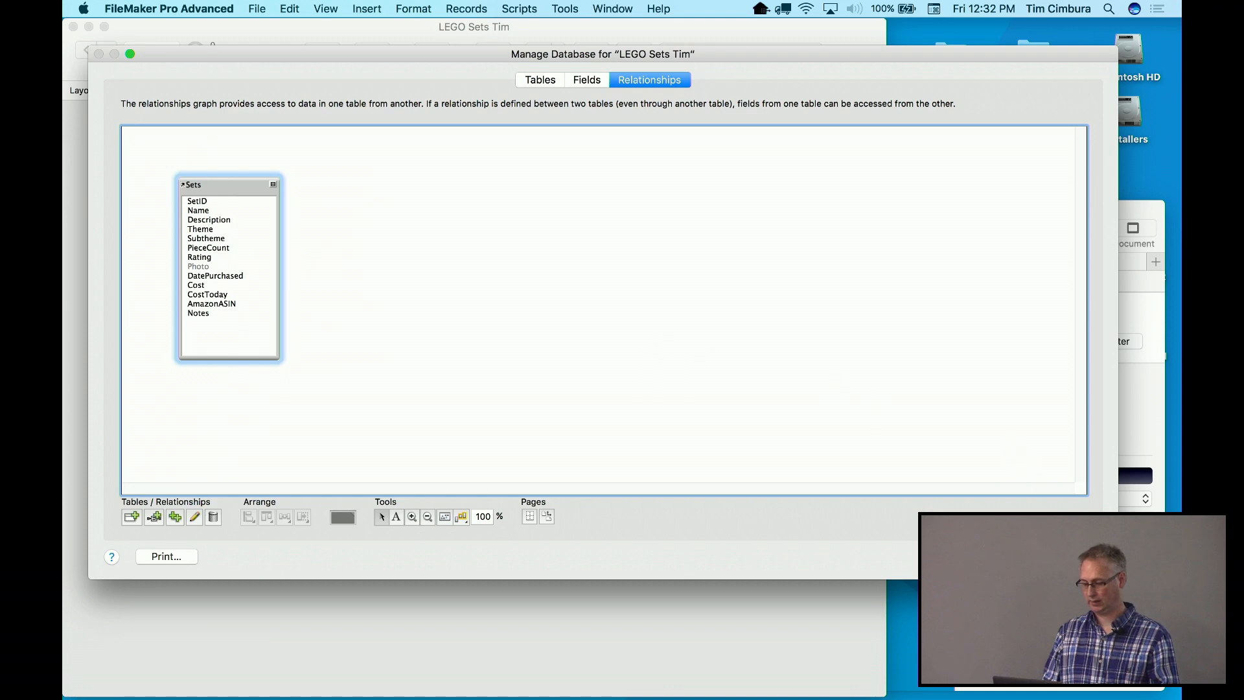
pyautogui.click(1070, 556)
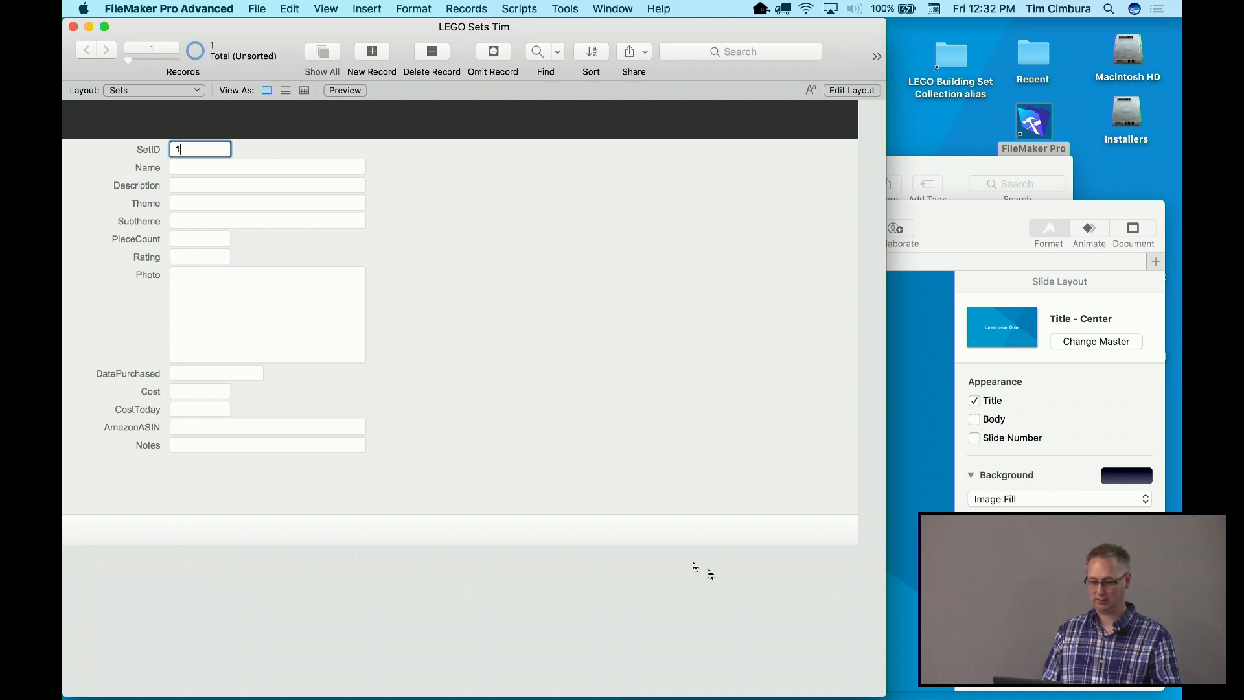
# Commit the new record, then enter Name 'City Firefighter' and PieceCount 405
pyautogui.click(431, 370)
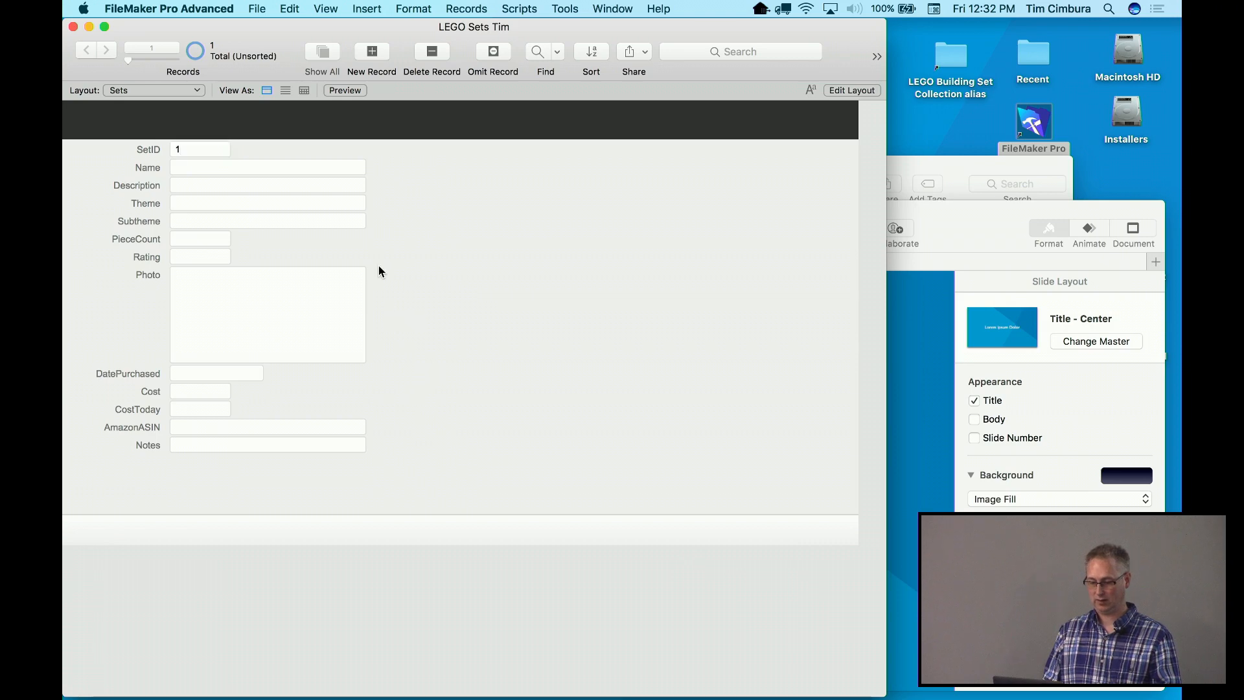
pyautogui.click(216, 167)
pyautogui.write('Lgeo')
pyautogui.press('BackSpace')
pyautogui.press('BackSpace')
pyautogui.press('BackSpace')
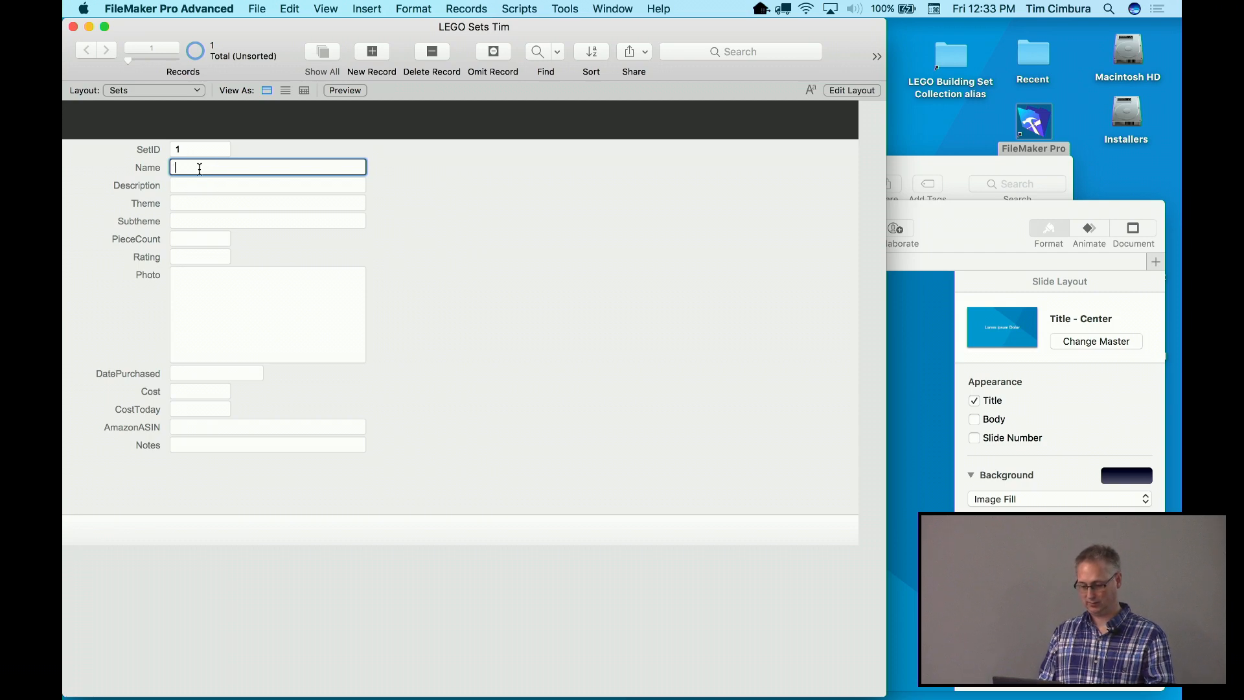
pyautogui.write('City F')
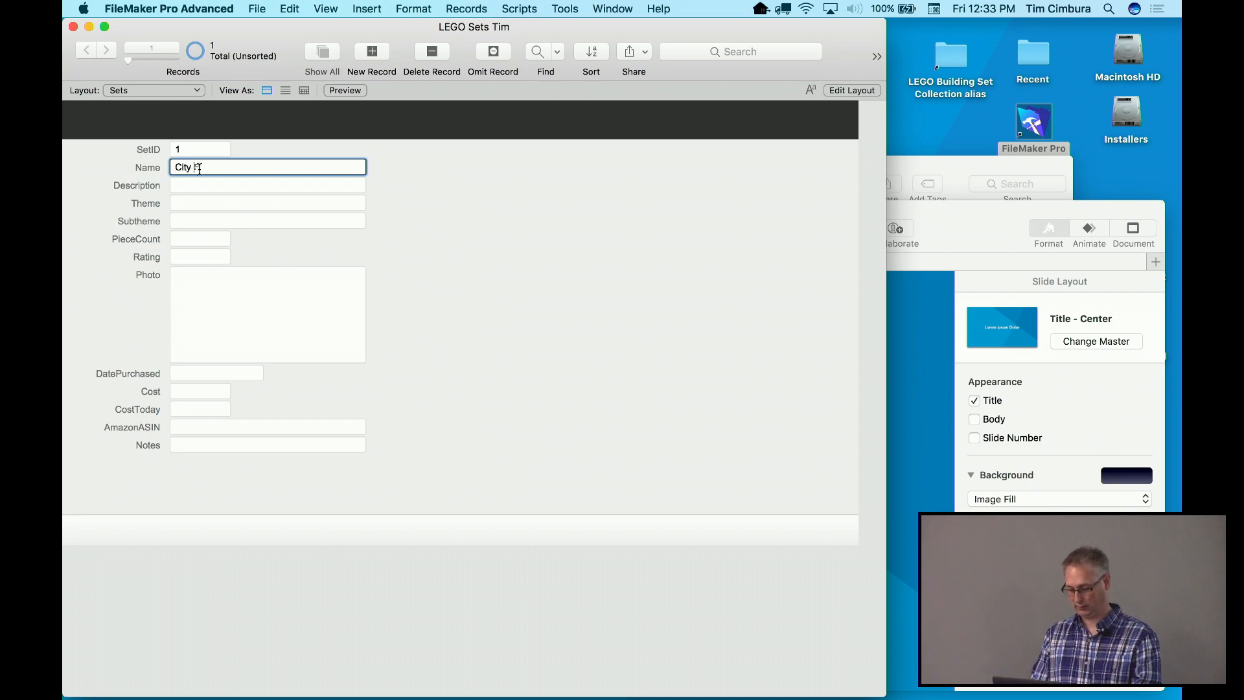
pyautogui.write('irefighter')
pyautogui.click(198, 186)
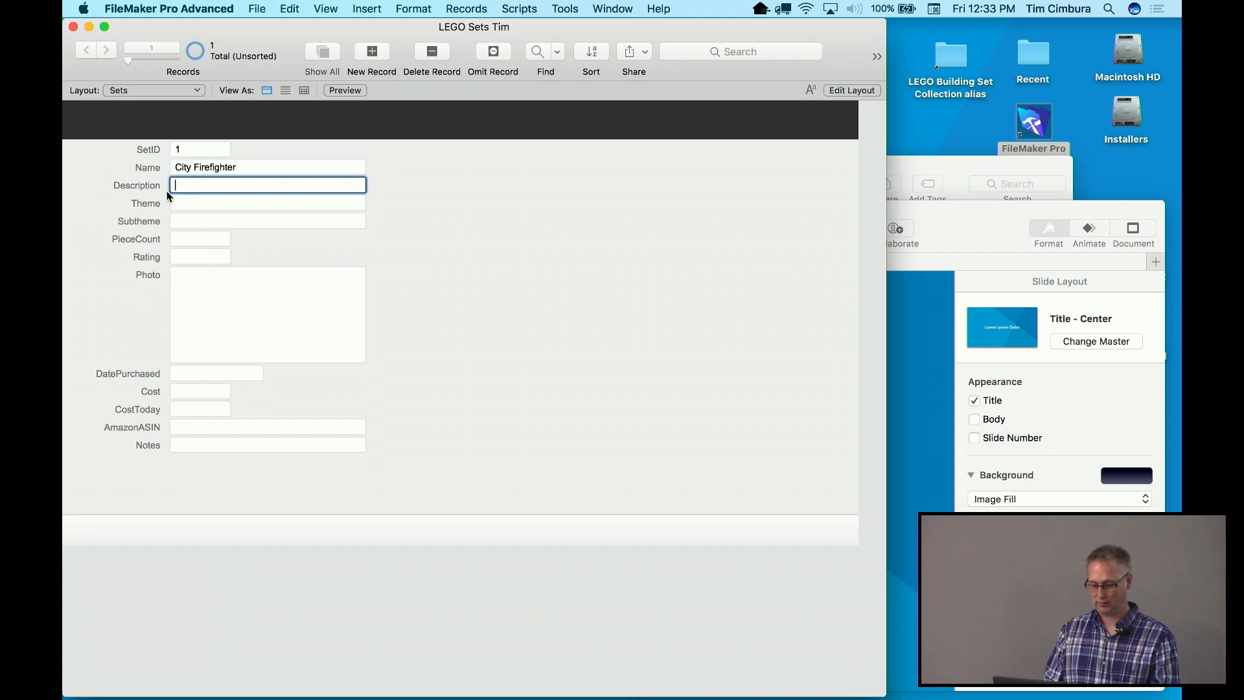
pyautogui.click(199, 203)
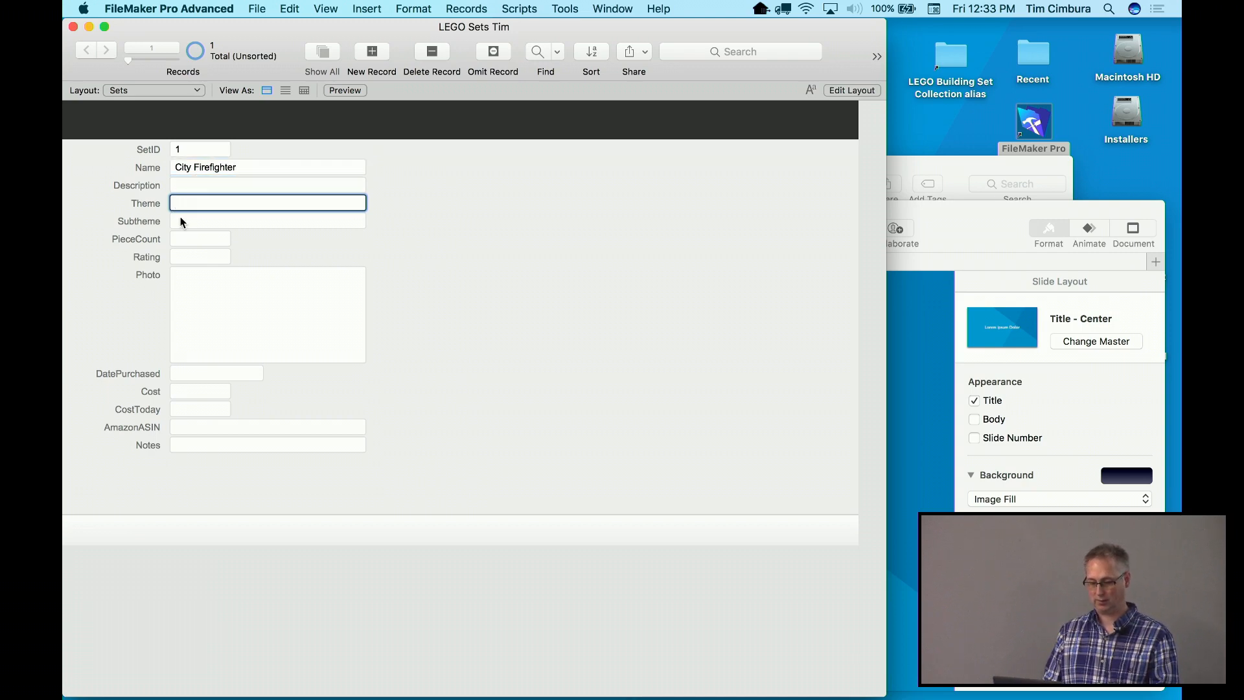
pyautogui.click(189, 222)
pyautogui.click(181, 244)
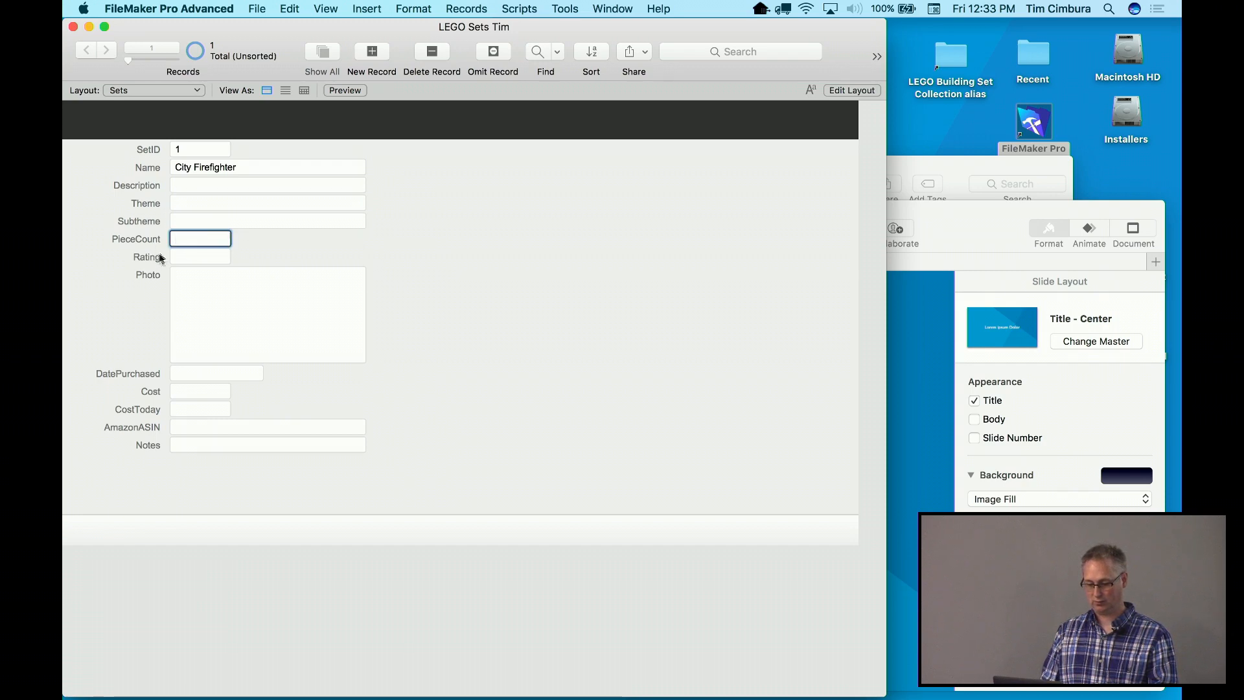
pyautogui.write('405')
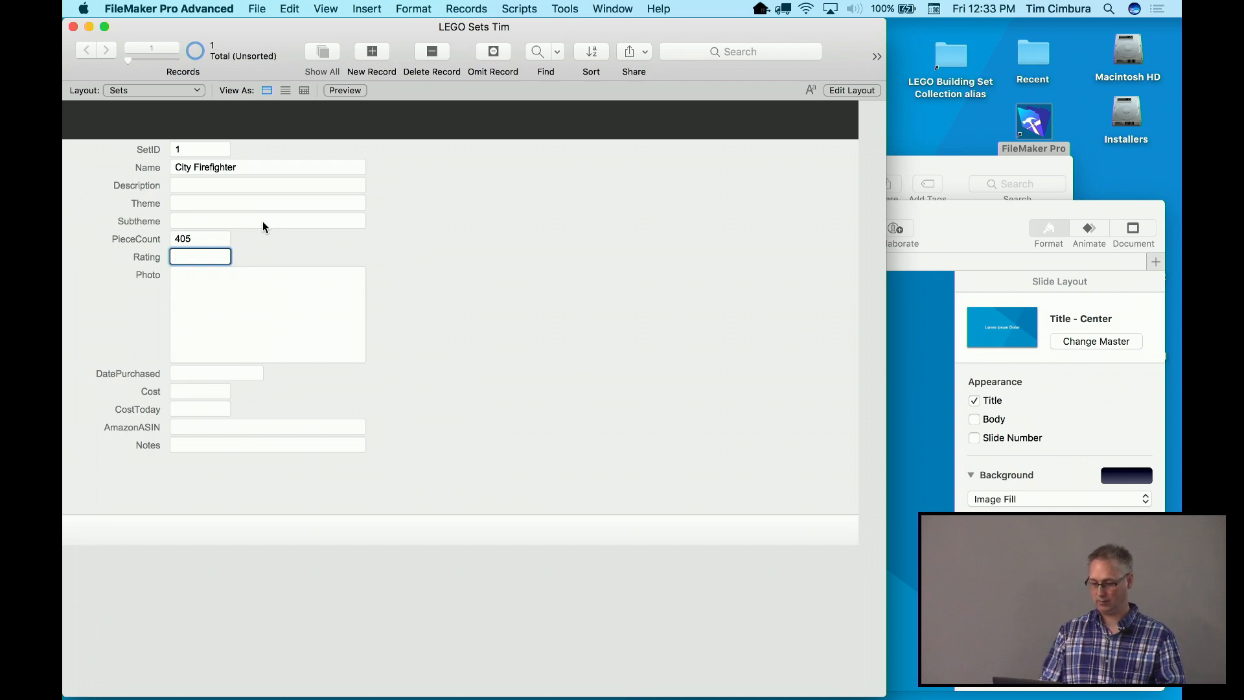
pyautogui.click(328, 9)
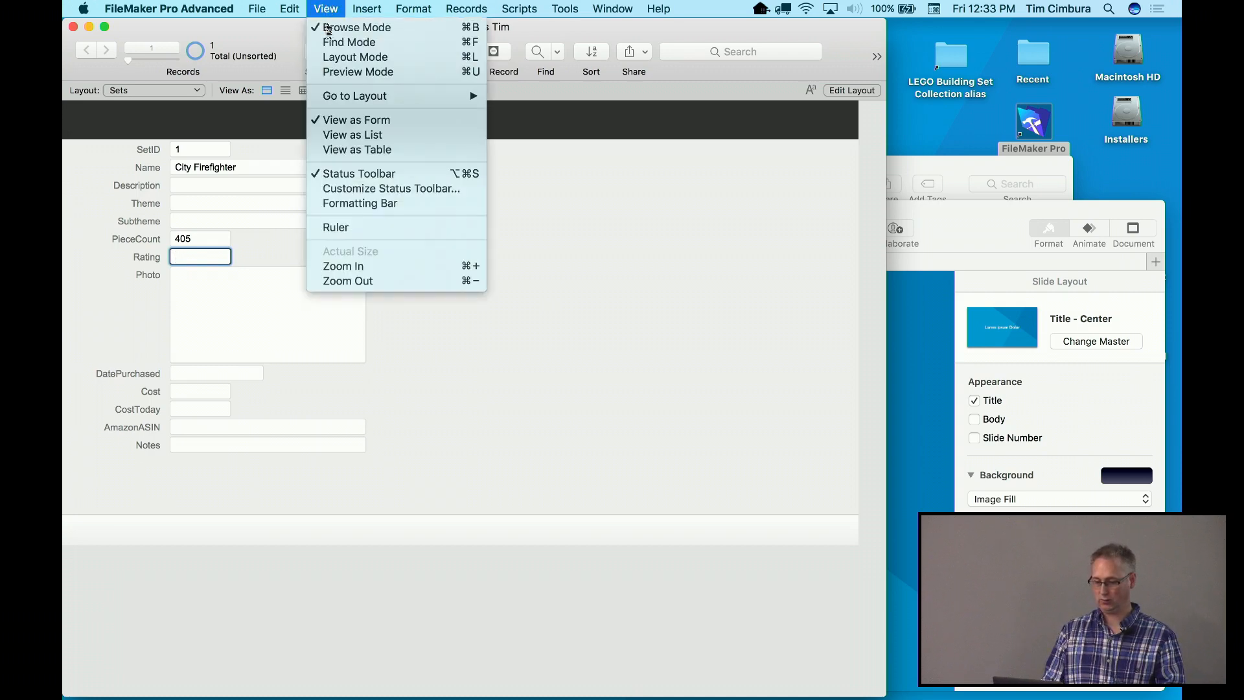
# Switch to Layout mode and shift all fields and labels slightly down and right
pyautogui.click(327, 58)
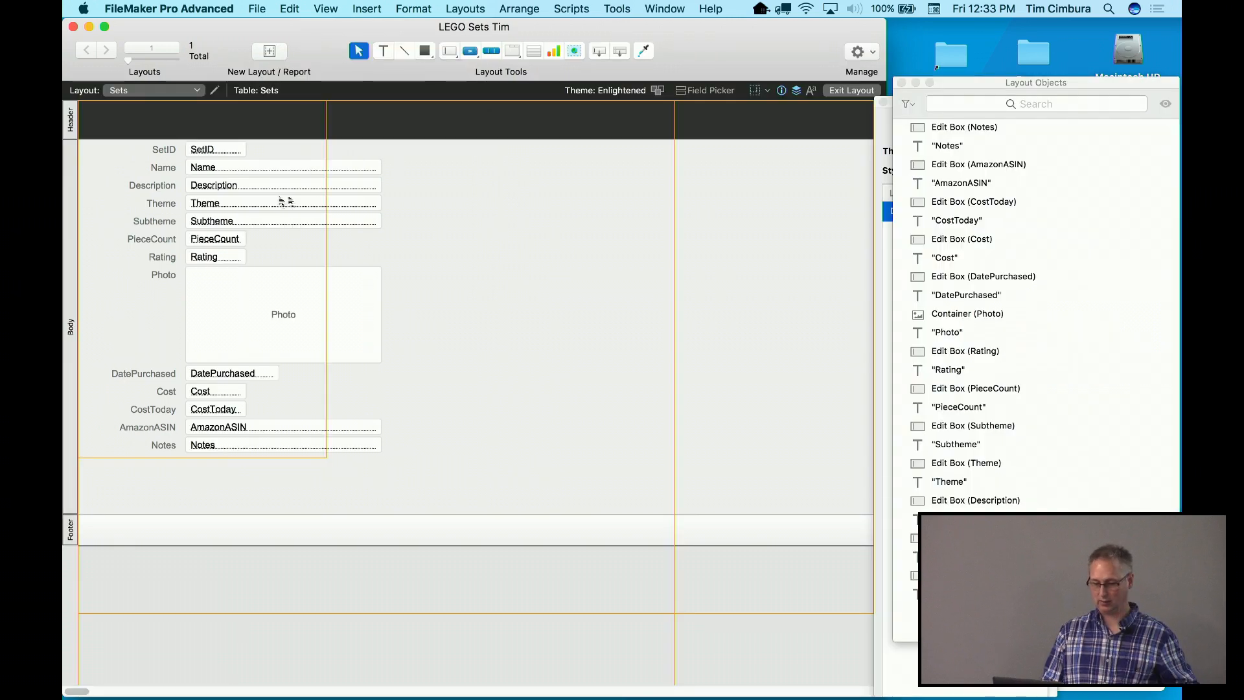
pyautogui.moveTo(370, 466); pyautogui.dragTo(126, 144)
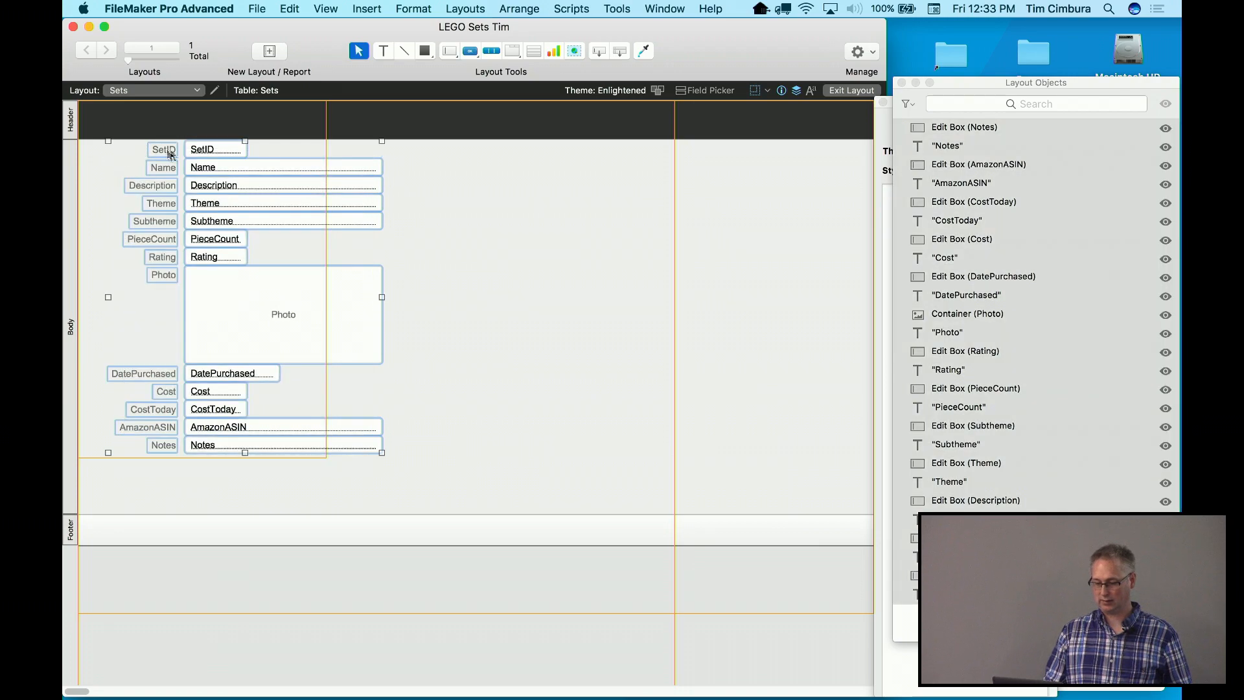
pyautogui.moveTo(202, 156); pyautogui.dragTo(213, 181)
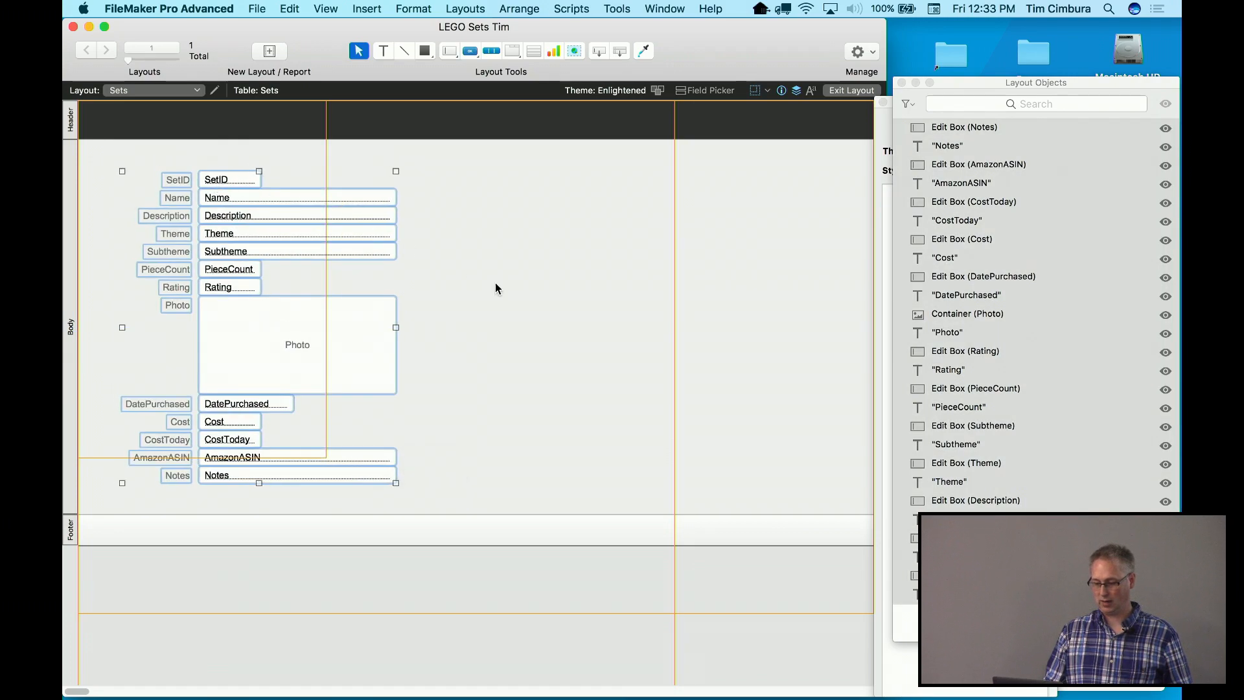
pyautogui.click(495, 283)
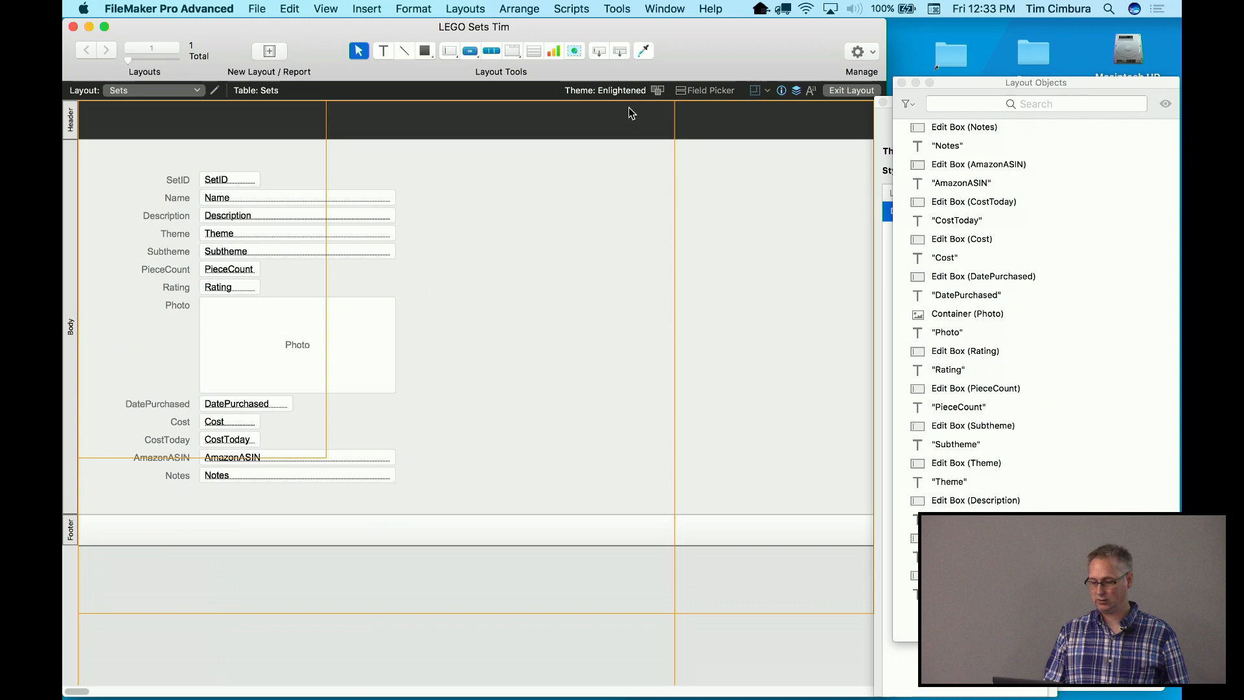
# Browse the available layout themes and dismiss them without changing the theme
pyautogui.click(656, 91)
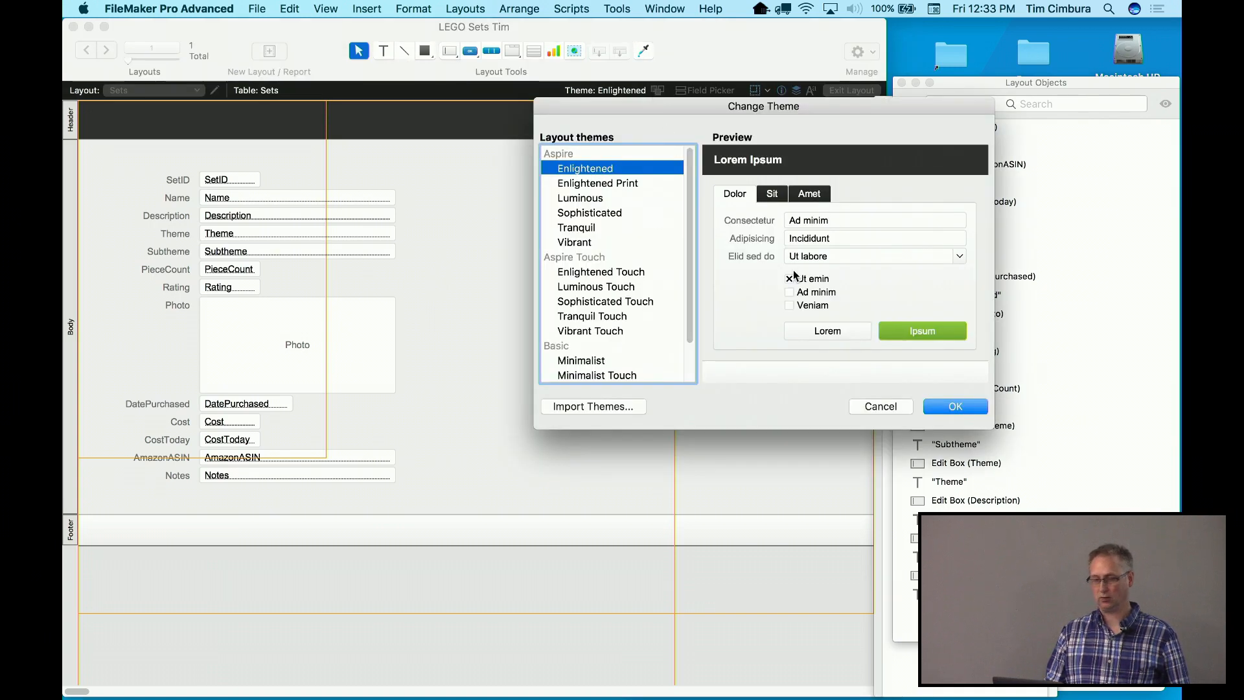
pyautogui.click(880, 406)
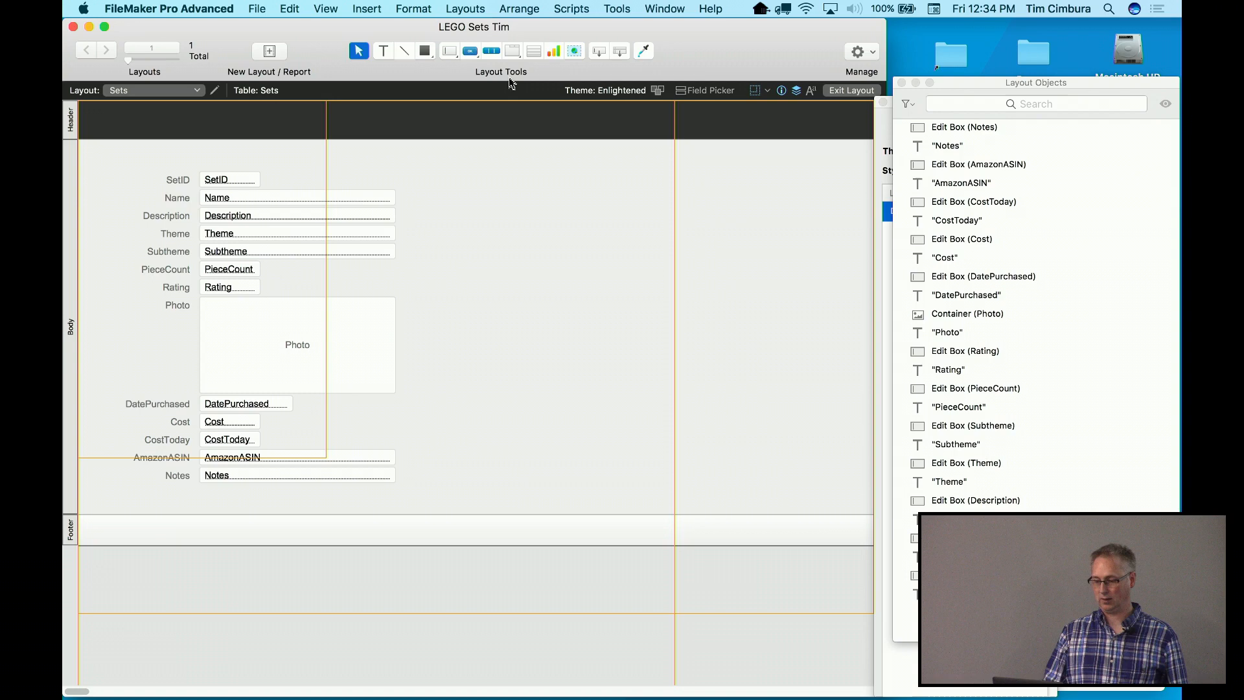
pyautogui.click(453, 7)
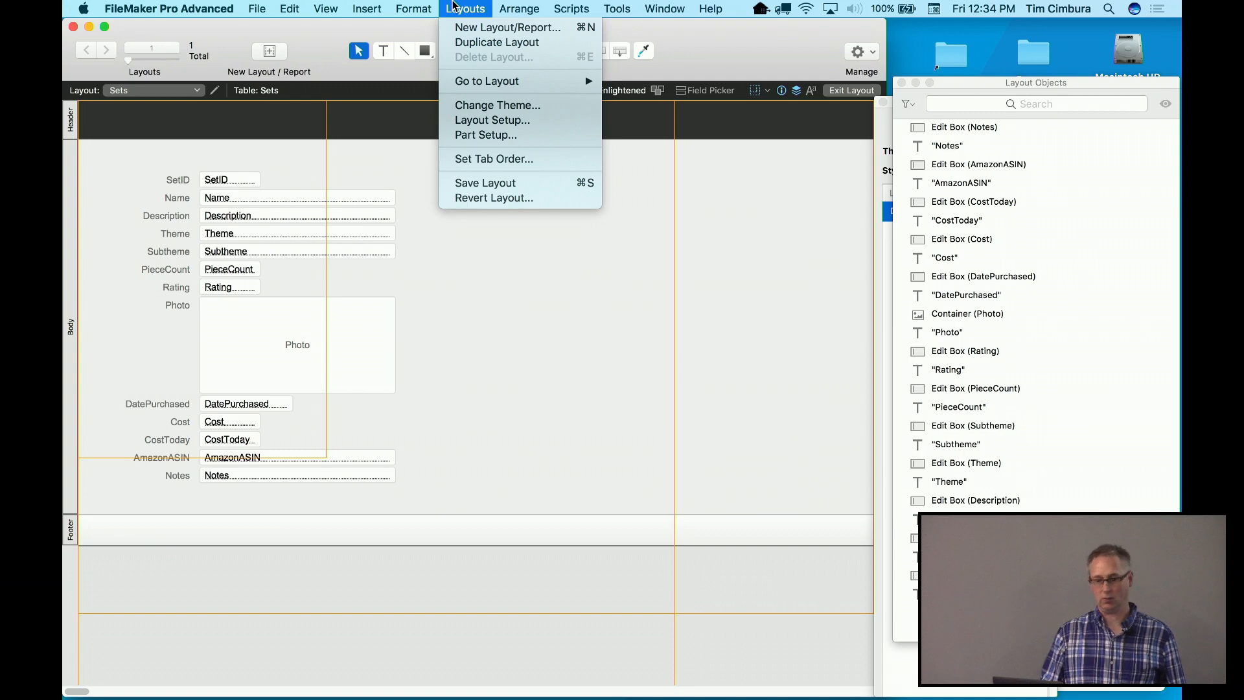
# Begin a new layout named 'Set Detail', then cancel without creating it
pyautogui.click(455, 28)
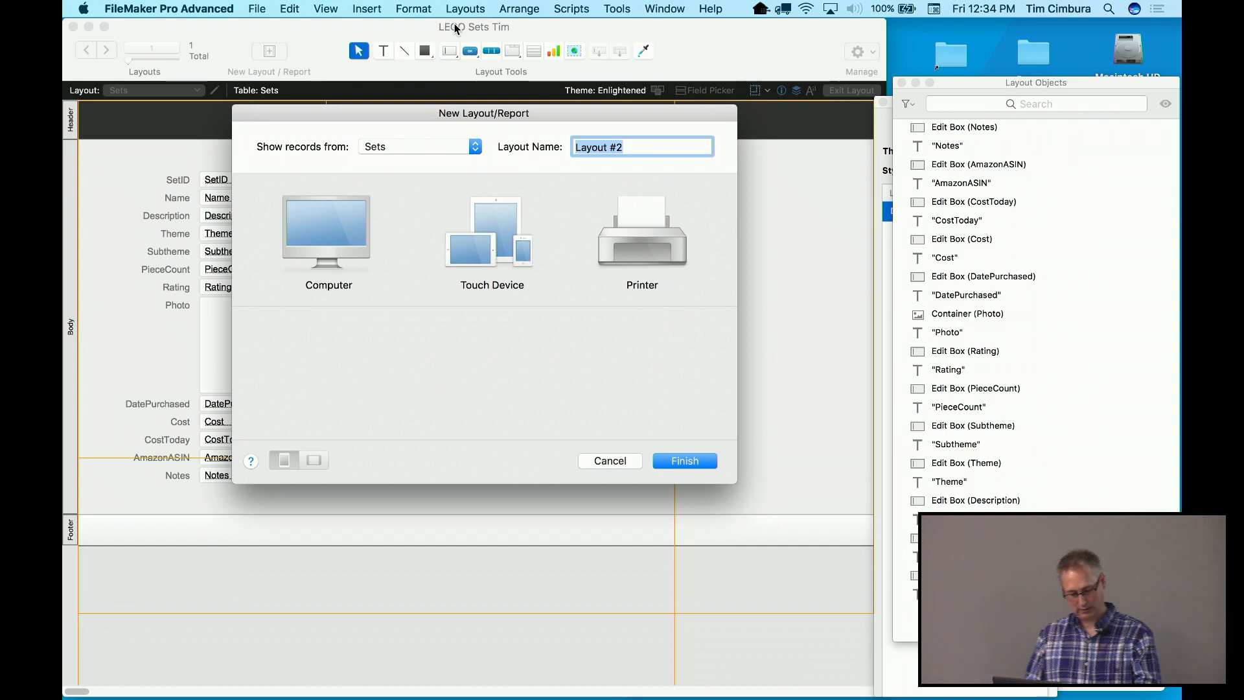
pyautogui.write('Set')
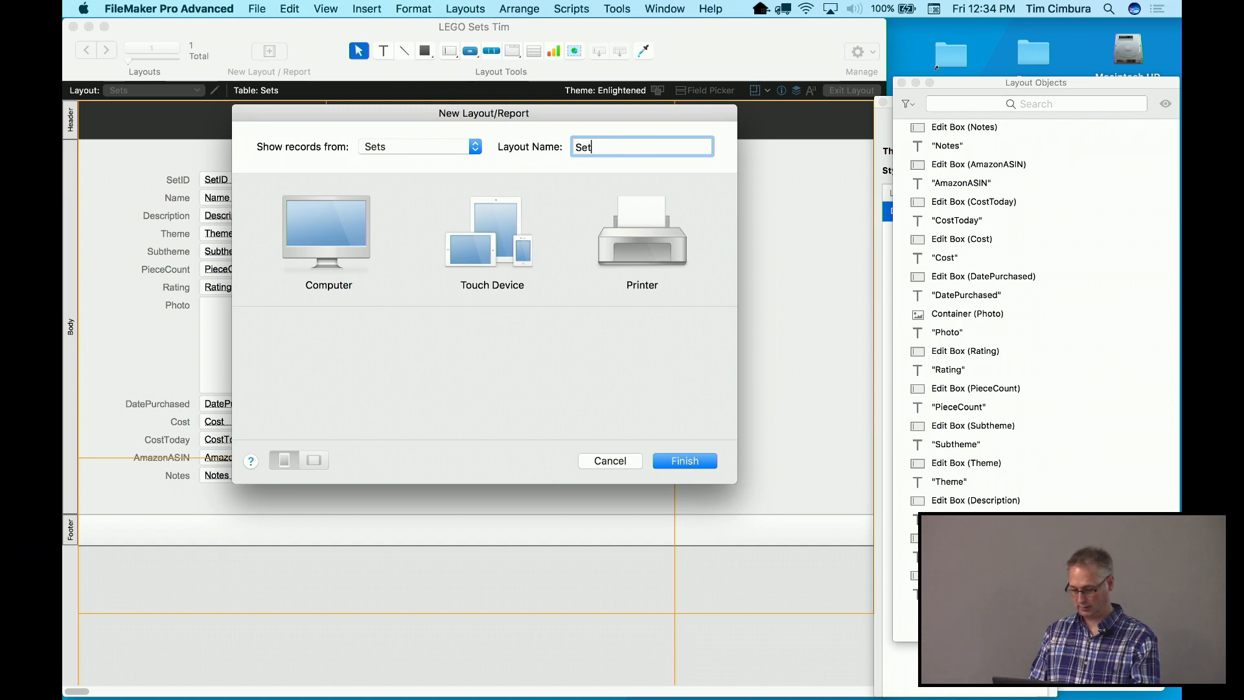
pyautogui.write(' Detail')
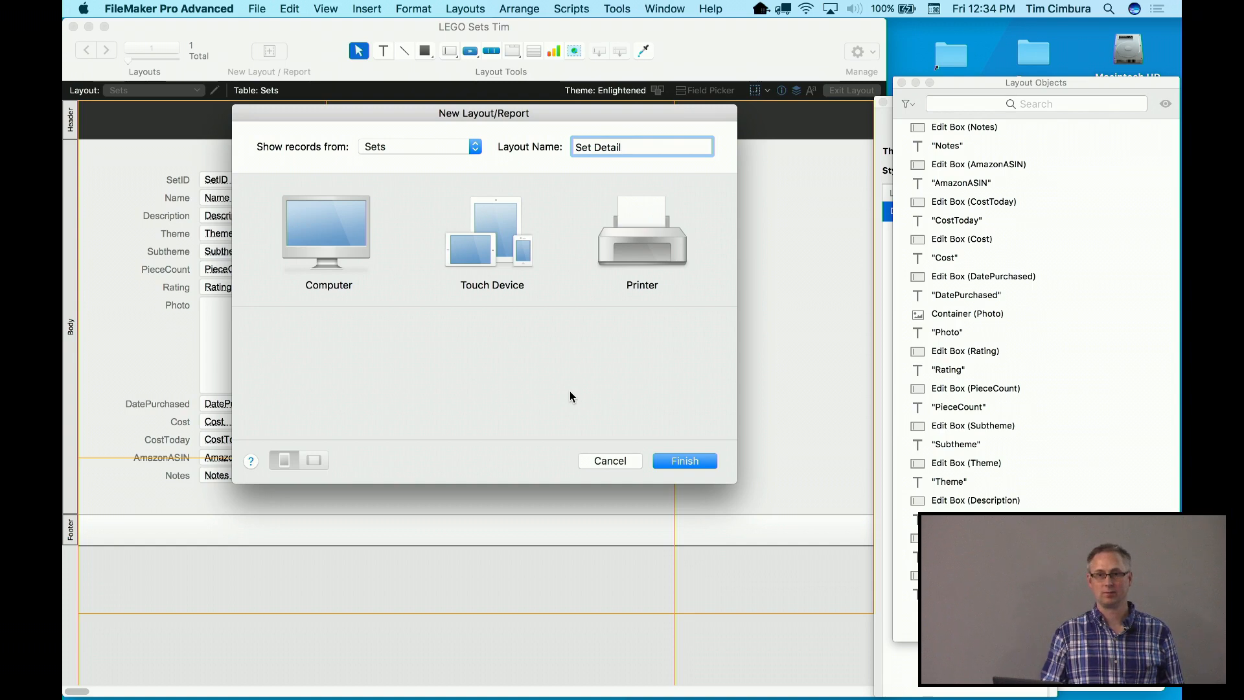
pyautogui.click(610, 460)
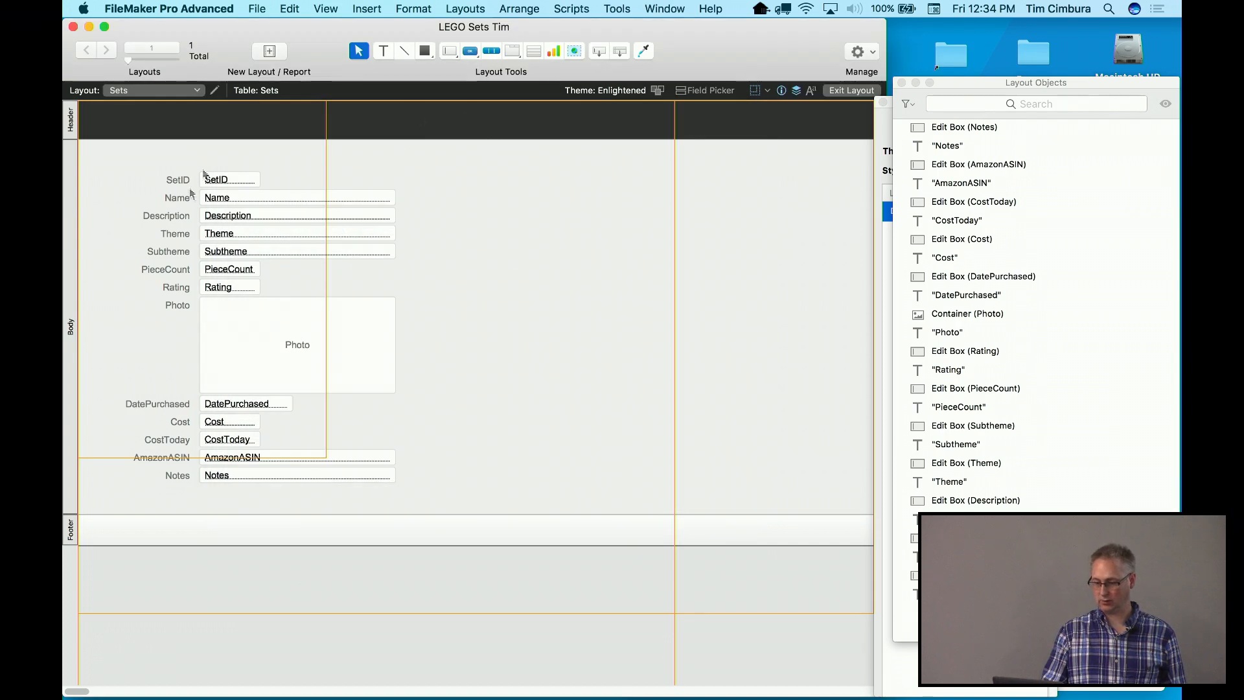
# Create an empty Form layout named 'Set Detail' for Touch Device > iPad, showing Sets records
pyautogui.click(326, 8)
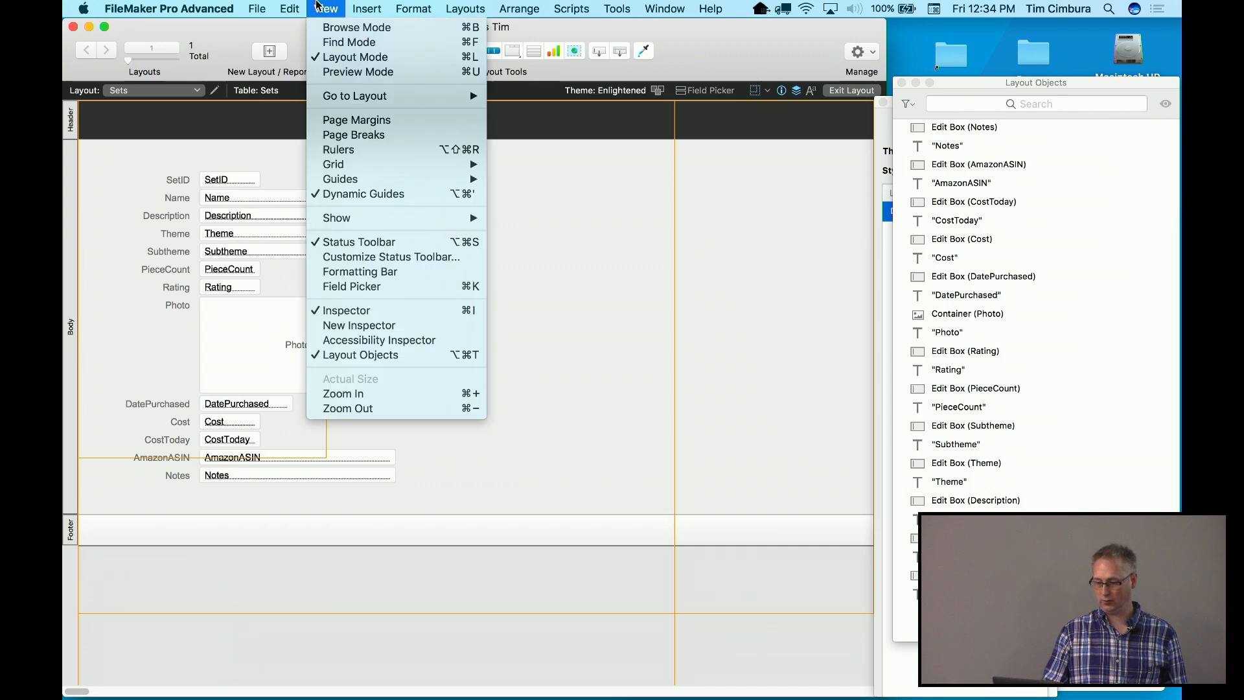
pyautogui.click(337, 59)
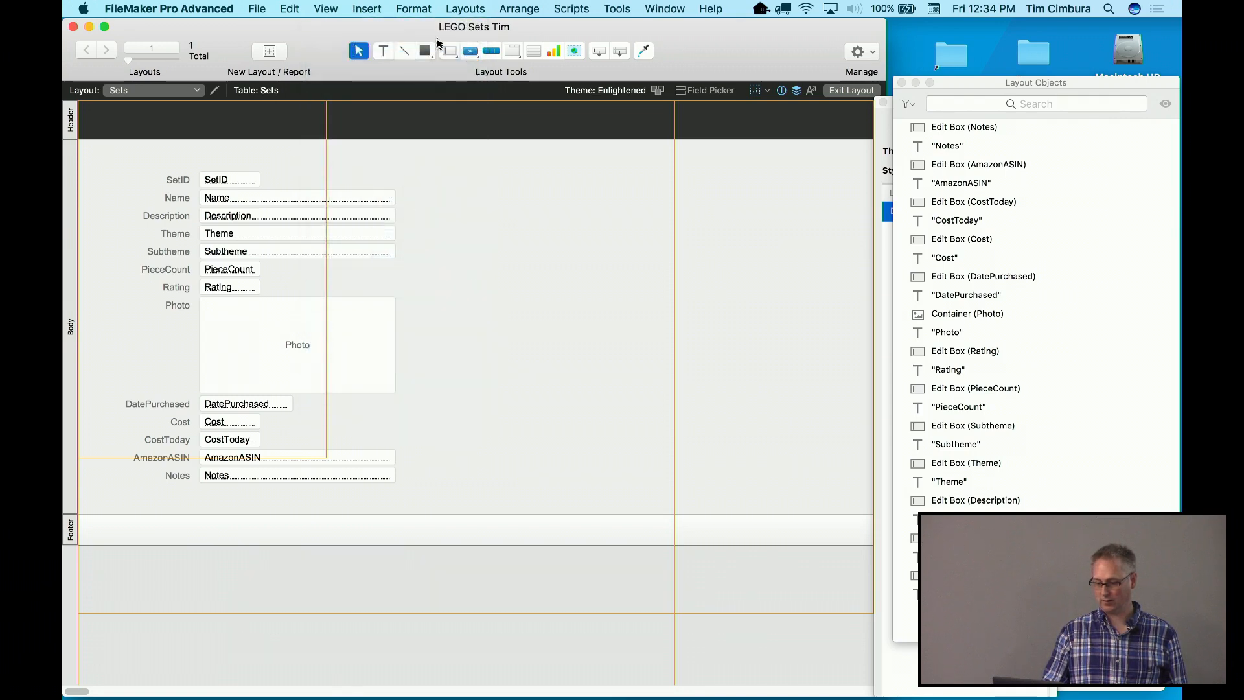
pyautogui.click(458, 8)
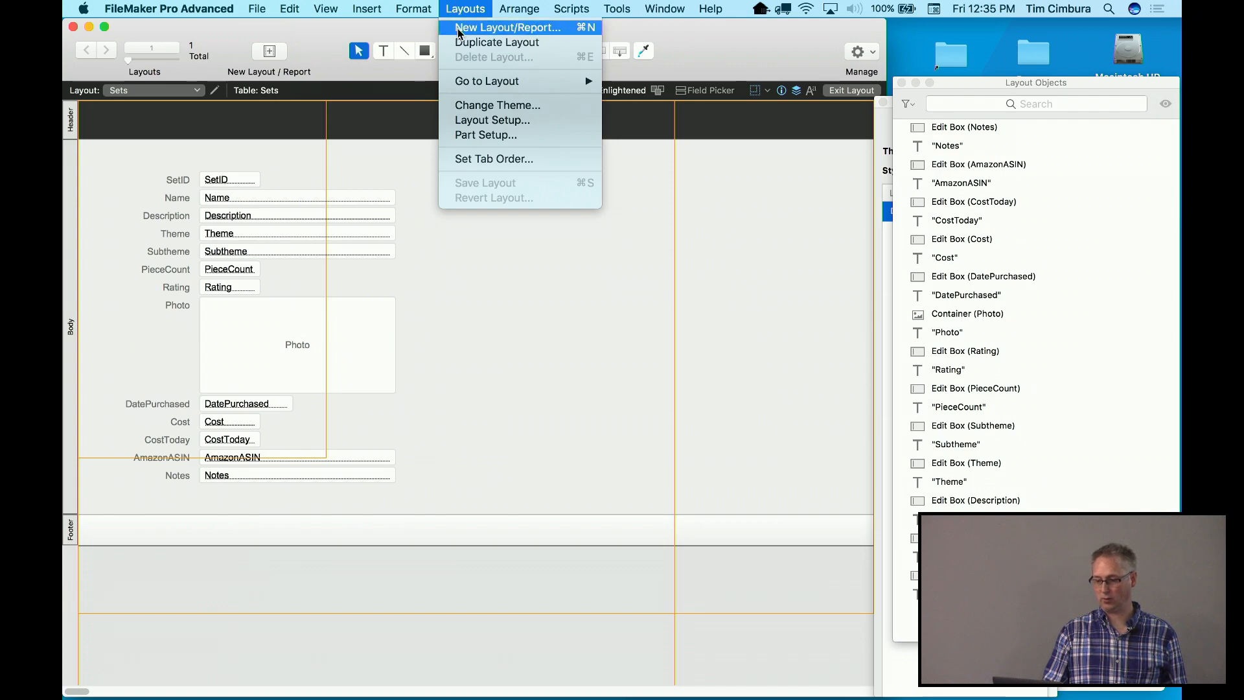
pyautogui.click(457, 28)
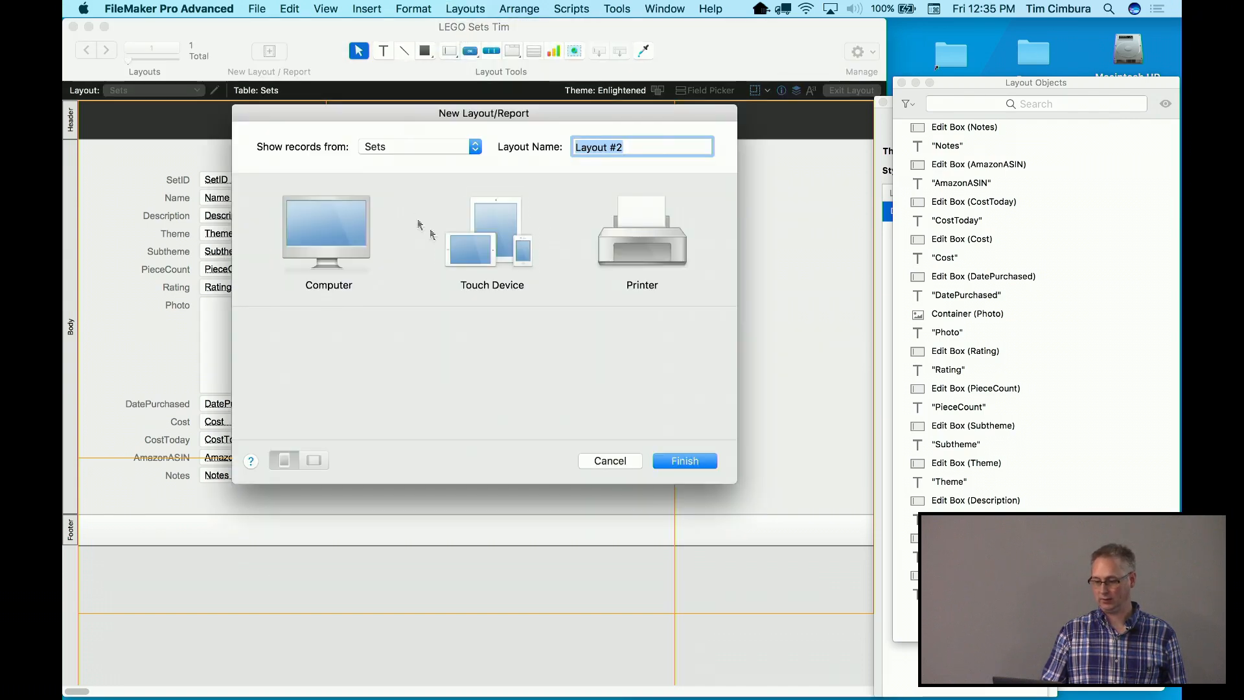
pyautogui.write('Set Detail')
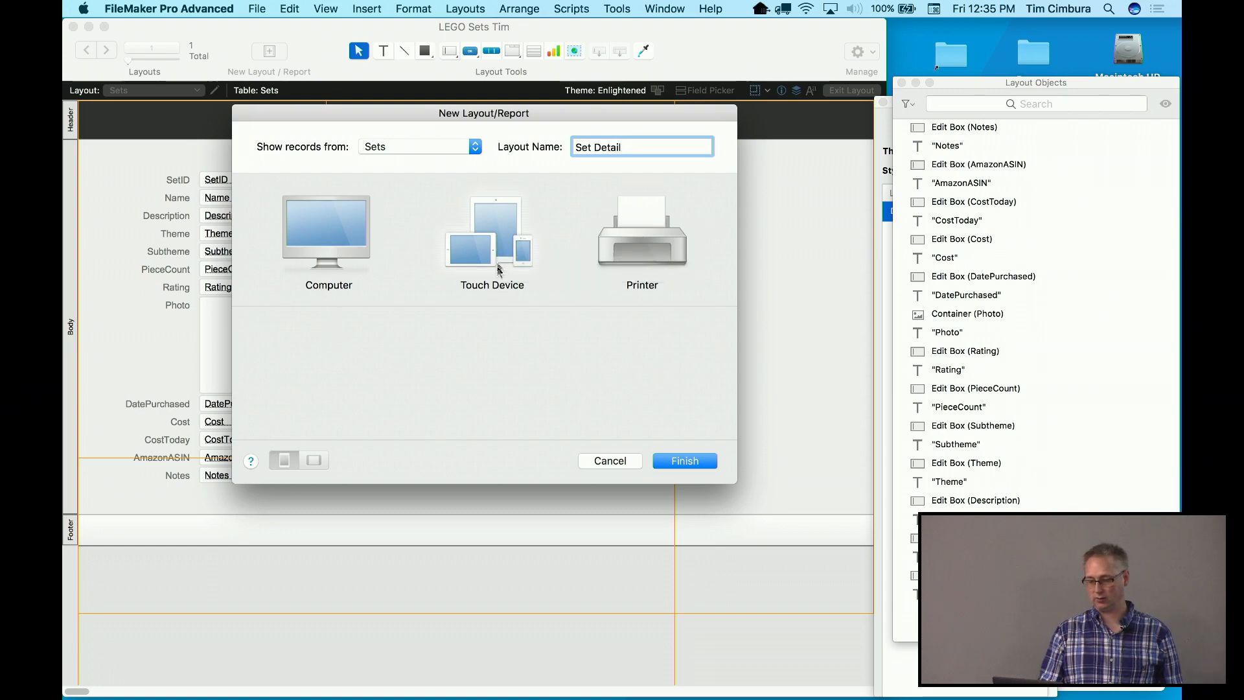
pyautogui.click(496, 249)
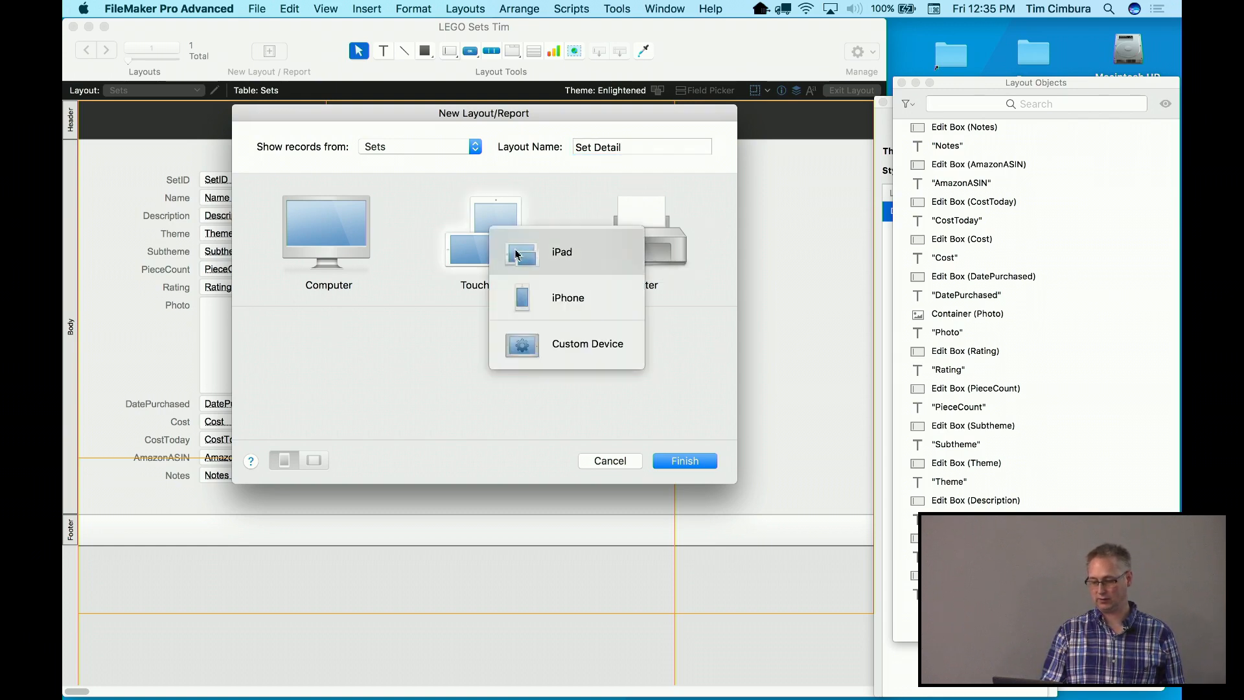
pyautogui.click(517, 253)
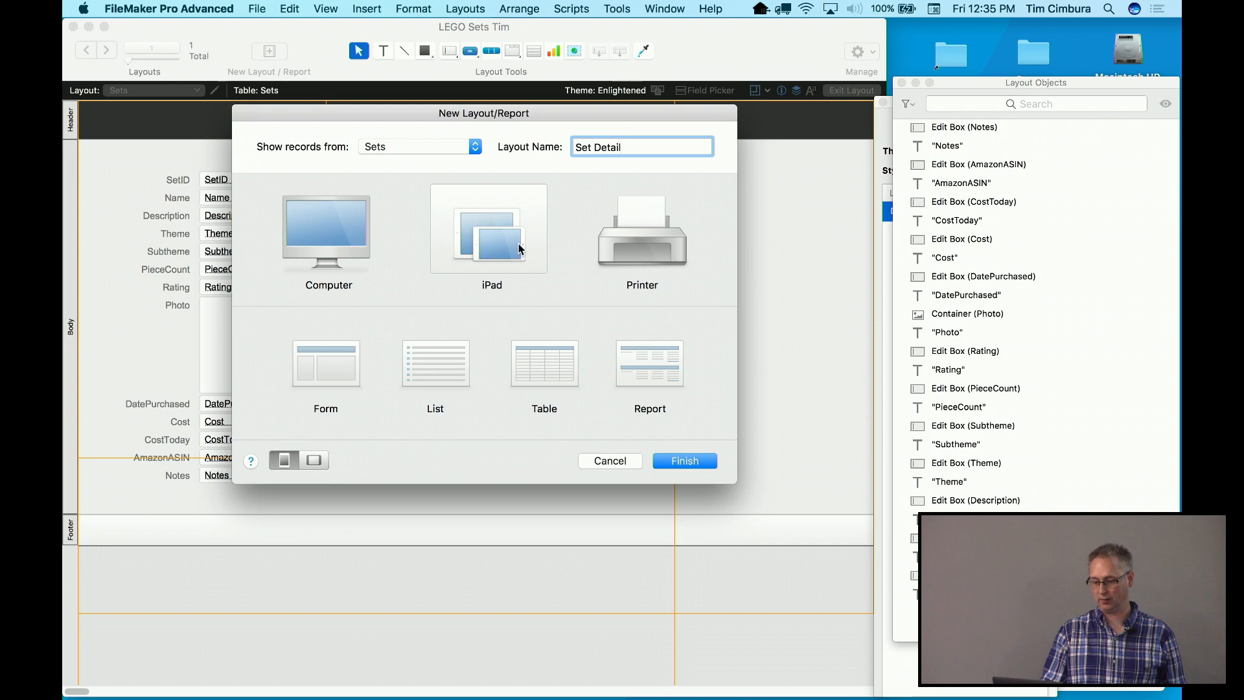
pyautogui.click(325, 384)
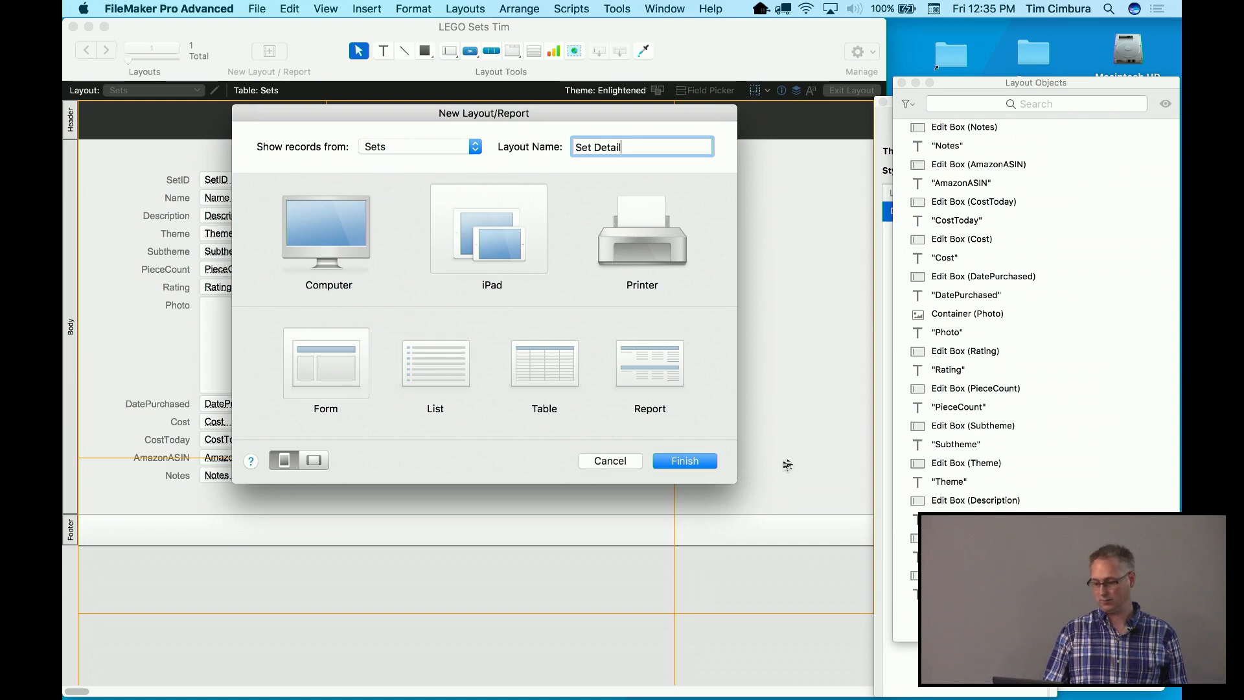
pyautogui.click(692, 457)
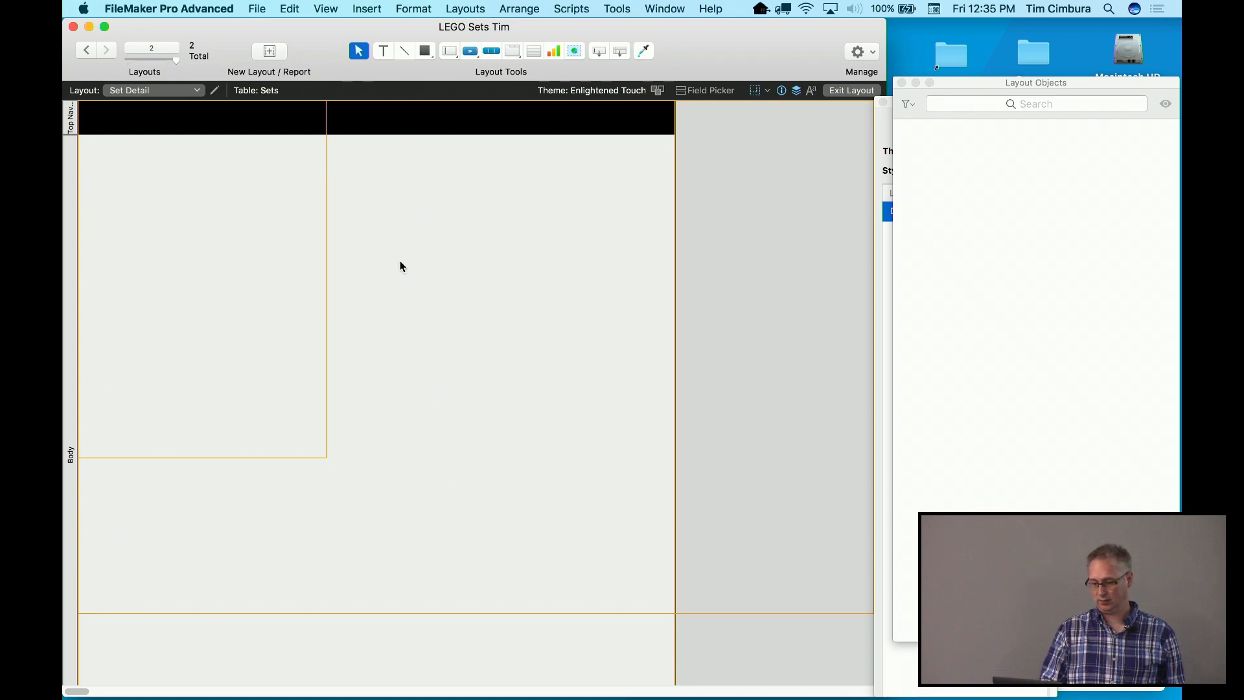
# Show the Field Picker and move it to the right side beside the Set Detail layout
pyautogui.click(379, 8)
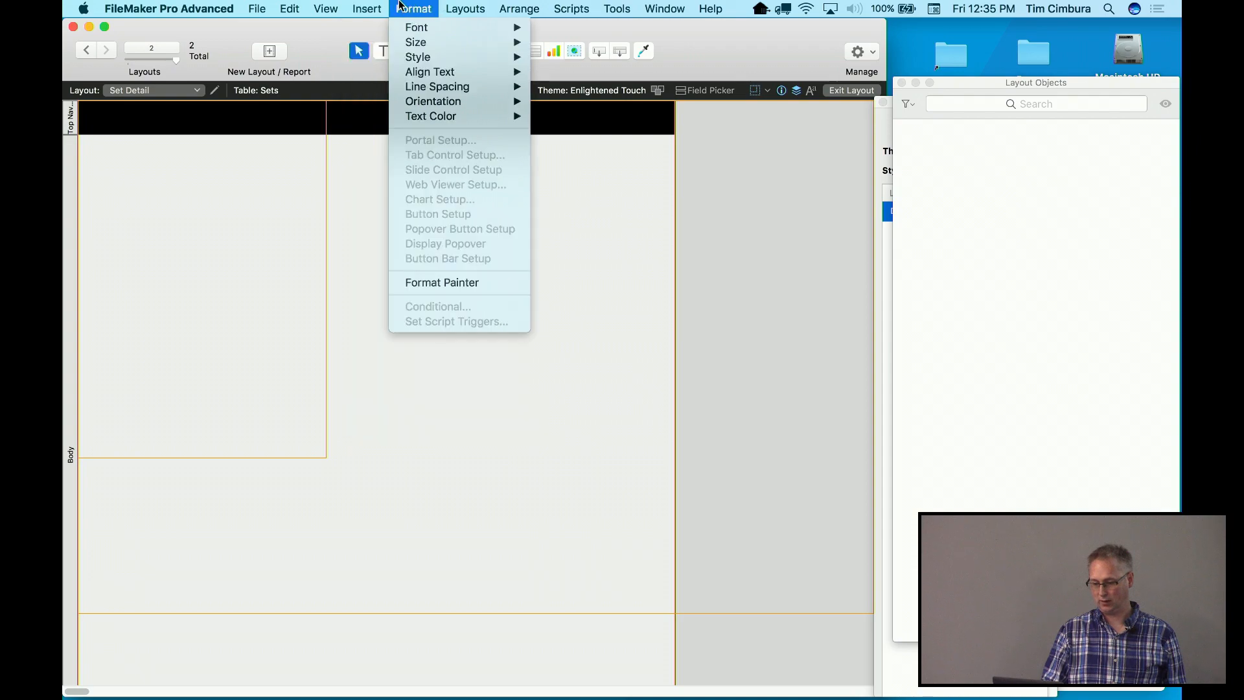
pyautogui.moveTo(338, 8)
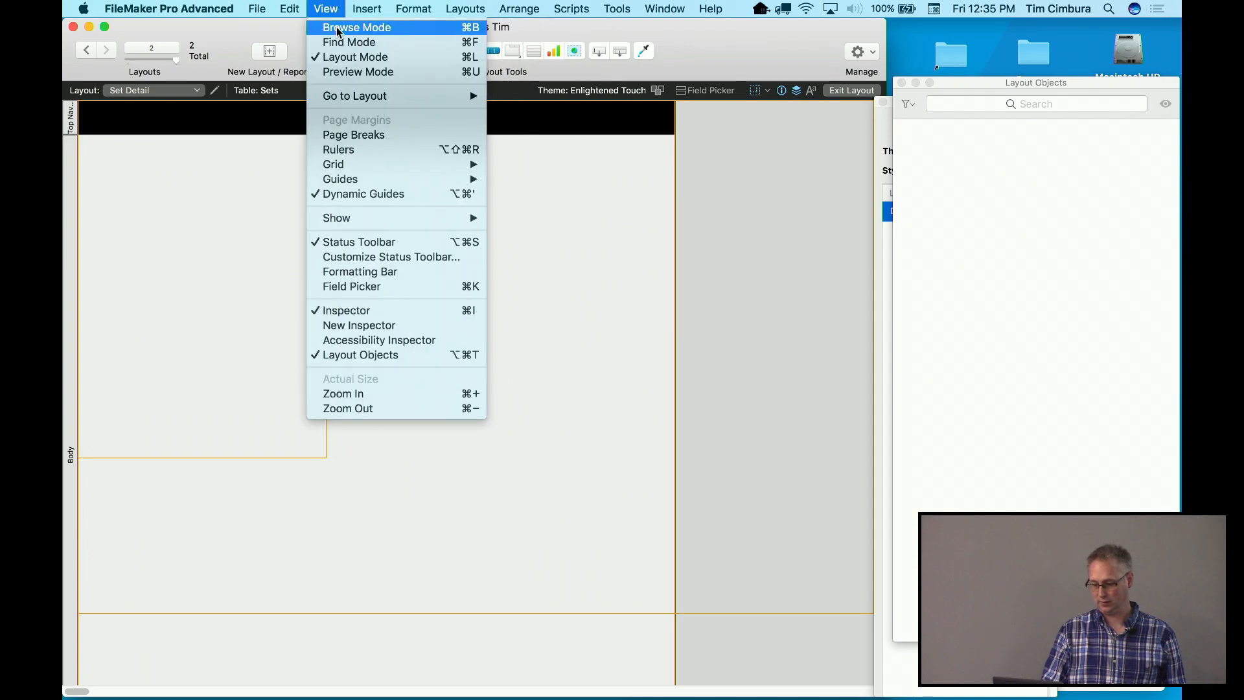
pyautogui.click(341, 287)
pyautogui.moveTo(736, 57); pyautogui.dragTo(1110, 58)
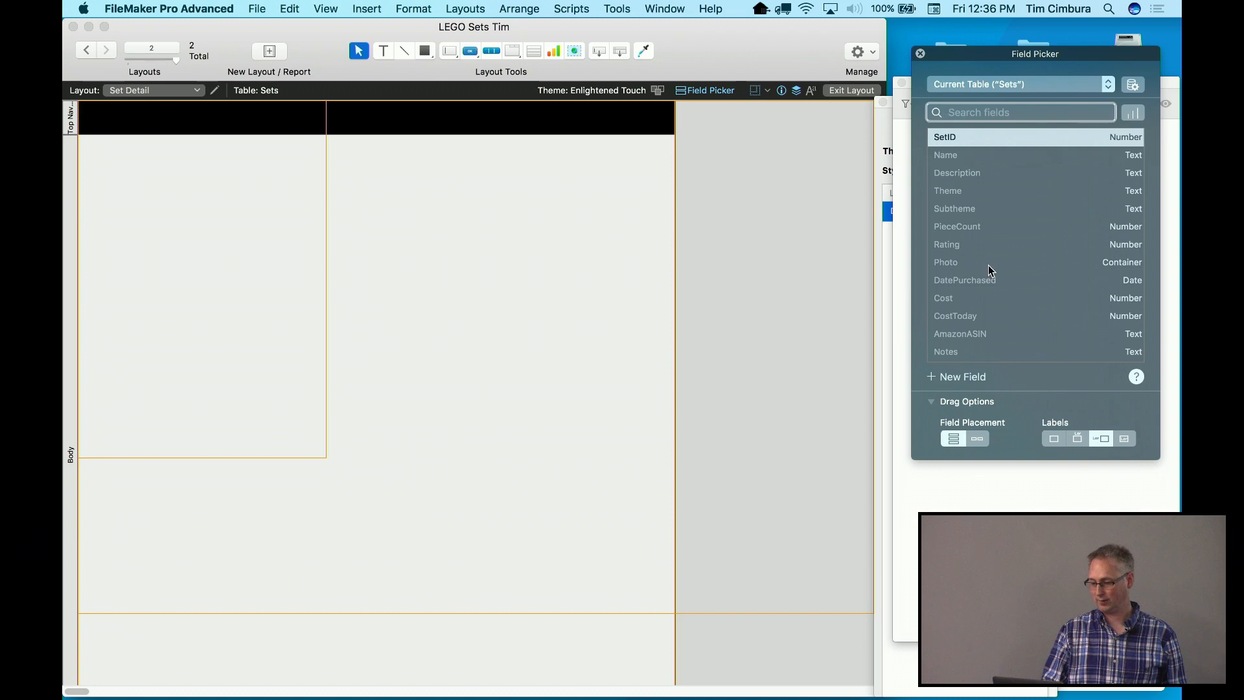
pyautogui.click(964, 140)
# Select SetID through Notes in the Field Picker and drag all 13 fields onto the layout
pyautogui.click(960, 143)
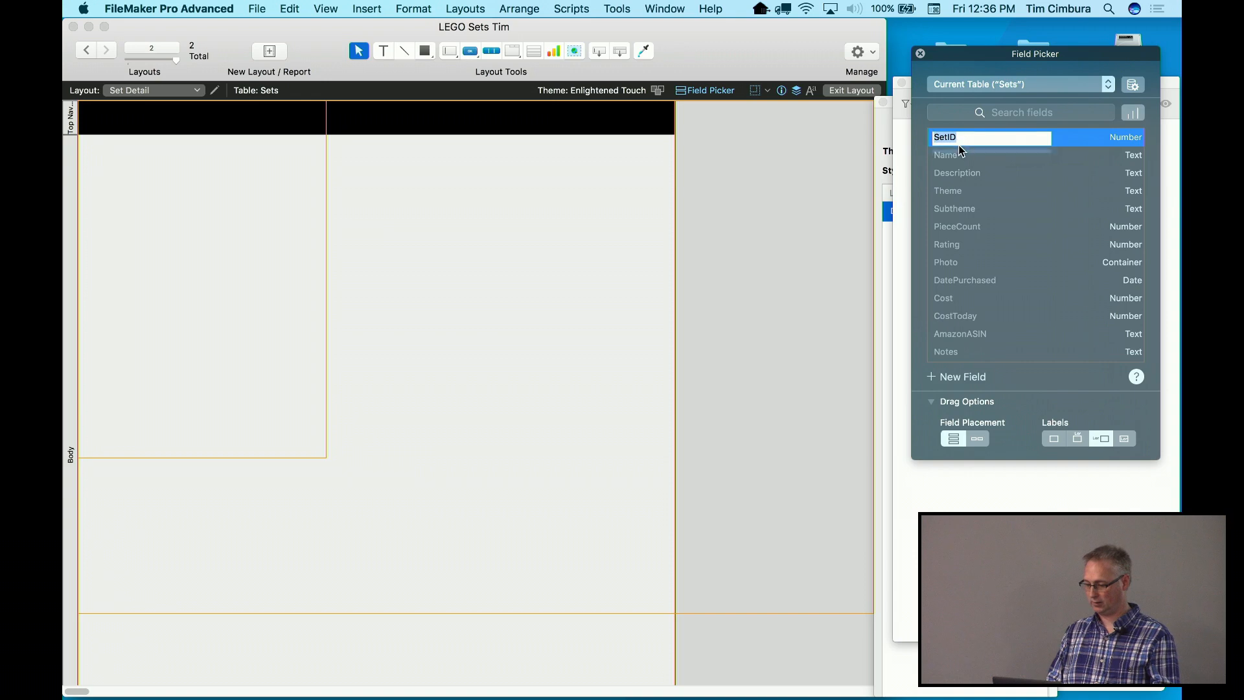
pyautogui.click(1091, 140)
pyautogui.click(1027, 141)
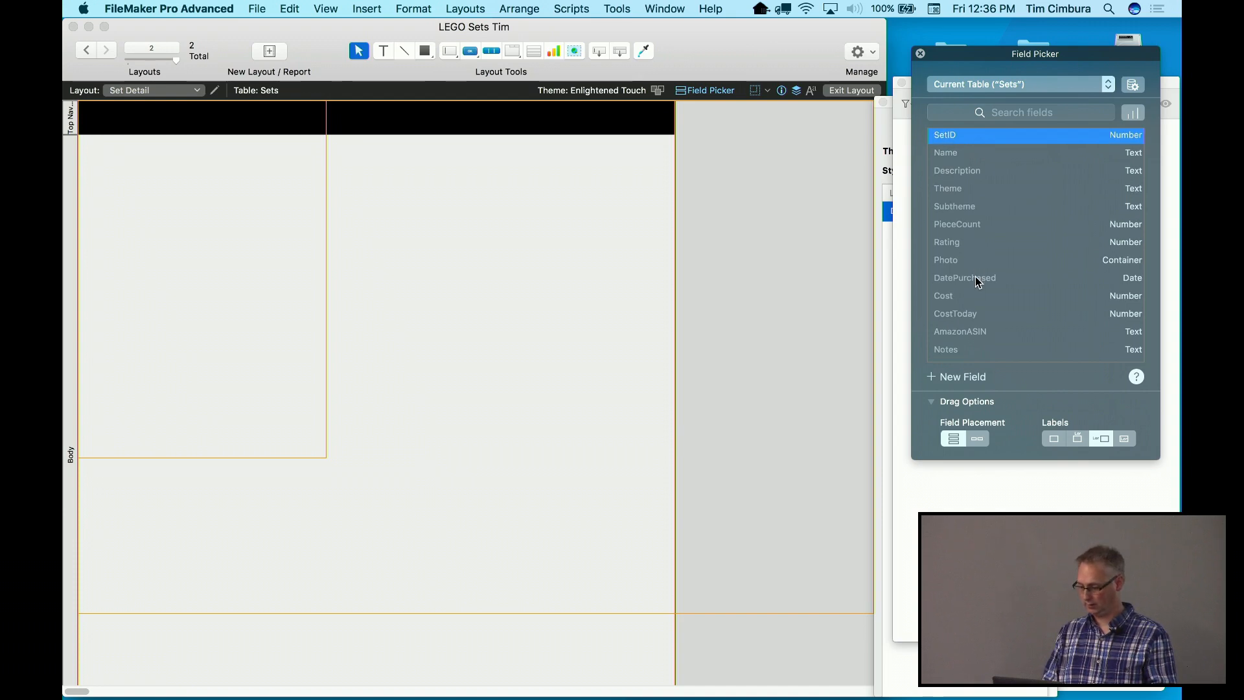
pyautogui.keyDown('shift'); pyautogui.click(955, 357); pyautogui.keyUp('shift')
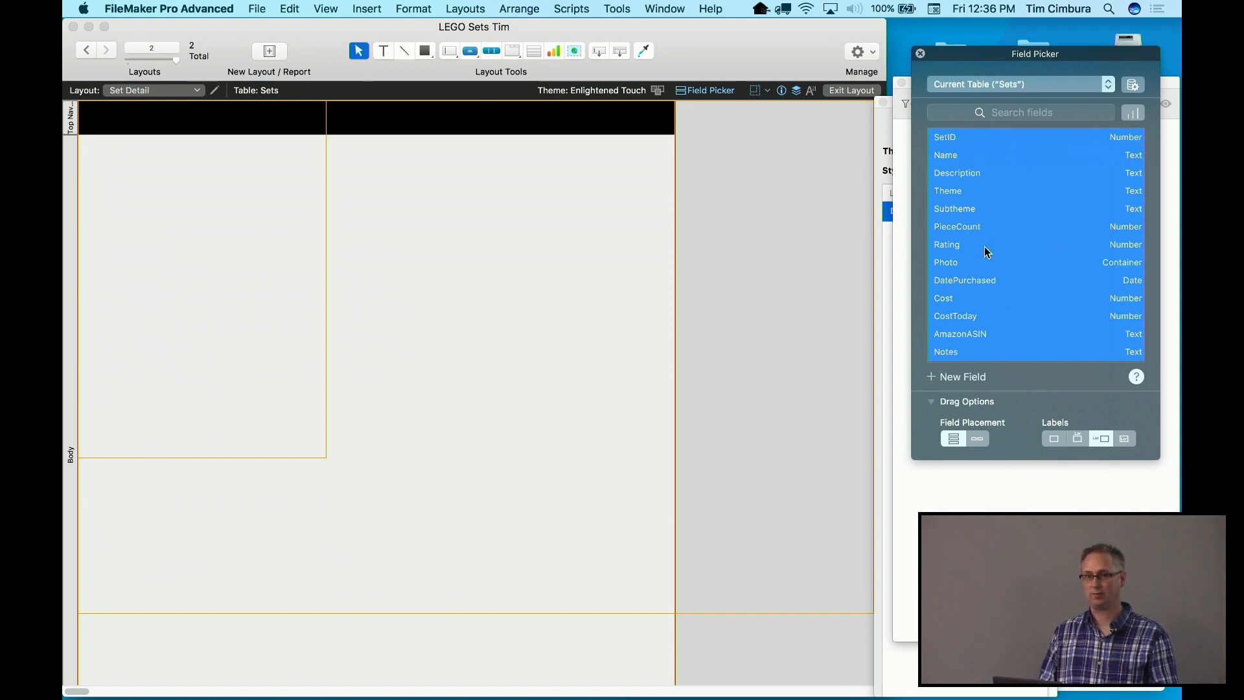
pyautogui.moveTo(1000, 198); pyautogui.dragTo(138, 254)
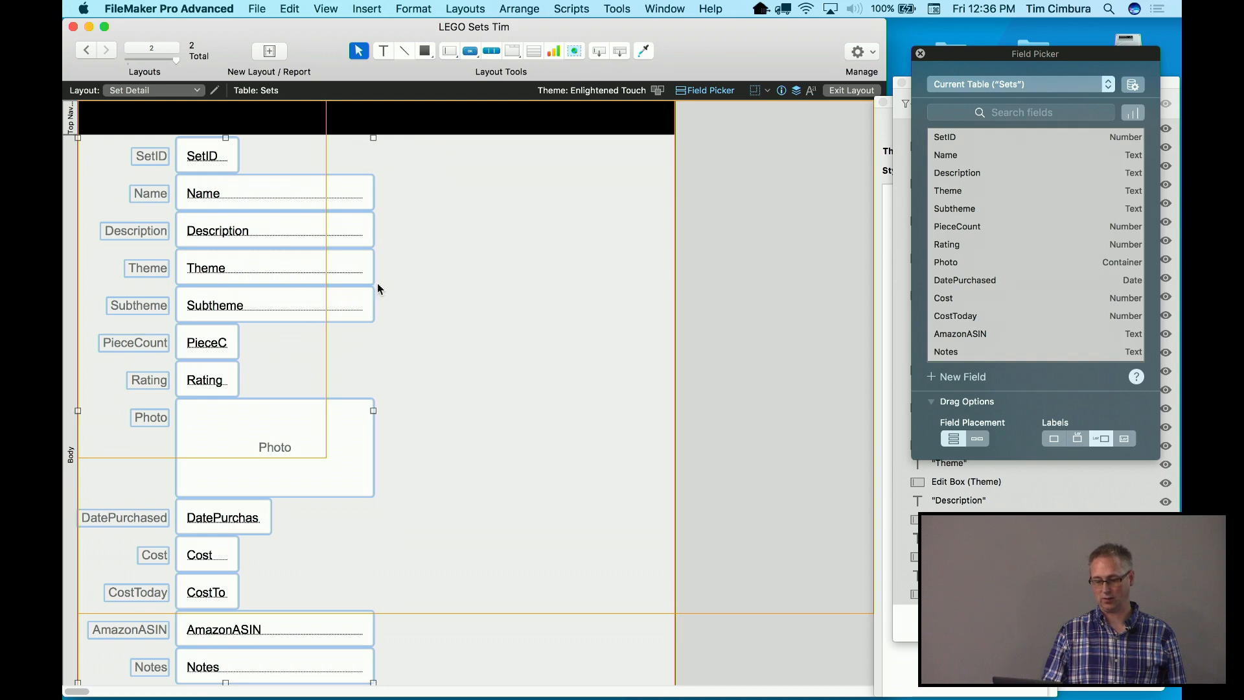
pyautogui.click(413, 325)
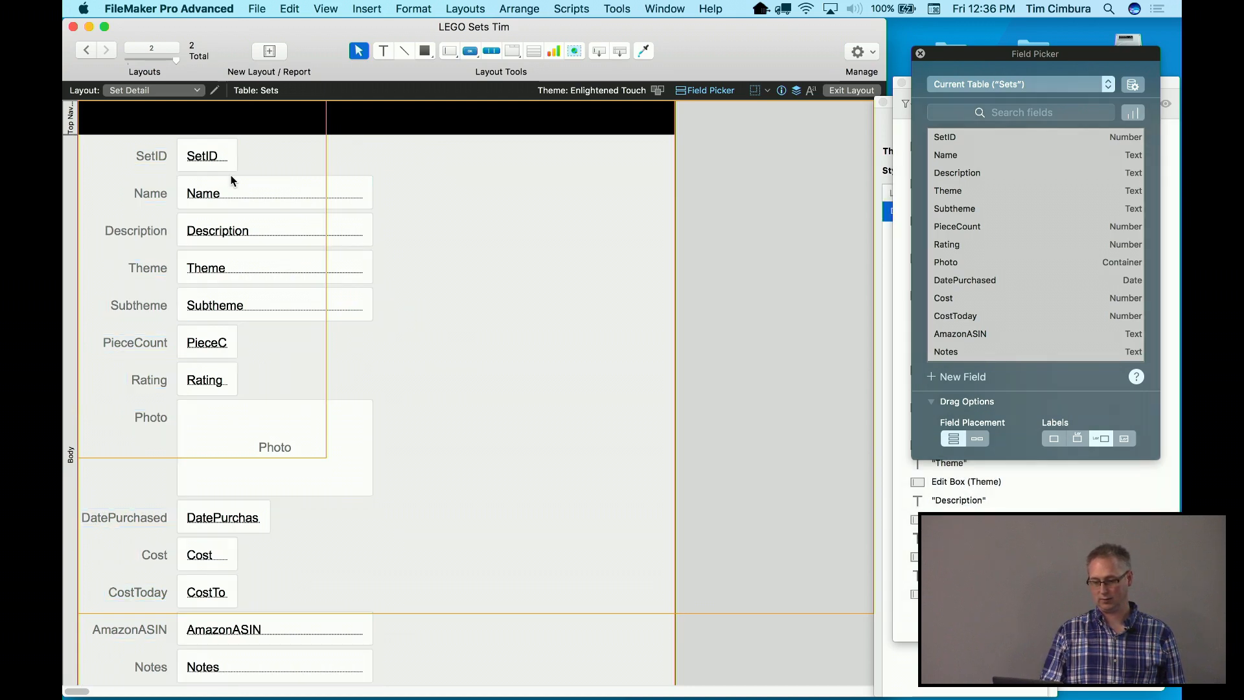
pyautogui.click(153, 92)
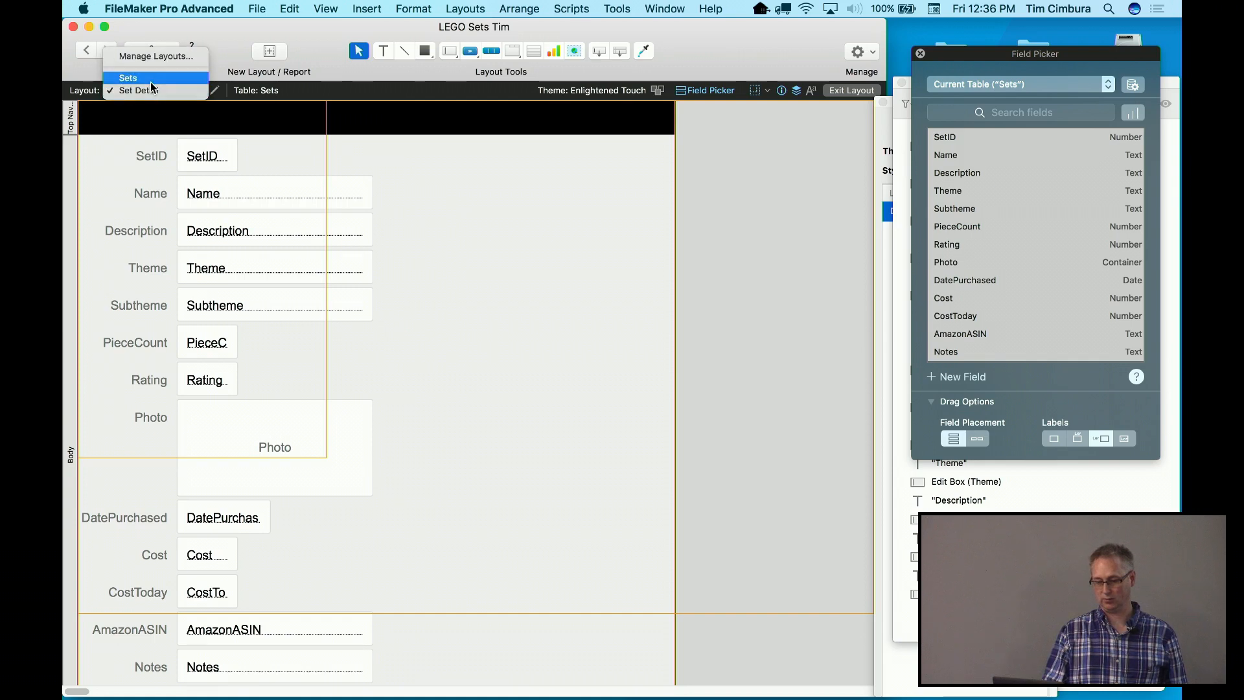
pyautogui.click(130, 78)
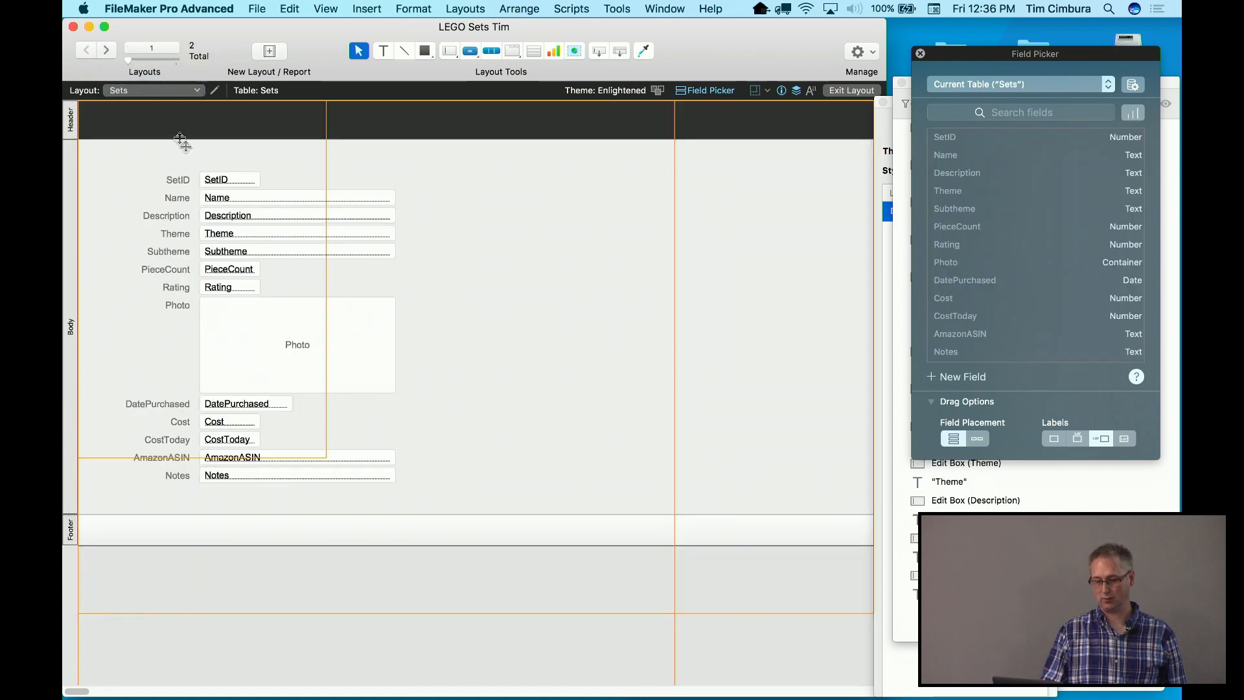
pyautogui.click(173, 92)
pyautogui.click(170, 103)
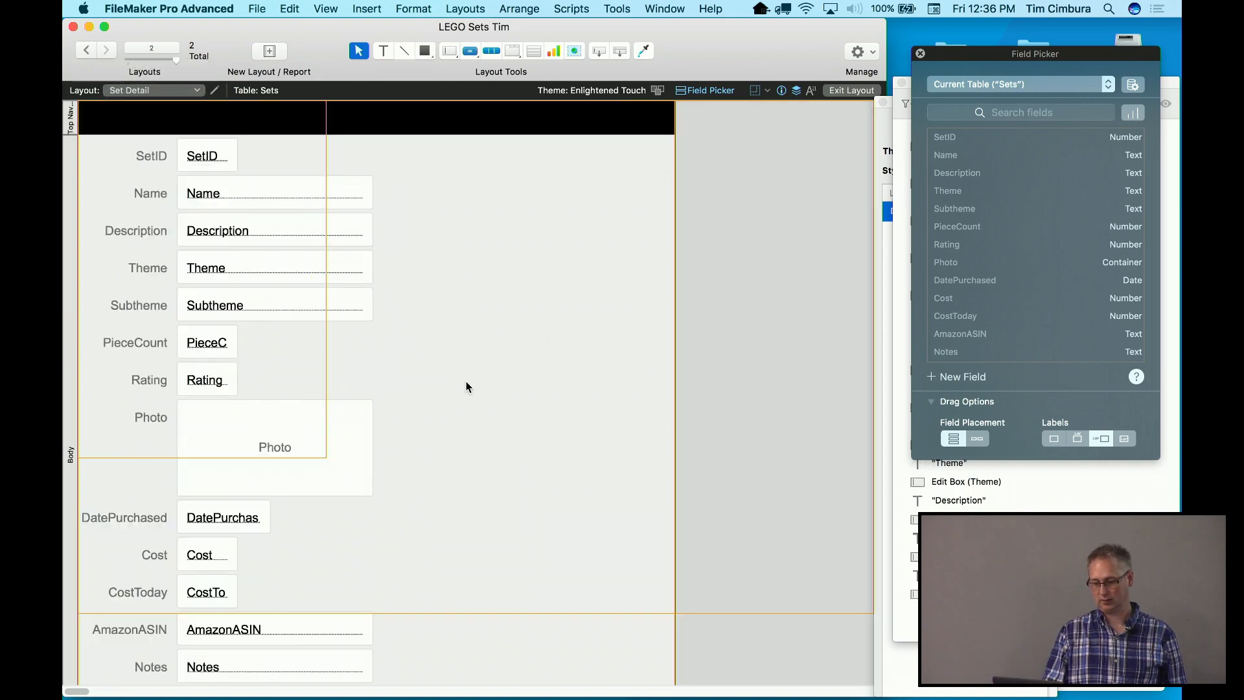
# Widen the layout, heighten the header, and move the Photo field and label to the upper right
pyautogui.moveTo(675, 449); pyautogui.dragTo(846, 447)
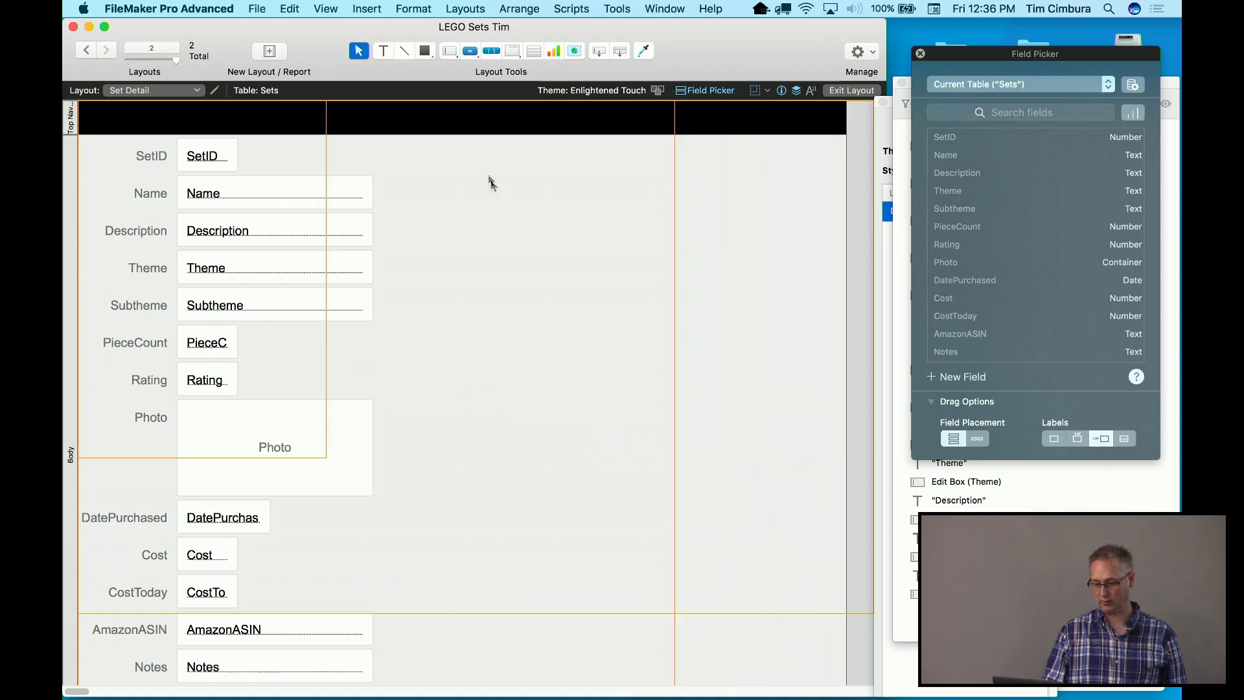
pyautogui.moveTo(472, 134); pyautogui.dragTo(470, 155)
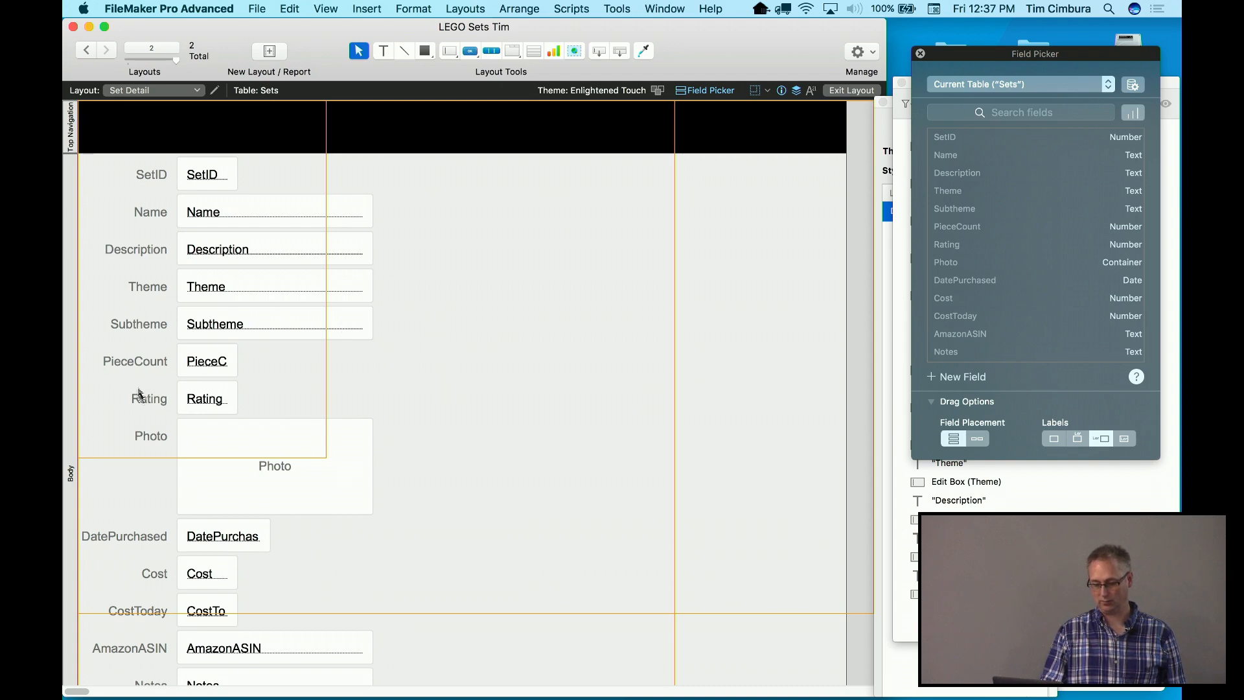
pyautogui.click(148, 441)
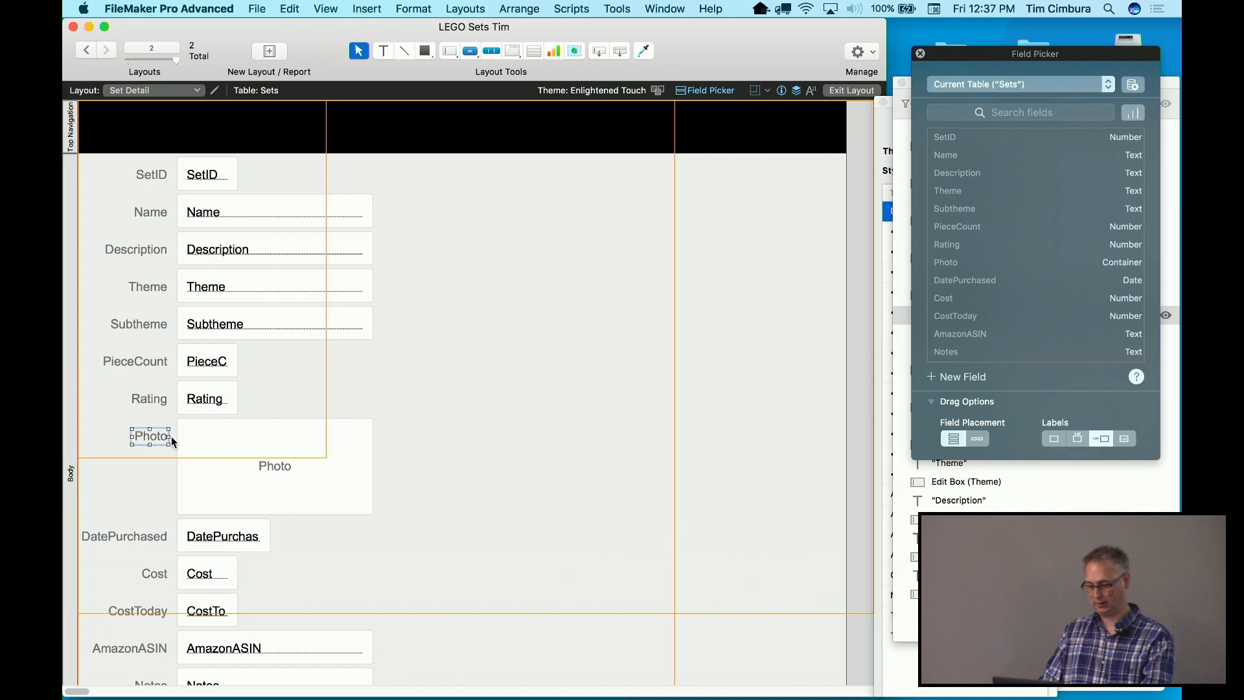
pyautogui.keyDown('shift'); pyautogui.click(198, 445); pyautogui.keyUp('shift')
pyautogui.moveTo(198, 444); pyautogui.dragTo(623, 198)
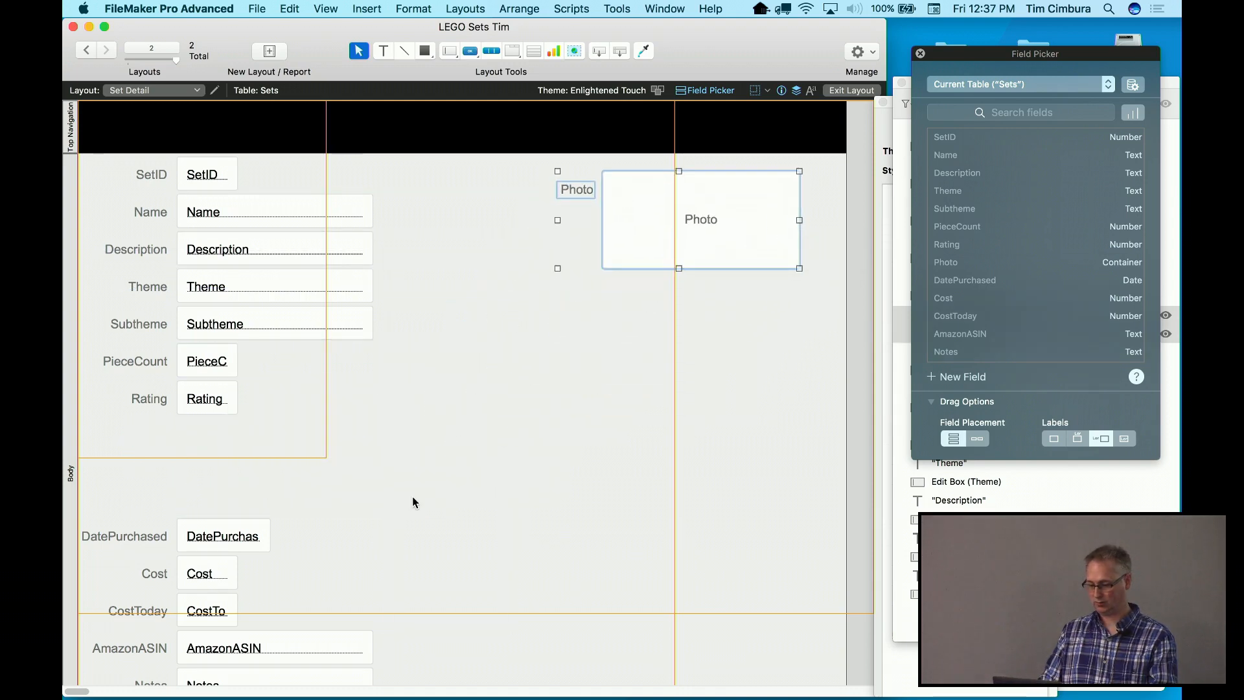
# Move the DatePurchased, Cost and CostToday group up and reposition AmazonASIN and Notes
pyautogui.moveTo(268, 508); pyautogui.dragTo(130, 617)
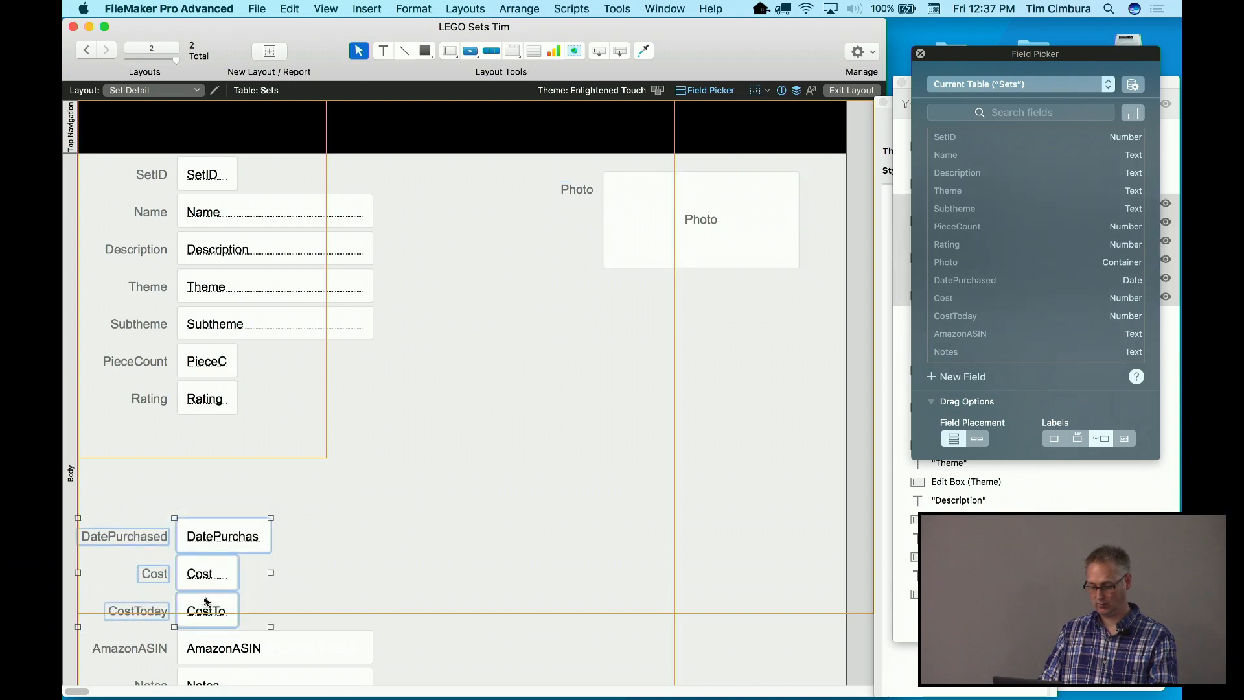
pyautogui.moveTo(206, 612); pyautogui.dragTo(541, 396)
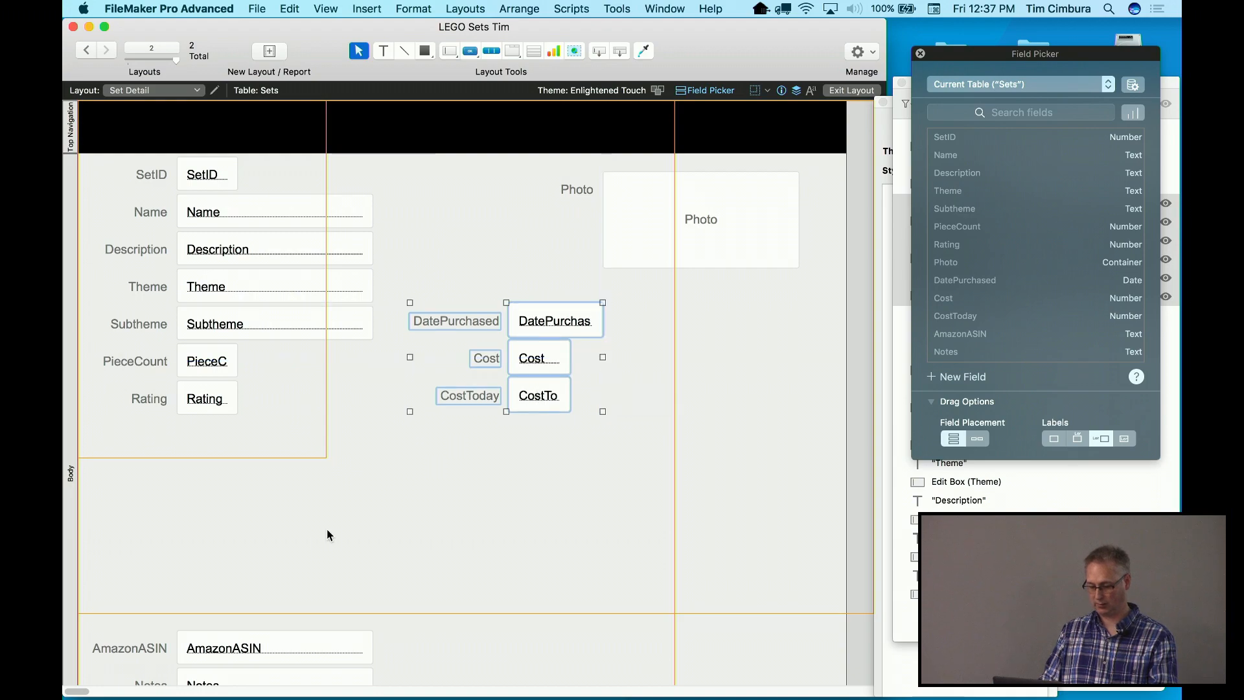
pyautogui.scroll(-2, 315, 543)
pyautogui.scroll(-2, 315, 543)
pyautogui.moveTo(379, 509); pyautogui.dragTo(211, 390)
pyautogui.click(325, 488)
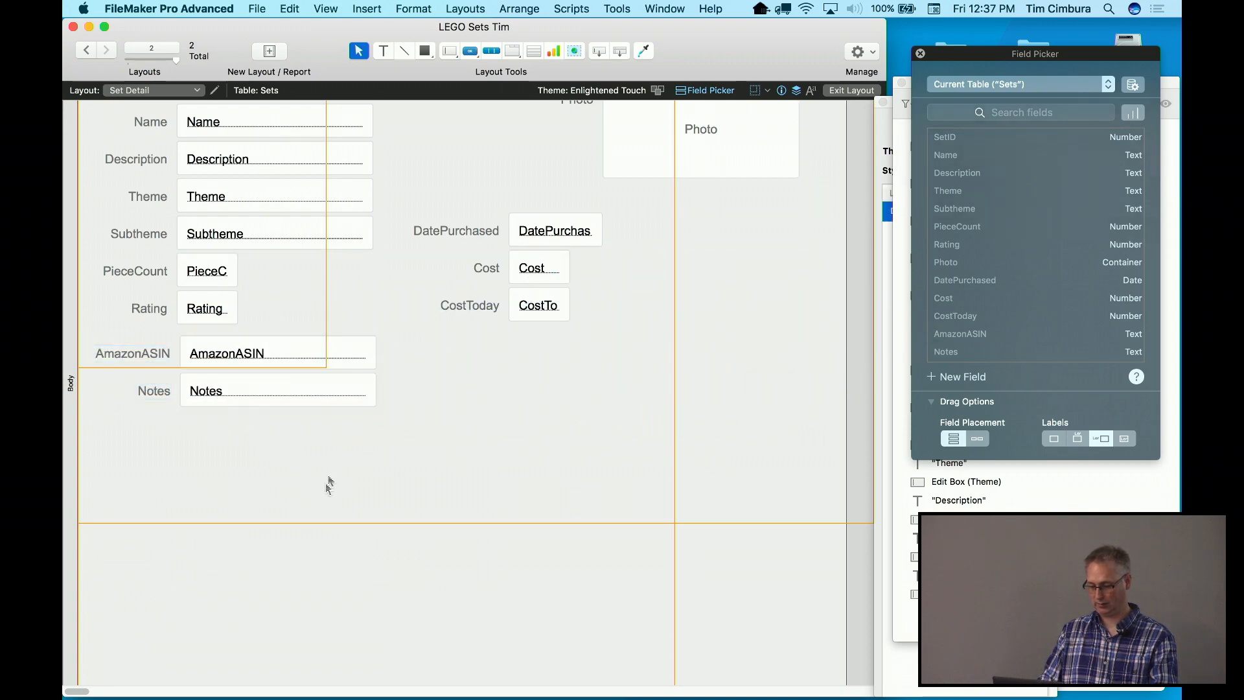
# Enlarge the Notes field to several lines and widen Name and Description to match
pyautogui.click(347, 404)
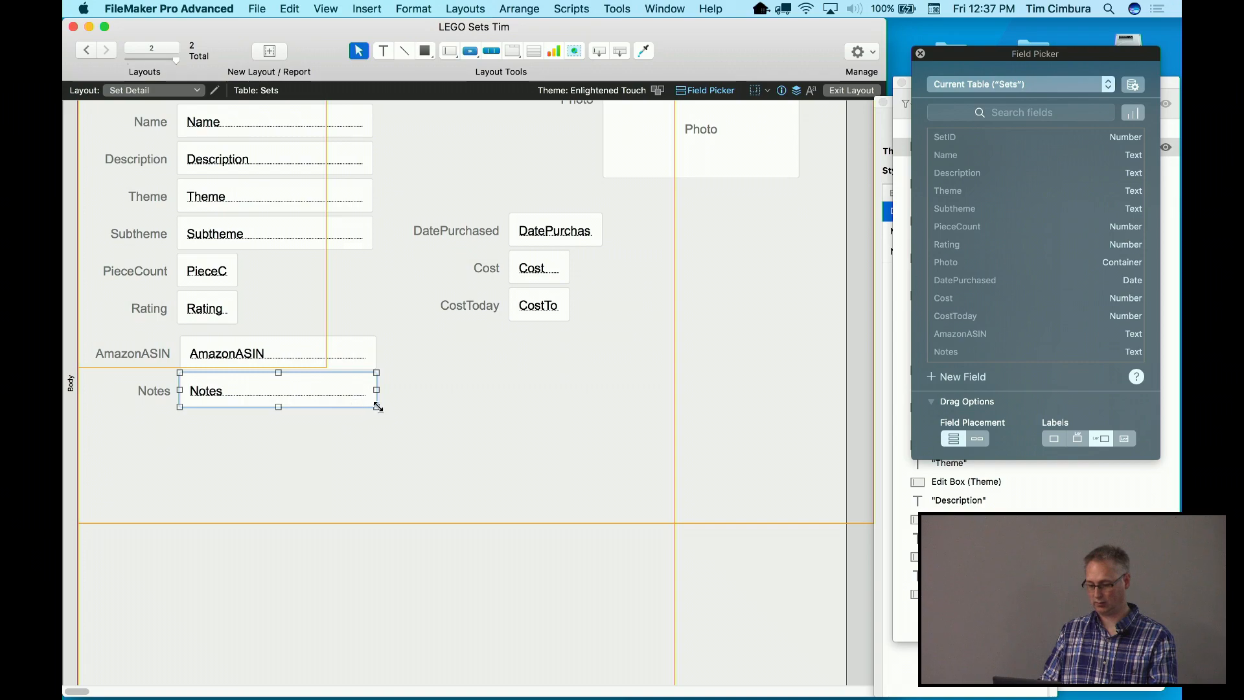
pyautogui.moveTo(378, 406); pyautogui.dragTo(625, 476)
pyautogui.scroll(3, 625, 476)
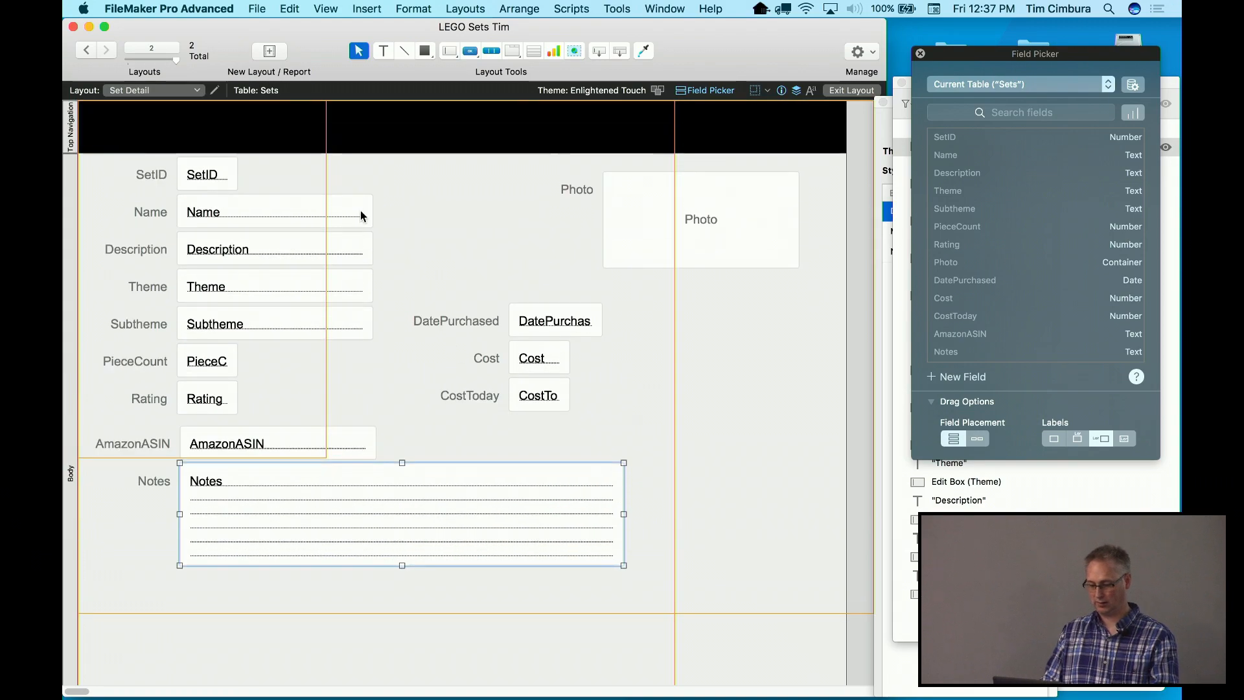
pyautogui.click(378, 214)
pyautogui.moveTo(374, 209); pyautogui.dragTo(549, 210)
pyautogui.click(372, 250)
pyautogui.moveTo(373, 248); pyautogui.dragTo(549, 248)
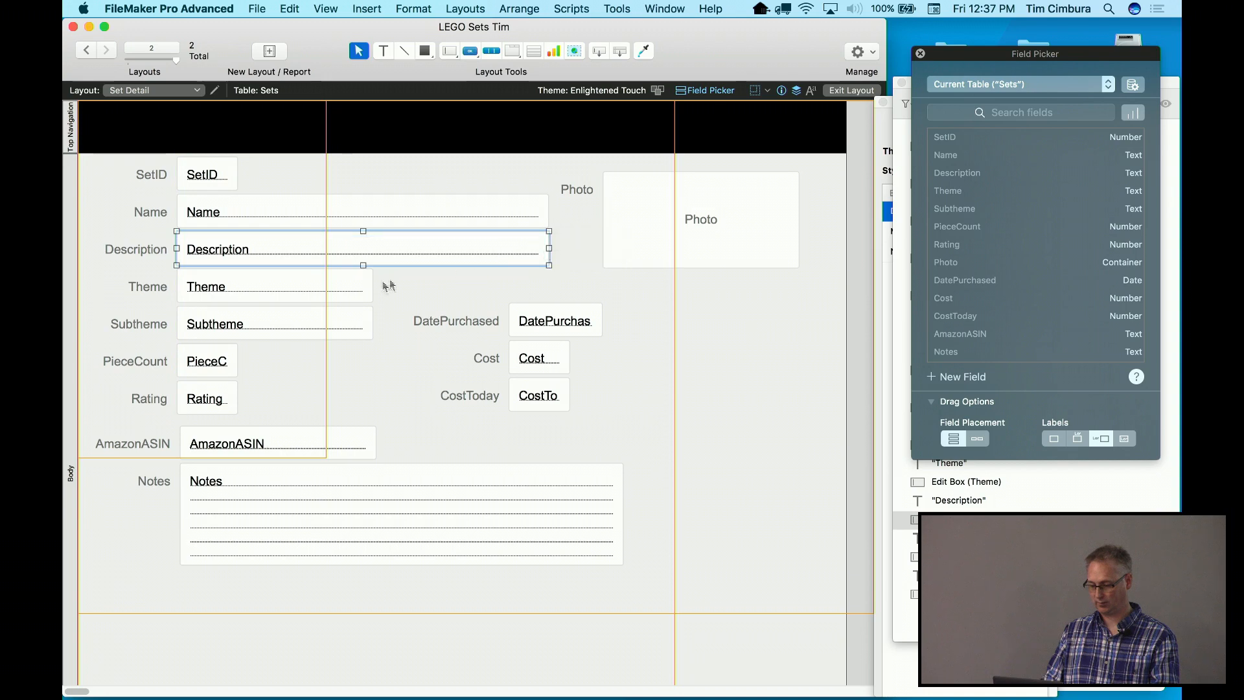
# Shift the DatePurchased, Cost and CostToday fields further right
pyautogui.click(366, 289)
pyautogui.moveTo(414, 300); pyautogui.dragTo(715, 407)
pyautogui.click(375, 336)
# Move the Rating field and label beside PieceCount and push the side panels aside
pyautogui.click(363, 333)
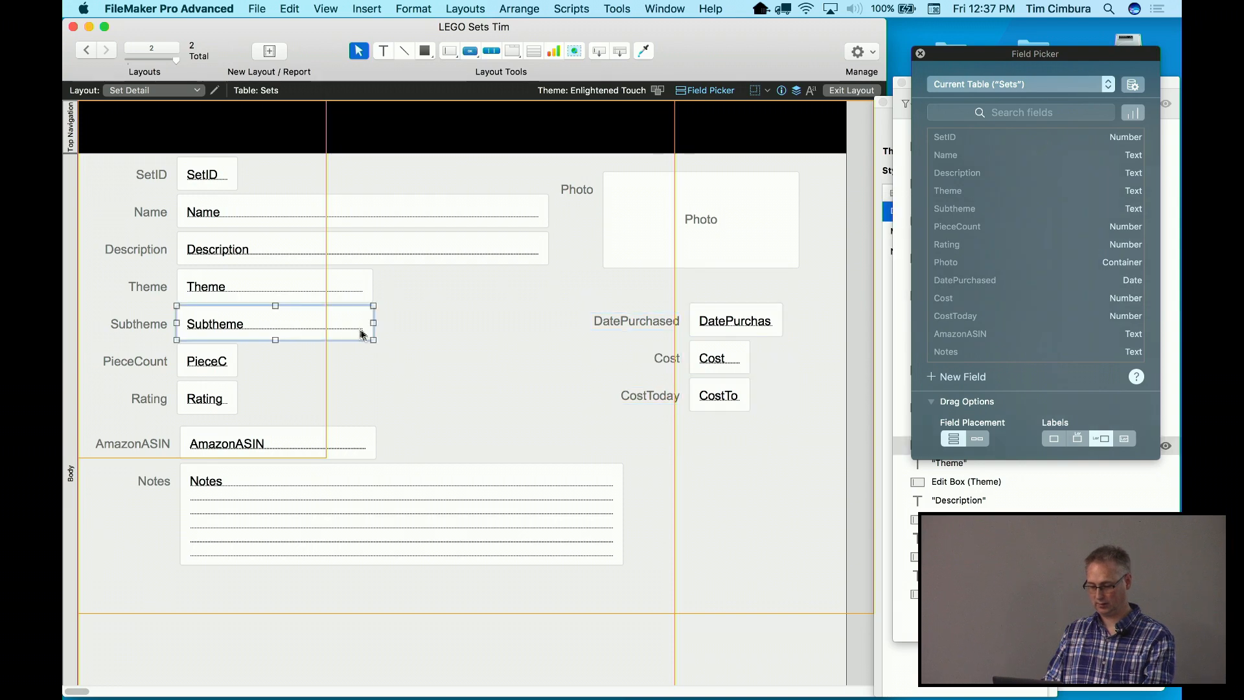
pyautogui.click(222, 408)
pyautogui.click(152, 407)
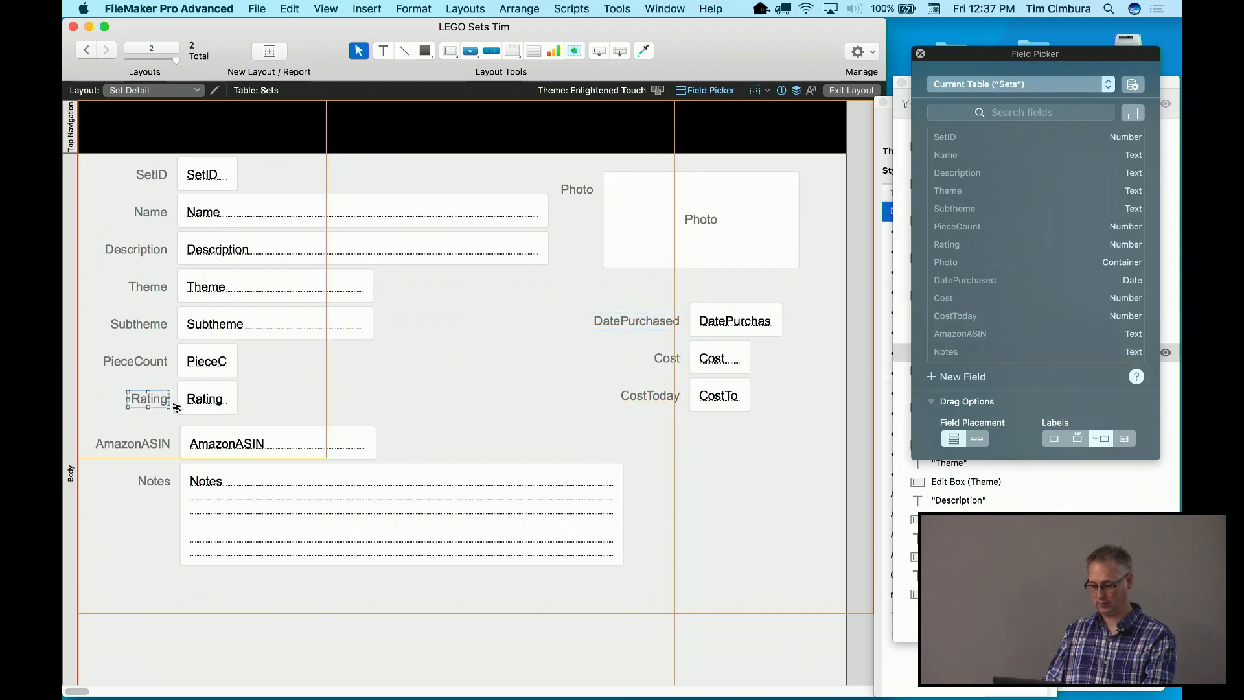
pyautogui.keyDown('shift'); pyautogui.click(205, 402); pyautogui.keyUp('shift')
pyautogui.moveTo(205, 402); pyautogui.dragTo(333, 365)
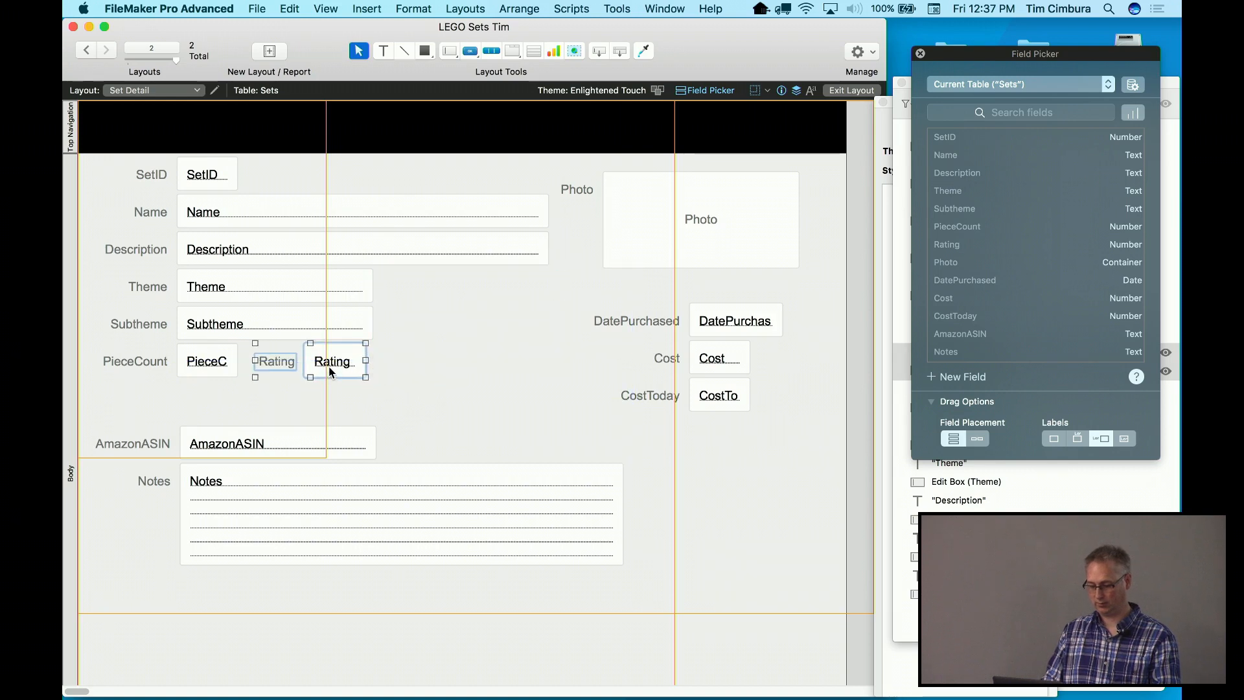
pyautogui.click(328, 406)
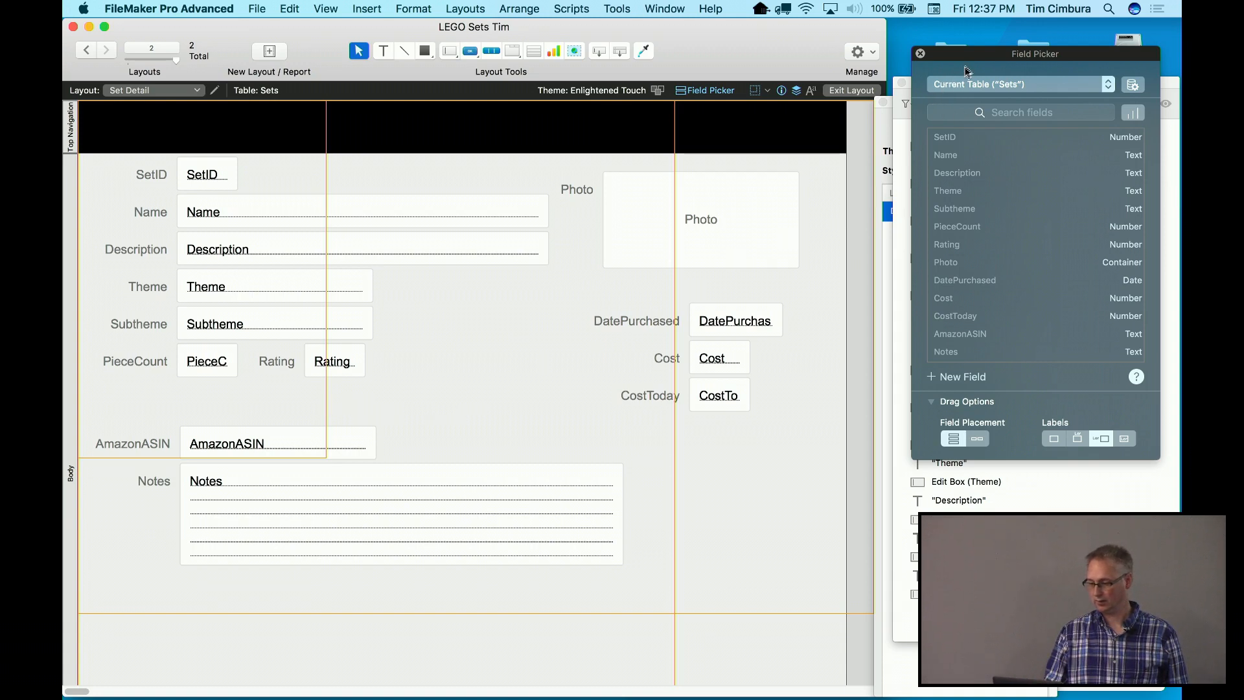
pyautogui.moveTo(969, 57); pyautogui.dragTo(863, 64)
pyautogui.moveTo(1072, 80); pyautogui.dragTo(1003, 72)
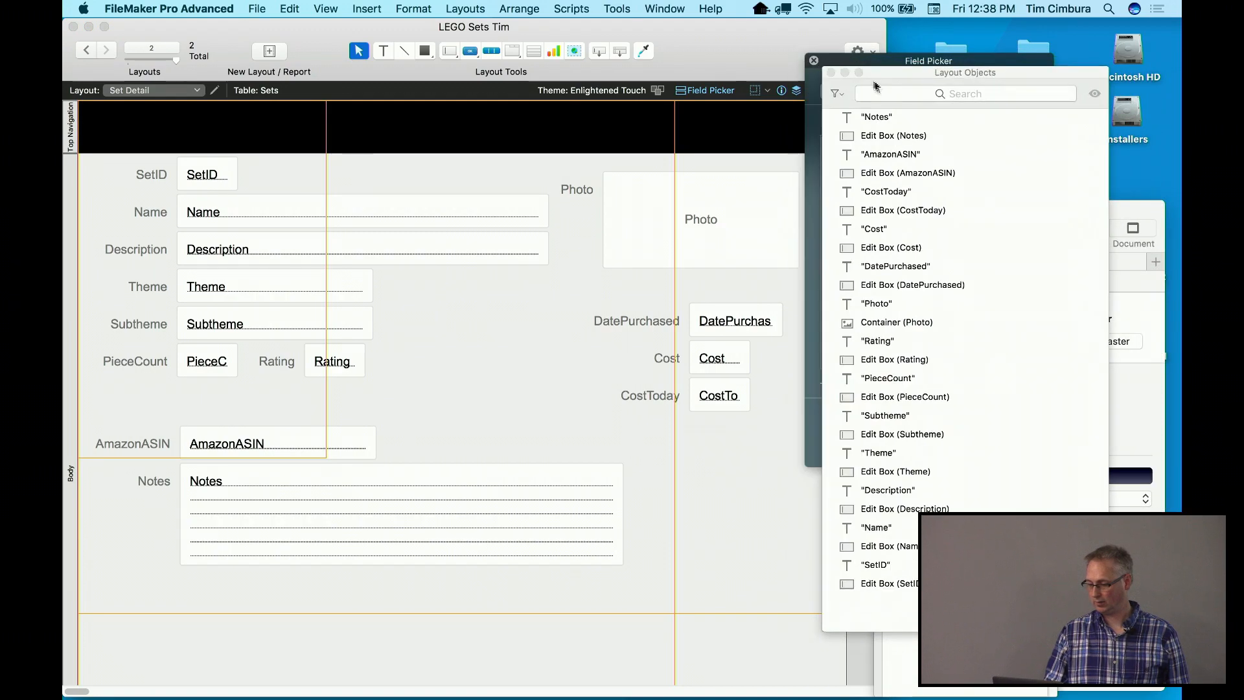
# Close Layout Objects, minimize Keynote, and drop LEGO Logo.png from the assets folder onto the layout
pyautogui.click(831, 72)
pyautogui.moveTo(1081, 205); pyautogui.dragTo(1045, 173)
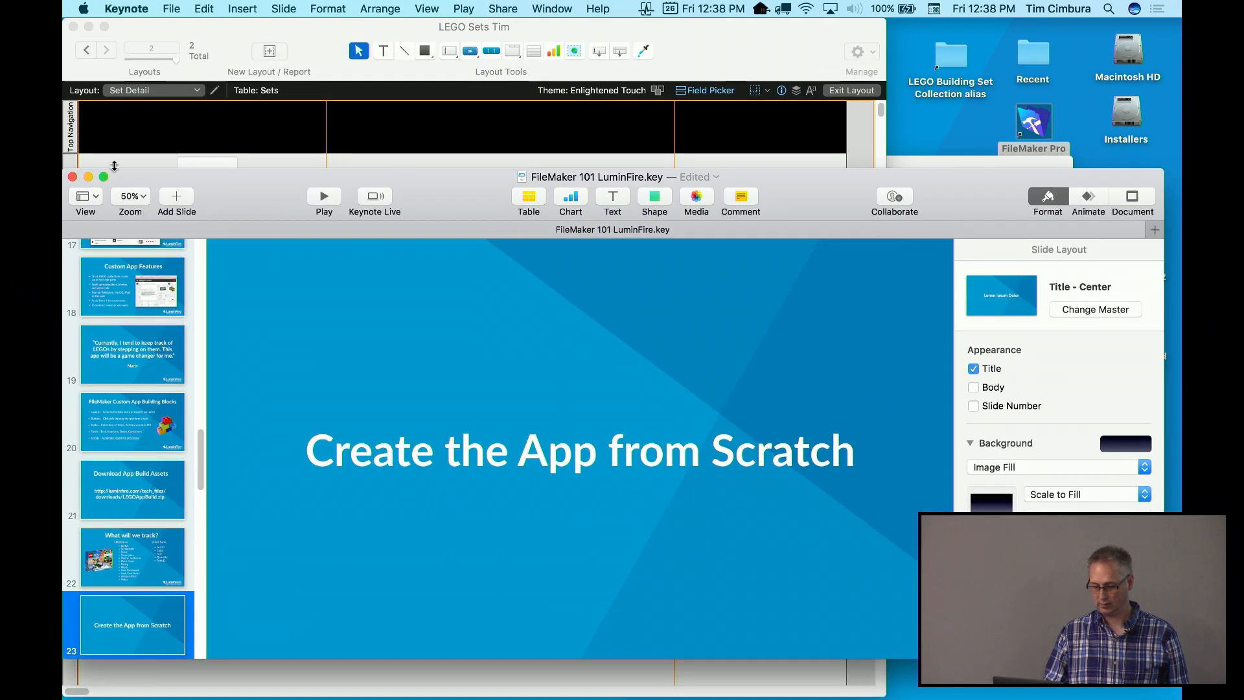
pyautogui.click(88, 177)
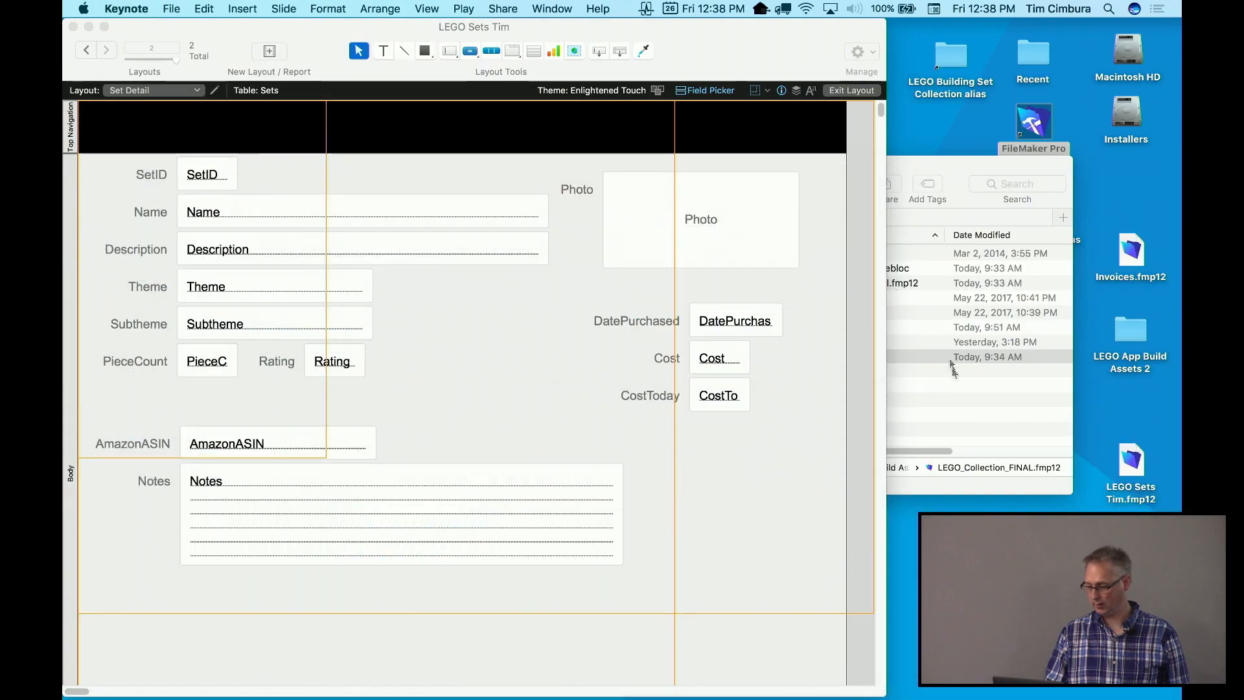
pyautogui.click(958, 400)
pyautogui.moveTo(607, 190); pyautogui.dragTo(669, 170)
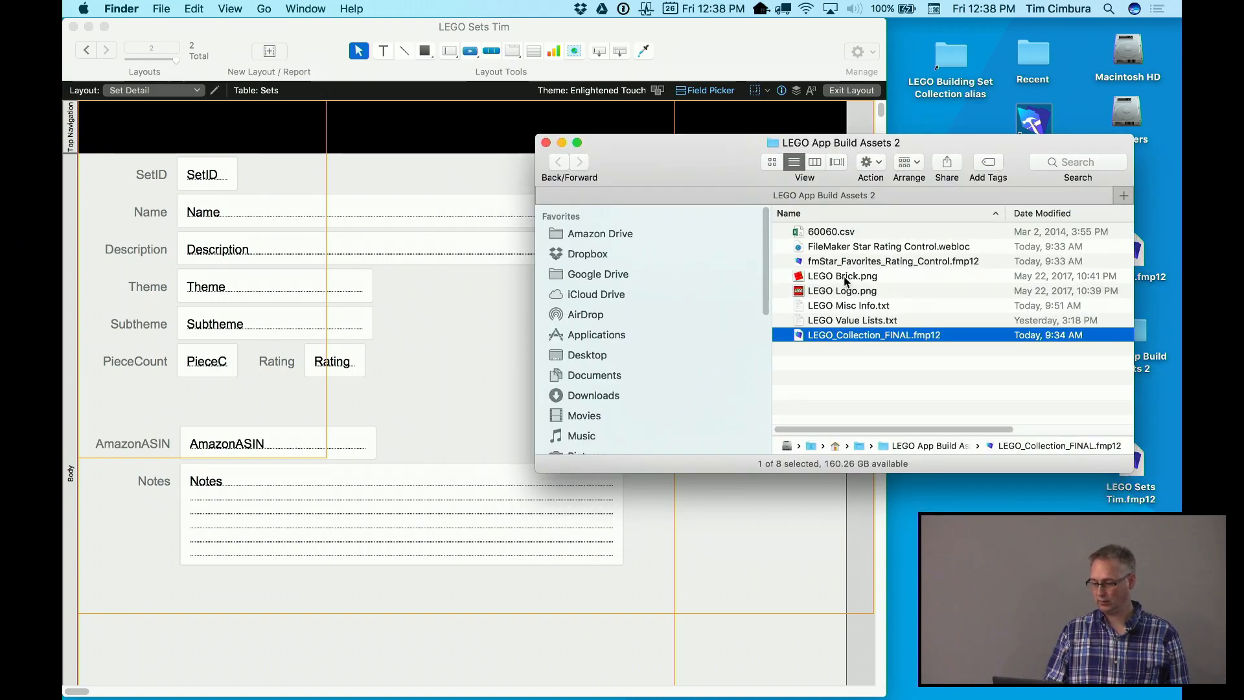
pyautogui.moveTo(834, 290); pyautogui.dragTo(460, 341)
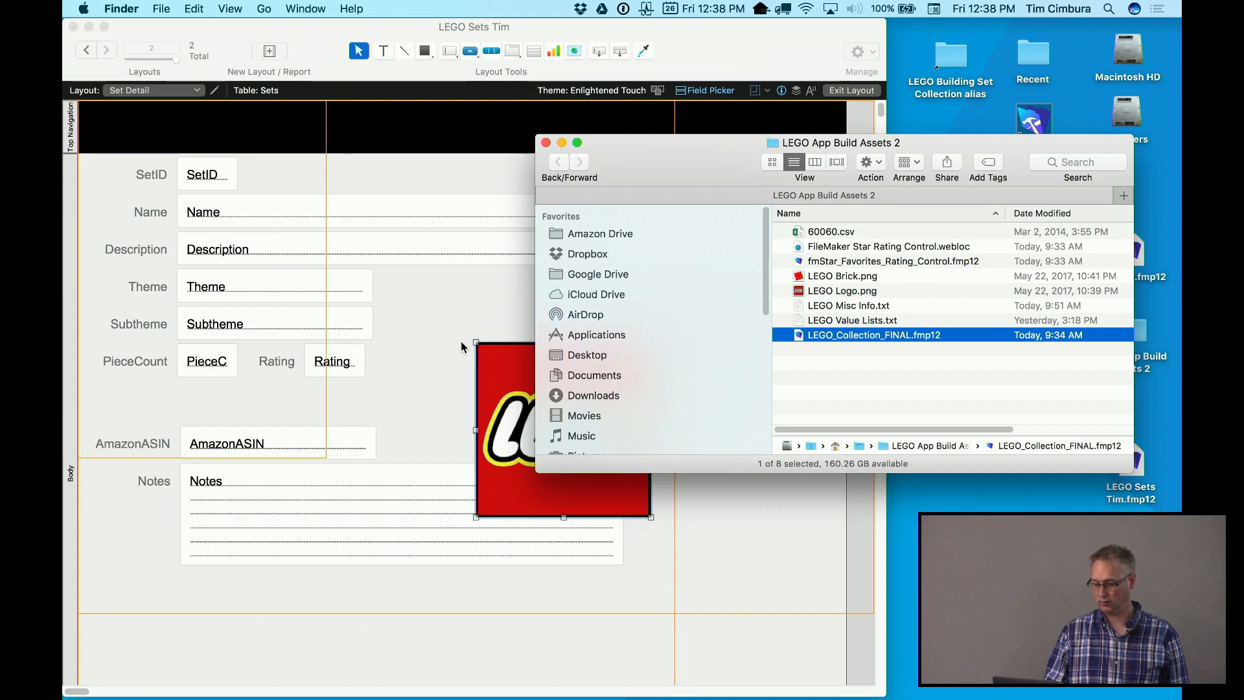
# Shrink the LEGO logo into the header's left and add a small LEGO Brick.png at its right
pyautogui.click(511, 401)
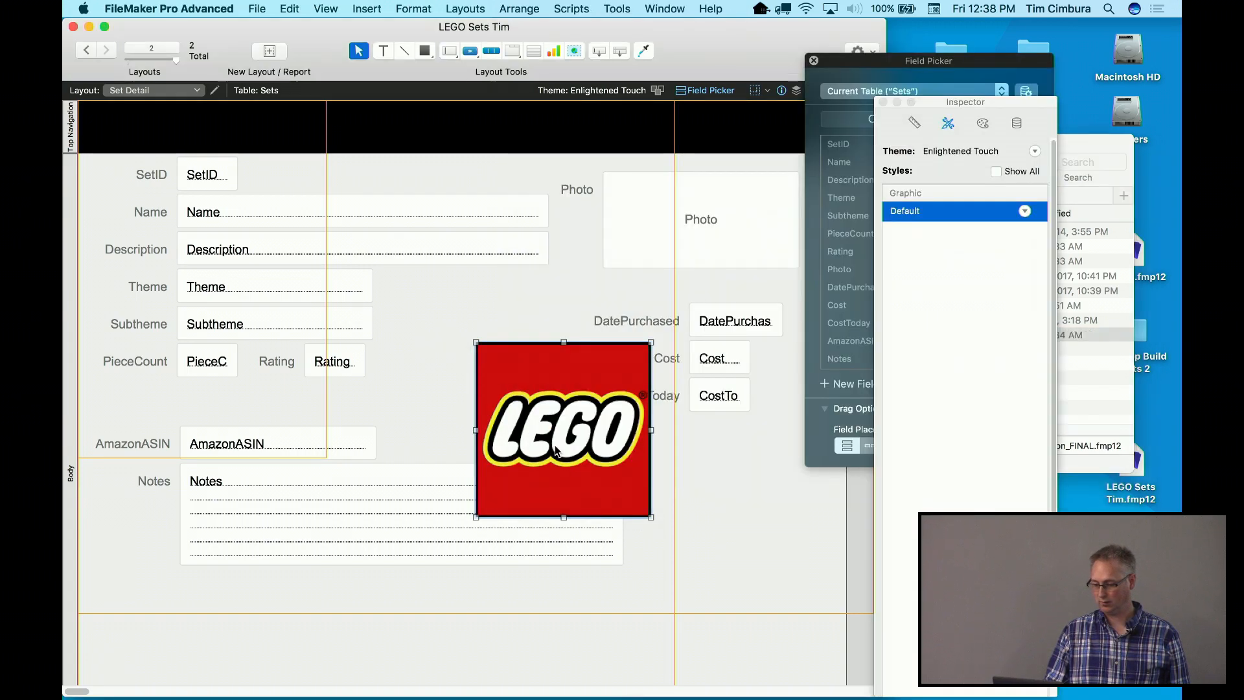
pyautogui.moveTo(651, 517); pyautogui.dragTo(132, 138)
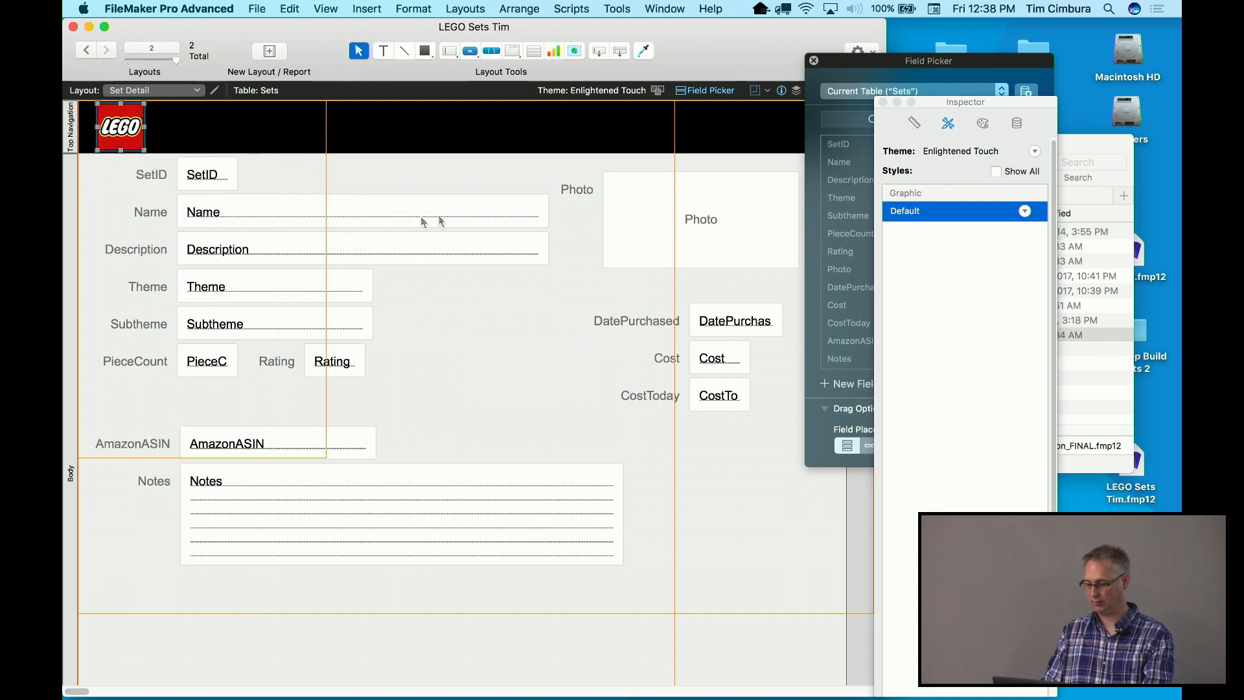
pyautogui.click(1116, 375)
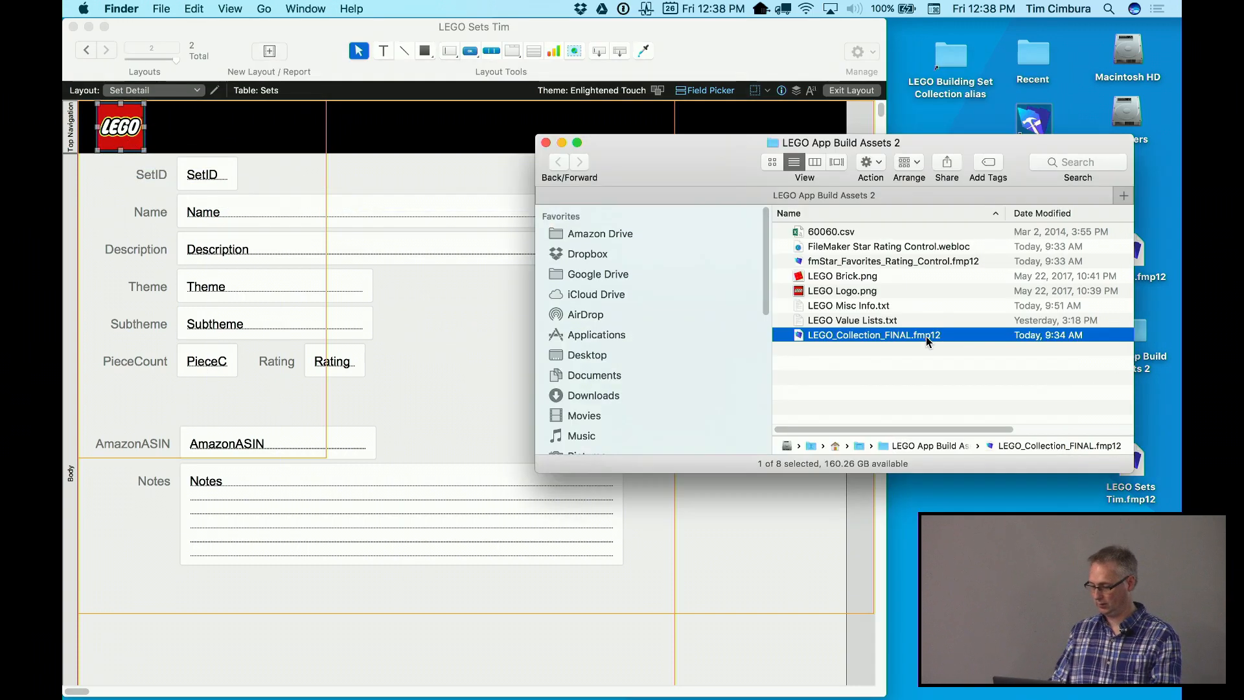
pyautogui.moveTo(844, 280); pyautogui.dragTo(491, 136)
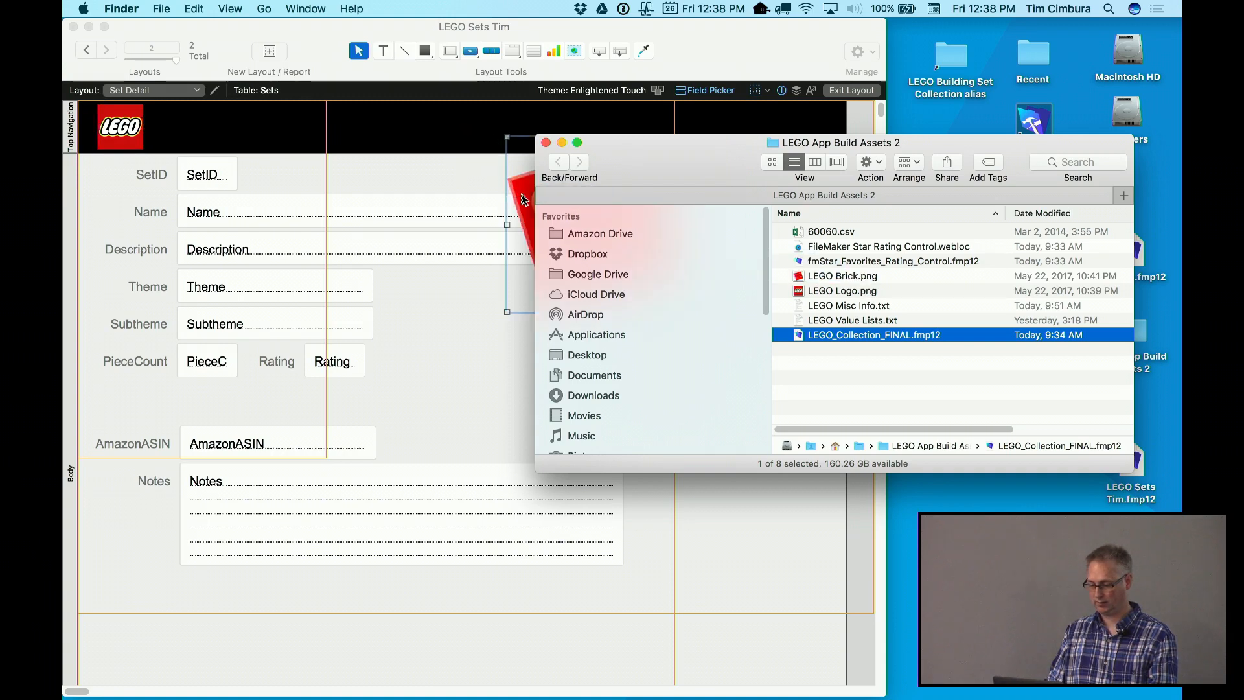
pyautogui.click(522, 193)
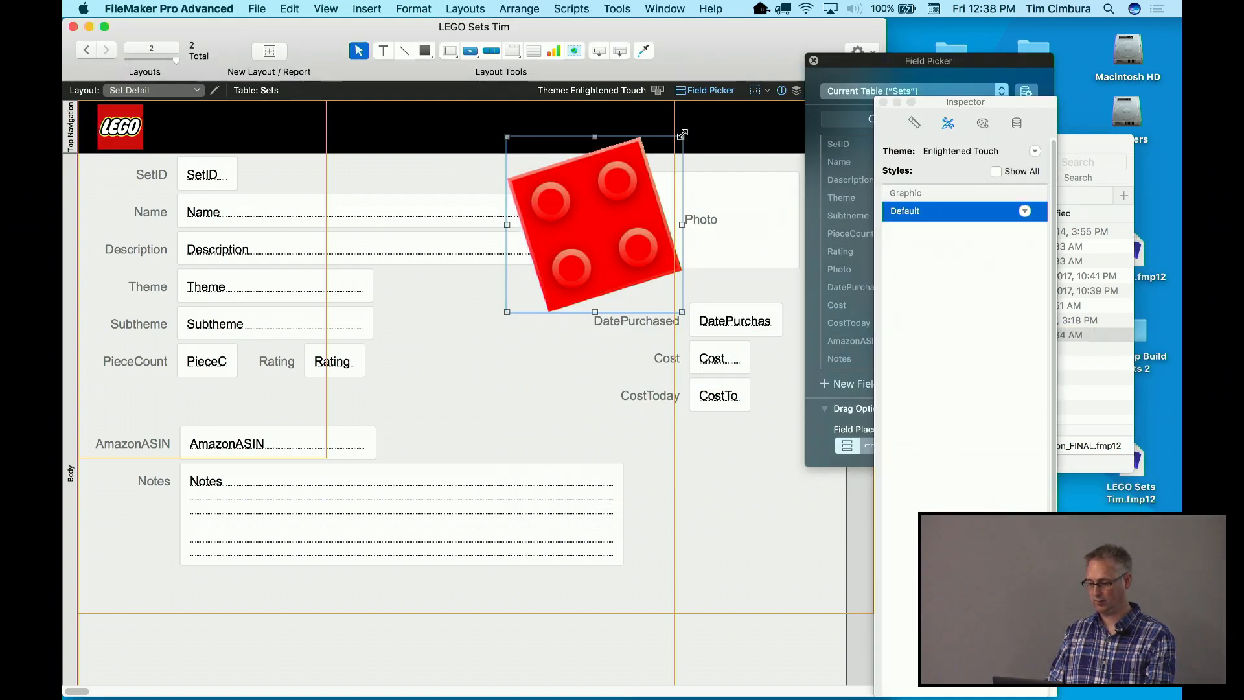
pyautogui.moveTo(680, 136); pyautogui.dragTo(761, 121)
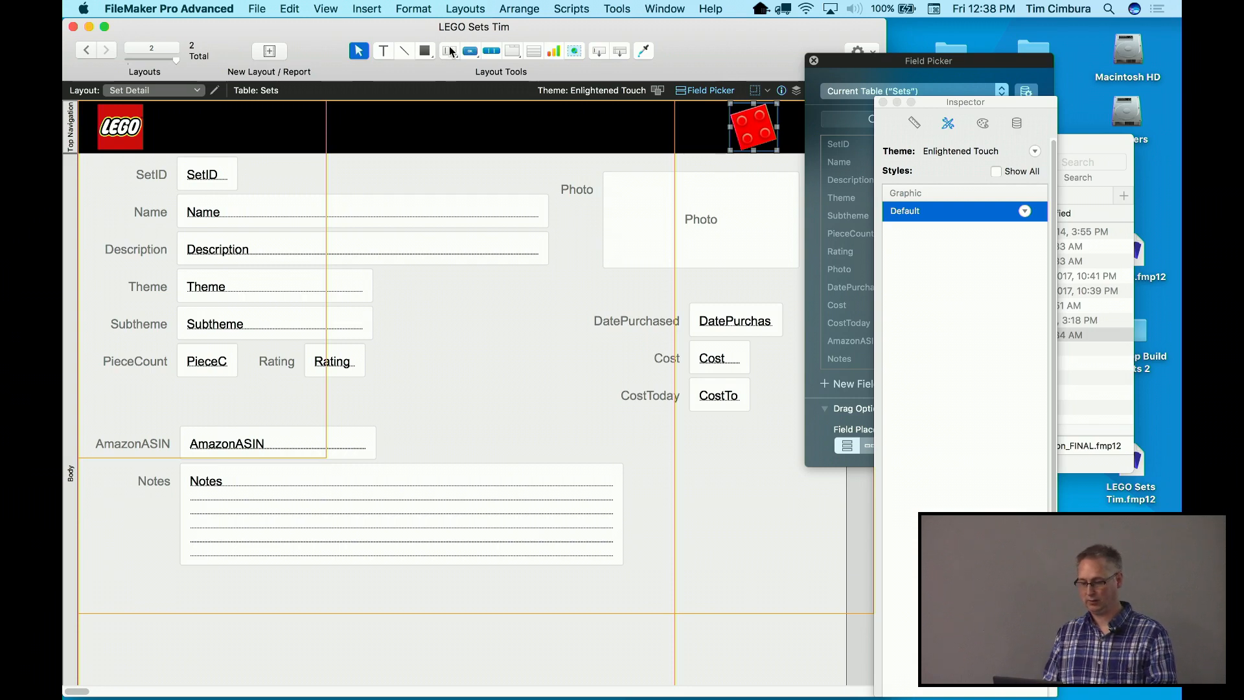
pyautogui.click(382, 56)
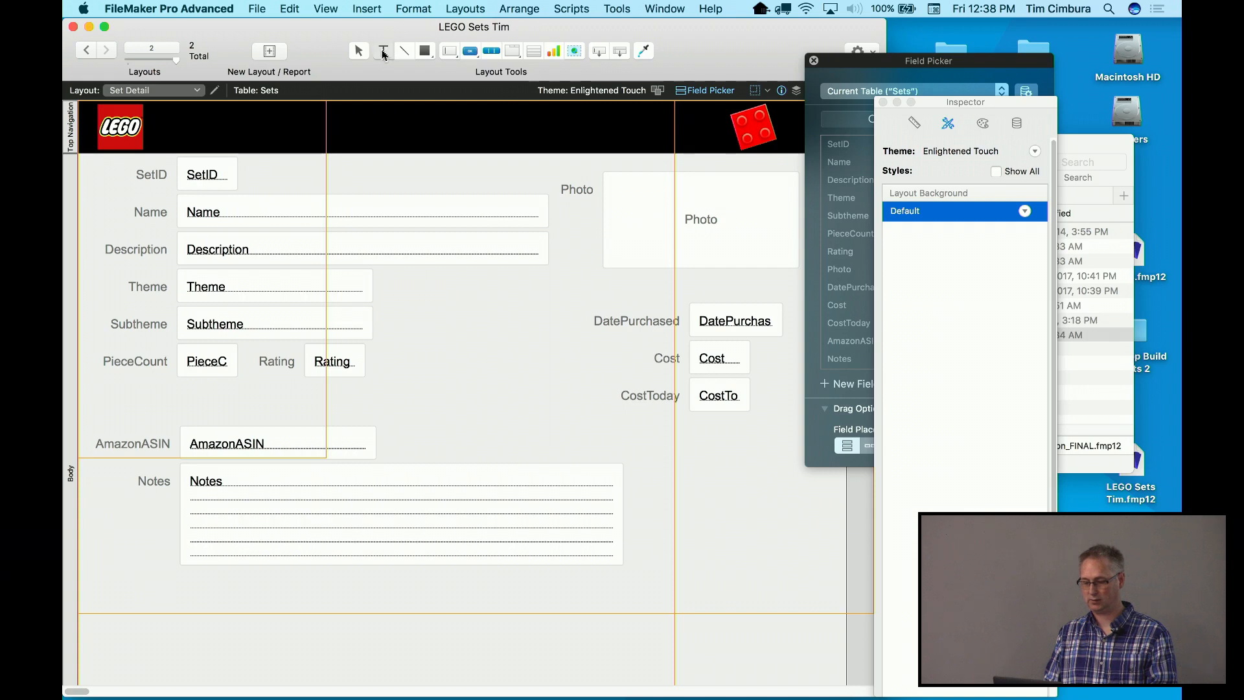
# Add a header title with the owner's name followed by 'Lego Sets', sized to fit the header
pyautogui.click(171, 127)
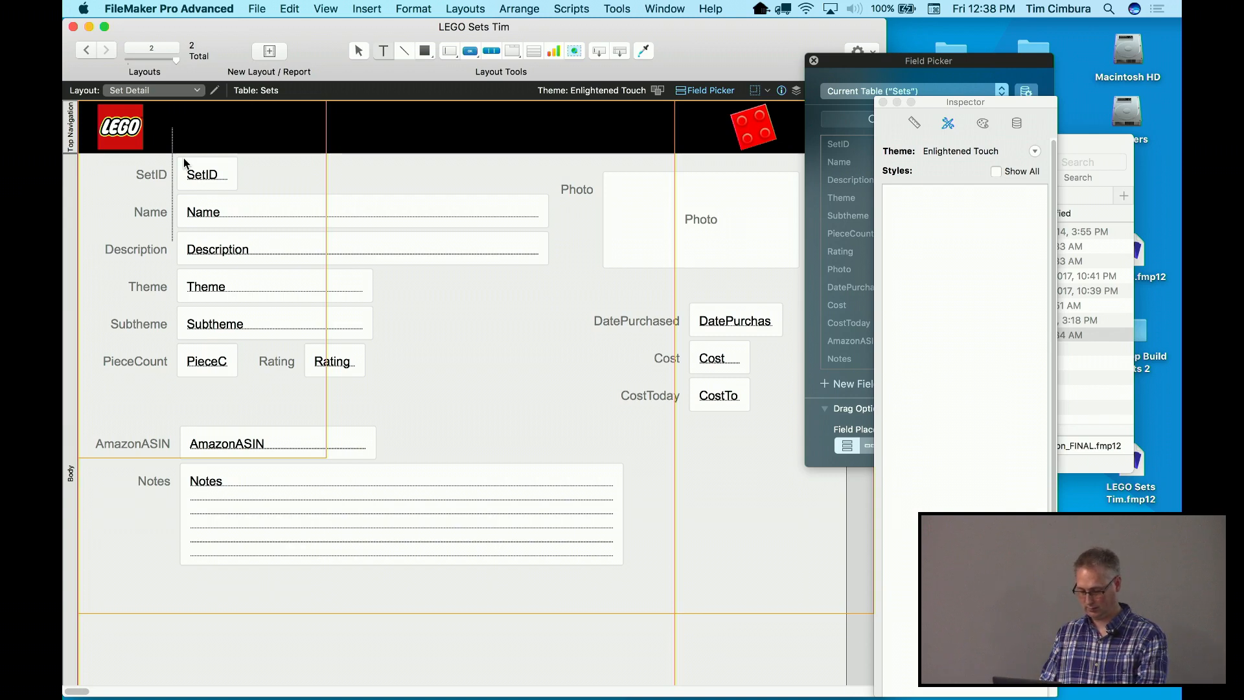
pyautogui.click(372, 170)
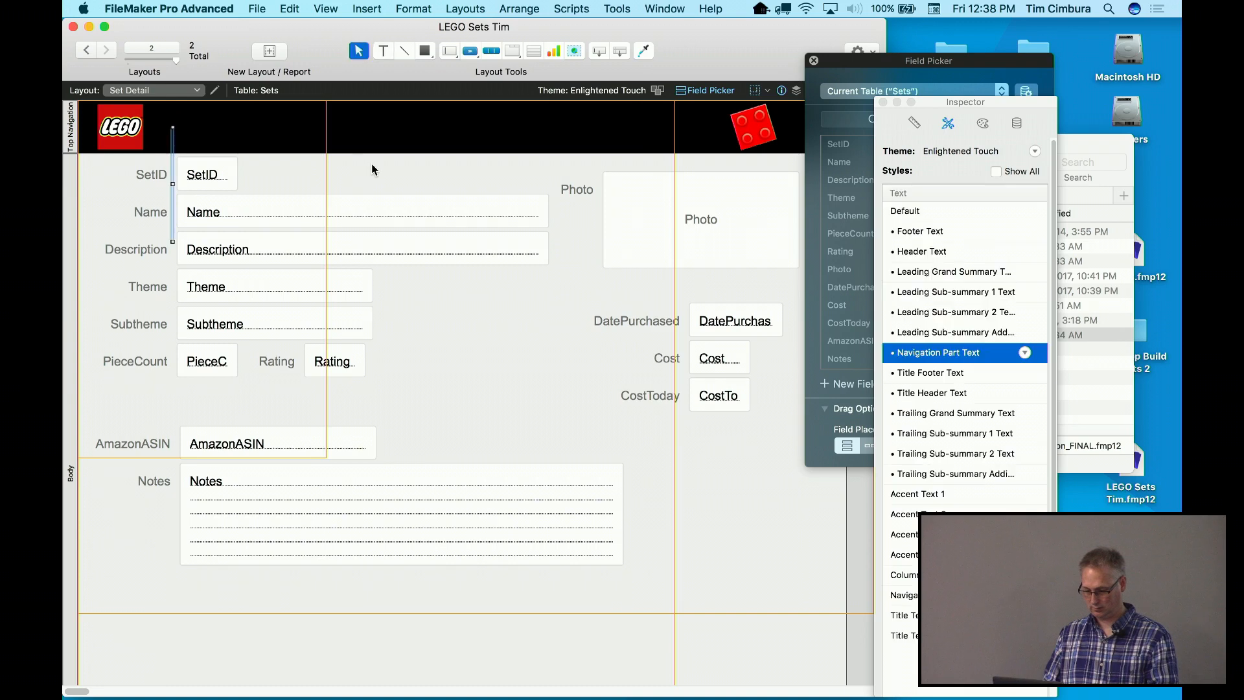
pyautogui.moveTo(173, 184); pyautogui.dragTo(358, 180)
pyautogui.moveTo(265, 241); pyautogui.dragTo(259, 130)
pyautogui.doubleClick(259, 130)
pyautogui.write('s')
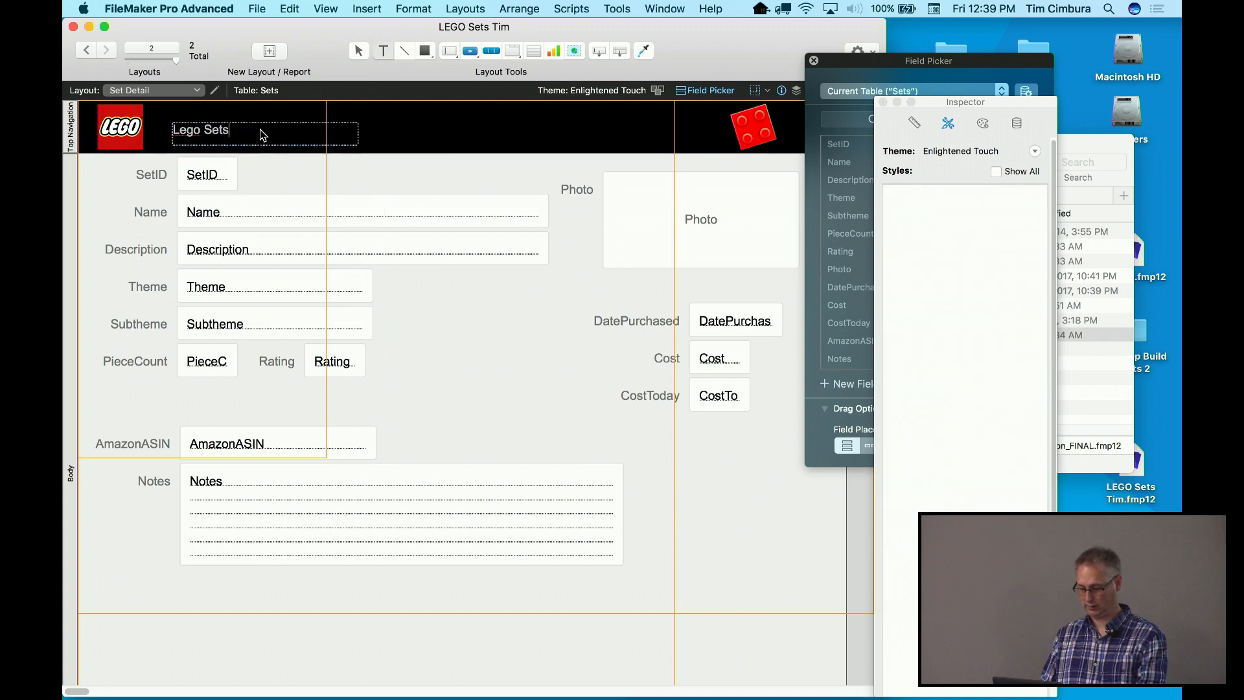
pyautogui.write('Ti')
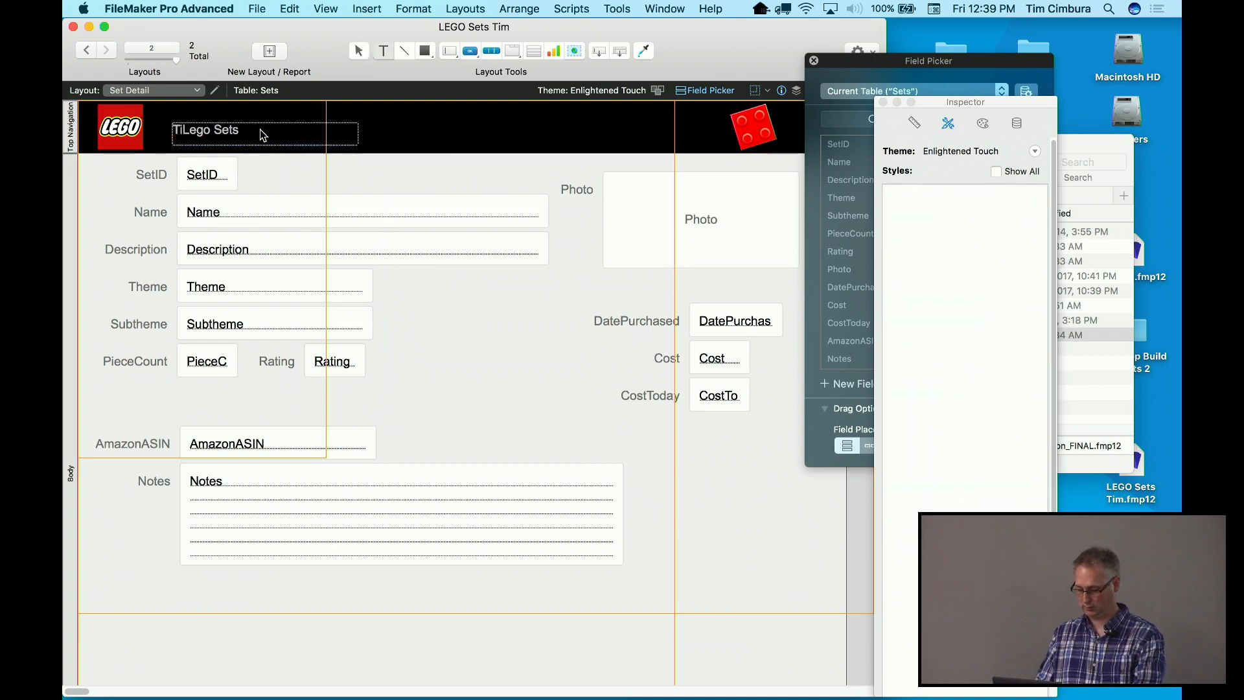
pyautogui.write("m's")
pyautogui.click(426, 124)
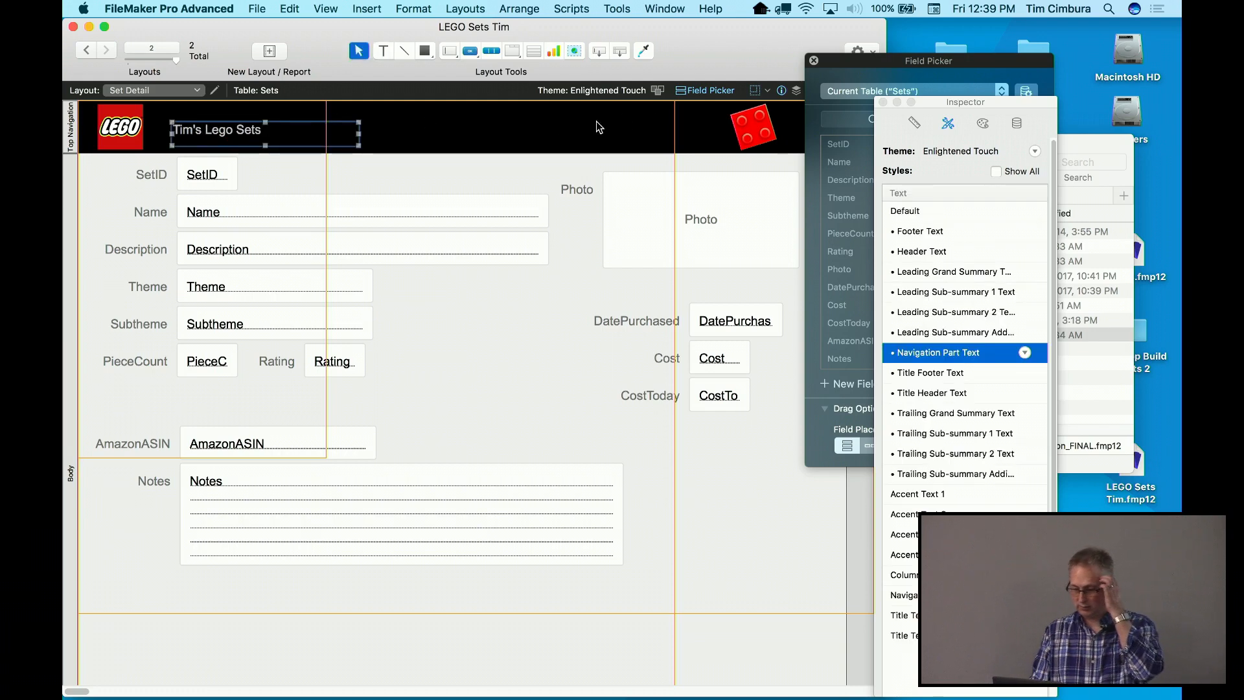
pyautogui.moveTo(920, 101); pyautogui.dragTo(1006, 47)
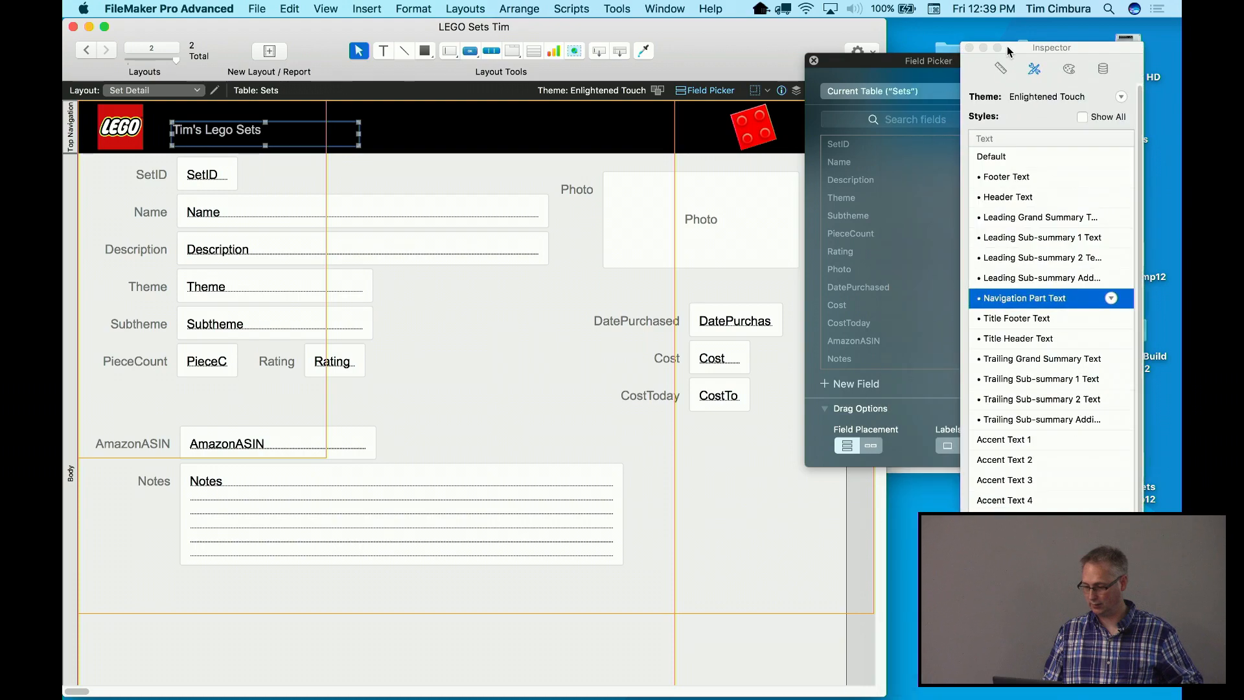
pyautogui.moveTo(928, 65); pyautogui.dragTo(964, 142)
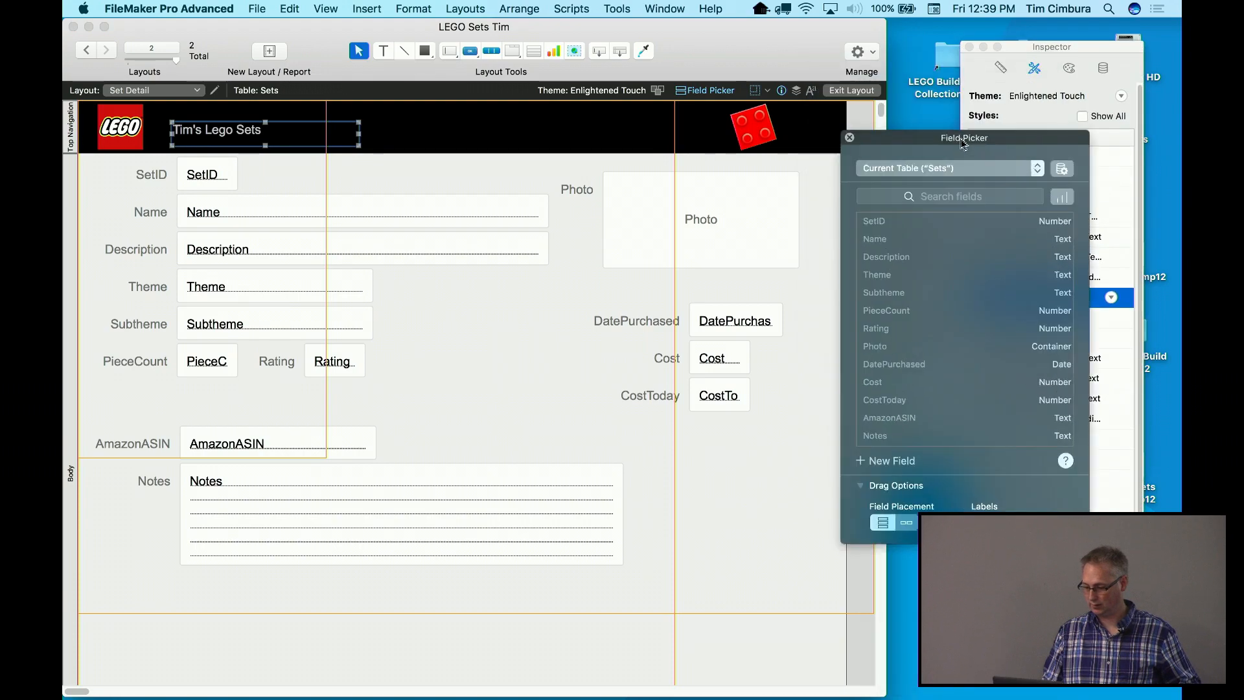
# Turn the Tim's Lego Sets header title text white
pyautogui.click(811, 91)
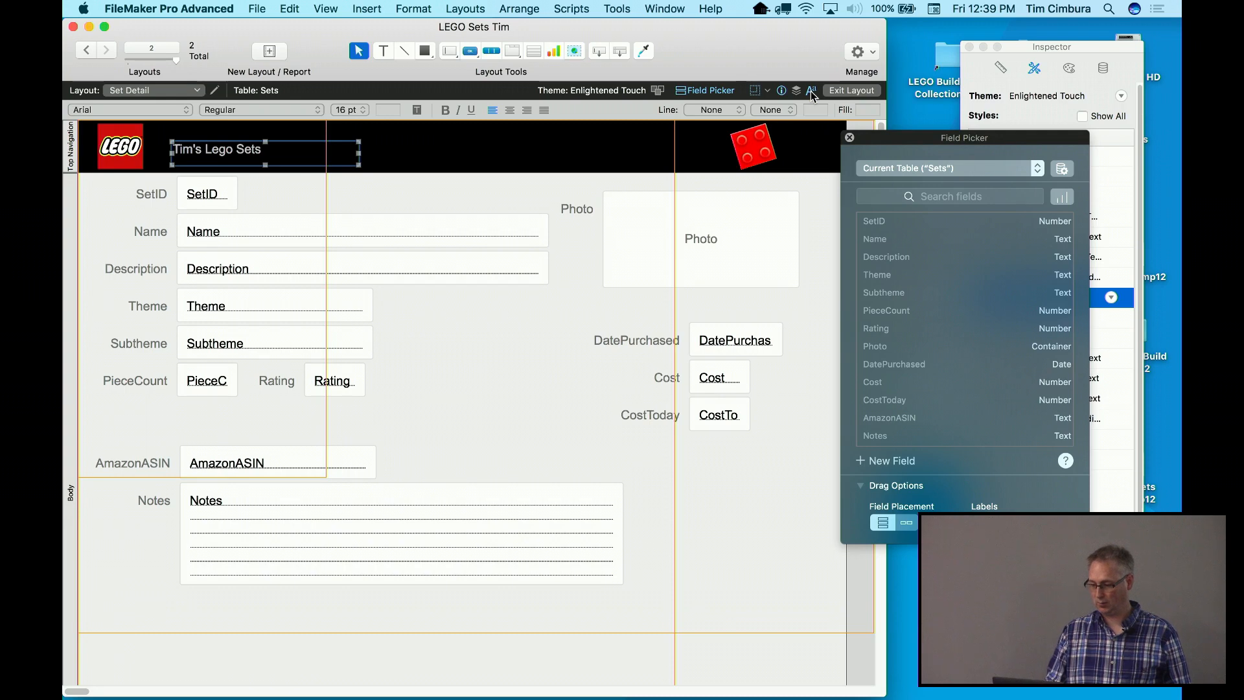
pyautogui.click(811, 91)
pyautogui.click(812, 90)
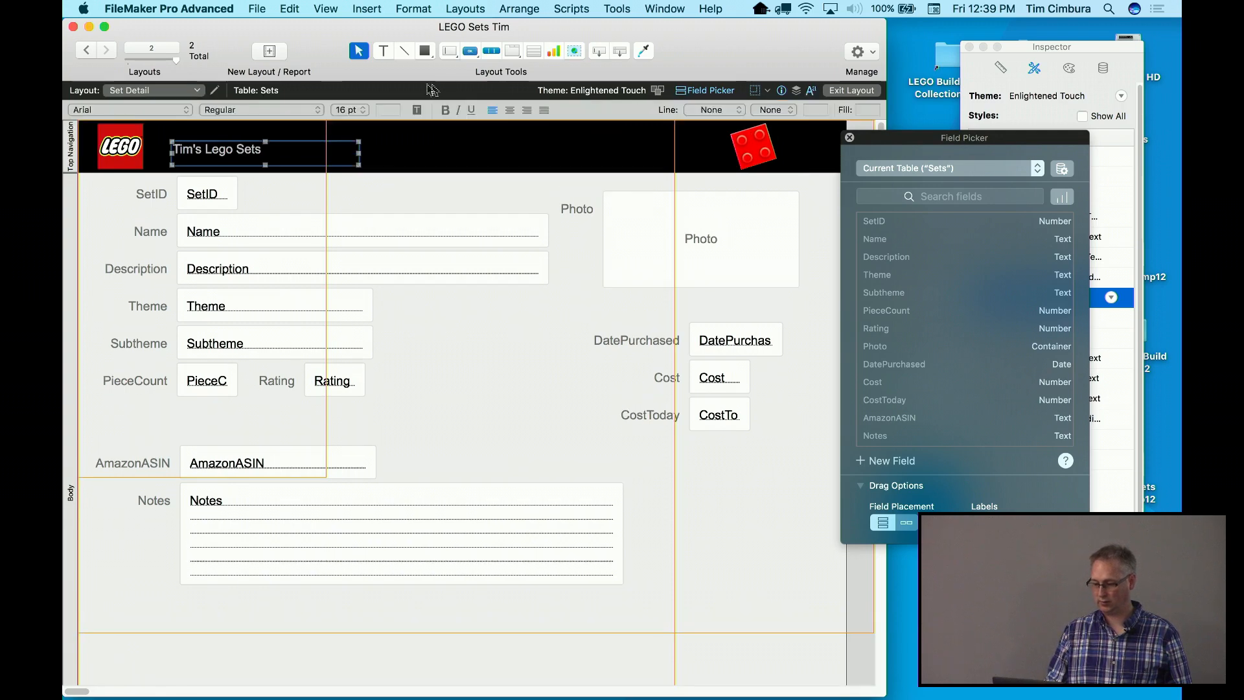
pyautogui.click(392, 110)
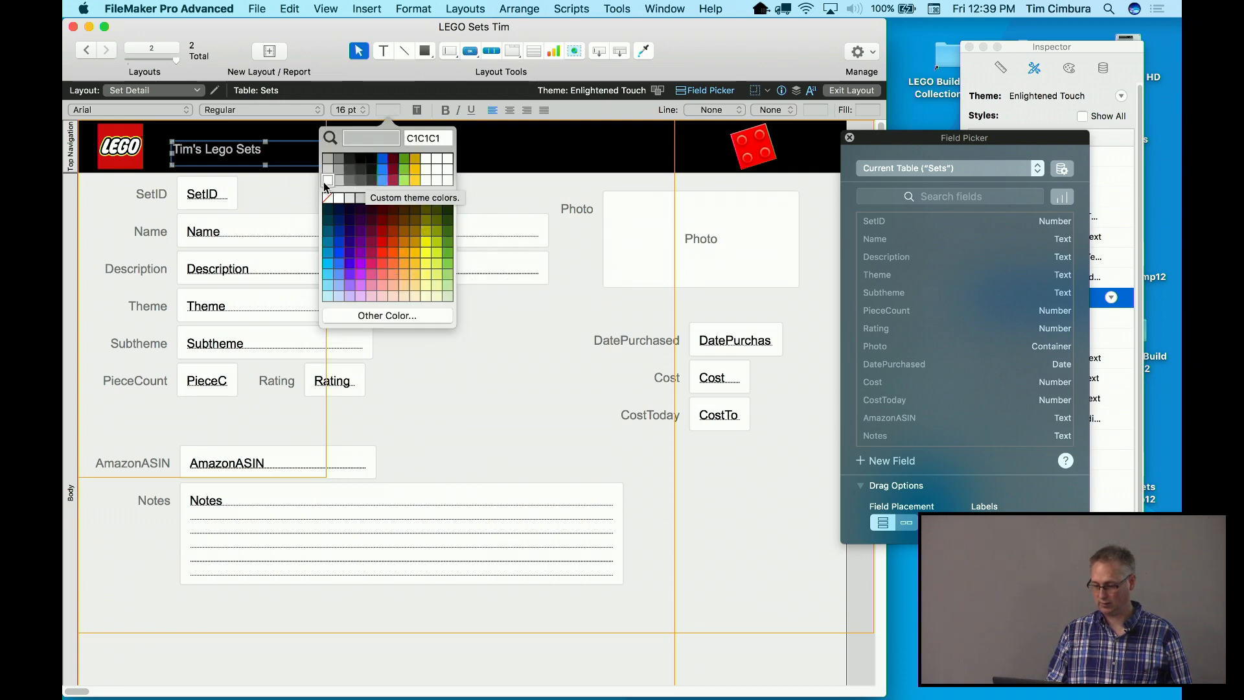
pyautogui.click(339, 197)
# Make the header title 24 pt bold and nudge it slightly higher
pyautogui.click(352, 111)
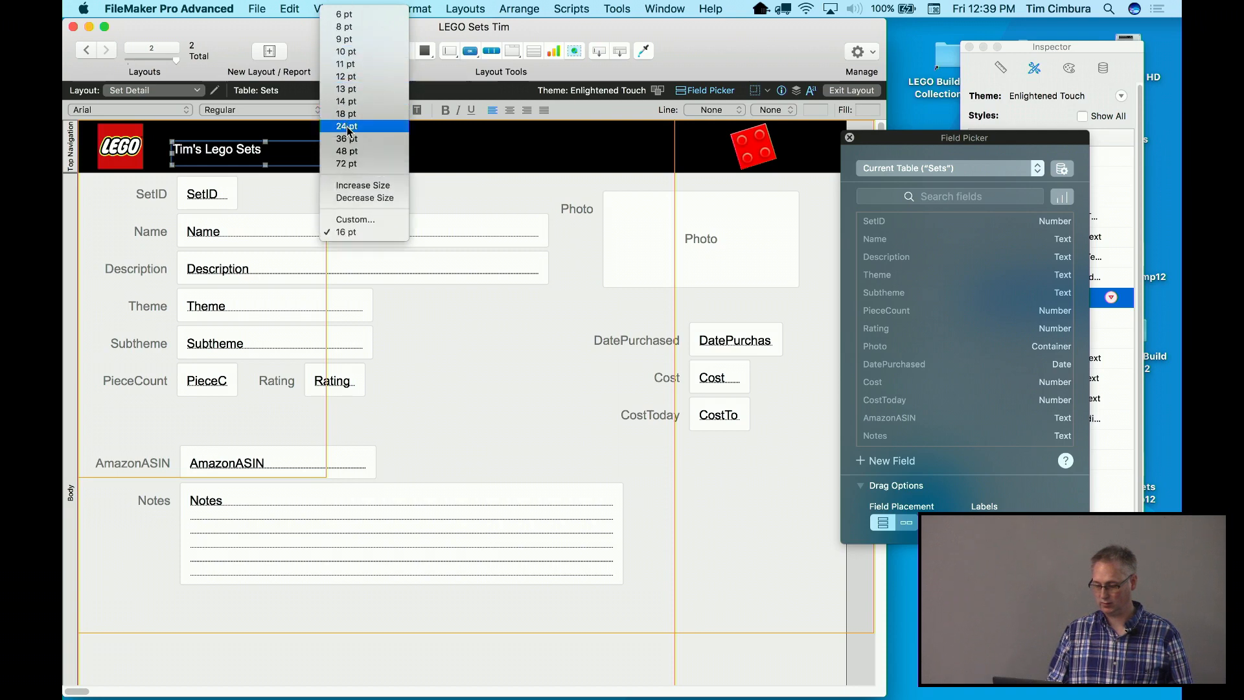
pyautogui.click(349, 126)
pyautogui.moveTo(292, 157); pyautogui.dragTo(295, 147)
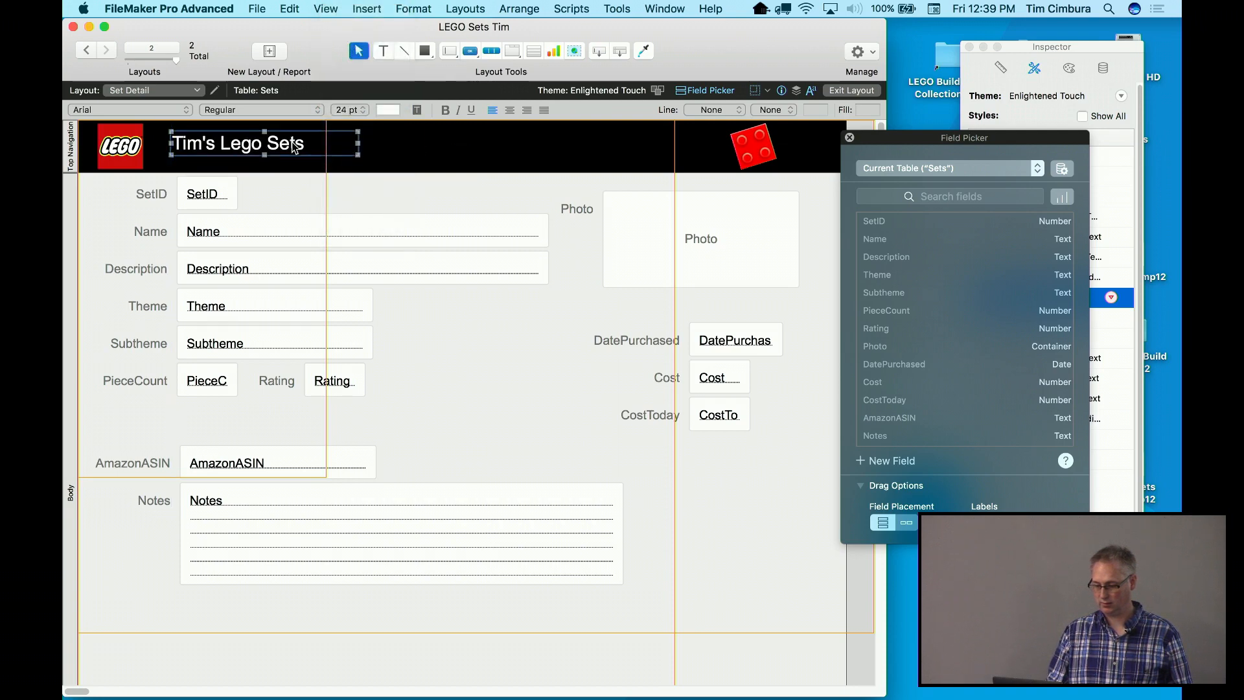
pyautogui.click(445, 109)
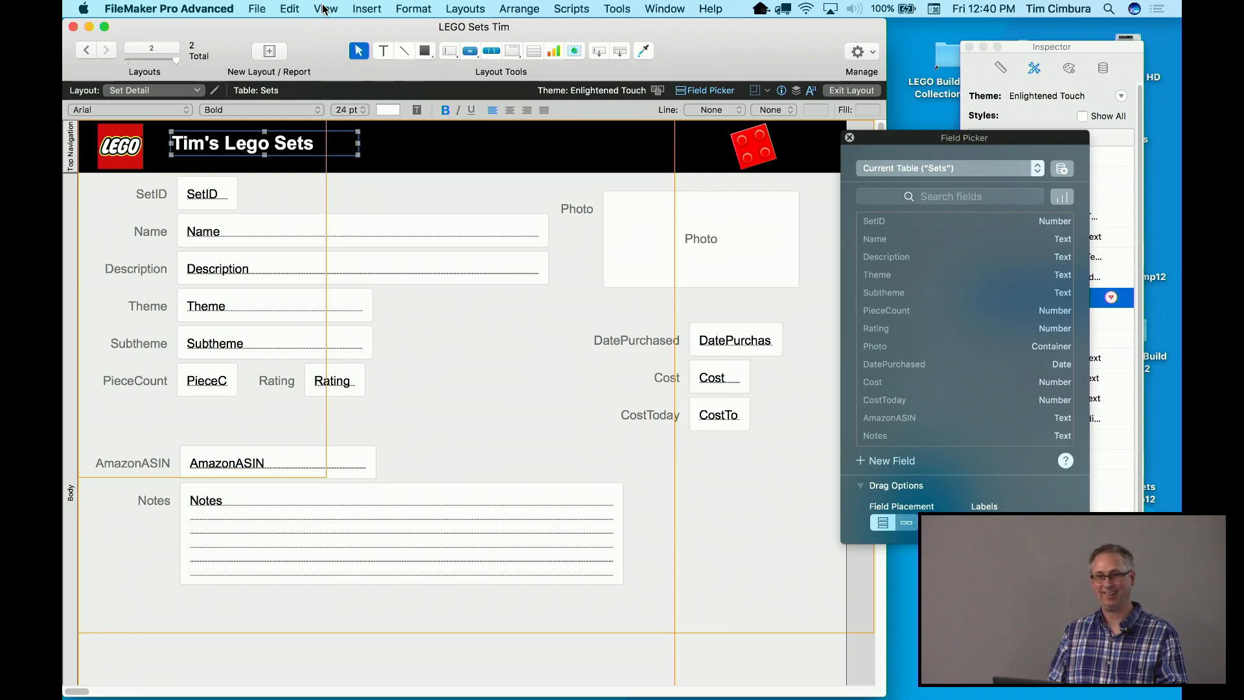
pyautogui.click(259, 7)
# Define a new Number field called SetNumber in the Sets table and close Manage Database
pyautogui.click(262, 7)
pyautogui.click(262, 6)
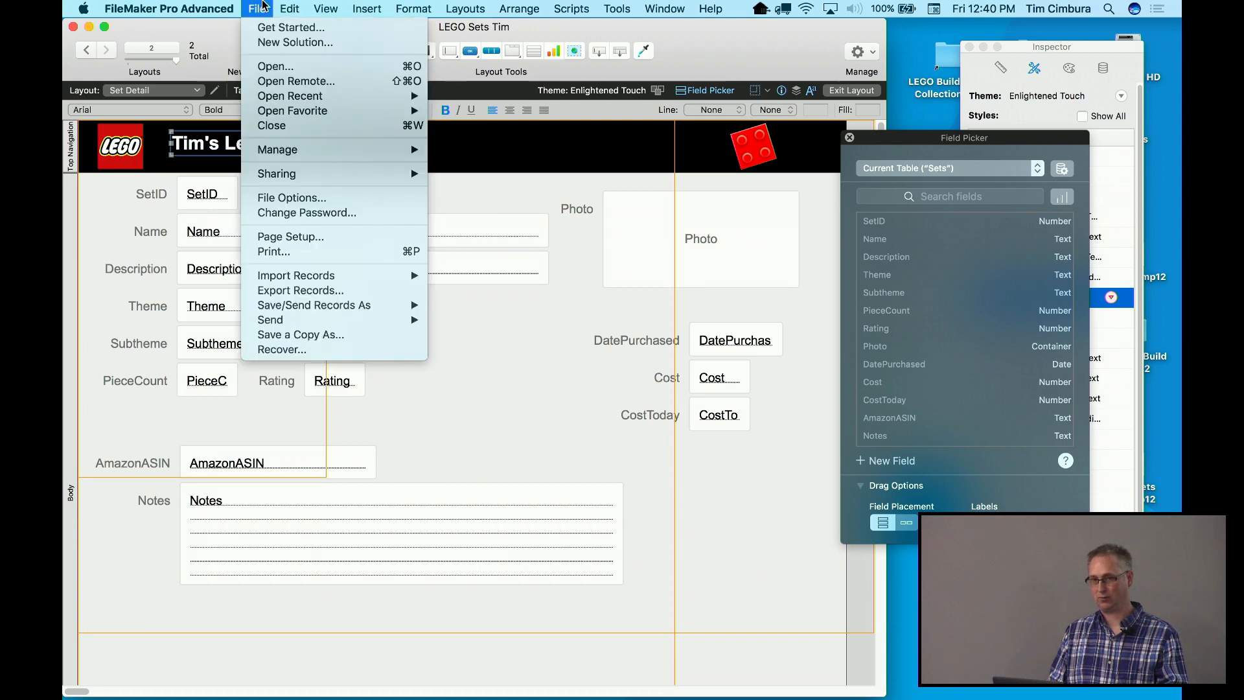
pyautogui.moveTo(389, 149)
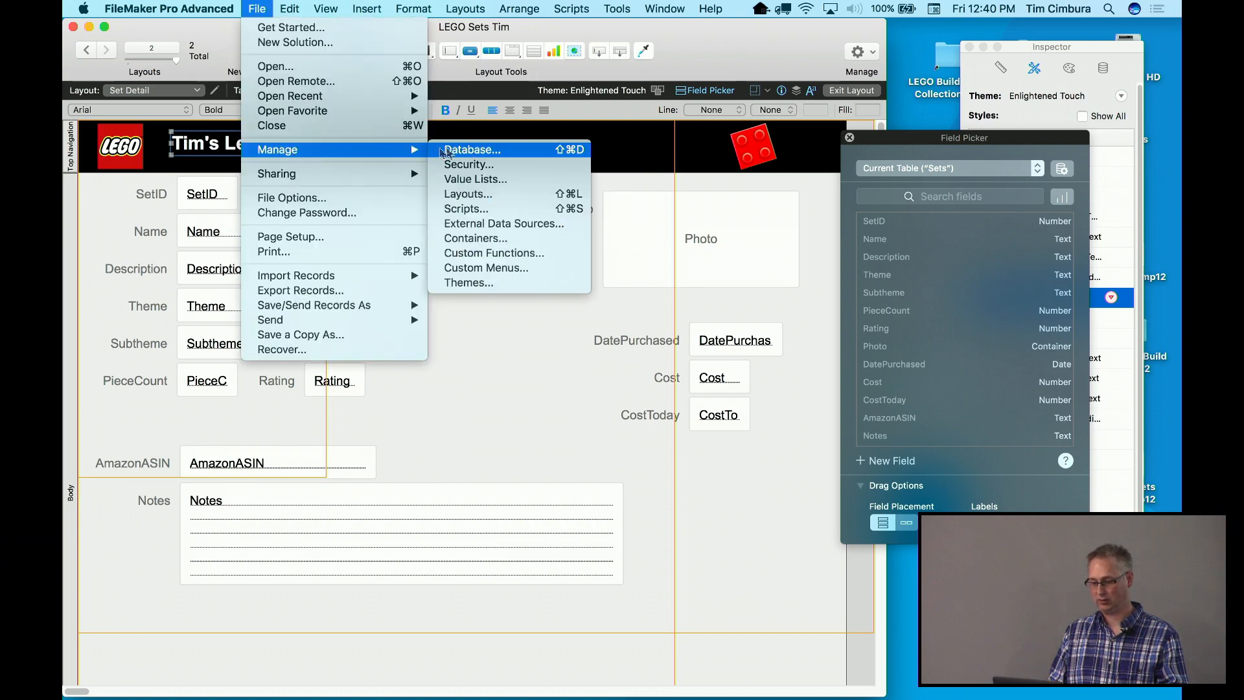
pyautogui.click(475, 153)
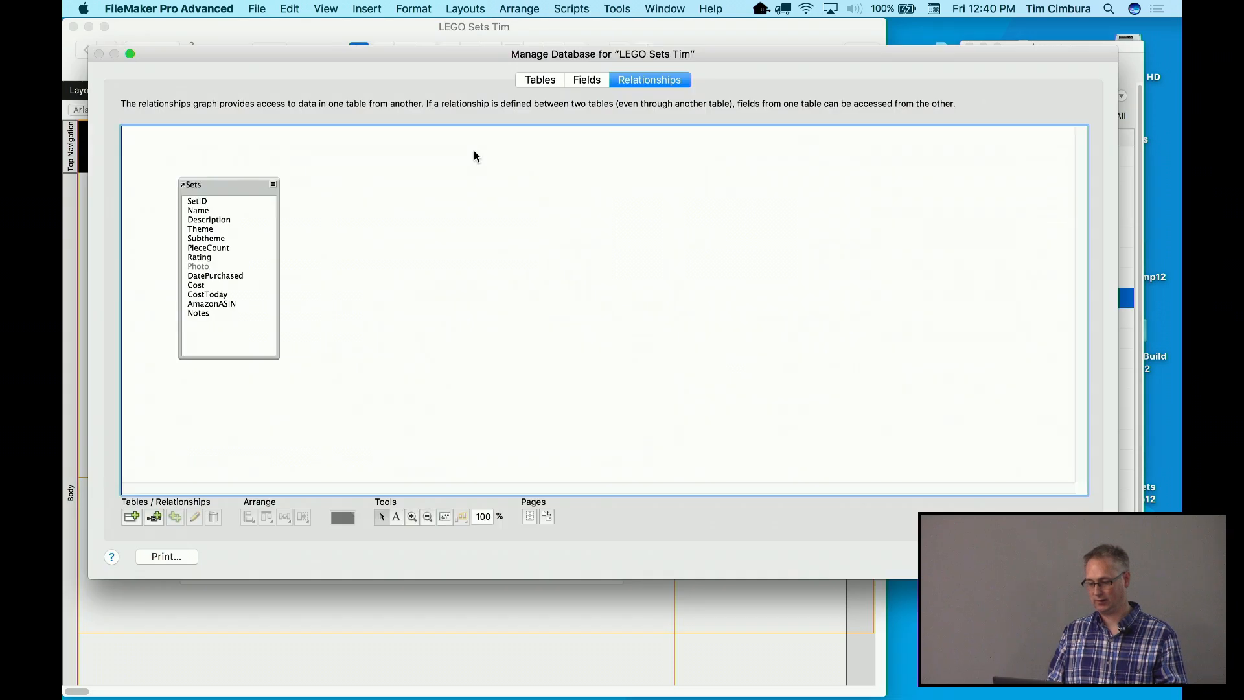
pyautogui.click(589, 79)
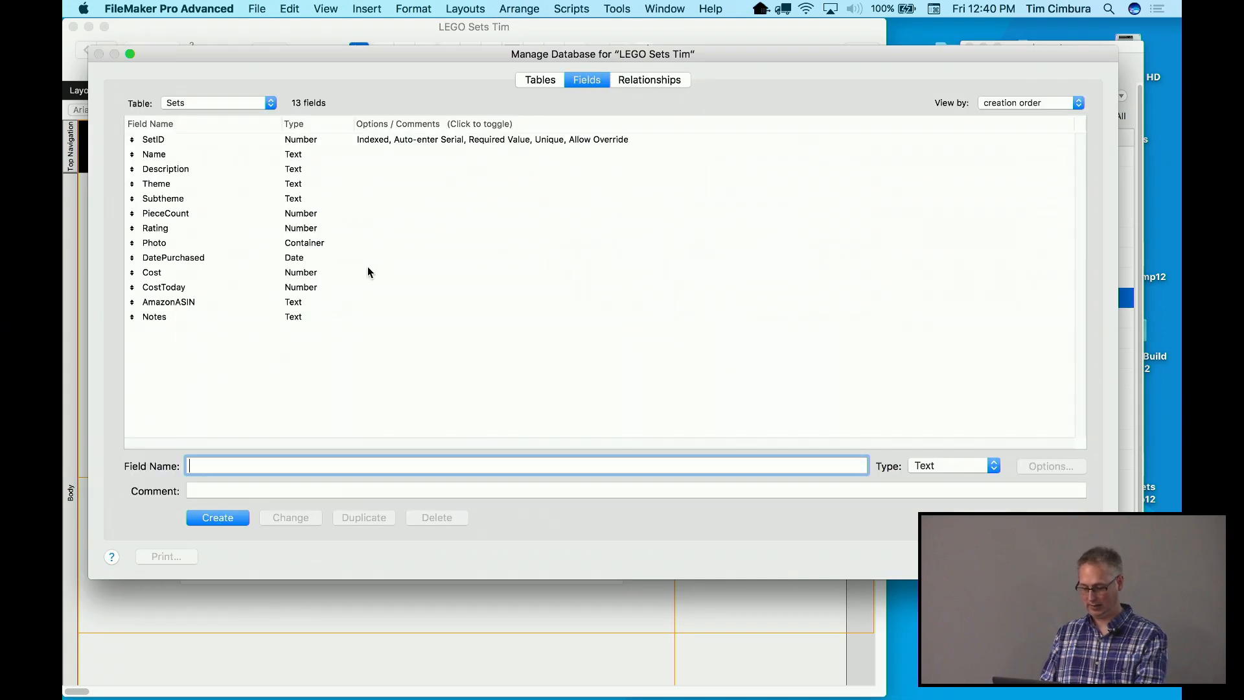
pyautogui.write('SetNumber')
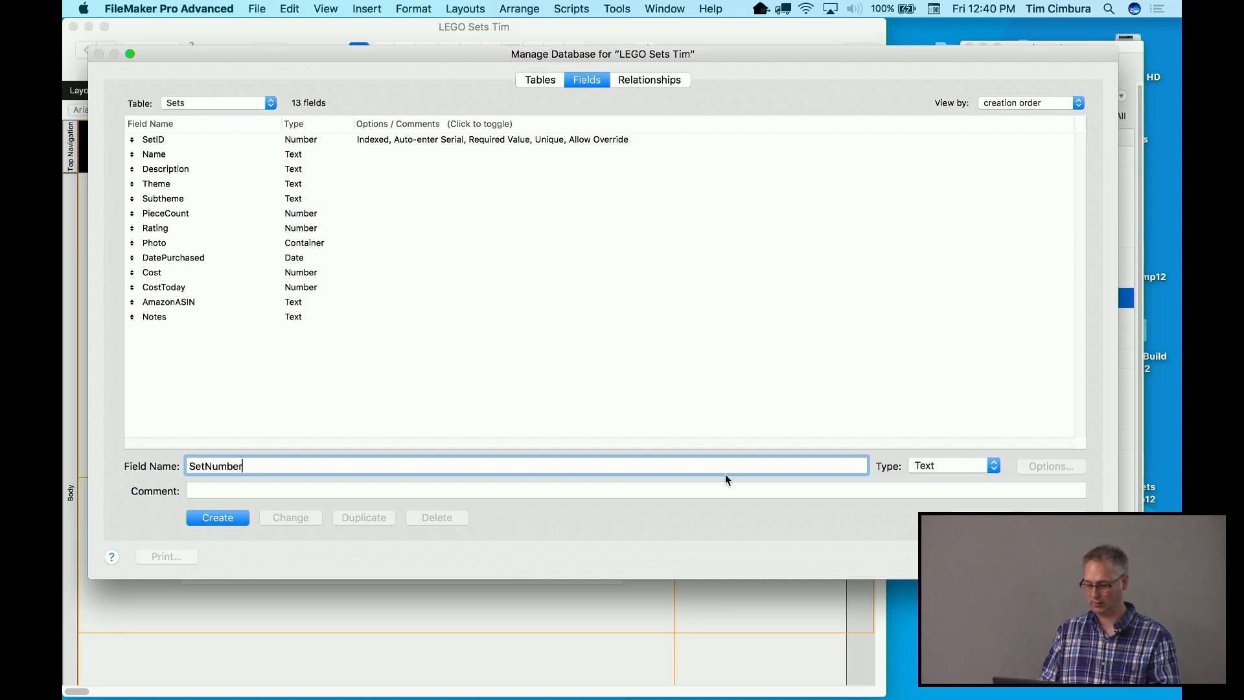
pyautogui.click(934, 467)
pyautogui.click(931, 479)
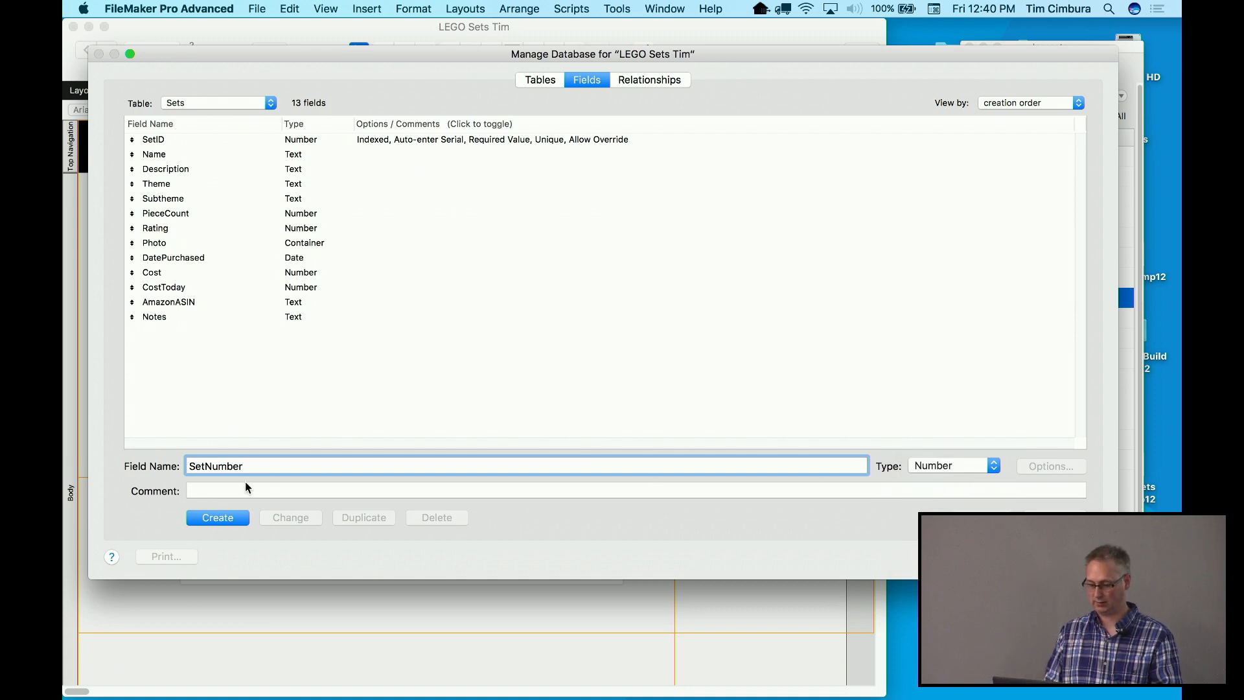
pyautogui.click(226, 518)
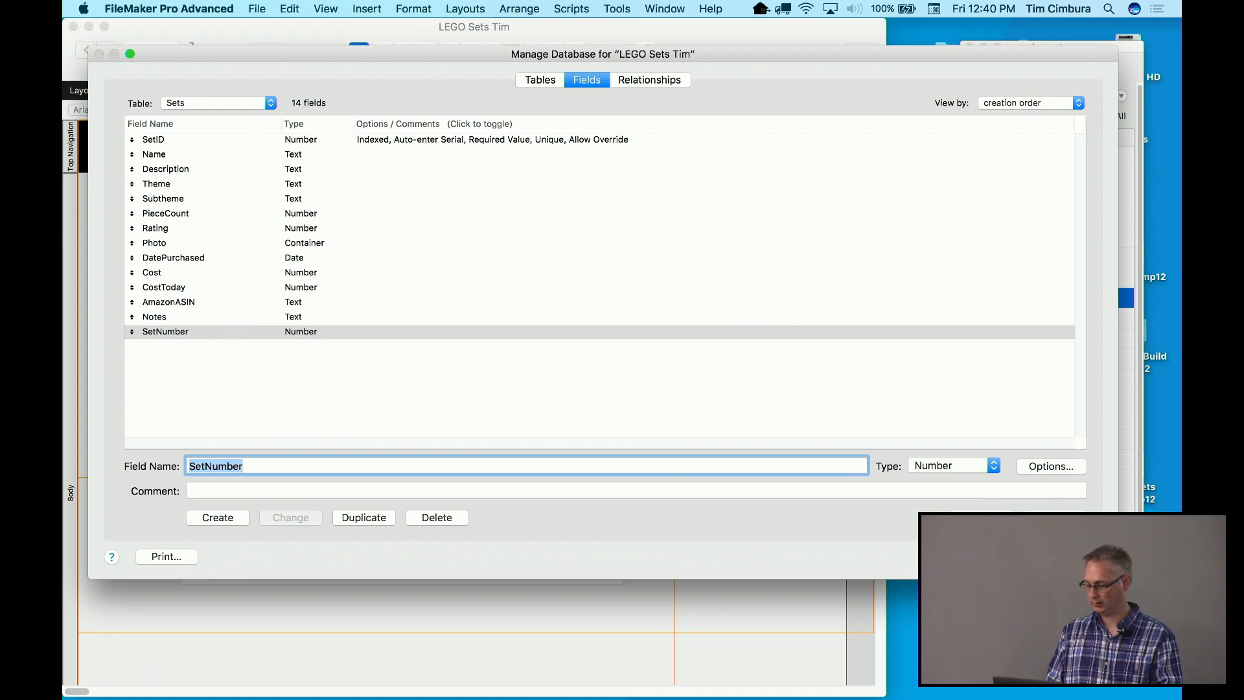
pyautogui.press('Return')
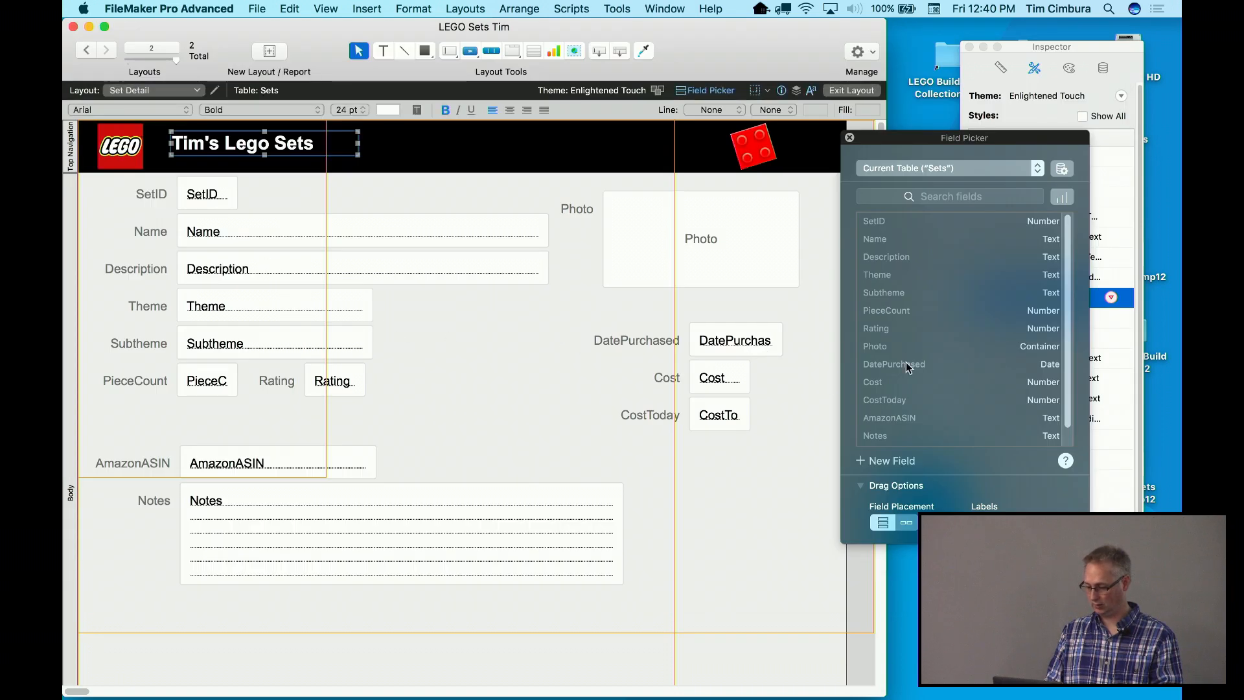
# Drag SetNumber with its label from the Field Picker onto the layout beside Theme
pyautogui.scroll(-1, 906, 364)
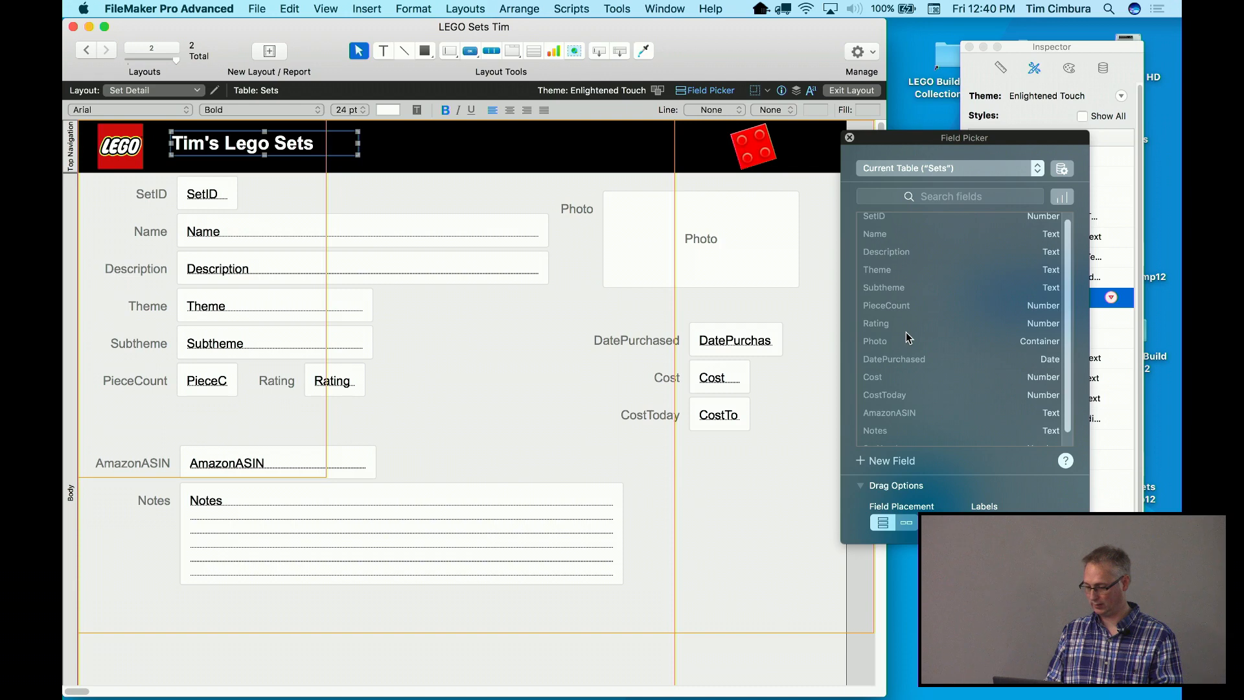
pyautogui.scroll(-2, 906, 329)
pyautogui.click(888, 434)
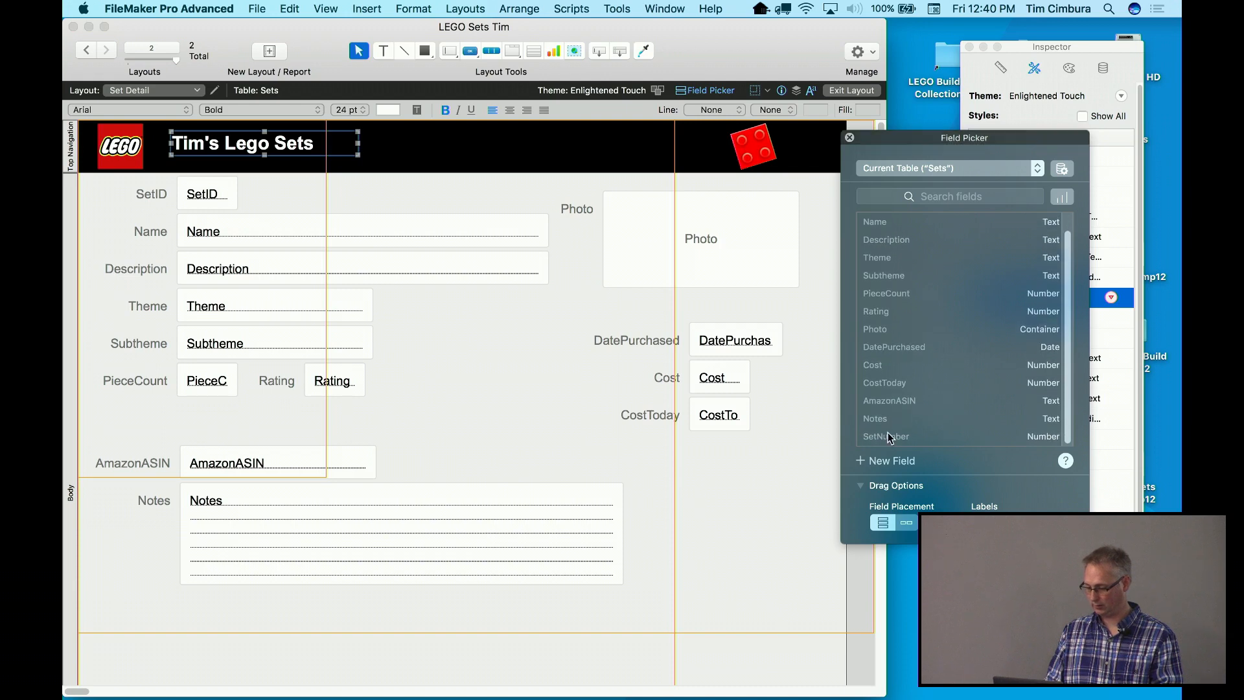
pyautogui.moveTo(888, 437); pyautogui.dragTo(515, 315)
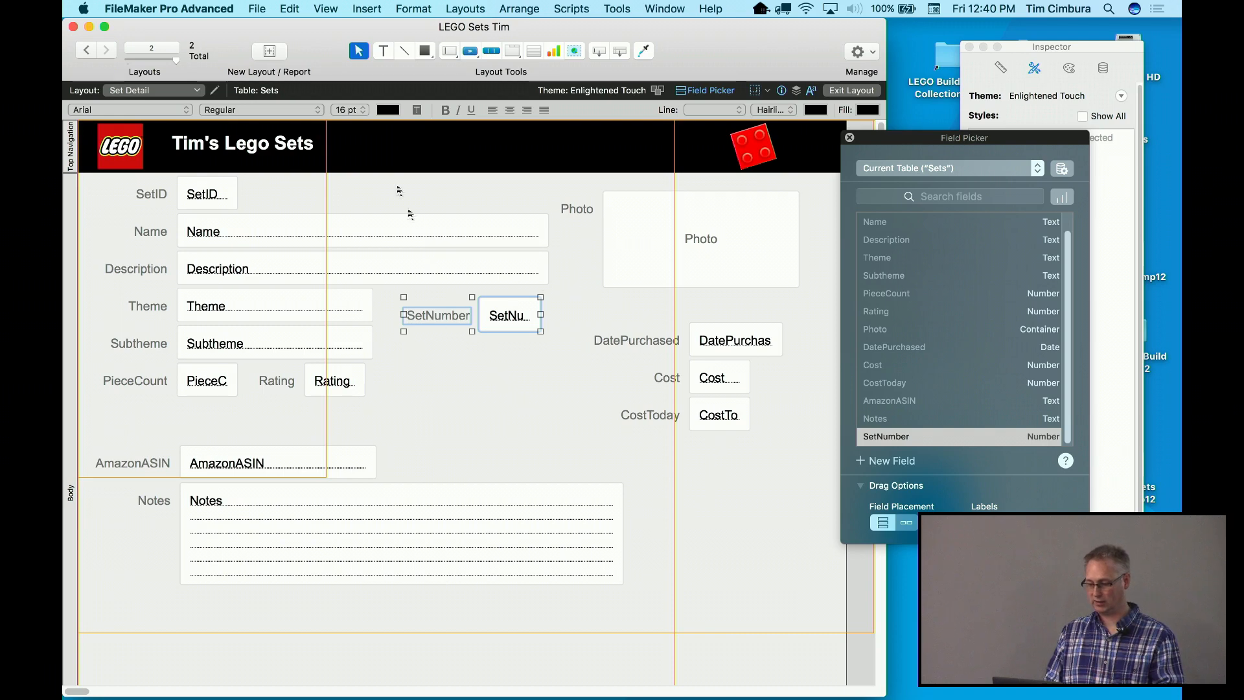
pyautogui.click(326, 8)
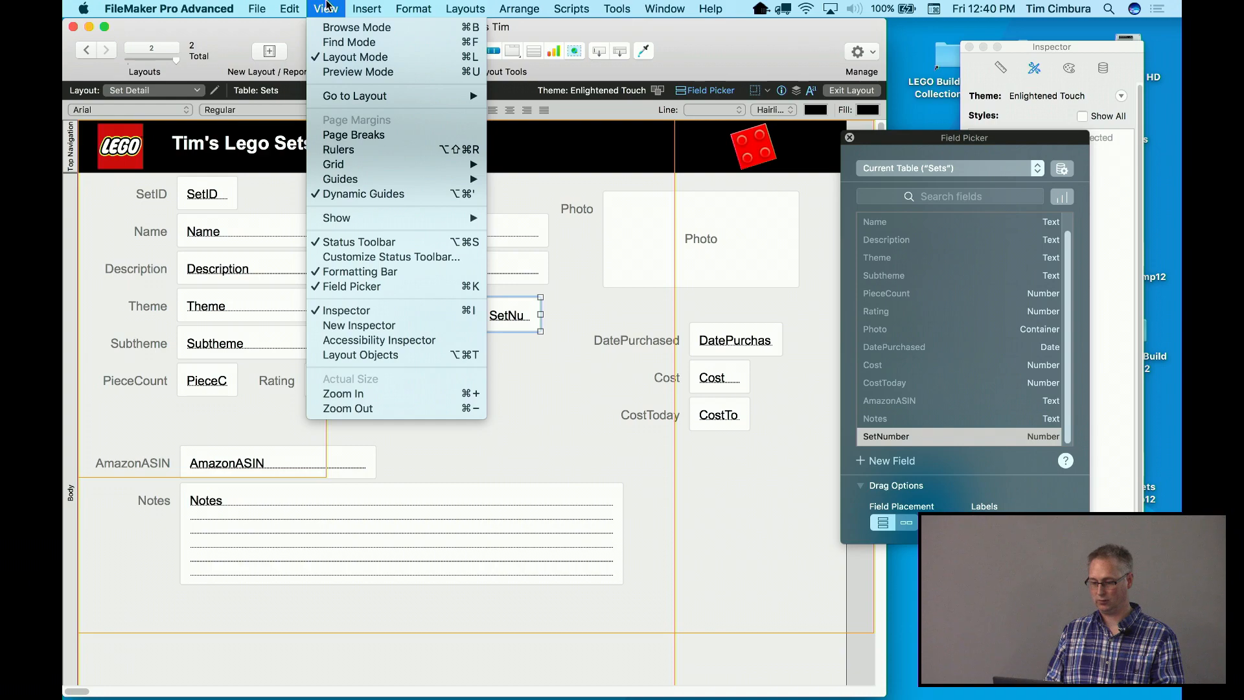
# Switch to Browse mode and test the empty SetNumber, Theme and Subtheme fields on record 1
pyautogui.click(329, 27)
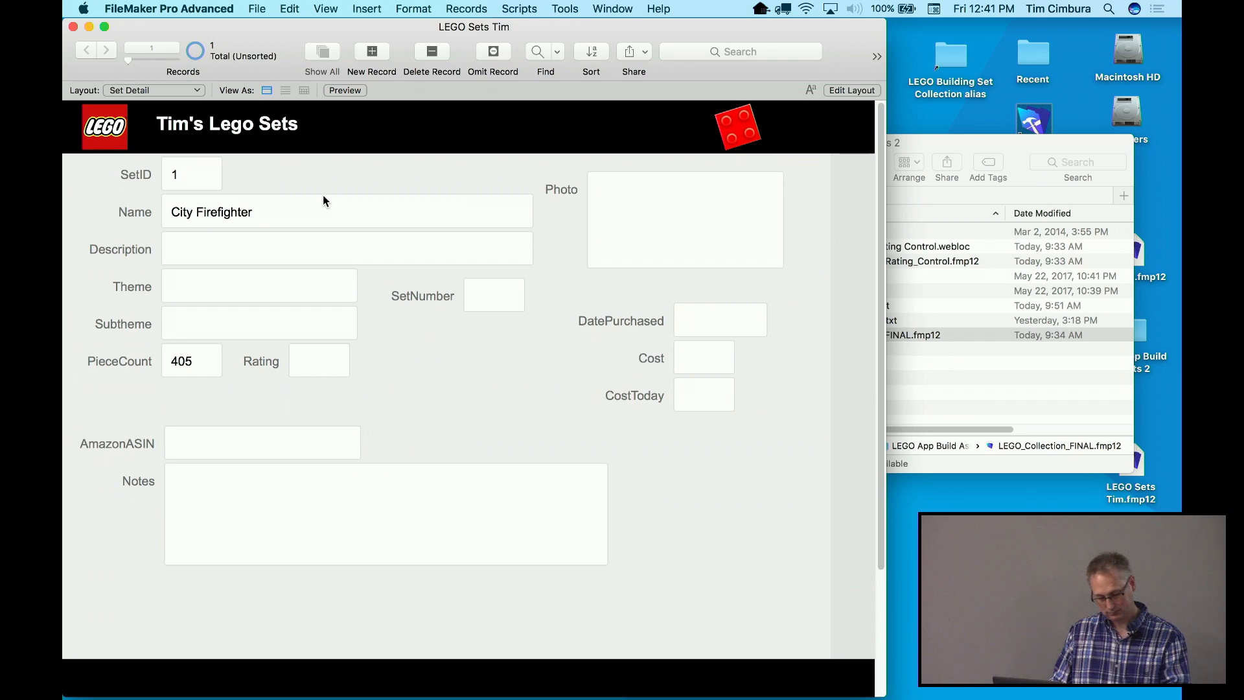
pyautogui.click(491, 294)
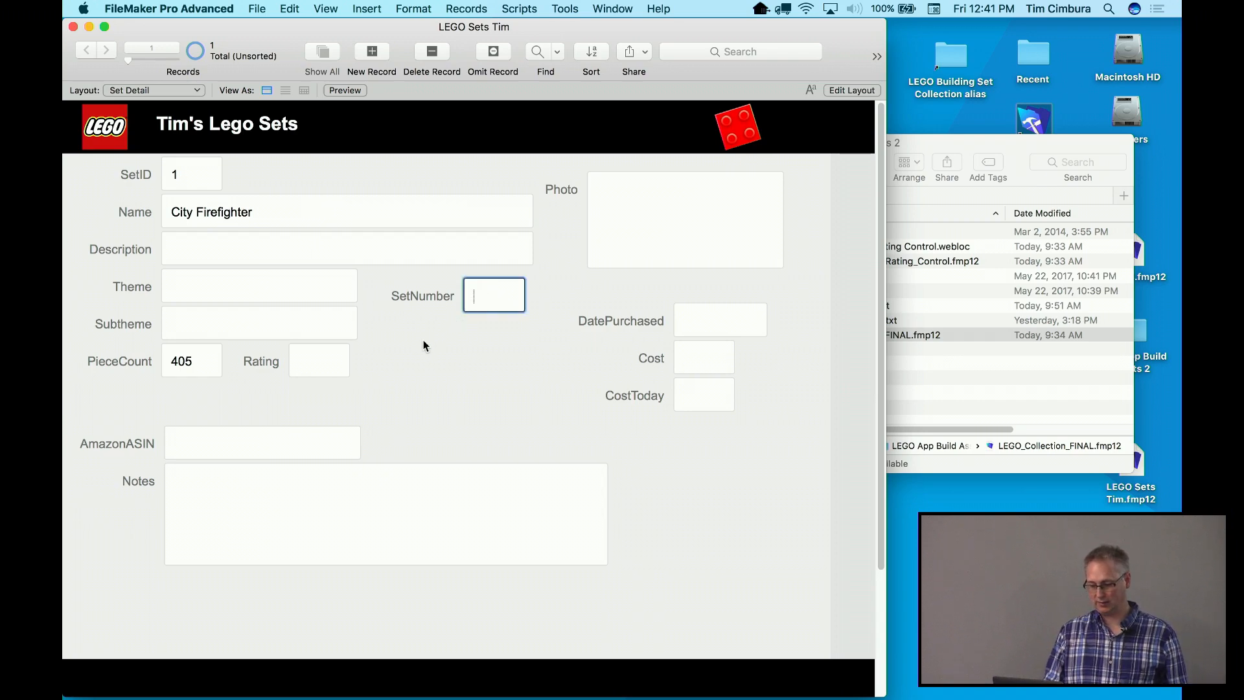
pyautogui.click(214, 286)
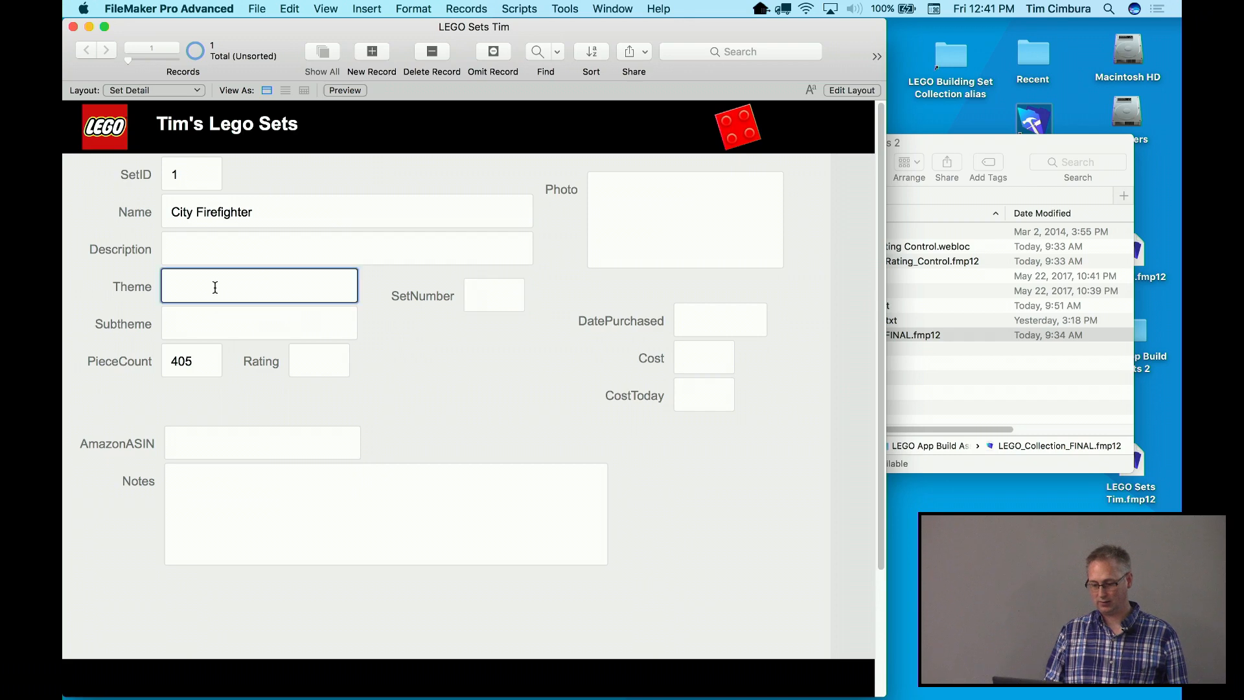
pyautogui.click(217, 320)
pyautogui.click(217, 289)
pyautogui.click(212, 336)
pyautogui.click(214, 272)
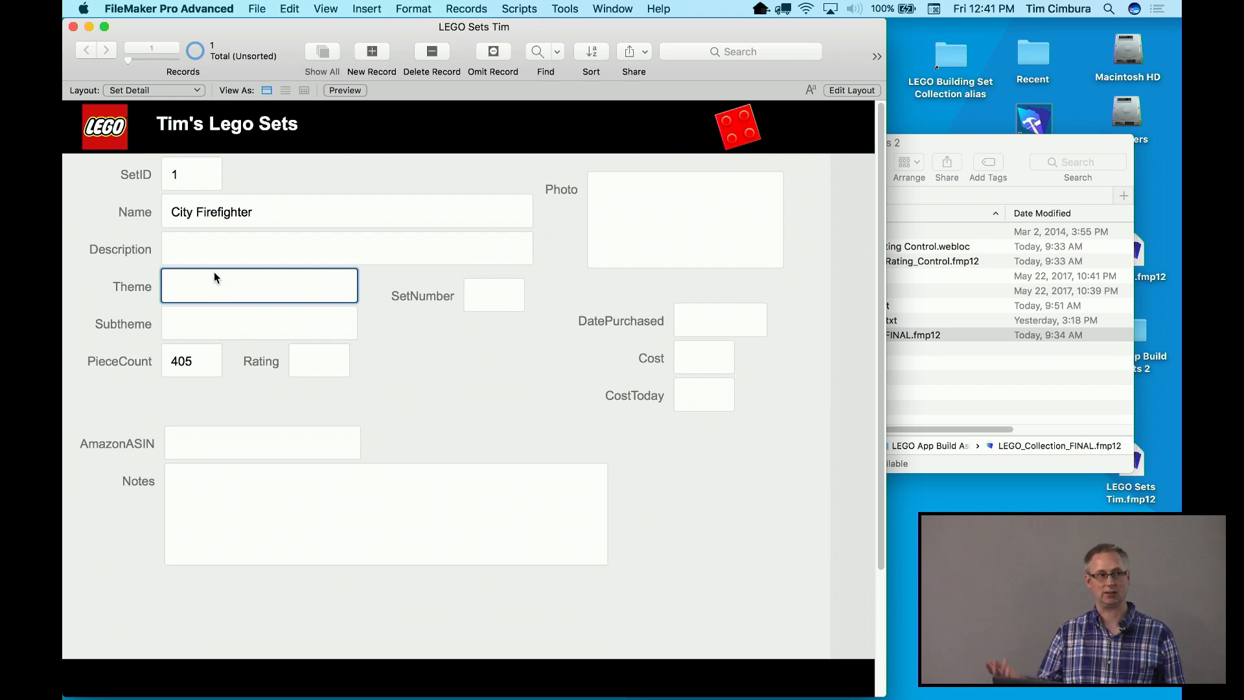
pyautogui.click(123, 241)
pyautogui.click(247, 7)
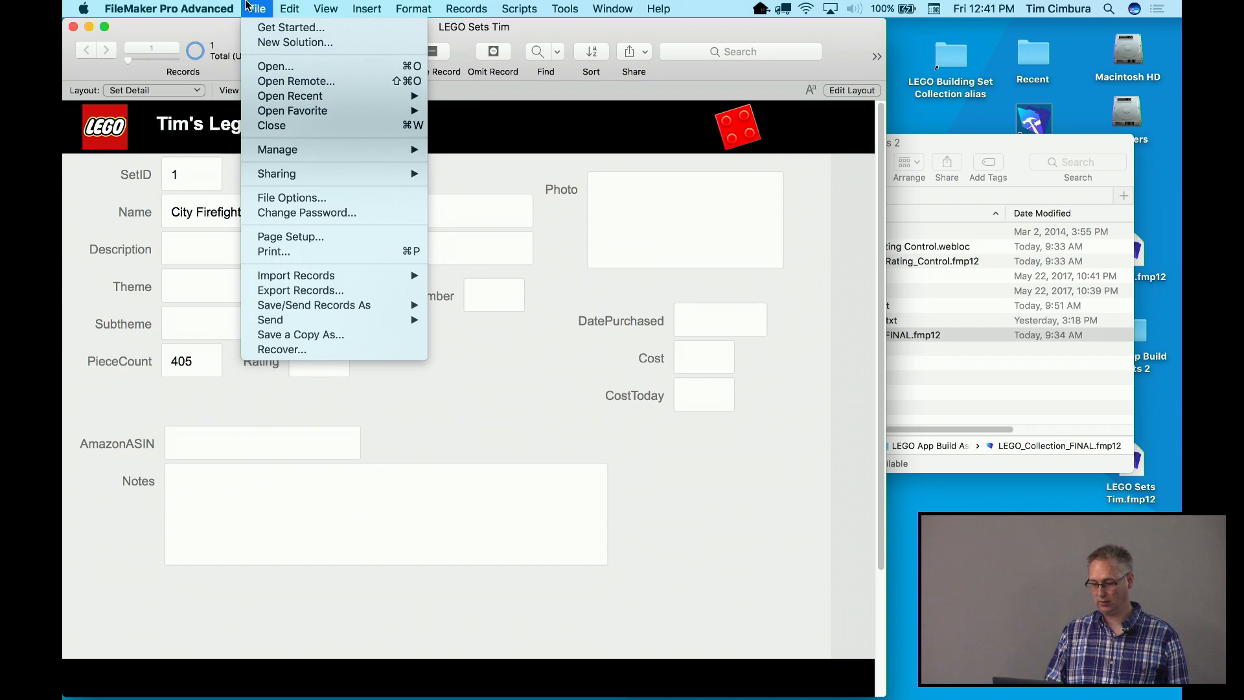
# Start a new value list named Themes in Manage Value Lists
pyautogui.moveTo(267, 156)
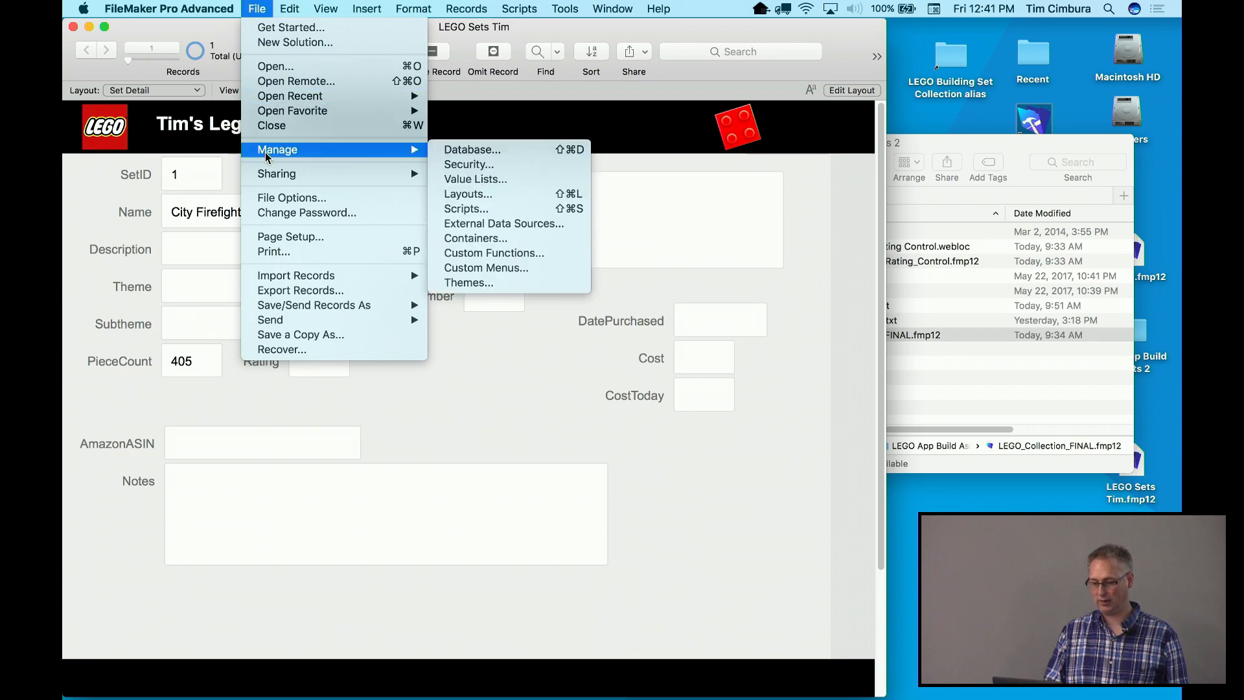
pyautogui.click(475, 180)
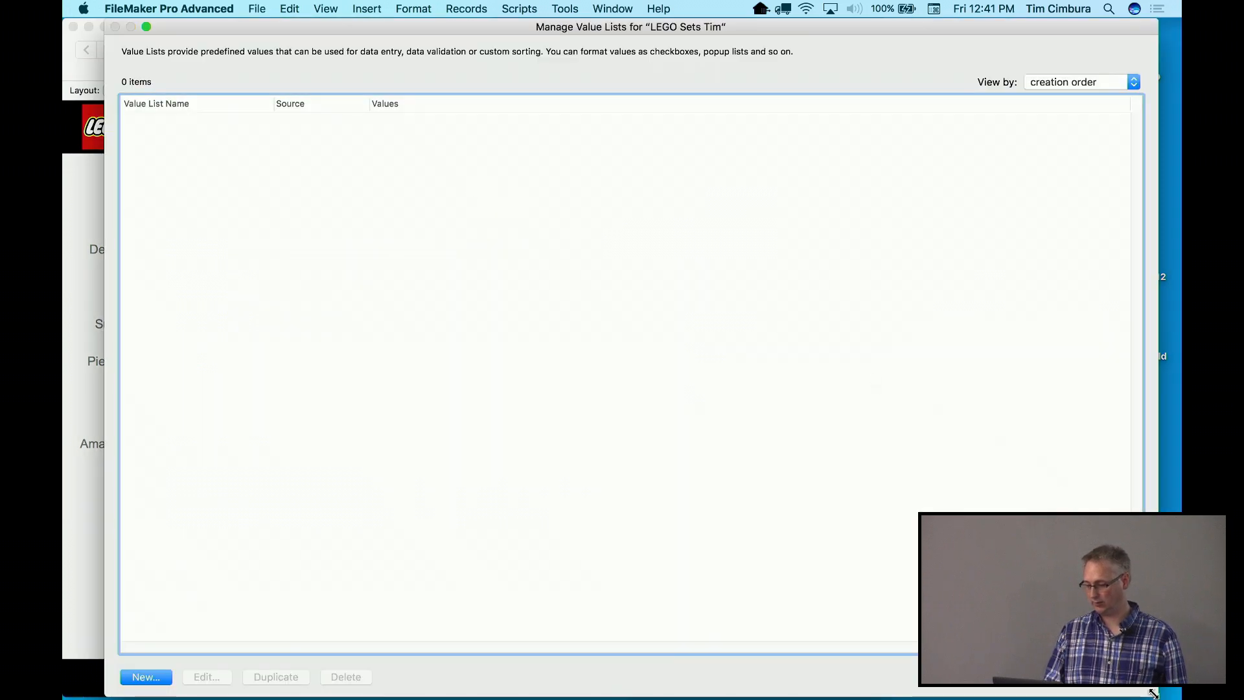
pyautogui.moveTo(1156, 695); pyautogui.dragTo(906, 527)
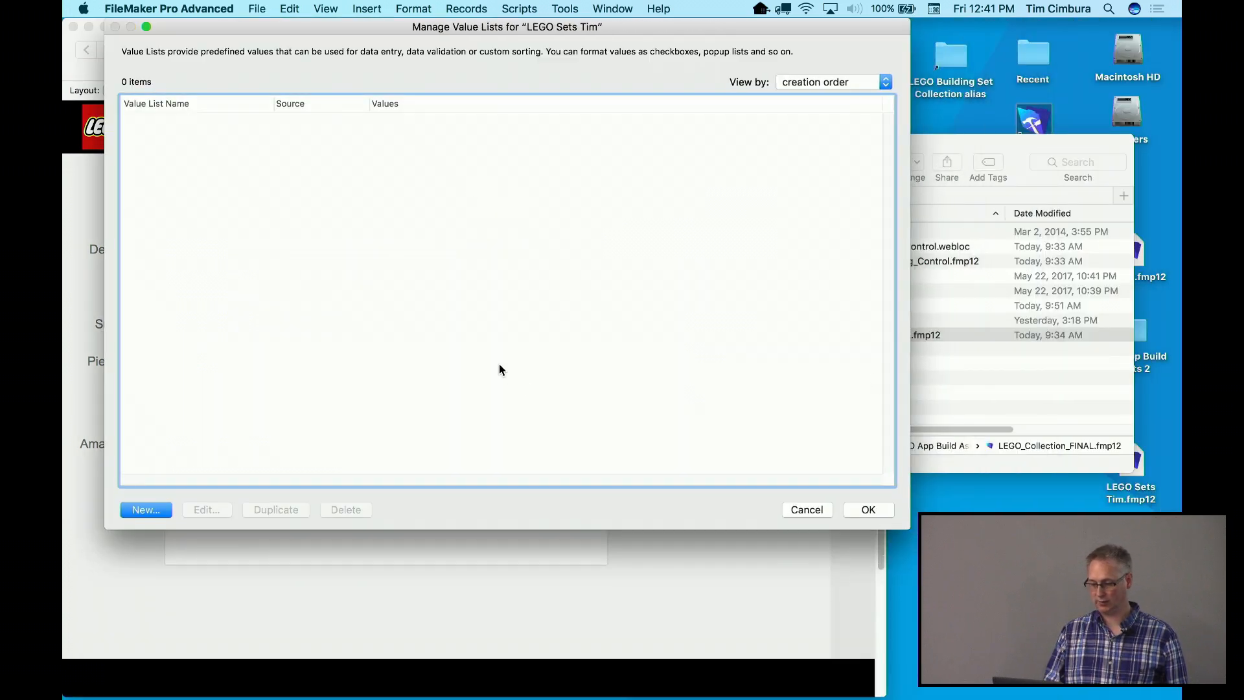
pyautogui.click(149, 510)
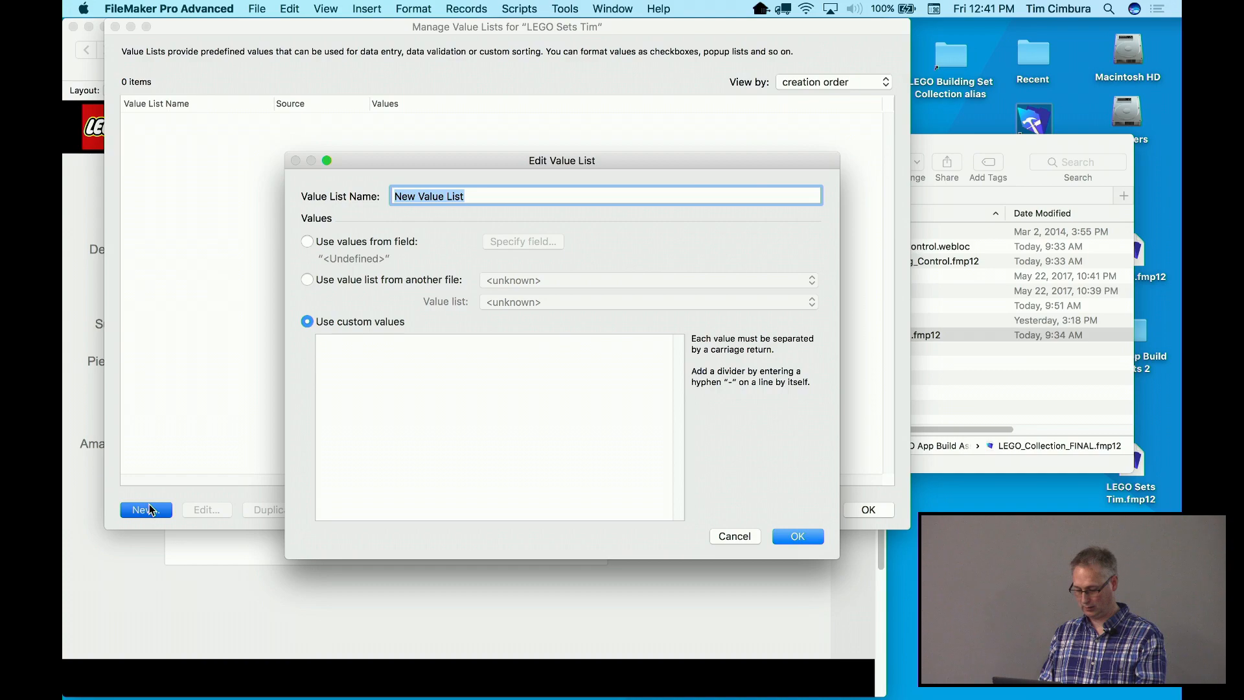
pyautogui.write('Themes')
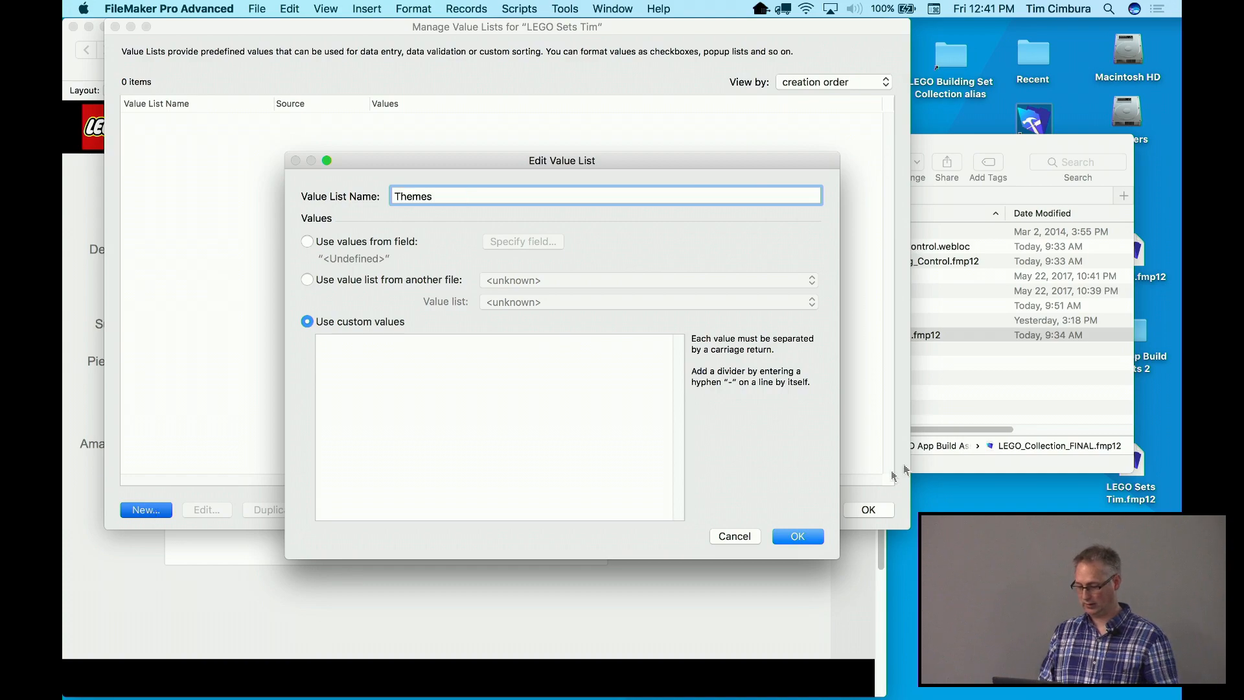
# Paste the theme names Architecture through Technic from LEGO Value Lists.txt as custom values and save
pyautogui.click(991, 376)
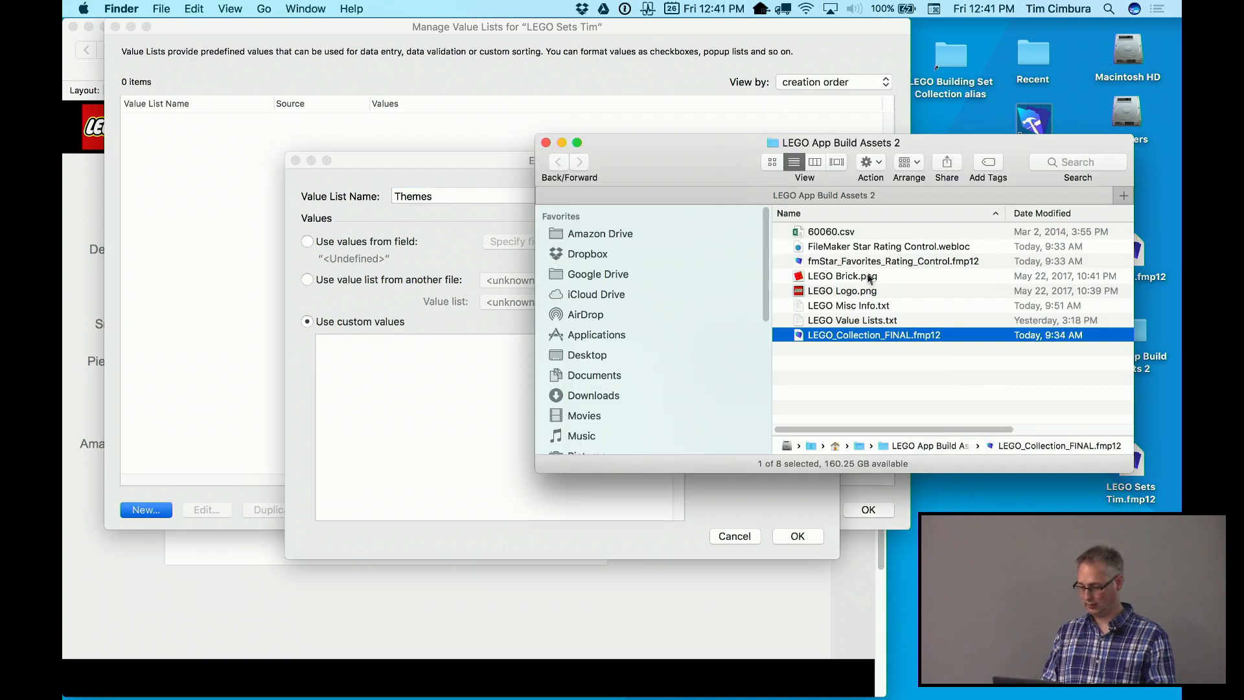
pyautogui.doubleClick(848, 322)
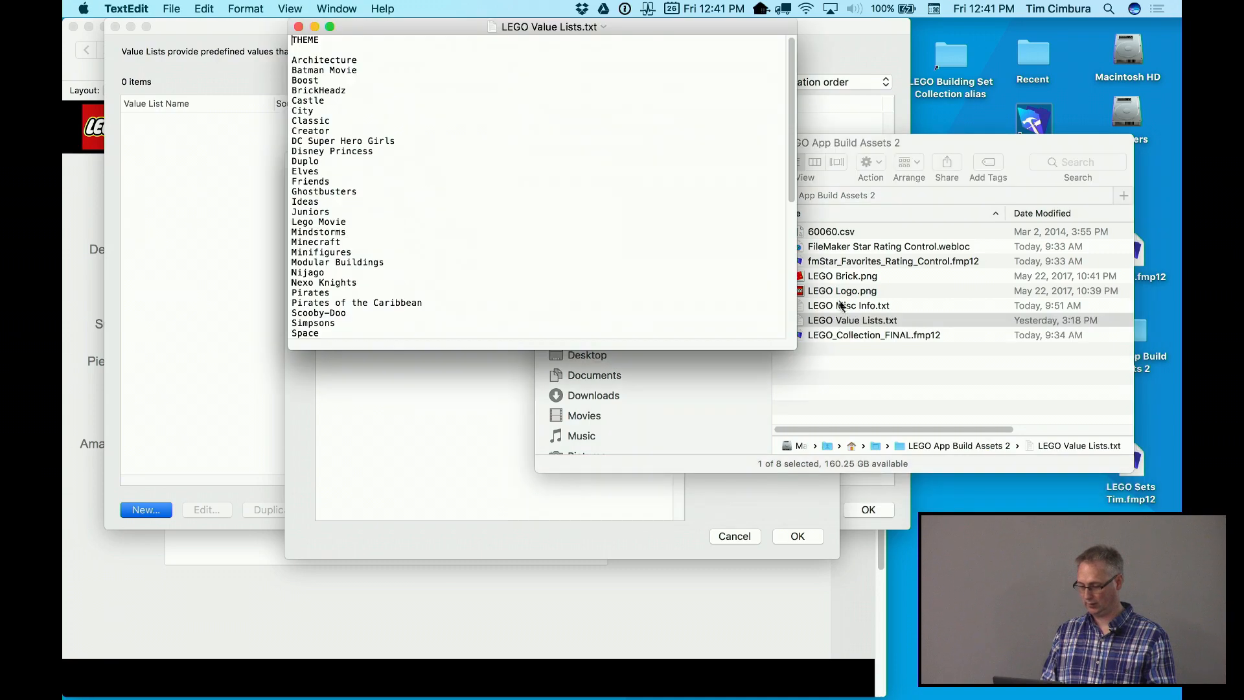
pyautogui.moveTo(456, 33); pyautogui.dragTo(788, 37)
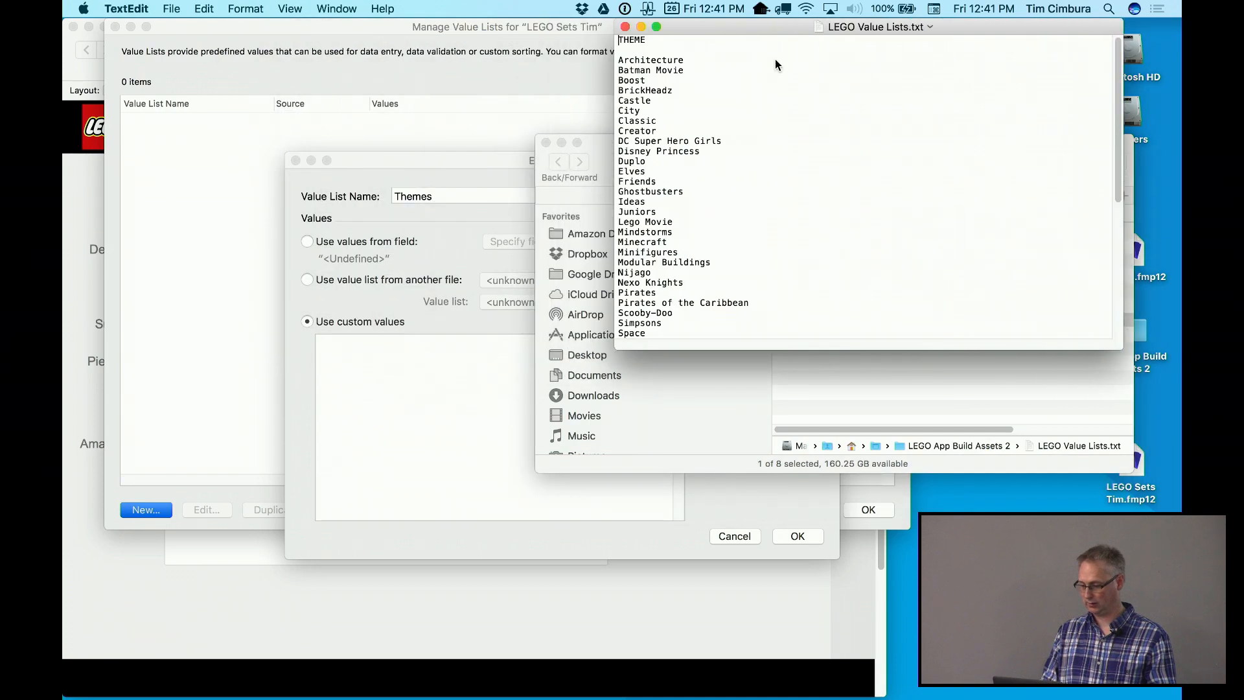
pyautogui.moveTo(1119, 347); pyautogui.dragTo(1102, 491)
pyautogui.moveTo(662, 374); pyautogui.dragTo(601, 63)
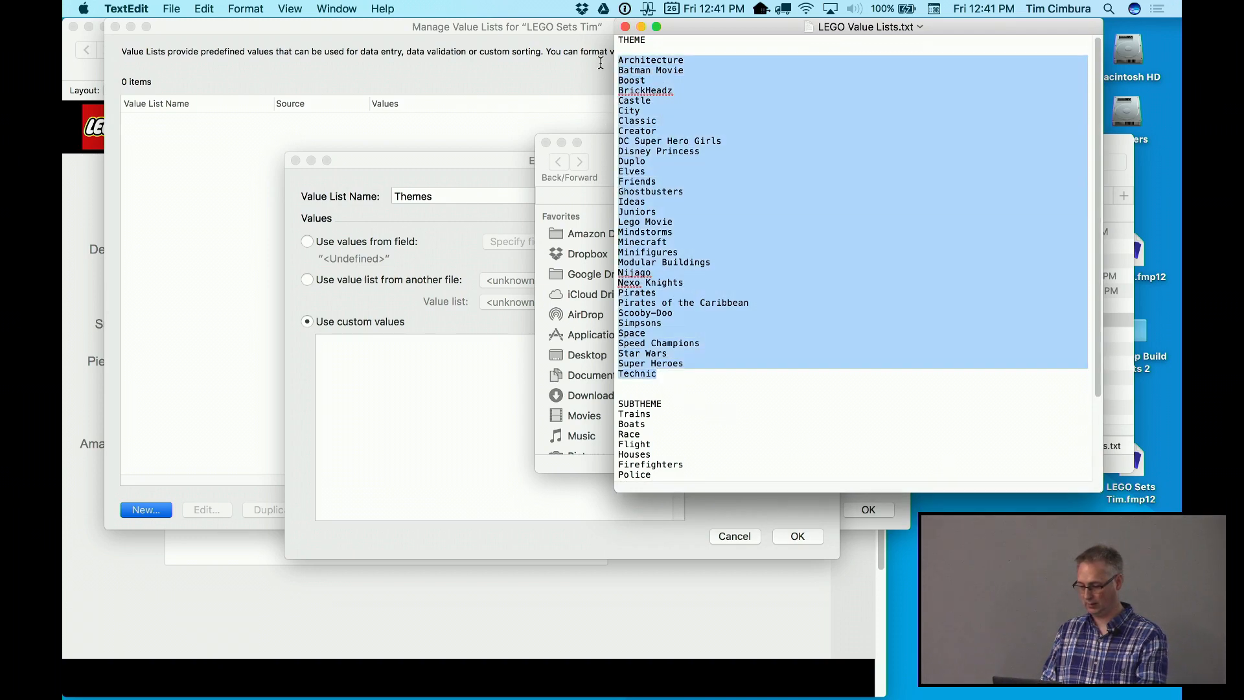
pyautogui.press('super+c')
pyautogui.click(356, 385)
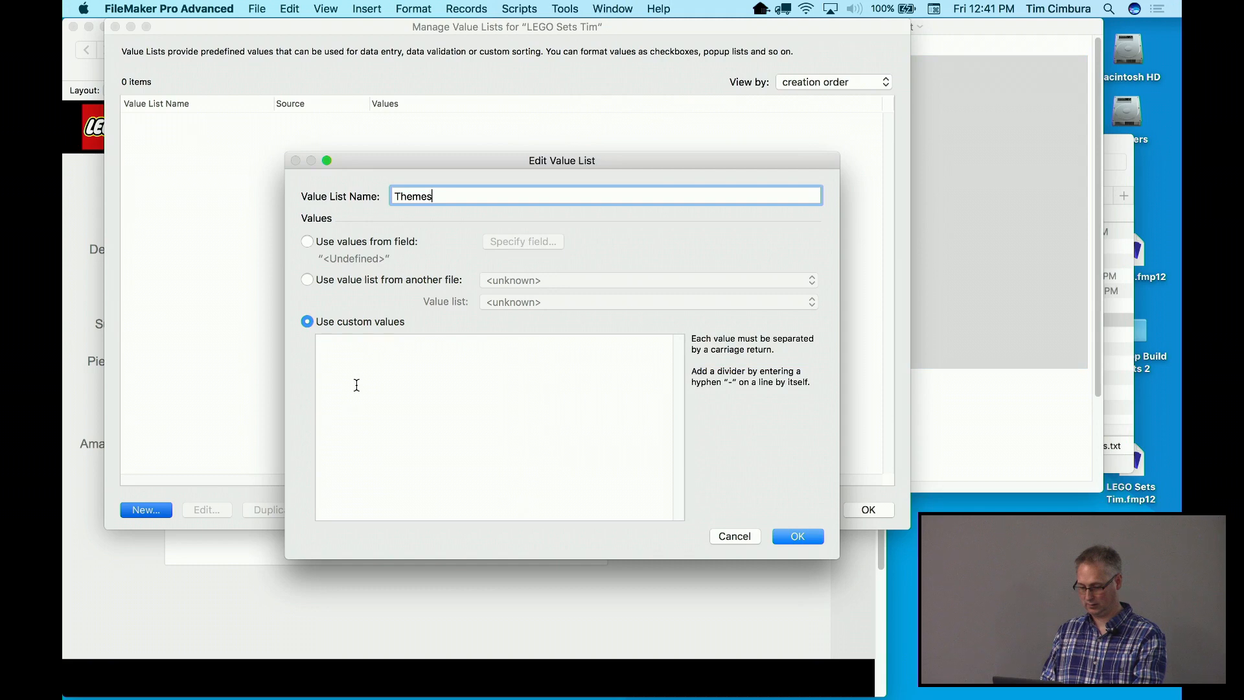
pyautogui.press('super+v')
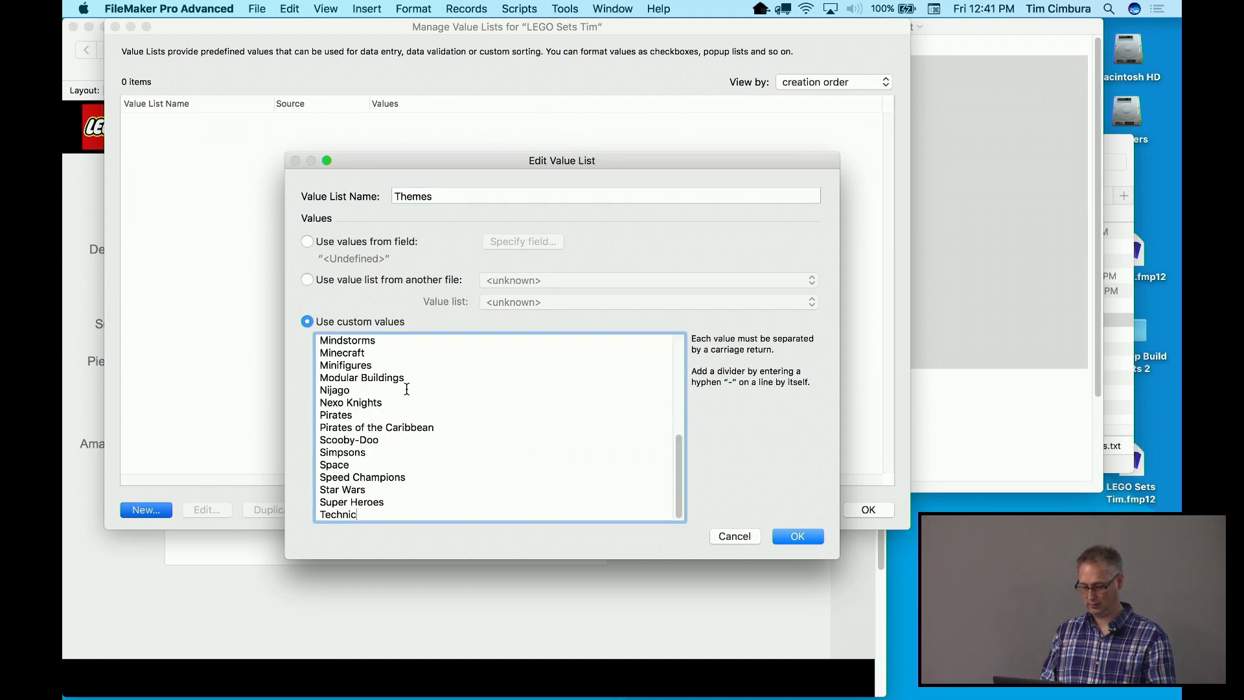
pyautogui.click(797, 536)
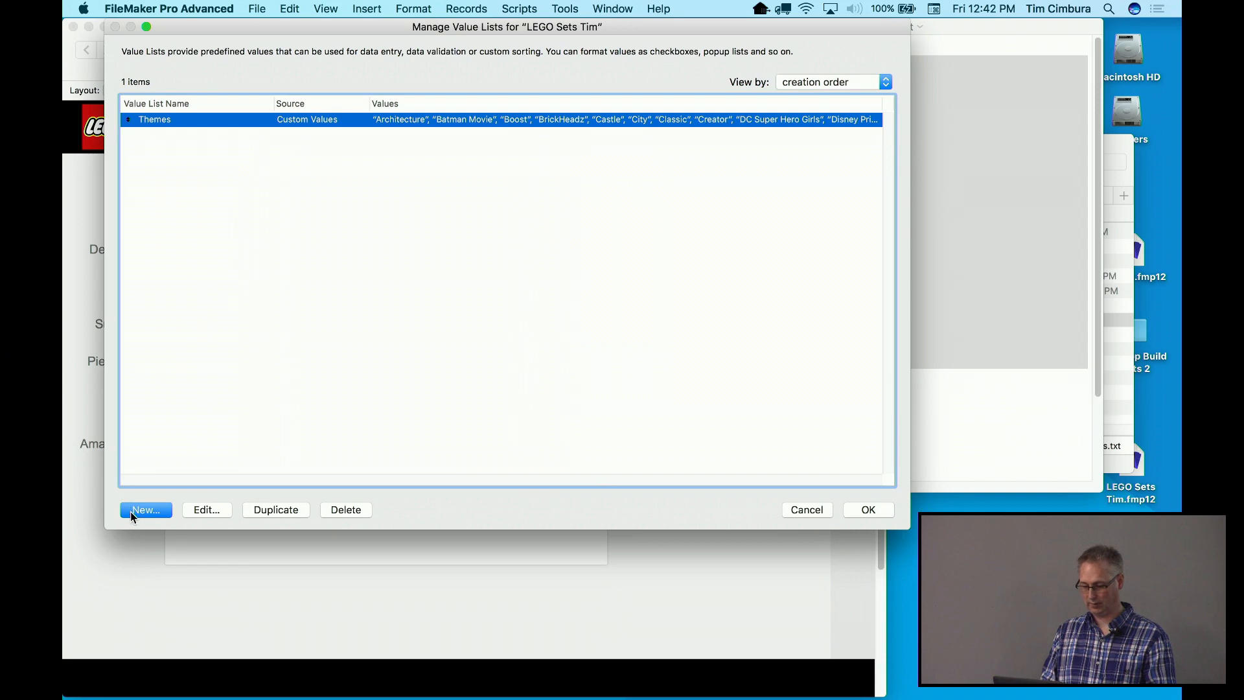
pyautogui.click(143, 509)
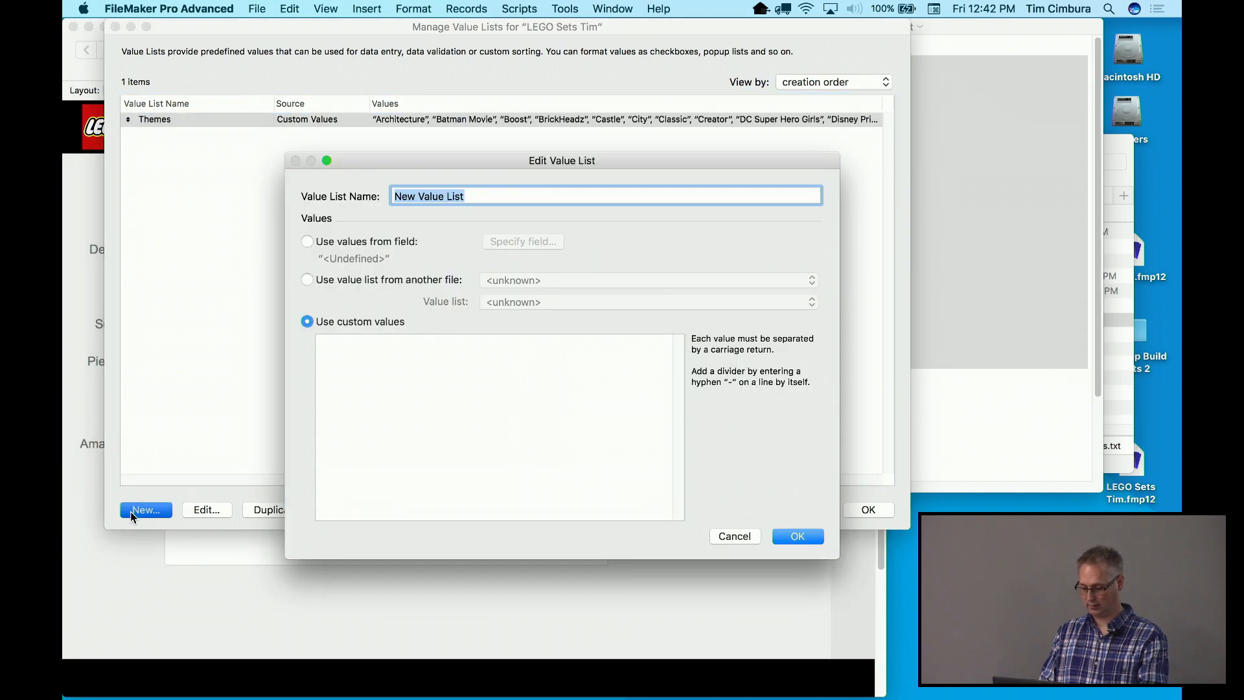
# Name the list Subthemes, paste subtheme names Trains through Marvel Universe as custom values, and save
pyautogui.write('Subthemes')
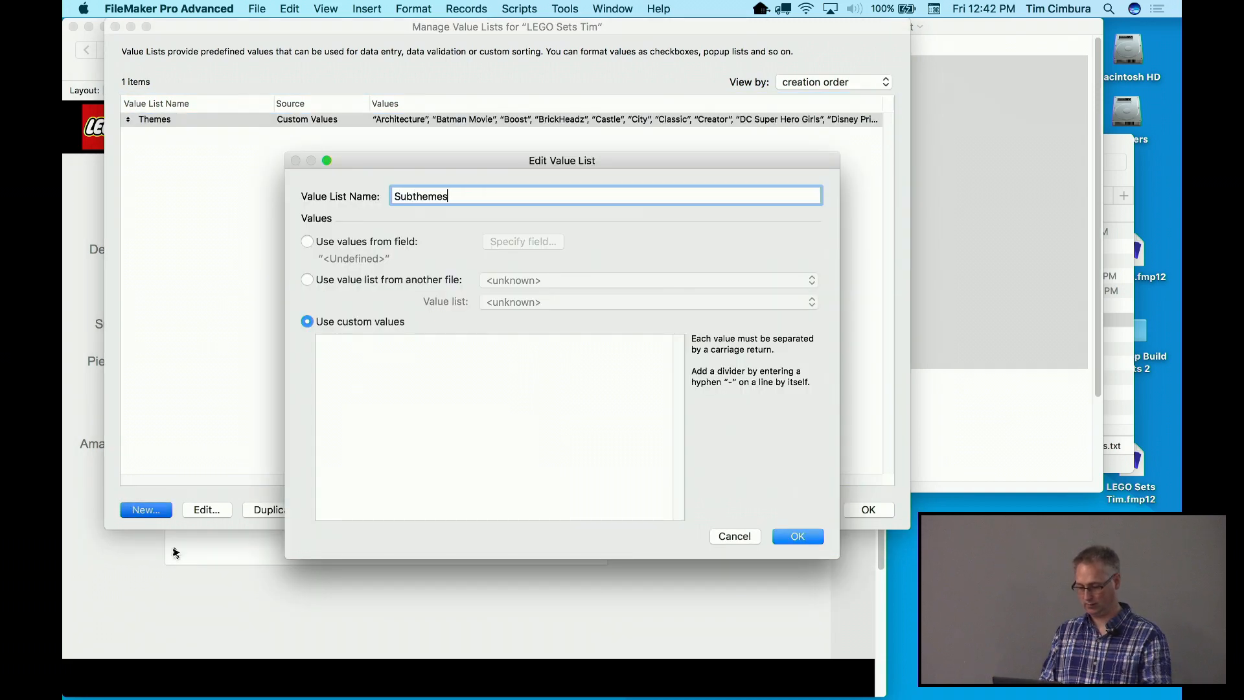
pyautogui.click(1040, 259)
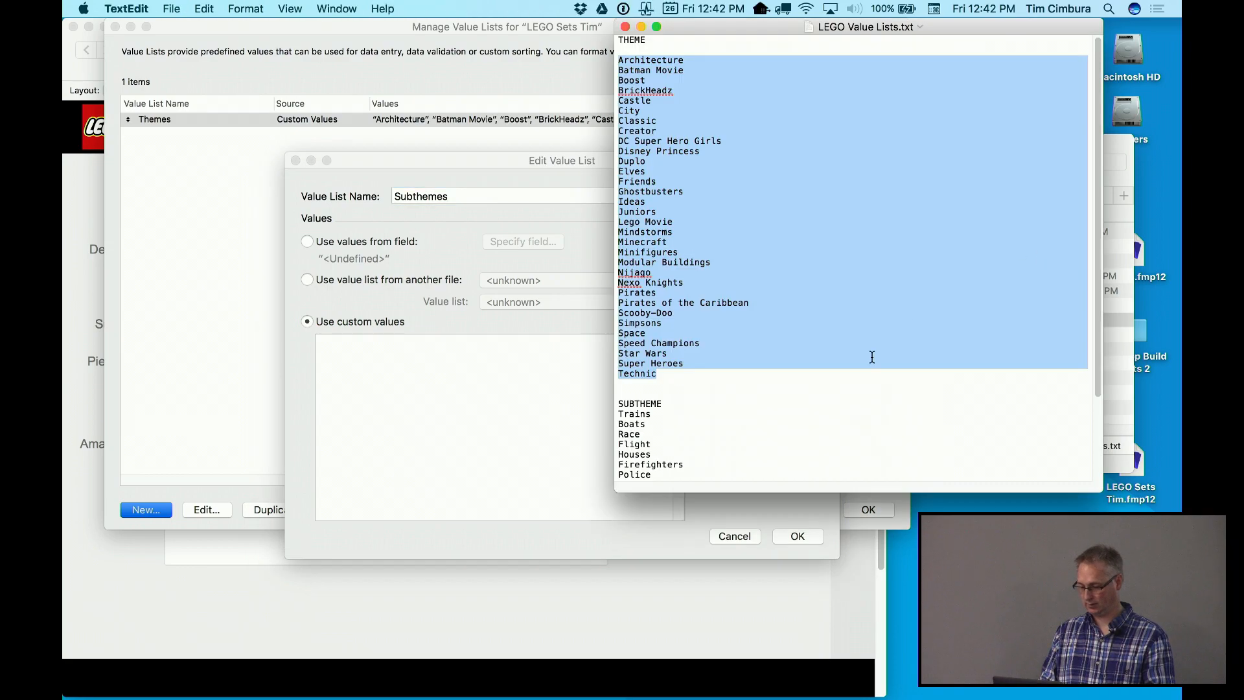
pyautogui.scroll(-5, 872, 357)
pyautogui.moveTo(713, 475); pyautogui.dragTo(607, 317)
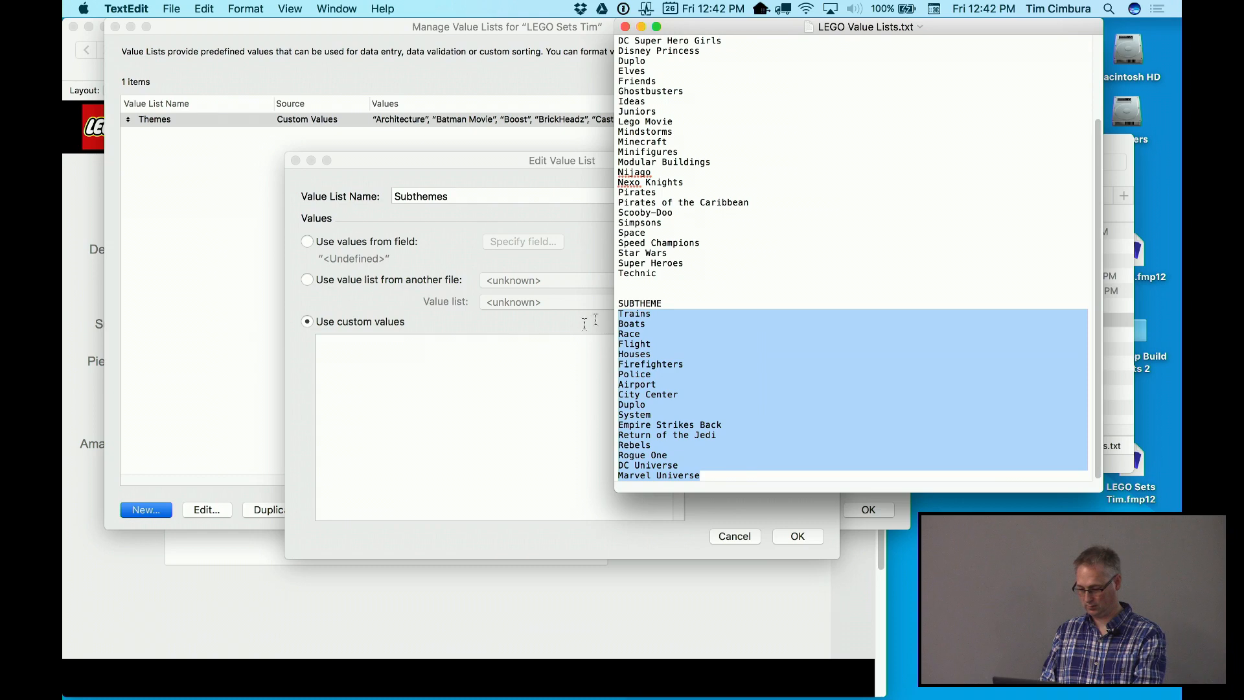
pyautogui.click(486, 363)
pyautogui.press('super+v')
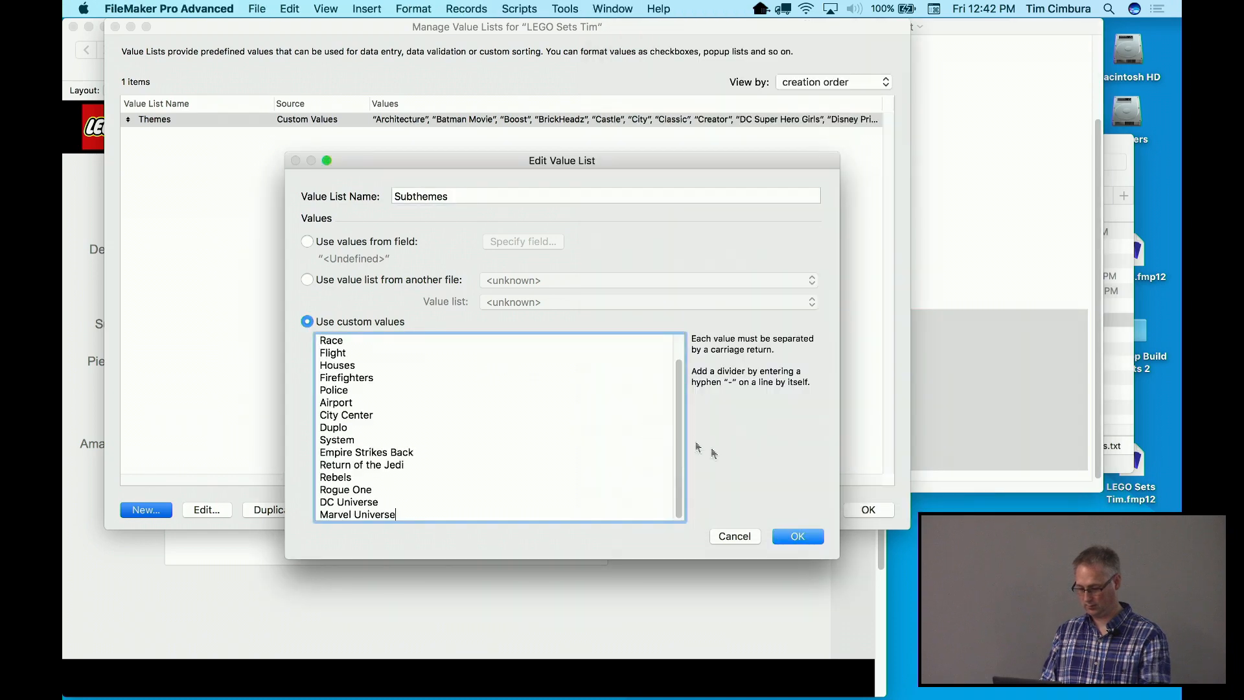
pyautogui.click(797, 537)
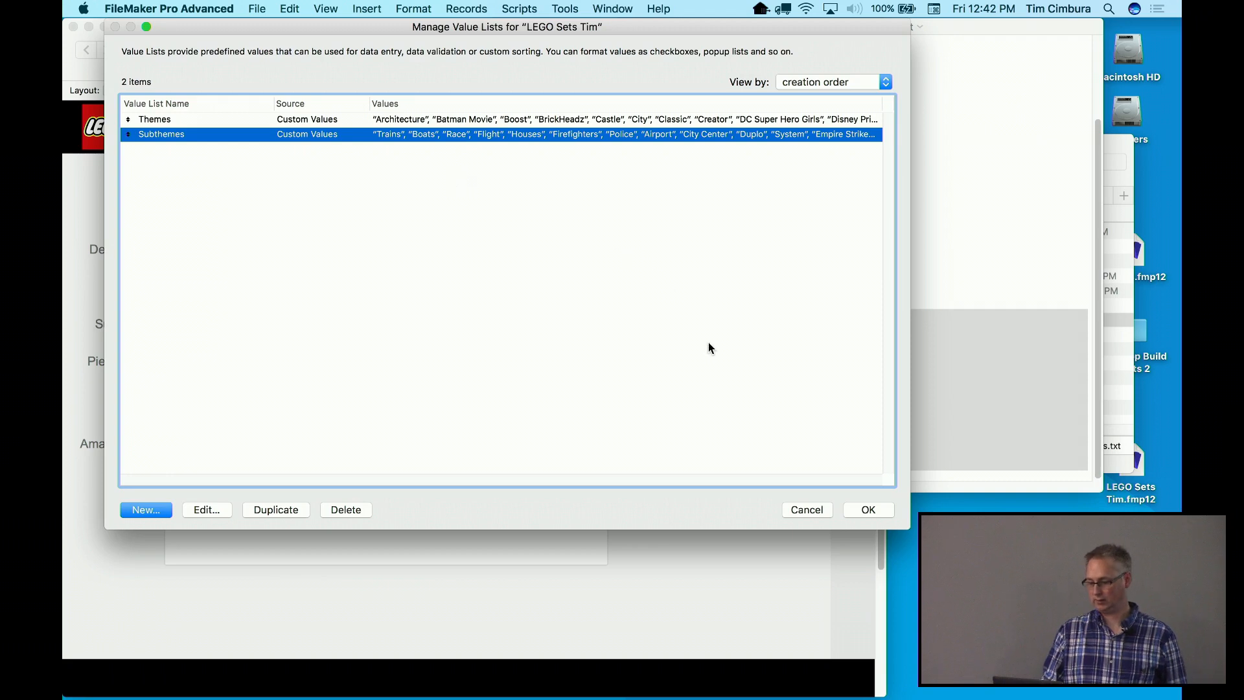
pyautogui.click(868, 509)
pyautogui.click(297, 294)
# Check the Theme and Subtheme fields, then switch the Set Detail layout to Layout mode
pyautogui.click(179, 326)
pyautogui.click(177, 283)
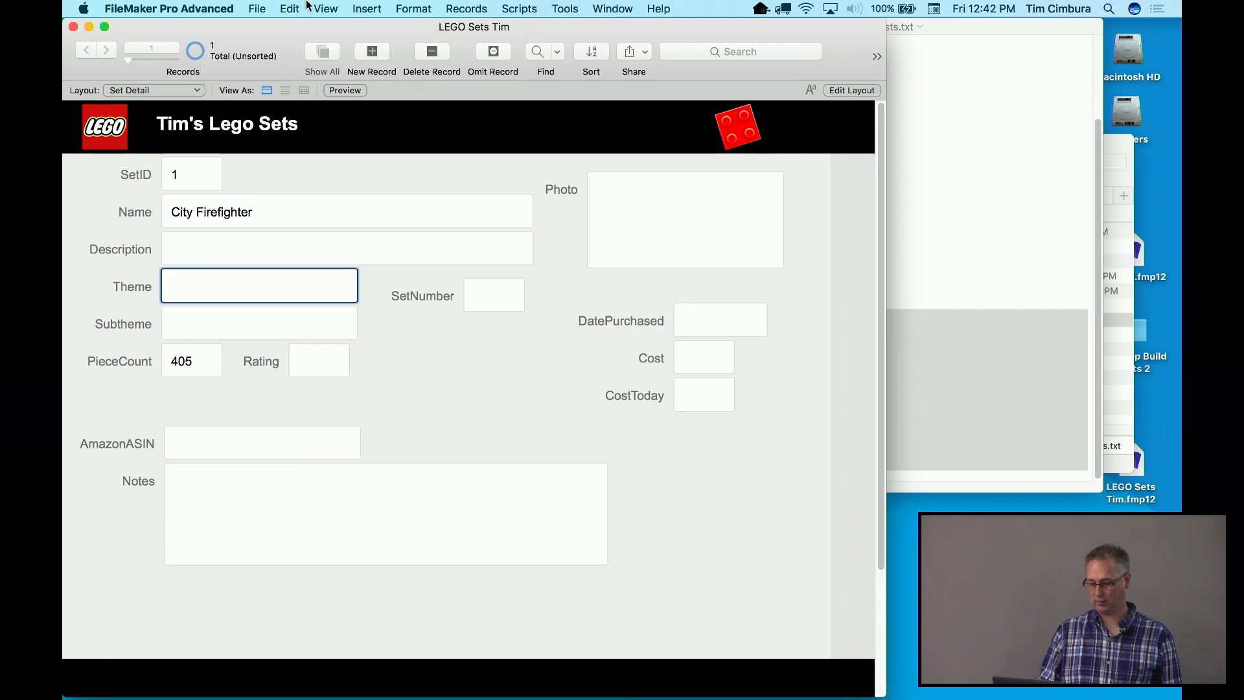
pyautogui.click(325, 9)
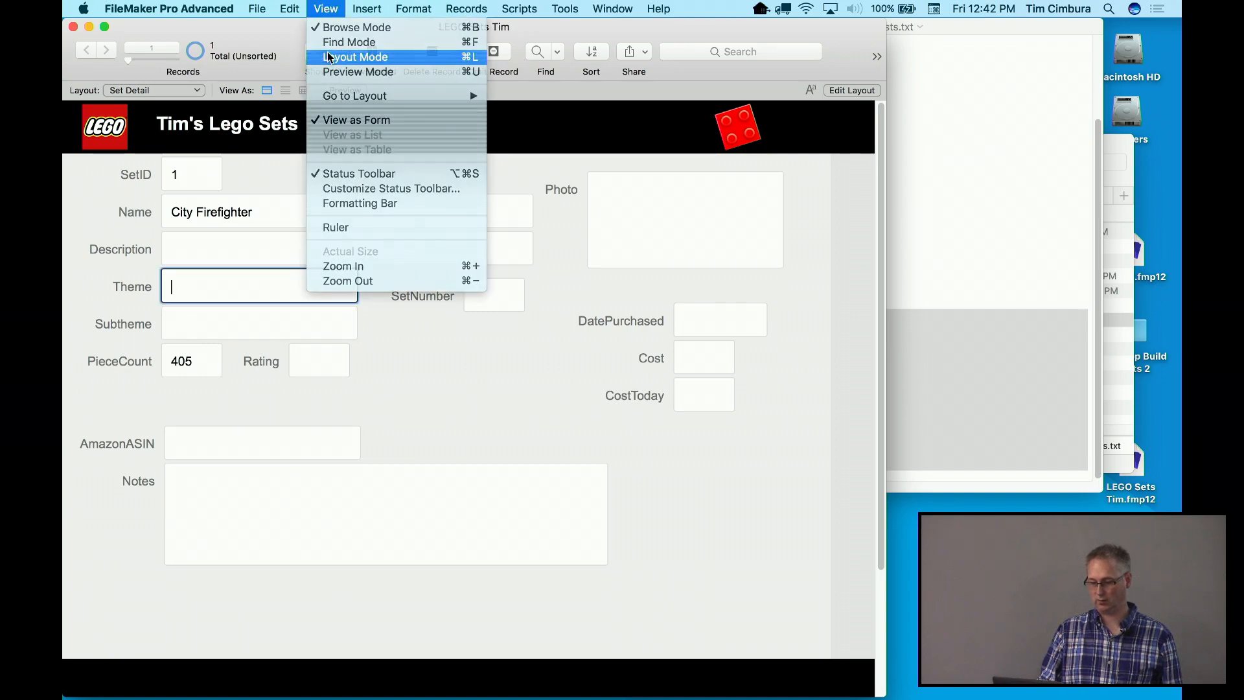
pyautogui.click(330, 57)
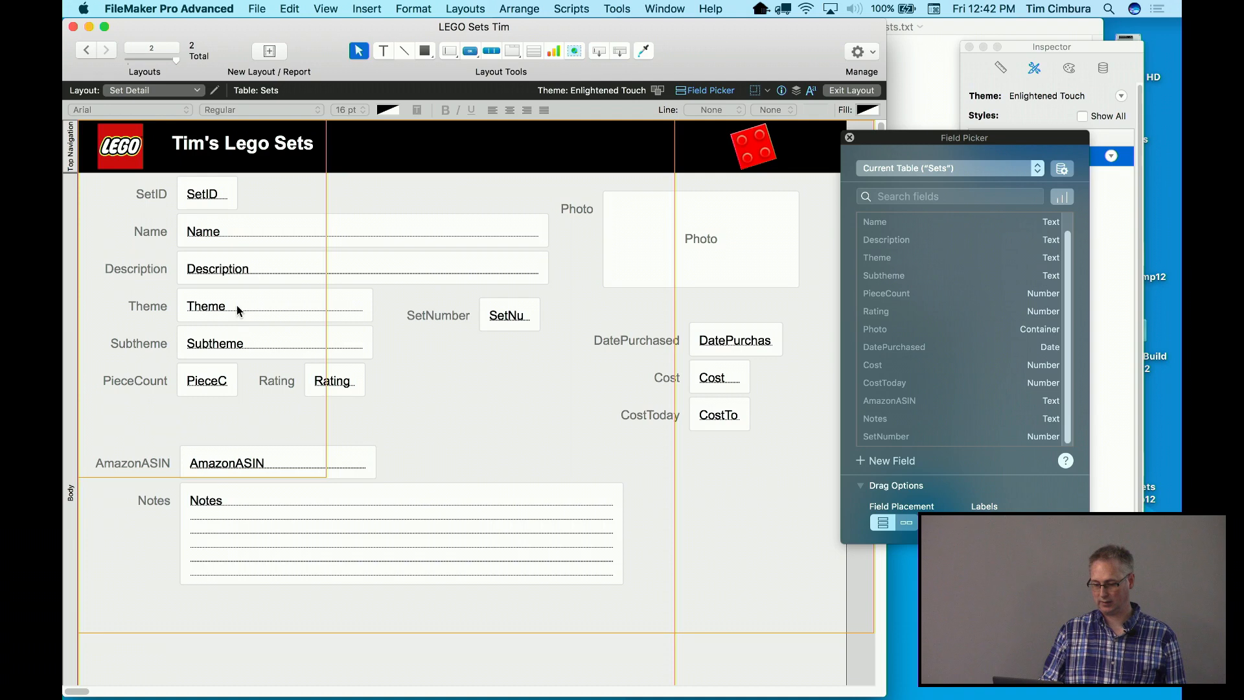
# Make the Theme field a drop-down list using the Themes value list
pyautogui.click(237, 311)
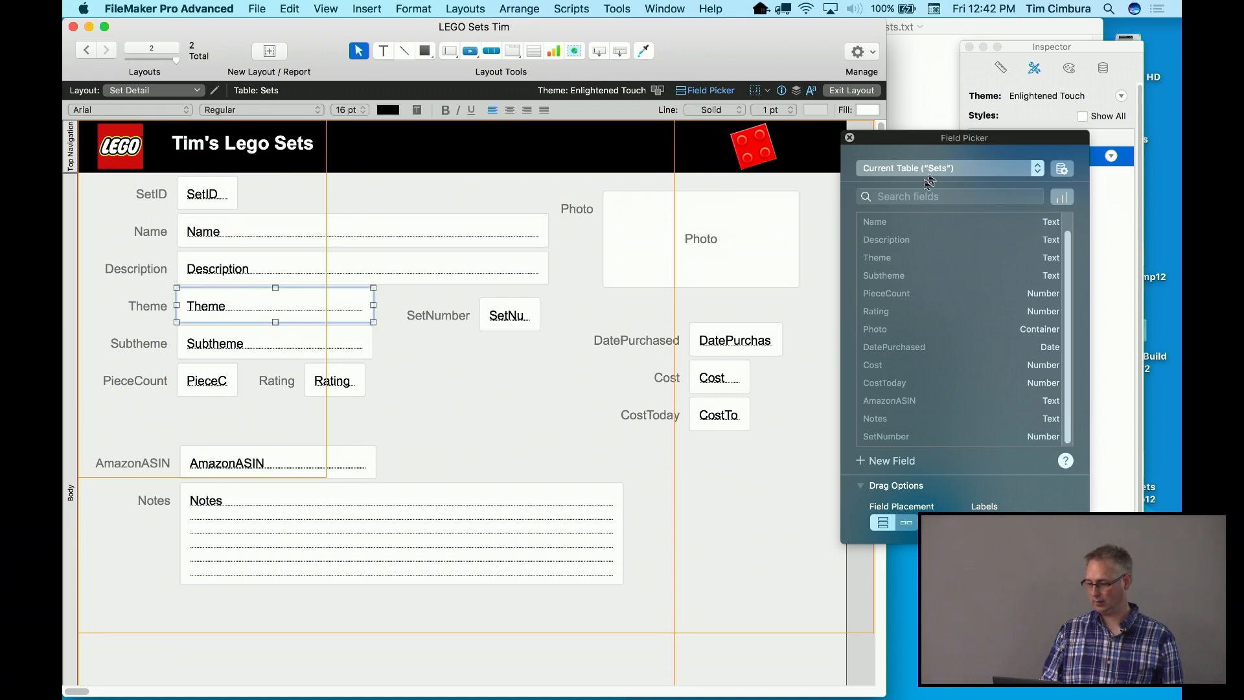
pyautogui.moveTo(961, 140); pyautogui.dragTo(947, 251)
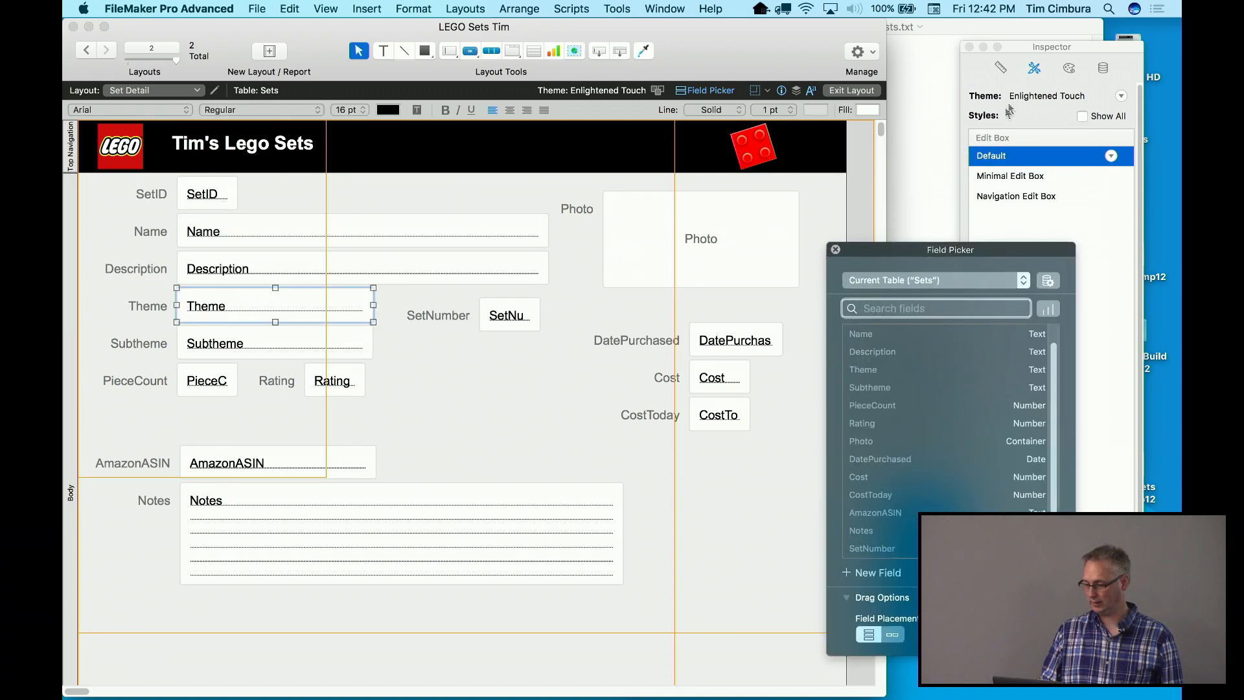
pyautogui.click(1031, 50)
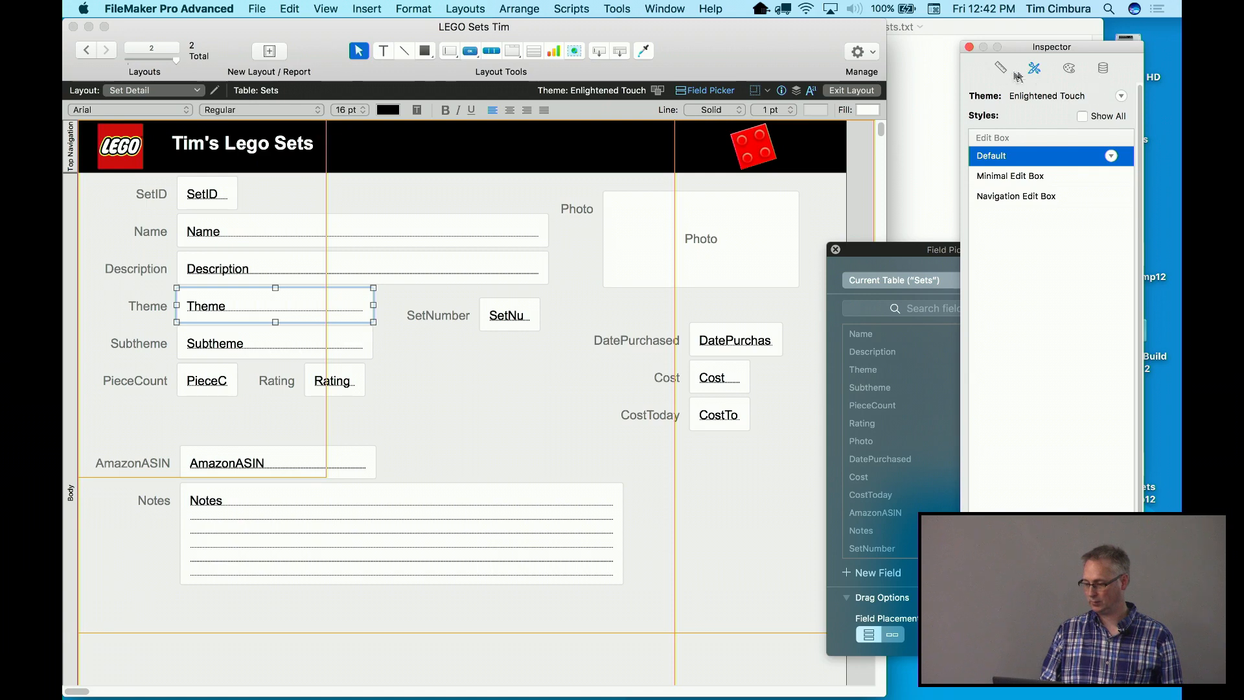
pyautogui.click(1100, 71)
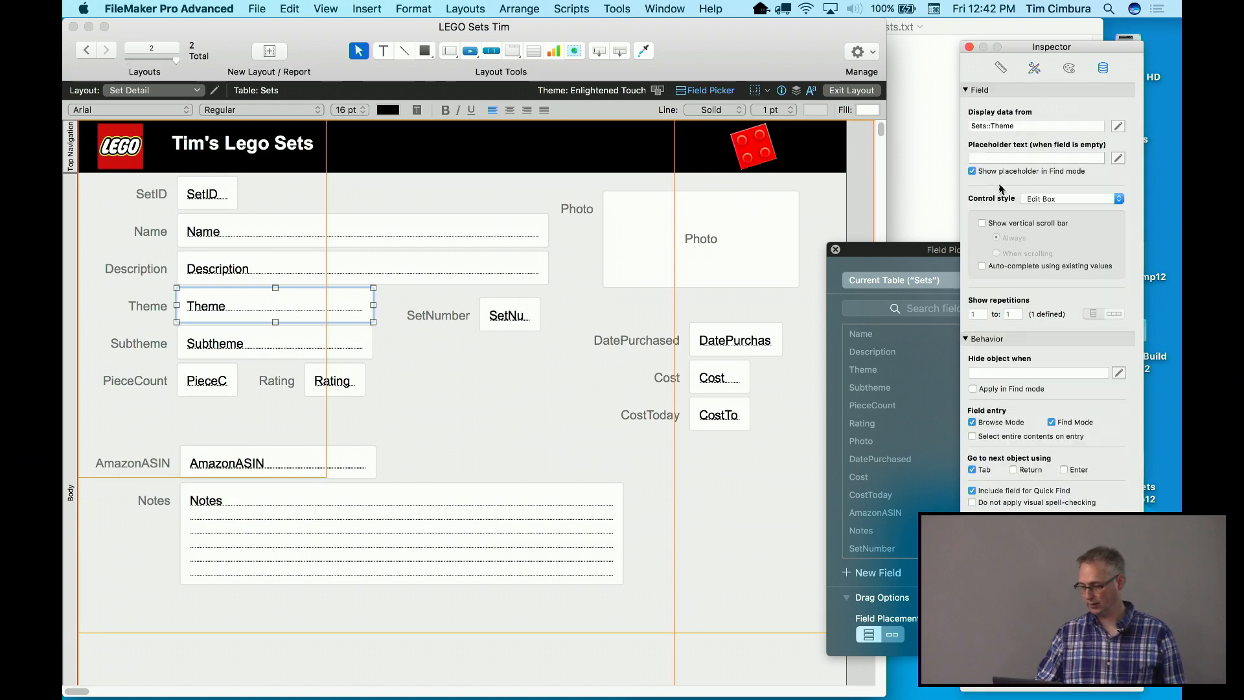
pyautogui.click(1038, 199)
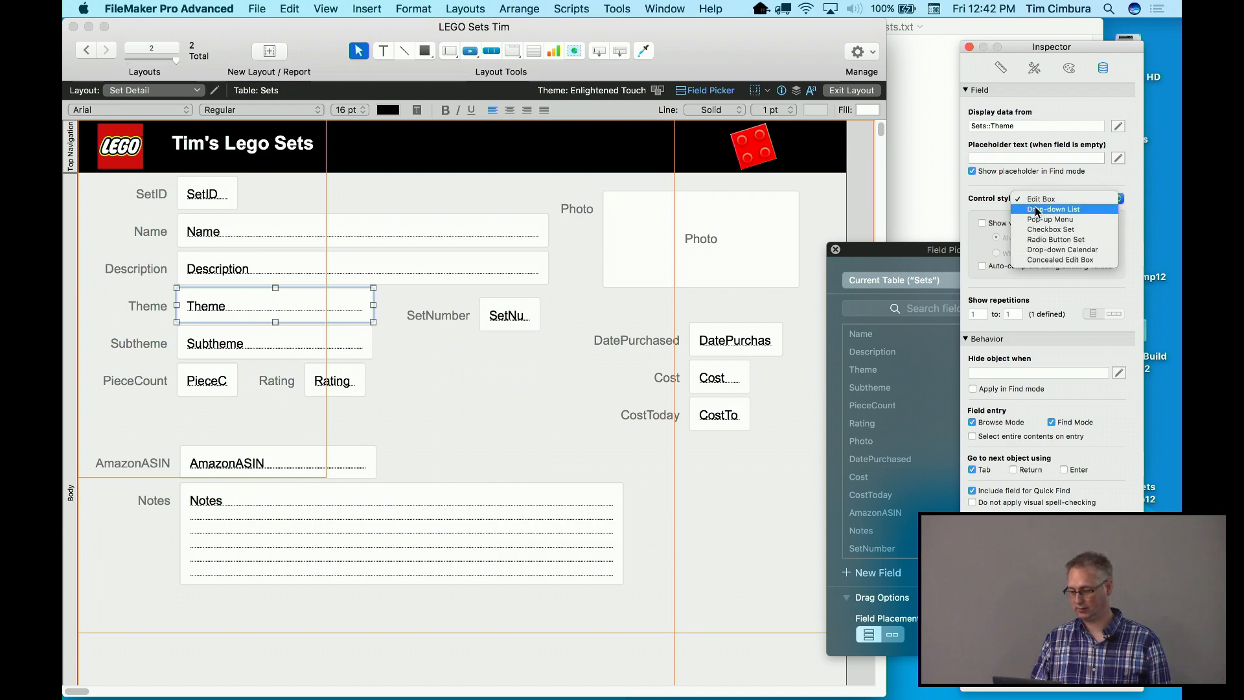
pyautogui.click(1036, 209)
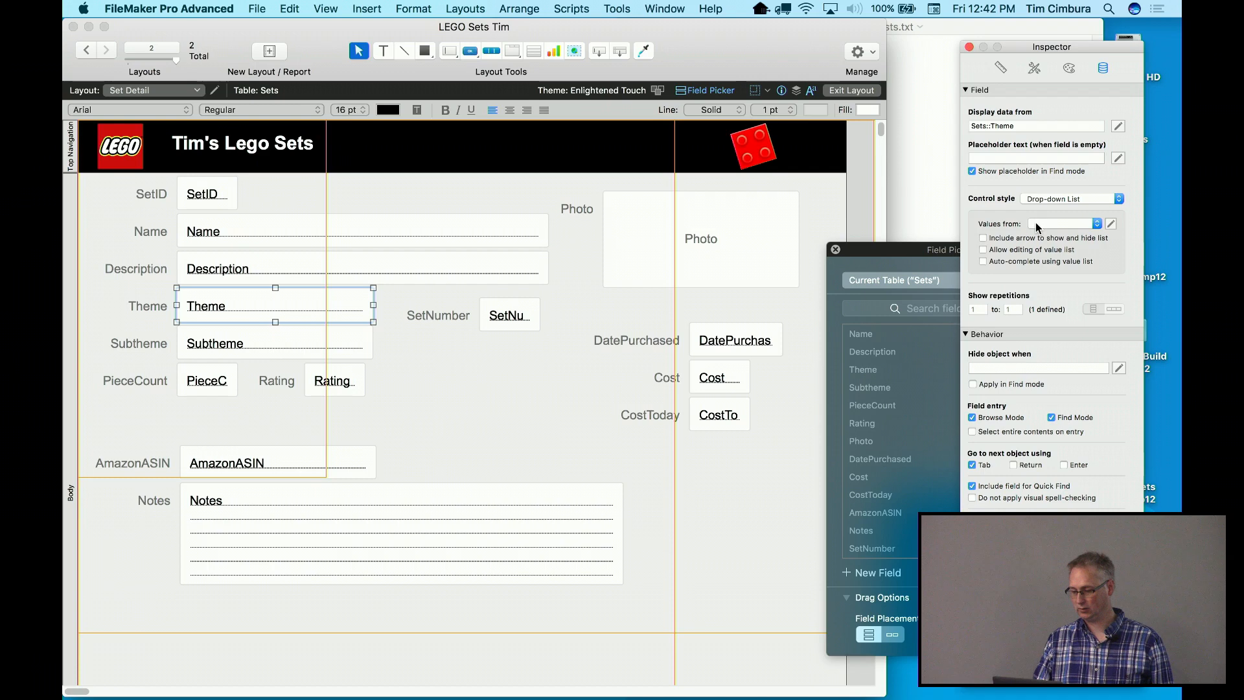
pyautogui.click(1048, 225)
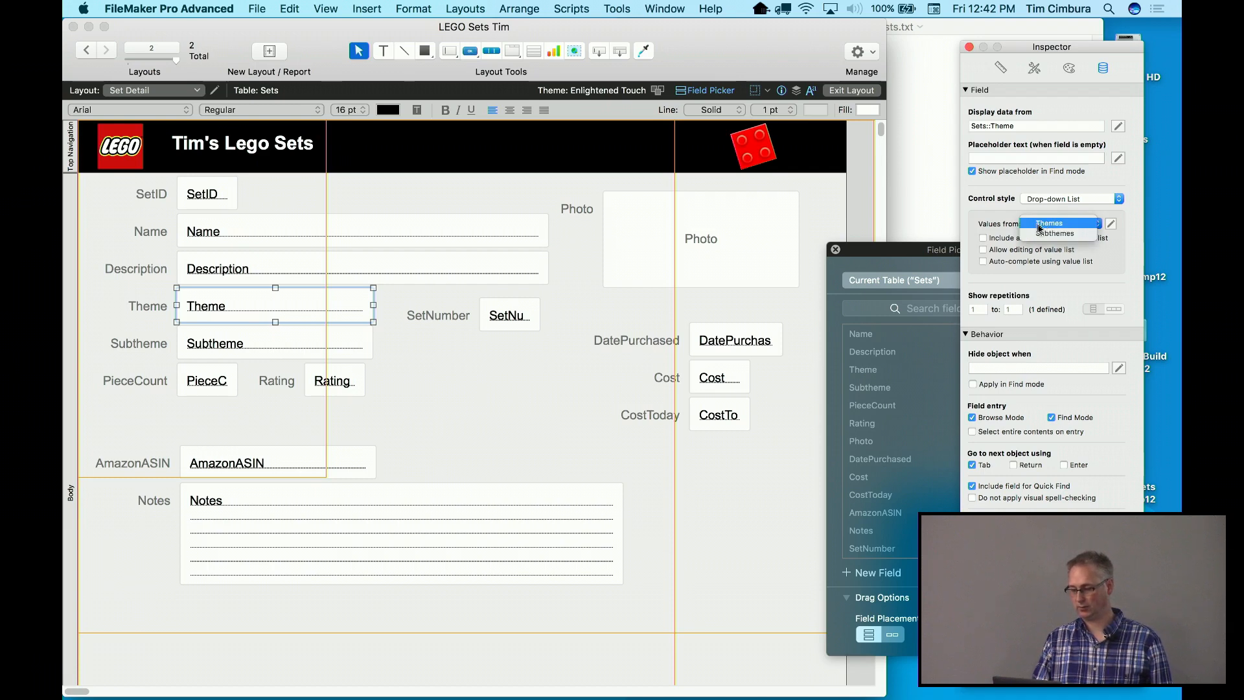
pyautogui.click(1043, 224)
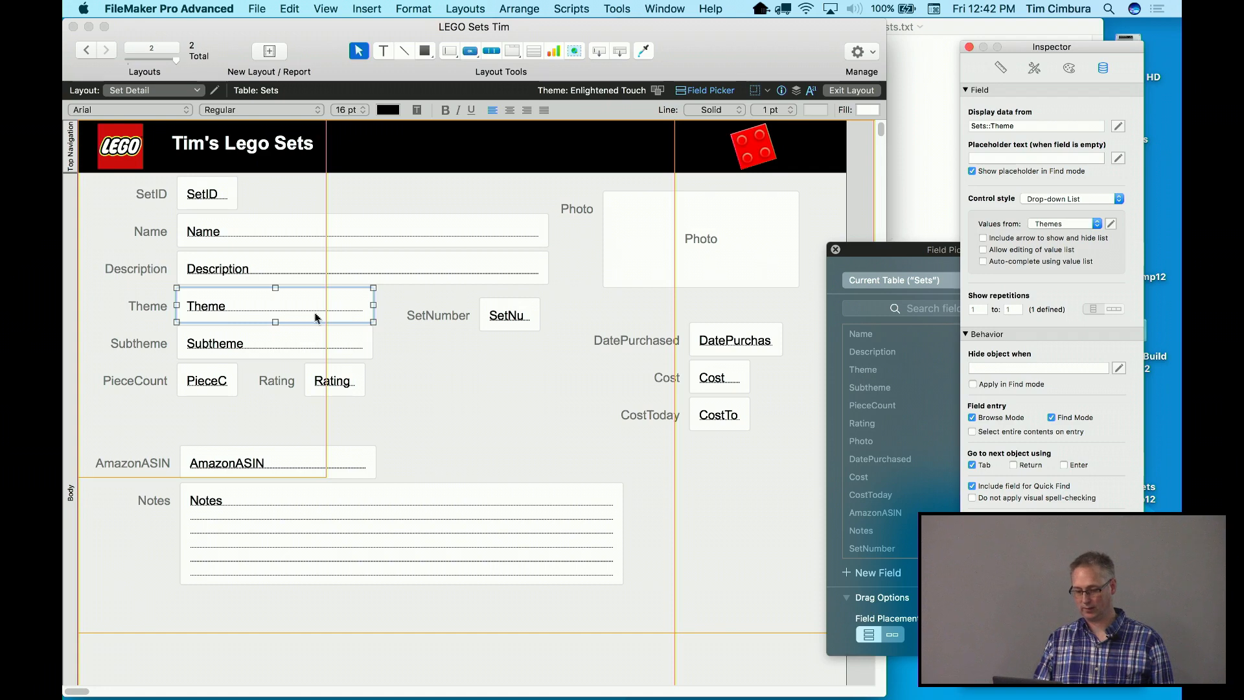
# Make the Subtheme field a drop-down list using Subthemes, then return to Browse mode
pyautogui.click(308, 339)
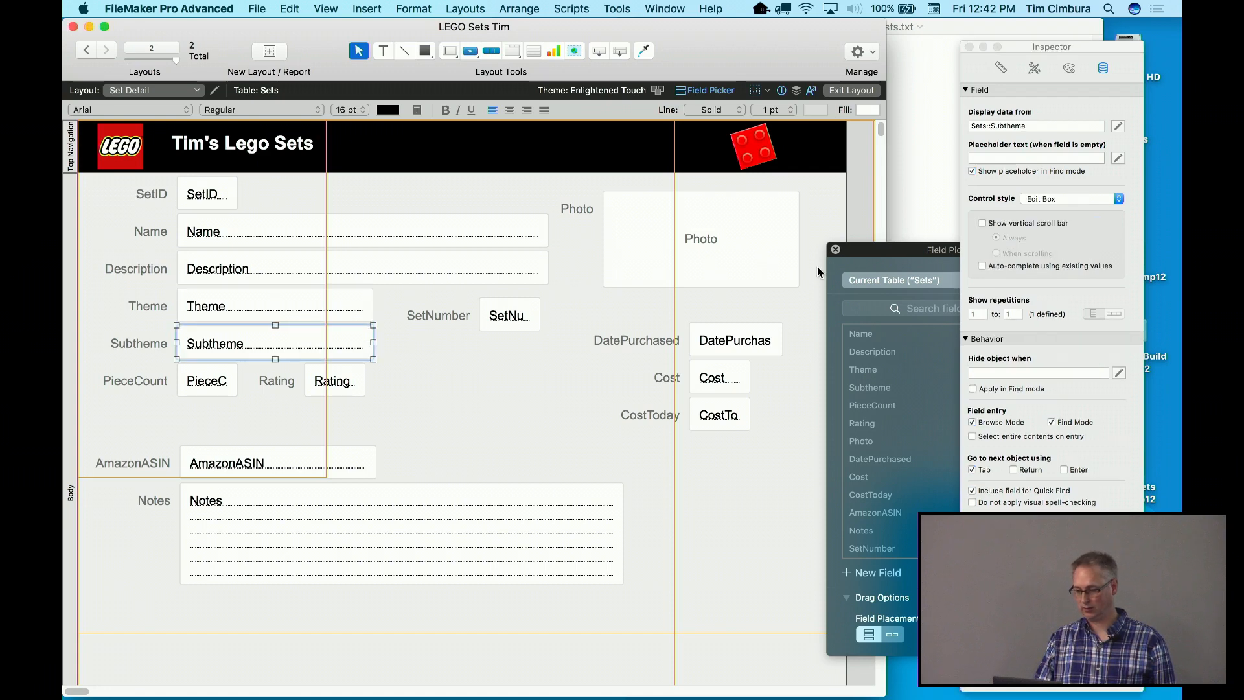
pyautogui.click(1072, 199)
pyautogui.click(1066, 208)
pyautogui.click(1065, 224)
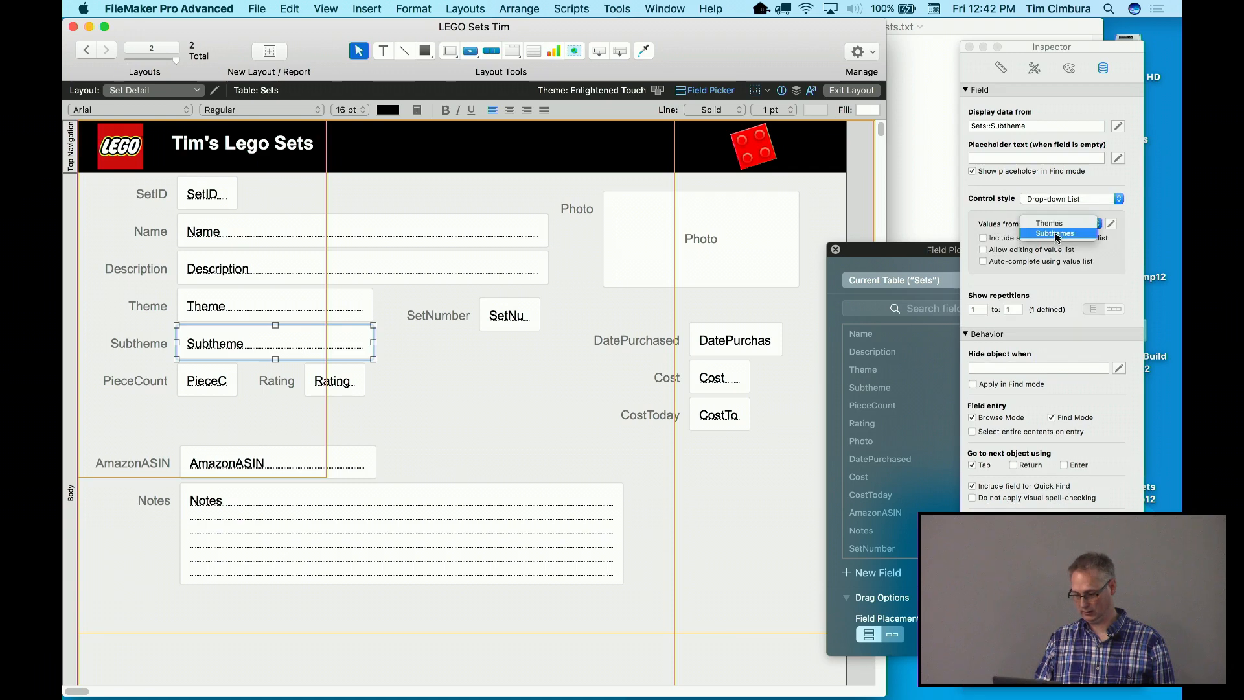
pyautogui.click(1058, 238)
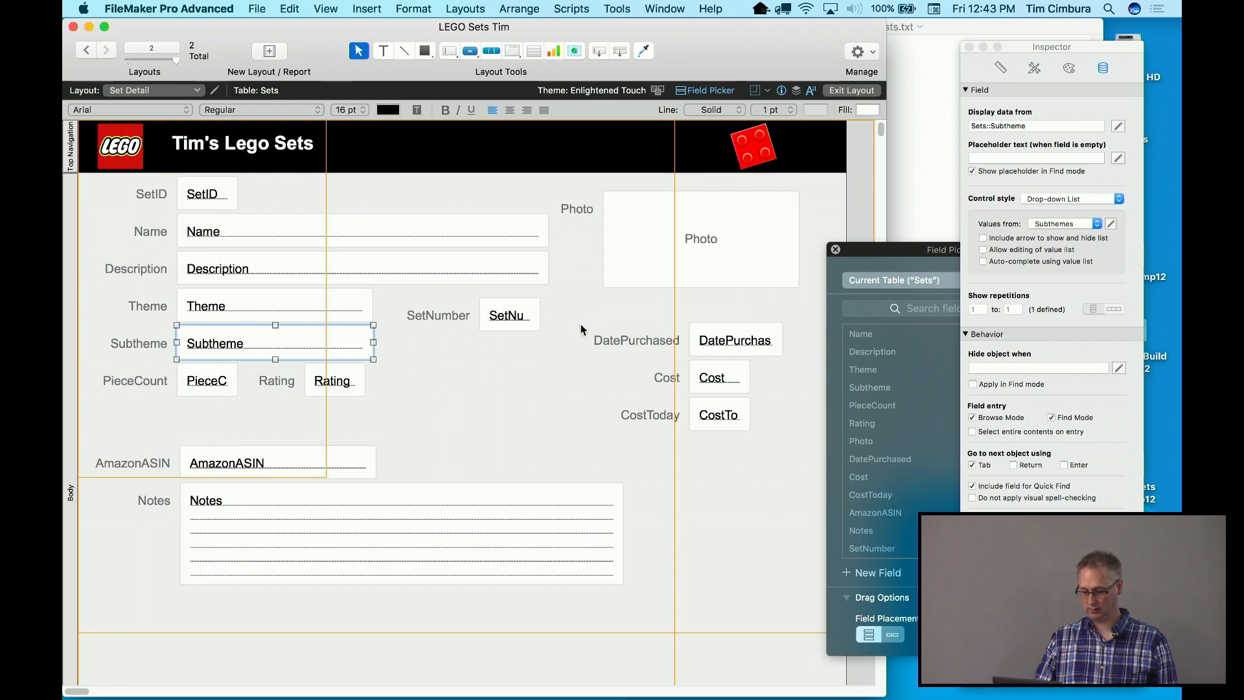
pyautogui.click(339, 4)
pyautogui.click(339, 22)
pyautogui.click(339, 8)
pyautogui.click(343, 28)
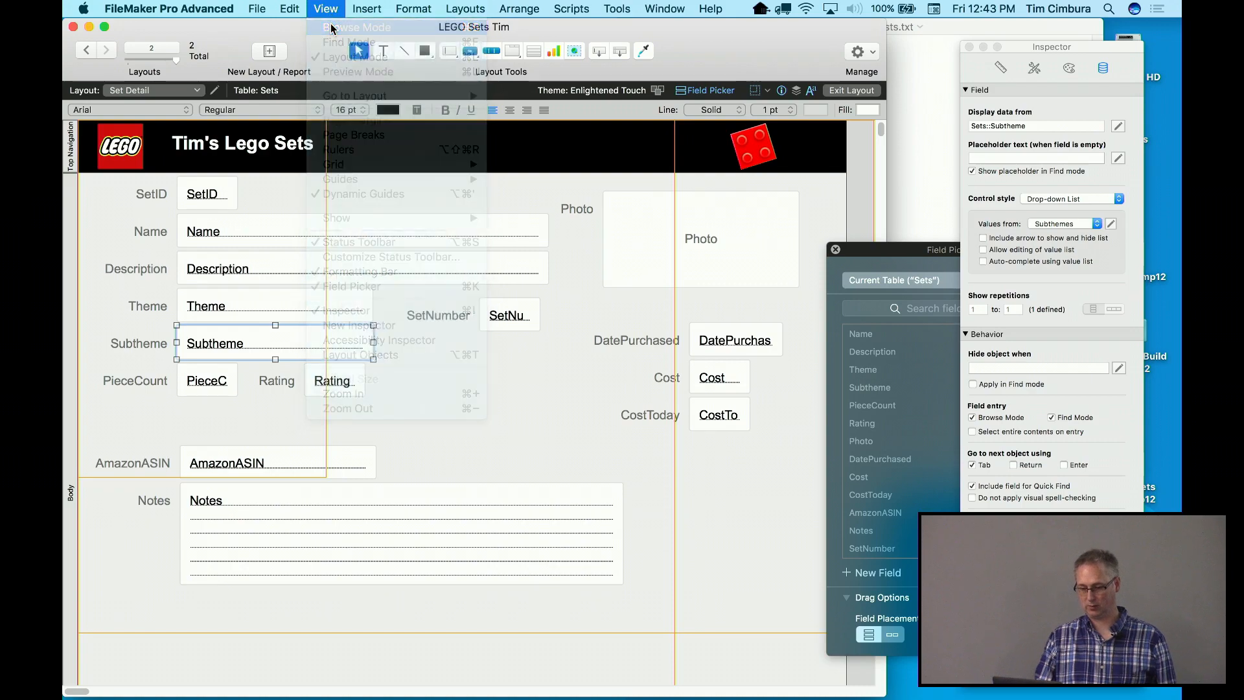
# Pick Minecraft as the Theme and Police as the Subtheme from the drop-downs
pyautogui.click(246, 292)
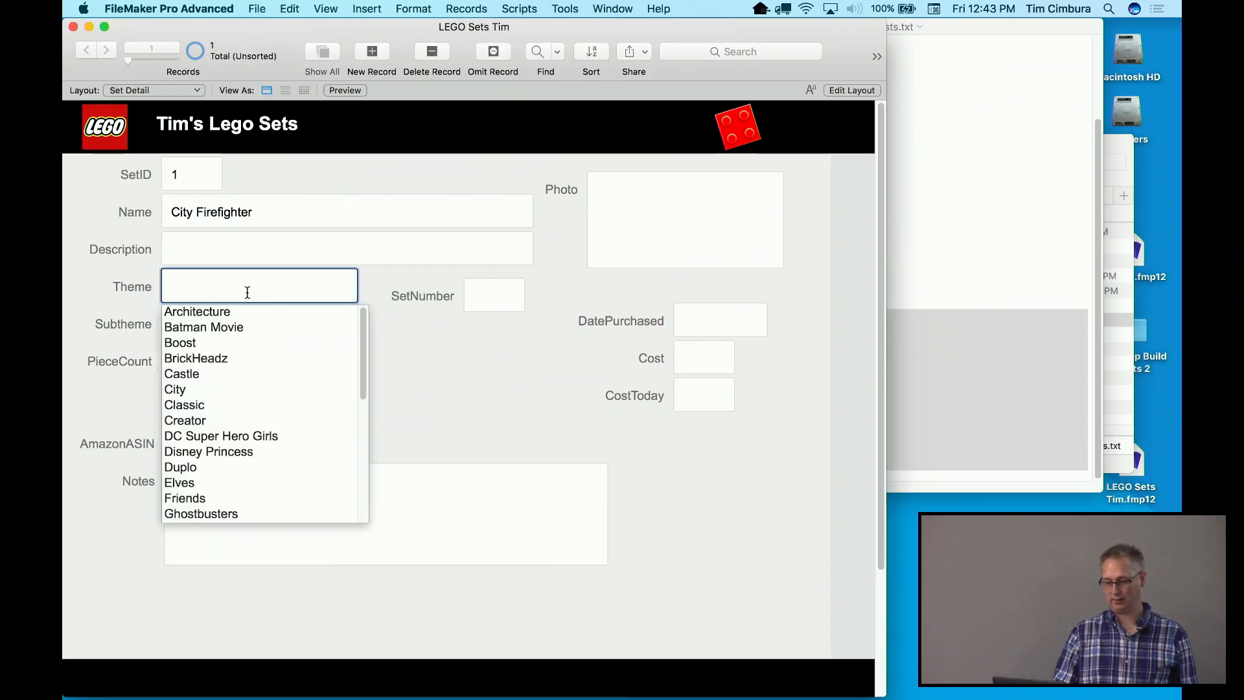
pyautogui.scroll(-10, 231, 372)
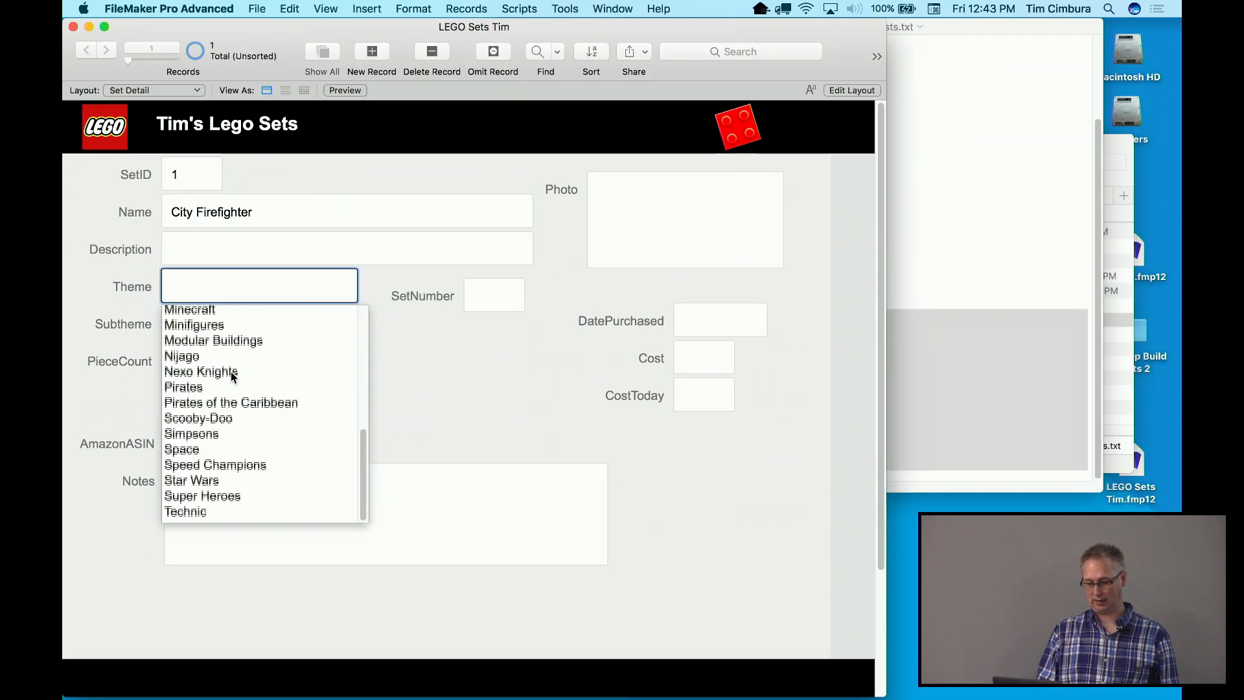
pyautogui.click(215, 312)
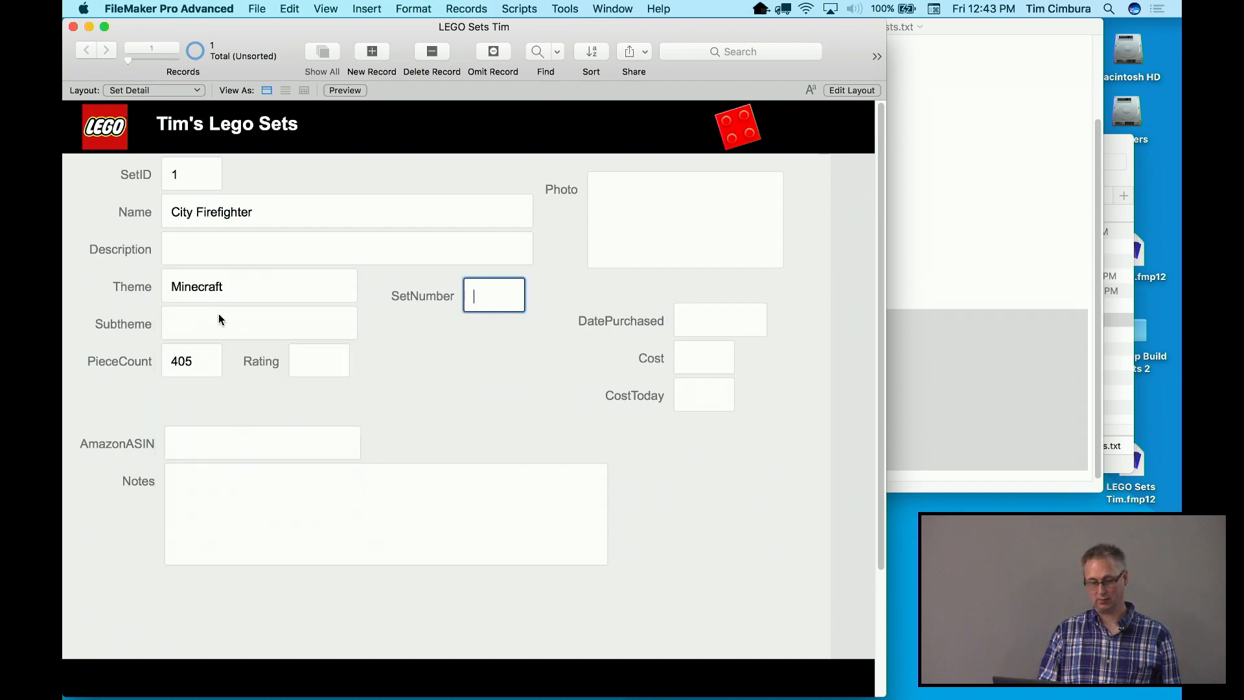
pyautogui.click(219, 322)
pyautogui.click(210, 440)
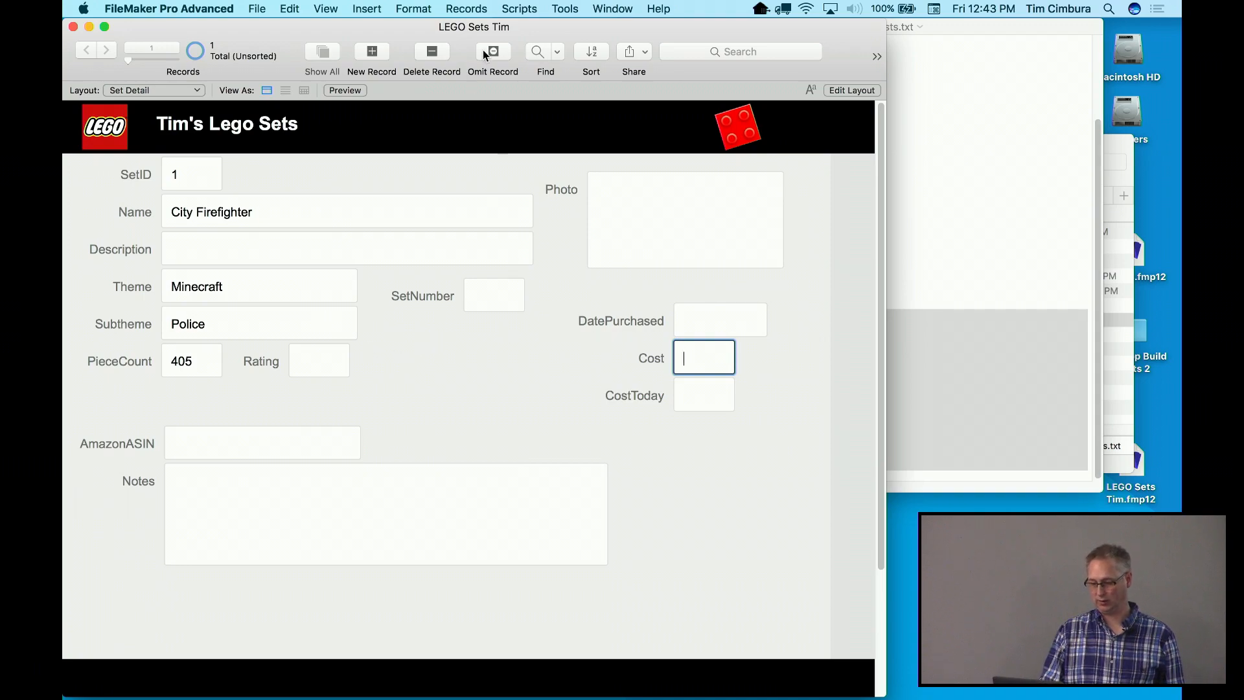
# Enter a Rating of 1 for the City Firefighter record
pyautogui.moveTo(471, 44); pyautogui.dragTo(520, 44)
pyautogui.click(350, 361)
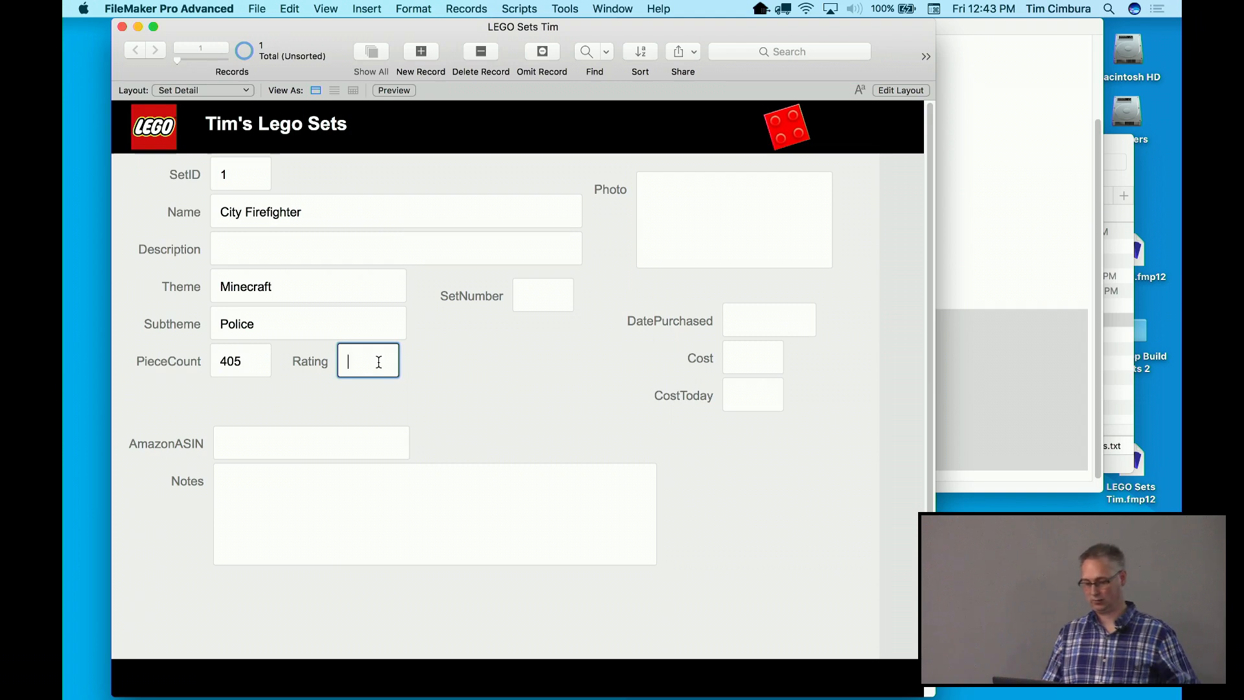
pyautogui.click(398, 393)
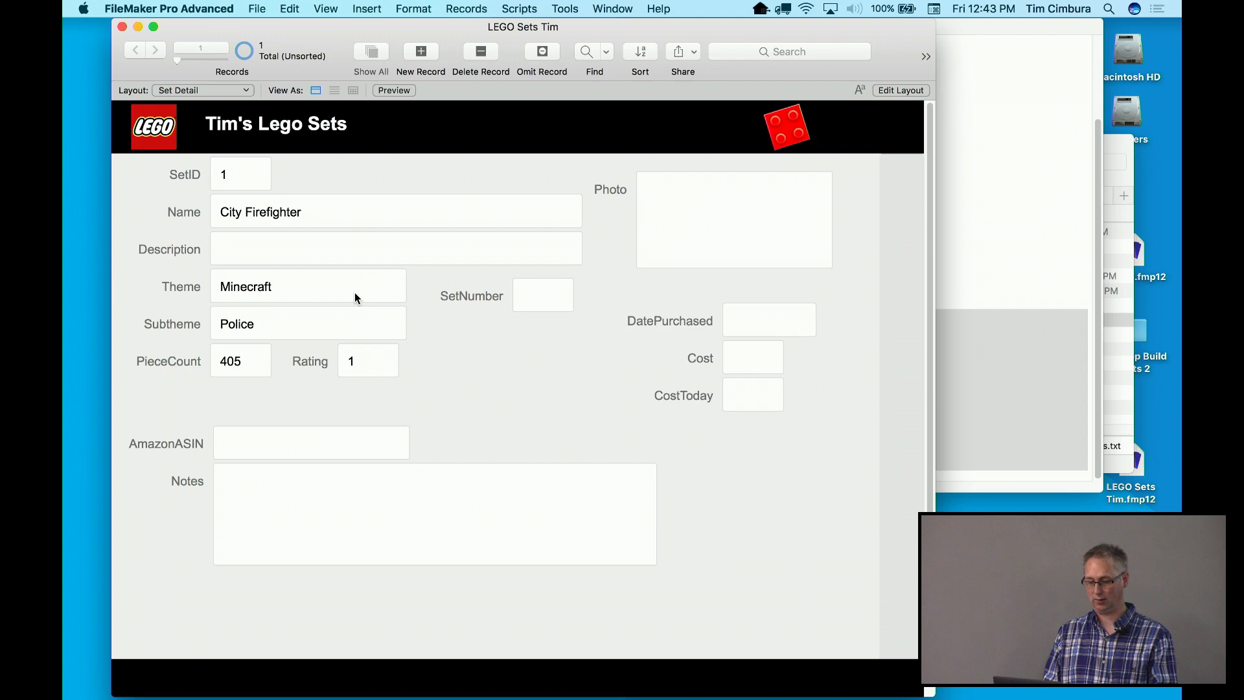
pyautogui.click(361, 357)
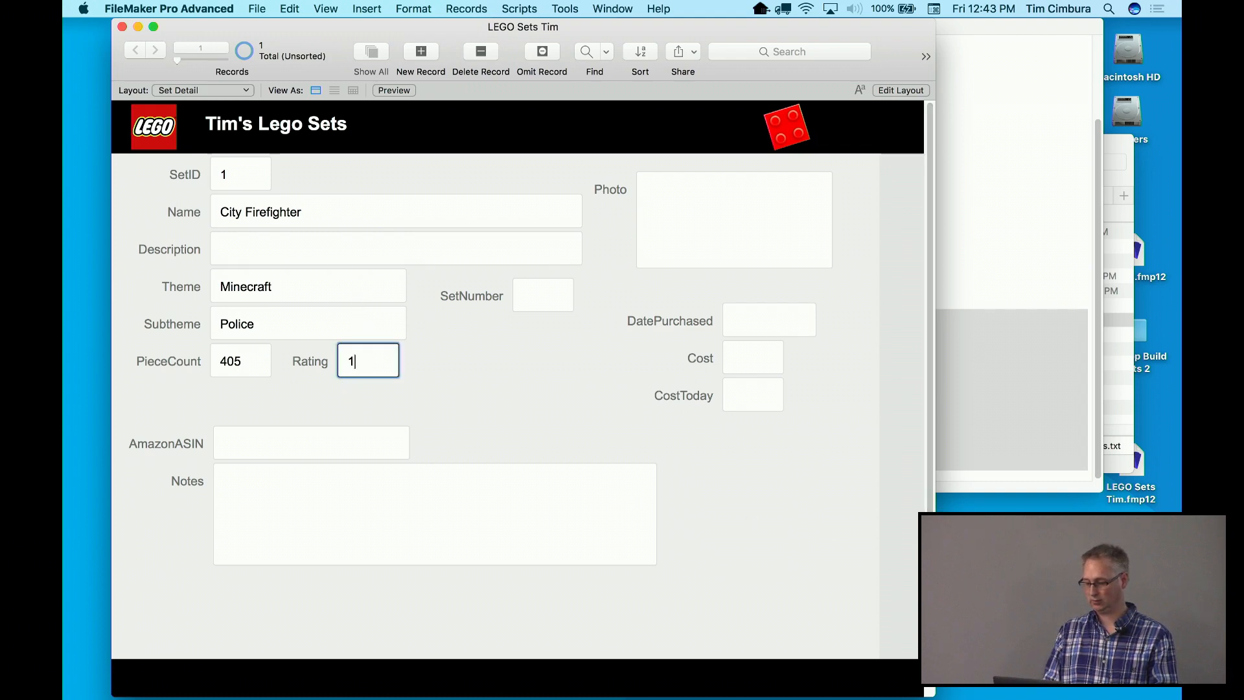
# Open the LEGO App Build Assets 2 folder, move its window aside, and switch to Keynote
pyautogui.doubleClick(1132, 358)
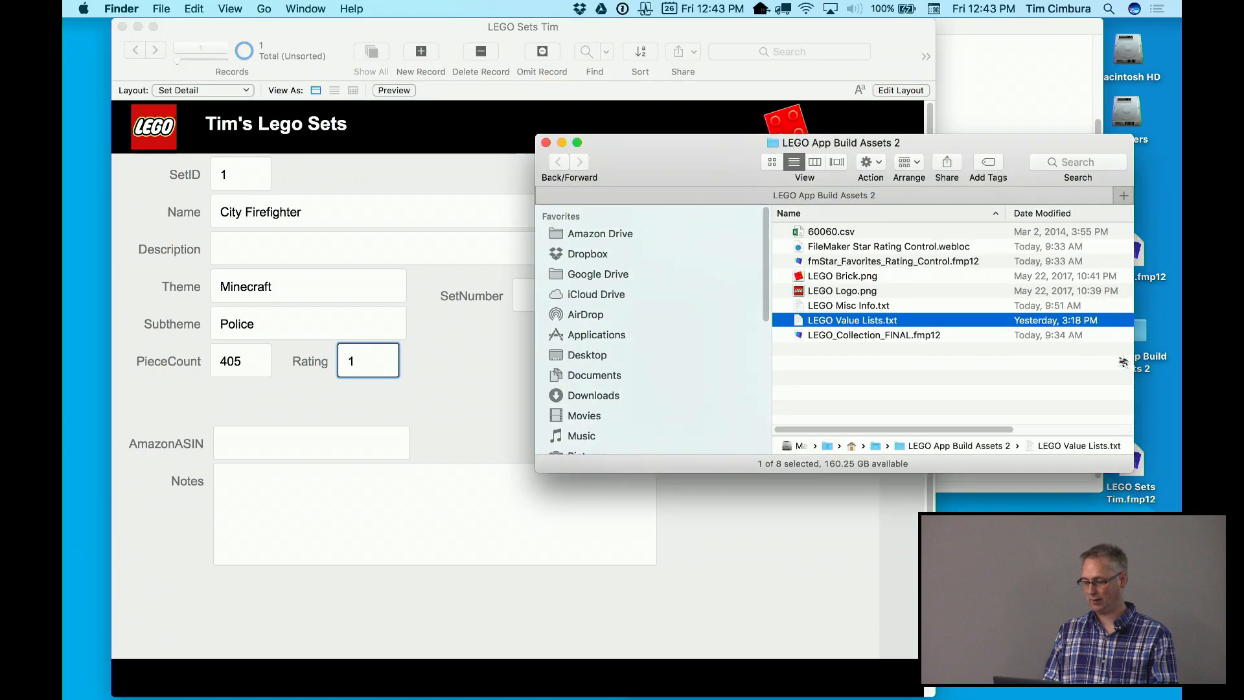
pyautogui.moveTo(977, 140); pyautogui.dragTo(968, 151)
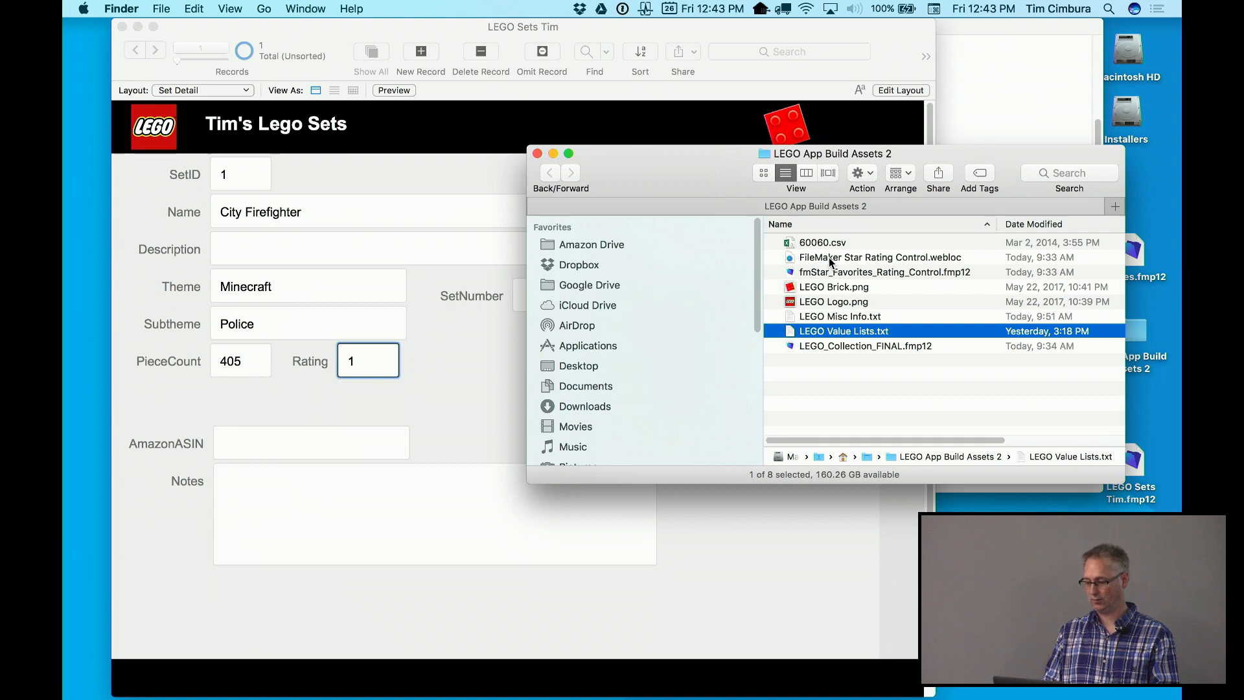
pyautogui.press('super+Tab')
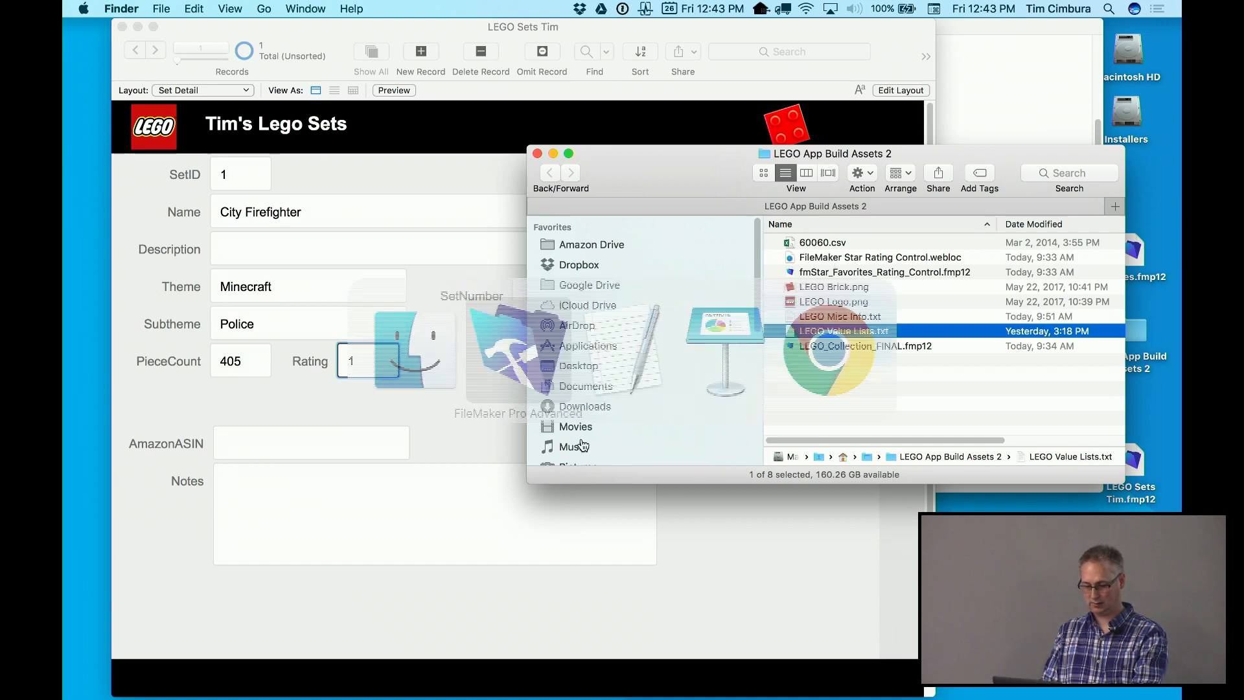
pyautogui.press('super+Tab')
pyautogui.press('super+Tab')
pyautogui.press('super+Tab')
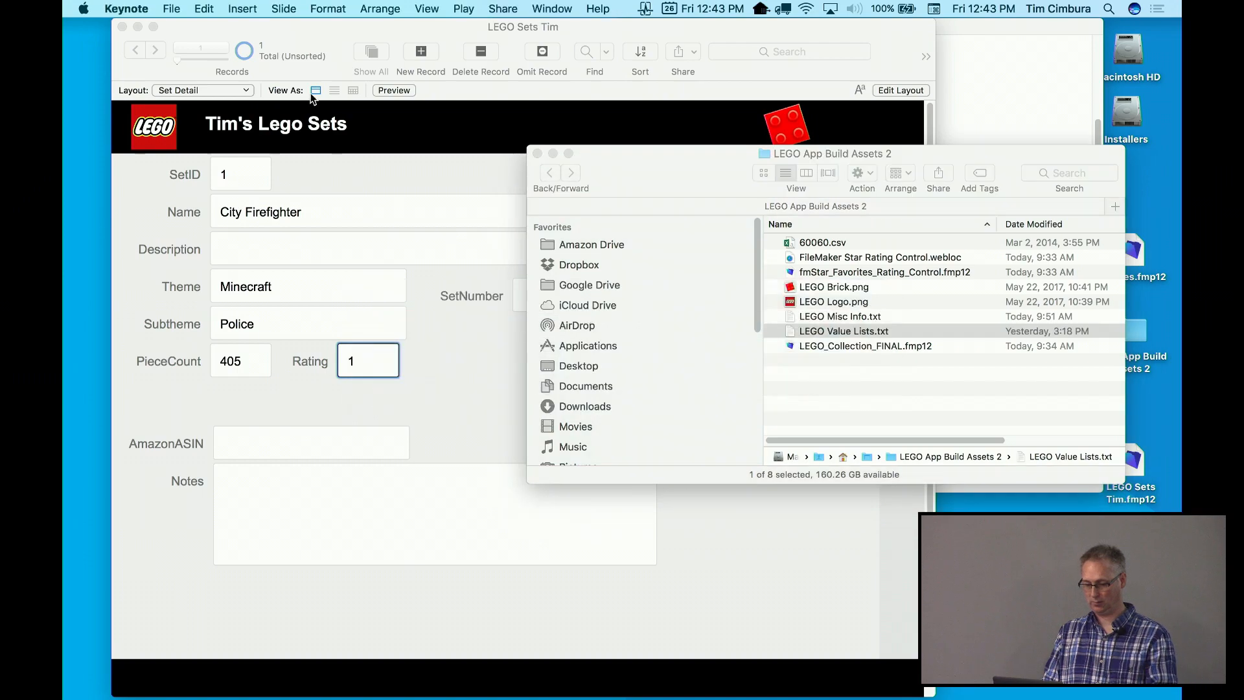
# Open the recent FileMaker 101 LuminFire presentation and maximise its window
pyautogui.click(188, 5)
pyautogui.moveTo(184, 64)
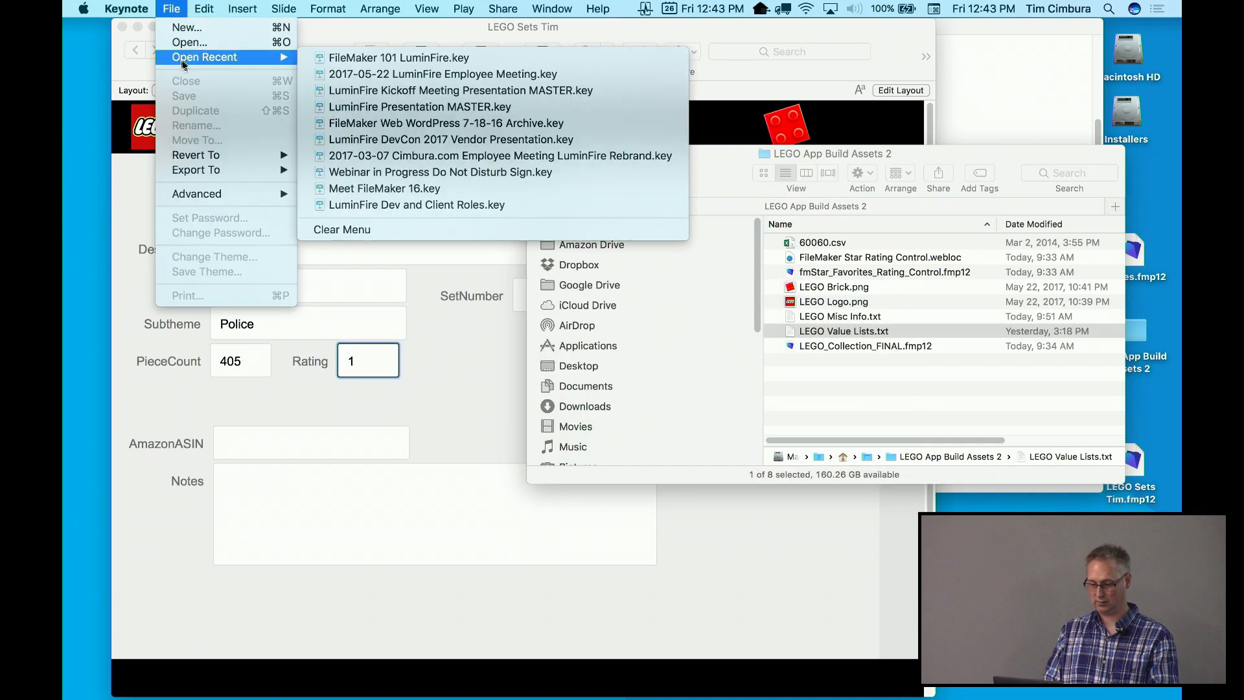
pyautogui.click(309, 56)
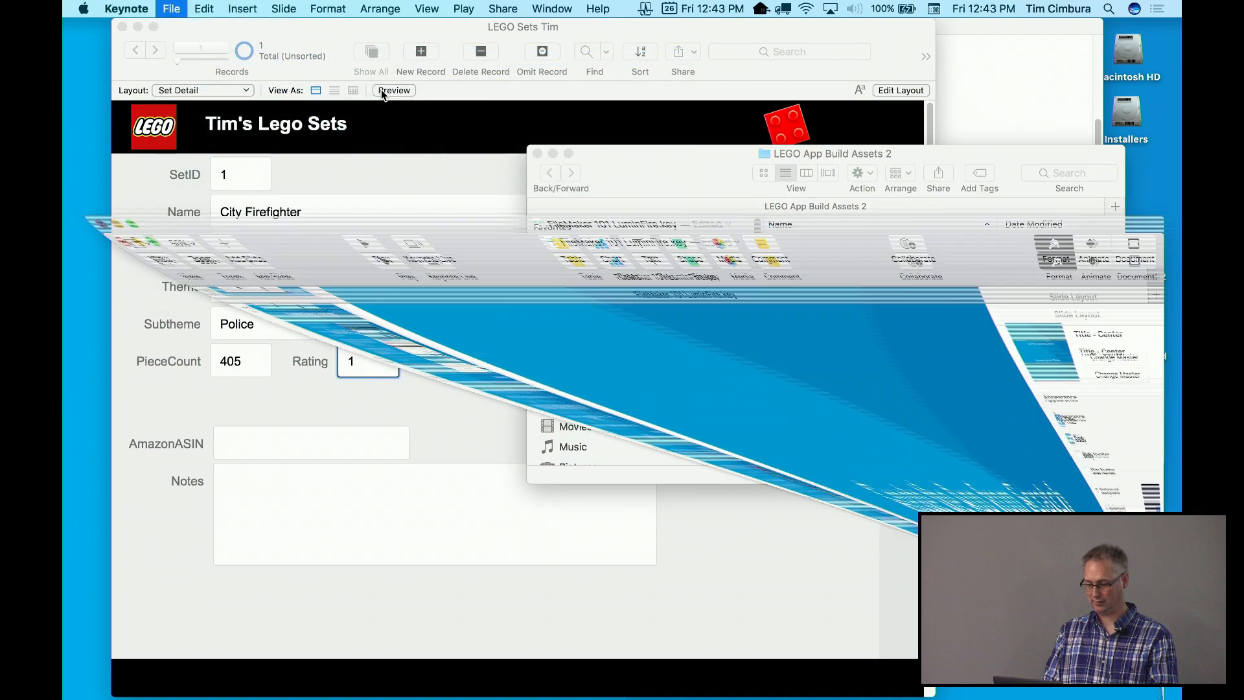
pyautogui.doubleClick(439, 194)
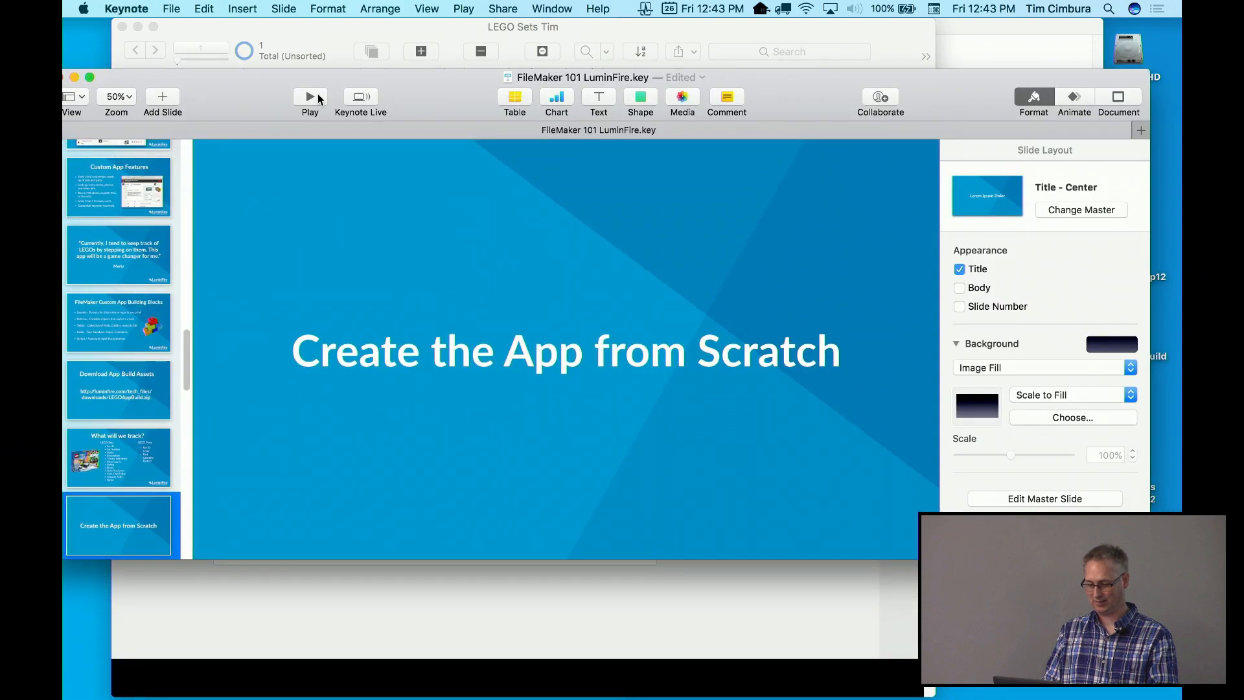
# Play the slideshow to slide 26 on the star rating control, then exit
pyautogui.click(321, 97)
pyautogui.press('Right')
pyautogui.press('Right')
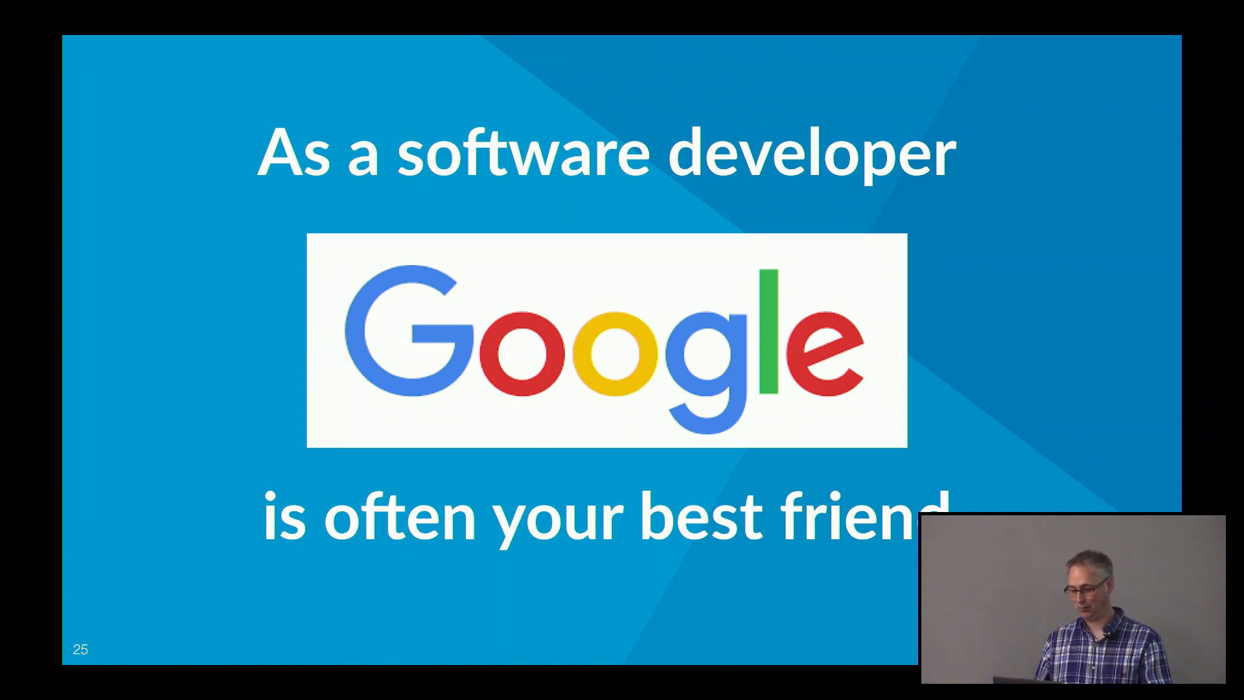
pyautogui.press('Right')
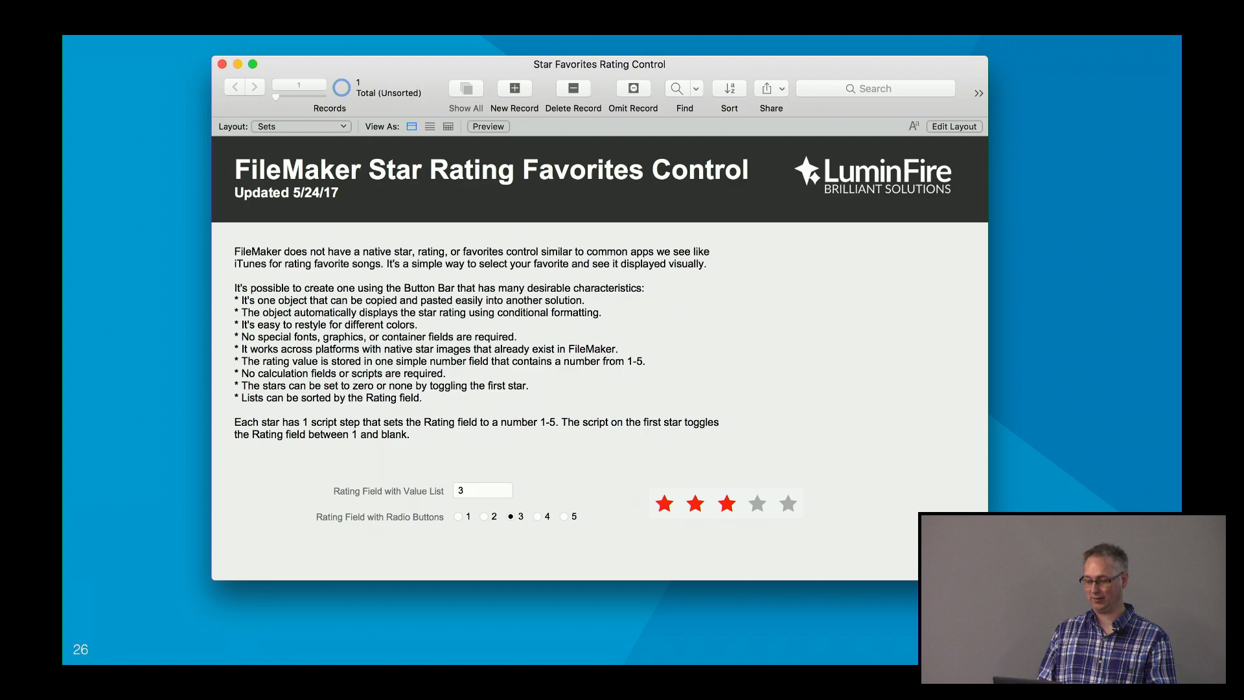
pyautogui.press('Escape')
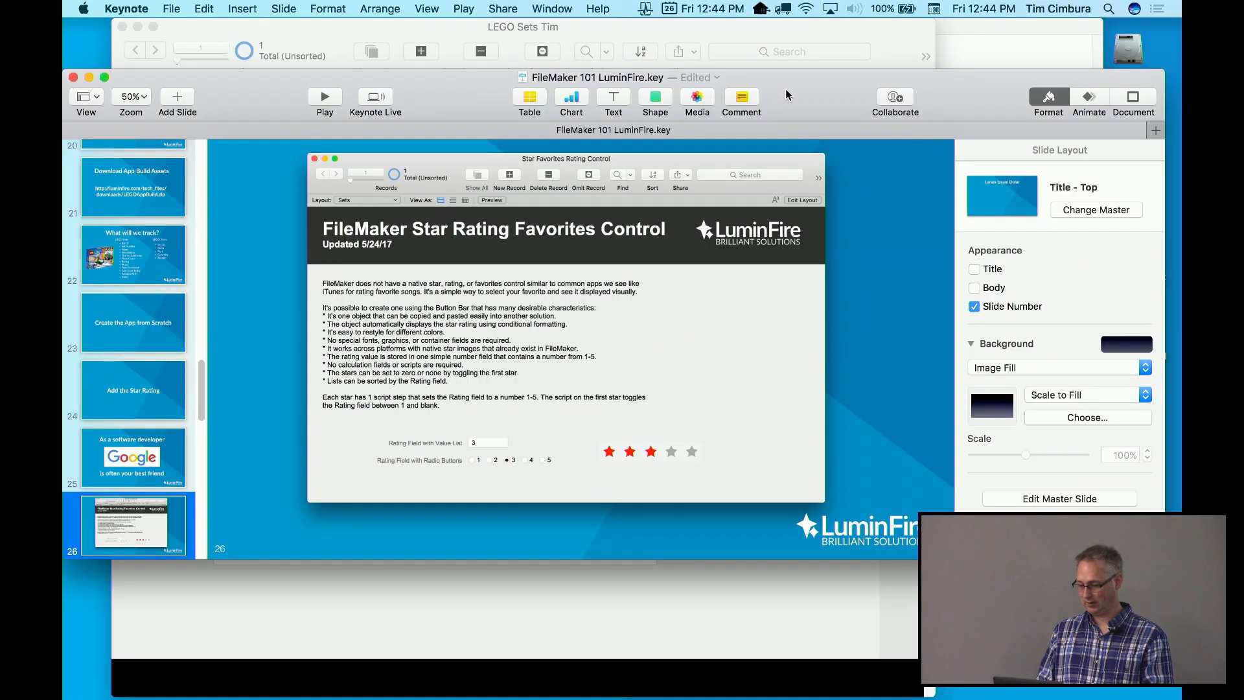
pyautogui.moveTo(761, 77); pyautogui.dragTo(761, 167)
pyautogui.click(989, 150)
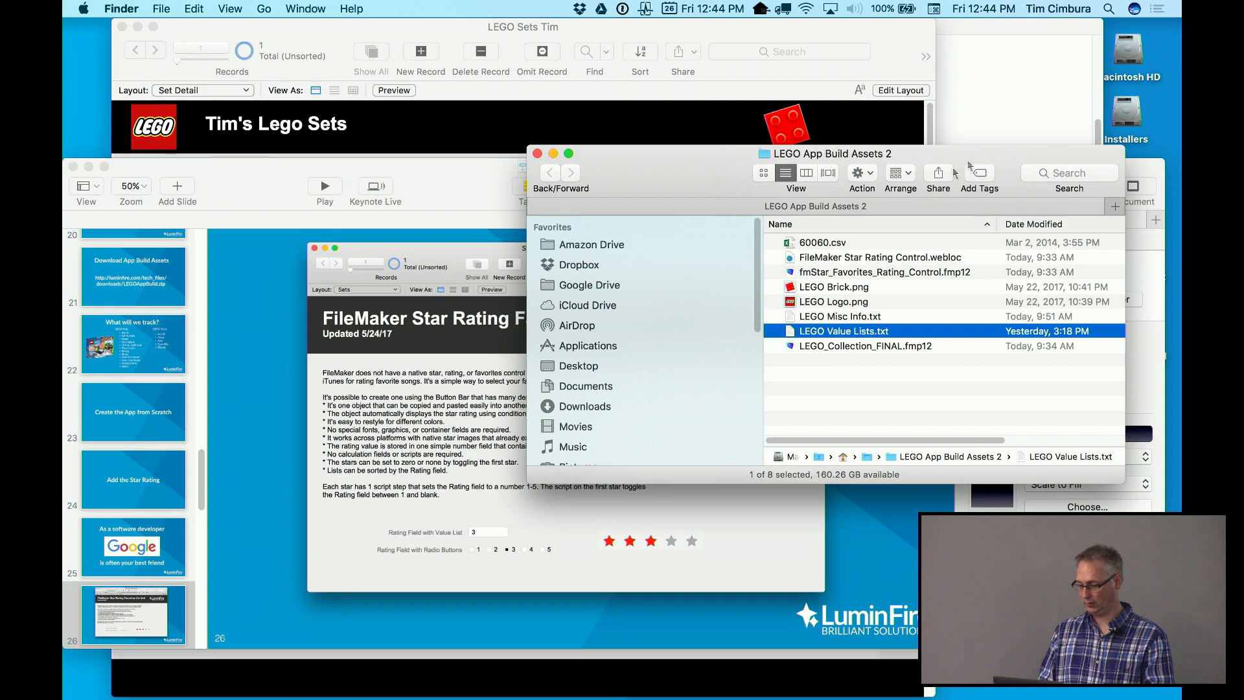
# Open the LuminFire FileMaker Star Rating article, scroll to its example file download link, then close it
pyautogui.doubleClick(835, 257)
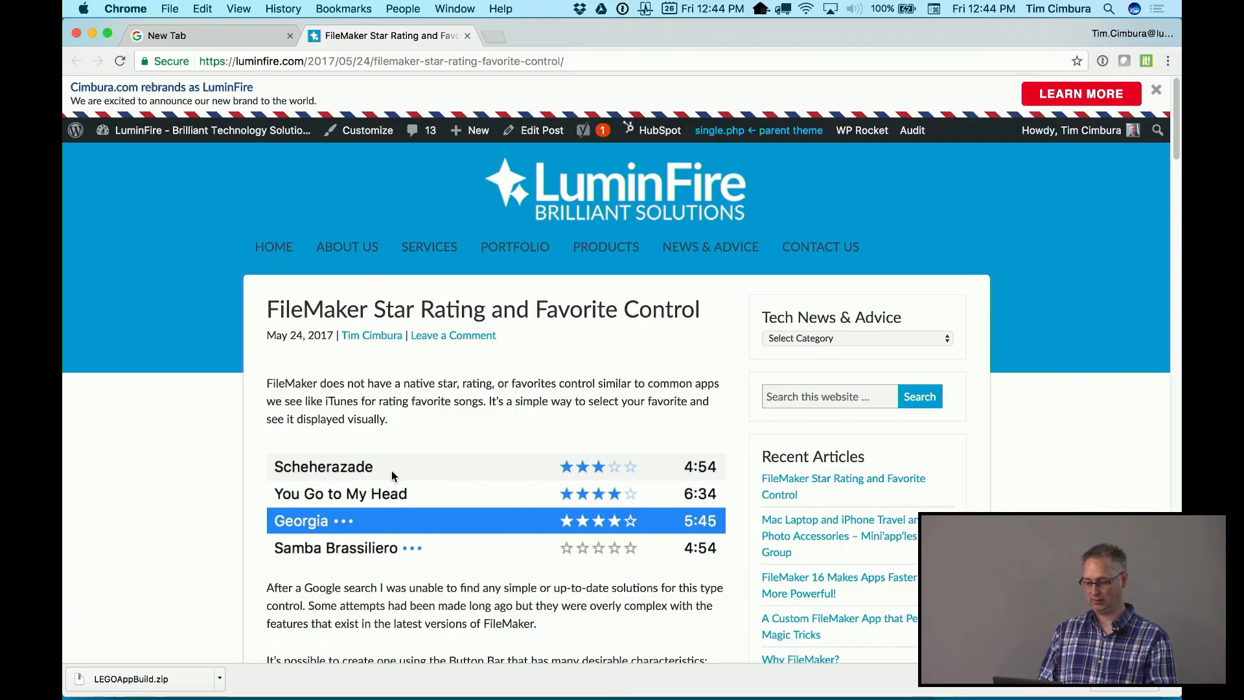
pyautogui.scroll(-20, 393, 476)
pyautogui.scroll(-15, 392, 477)
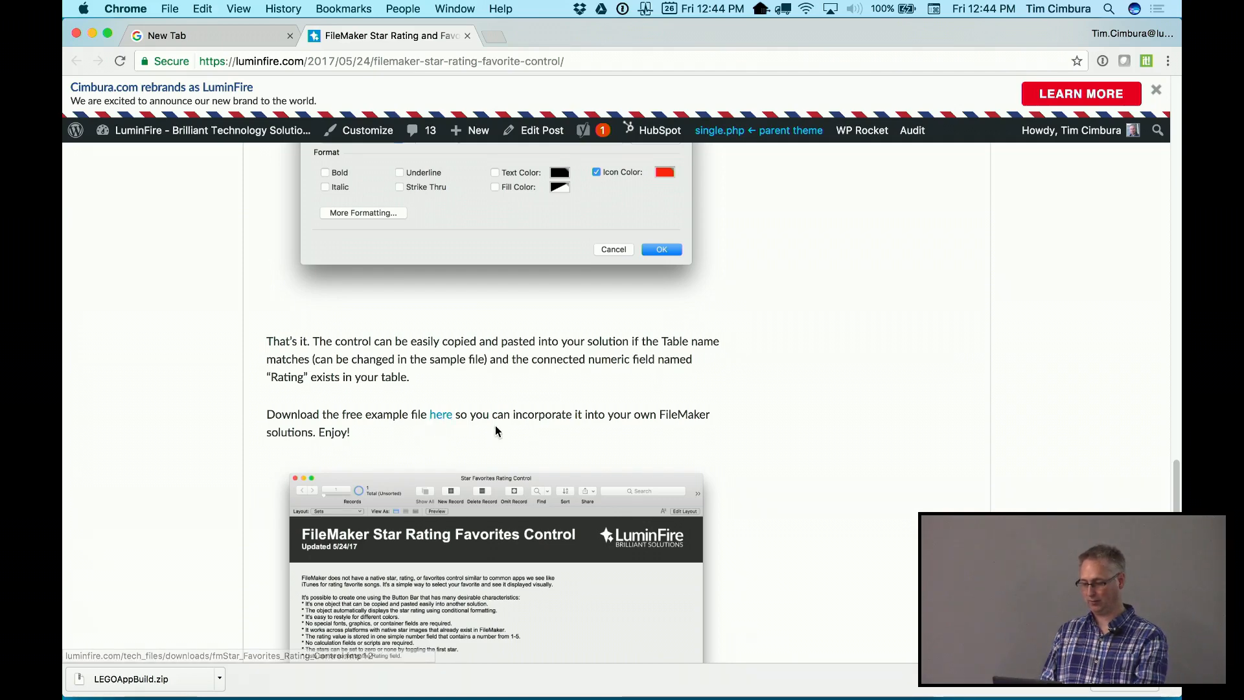
pyautogui.press('super+w')
pyautogui.press('super+w')
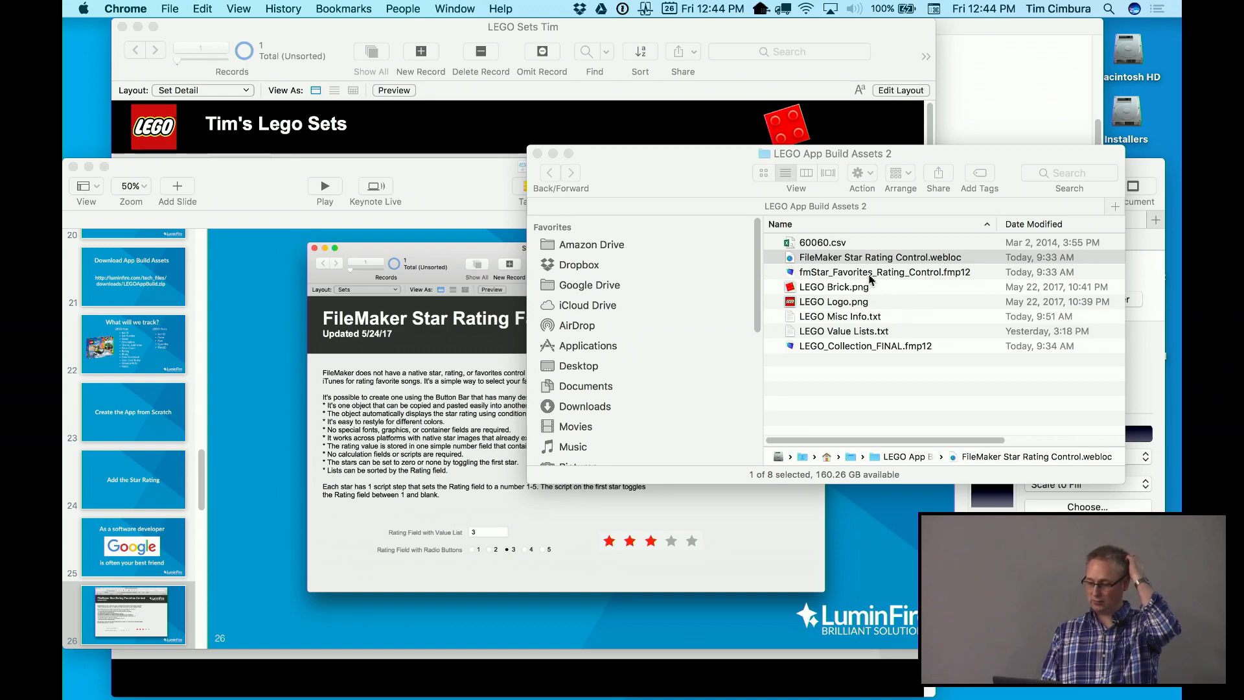
# Open fmStar_Favorites_Rating_Control.fmp12 and try its stars at 2, 1, 5 and 1
pyautogui.doubleClick(873, 272)
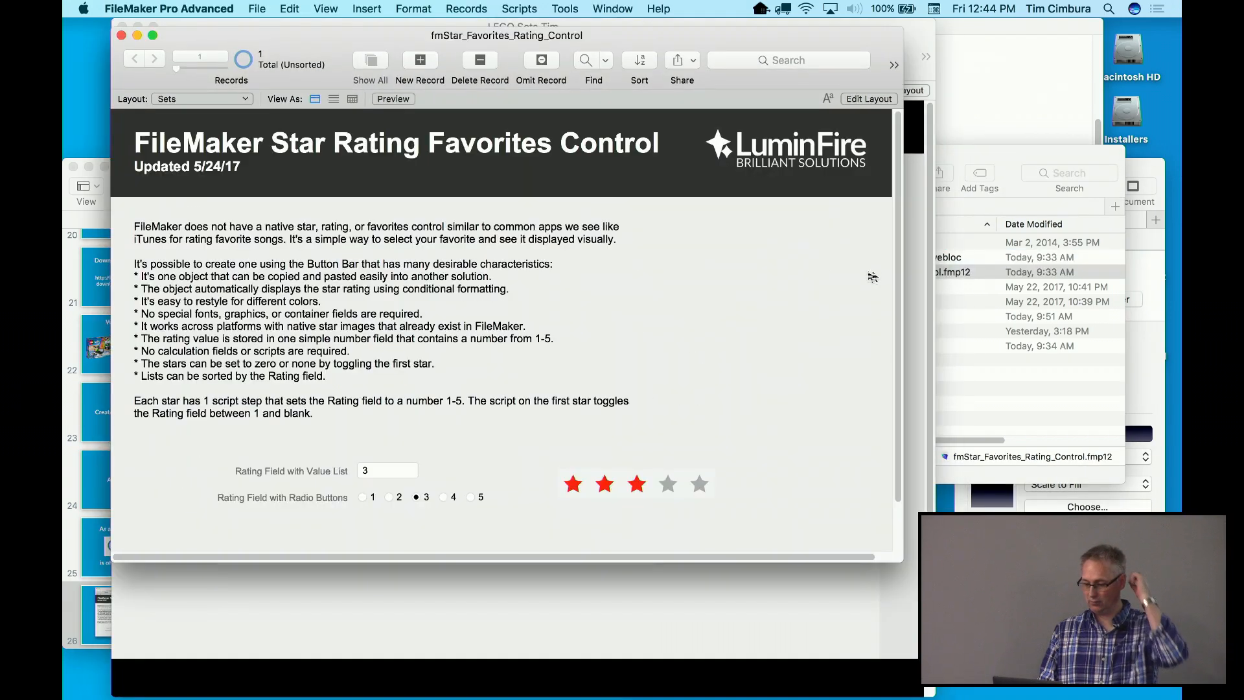
pyautogui.moveTo(491, 45); pyautogui.dragTo(577, 55)
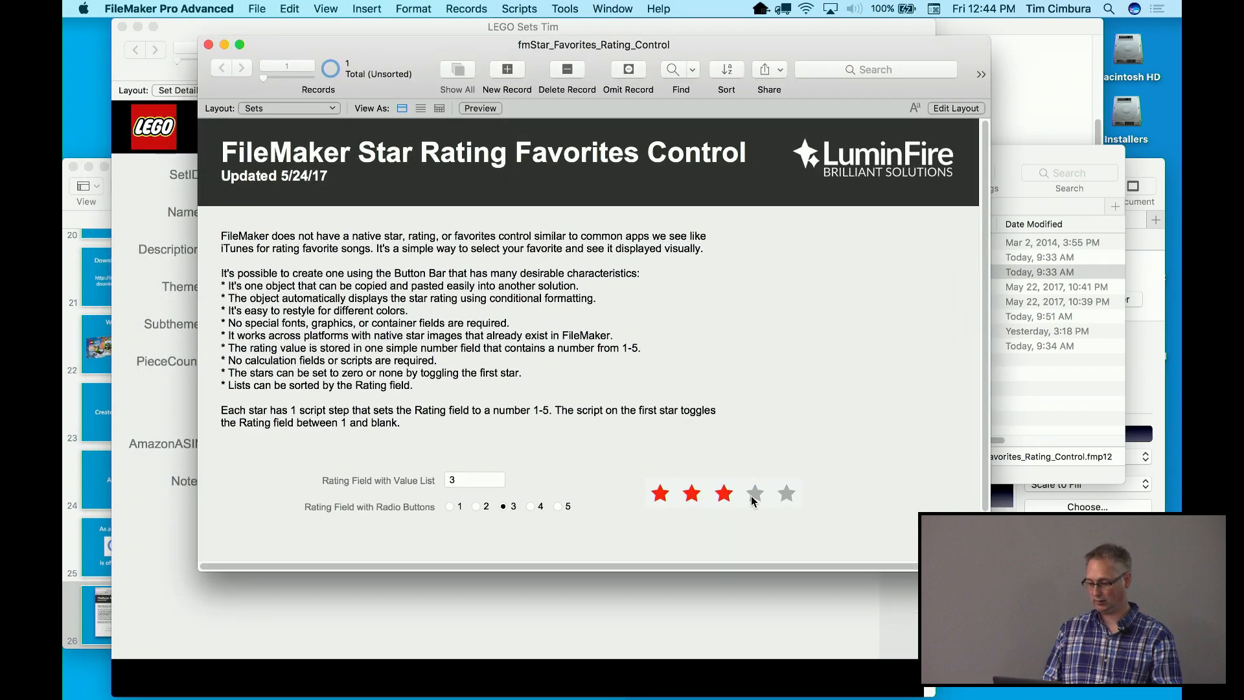
pyautogui.click(687, 498)
pyautogui.click(662, 497)
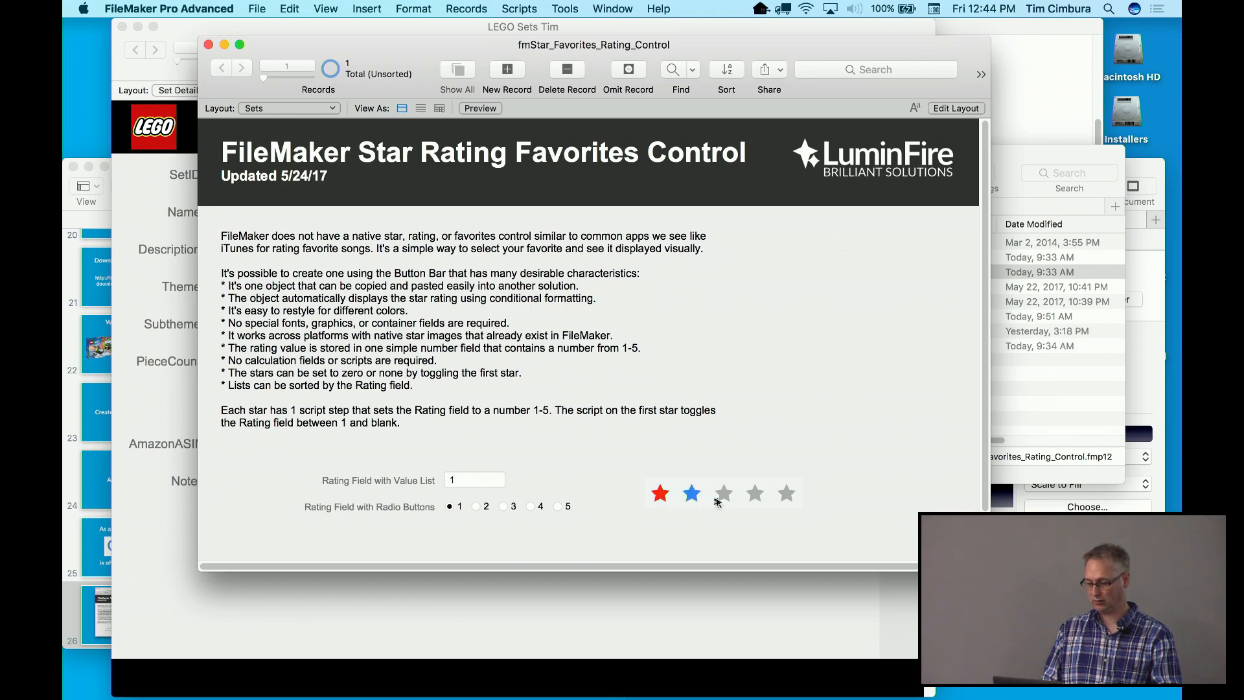
pyautogui.click(786, 496)
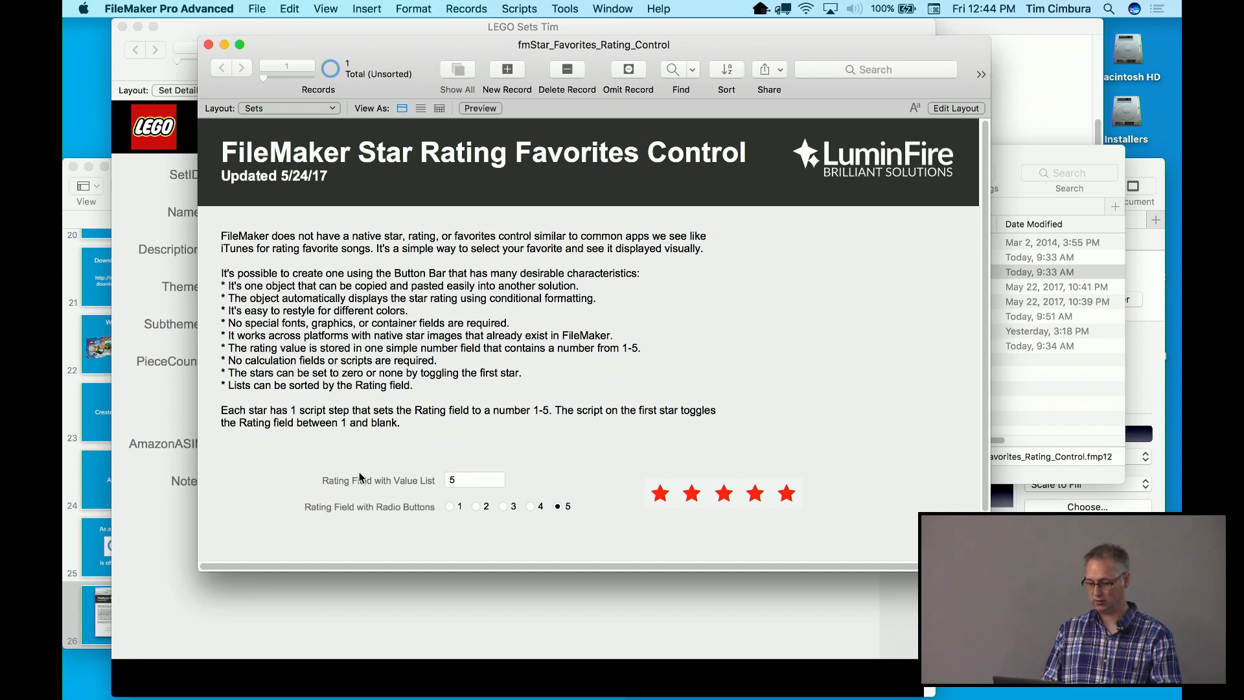
pyautogui.click(658, 498)
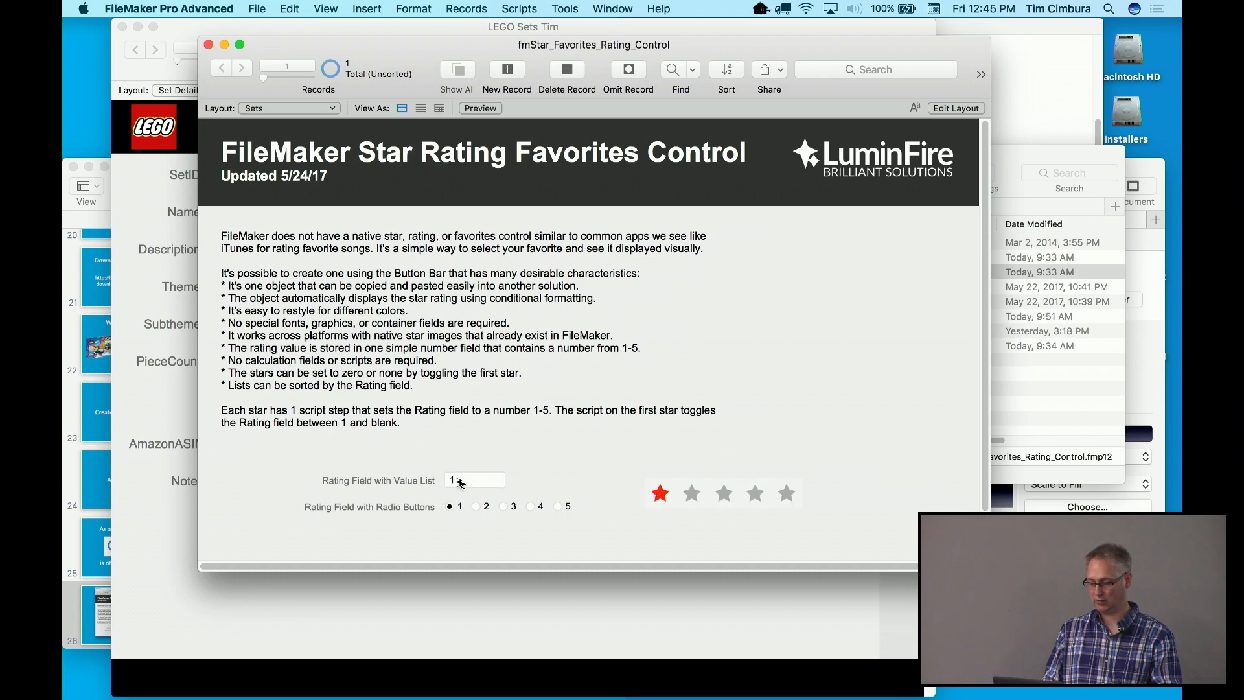
# Clear the rating, step it through 2, 3 and 4 stars, then leave it at 1
pyautogui.click(660, 497)
pyautogui.click(691, 494)
pyautogui.click(724, 494)
pyautogui.click(753, 495)
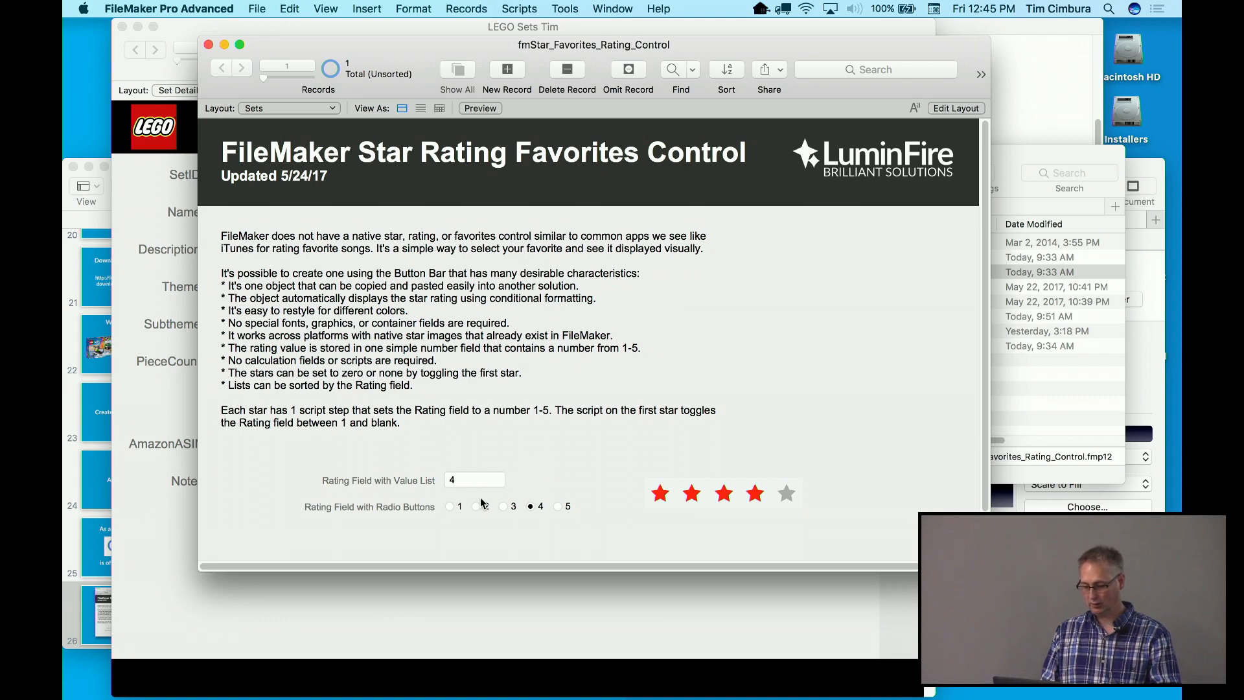
pyautogui.click(450, 506)
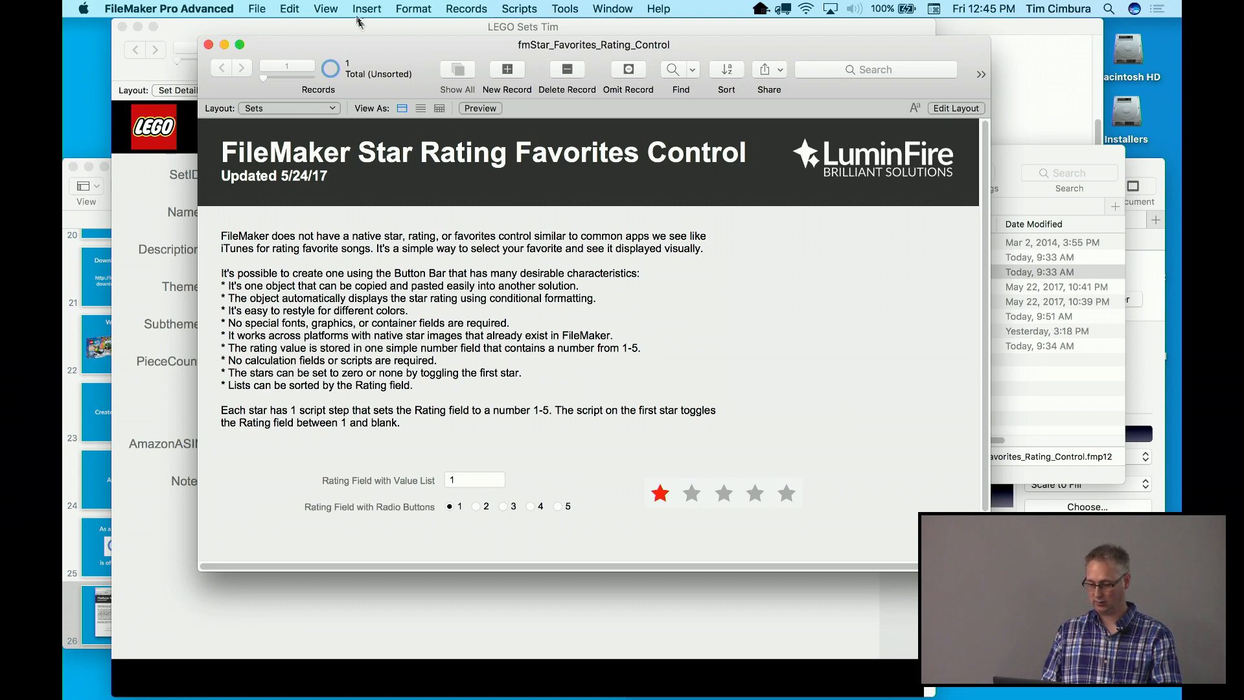
pyautogui.click(366, 9)
# In the sample's Layout mode, nudge the five-star rating control left and copy it
pyautogui.moveTo(325, 8)
pyautogui.click(340, 66)
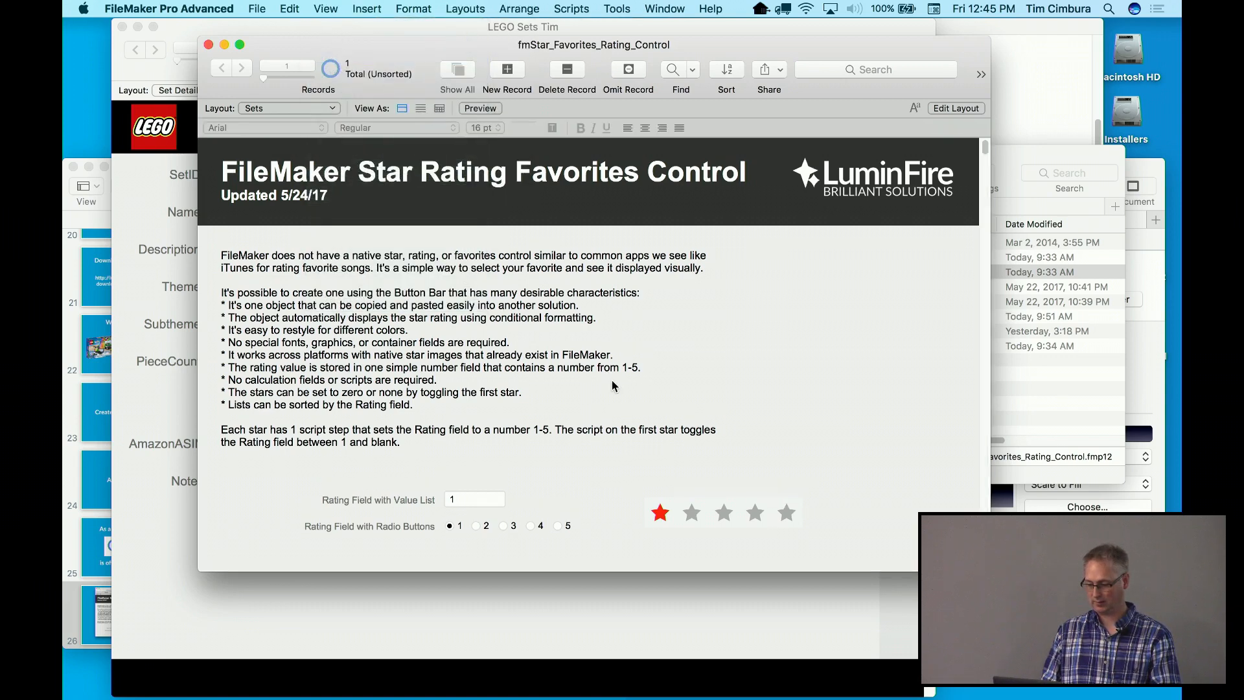
pyautogui.click(696, 513)
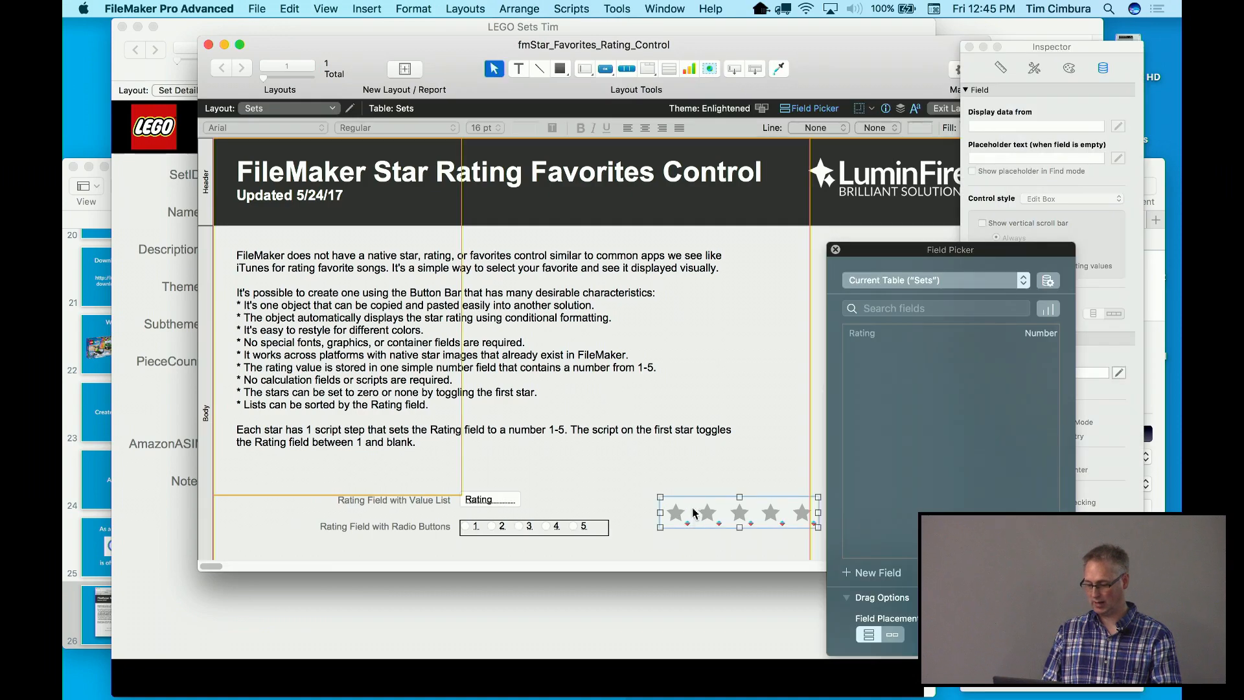
pyautogui.moveTo(693, 513)
pyautogui.mouseDown()
pyautogui.moveTo(680, 494)
pyautogui.moveTo(684, 513)
pyautogui.mouseUp()
pyautogui.click(302, 7)
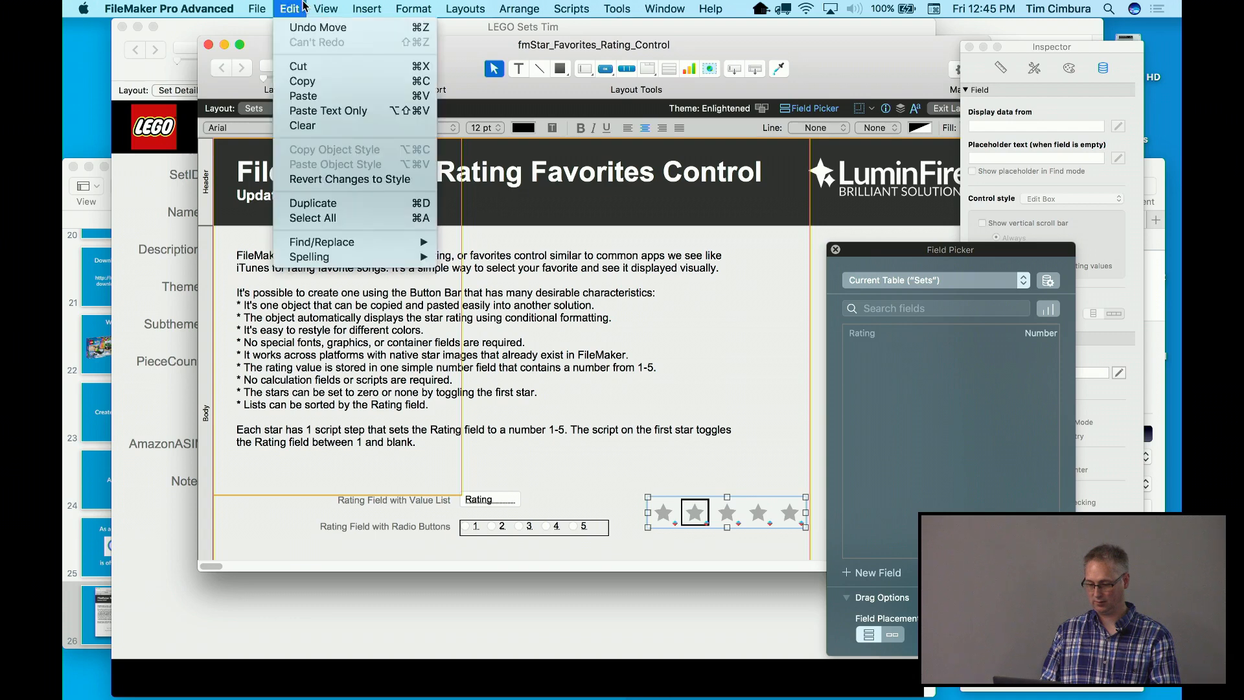
pyautogui.click(303, 81)
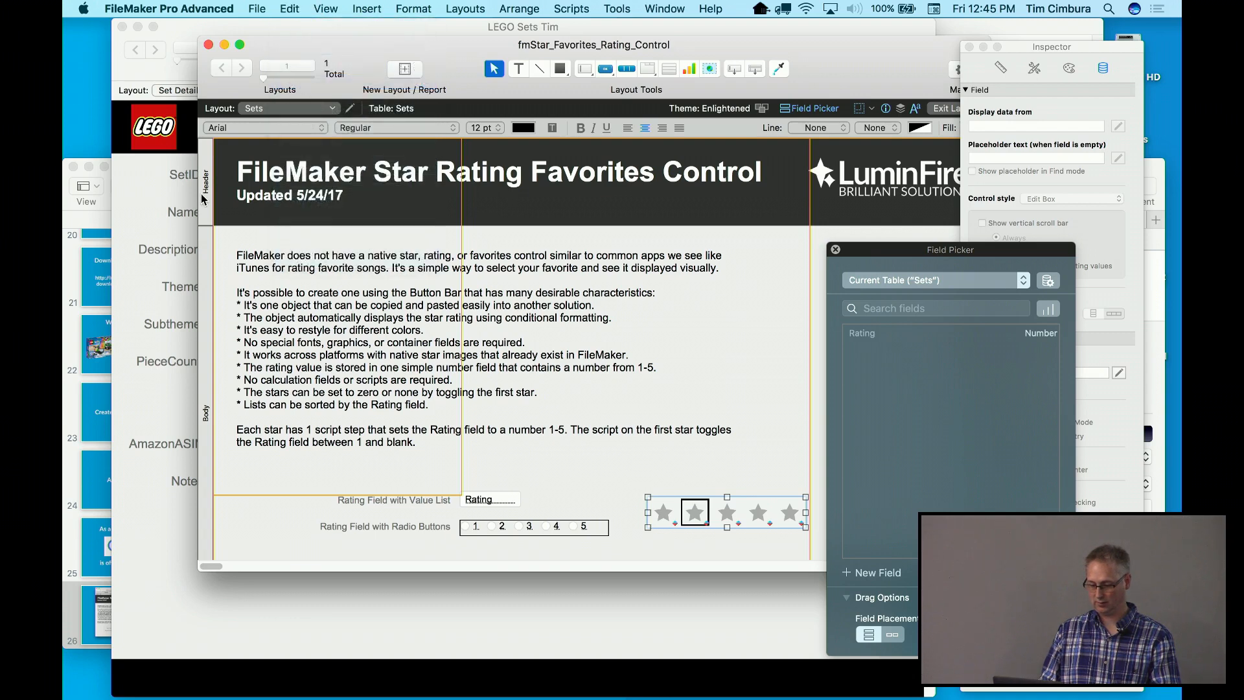
# Paste the star control onto LEGO Sets Tim's Set Detail layout, right of the Rating field
pyautogui.click(163, 244)
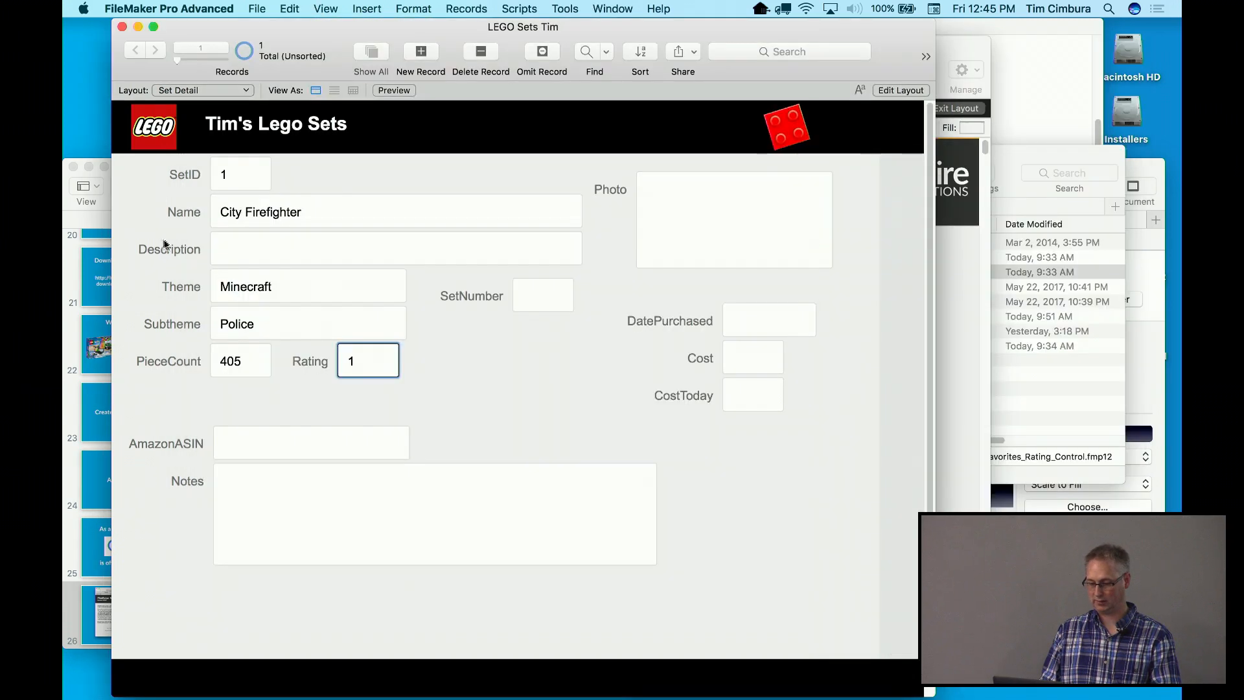
pyautogui.click(321, 8)
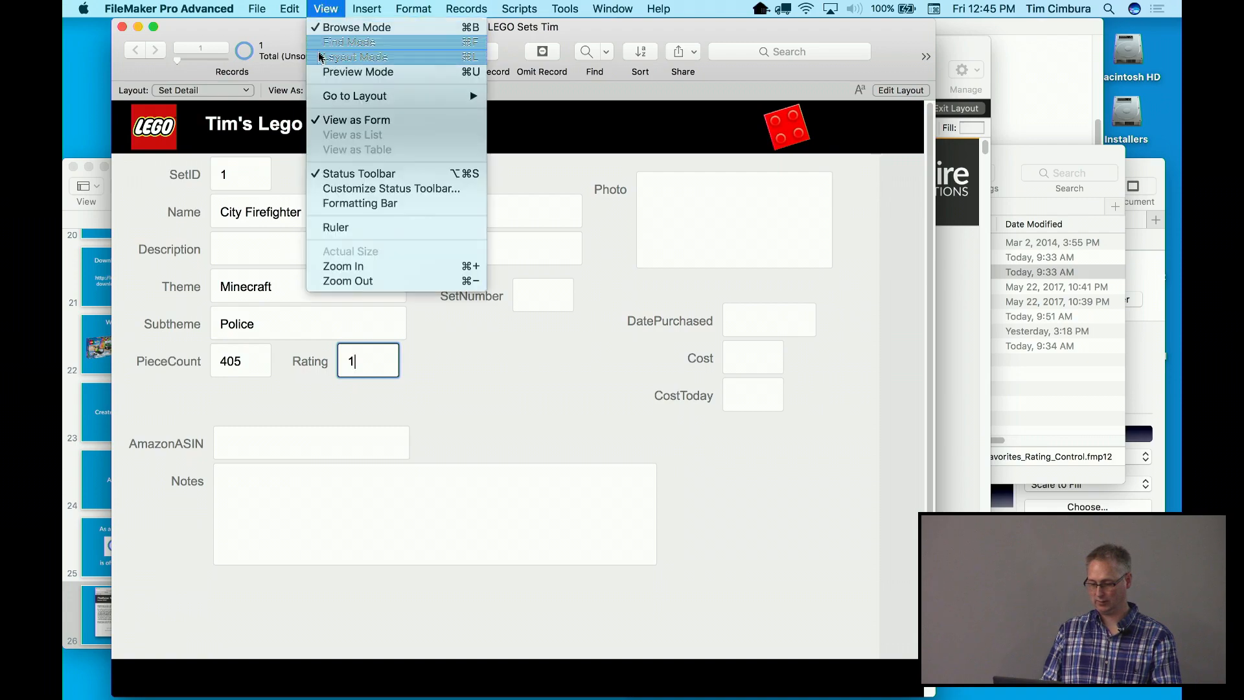
pyautogui.click(347, 56)
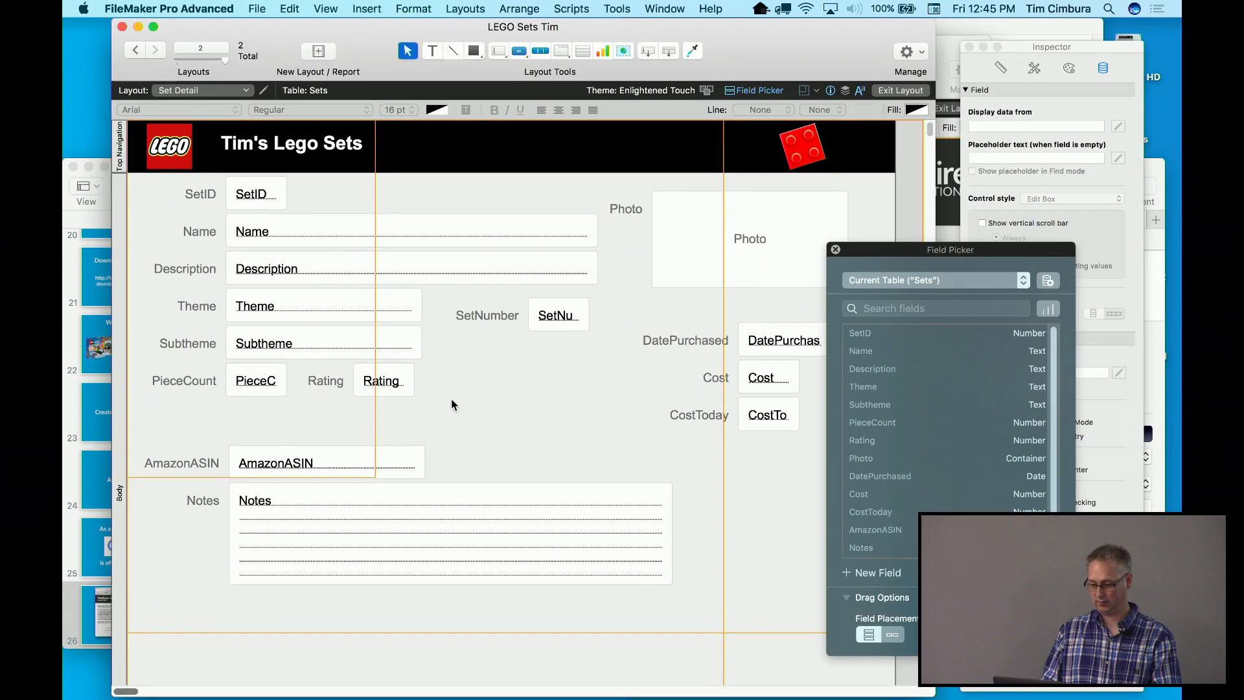
pyautogui.press('super+v')
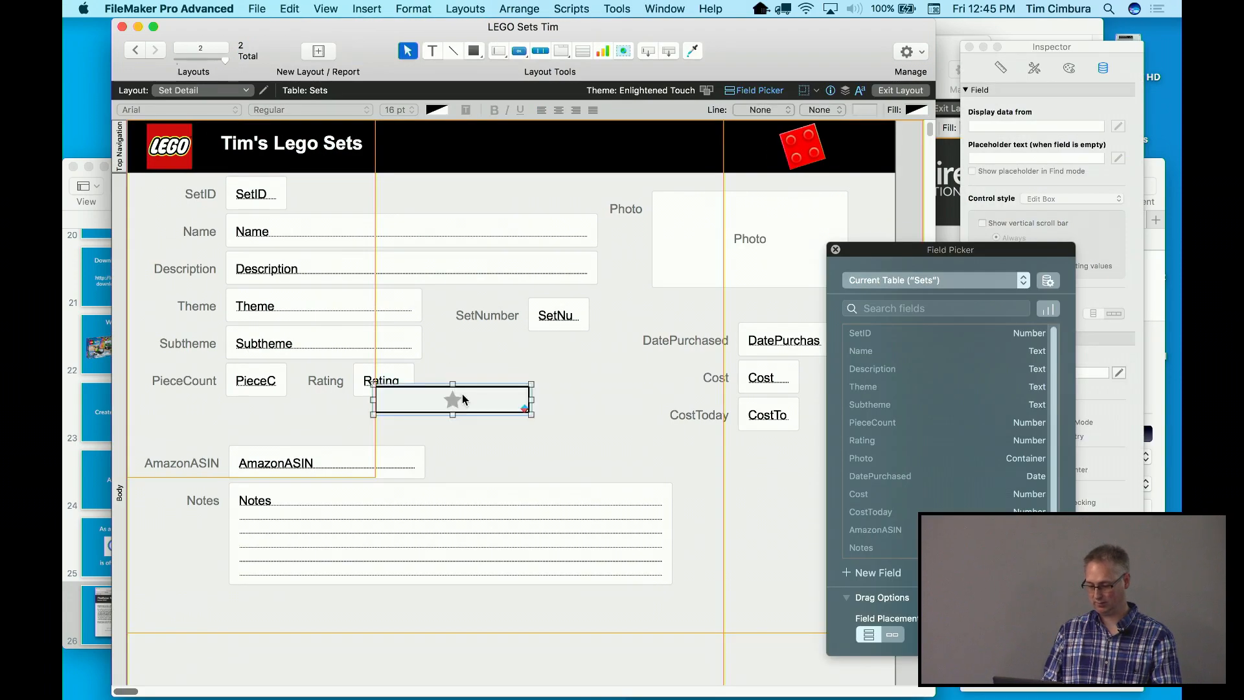
pyautogui.moveTo(456, 403); pyautogui.dragTo(527, 390)
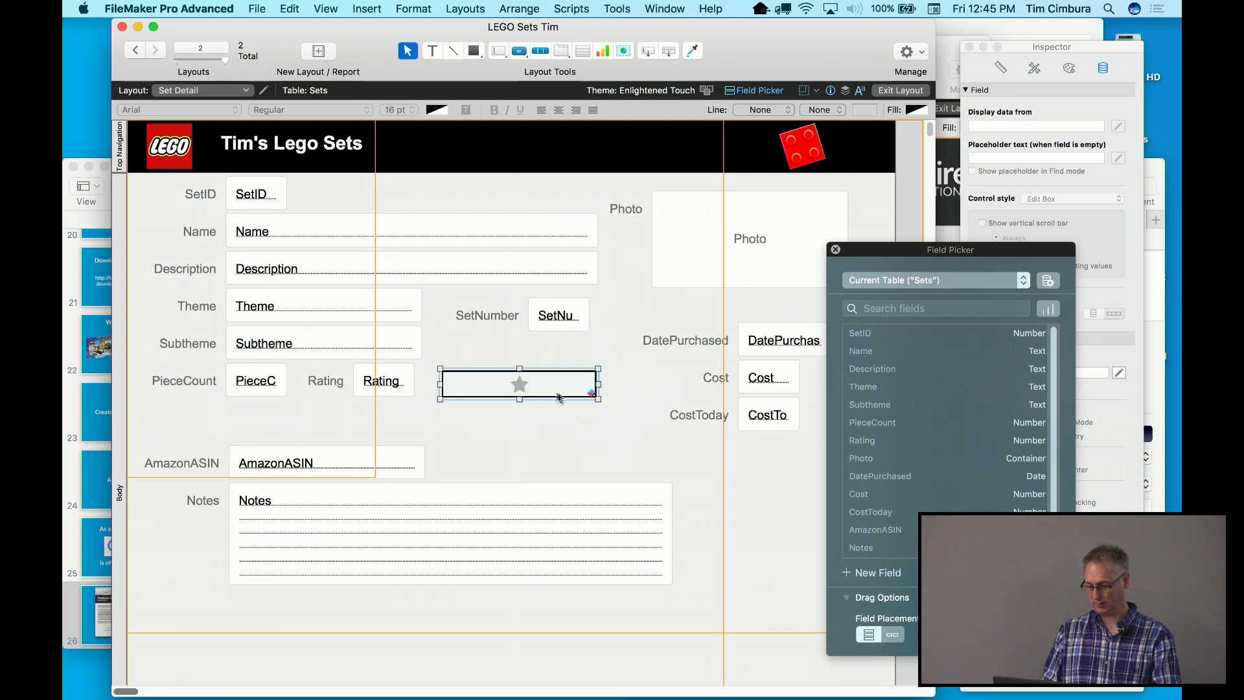
# Extend the star button bar to 5 of 5 segments and preview in Browse mode
pyautogui.doubleClick(556, 394)
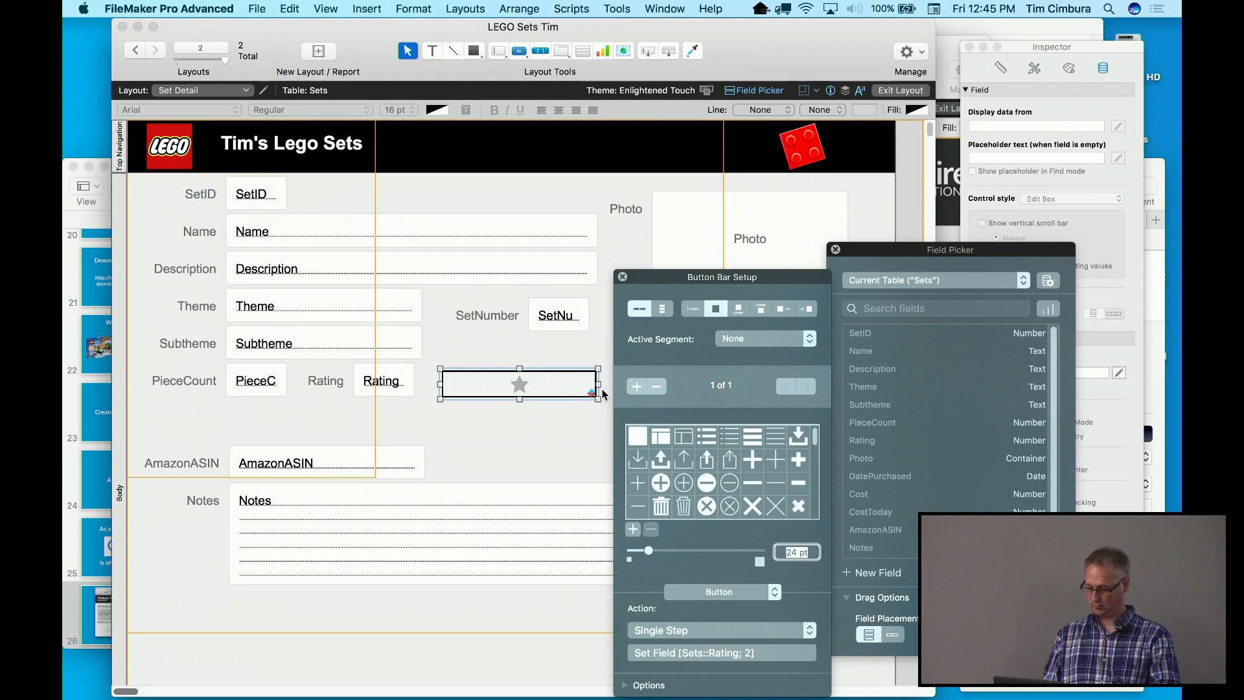
pyautogui.click(639, 388)
pyautogui.click(639, 388)
pyautogui.click(639, 388)
pyautogui.click(637, 387)
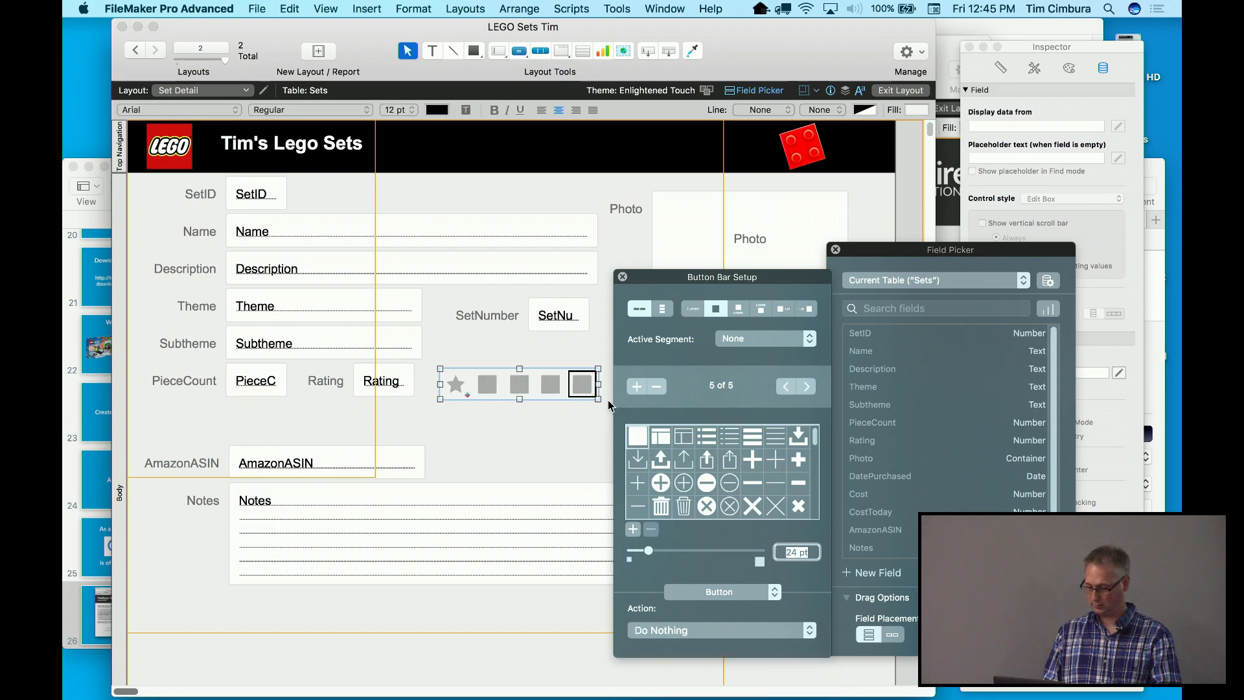
pyautogui.click(554, 441)
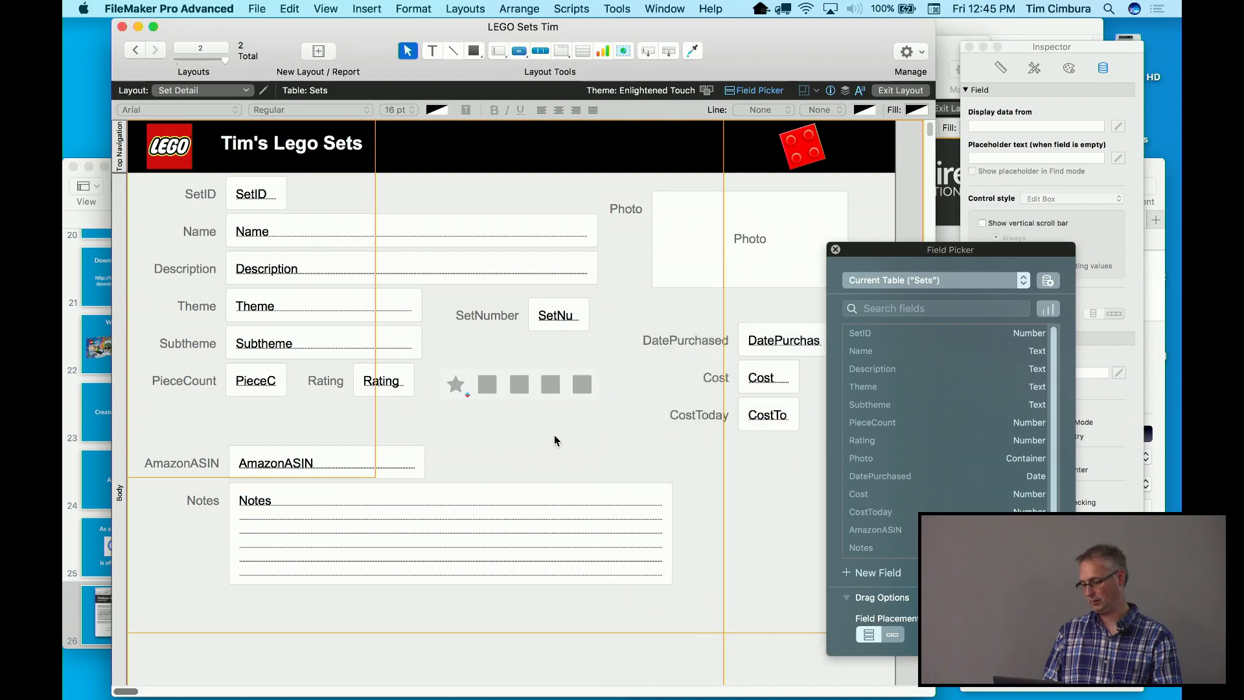
pyautogui.press('super+b')
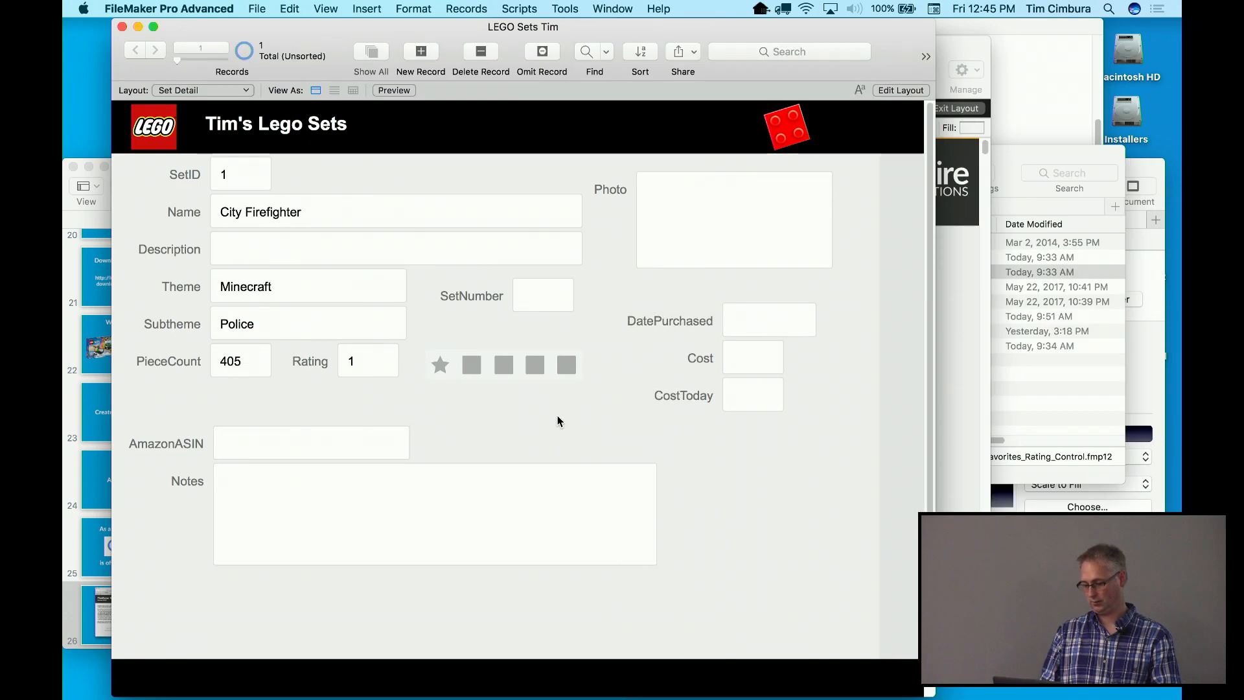
# Back in Layout mode, select the whole five-star bar in the star rating sample layout
pyautogui.press('super+l')
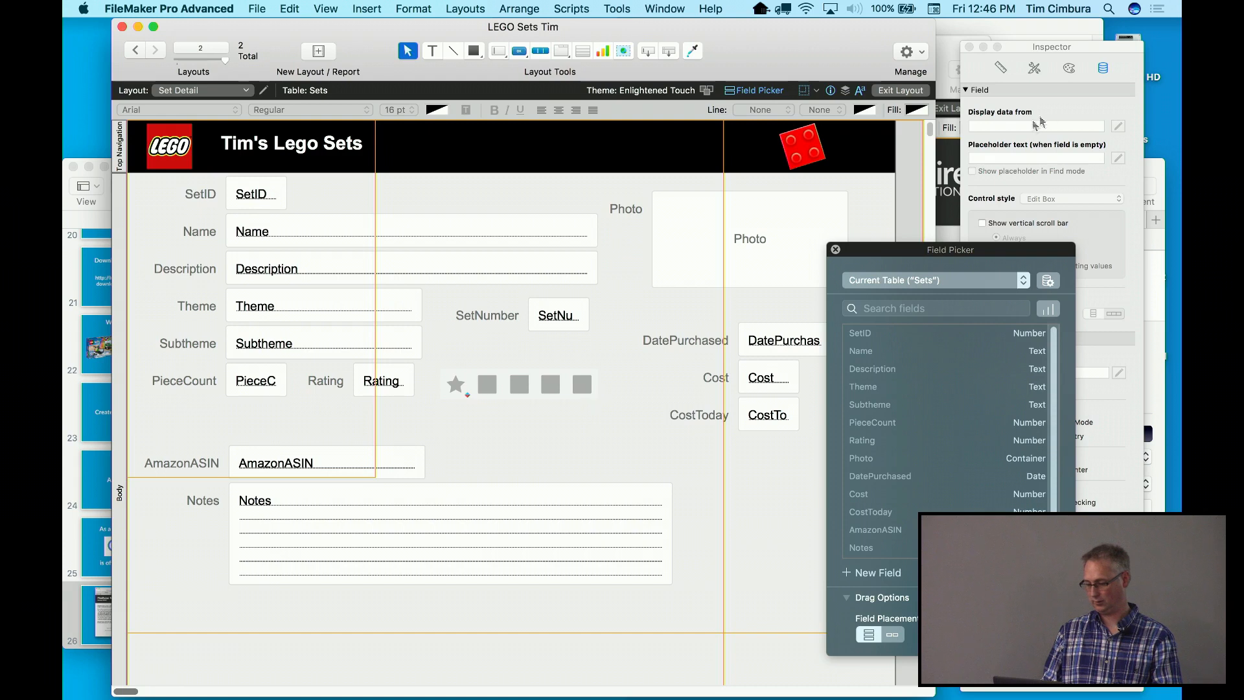
pyautogui.click(951, 181)
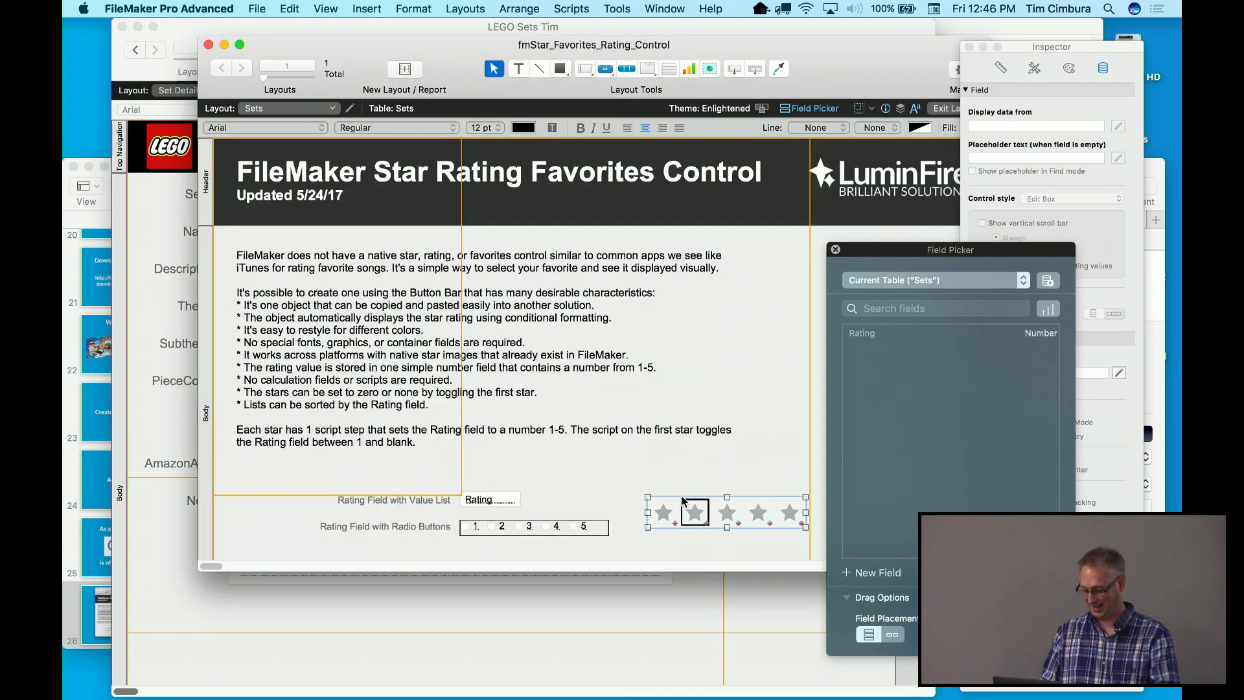
pyautogui.click(699, 472)
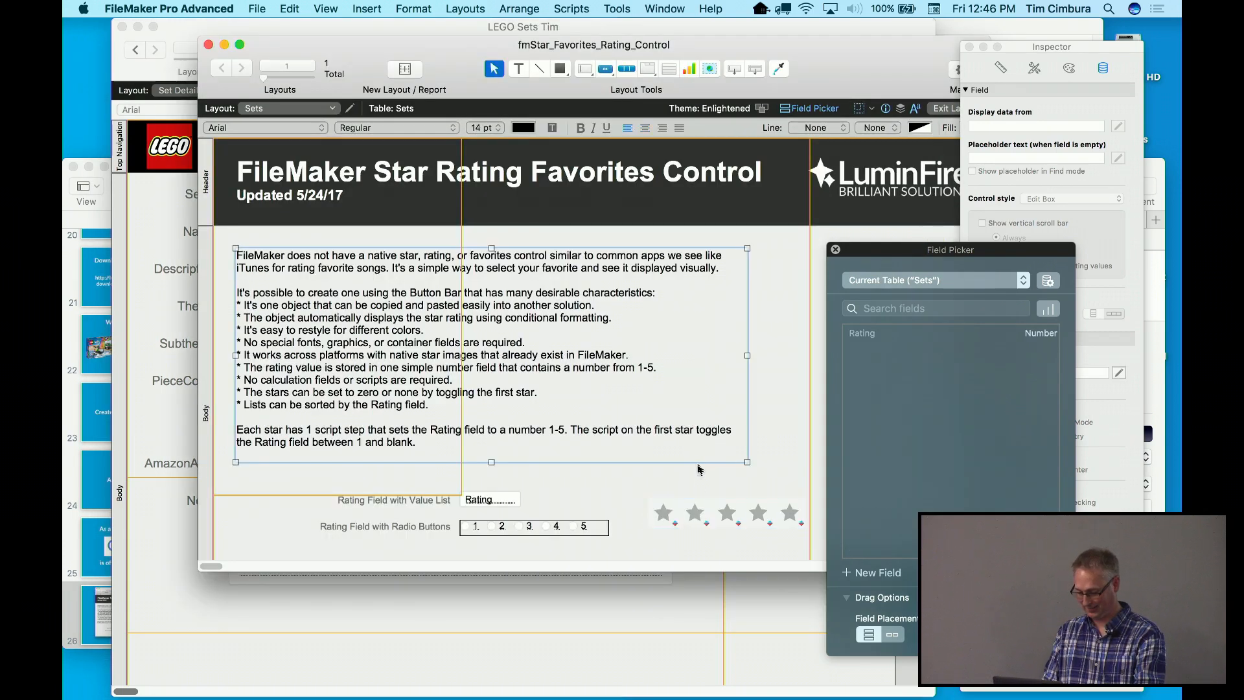
pyautogui.click(692, 510)
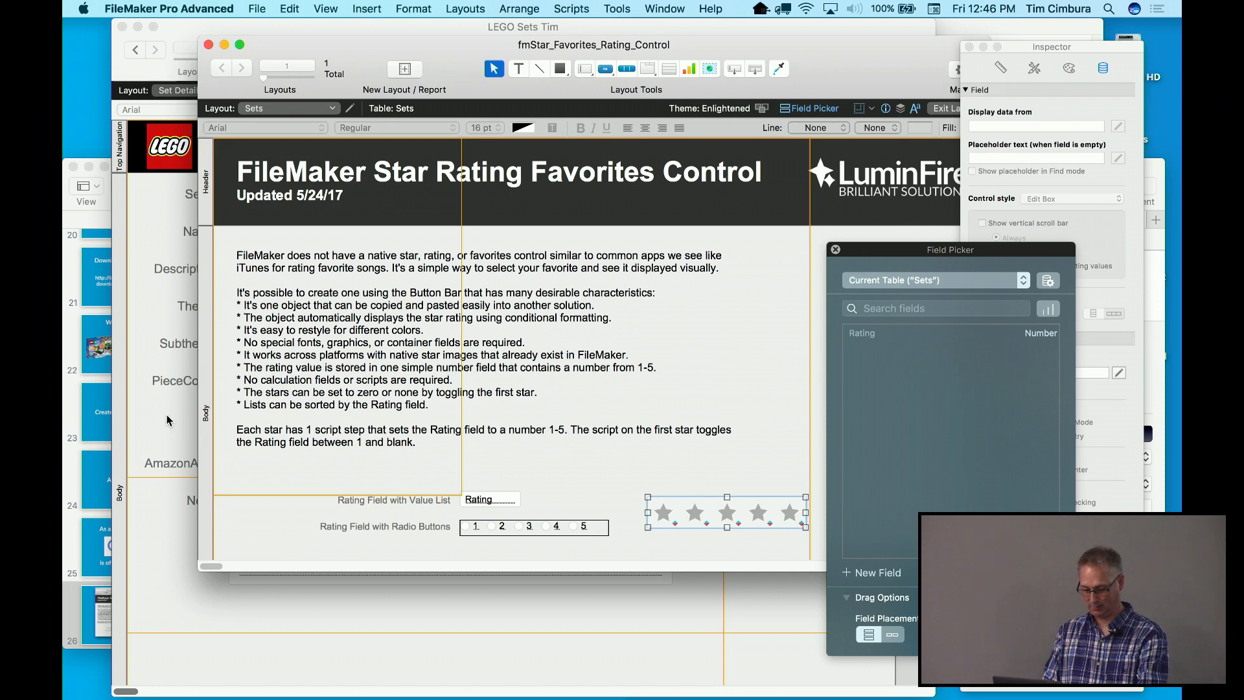
pyautogui.click(170, 420)
# Paste the star bar onto Set Detail, delete the square placeholder bar, and put the stars in its spot
pyautogui.press('super+v')
pyautogui.press('super+v')
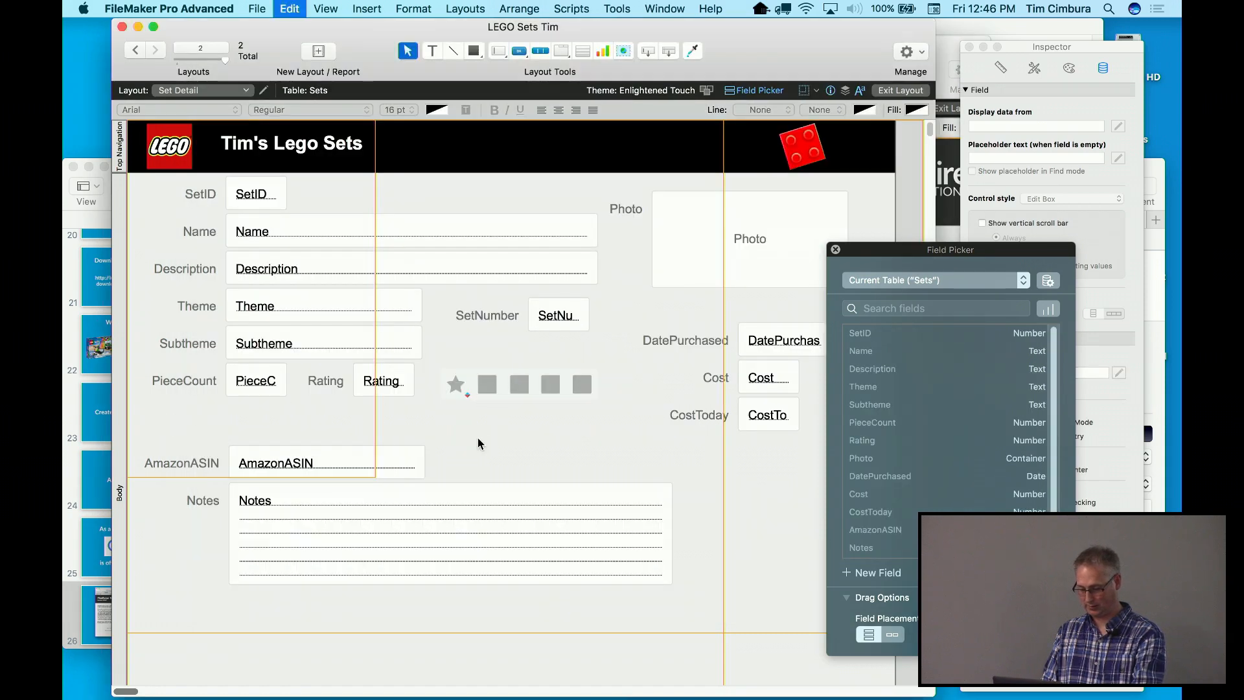
pyautogui.moveTo(479, 442); pyautogui.dragTo(512, 435)
pyautogui.click(514, 397)
pyautogui.press('Delete')
pyautogui.moveTo(514, 433); pyautogui.dragTo(519, 389)
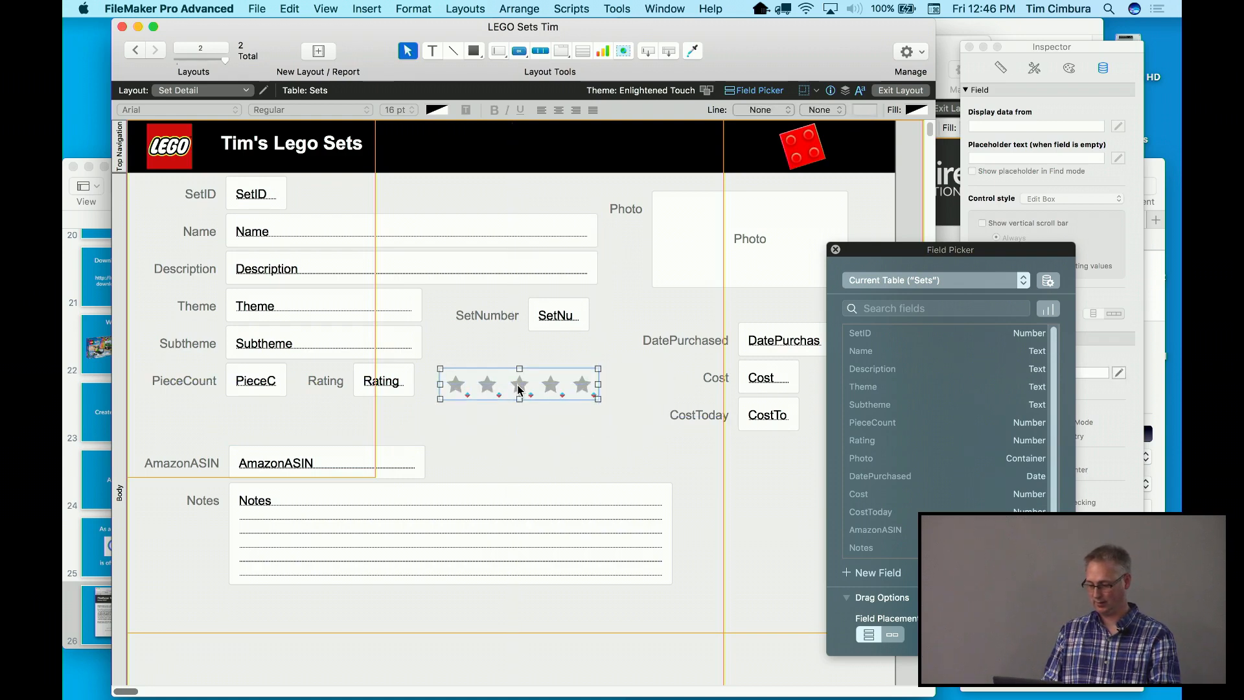
# Test the stars in Browse mode from two to five, leaving record 1 rated 2
pyautogui.press('super+b')
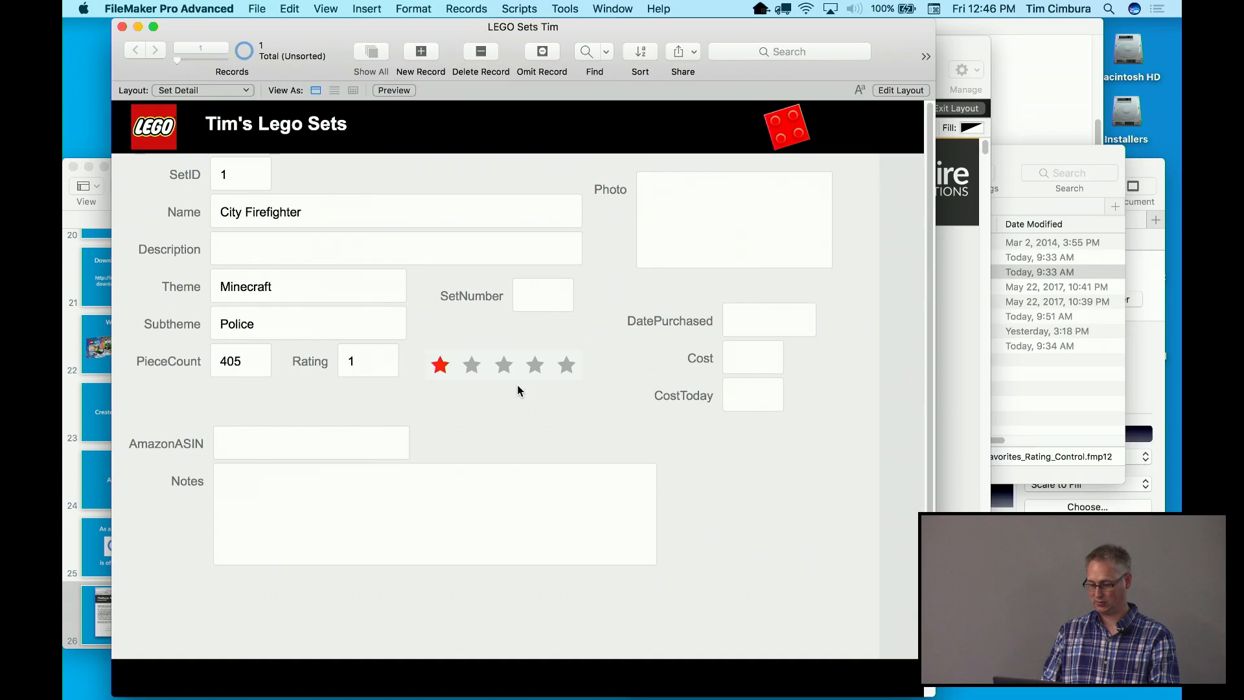
pyautogui.click(473, 366)
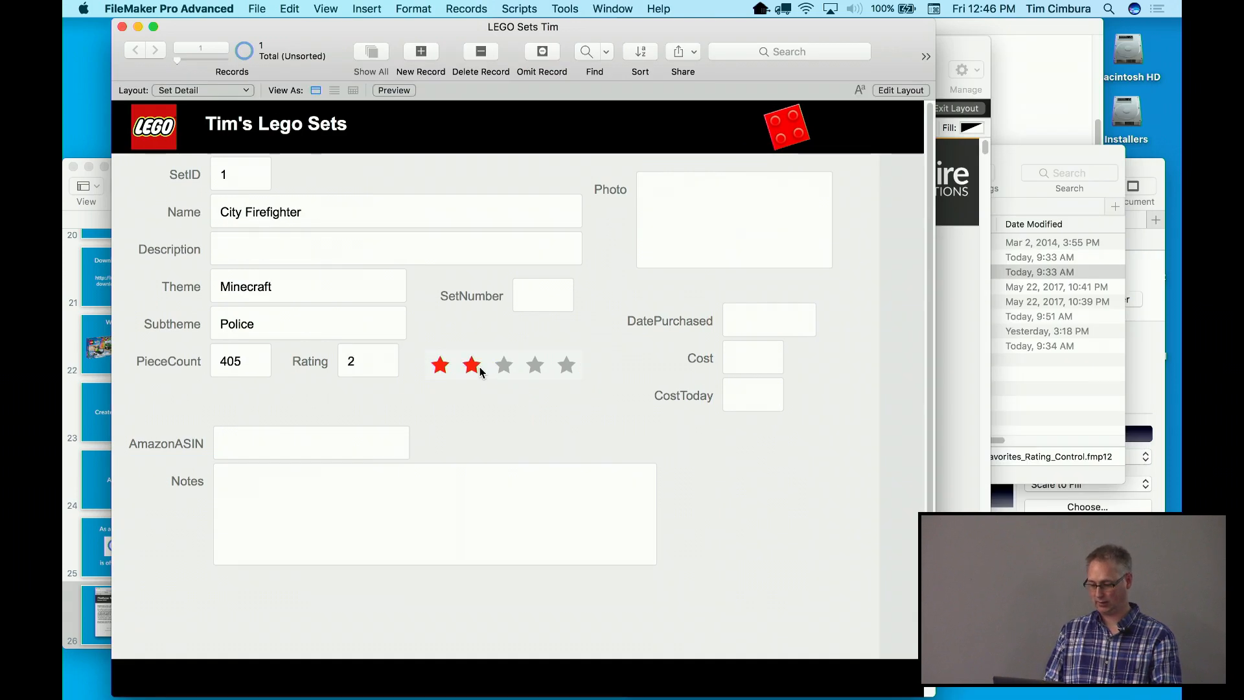
pyautogui.click(505, 369)
pyautogui.click(535, 367)
pyautogui.click(566, 366)
pyautogui.click(473, 368)
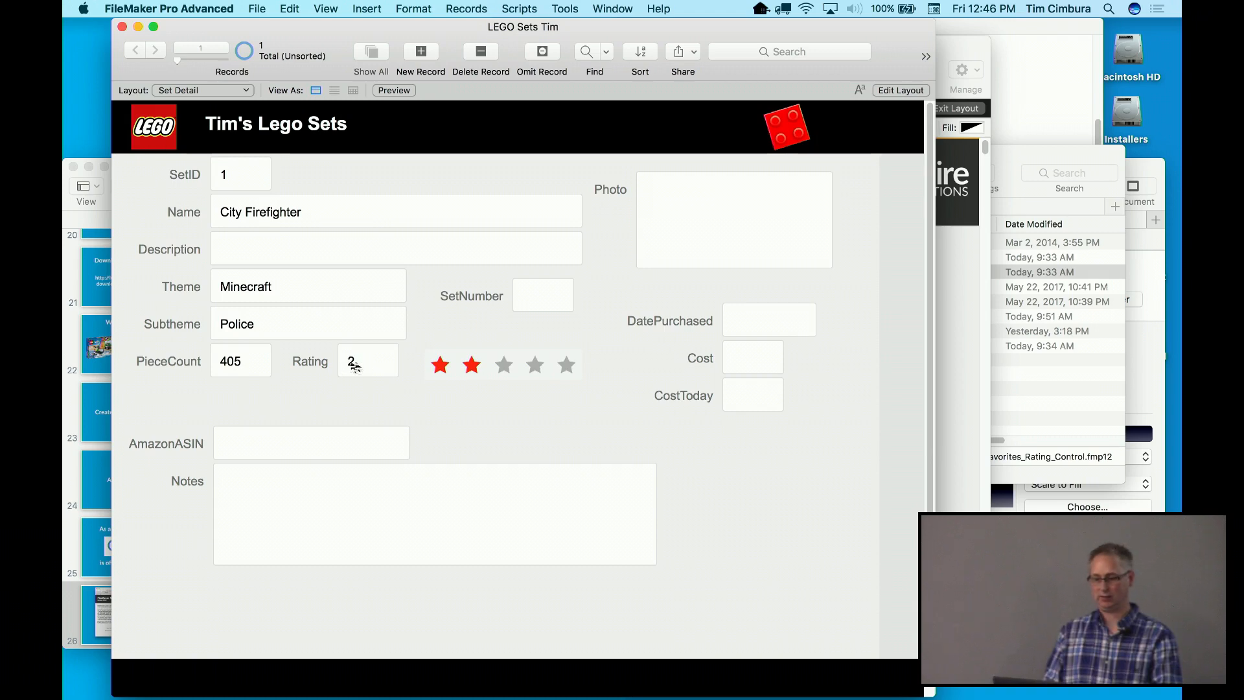
pyautogui.click(504, 366)
pyautogui.click(460, 367)
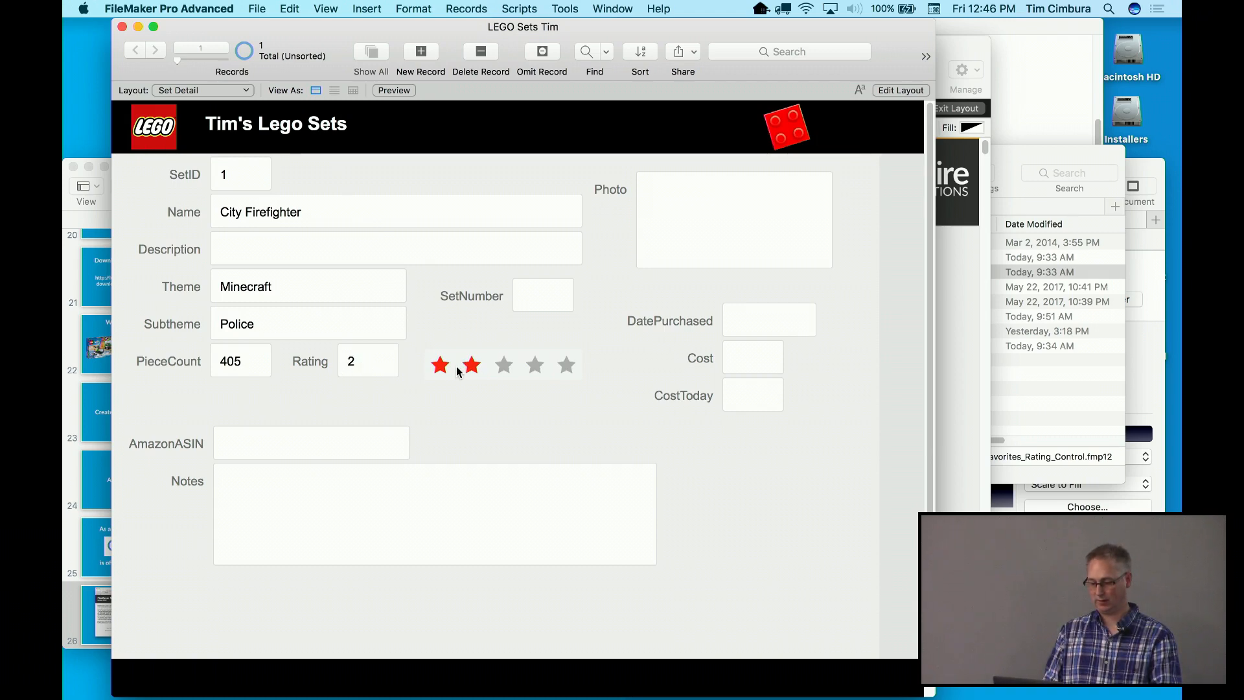
pyautogui.press('super+l')
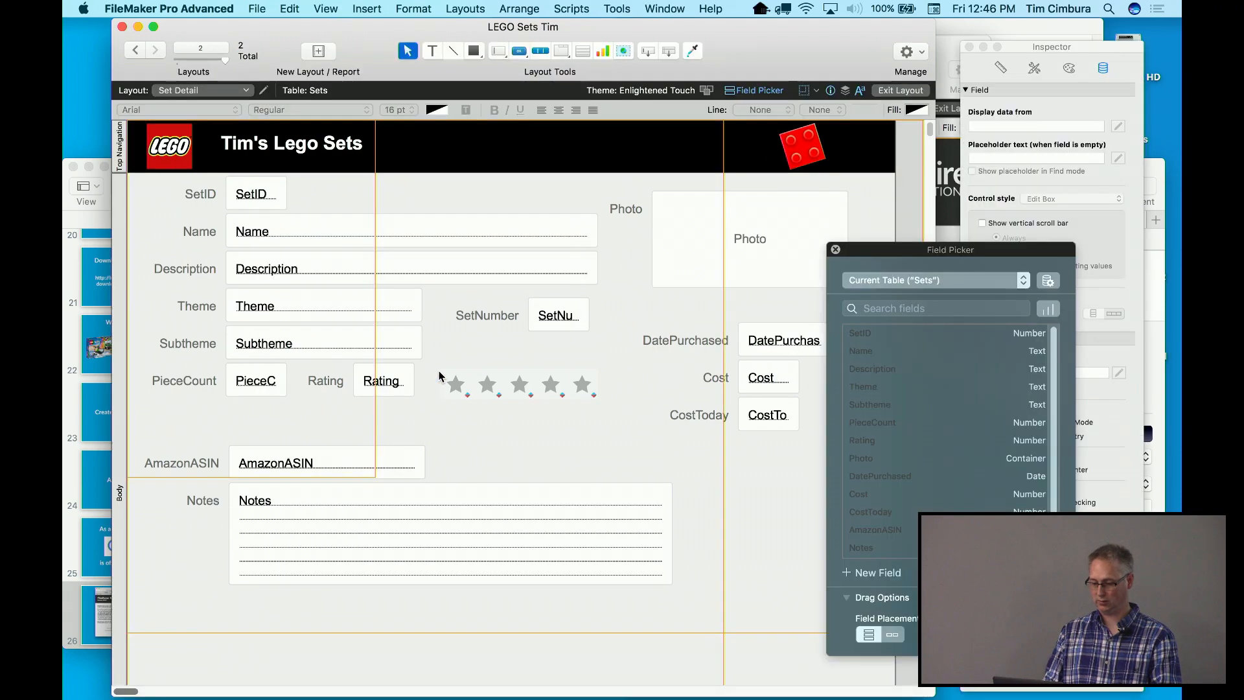
# Delete the Rating field, slide the star bar beside the Rating label, and rate record 1 three stars
pyautogui.click(389, 392)
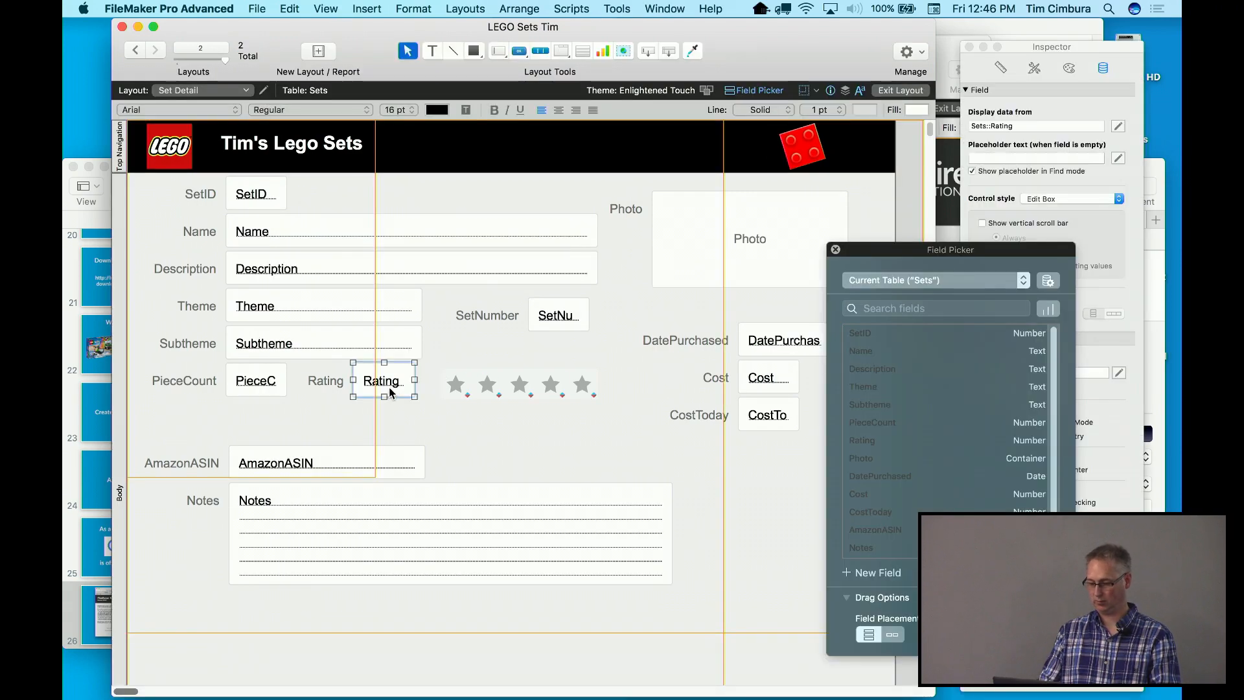
pyautogui.press('Delete')
pyautogui.moveTo(456, 398); pyautogui.dragTo(384, 392)
pyautogui.press('super+b')
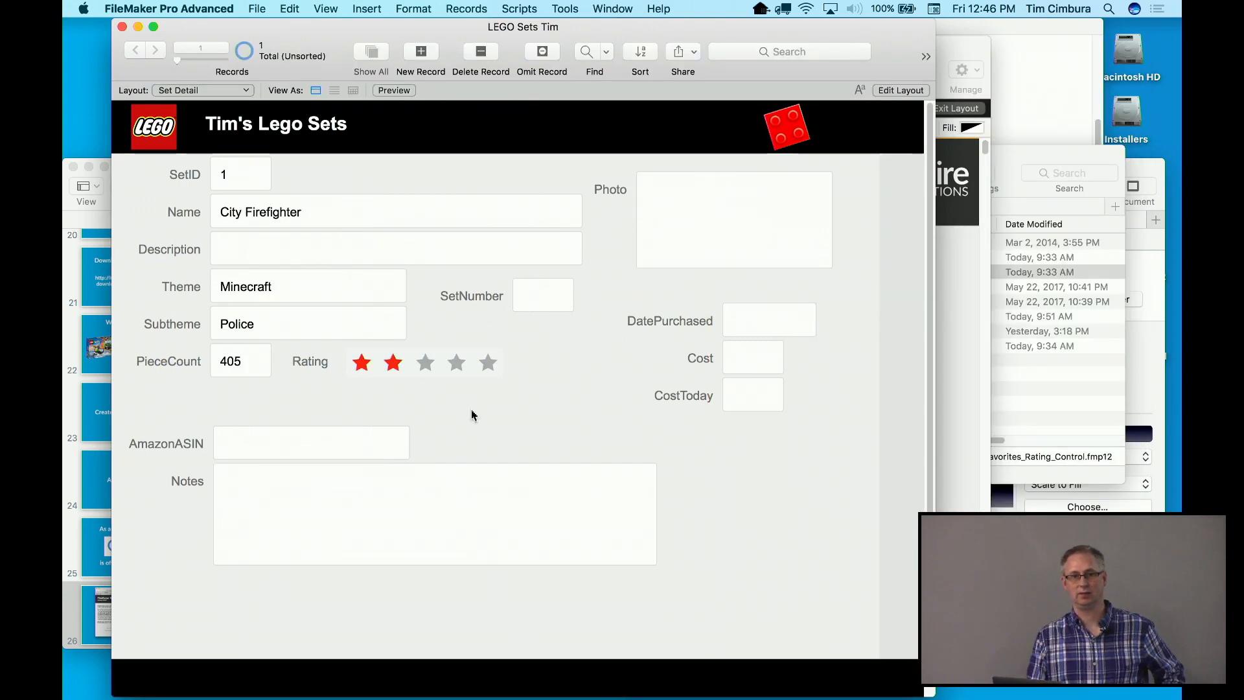
pyautogui.click(459, 364)
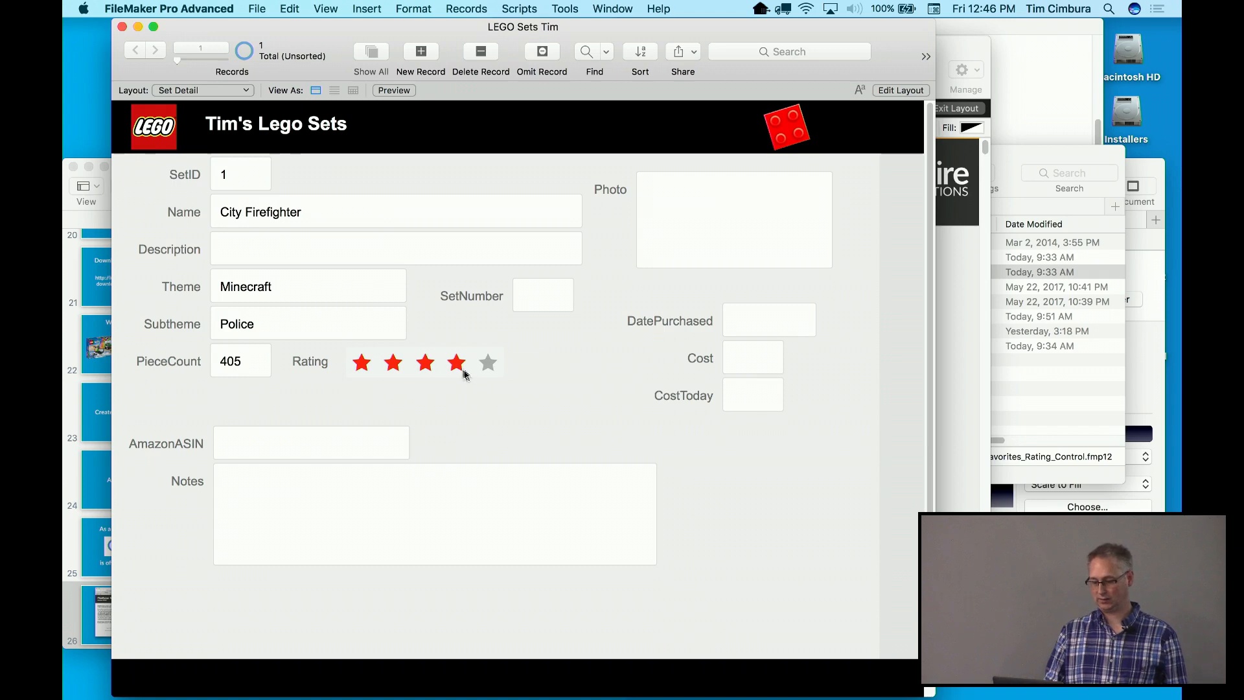
pyautogui.click(423, 365)
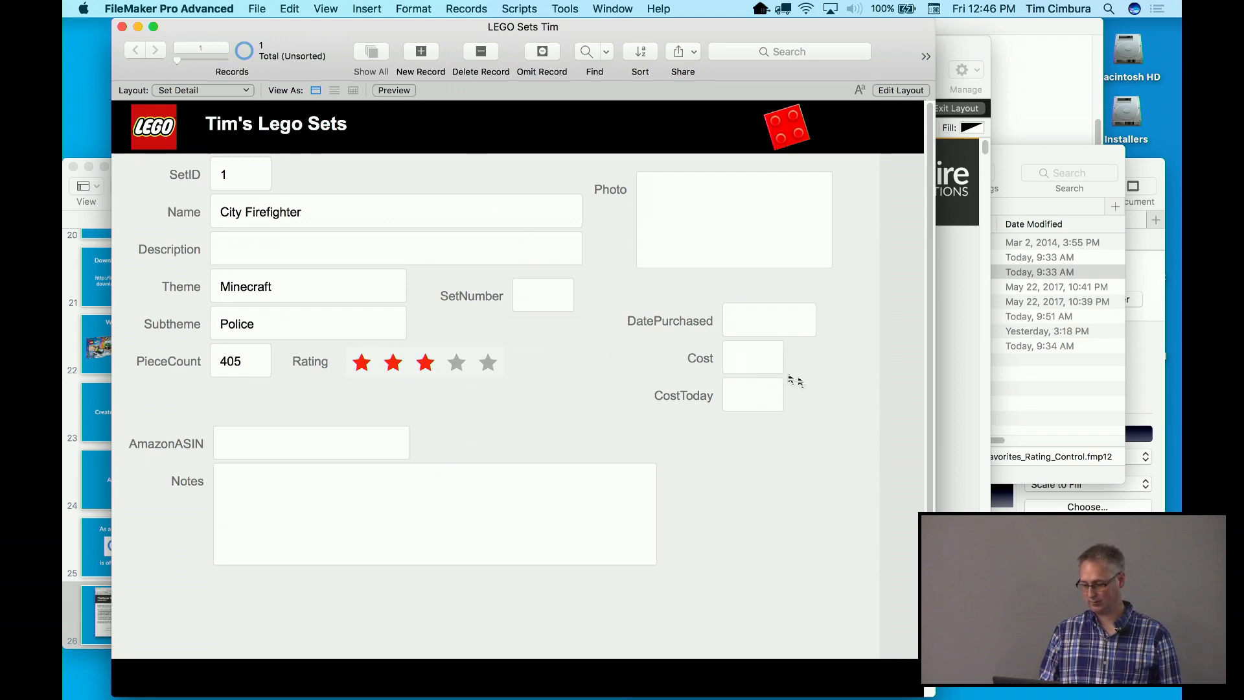
# Play the FileMaker 101 LuminFire deck and advance past Add the Star Rating to Connect to the Web
pyautogui.click(68, 291)
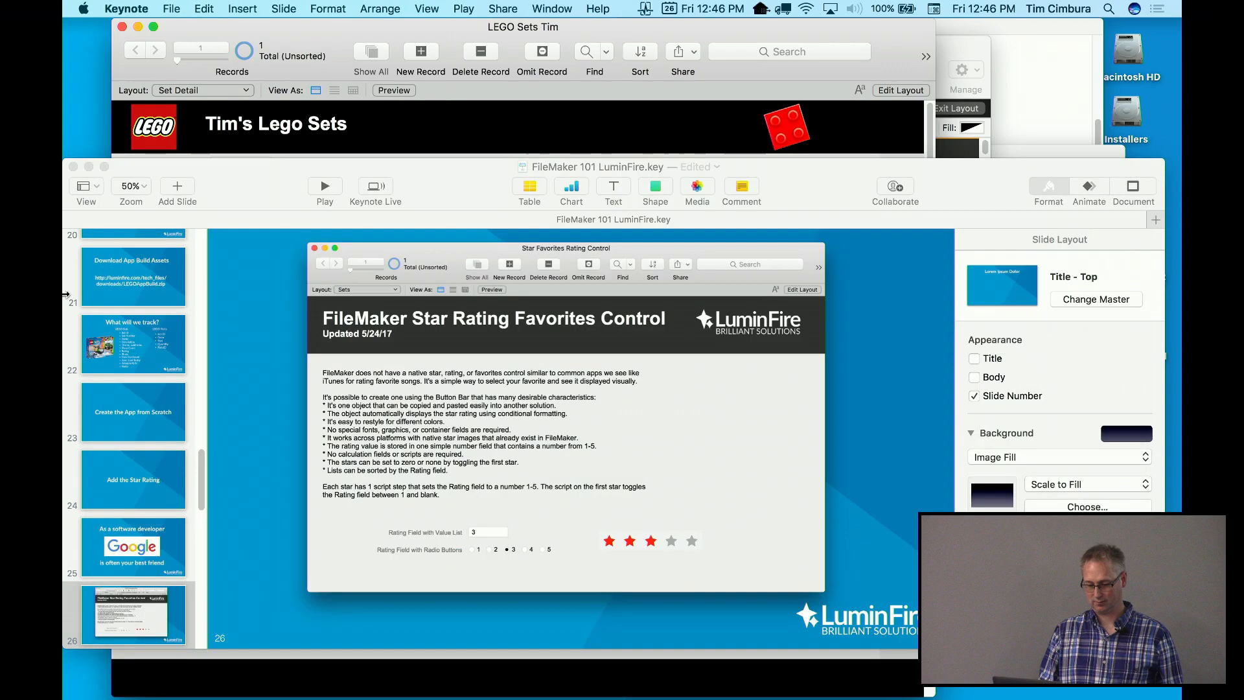
pyautogui.moveTo(206, 182); pyautogui.dragTo(227, 147)
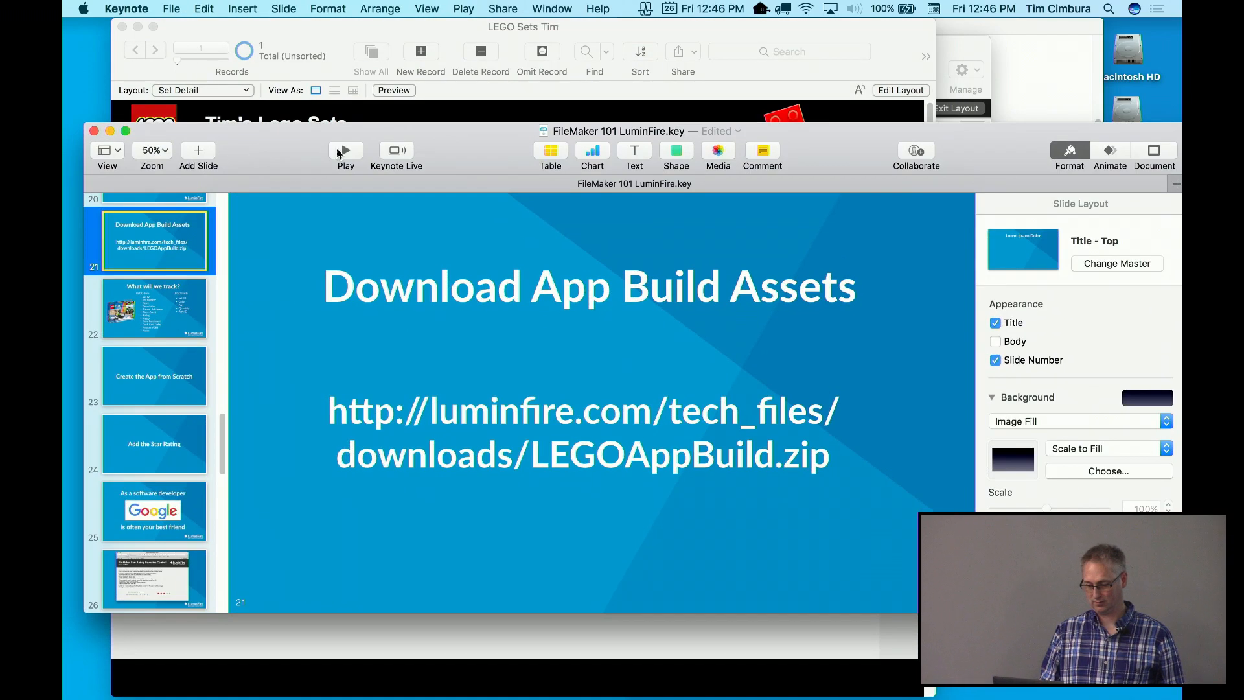
pyautogui.click(346, 150)
pyautogui.press('Right')
pyautogui.press('Right')
pyautogui.press('Right')
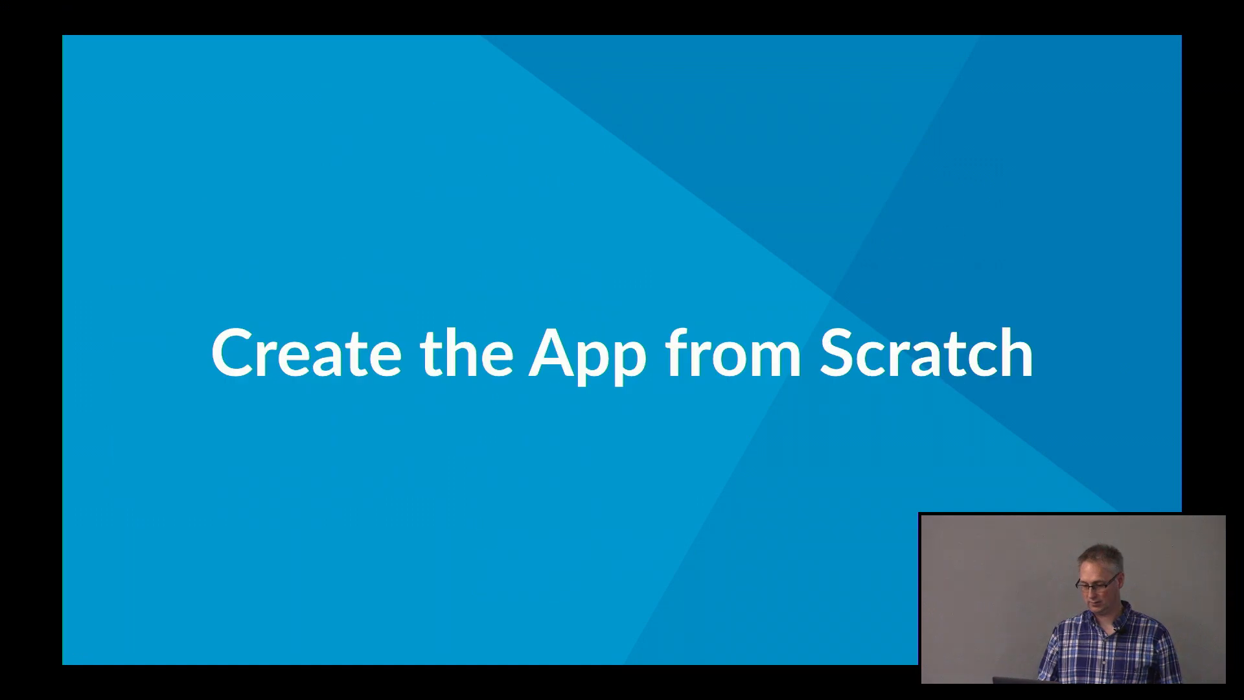
pyautogui.press('Right')
pyautogui.press('Right')
pyautogui.press('Right')
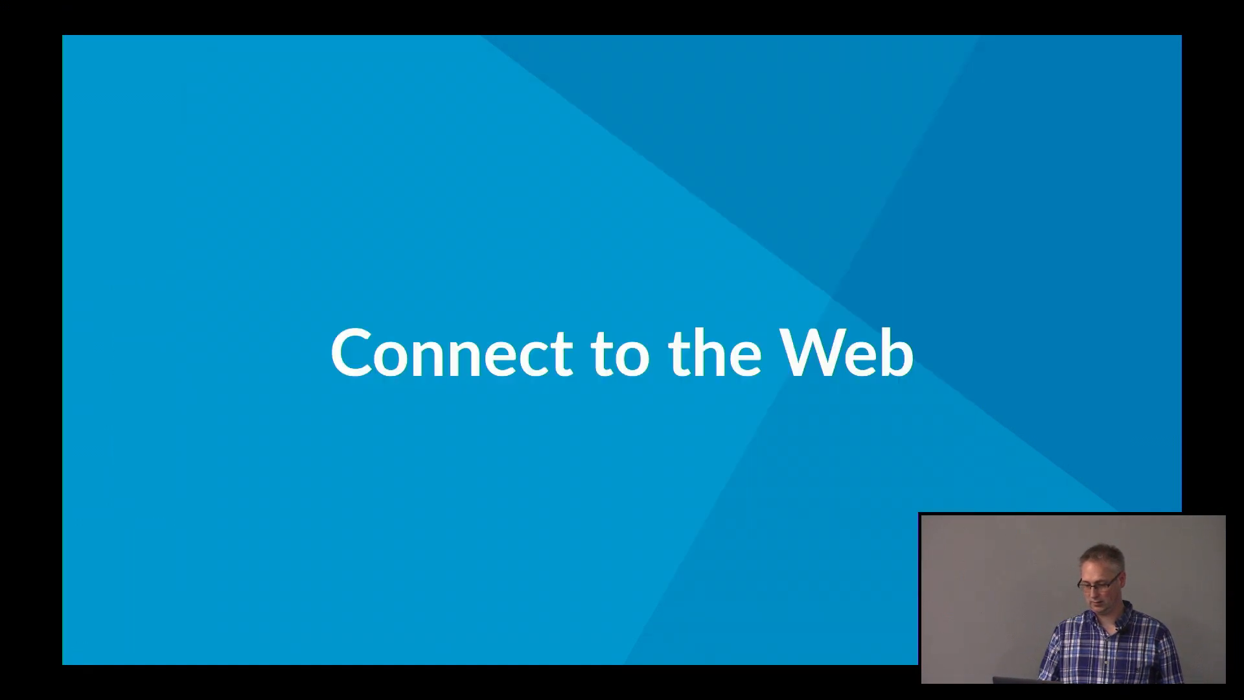
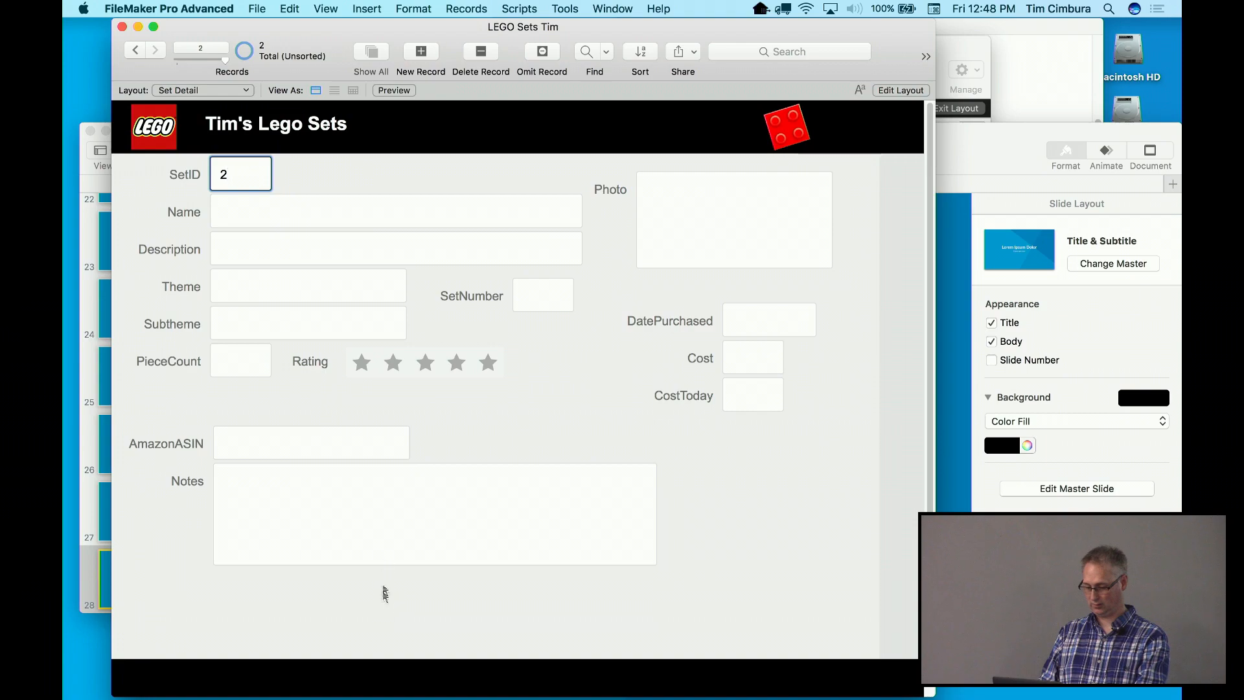
pyautogui.press('super+Tab')
# Switch from FileMaker to Google Chrome and open a new browser window
pyautogui.click(699, 360)
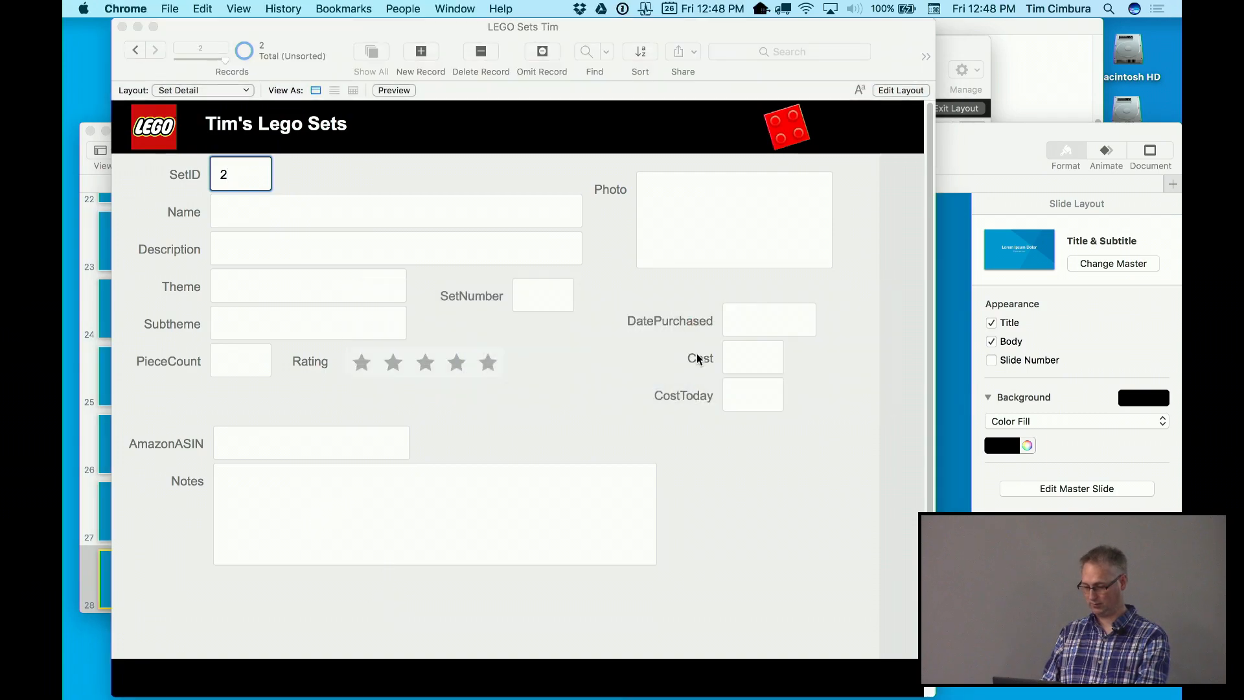
pyautogui.press('super+n')
# Search Google for amazon, correcting the 'amao' typo, and go to Amazon.com
pyautogui.write('amao')
pyautogui.press('Return')
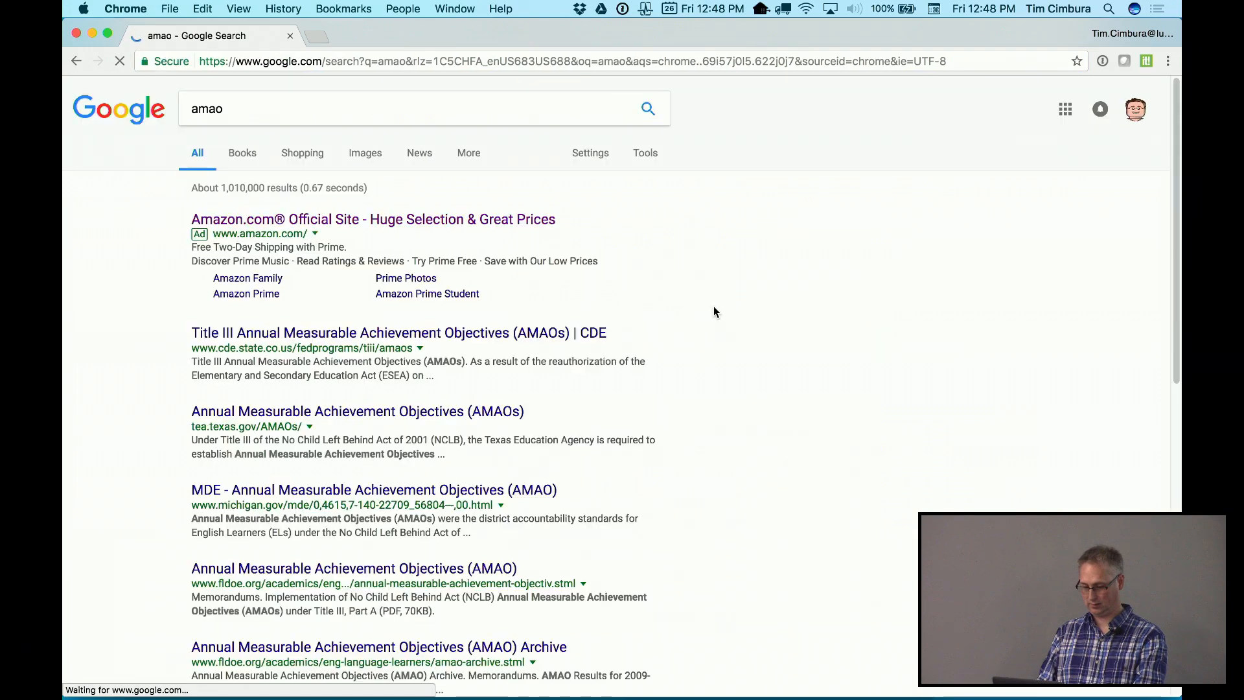
pyautogui.doubleClick(252, 109)
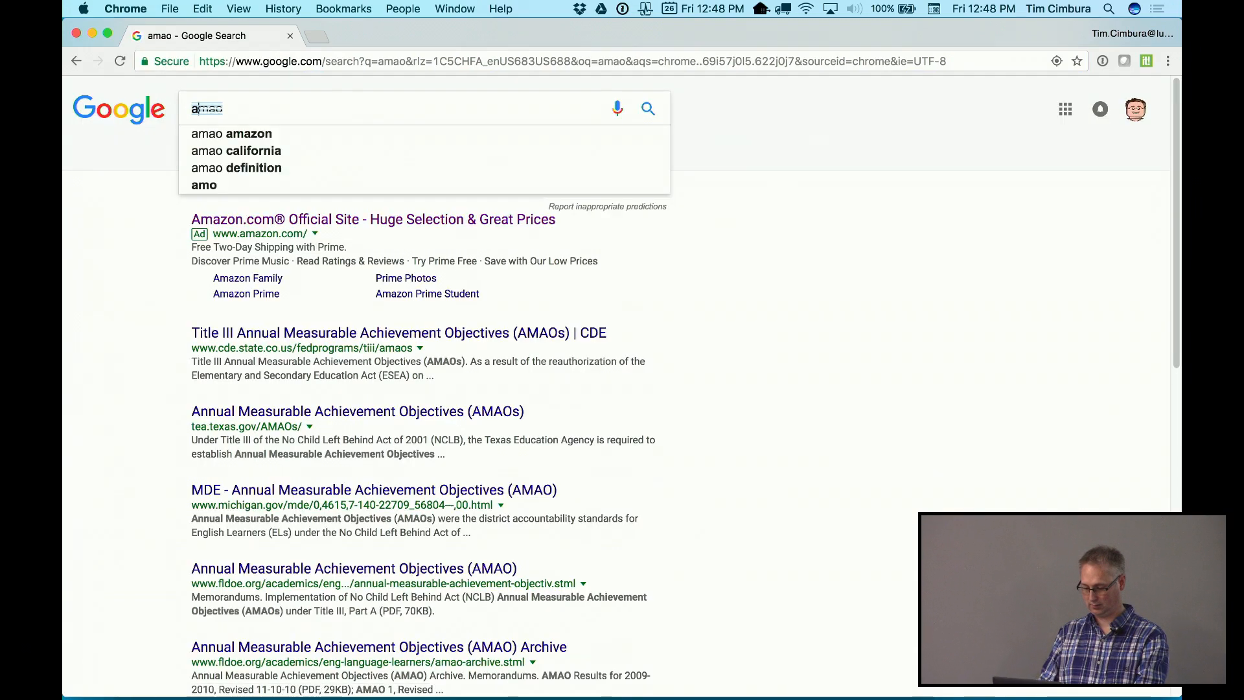
pyautogui.write('amazon')
pyautogui.press('Return')
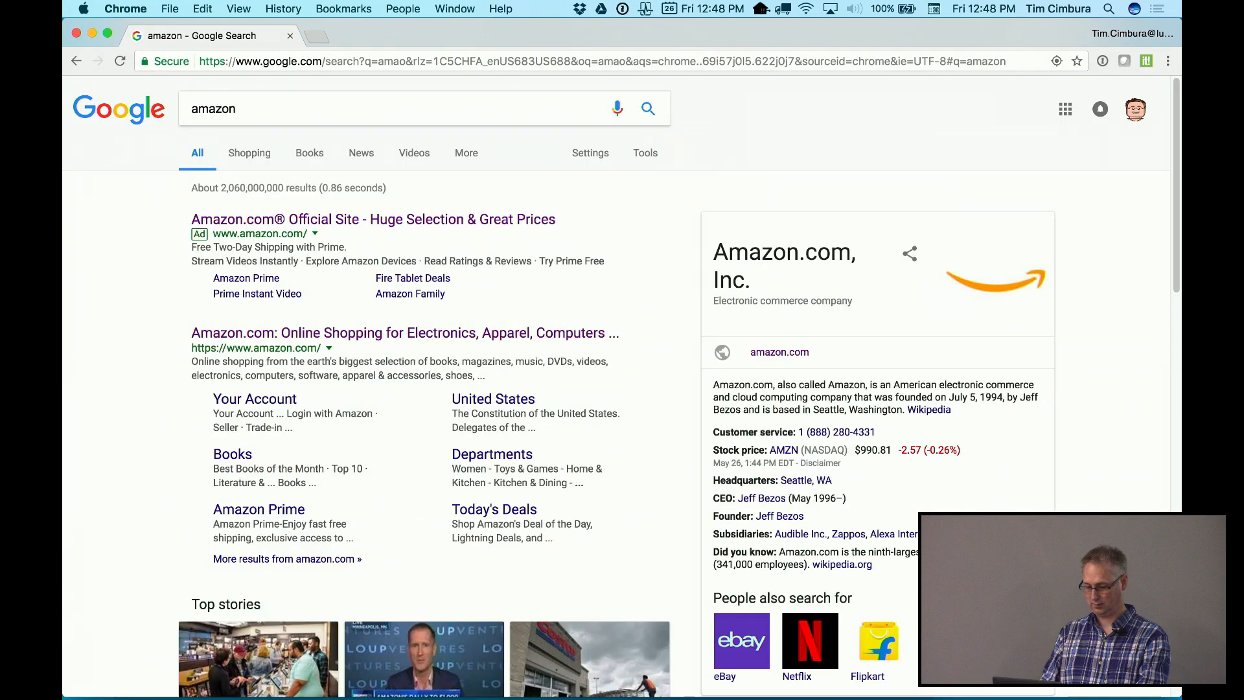
pyautogui.click(246, 59)
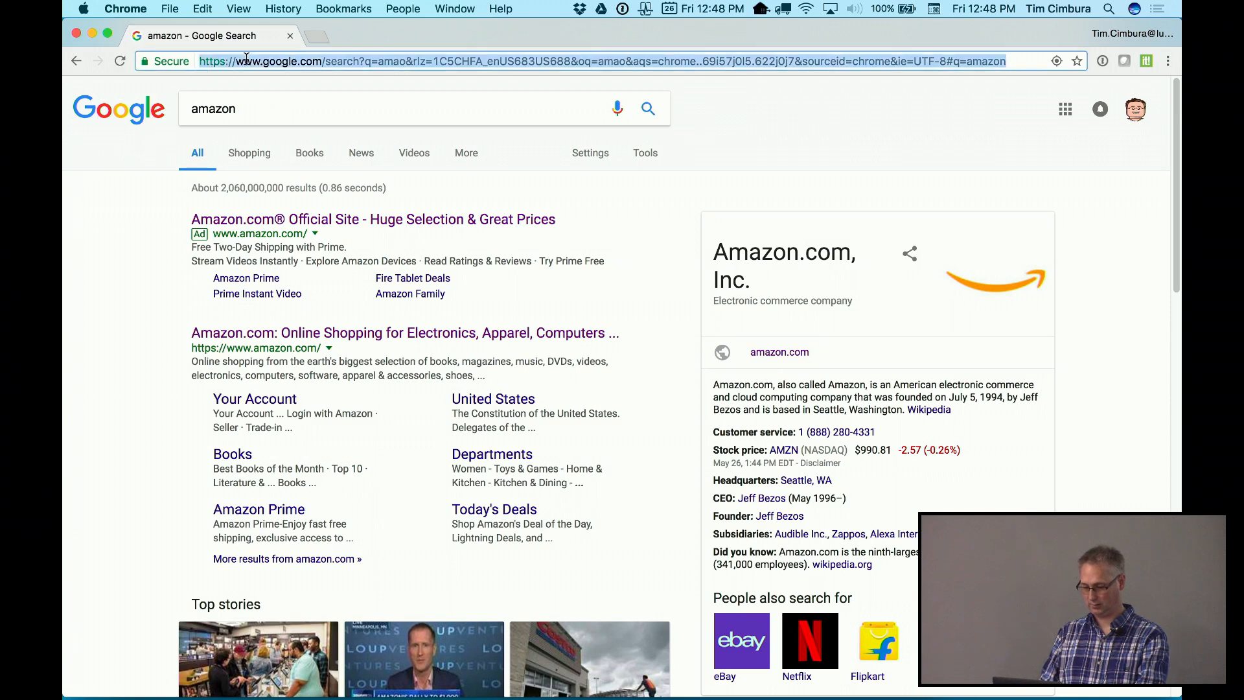
pyautogui.click(260, 217)
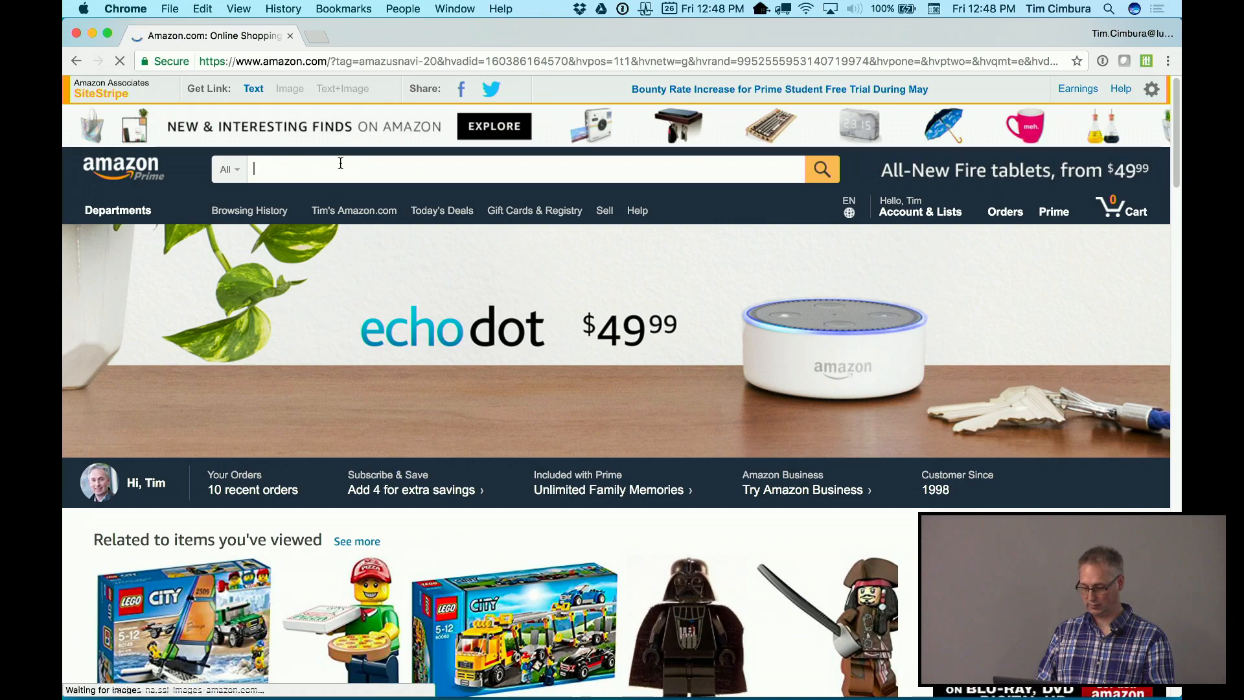
# Open the LEGO City 60060 Auto Transporter product page, copy 60060, and return to FileMaker
pyautogui.scroll(-5, 368, 548)
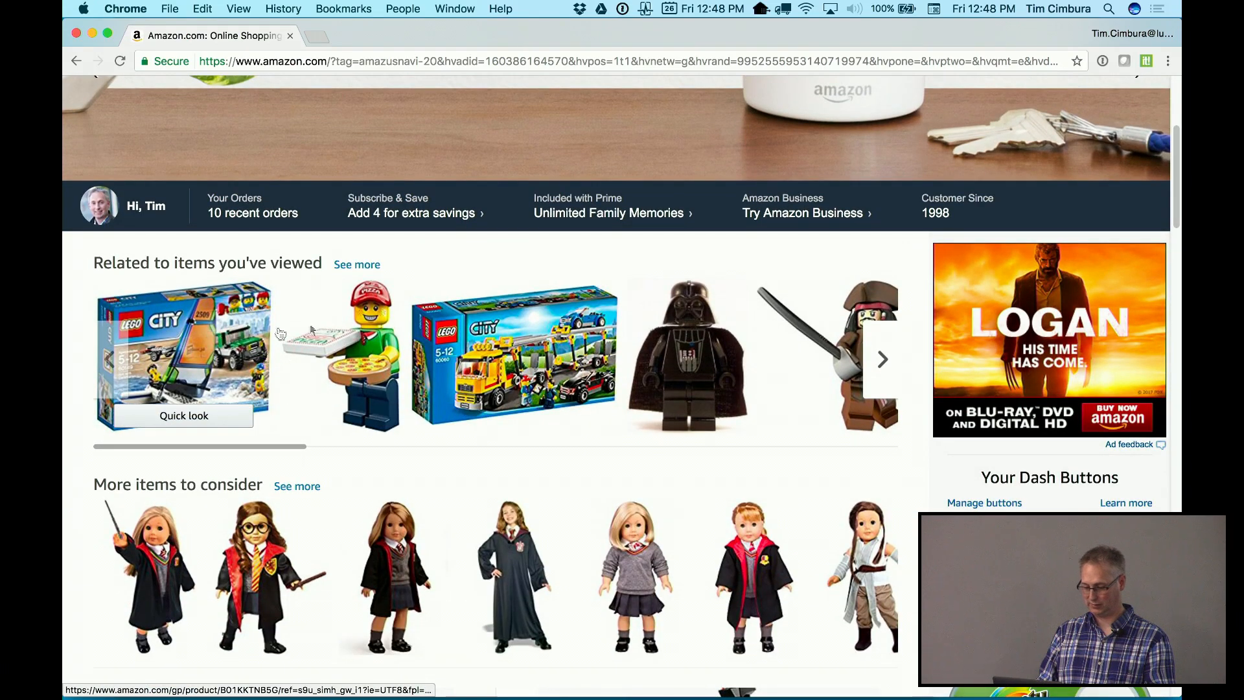
pyautogui.click(513, 344)
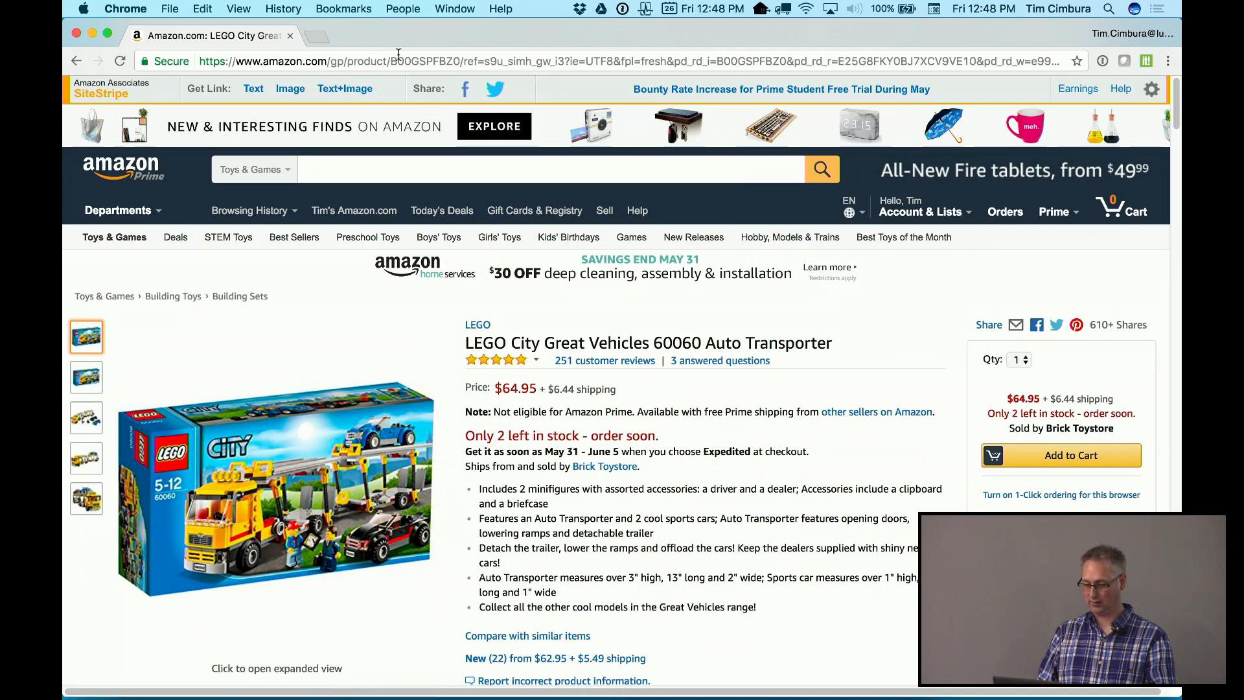
pyautogui.doubleClick(429, 61)
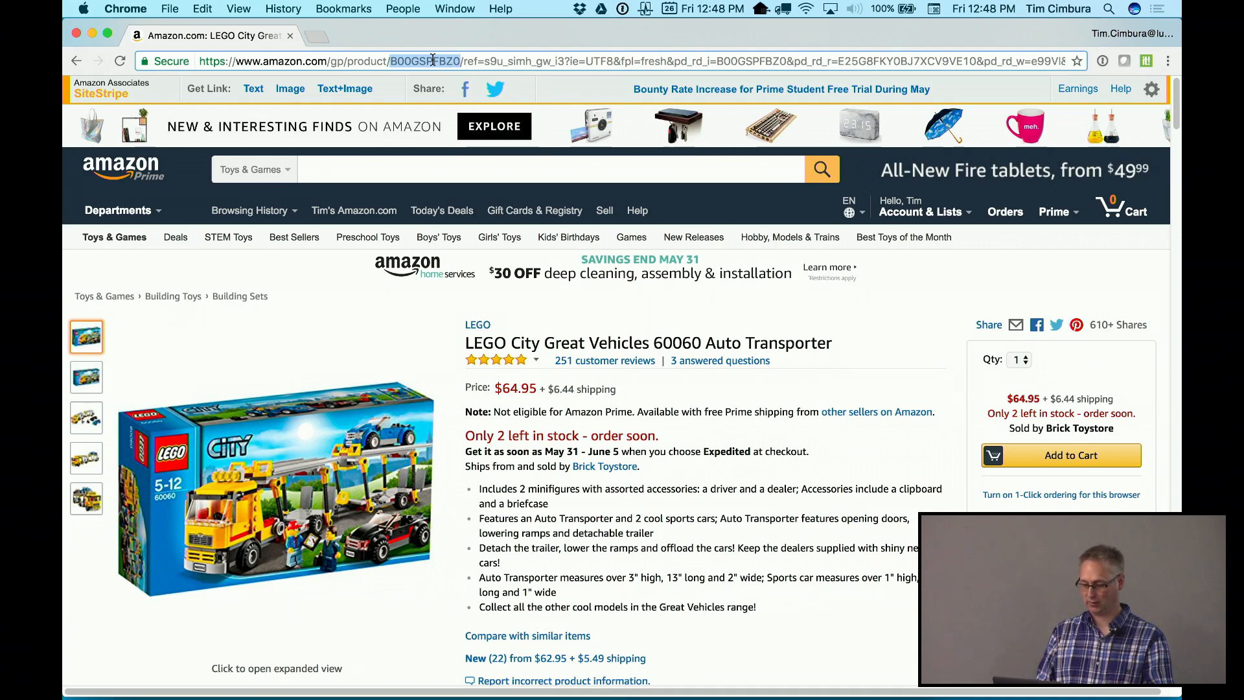
pyautogui.click(640, 345)
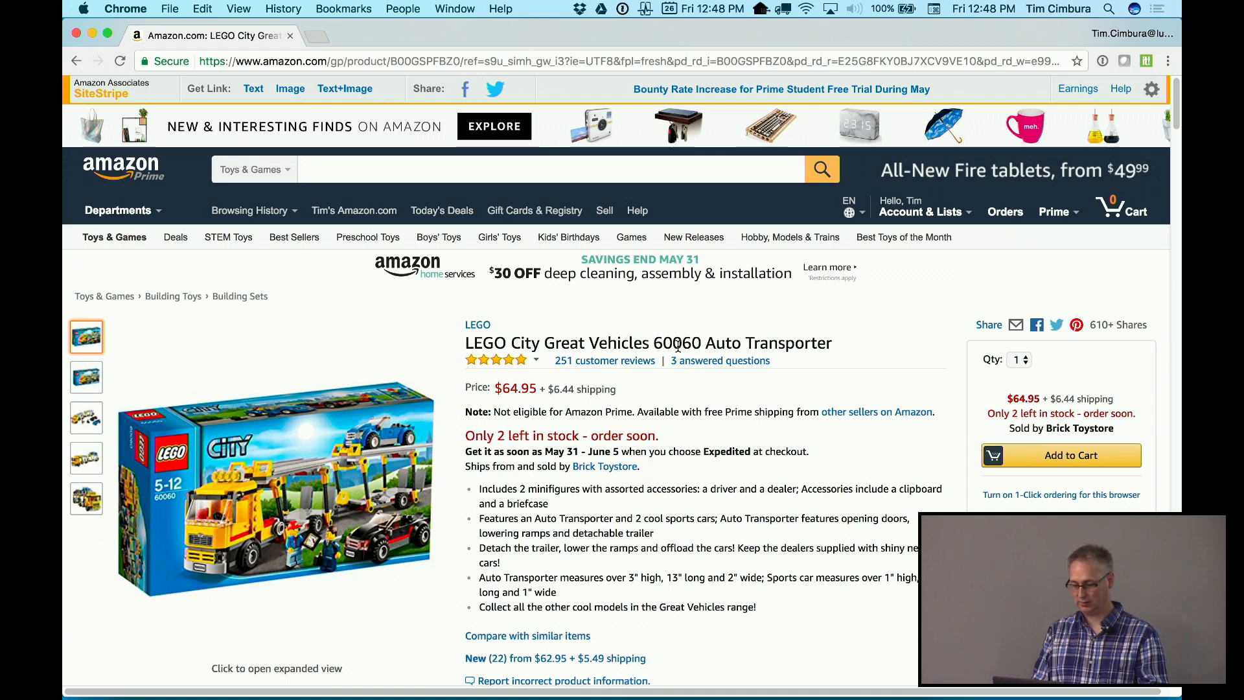
pyautogui.doubleClick(677, 347)
pyautogui.press('super+c')
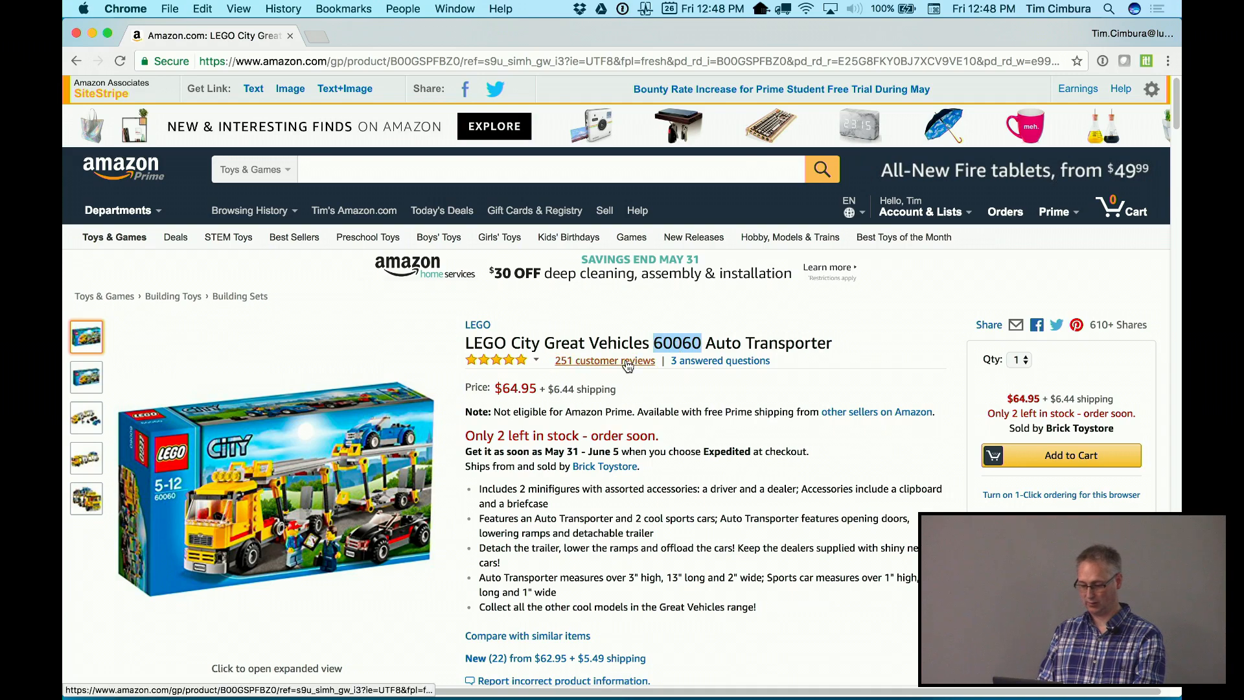
pyautogui.press('super+Tab')
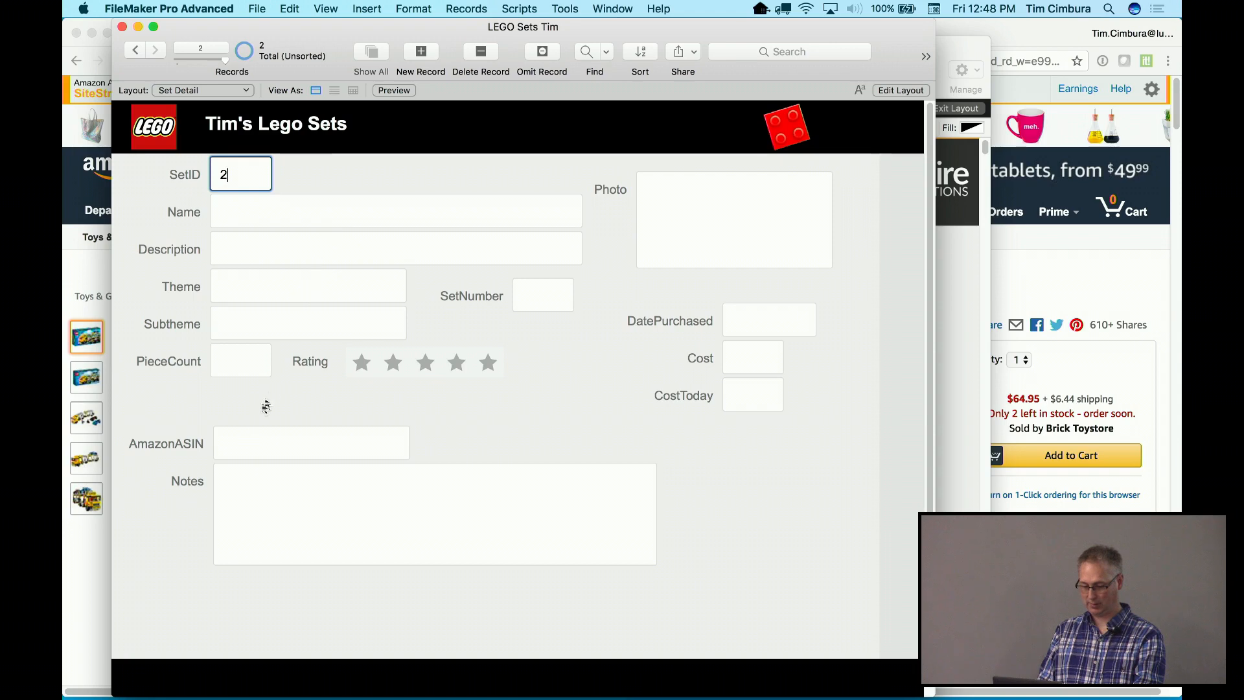
# Enter SetNumber 60060 and paste the full Amazon product title into Name
pyautogui.click(539, 289)
pyautogui.write('60060')
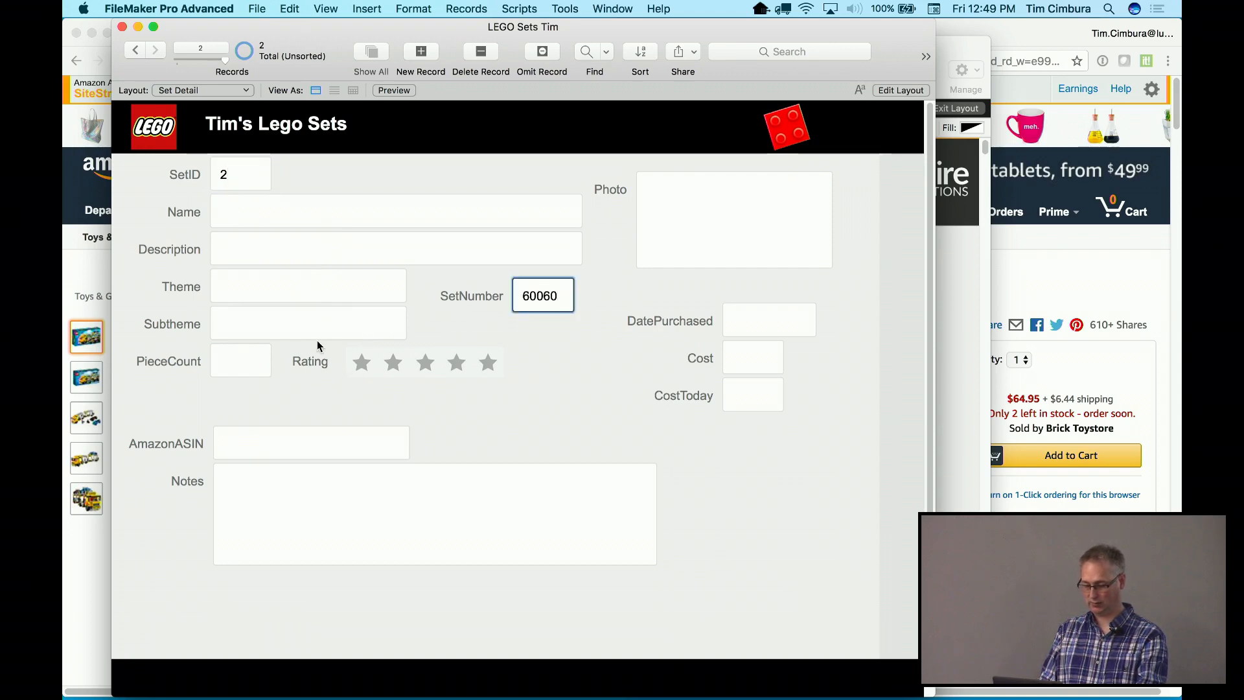
pyautogui.click(94, 279)
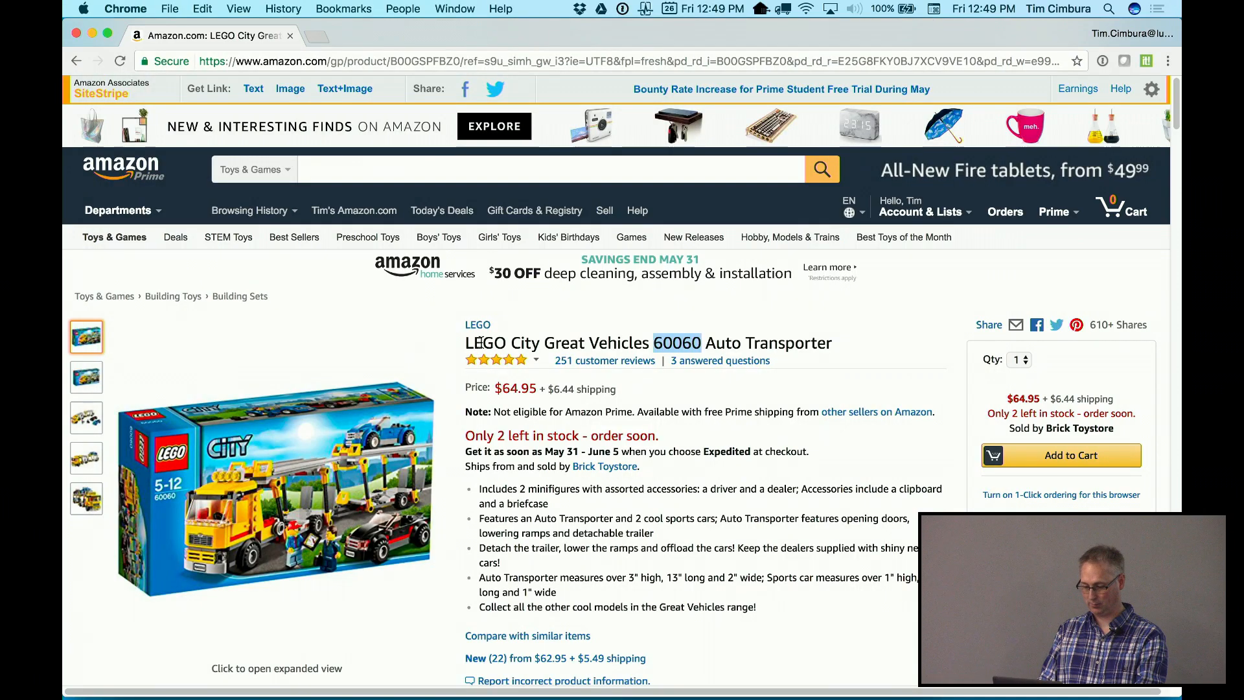
pyautogui.click(516, 344)
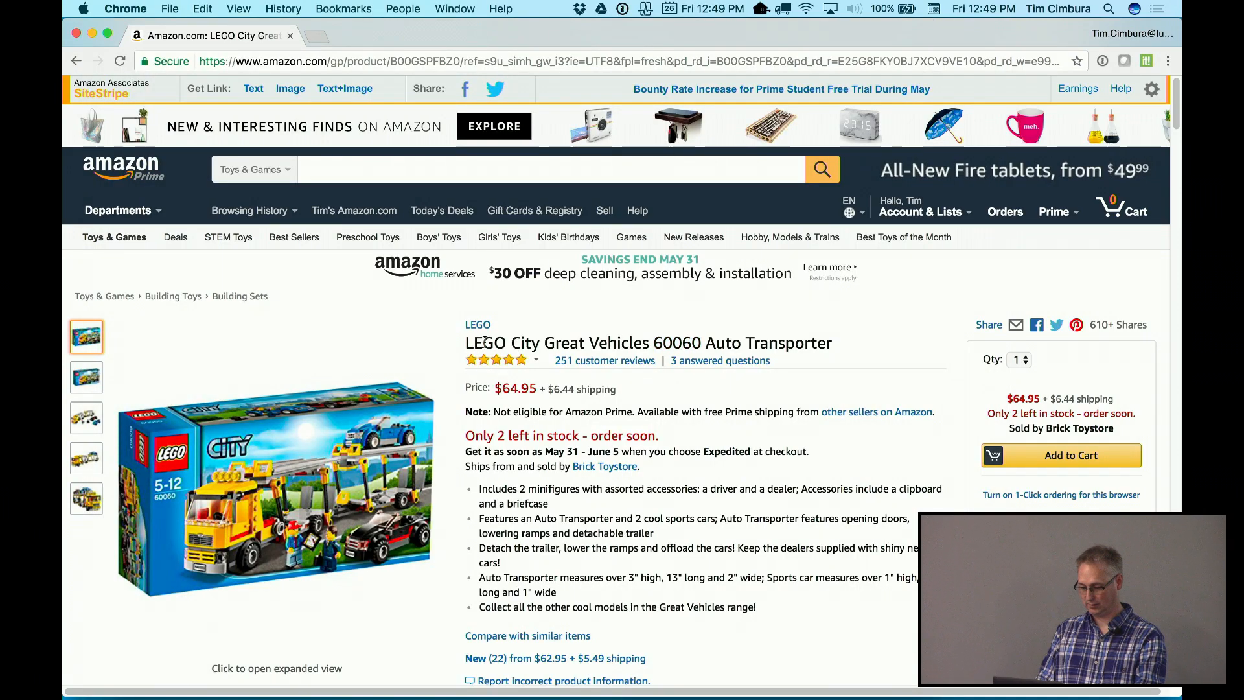
pyautogui.moveTo(485, 342); pyautogui.dragTo(769, 343)
pyautogui.press('super+Tab')
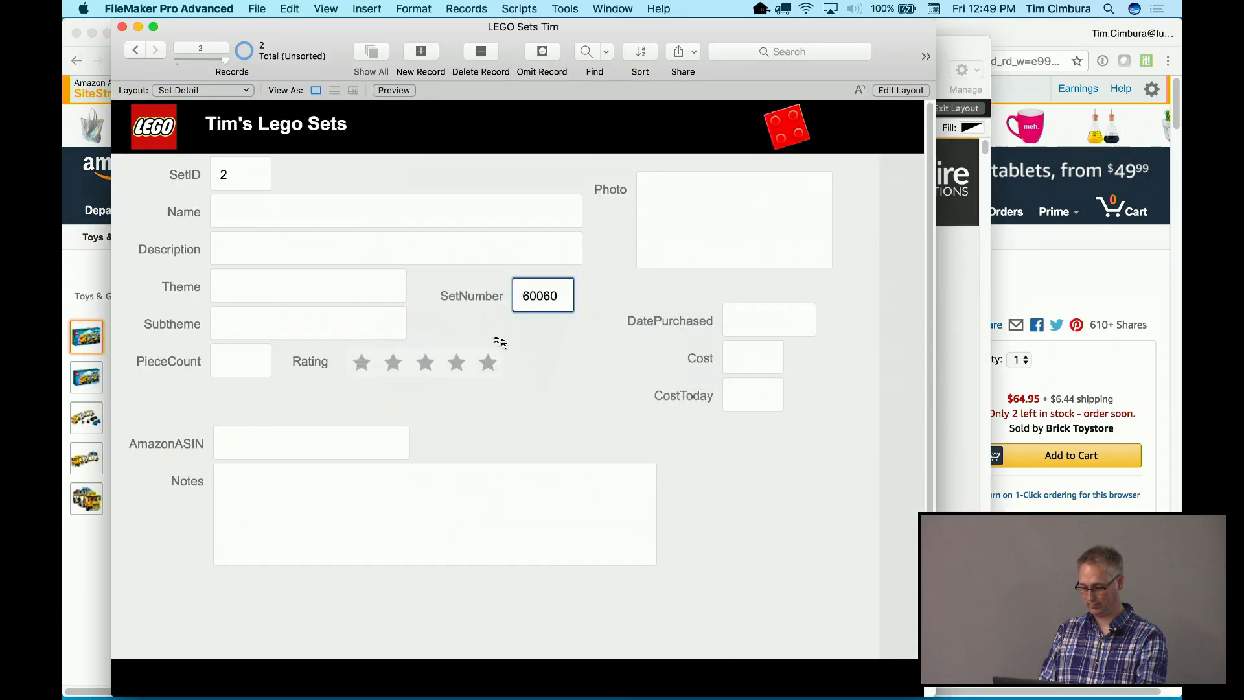
pyautogui.click(417, 219)
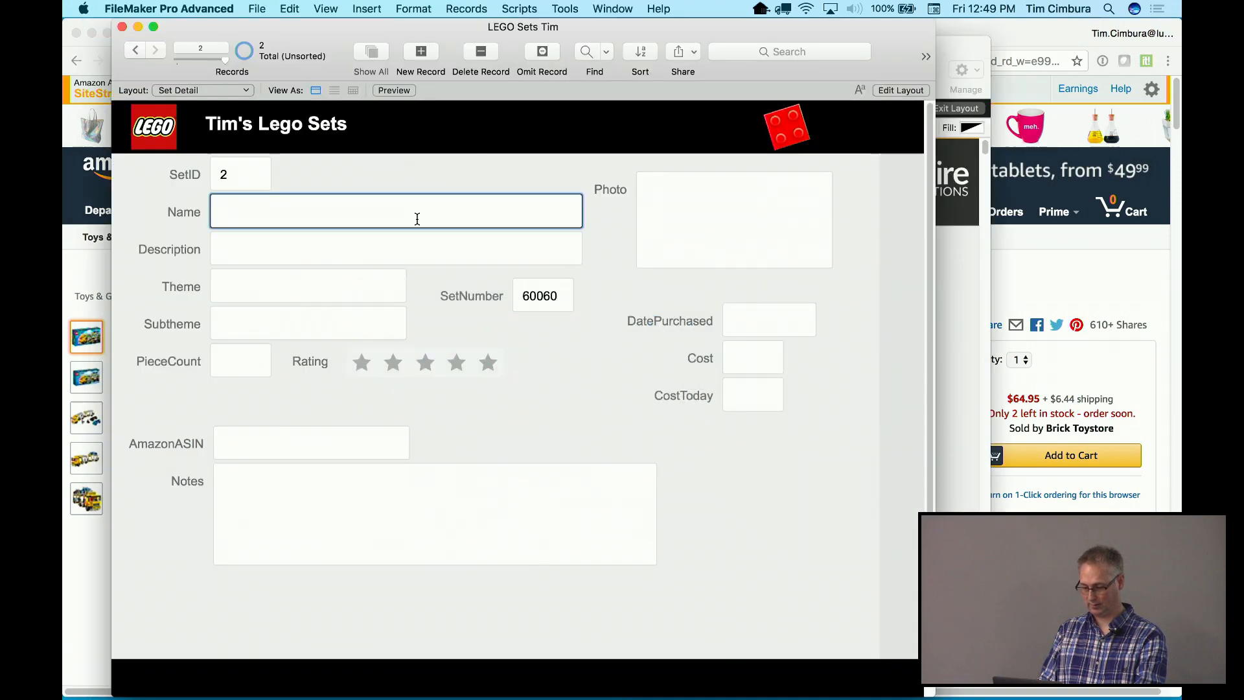
pyautogui.press('super+v')
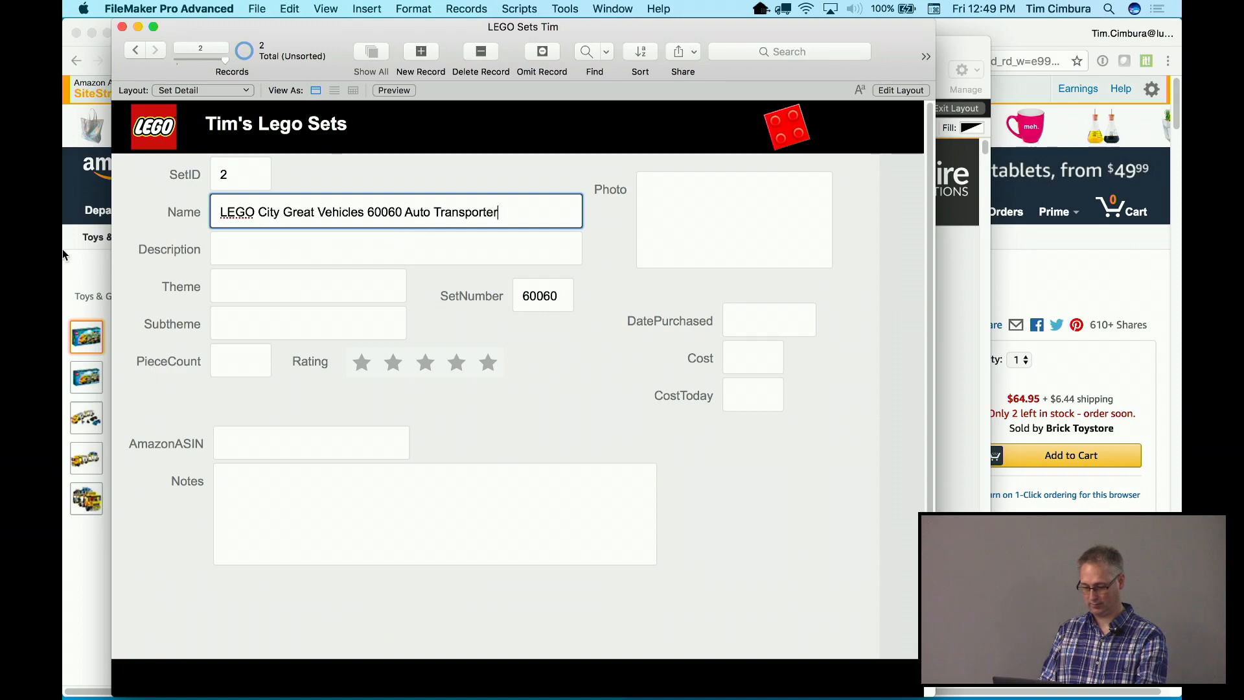
# Copy ASIN B00GSPFBZ0 from the Amazon URL into AmazonASIN and commit the record
pyautogui.click(67, 264)
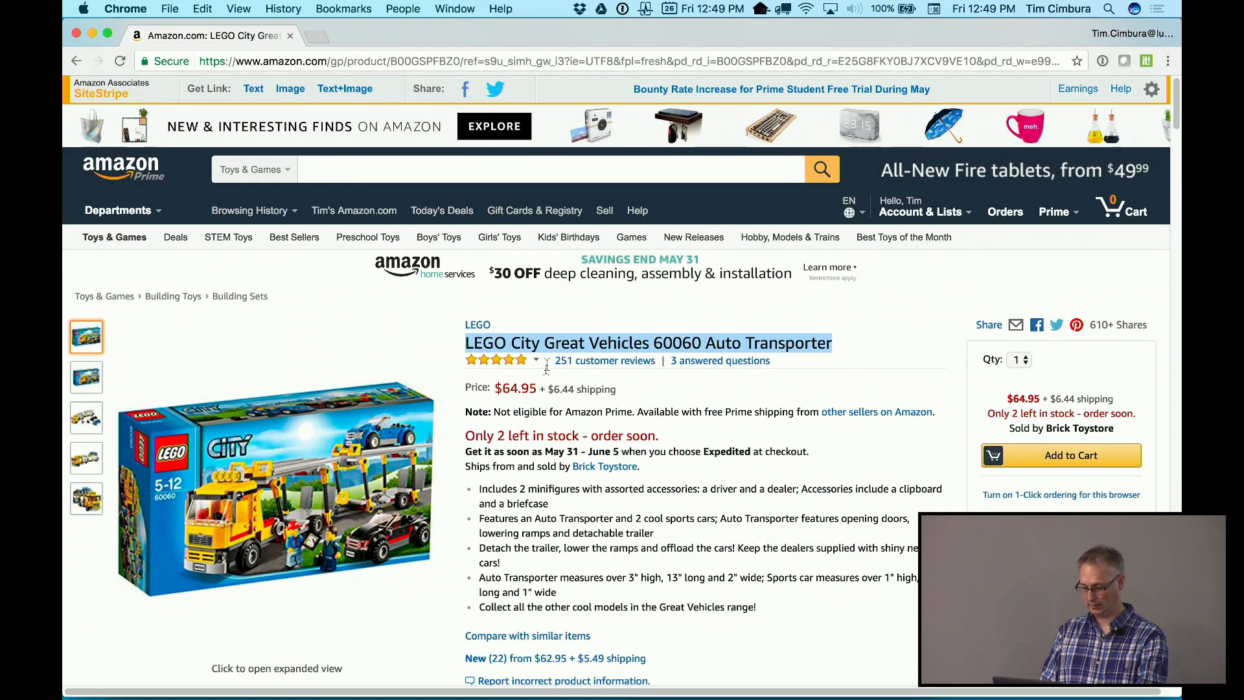
pyautogui.doubleClick(443, 60)
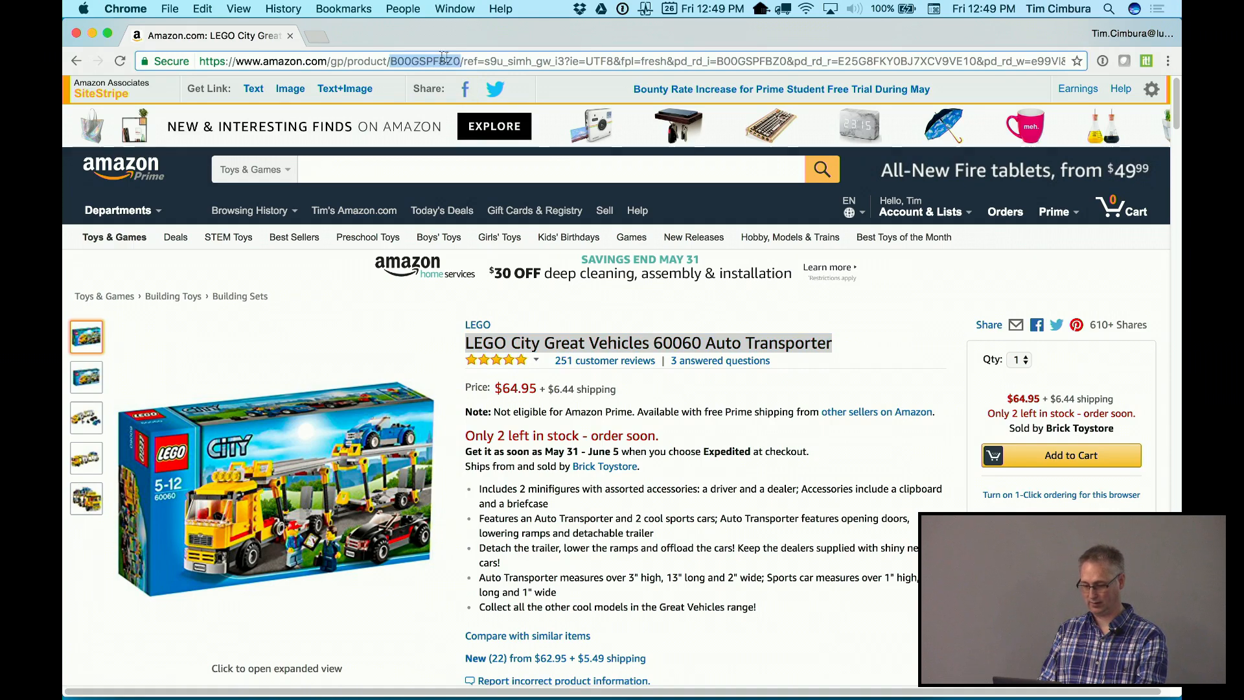
pyautogui.press('super+Tab')
pyautogui.press('super+Tab')
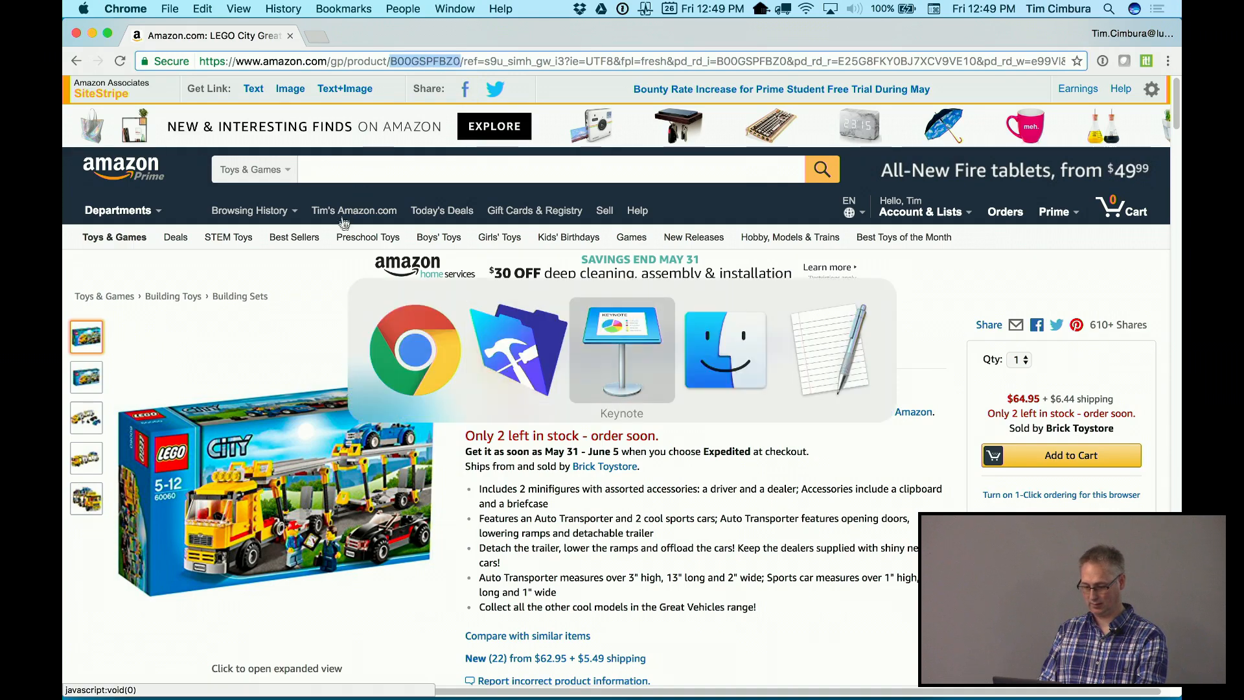
pyautogui.click(518, 313)
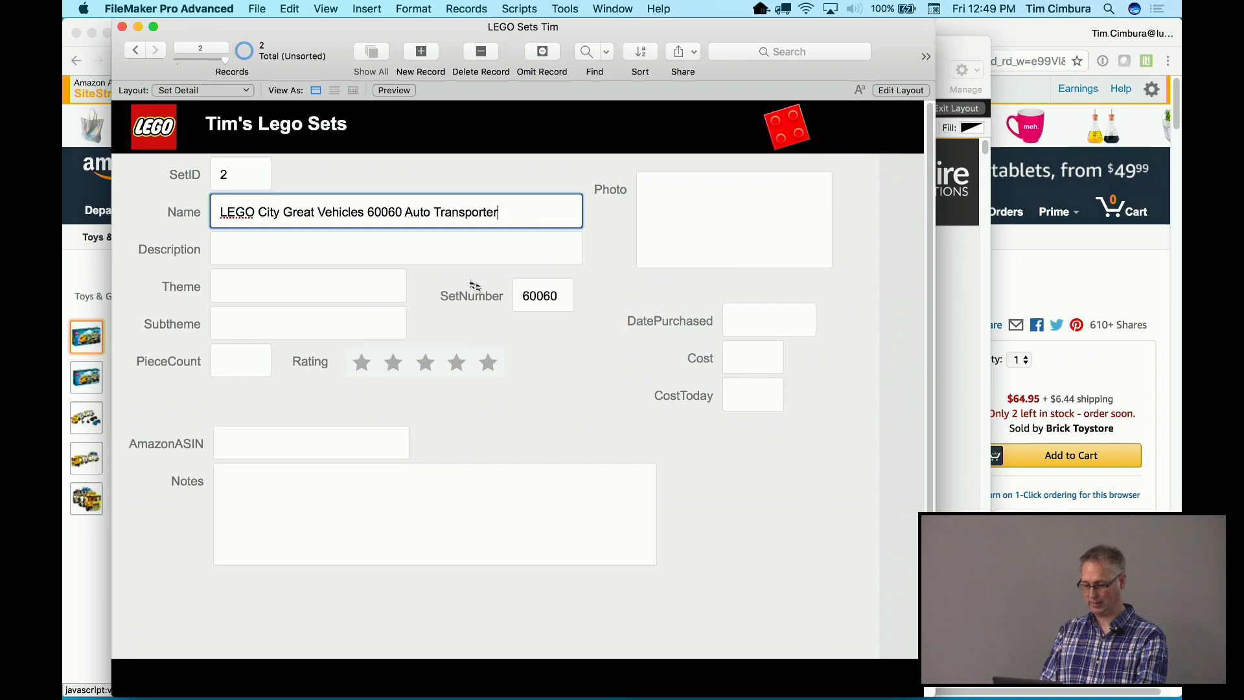
pyautogui.click(338, 440)
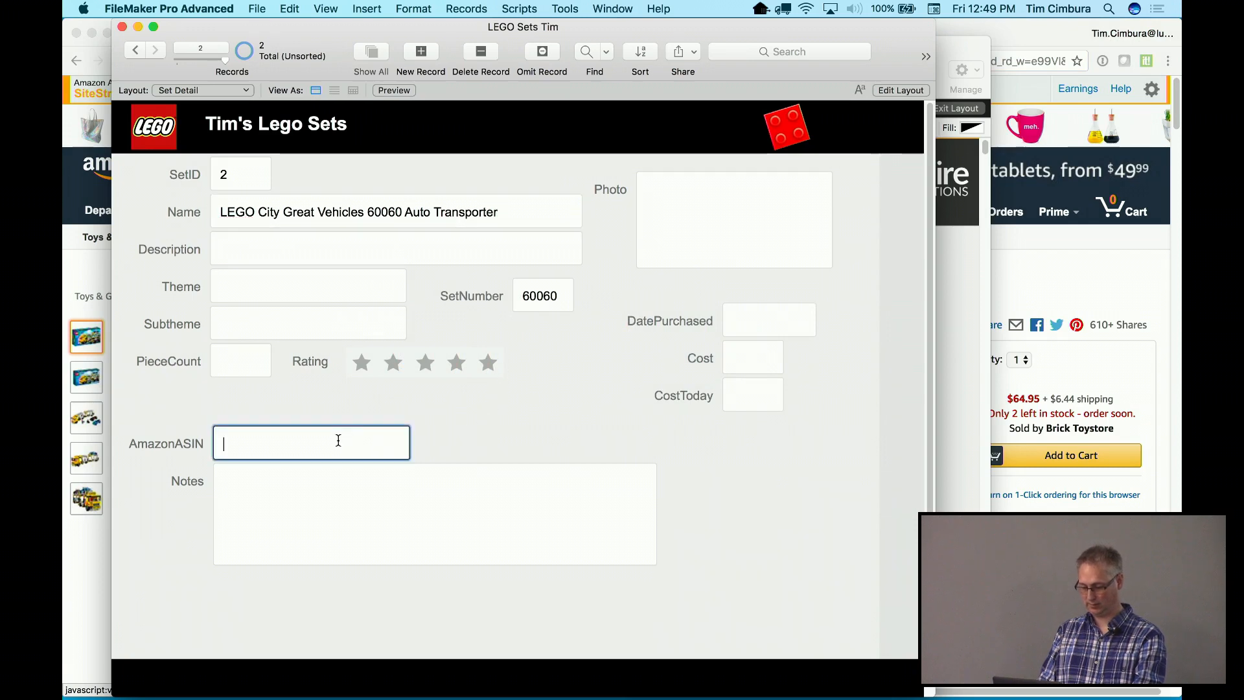
pyautogui.press('super+v')
pyautogui.click(483, 407)
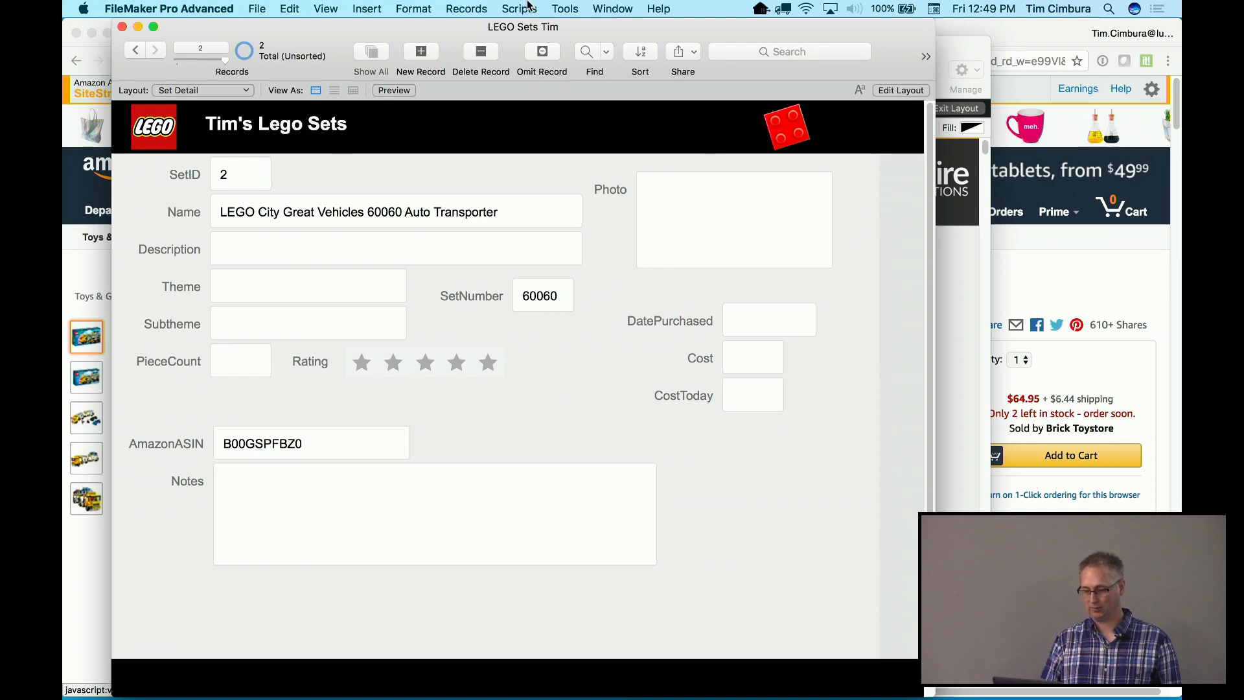
# Open File > Manage > Database, then bring up the LEGO App Build Assets 2 Finder folder
pyautogui.click(266, 5)
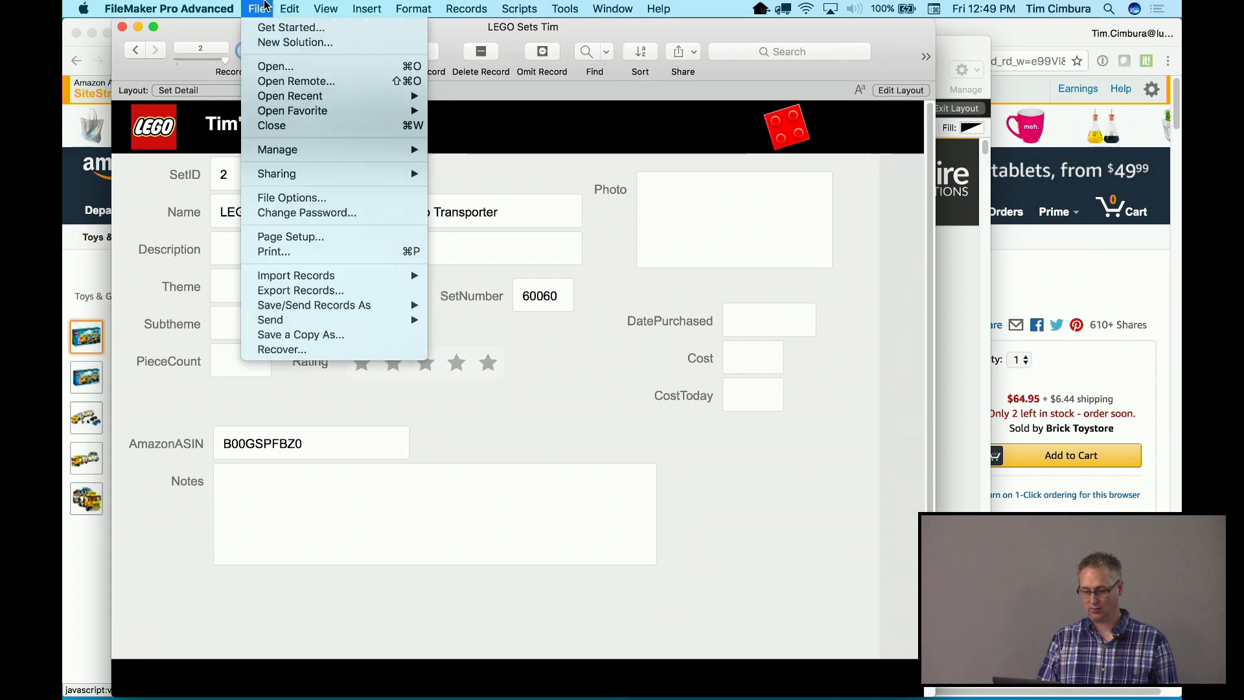
pyautogui.moveTo(408, 150)
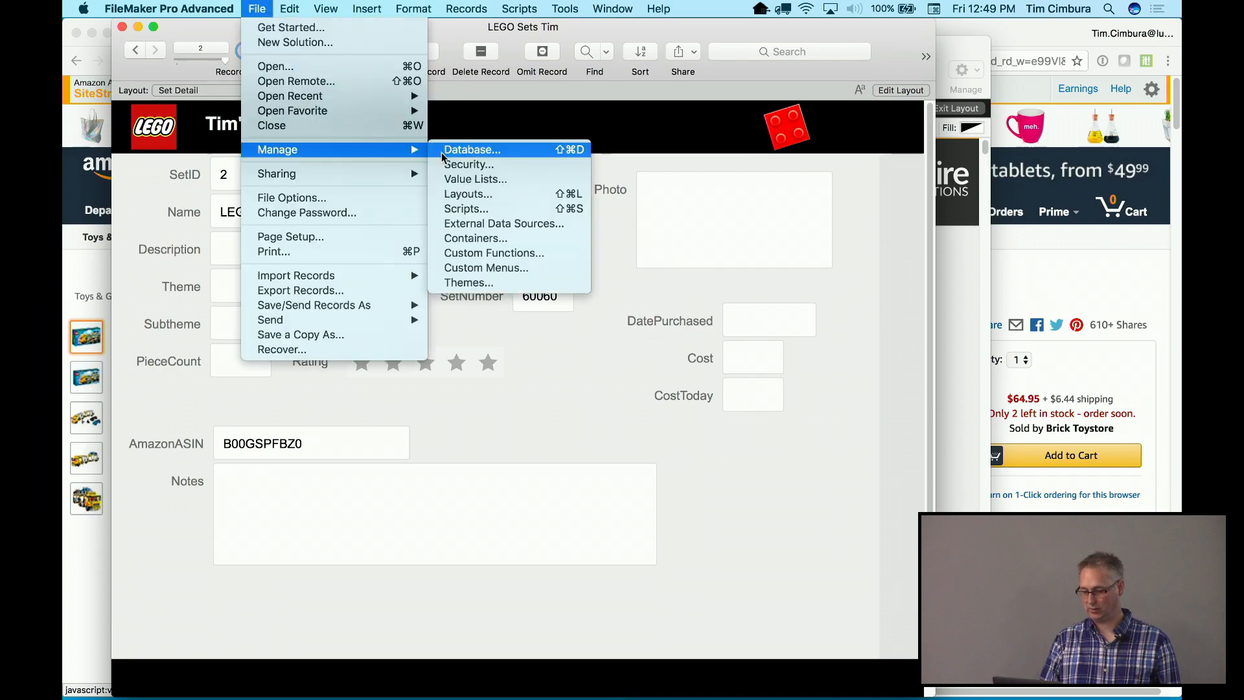
pyautogui.click(441, 153)
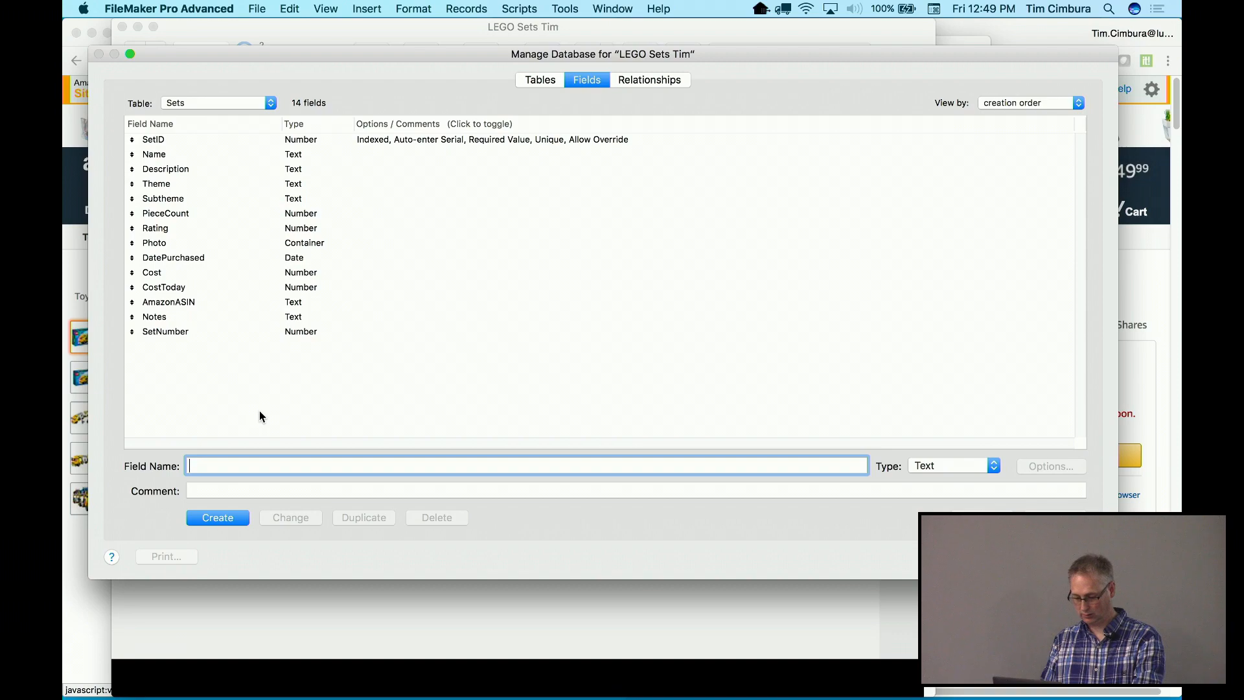
pyautogui.press('super+Tab')
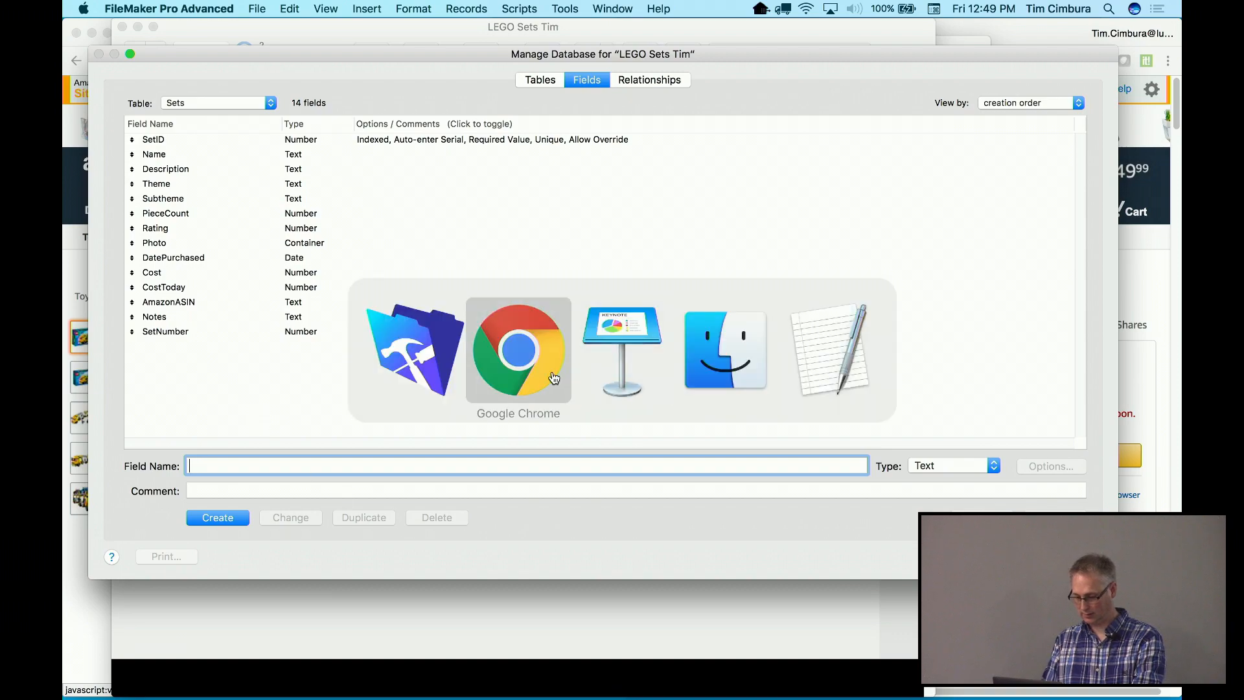
pyautogui.click(726, 350)
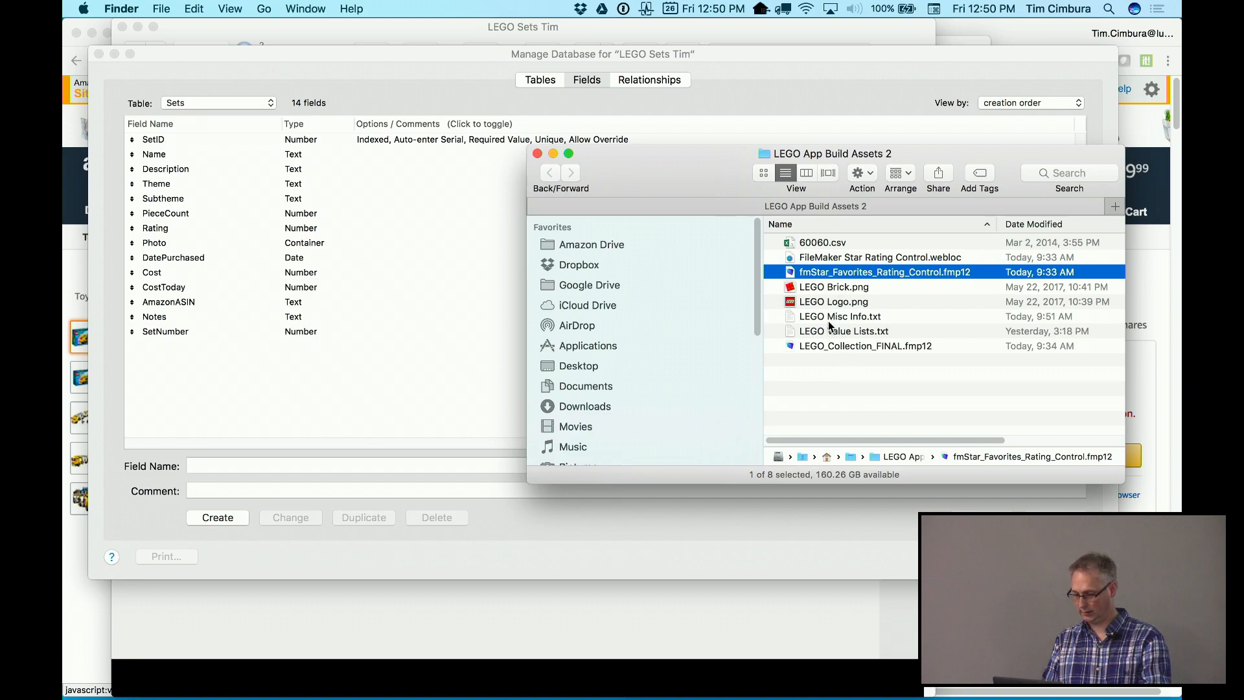
# Open LEGO Misc Info.txt and LEGO Value Lists.txt, then close the value lists file
pyautogui.click(829, 318)
pyautogui.keyDown('shift'); pyautogui.click(828, 329); pyautogui.keyUp('shift')
pyautogui.doubleClick(828, 316)
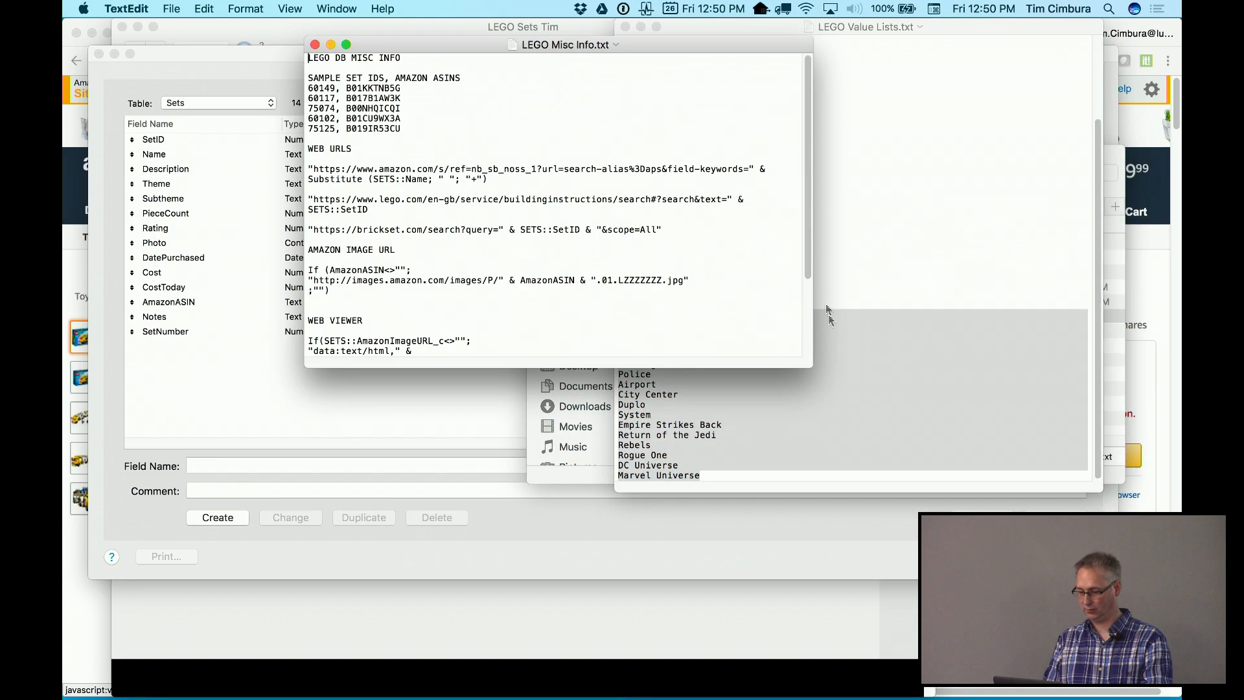
pyautogui.click(868, 333)
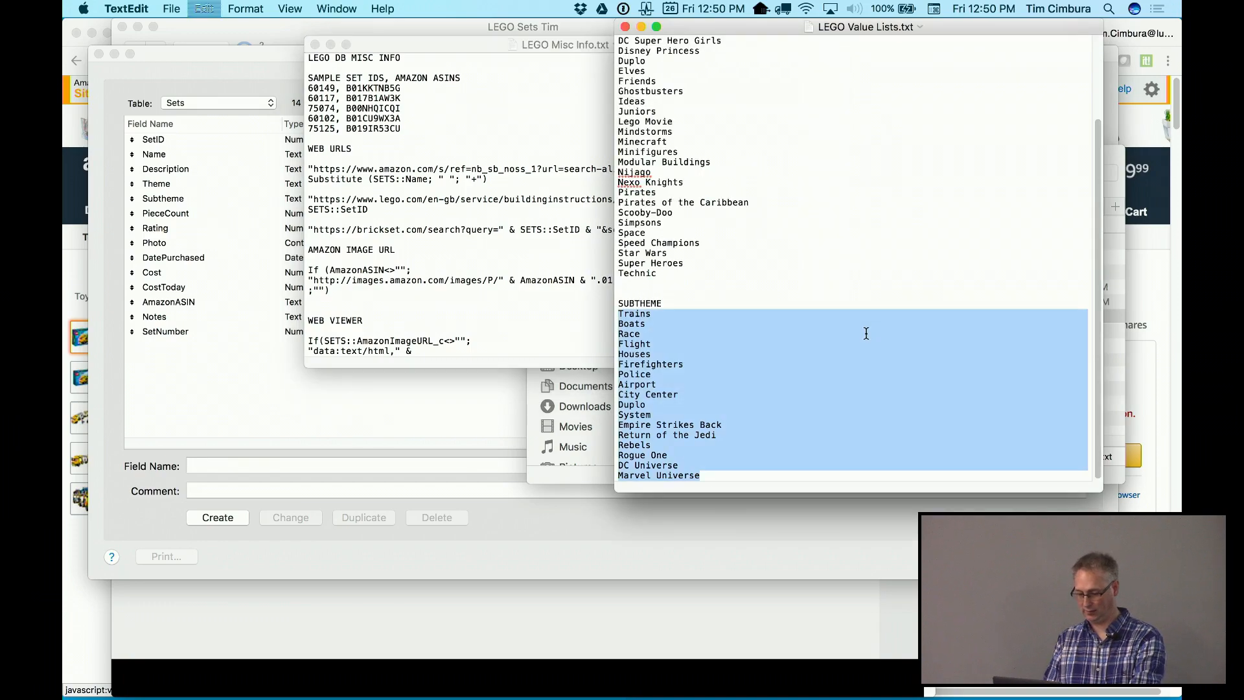
pyautogui.click(782, 259)
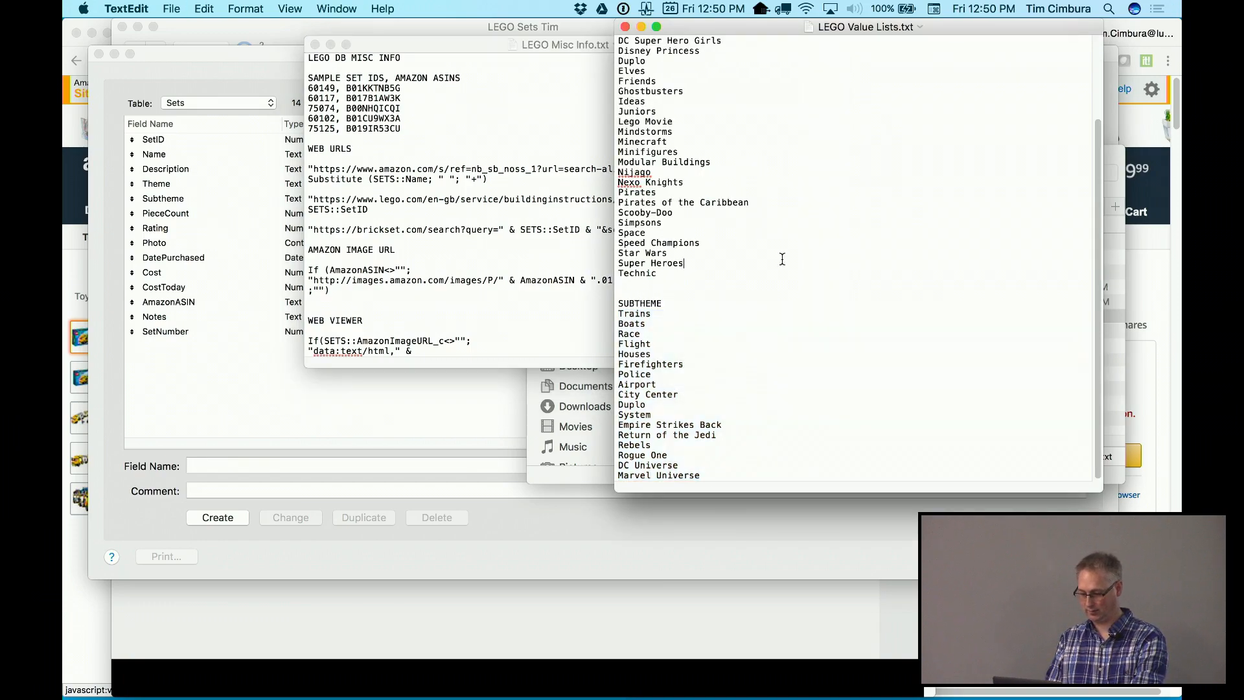
pyautogui.press('super+w')
# Copy the three-line AMAZON IMAGE URL formula from LEGO Misc Info.txt
pyautogui.moveTo(620, 52); pyautogui.dragTo(848, 60)
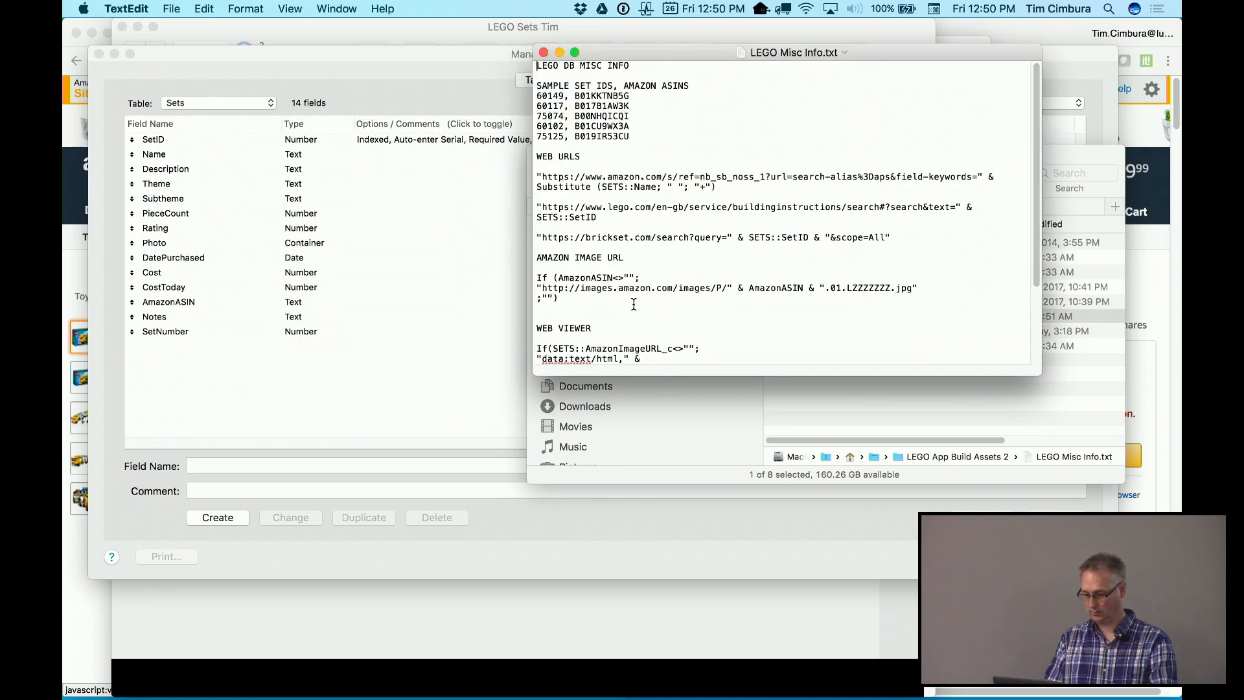
pyautogui.moveTo(581, 304); pyautogui.dragTo(527, 278)
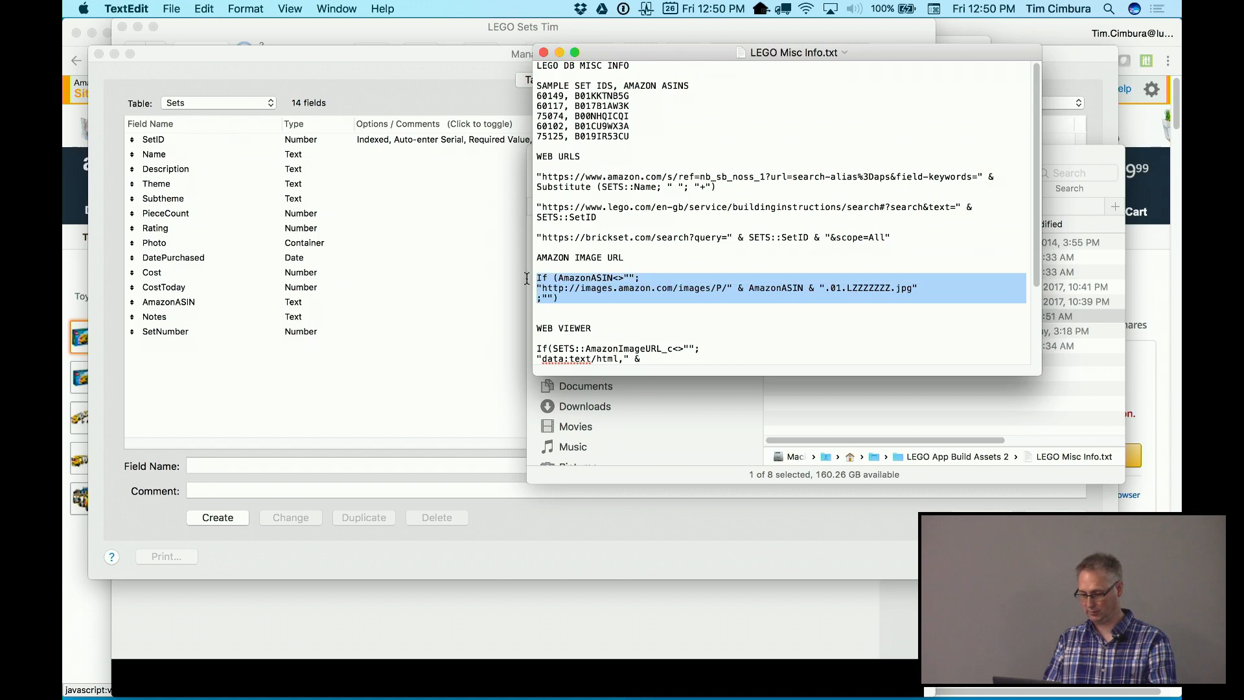
pyautogui.press('super+c')
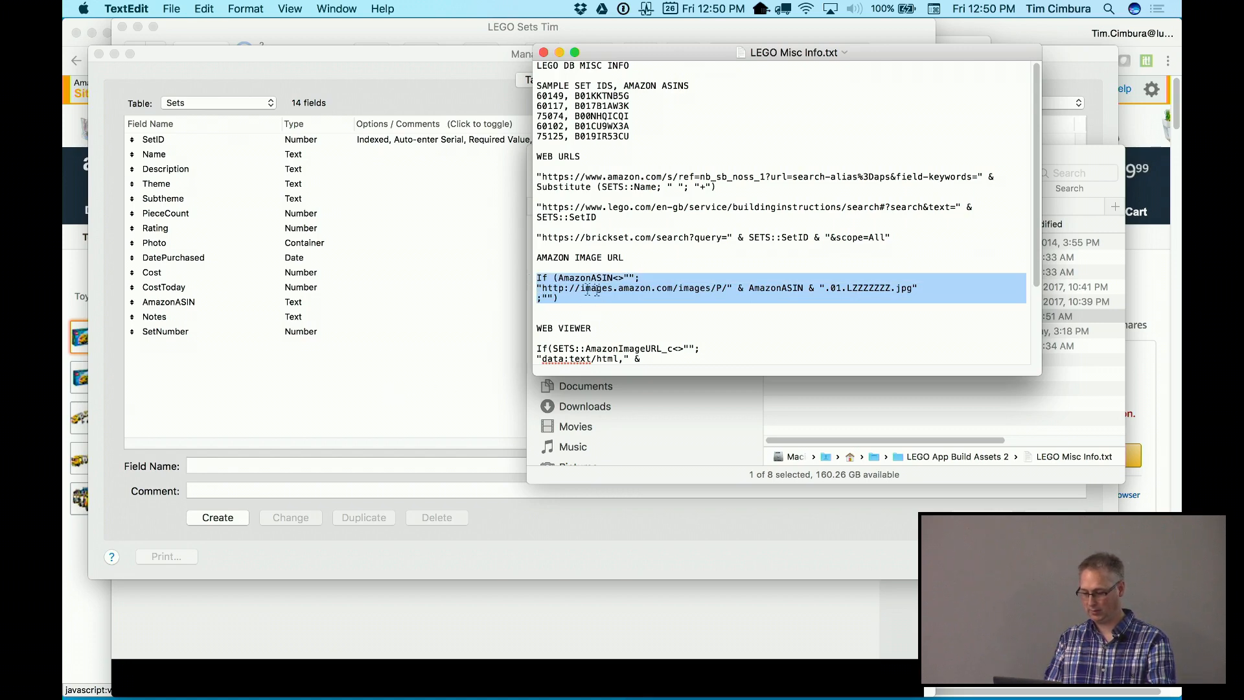
pyautogui.click(277, 463)
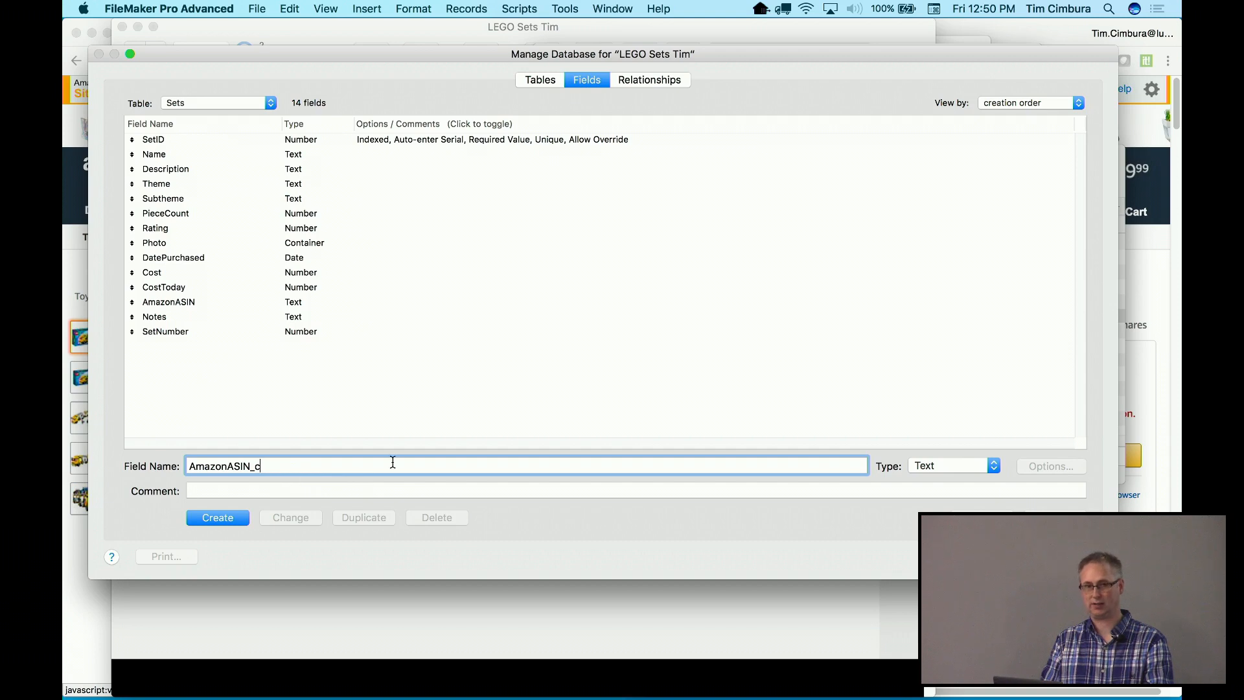
# Create AmazonASIN_c in the Sets table as a Calculation field
pyautogui.click(942, 461)
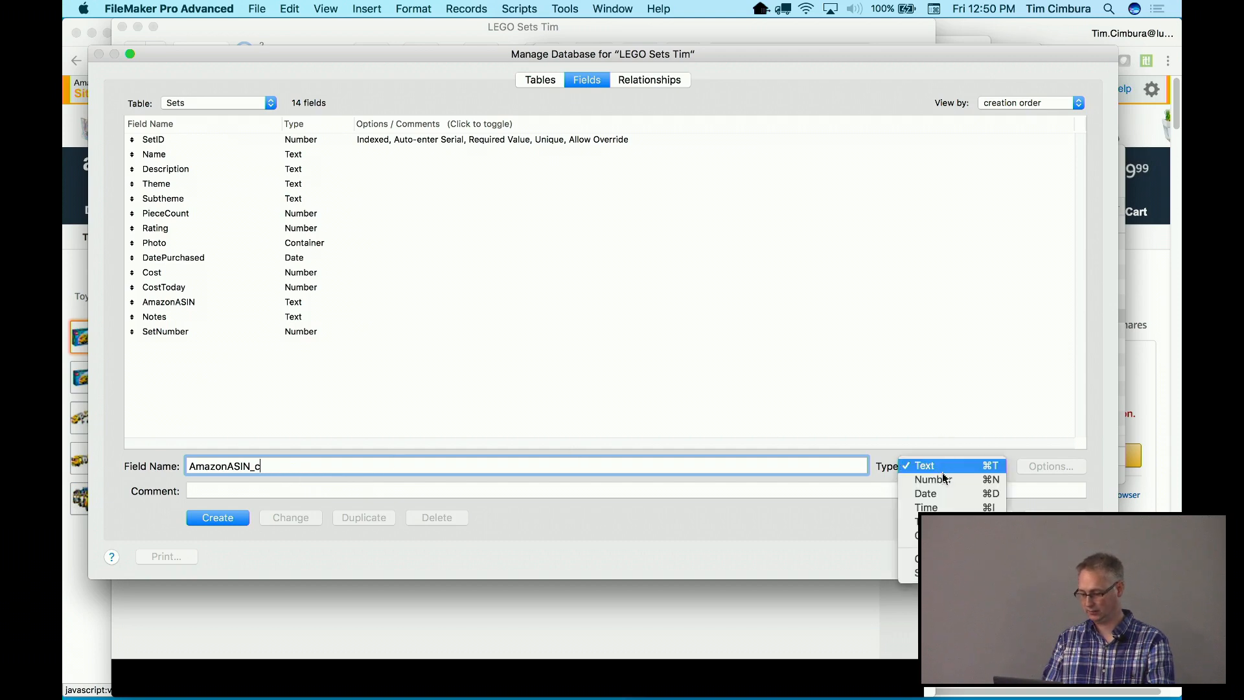
pyautogui.click(939, 559)
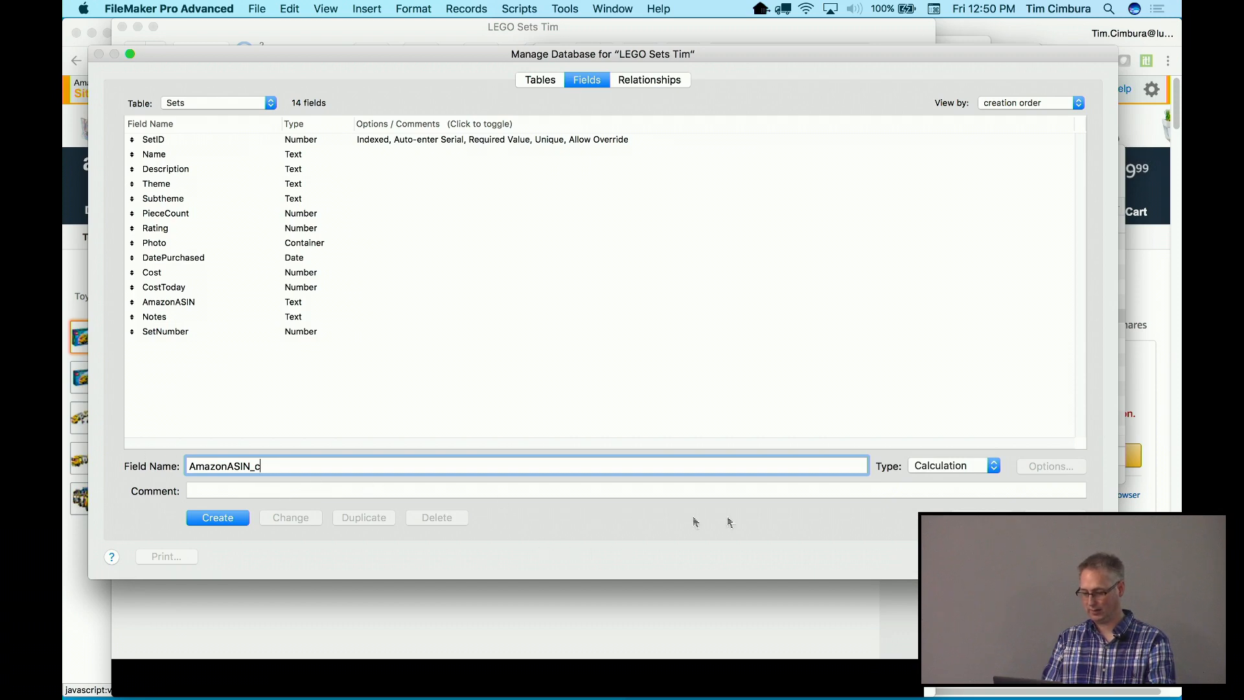
pyautogui.click(219, 522)
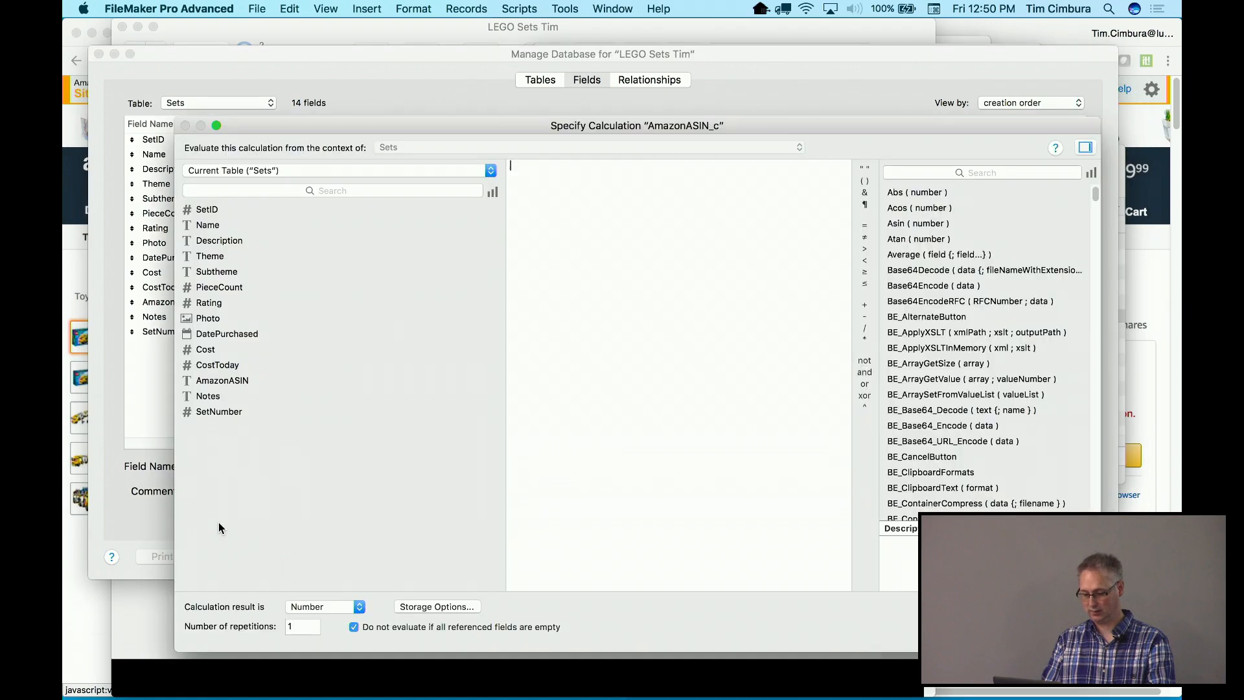
# Paste the image URL formula, insert the AmazonASIN field, set result to Text, and save
pyautogui.press('super+v')
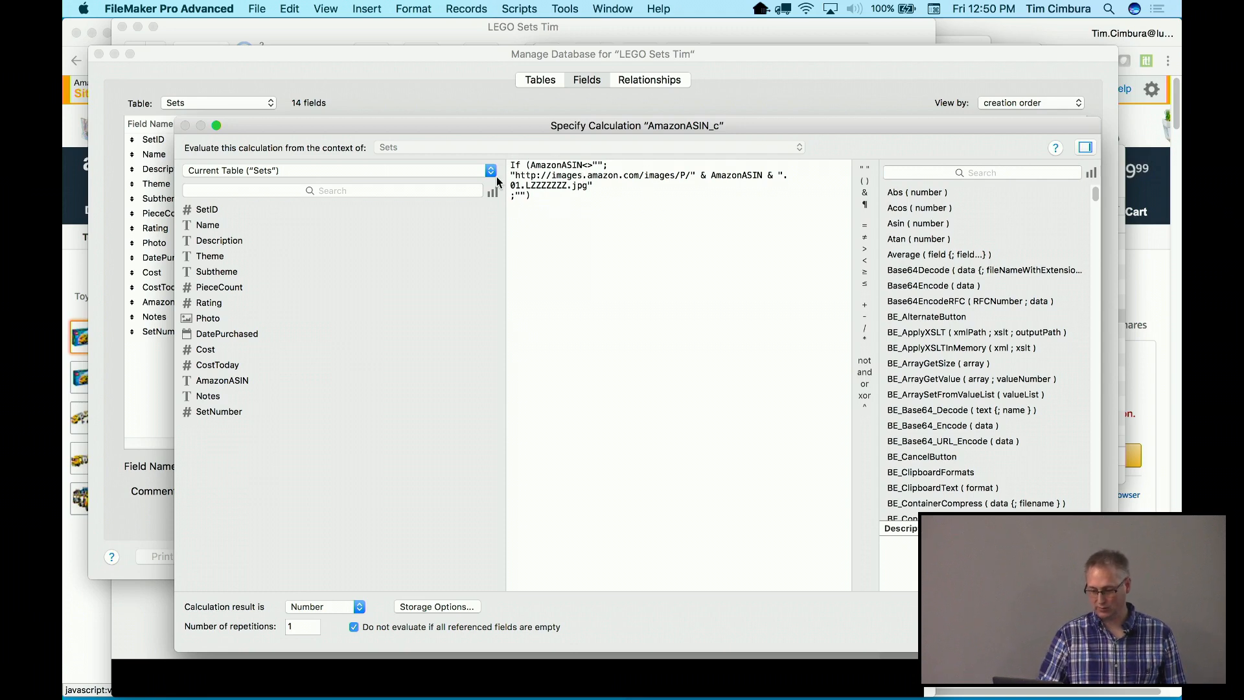
pyautogui.doubleClick(547, 165)
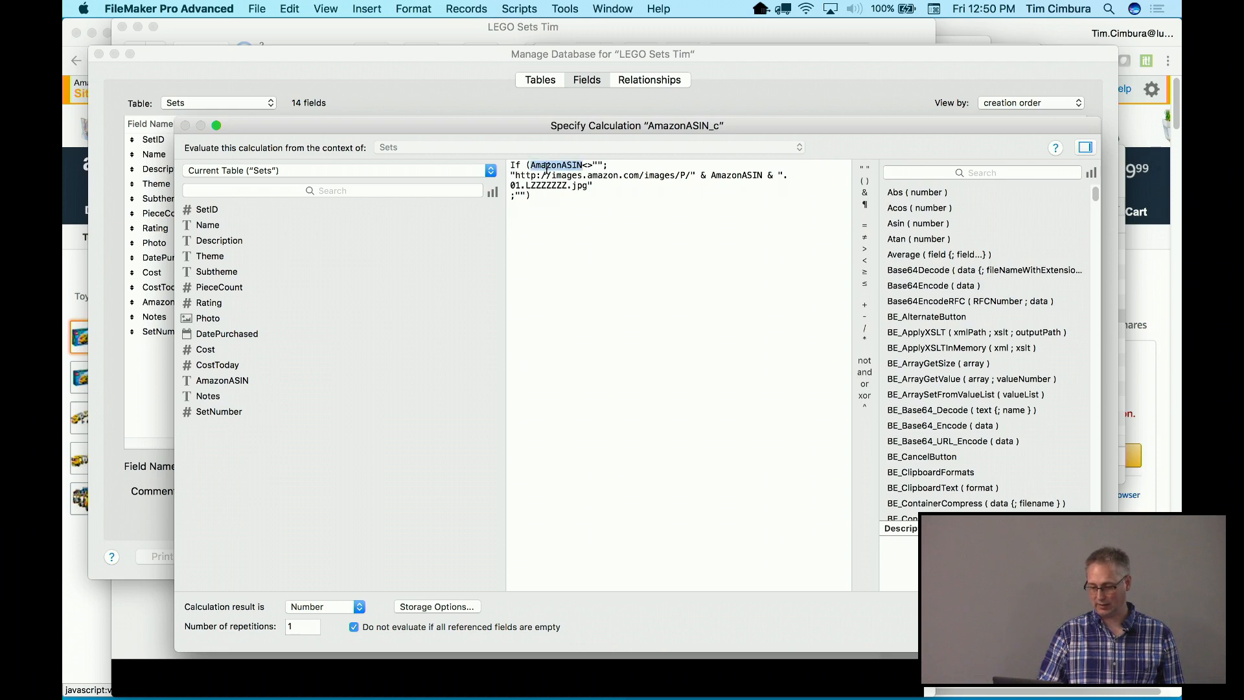
pyautogui.doubleClick(221, 383)
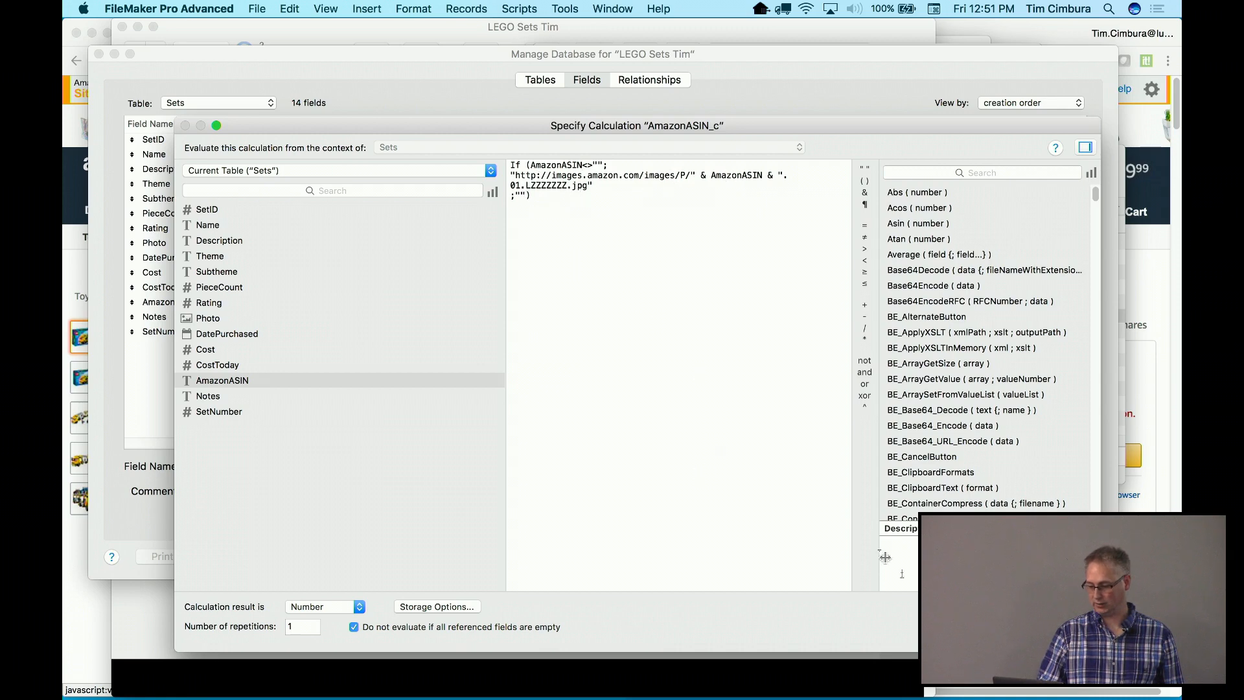
pyautogui.click(350, 607)
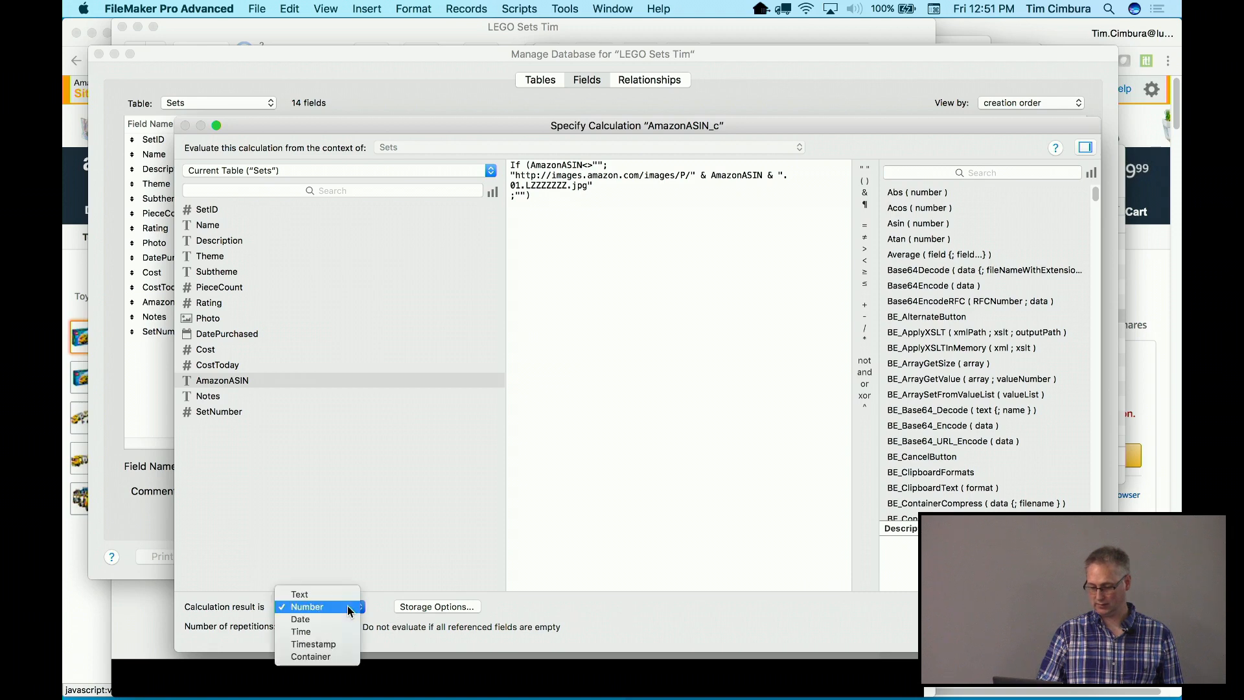
pyautogui.click(300, 594)
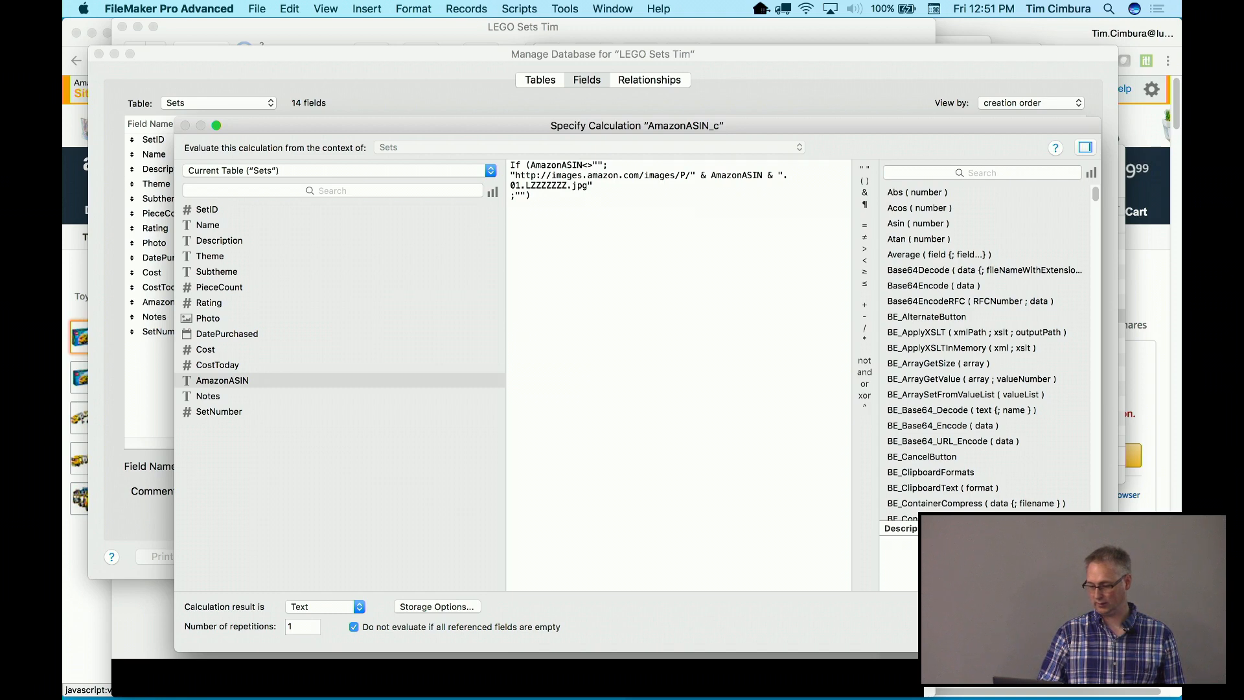
pyautogui.click(1059, 627)
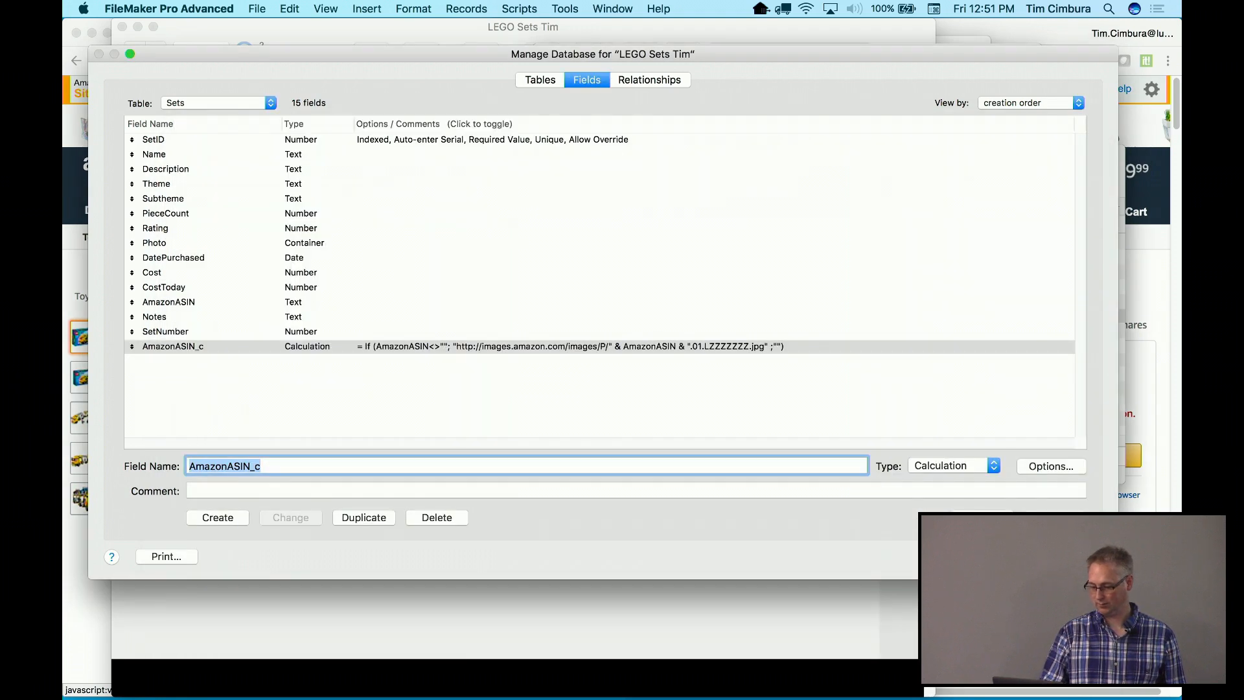
pyautogui.click(1070, 557)
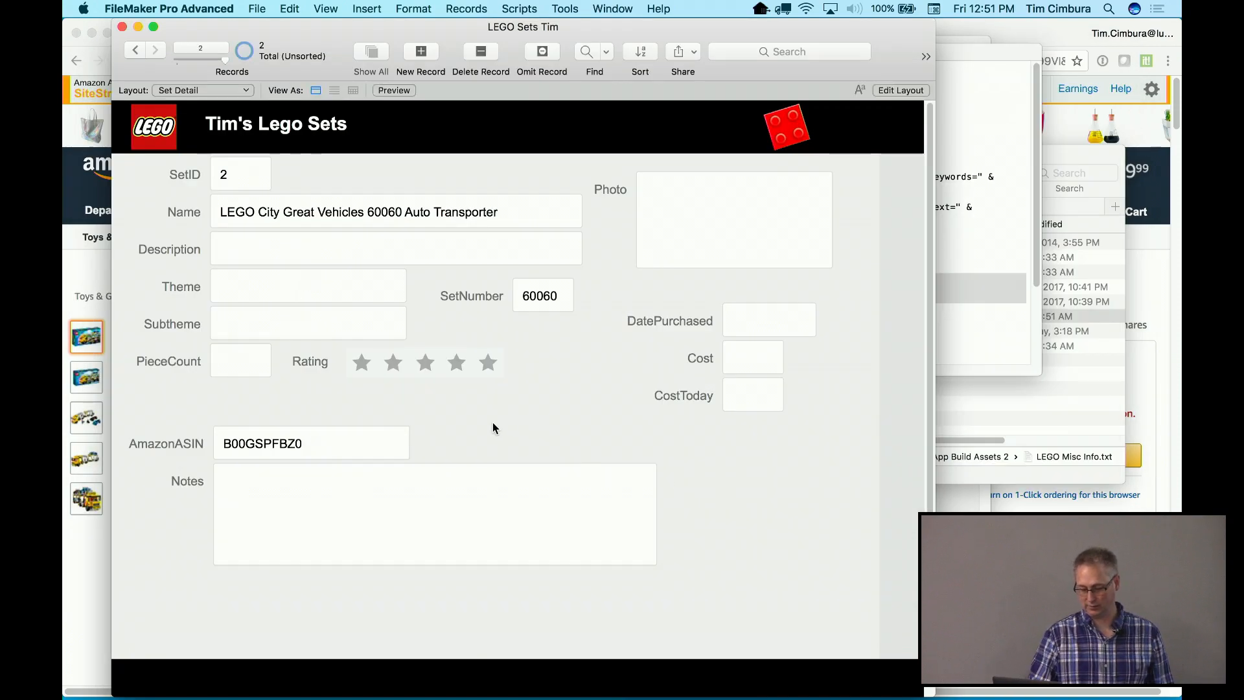
# In Layout mode, duplicate the AmazonASIN label and field and place the copy below Notes
pyautogui.press('super+l')
pyautogui.click(210, 472)
pyautogui.keyDown('shift'); pyautogui.click(271, 468); pyautogui.keyUp('shift')
pyautogui.press('super+v')
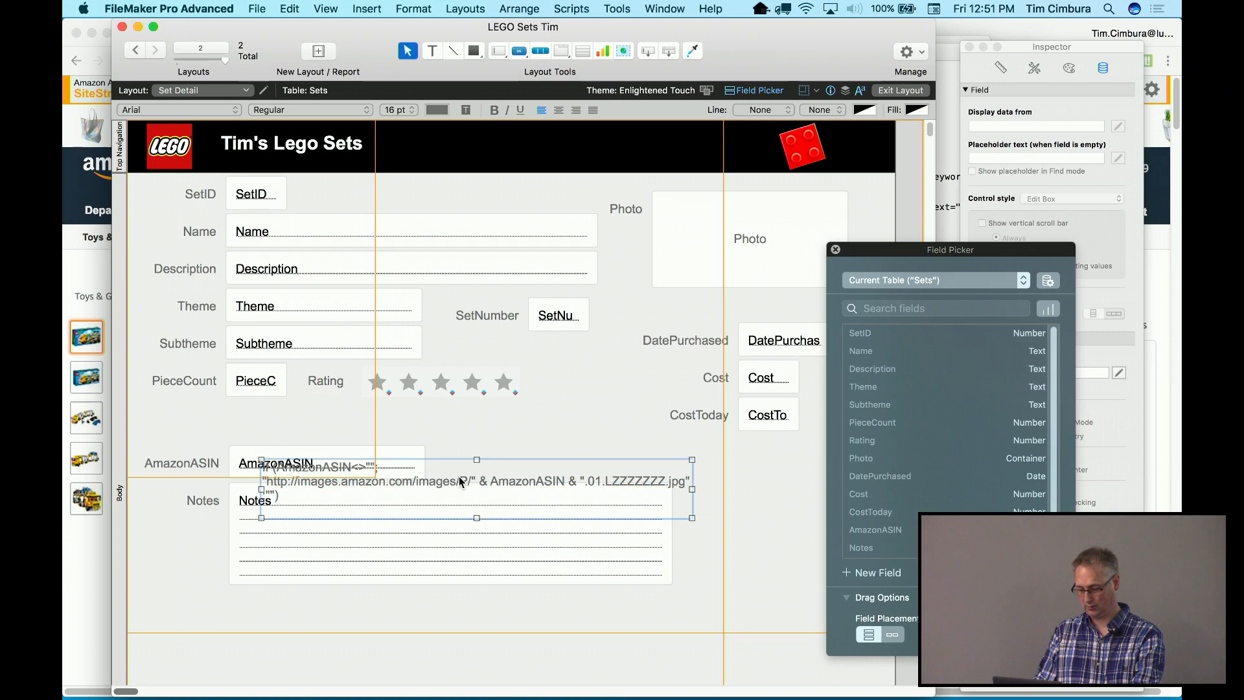
pyautogui.press('super+z')
pyautogui.click(378, 464)
pyautogui.keyDown('shift'); pyautogui.click(191, 467); pyautogui.keyUp('shift')
pyautogui.press('super+d')
pyautogui.moveTo(272, 469); pyautogui.dragTo(285, 615)
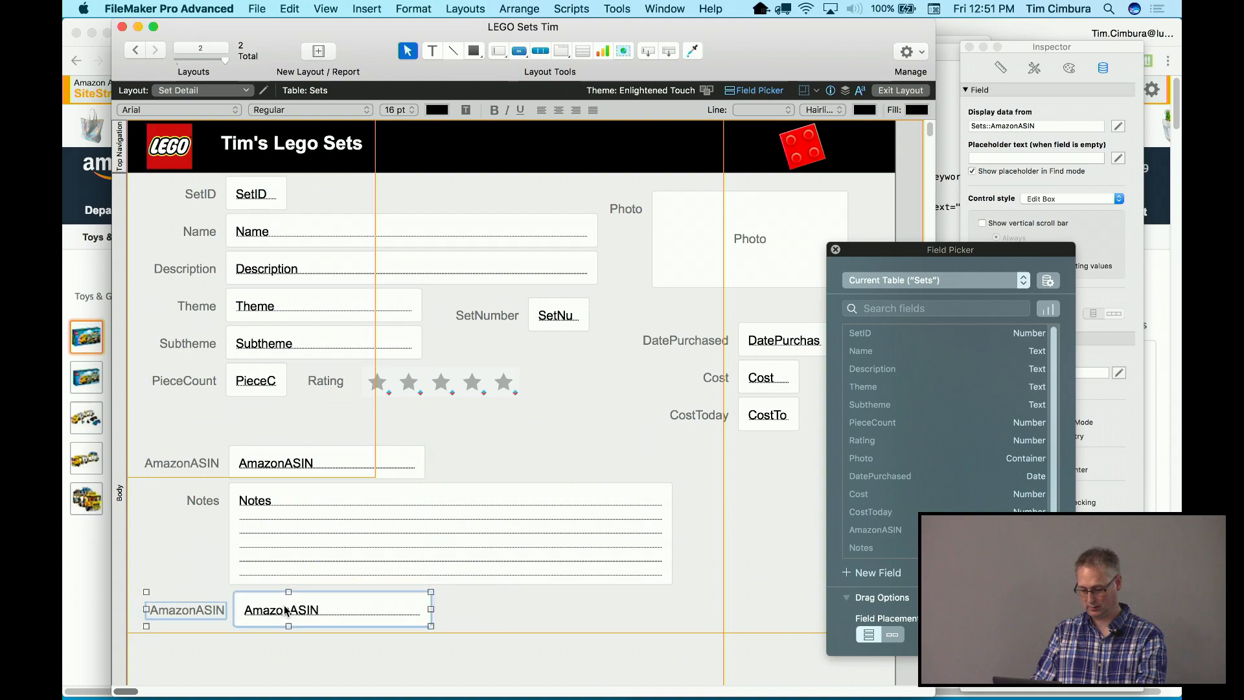
# Point the copied field to AmazonASIN_c and widen it across the layout
pyautogui.doubleClick(387, 617)
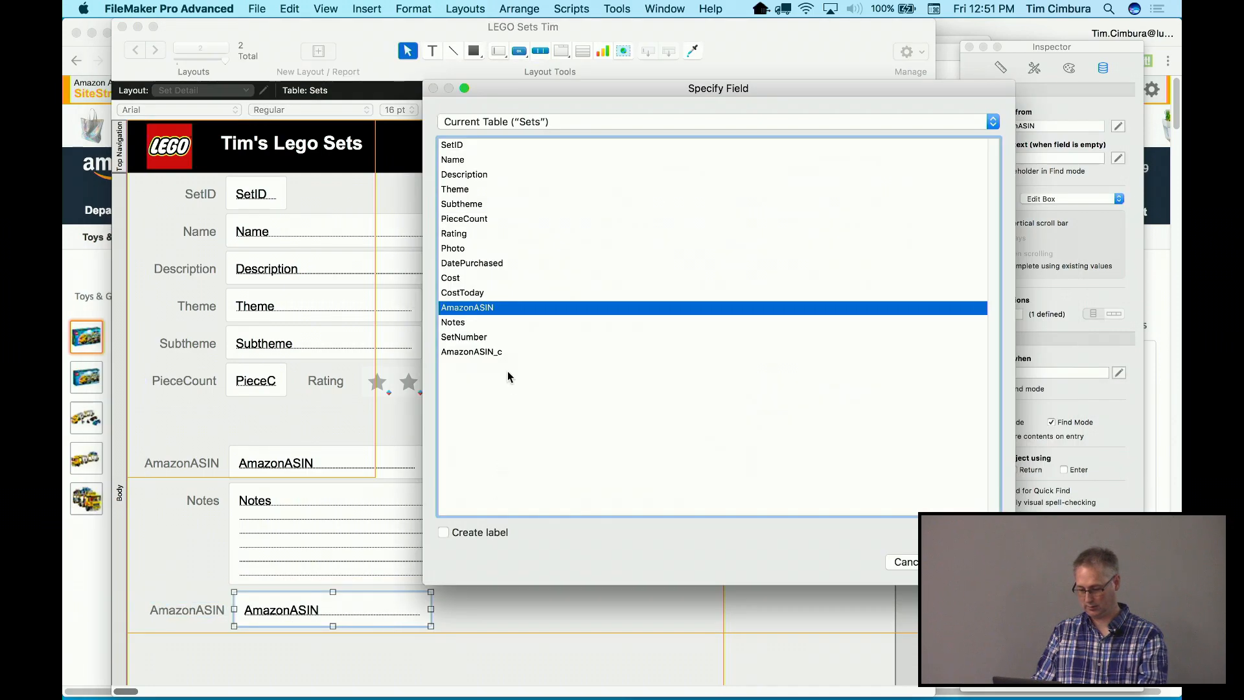
pyautogui.doubleClick(501, 352)
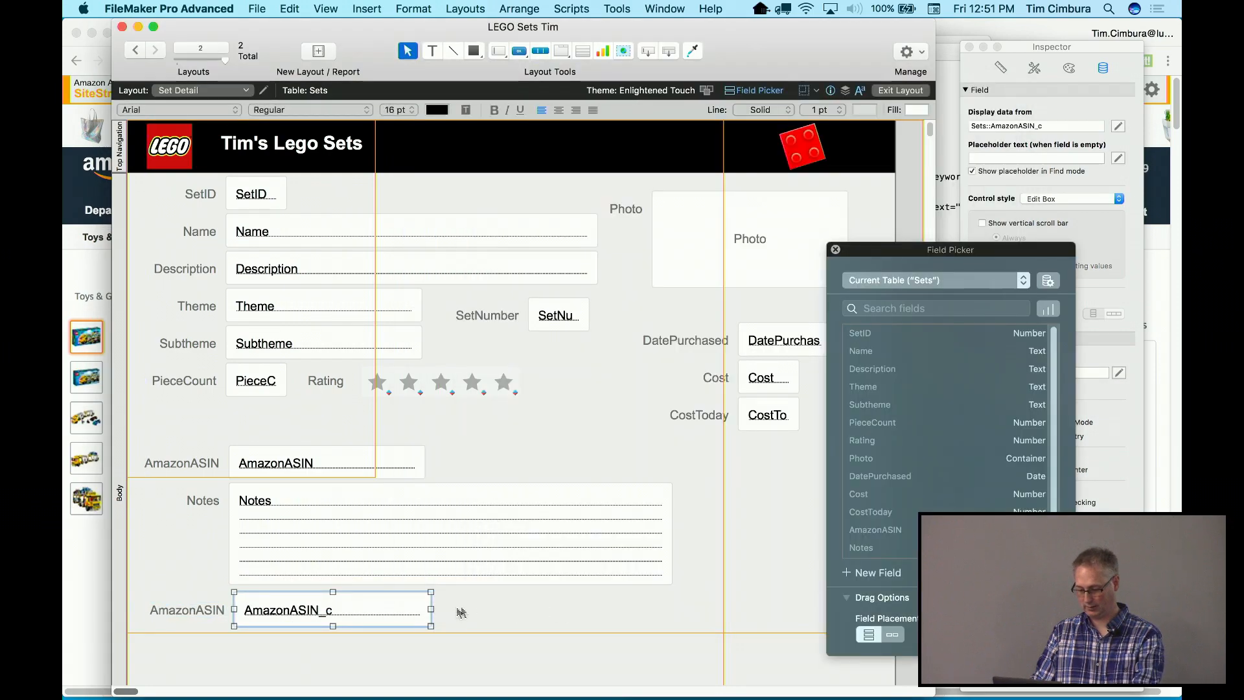
pyautogui.moveTo(431, 609); pyautogui.dragTo(815, 644)
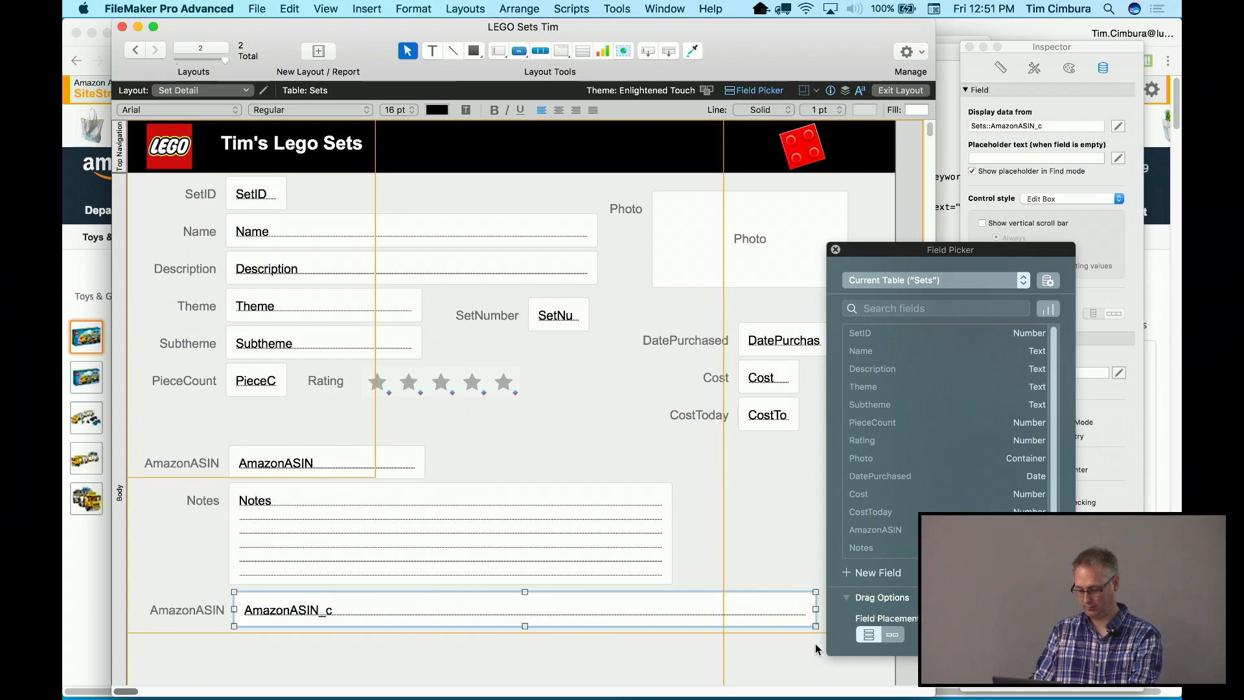
pyautogui.press('super+b')
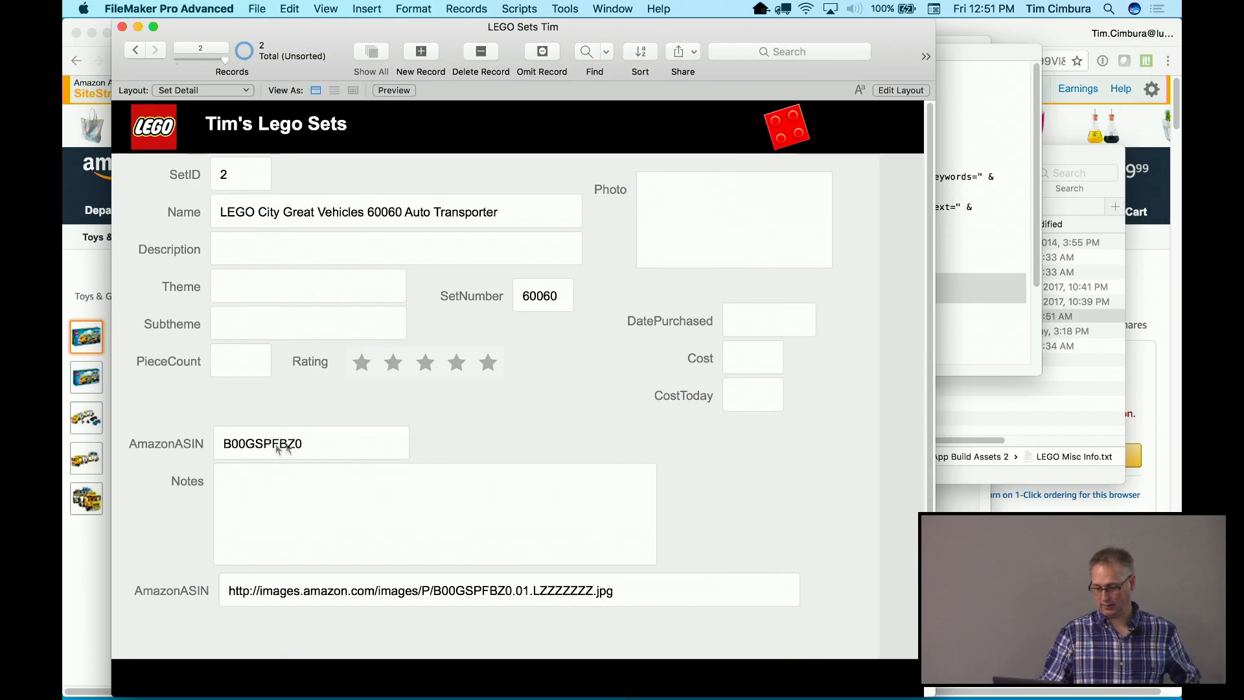
# Clear and re-enter AmazonASIN B00GSPFBZ0 so AmazonASIN_c recalculates the image URL
pyautogui.doubleClick(255, 446)
pyautogui.press('BackSpace')
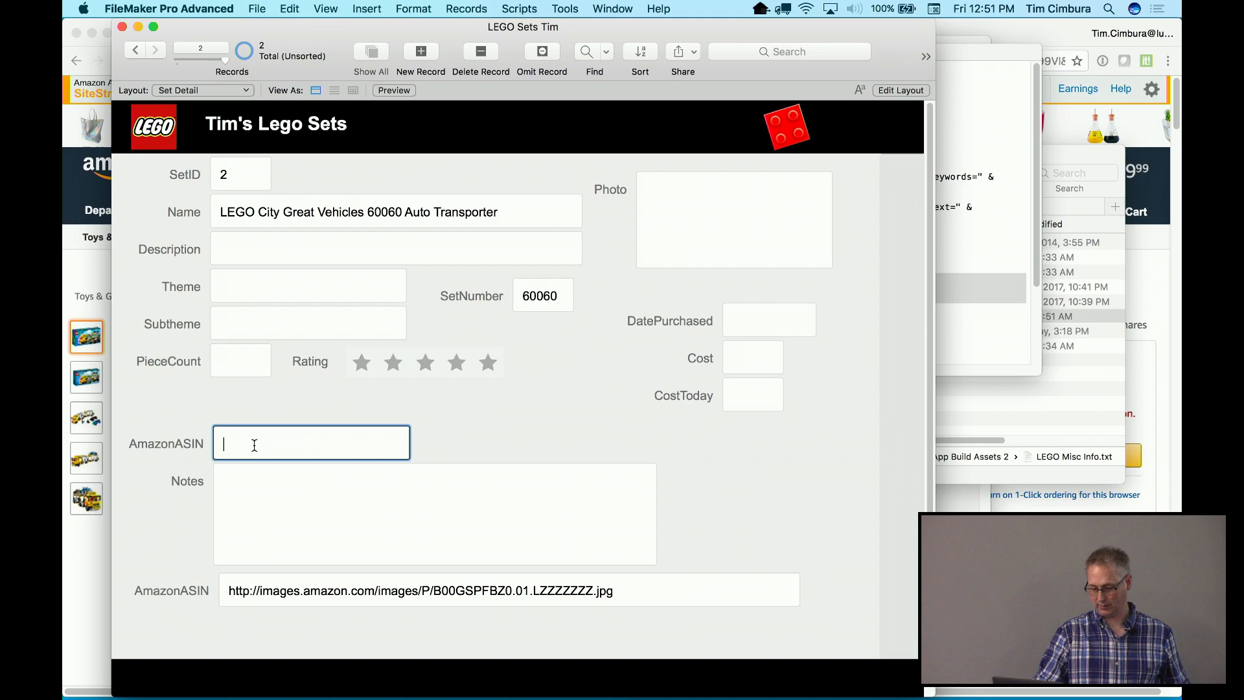
pyautogui.click(460, 405)
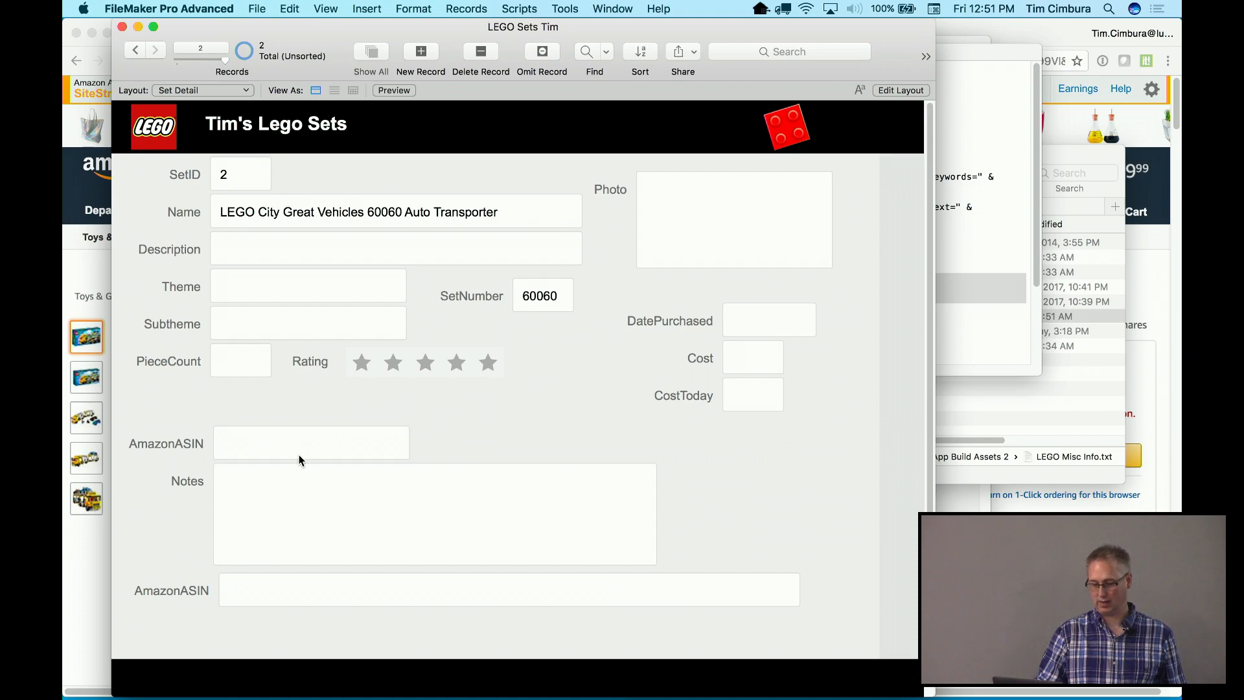
pyautogui.click(259, 441)
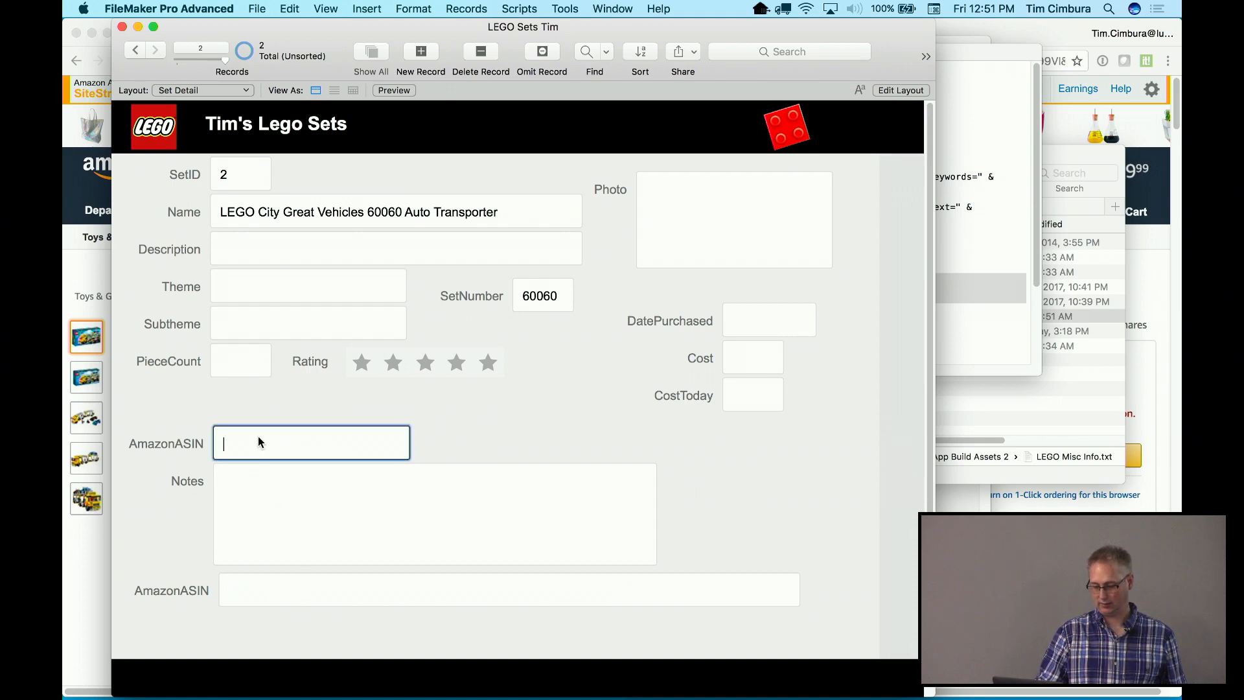
pyautogui.press('super+v')
pyautogui.click(460, 418)
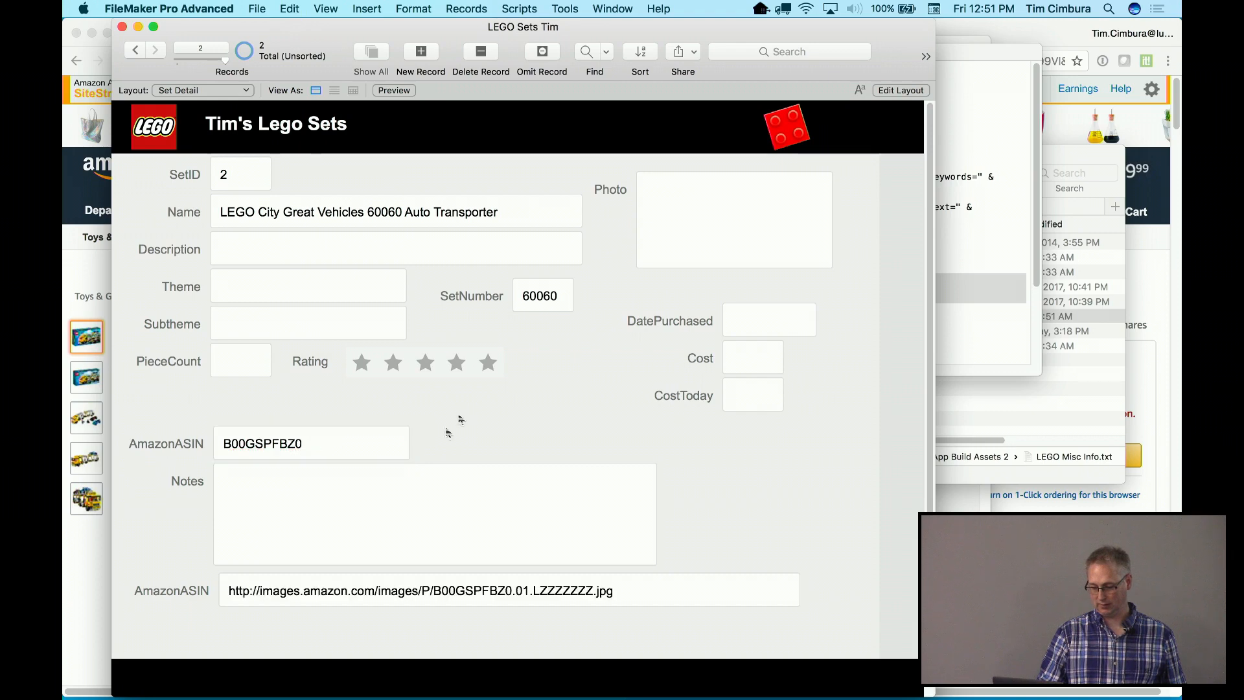
# Copy the calculated image URL from AmazonASIN_c and bring the Amazon page forward
pyautogui.doubleClick(574, 591)
pyautogui.click(627, 590)
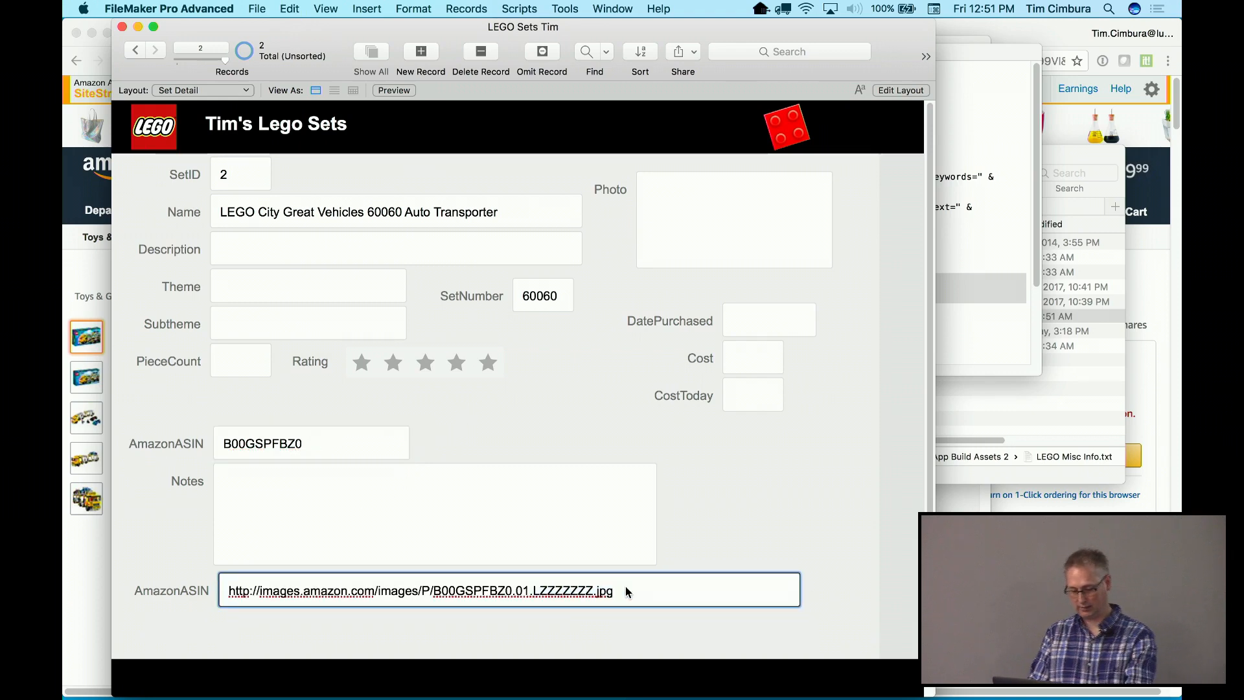
pyautogui.press('super+a')
pyautogui.click(206, 370)
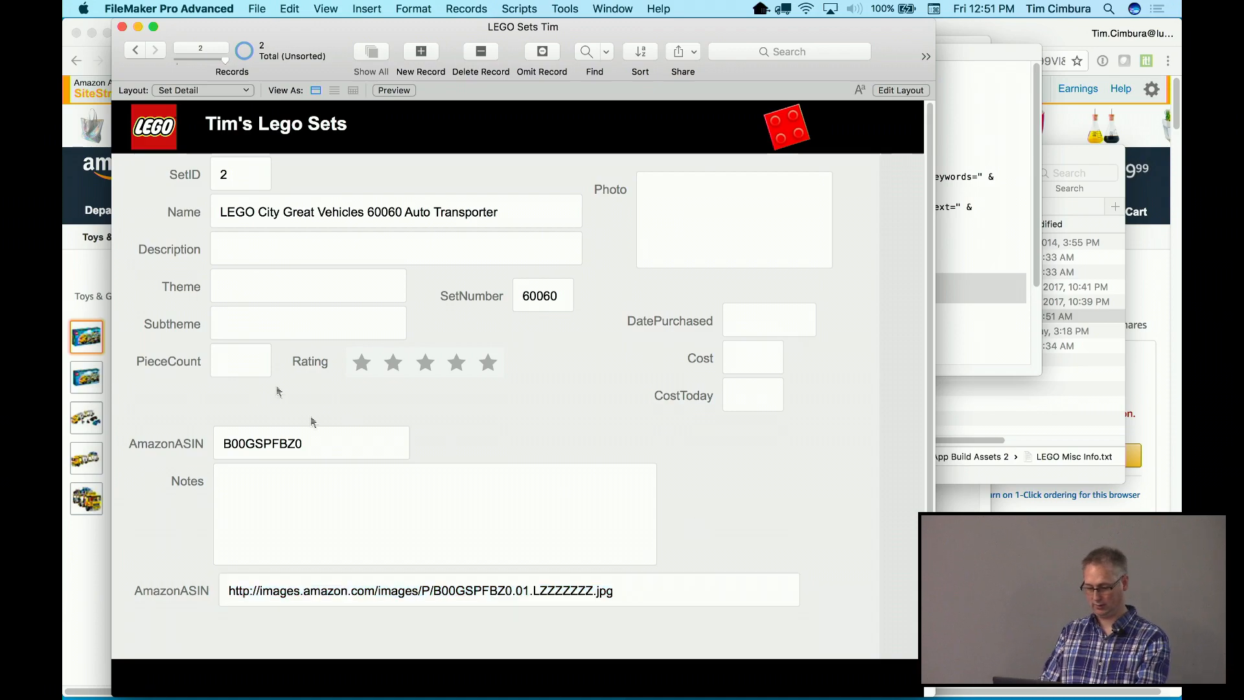
pyautogui.click(72, 537)
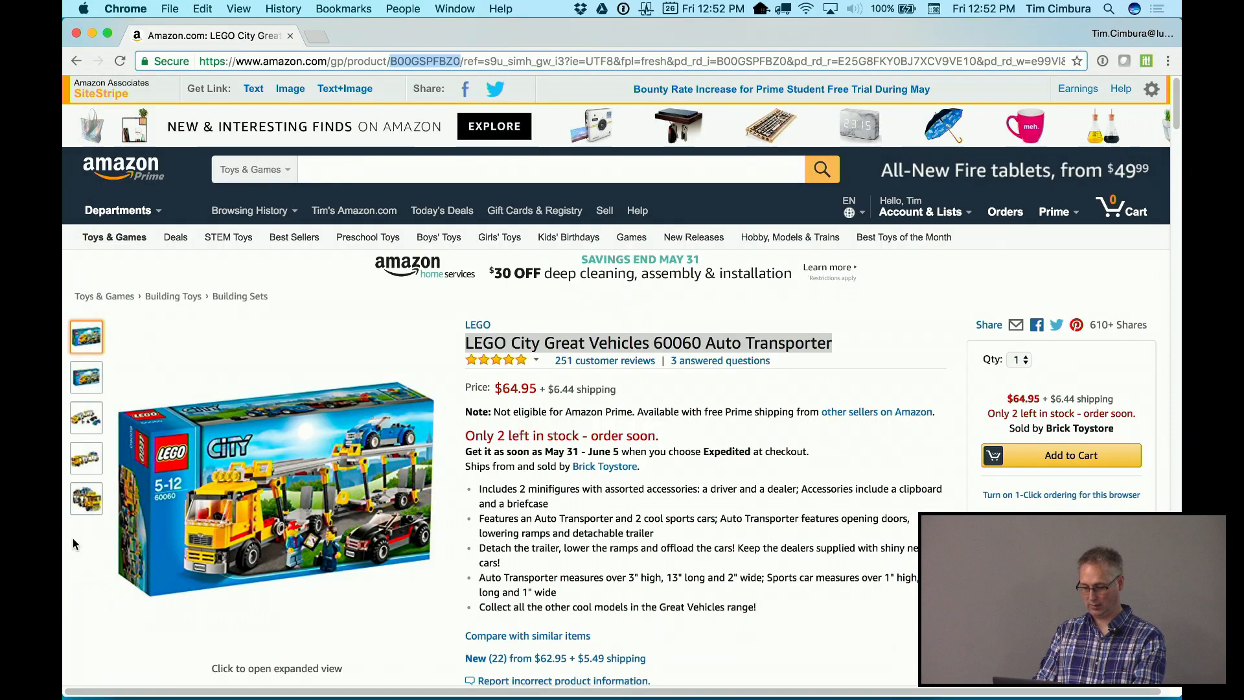
# Load the copied image URL in a new Chrome tab to show the LEGO 60060 box
pyautogui.press('super+t')
pyautogui.press('super+v')
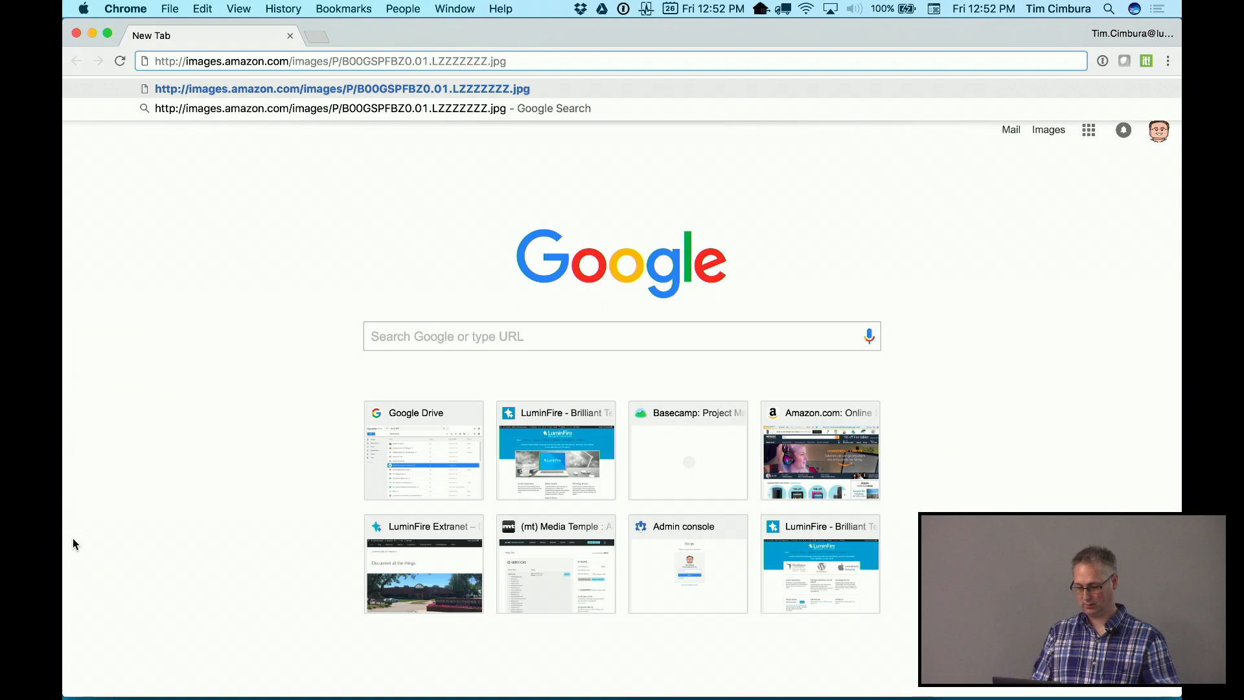
pyautogui.press('Return')
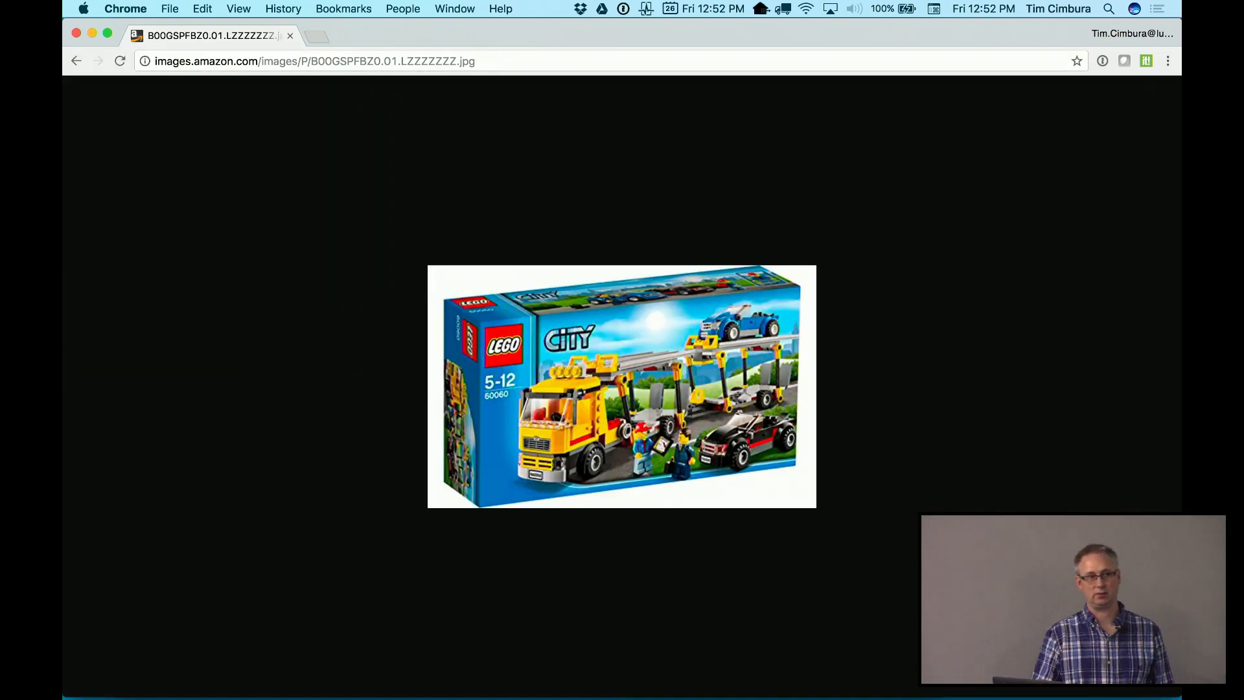
# Minimize both Chrome windows and return to FileMaker's record 2
pyautogui.click(93, 33)
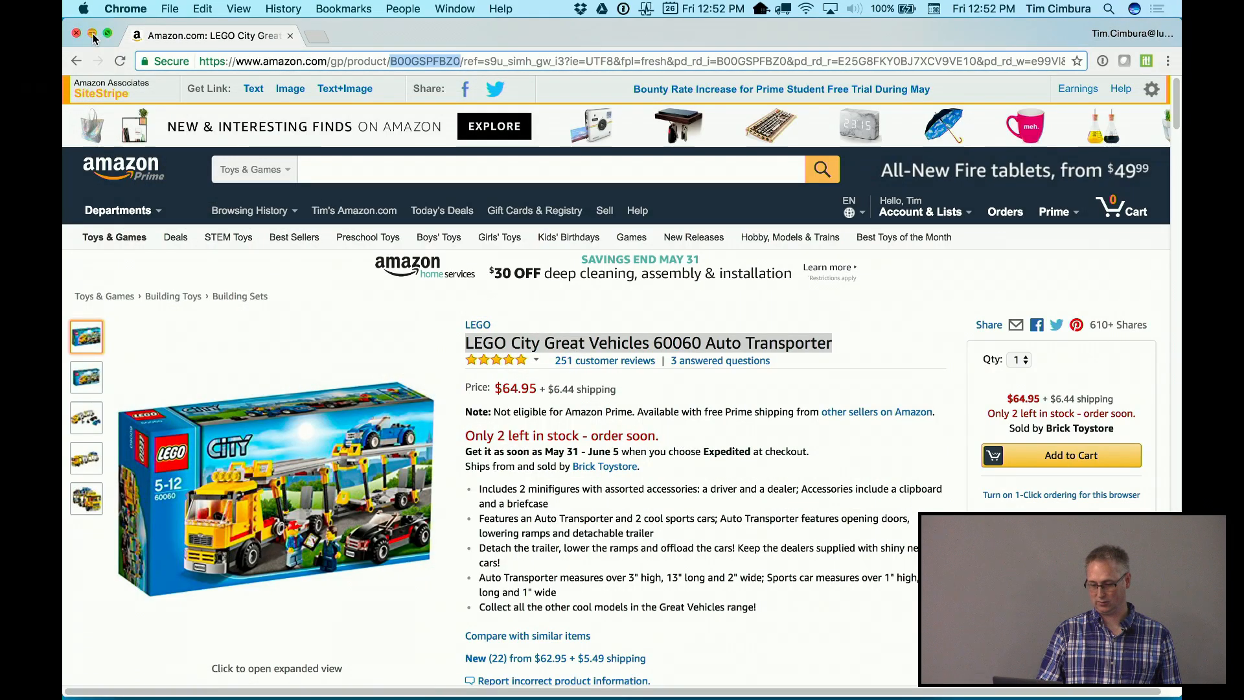
pyautogui.click(92, 33)
pyautogui.click(554, 404)
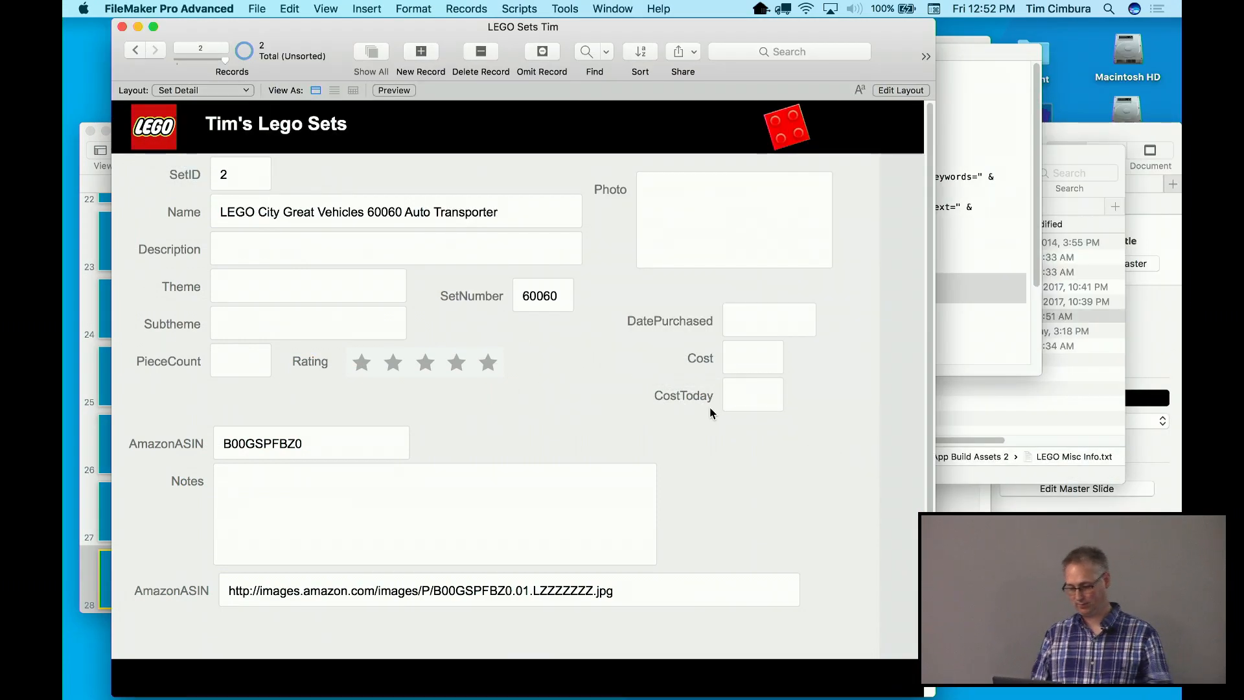
# Put Set Detail in Layout mode, select the Web Viewer tool, then bring up the LEGO Misc Info notes
pyautogui.press('super+l')
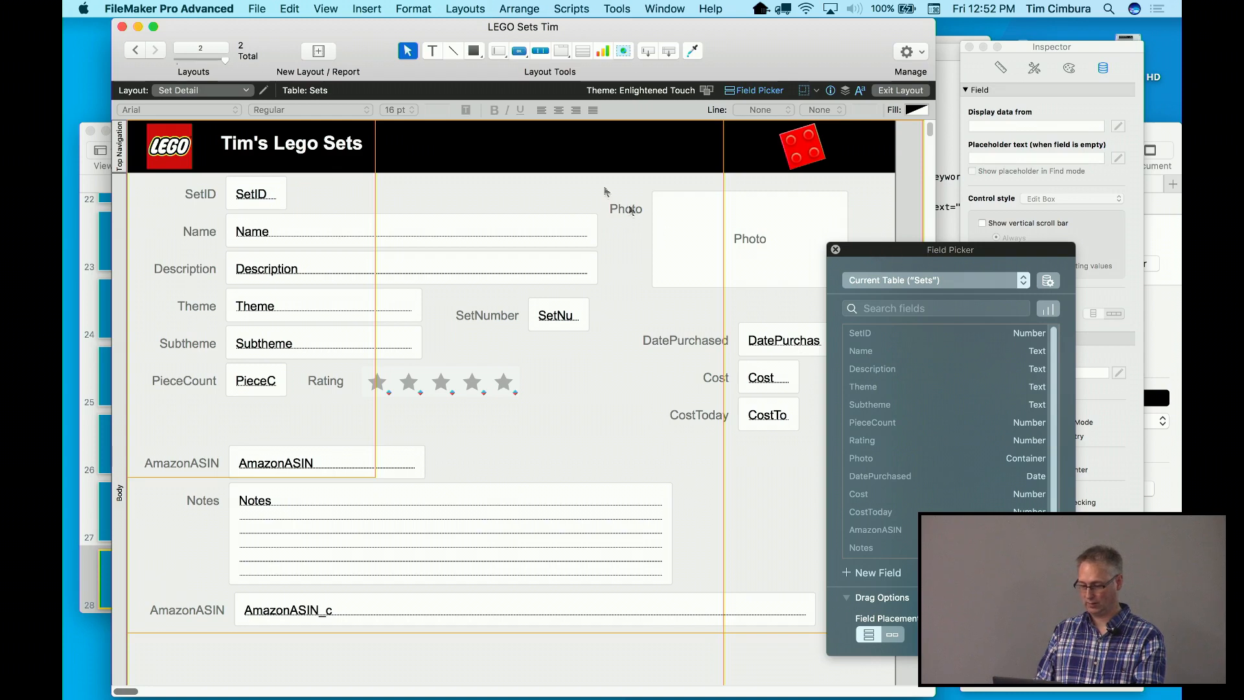
pyautogui.click(328, 7)
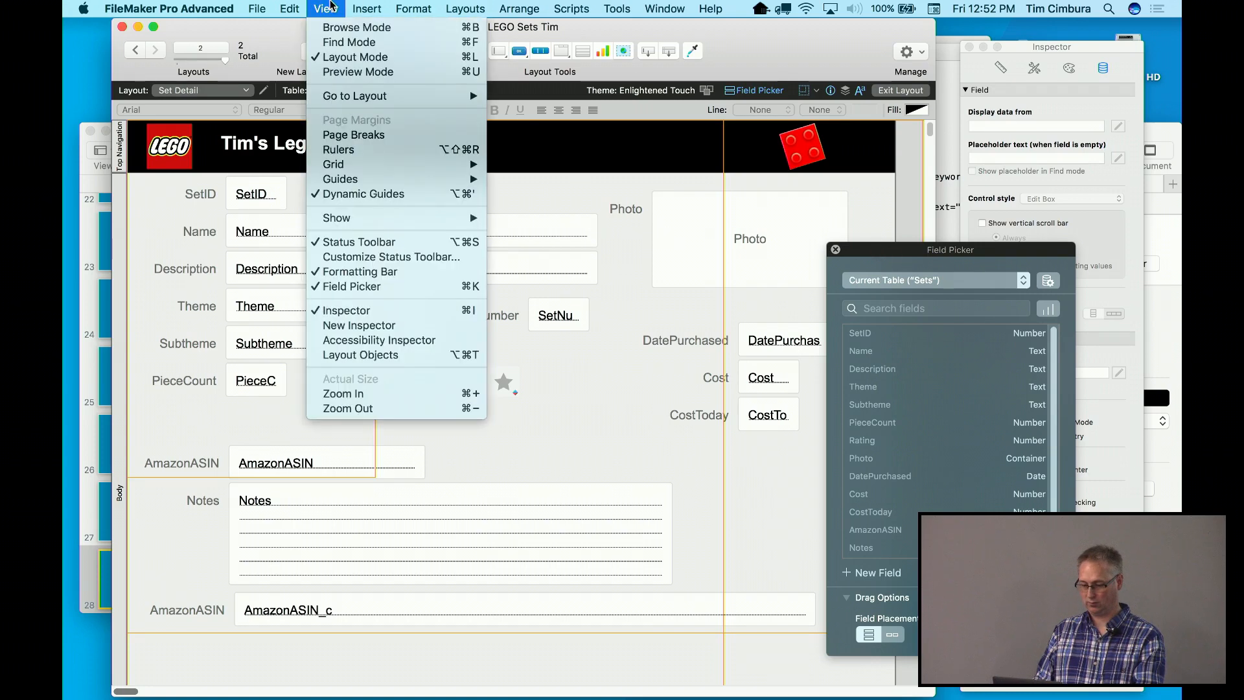
pyautogui.click(334, 58)
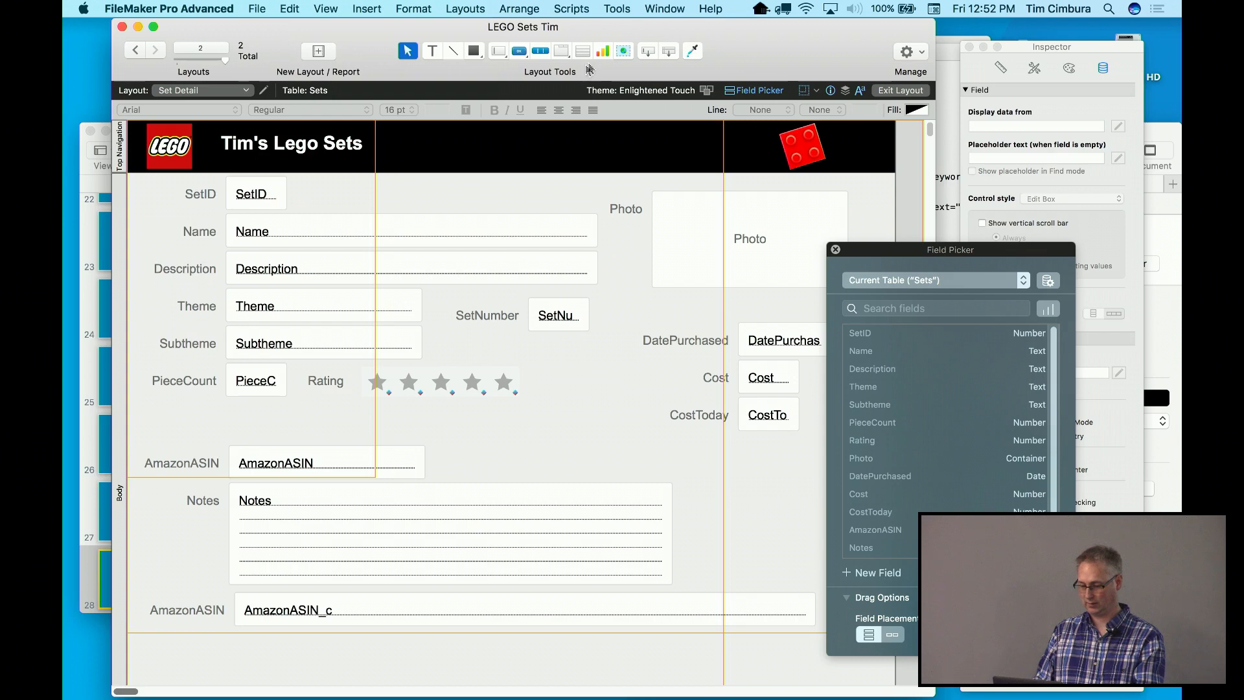
pyautogui.click(624, 50)
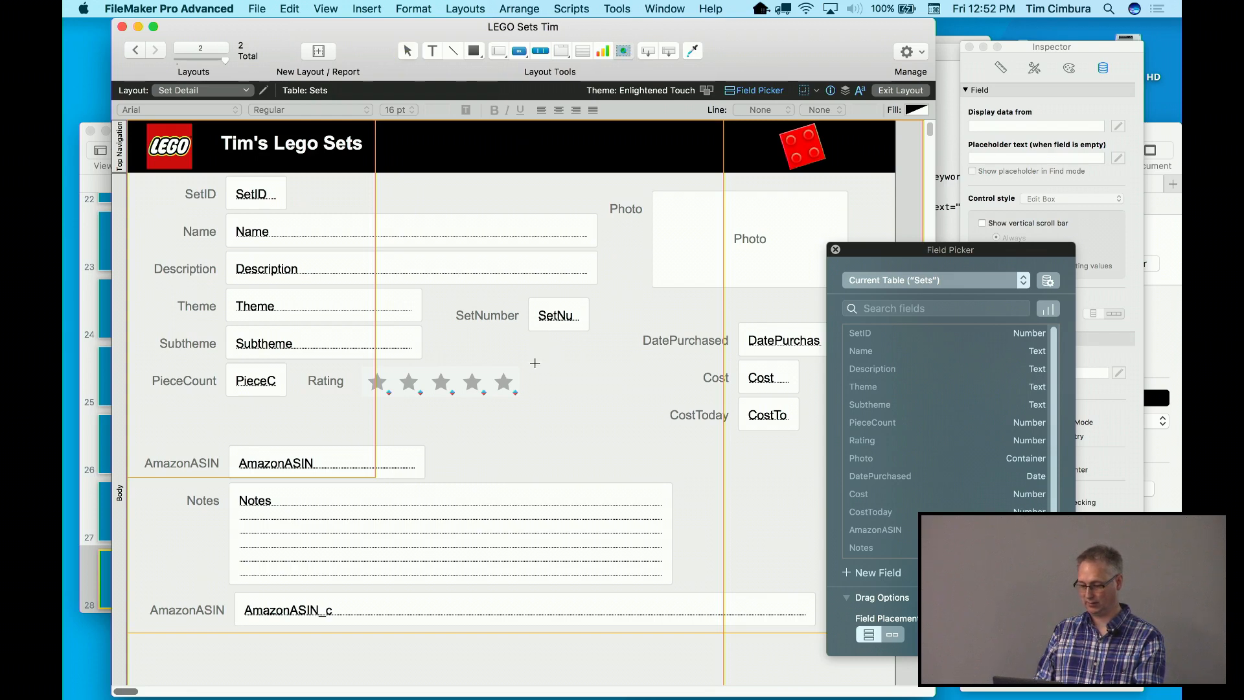
pyautogui.click(945, 215)
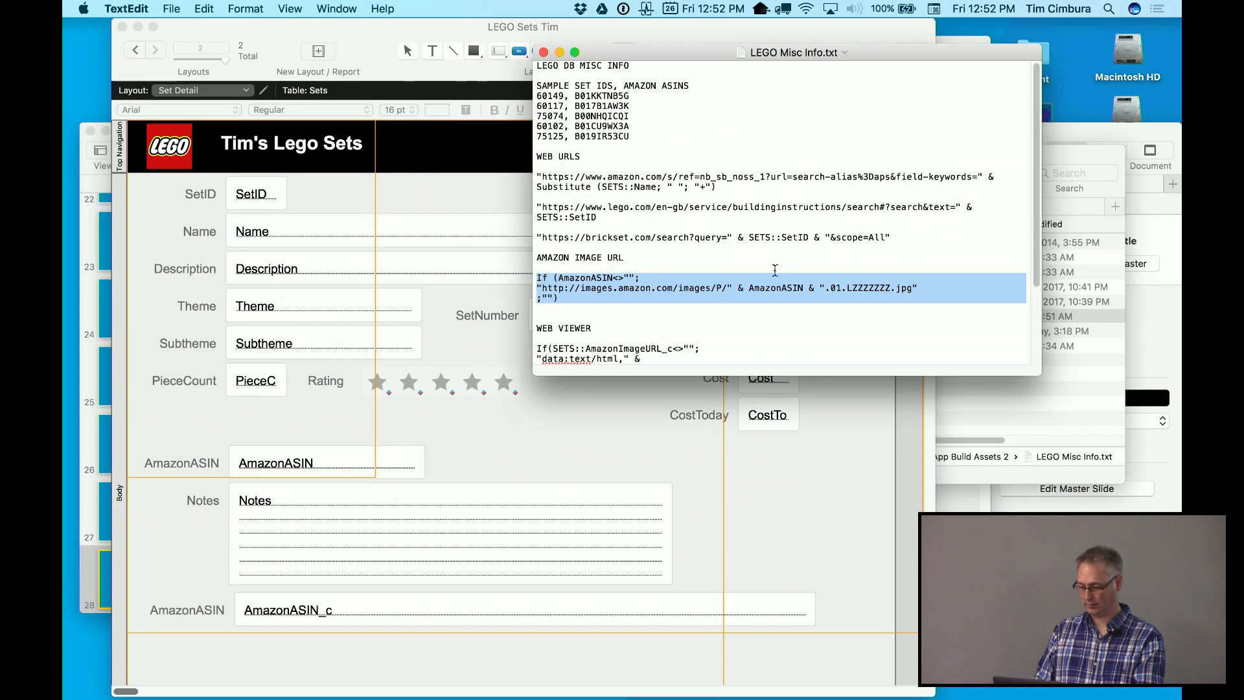
# Copy the WEB VIEWER formula from LEGO Misc Info.txt and return to FileMaker
pyautogui.scroll(-5, 710, 320)
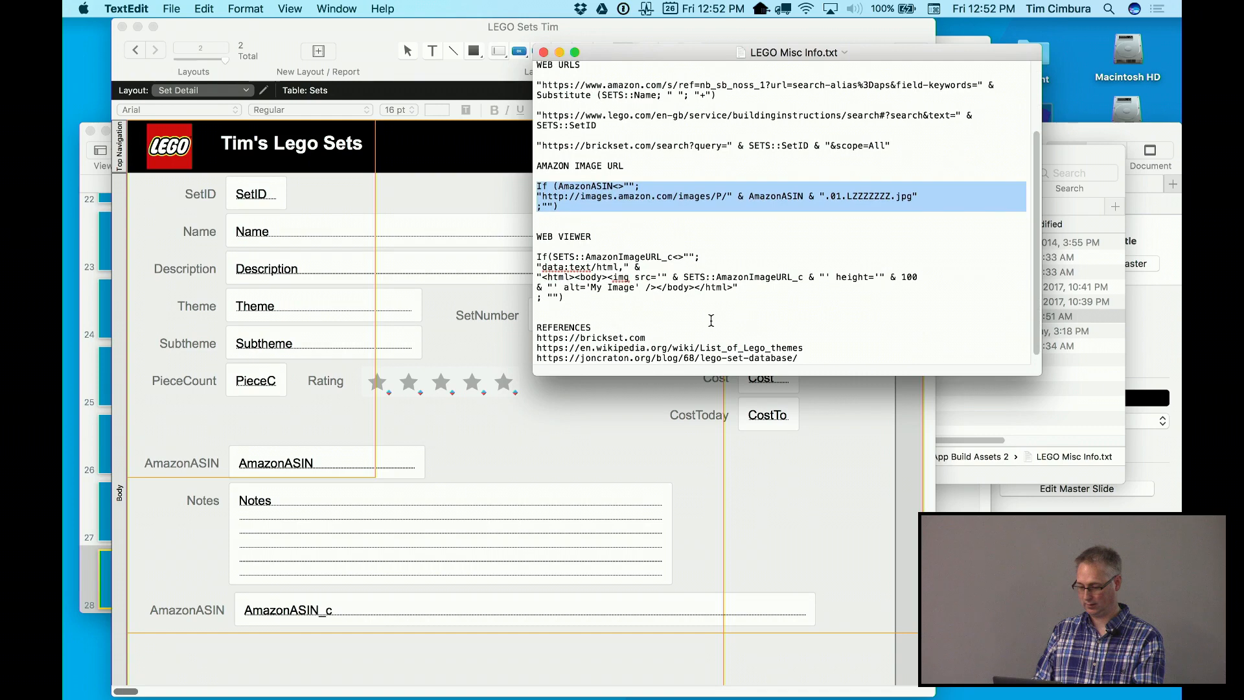
pyautogui.moveTo(618, 305); pyautogui.dragTo(525, 257)
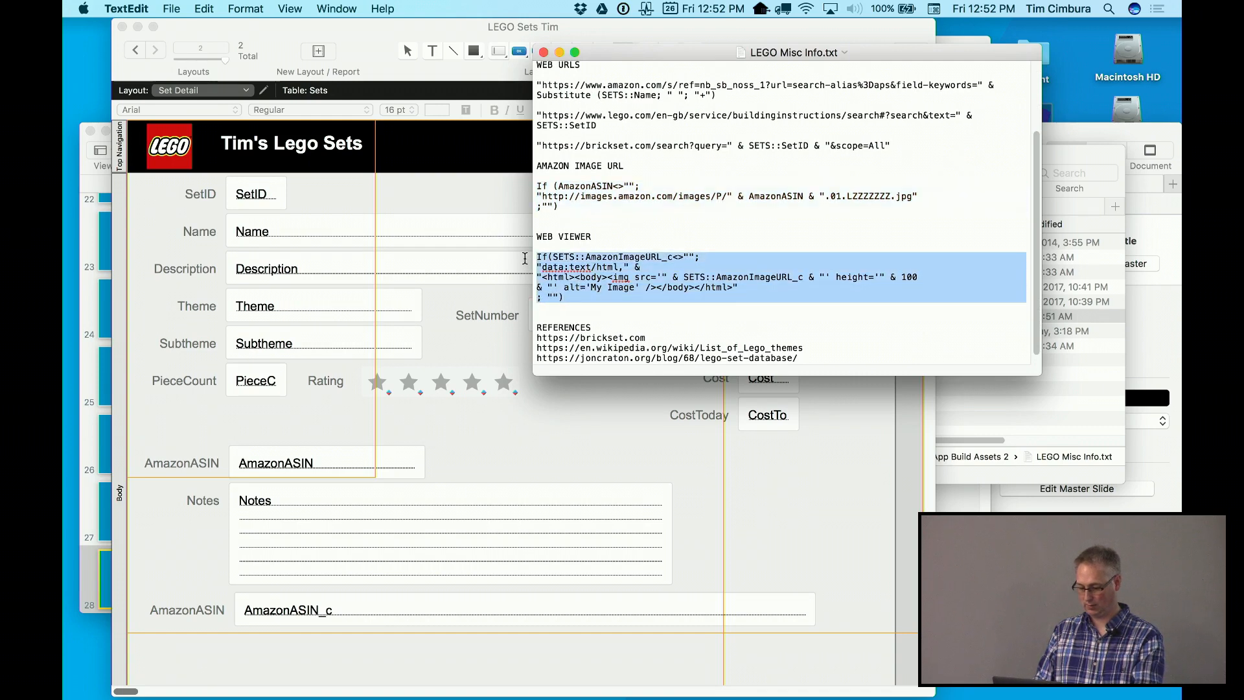
pyautogui.press('super+c')
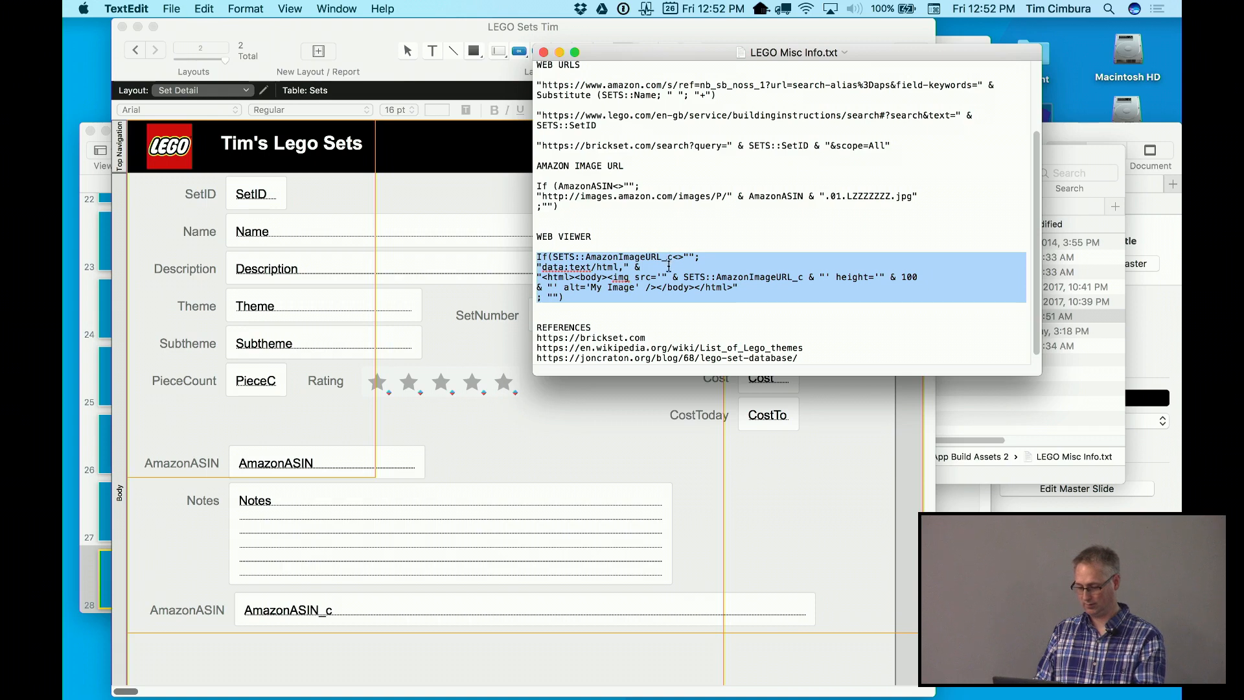
pyautogui.click(668, 264)
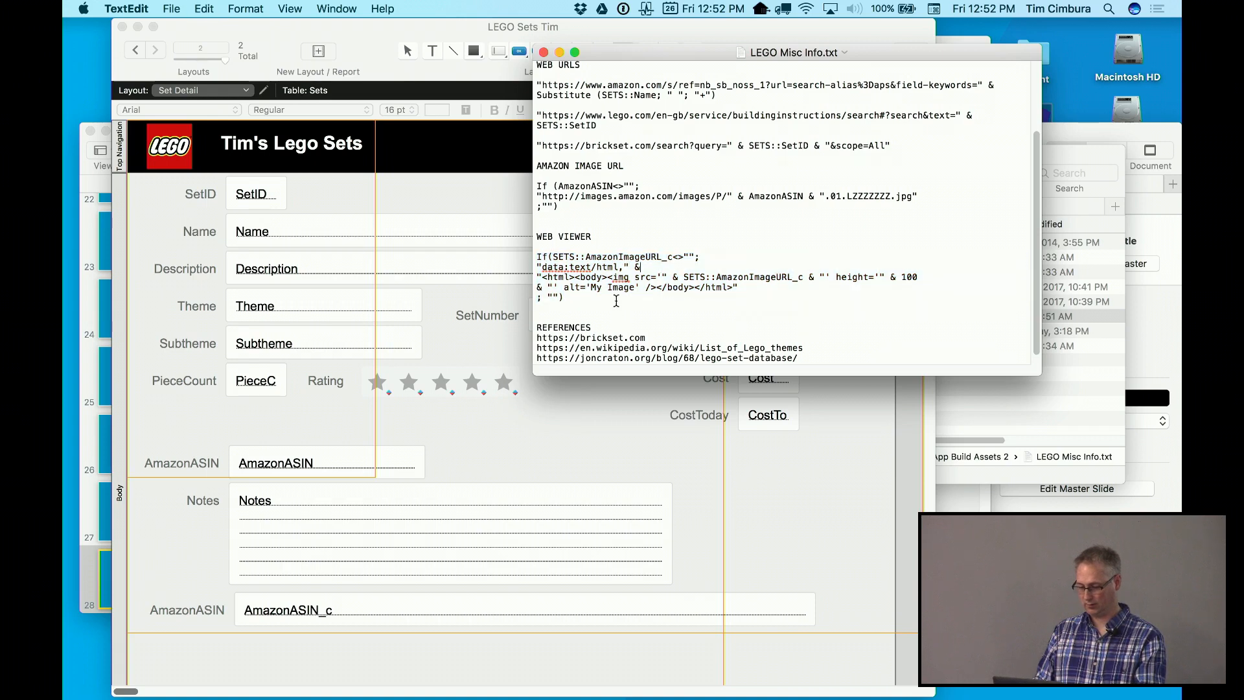
pyautogui.click(557, 425)
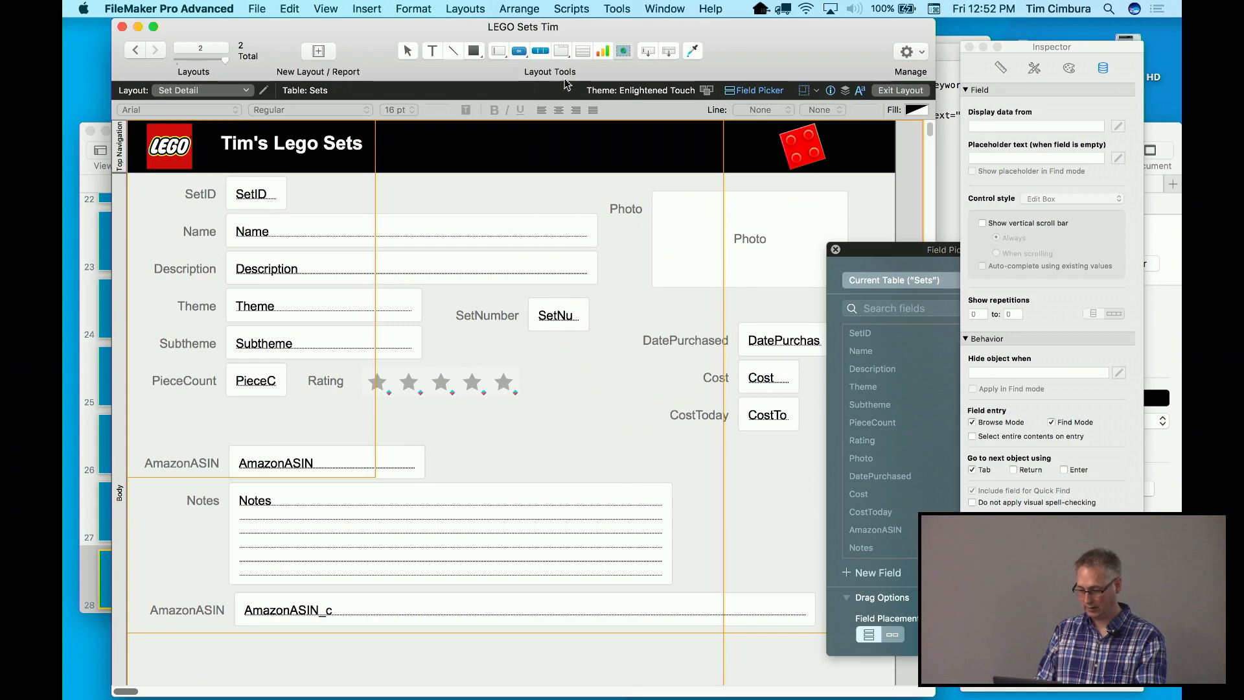
# Draw a new web viewer on the layout and paste the copied HTML formula as its address
pyautogui.click(623, 52)
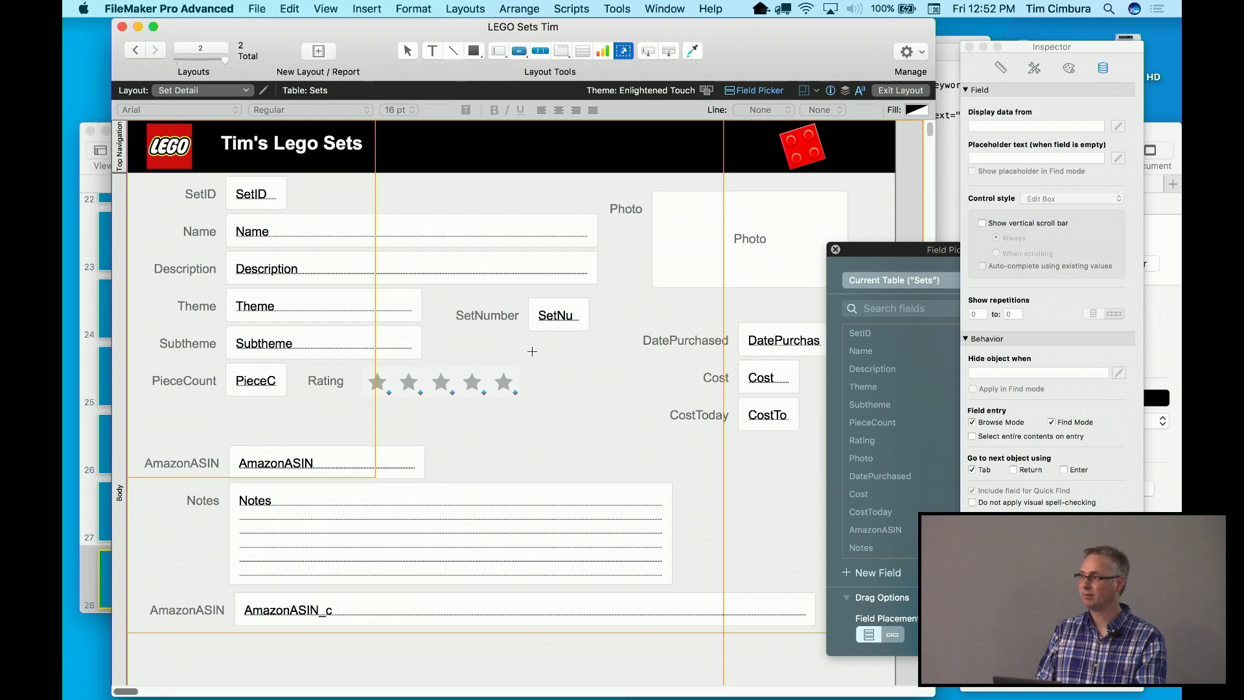
pyautogui.moveTo(530, 358)
pyautogui.mouseDown()
pyautogui.moveTo(591, 425)
pyautogui.moveTo(637, 450)
pyautogui.mouseUp()
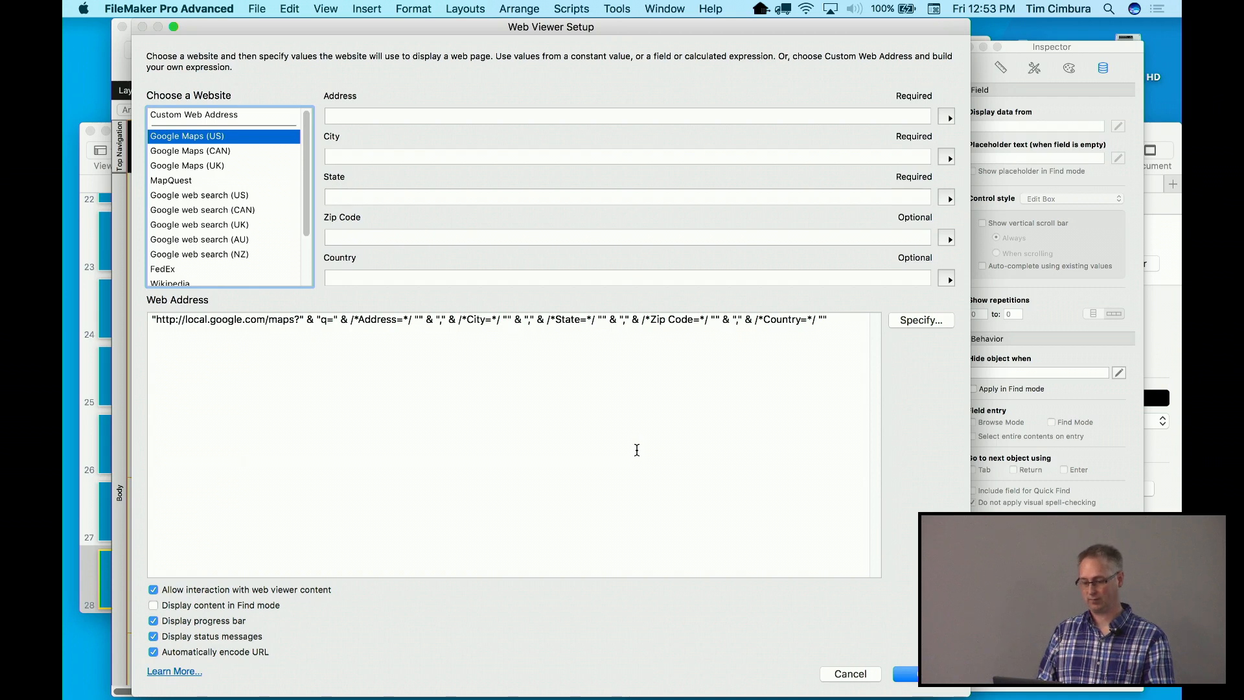
pyautogui.click(425, 382)
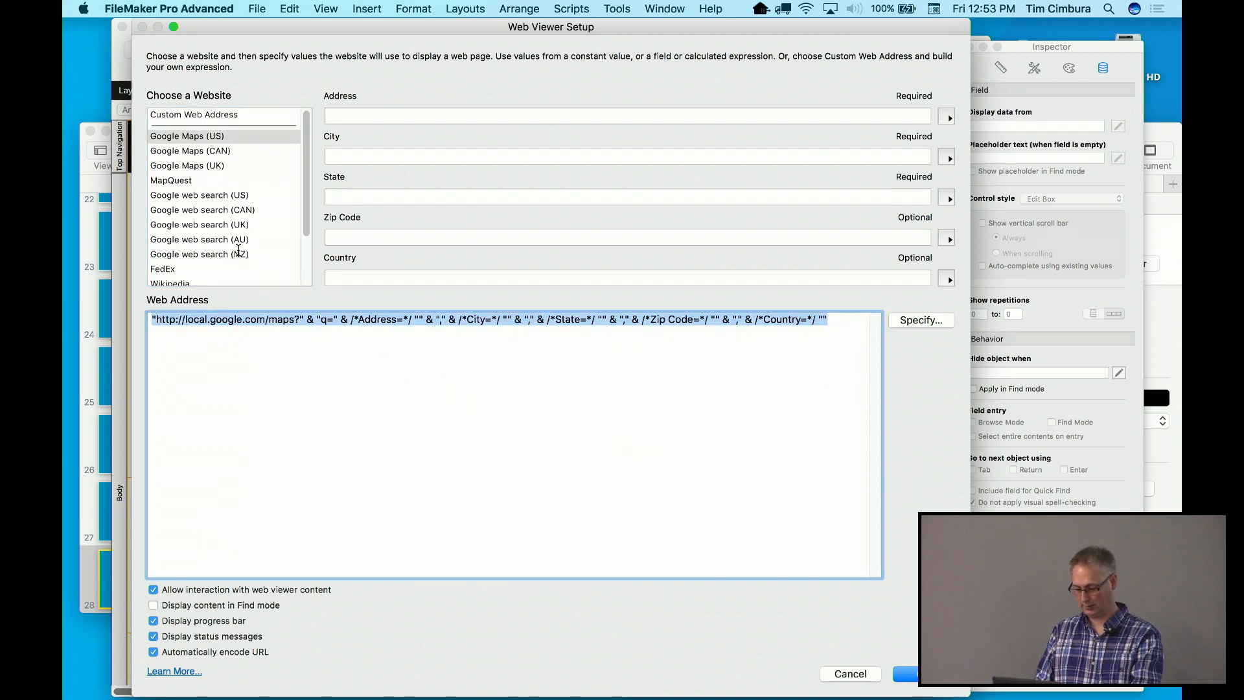
pyautogui.press('super+v')
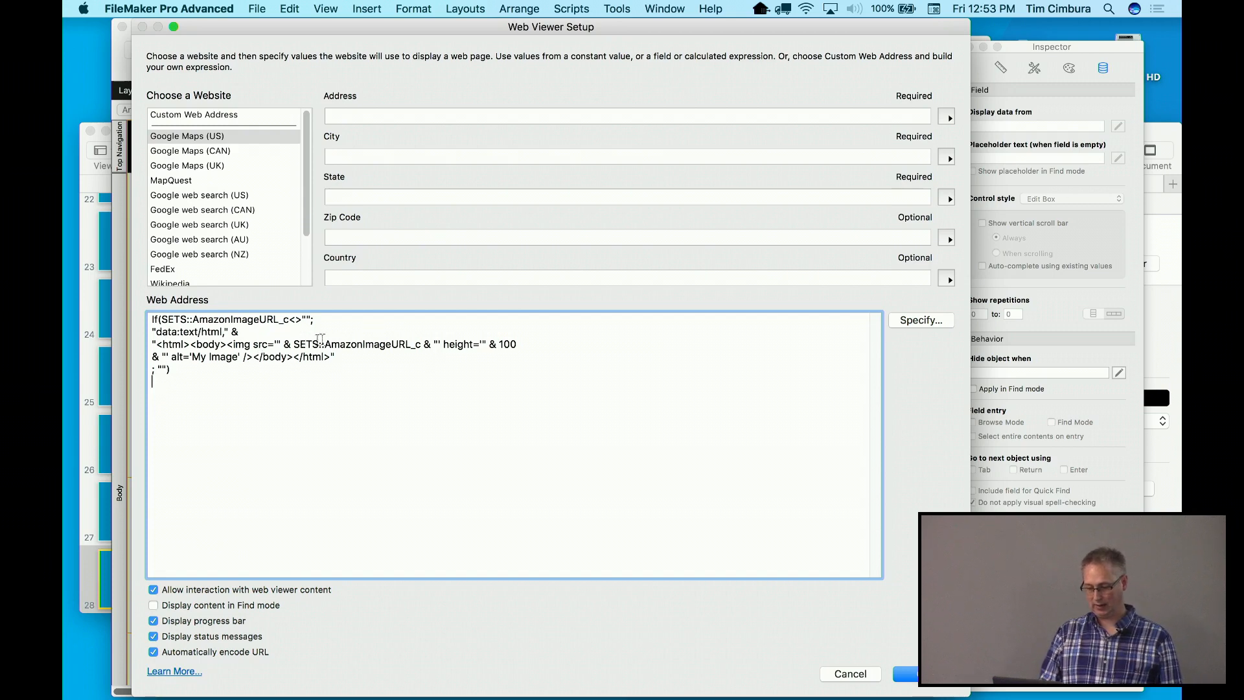
pyautogui.click(348, 355)
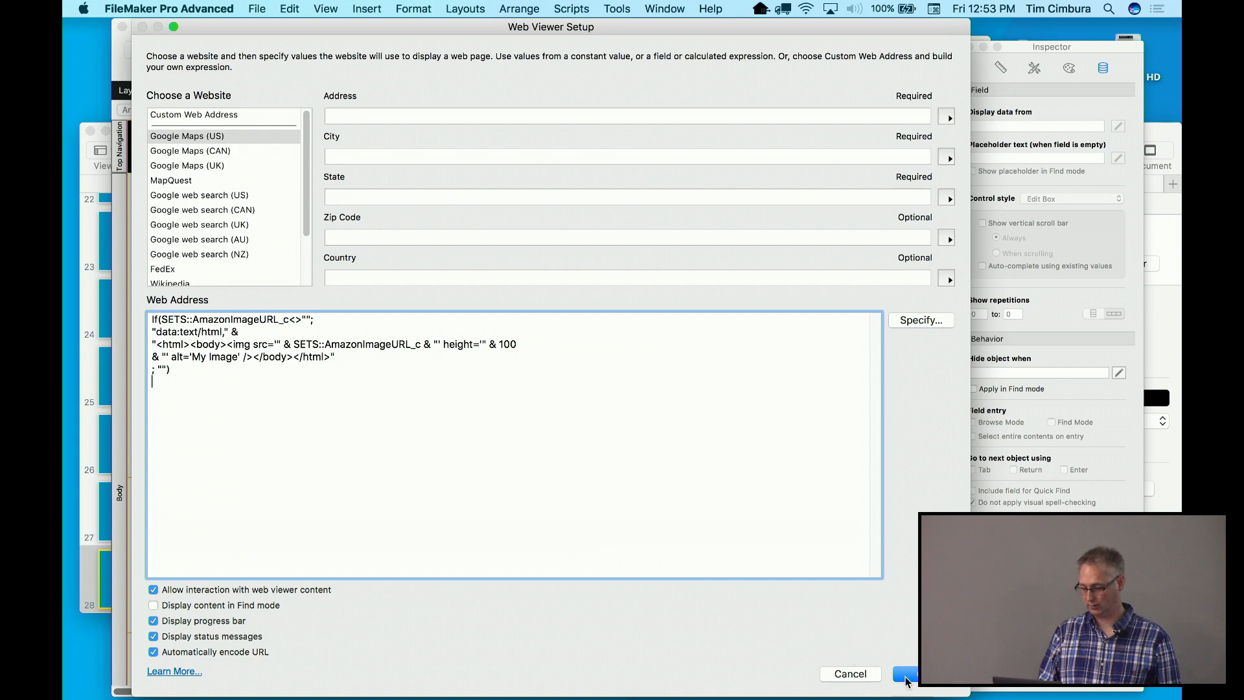
# Dismiss the missing-field alert, select the SETS::AmazonImageURL_c reference, and open Specify Calculation
pyautogui.click(905, 677)
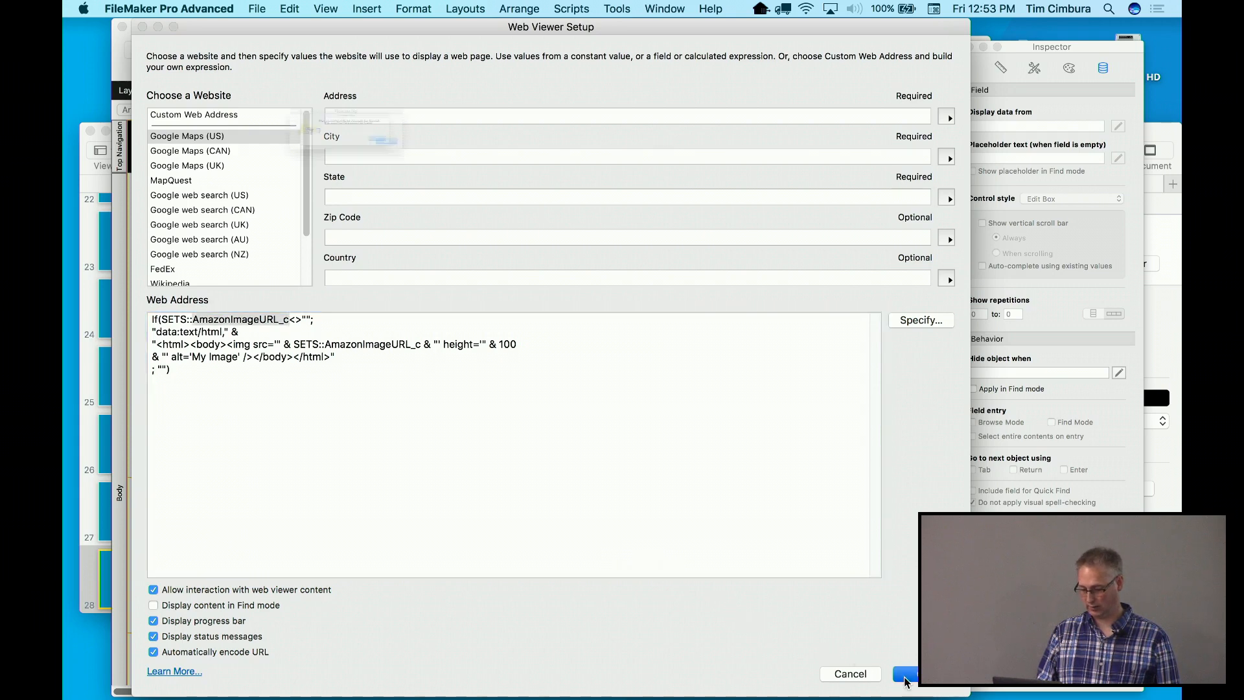
pyautogui.click(464, 167)
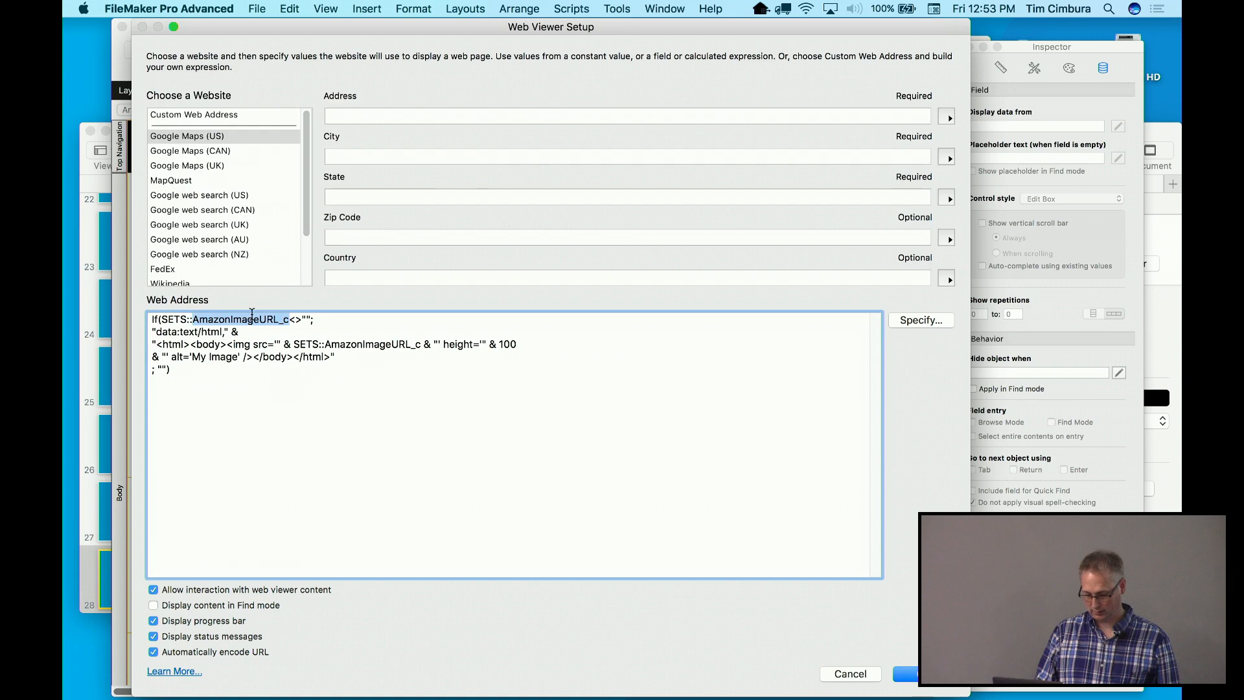
pyautogui.doubleClick(182, 319)
pyautogui.moveTo(183, 319); pyautogui.dragTo(207, 319)
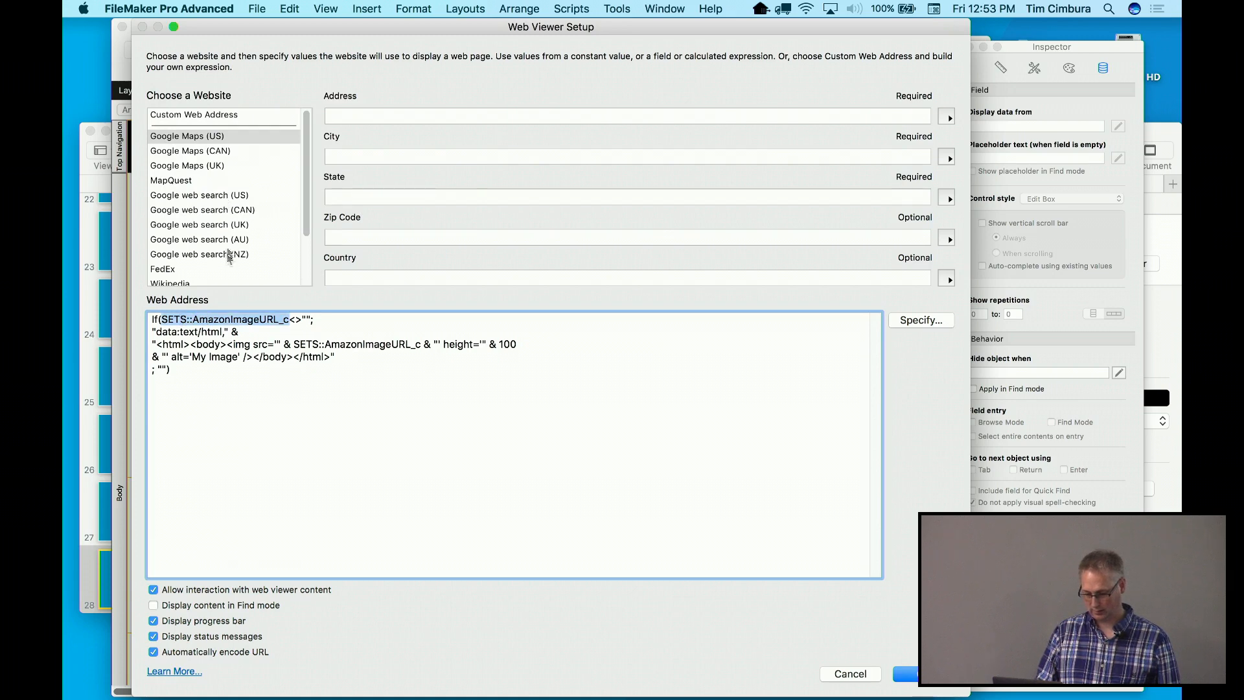
pyautogui.moveTo(303, 241); pyautogui.dragTo(308, 278)
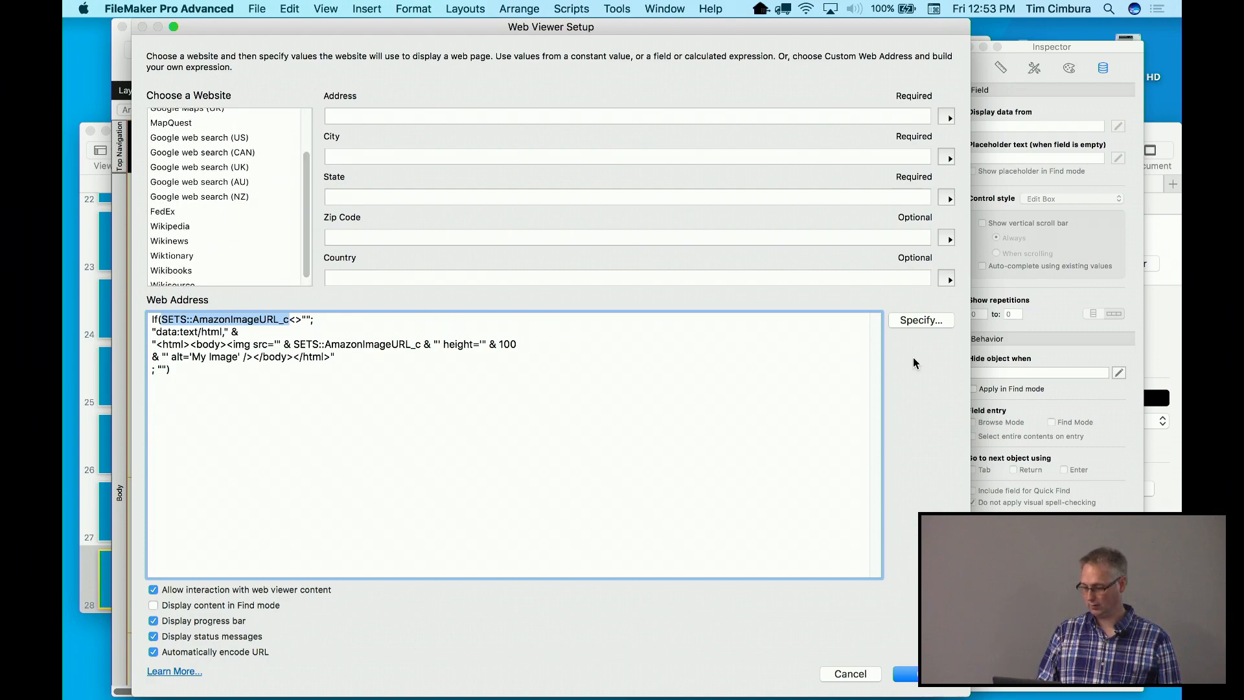
pyautogui.click(917, 321)
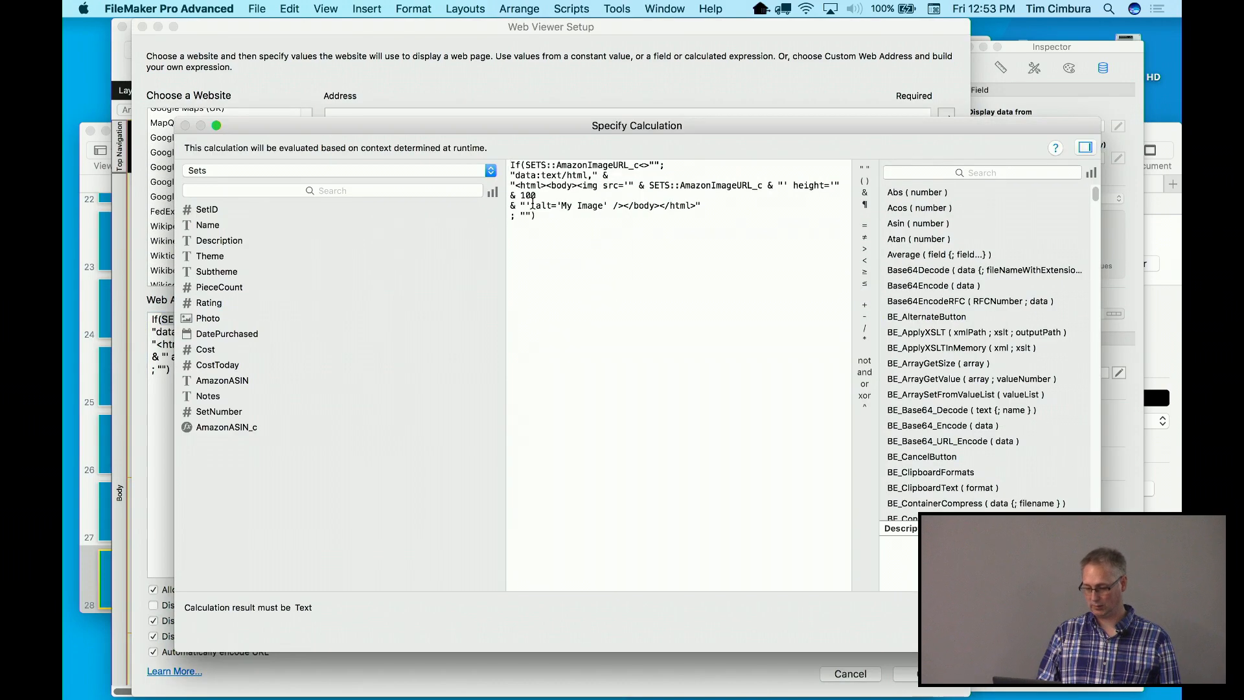
# Replace both SETS::AmazonImageURL_c references in the formula with Sets::AmazonASIN_c and accept the calculation
pyautogui.moveTo(526, 165); pyautogui.dragTo(639, 166)
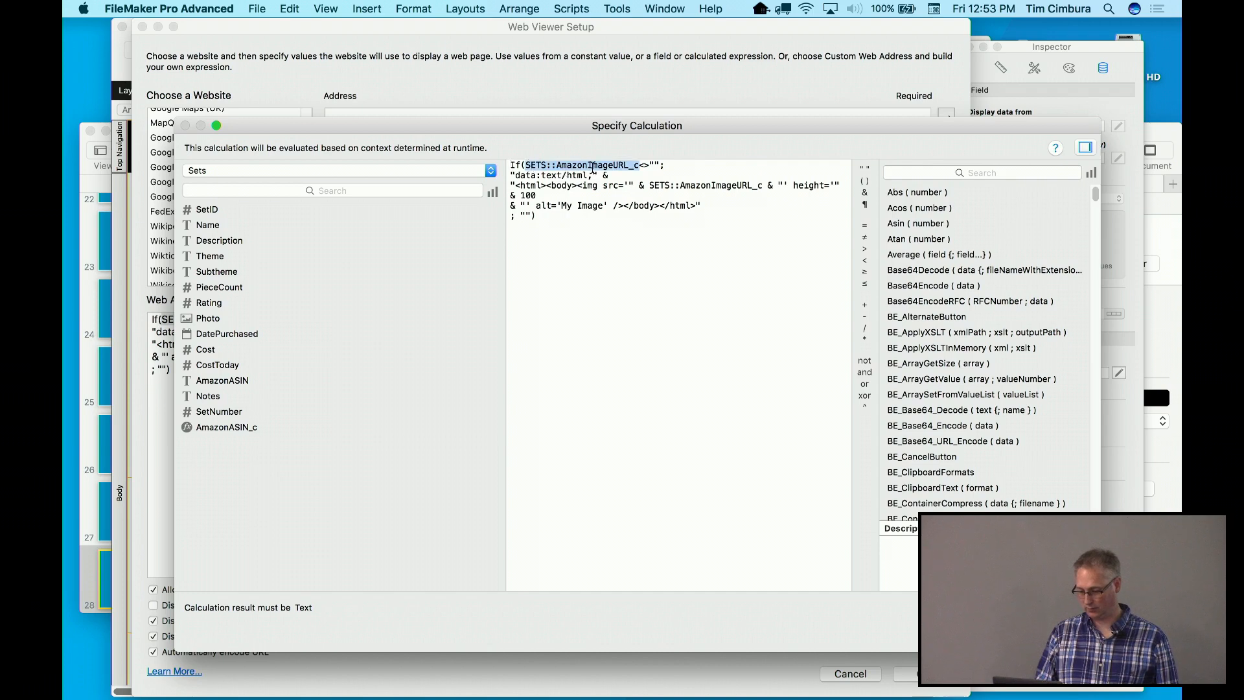
pyautogui.click(236, 427)
pyautogui.doubleClick(236, 428)
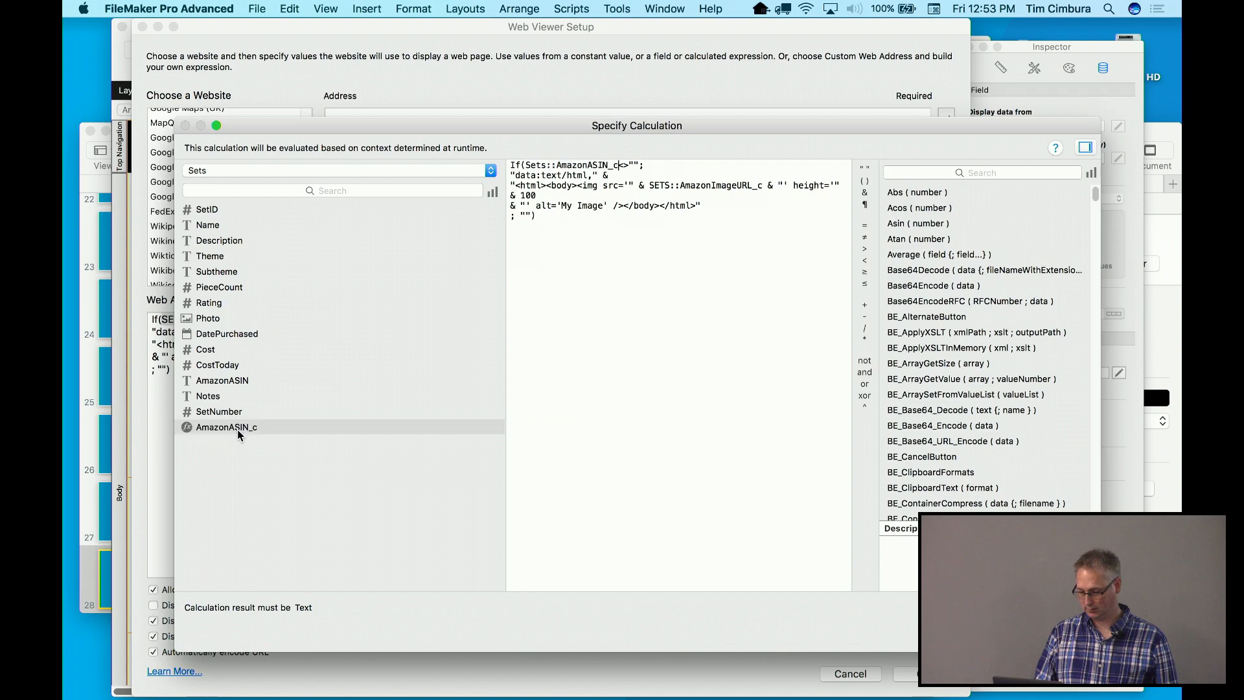
pyautogui.moveTo(537, 168); pyautogui.dragTo(587, 168)
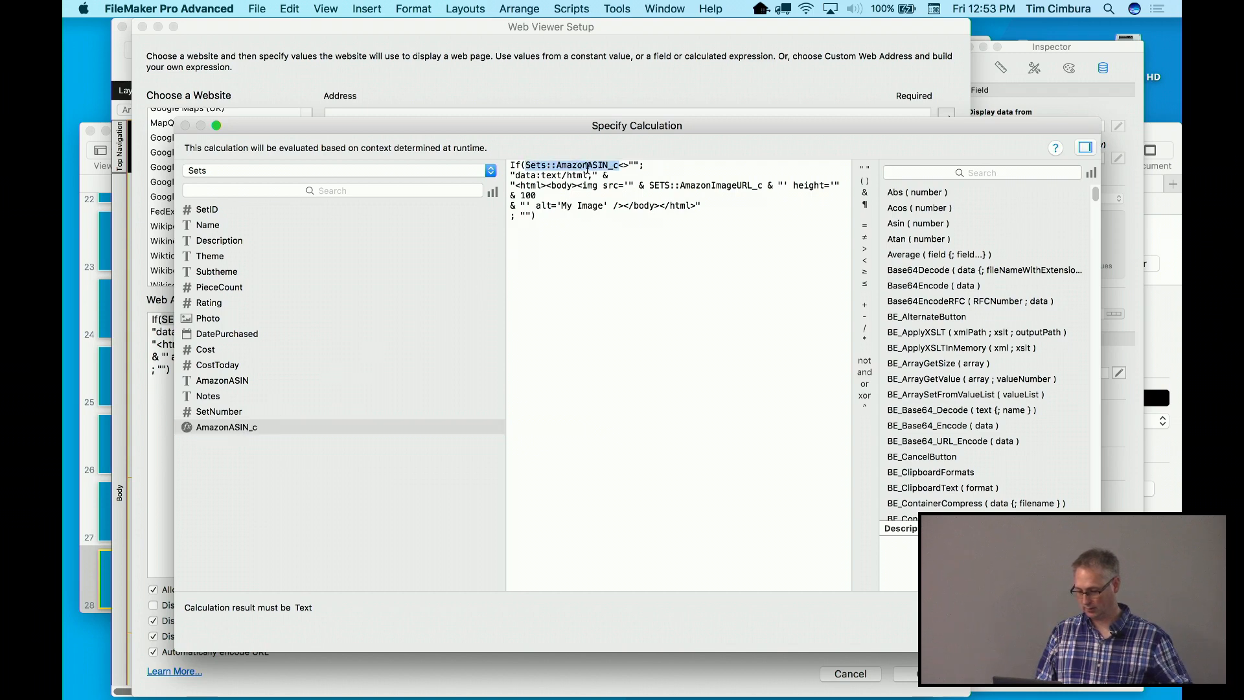
pyautogui.doubleClick(662, 189)
pyautogui.moveTo(661, 189); pyautogui.dragTo(716, 190)
pyautogui.press('super+v')
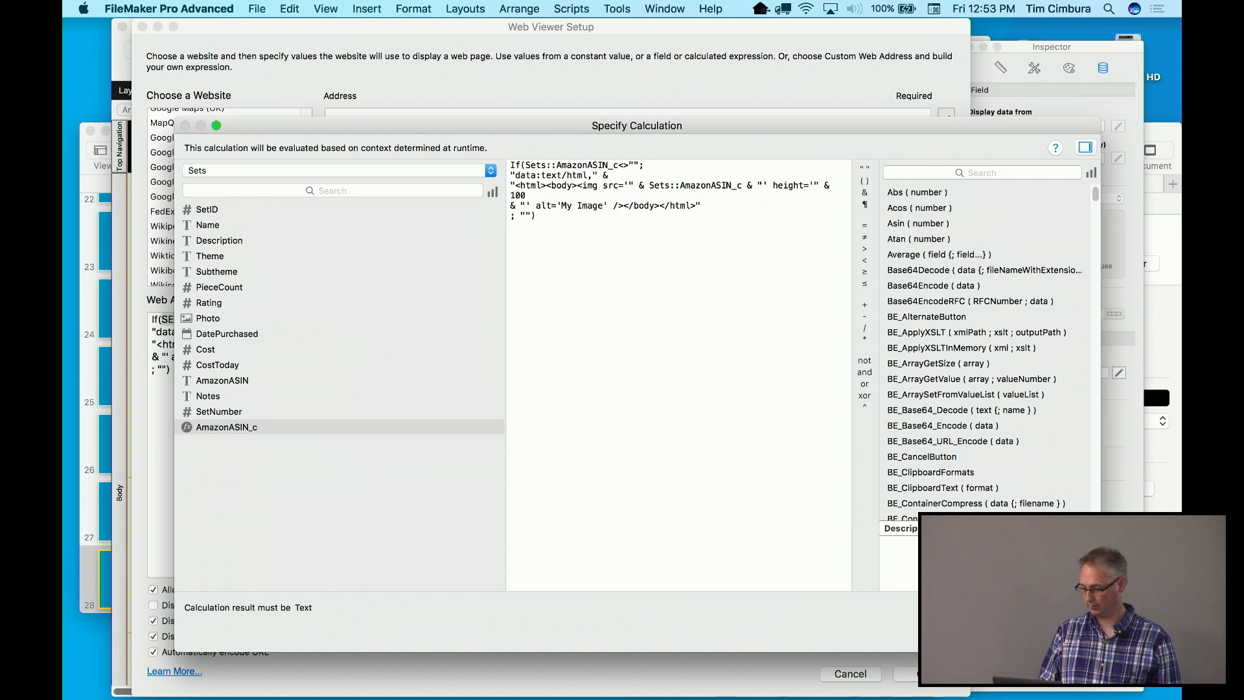
pyautogui.press('Return')
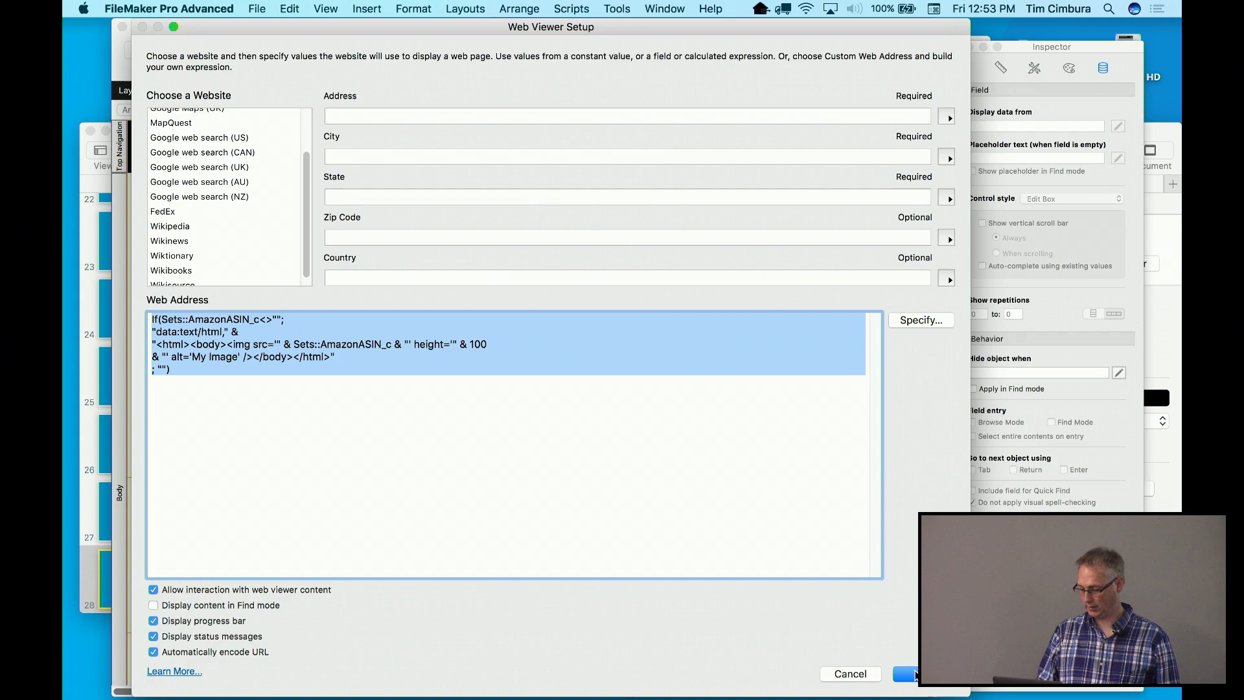
# Confirm the Web Viewer Setup and switch to Browse mode
pyautogui.click(914, 674)
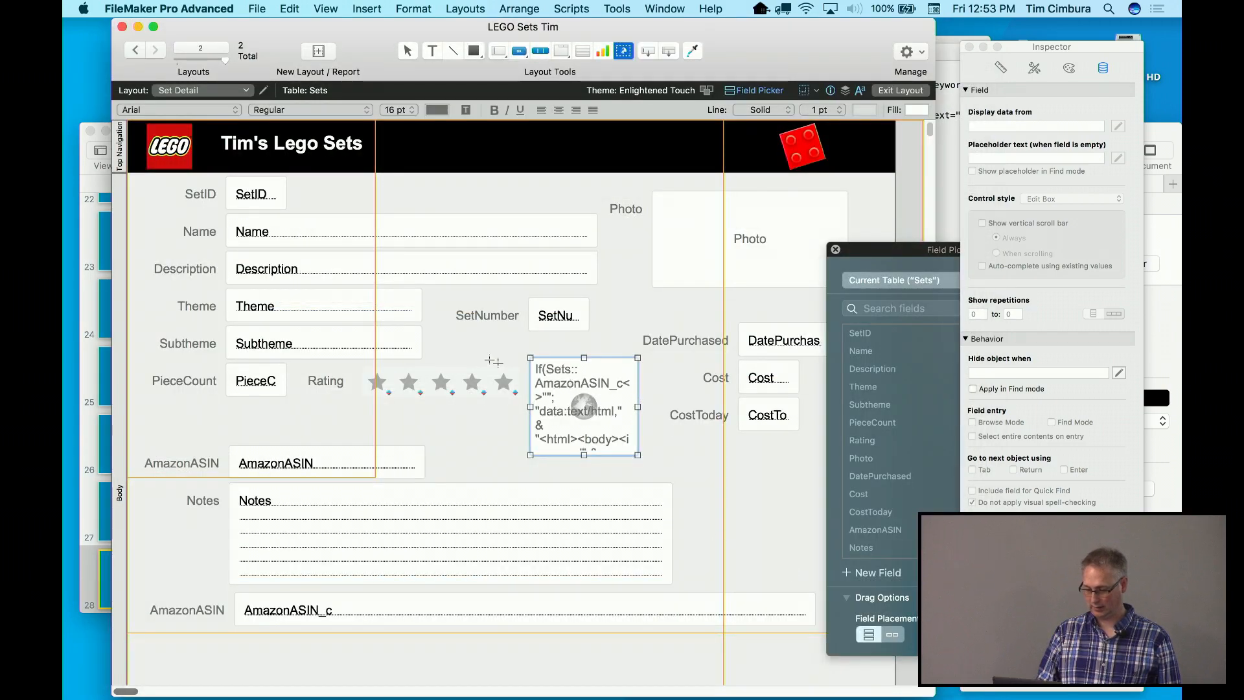
pyautogui.click(326, 9)
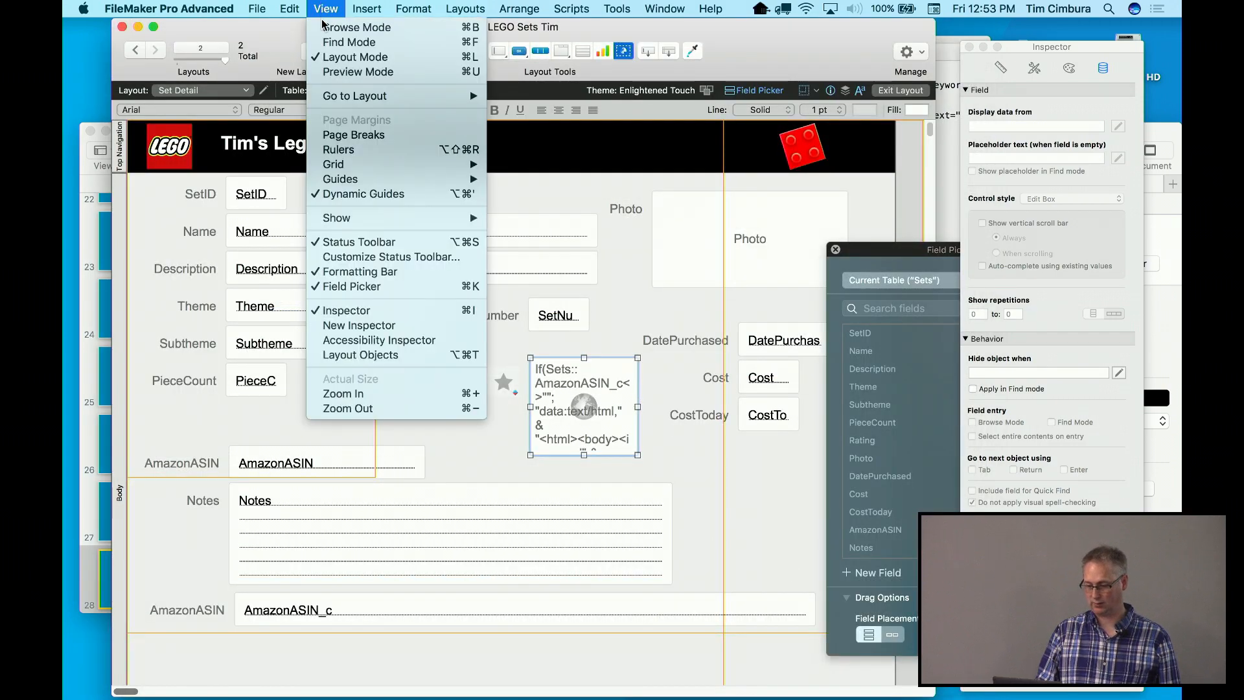
pyautogui.click(350, 27)
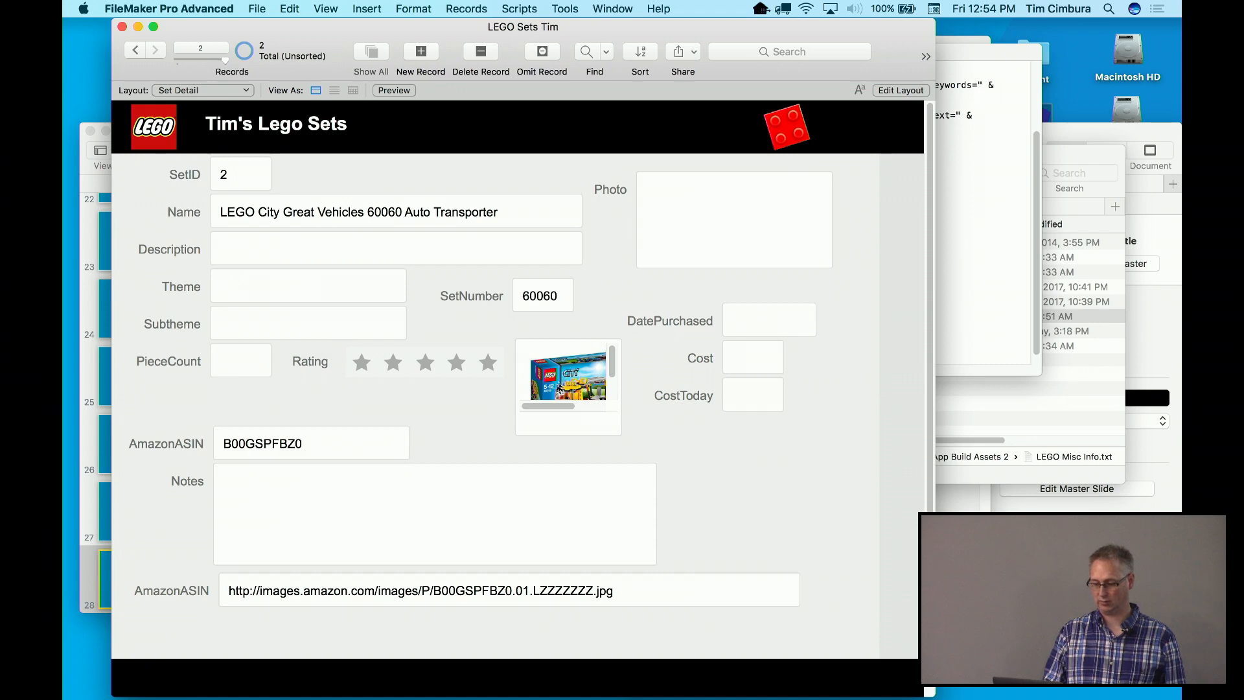
# Copy the LEGO 60060 box image from the web viewer and paste it into the Photo field
pyautogui.moveTo(568, 377); pyautogui.dragTo(665, 240)
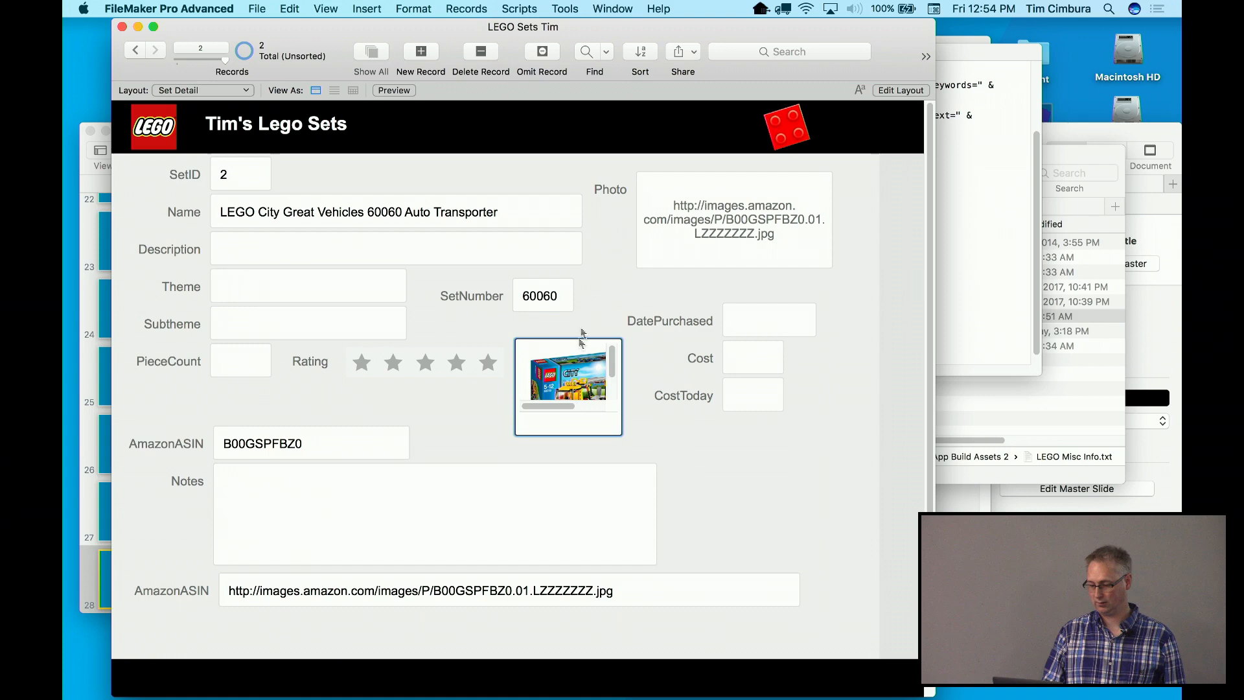
pyautogui.rightClick(573, 366)
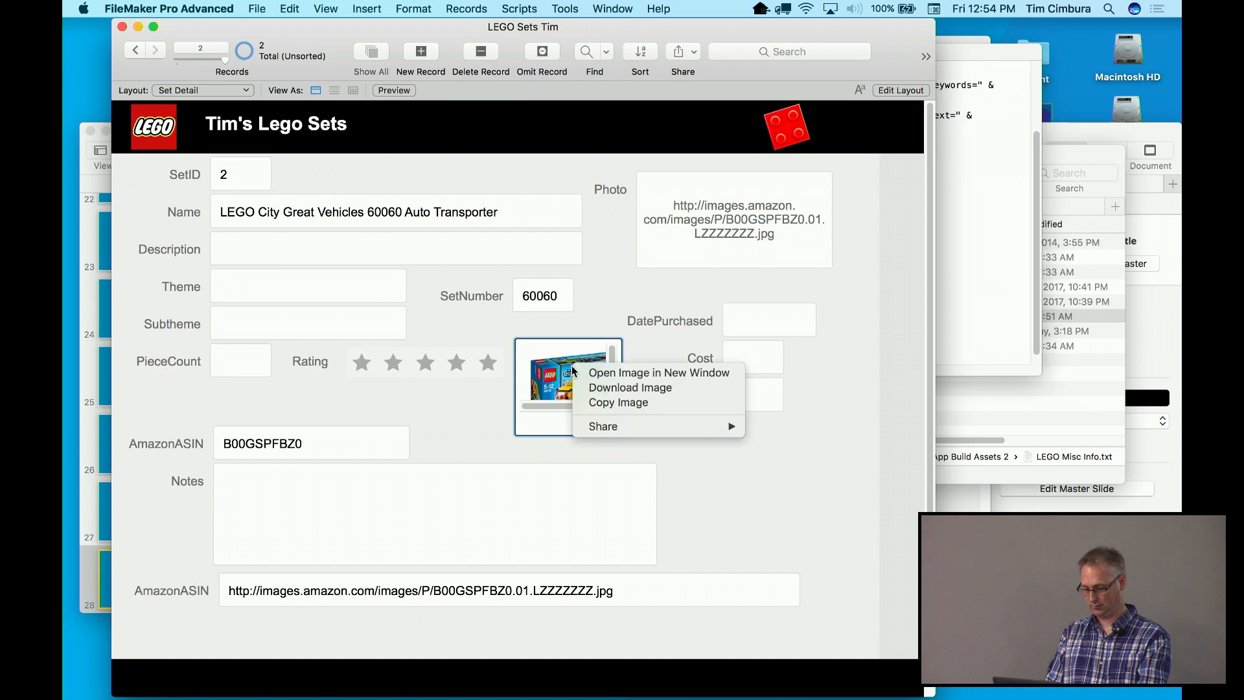
pyautogui.click(589, 404)
pyautogui.click(710, 227)
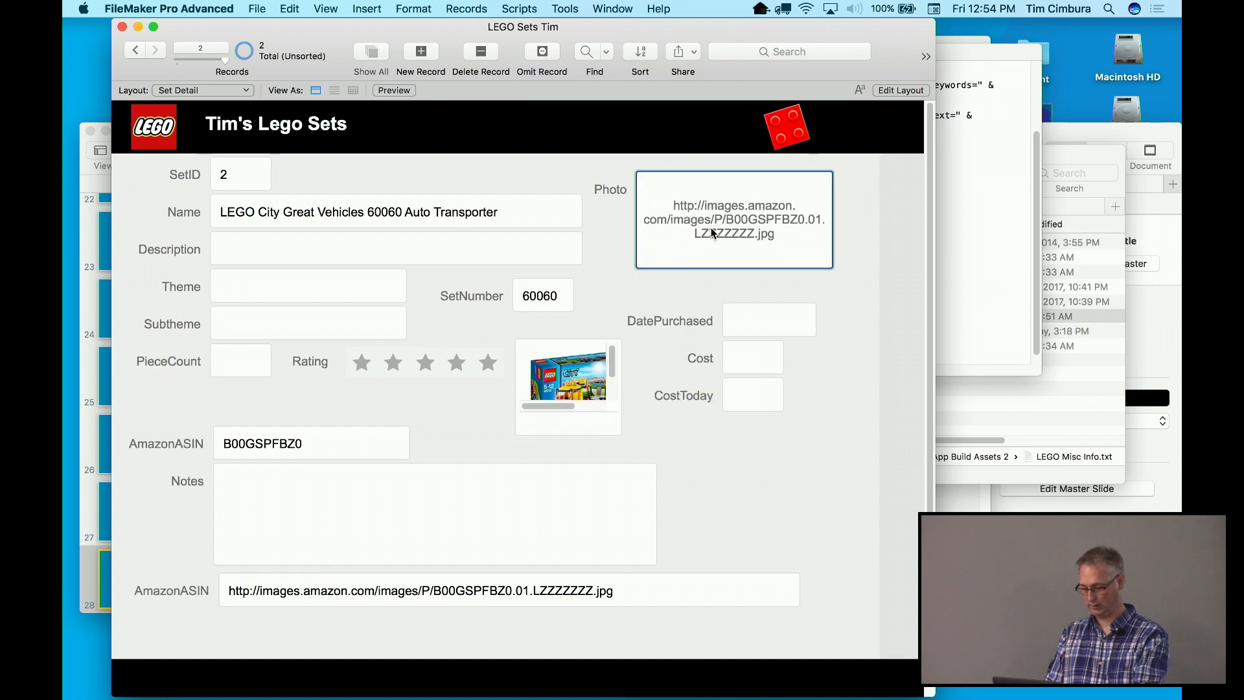
pyautogui.press('super+v')
pyautogui.click(648, 307)
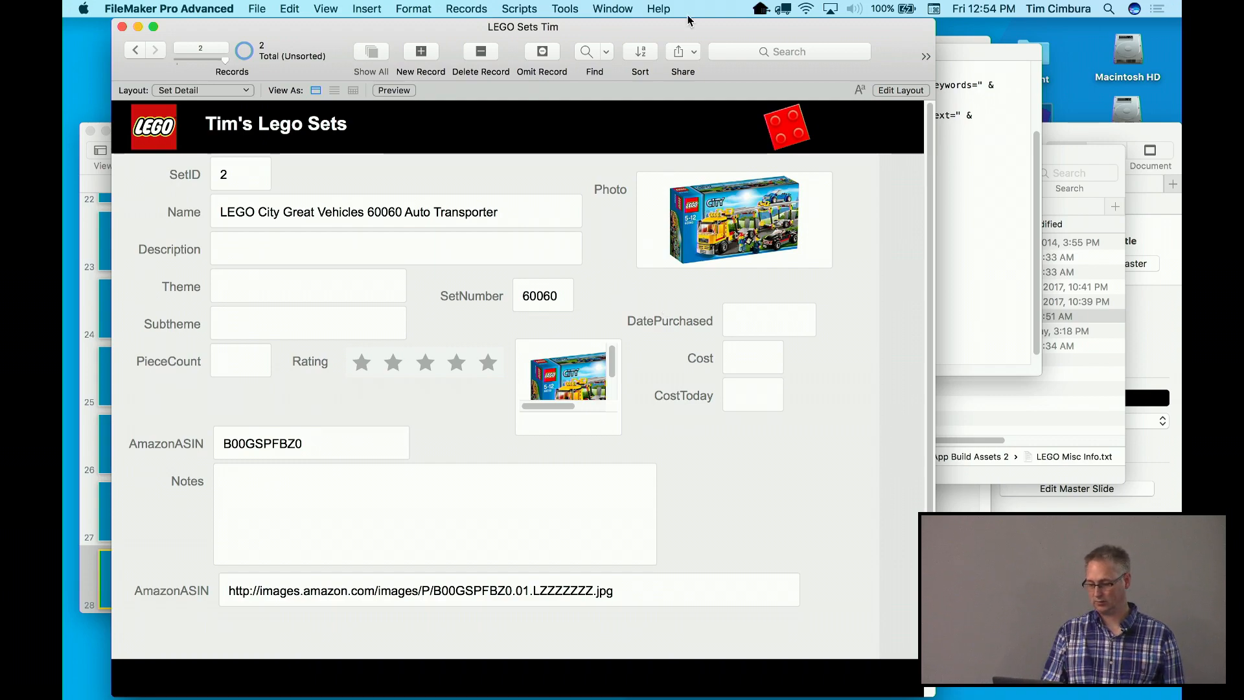
pyautogui.moveTo(688, 25)
pyautogui.mouseDown()
pyautogui.moveTo(771, 25)
pyautogui.moveTo(703, 24)
pyautogui.mouseUp()
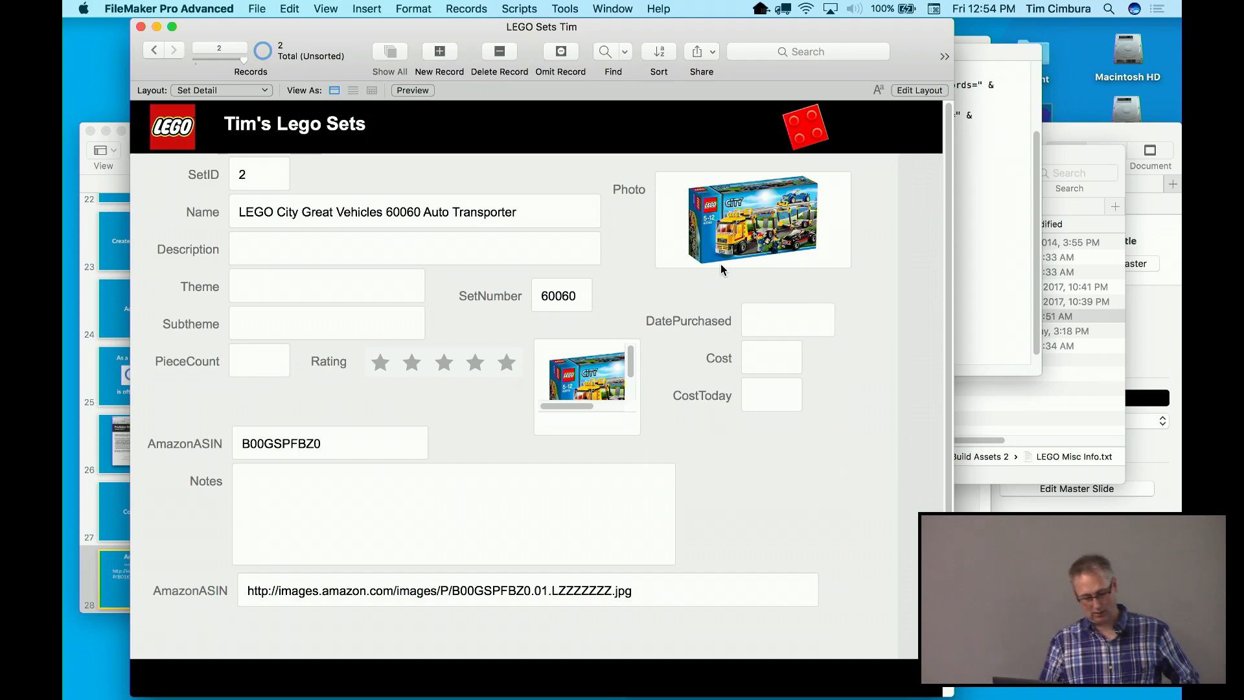
# Play the Keynote slideshow and advance two slides to slide 30, 'Anatomy of a Brickset URL'
pyautogui.click(103, 186)
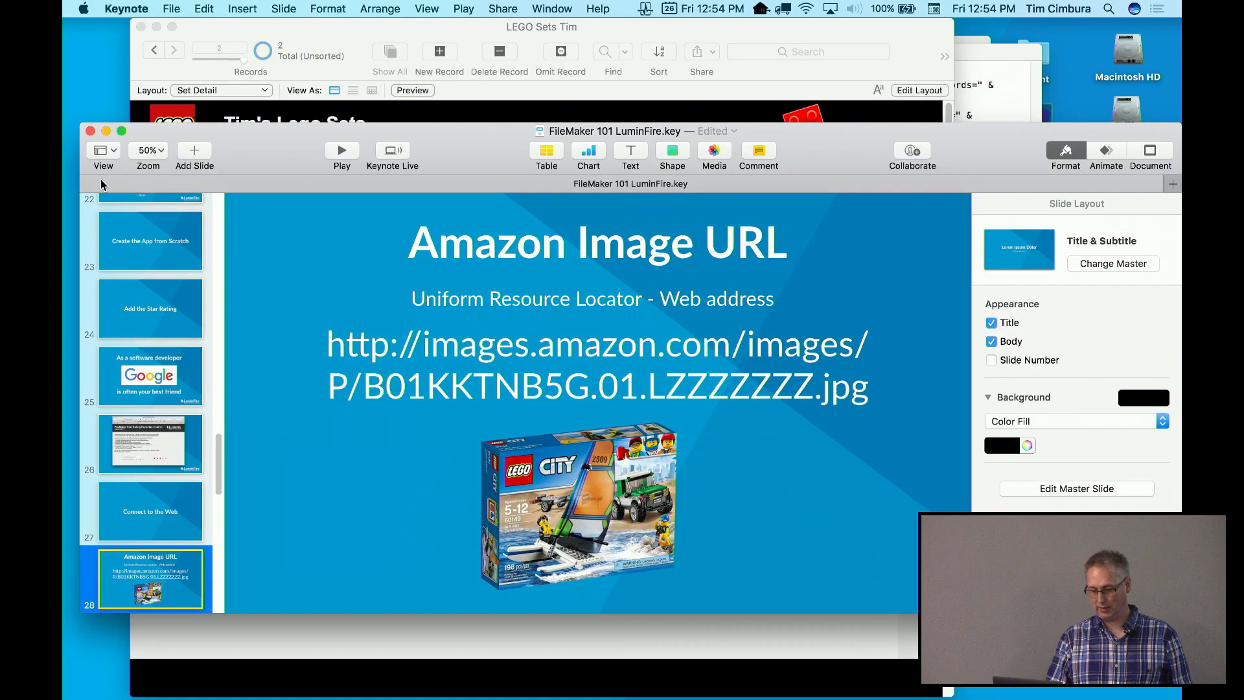
pyautogui.click(342, 153)
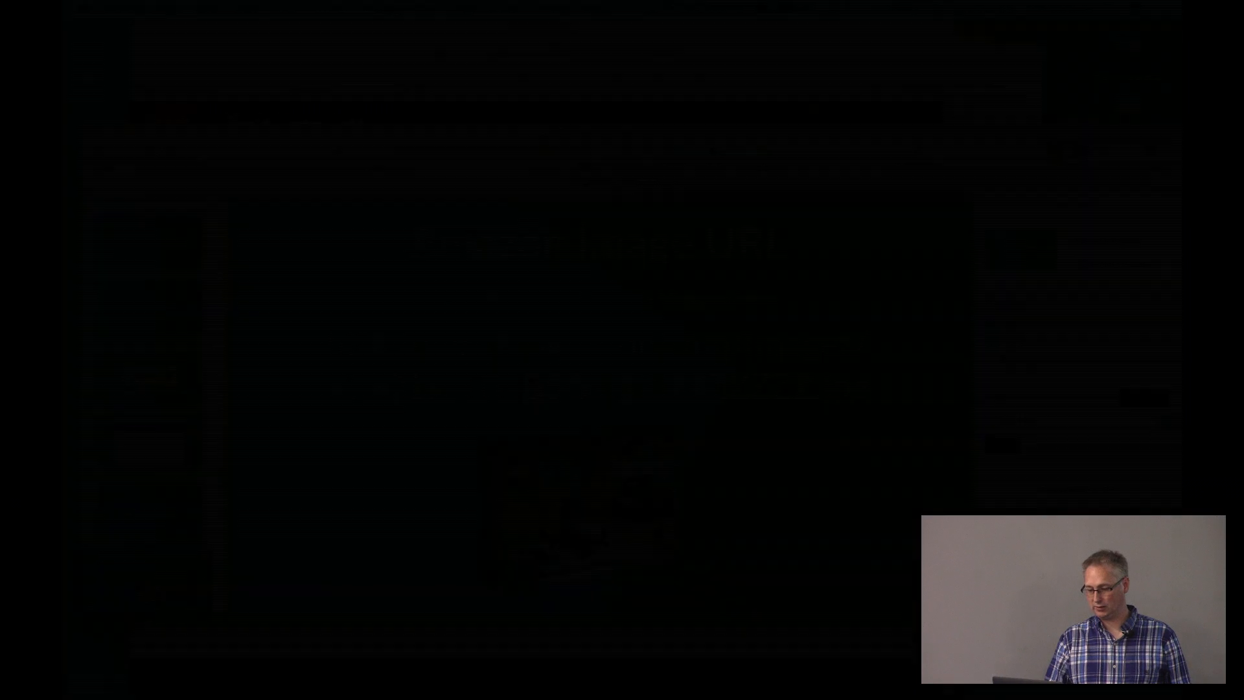
pyautogui.press('Right')
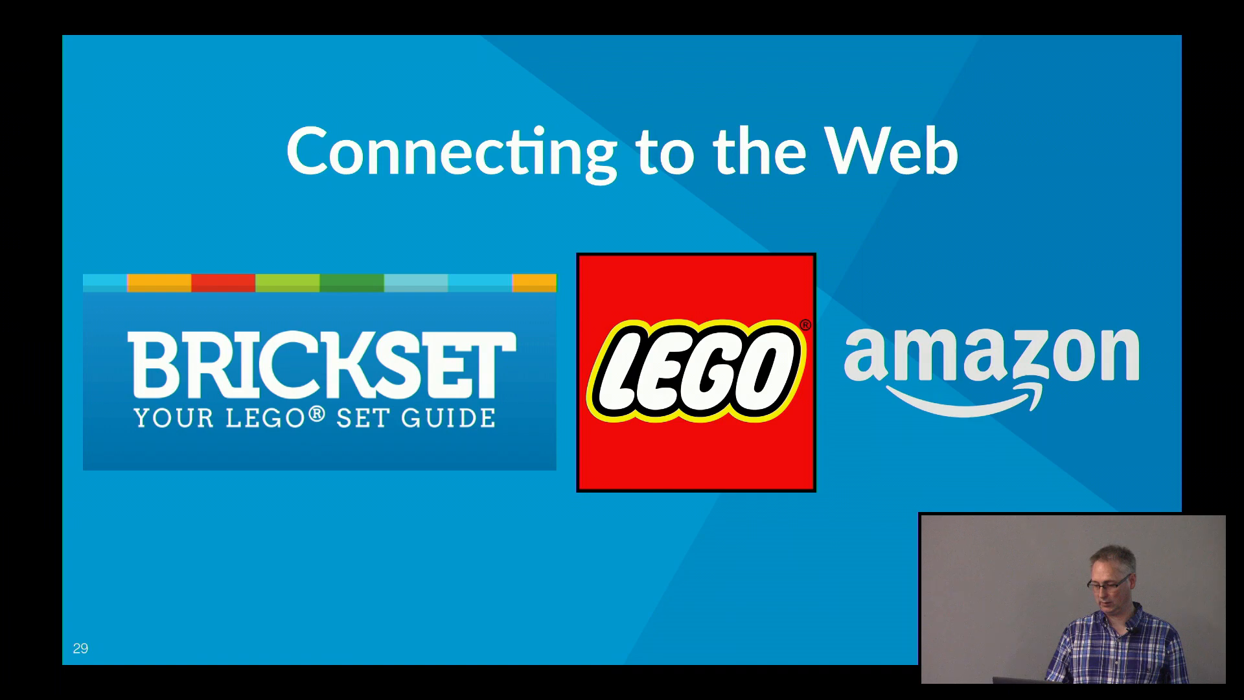
pyautogui.press('Right')
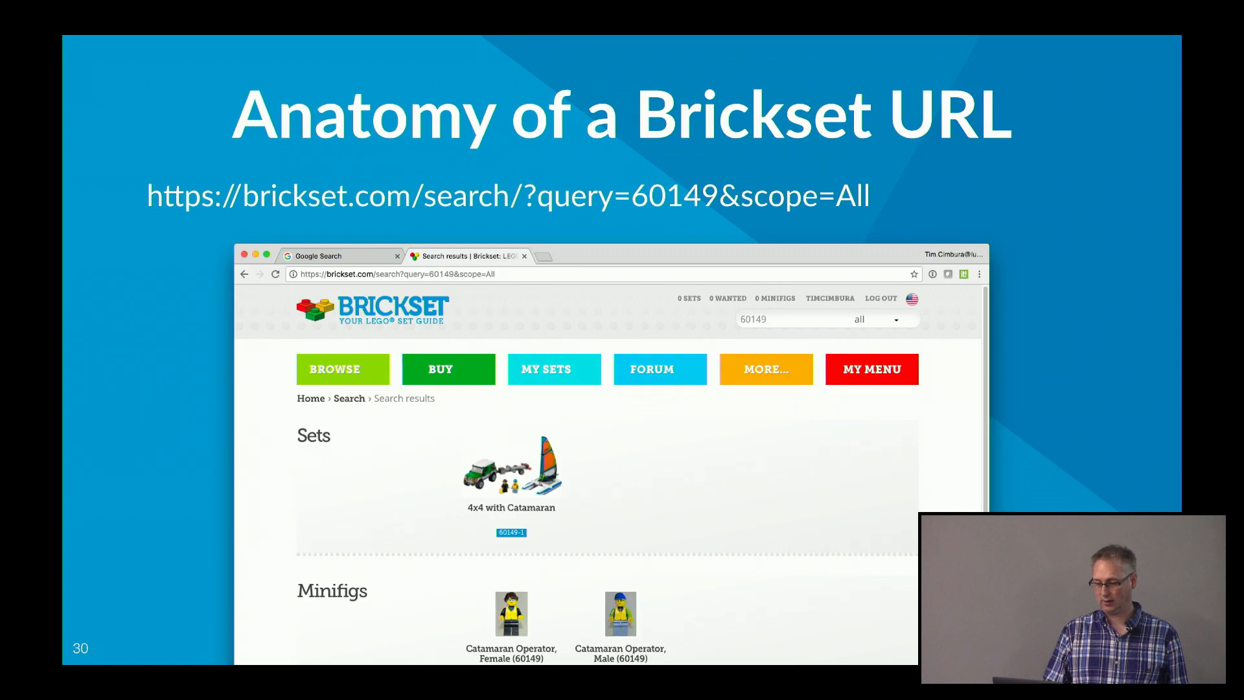
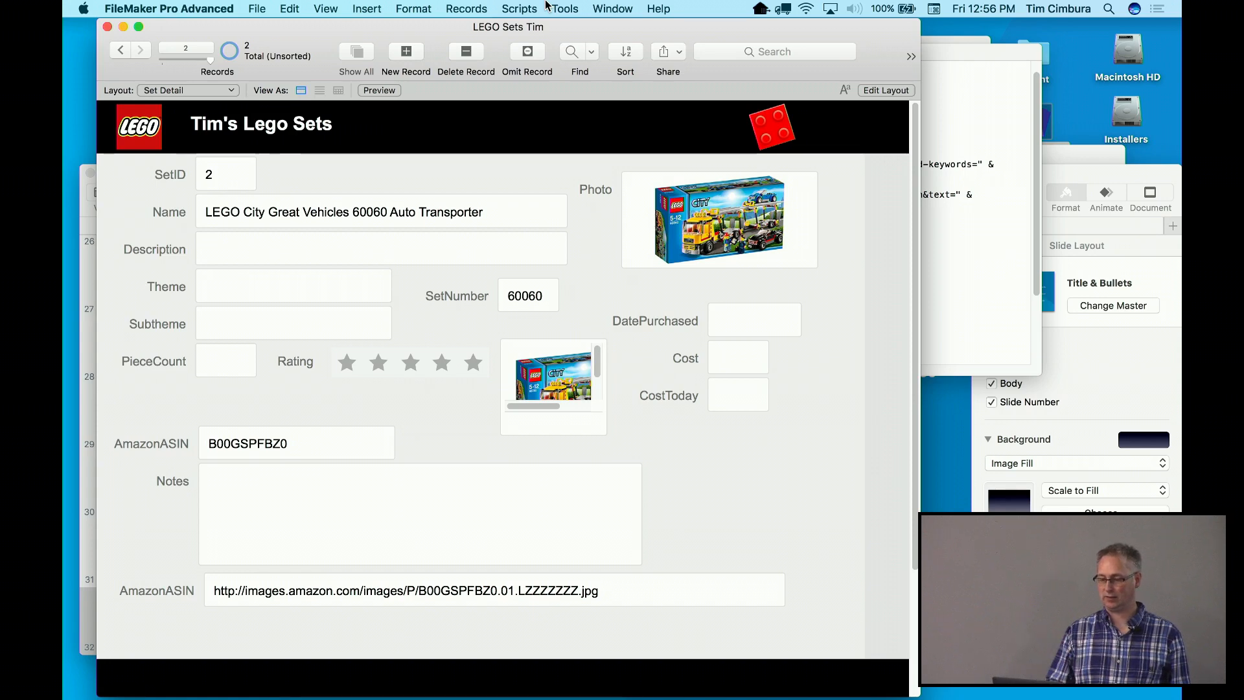
# Open the empty Script Workspace for LEGO Sets and shrink its window to reveal the layout
pyautogui.click(370, 8)
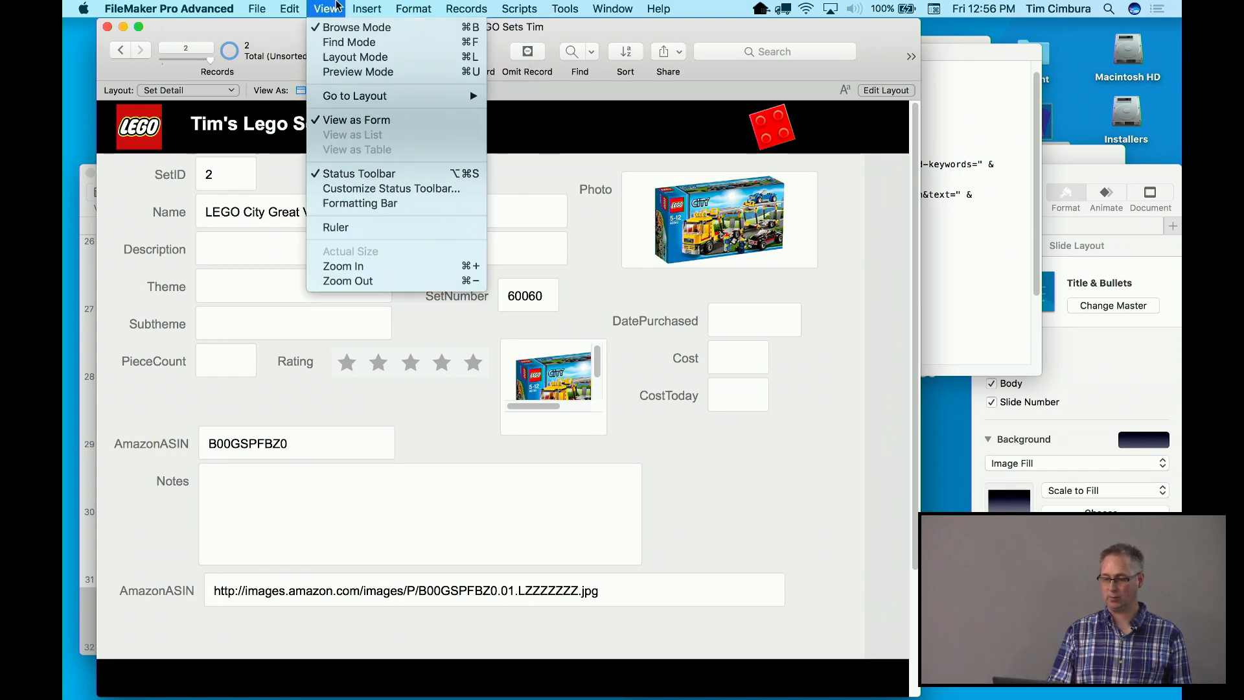
pyautogui.click(383, 7)
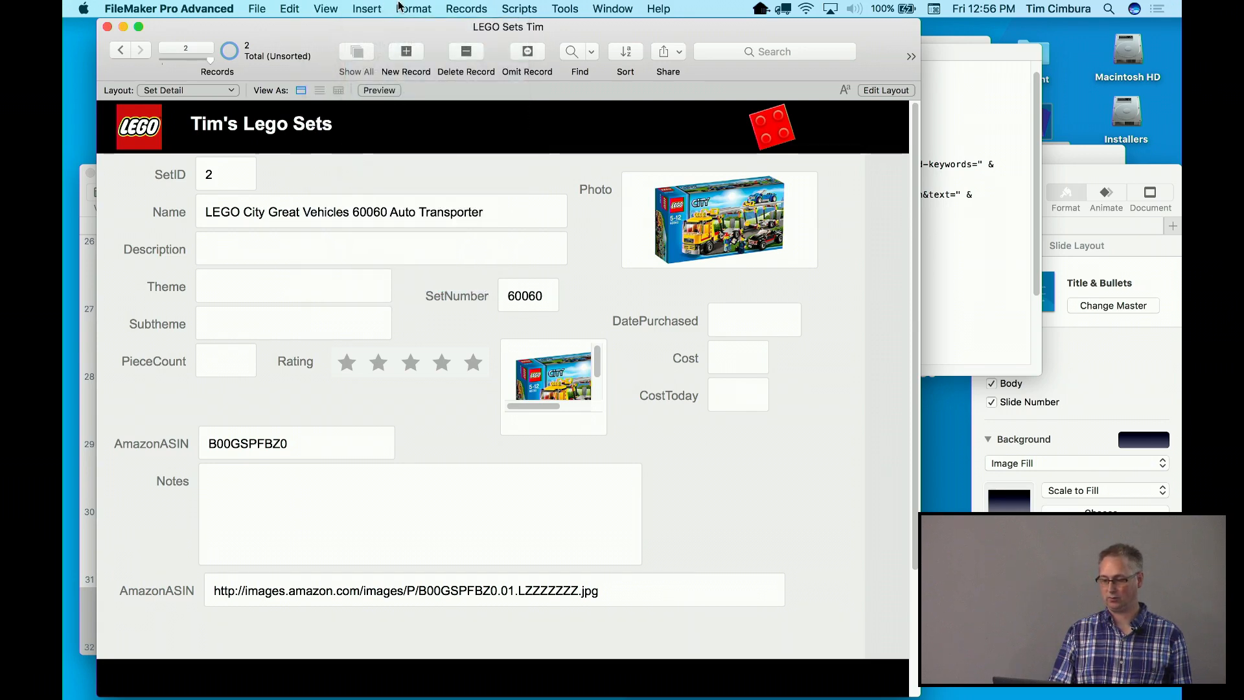
pyautogui.click(520, 8)
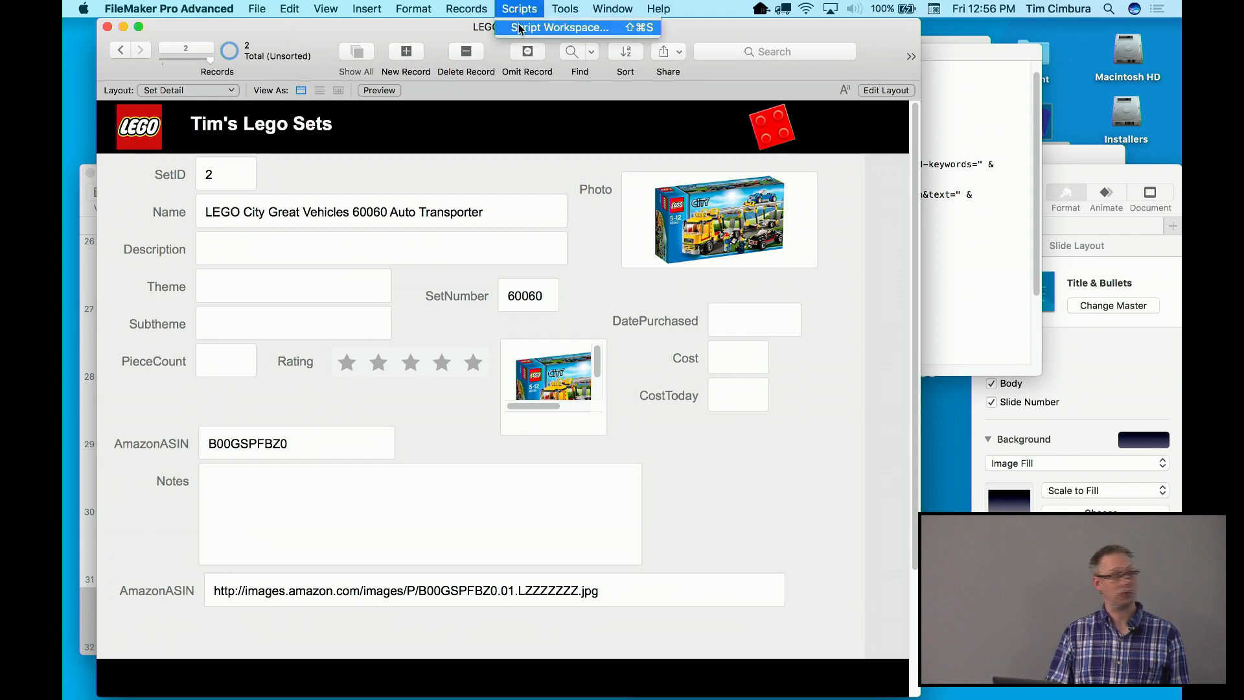
pyautogui.click(519, 28)
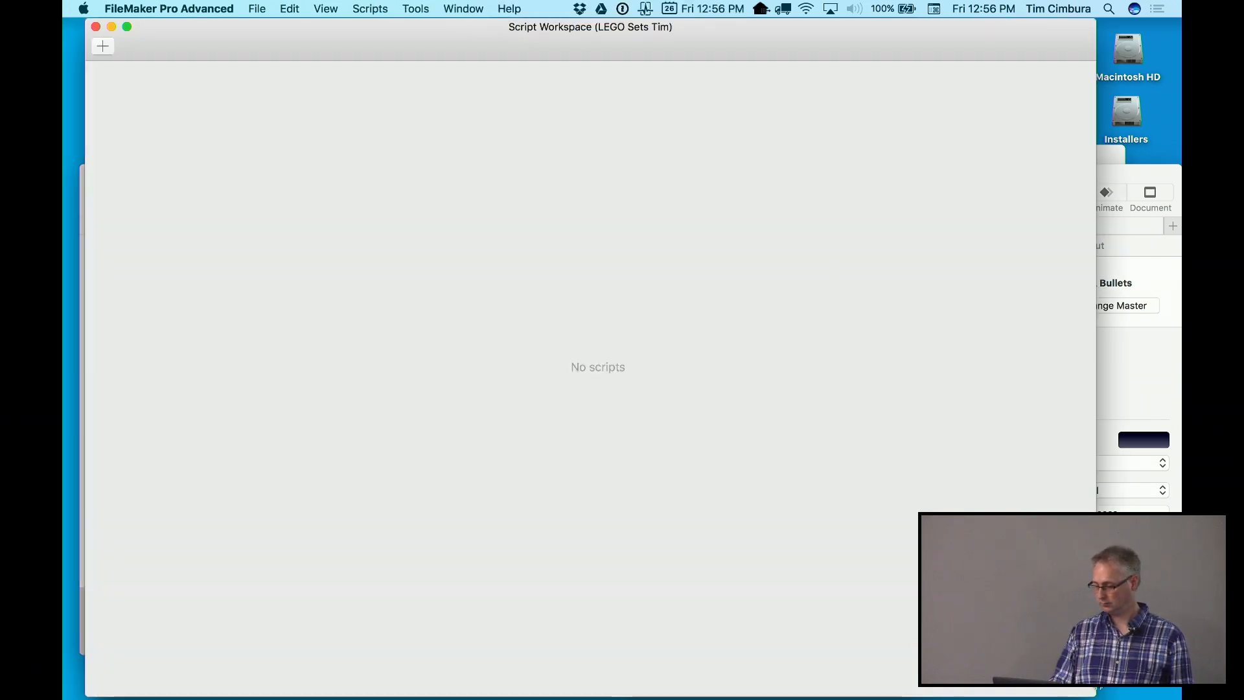
pyautogui.moveTo(1095, 691); pyautogui.dragTo(986, 544)
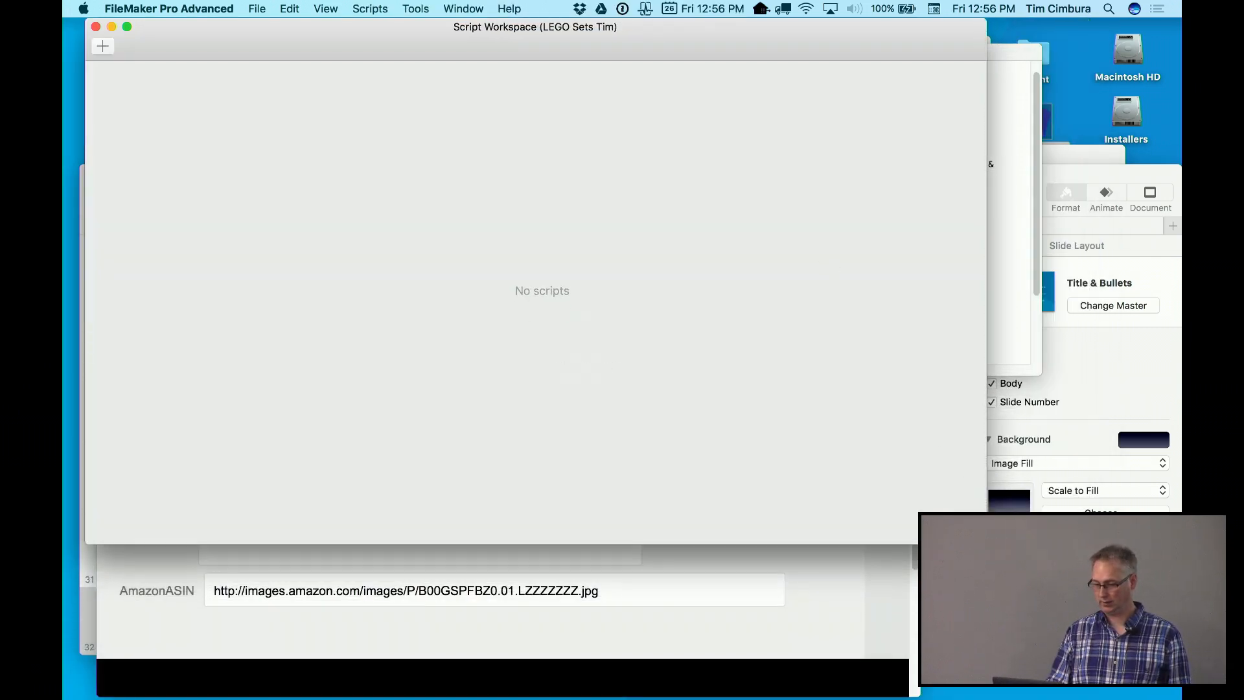
# Add a script named 'Get Lego Information' with Open URL as its first step
pyautogui.click(102, 48)
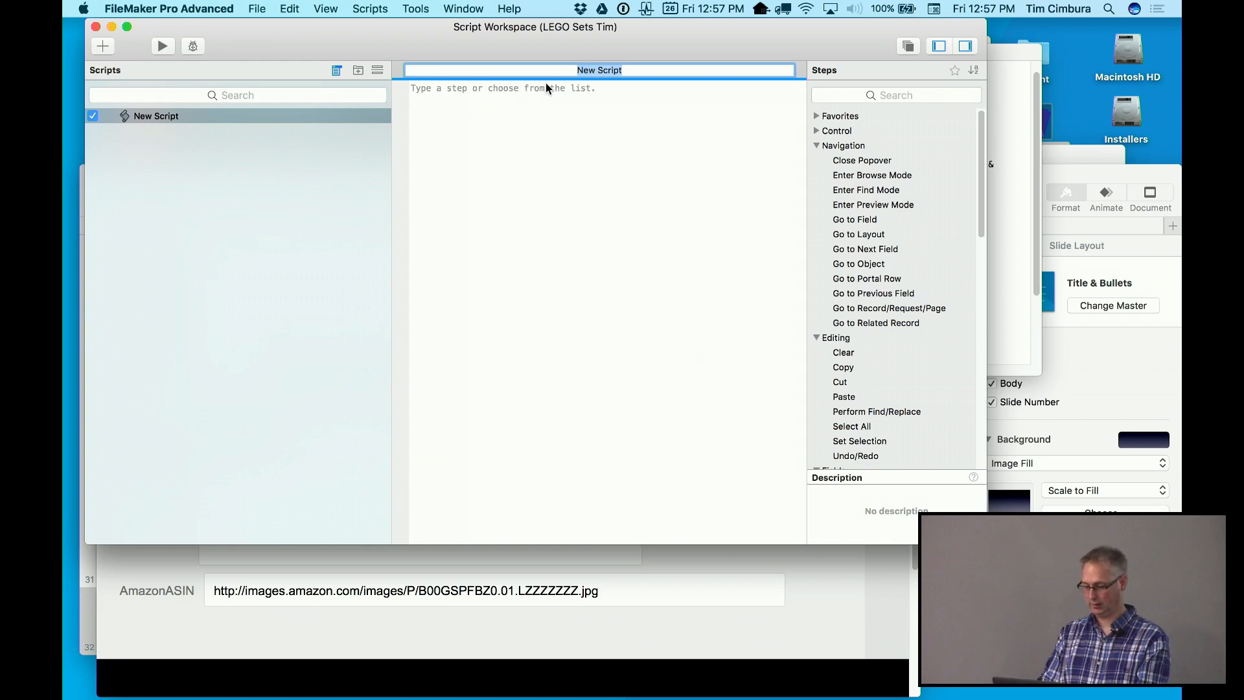
pyautogui.write('Get Leg')
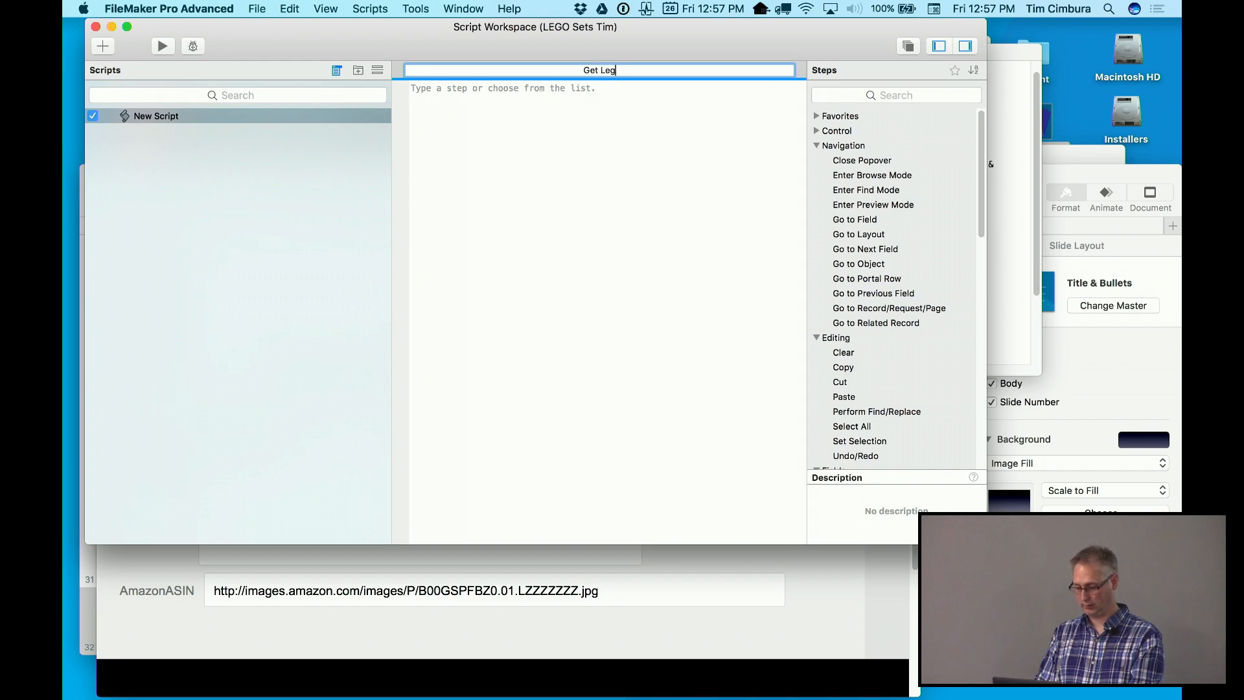
pyautogui.write('o Information')
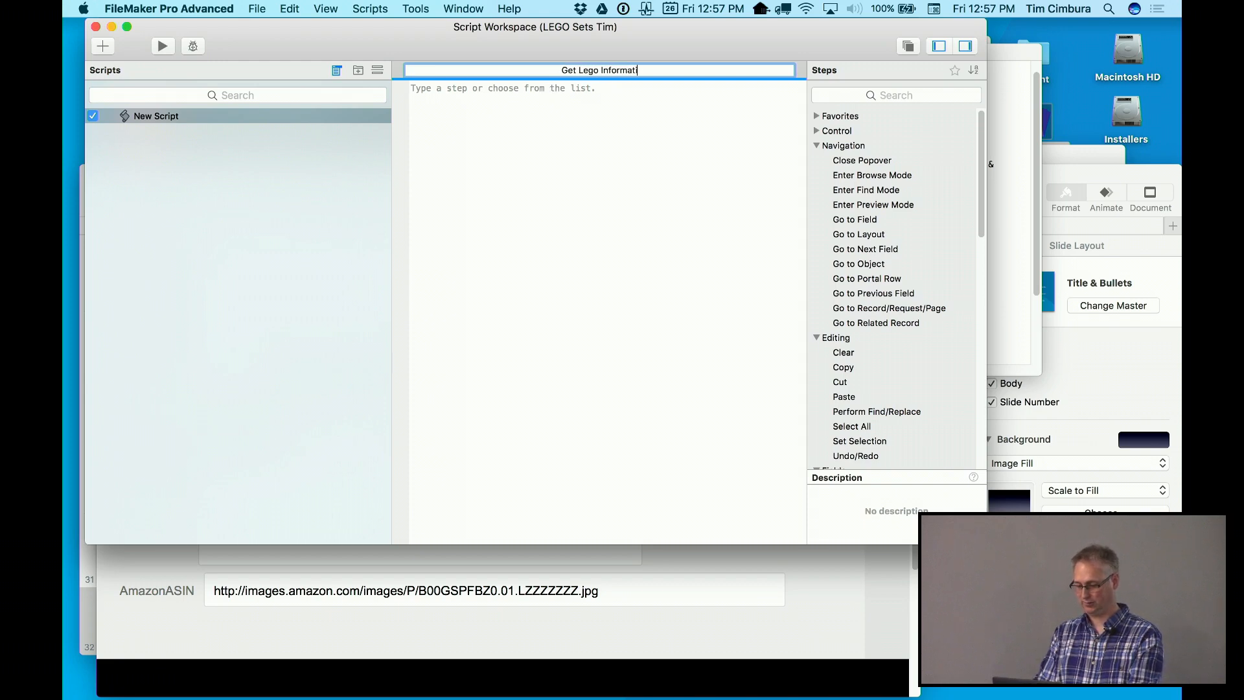
pyautogui.click(542, 87)
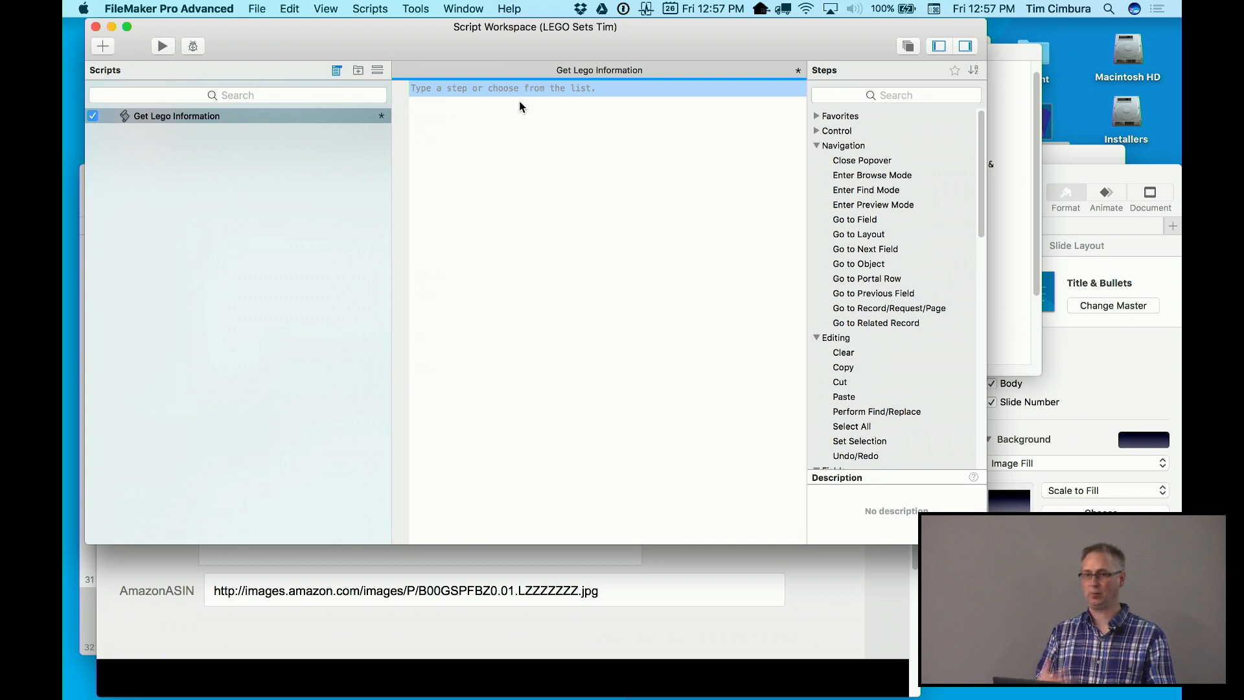
pyautogui.write('ope')
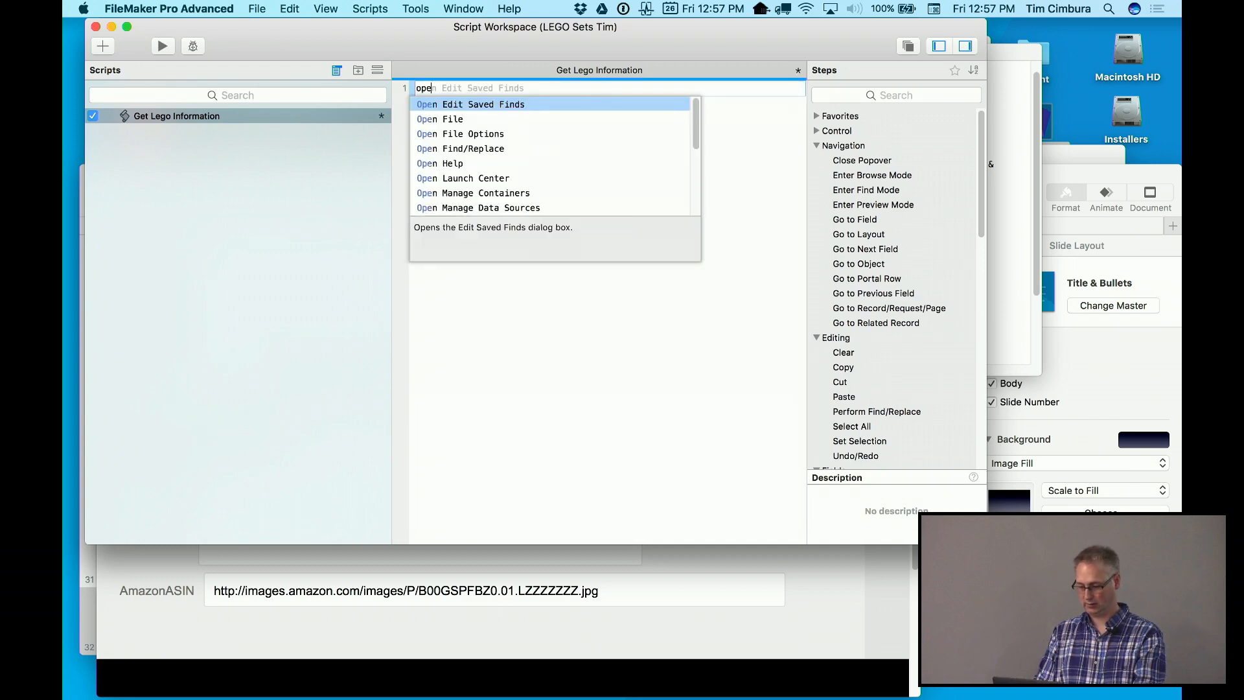
pyautogui.write('n url')
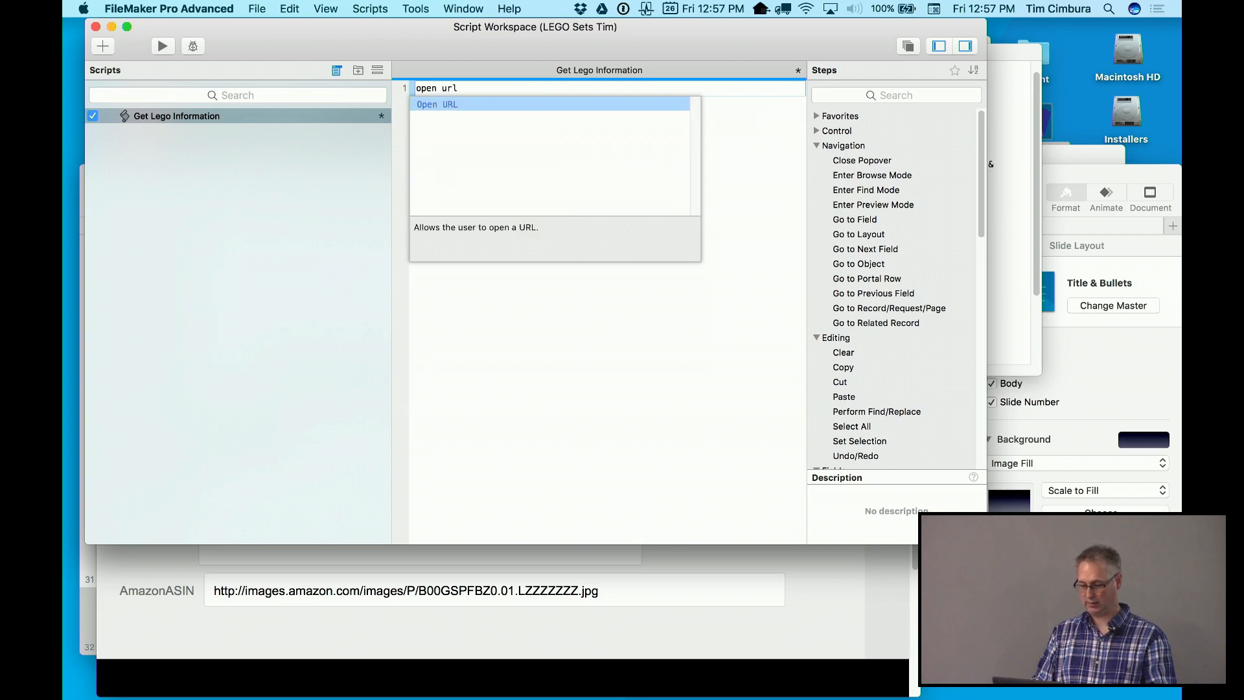
pyautogui.press('BackSpace')
pyautogui.press('BackSpace')
pyautogui.press('BackSpace')
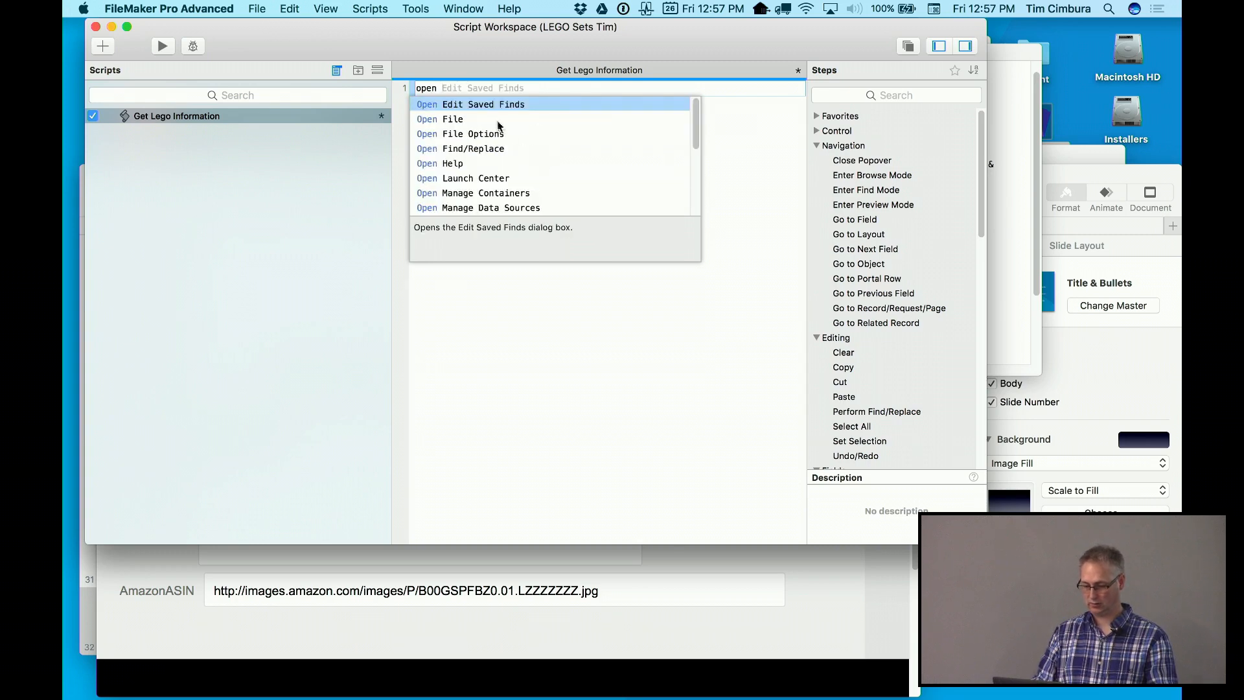
pyautogui.scroll(-6, 503, 183)
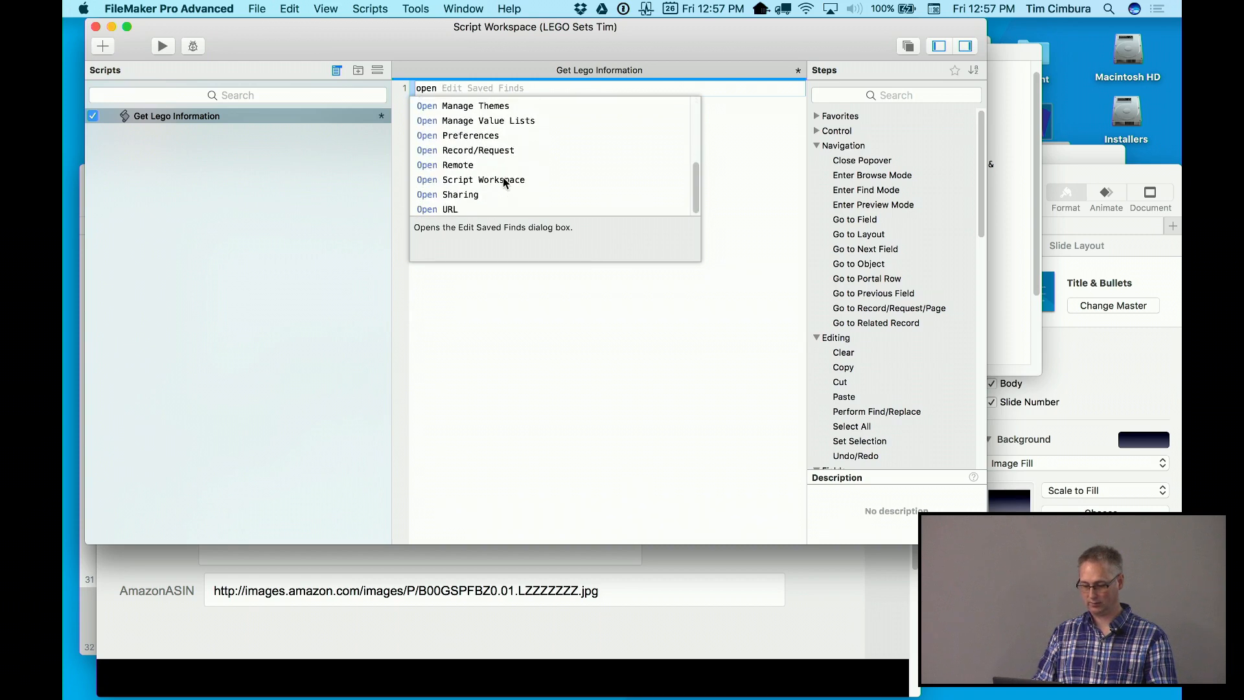
pyautogui.click(469, 213)
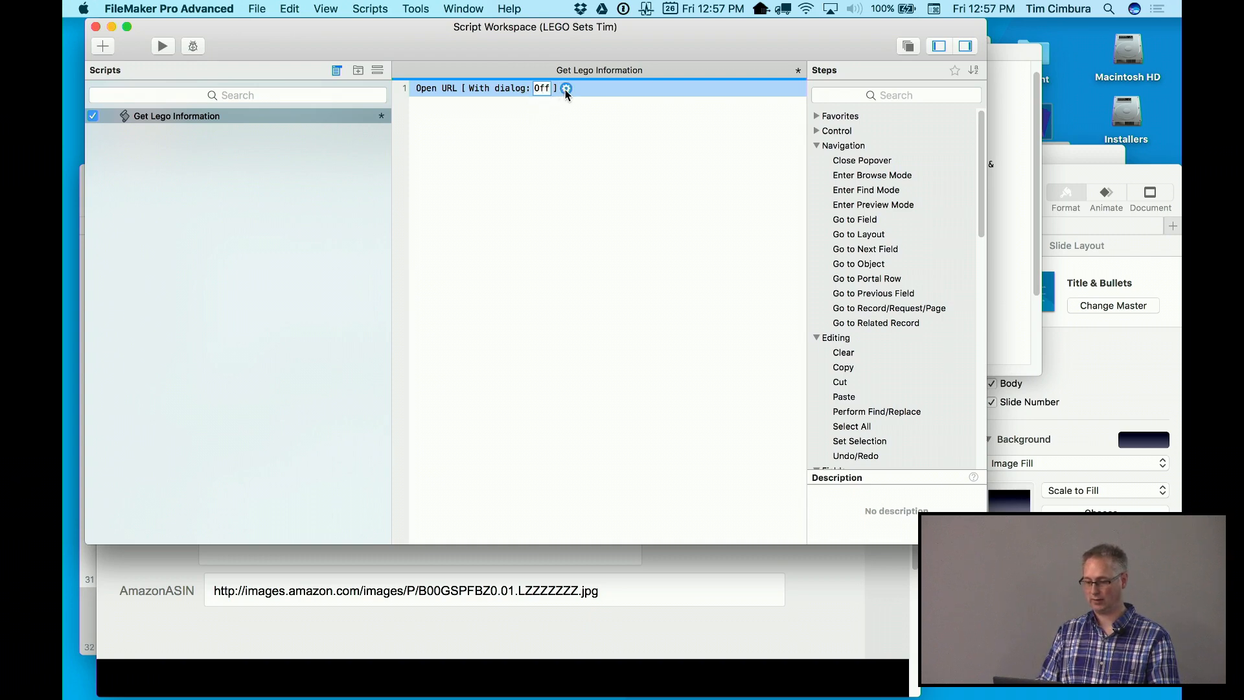
# Open the Open URL step's URL calculation editor alongside the LEGO Misc Info.txt notes file
pyautogui.click(565, 89)
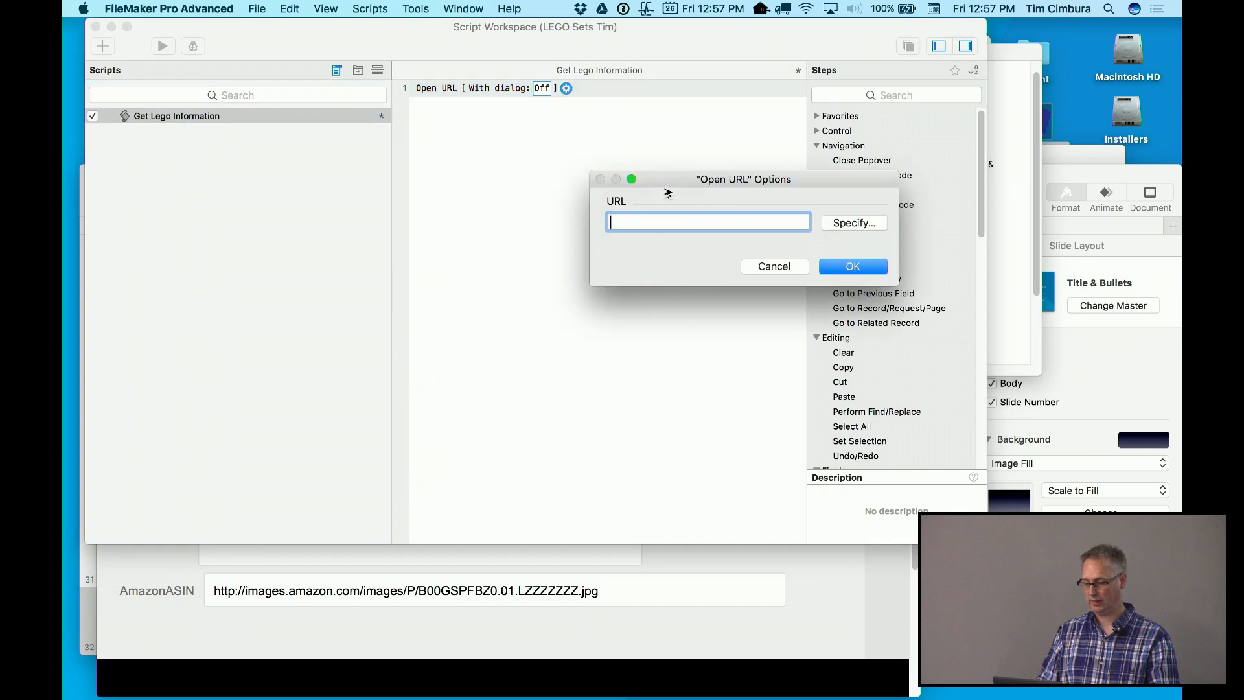
pyautogui.click(865, 225)
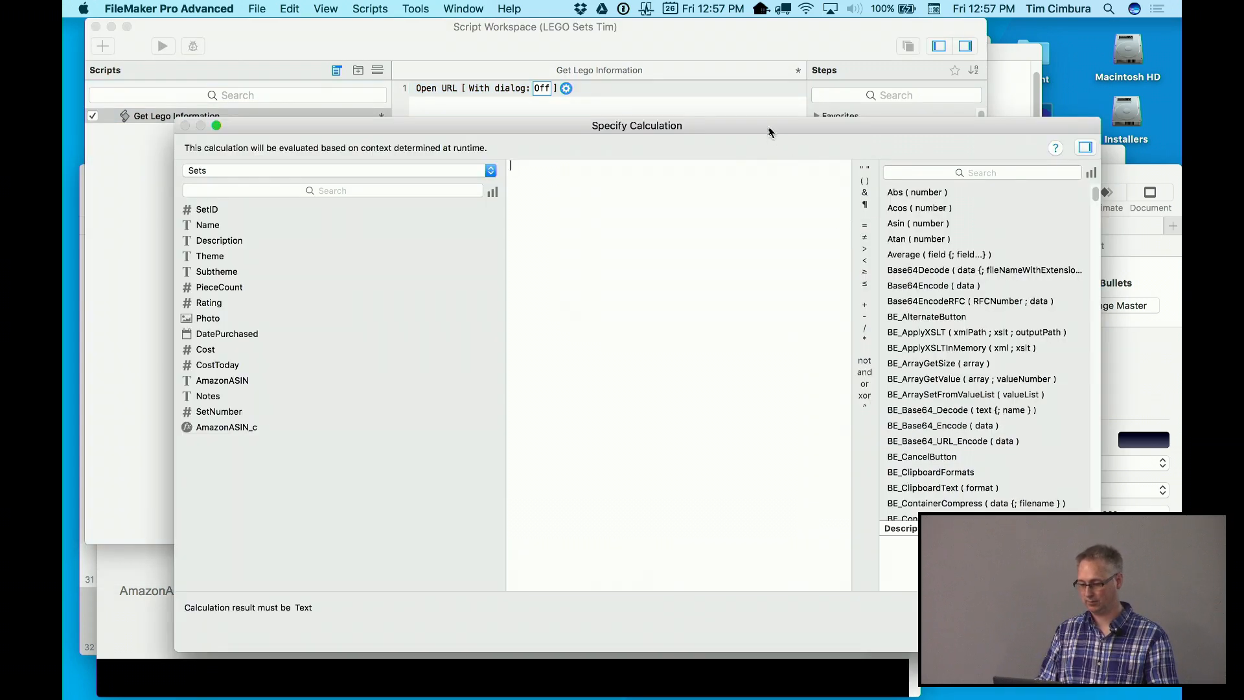
pyautogui.moveTo(766, 130); pyautogui.dragTo(705, 71)
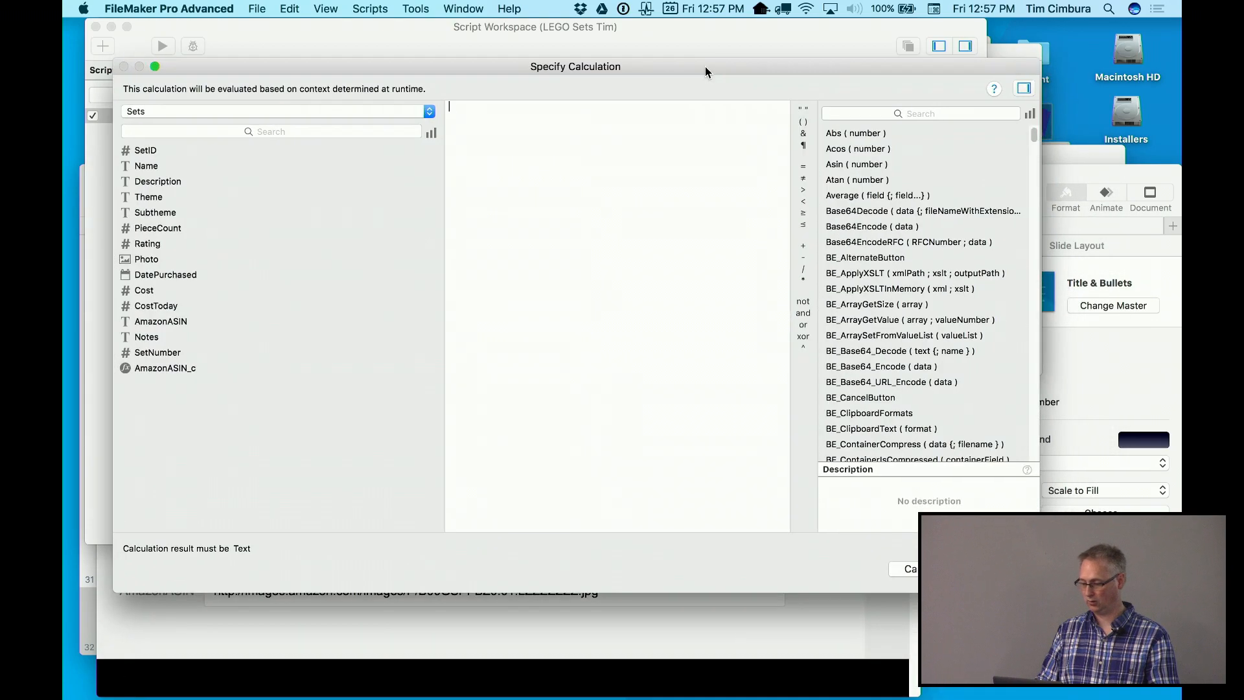
pyautogui.click(1062, 157)
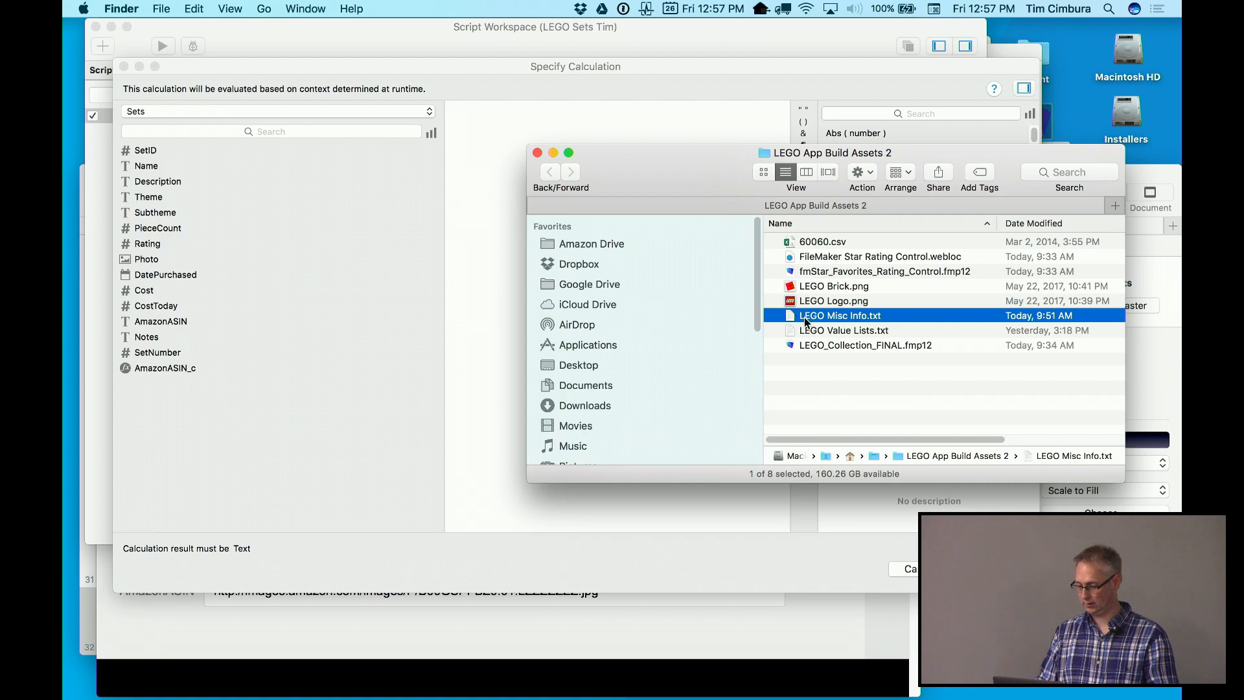
pyautogui.doubleClick(807, 316)
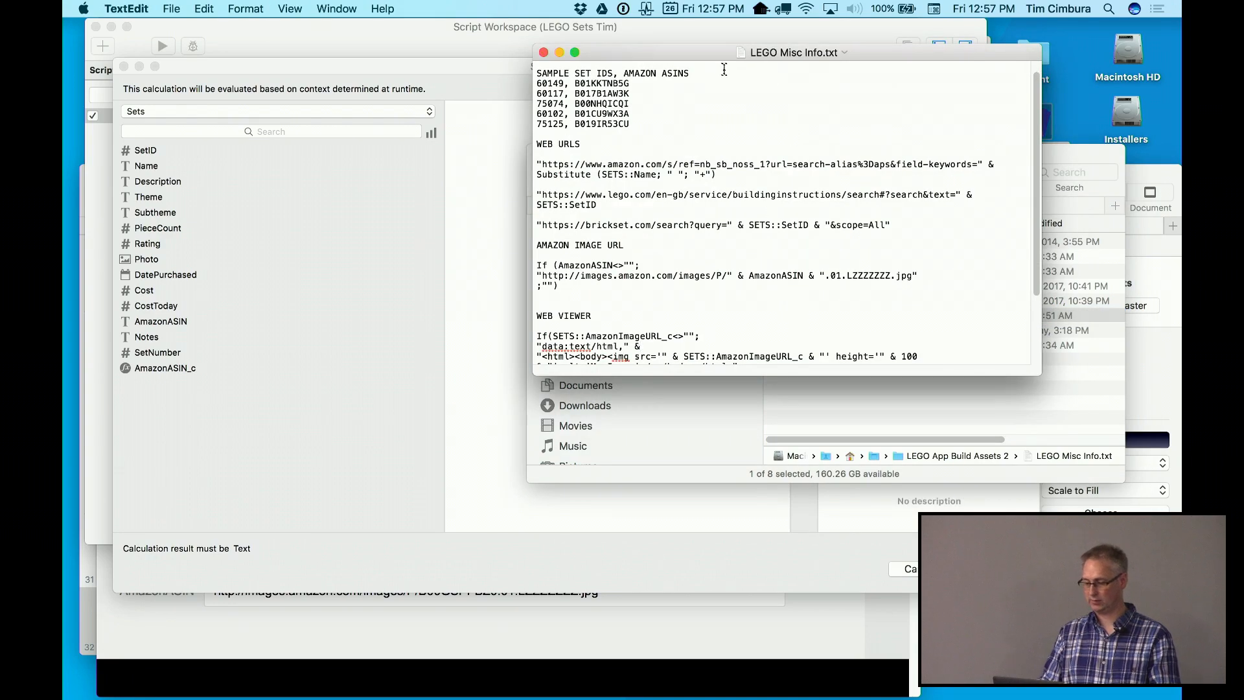
pyautogui.moveTo(720, 59); pyautogui.dragTo(774, 74)
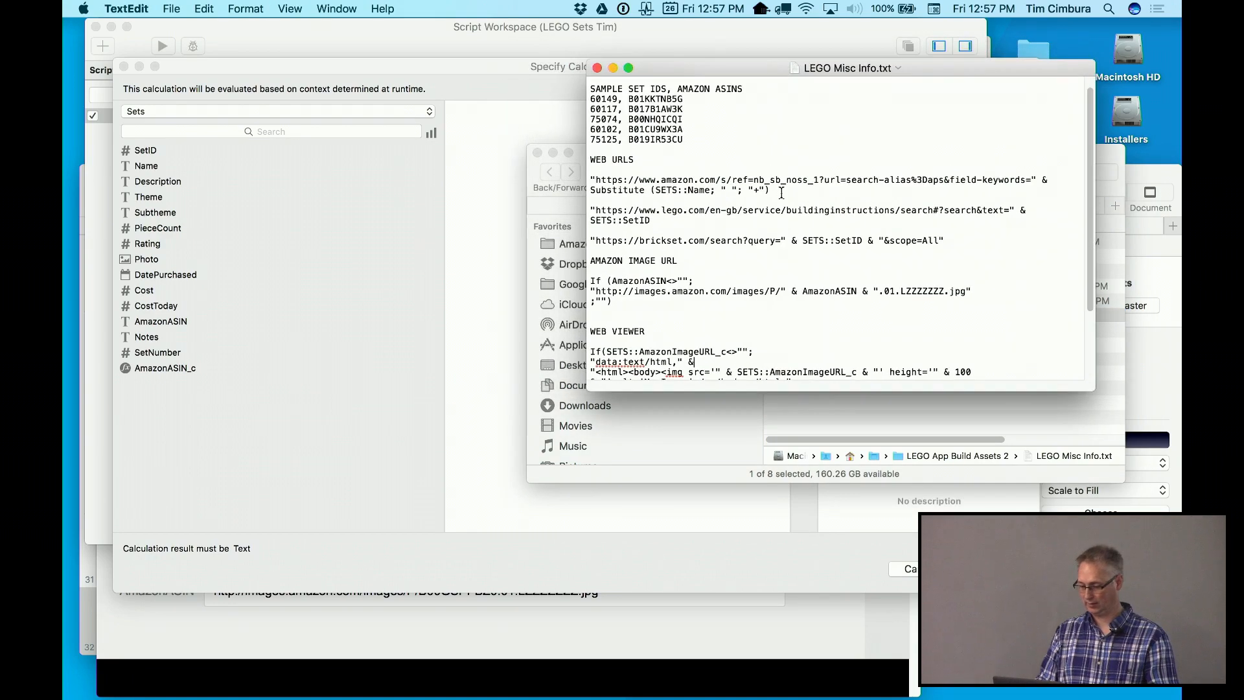
# Paste the Amazon search URL formula from the notes into the calculation and confirm the step
pyautogui.moveTo(782, 193); pyautogui.dragTo(584, 180)
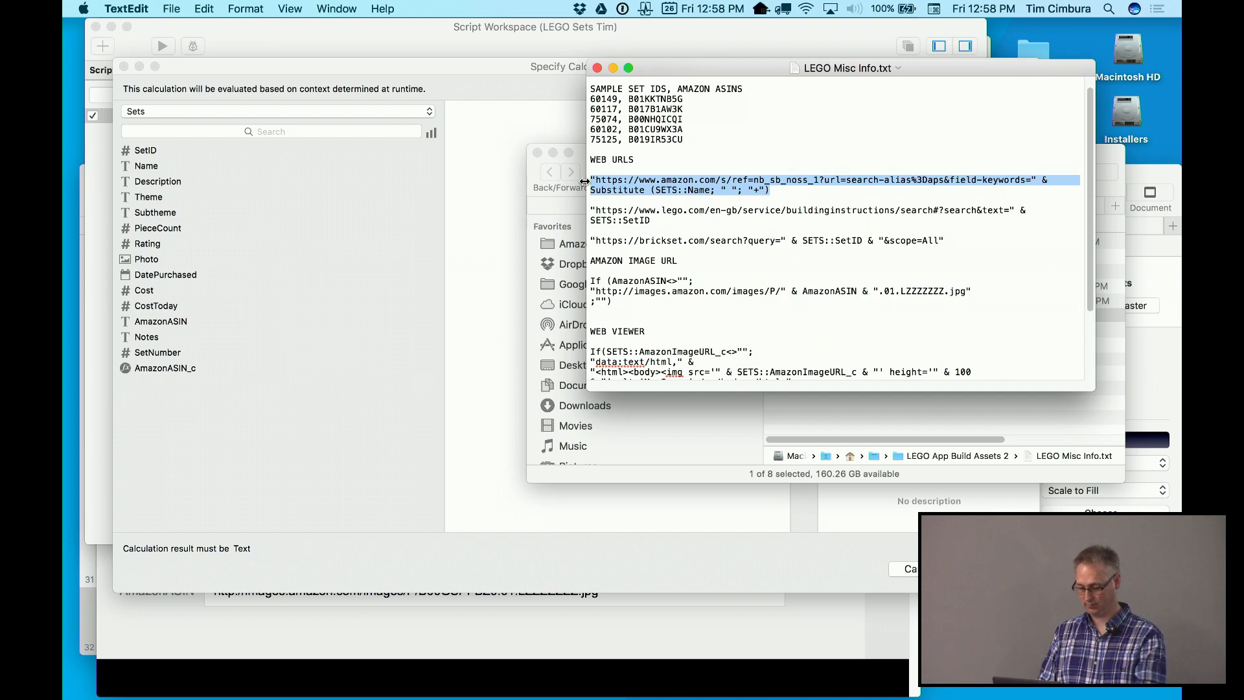
pyautogui.press('super+c')
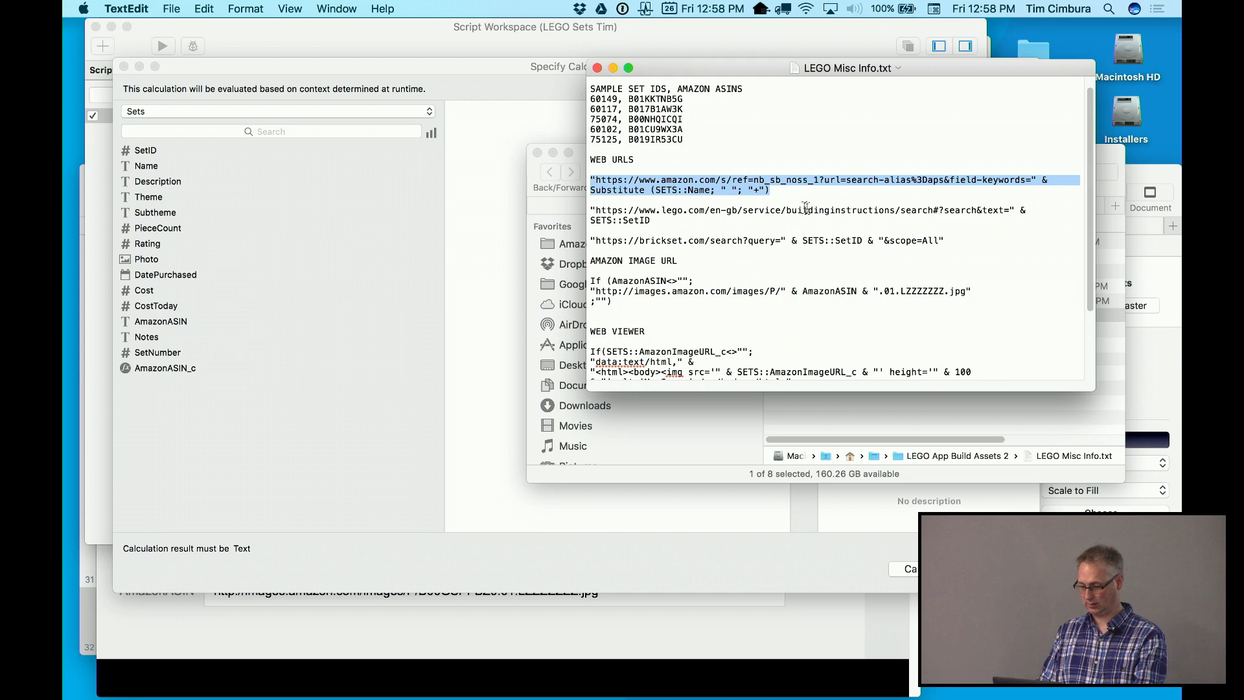
pyautogui.click(476, 169)
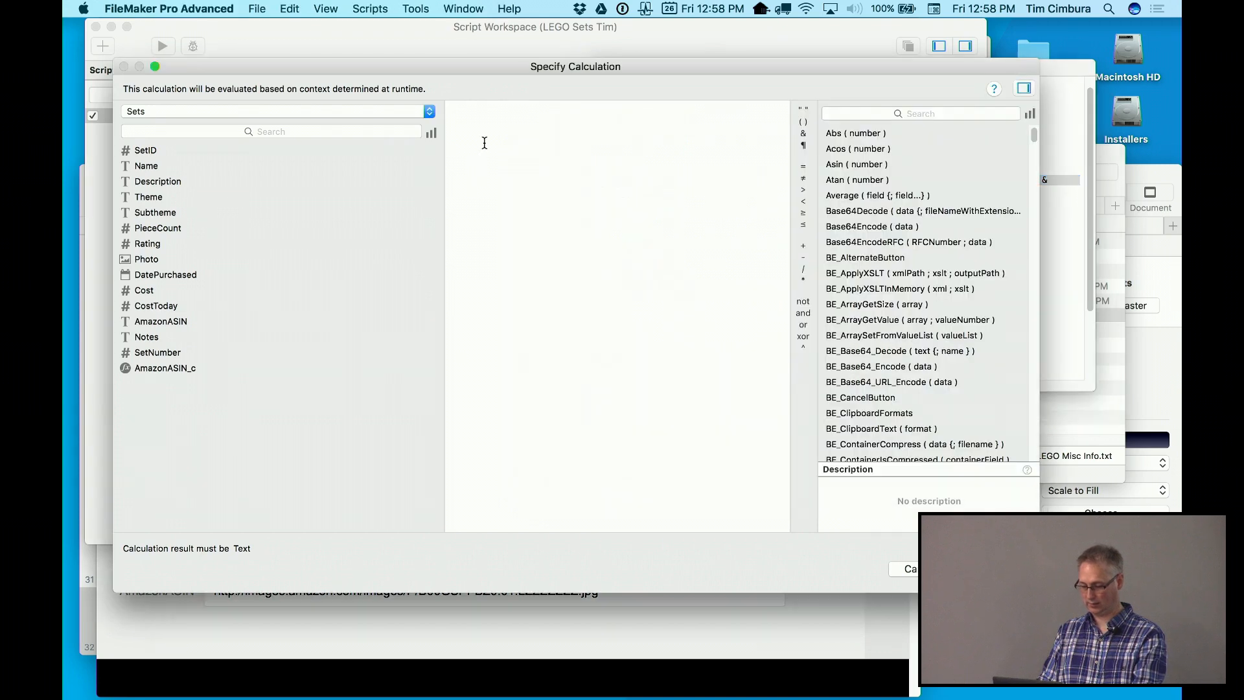
pyautogui.press('super+v')
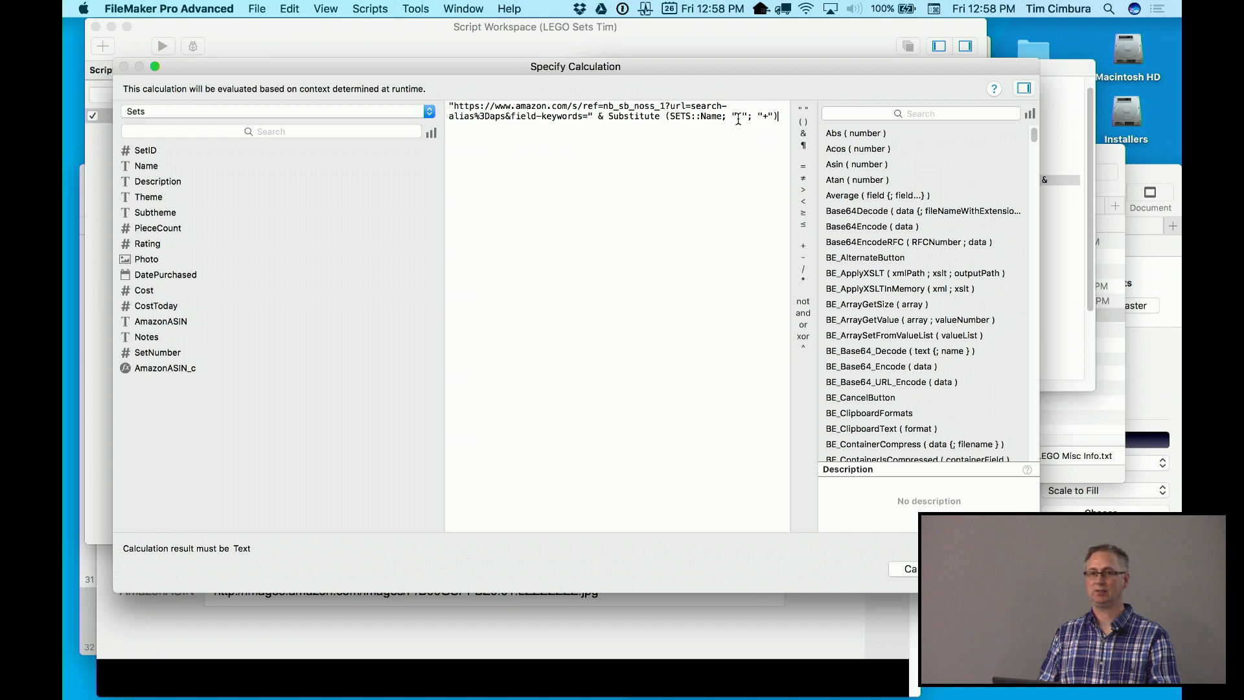
pyautogui.click(738, 117)
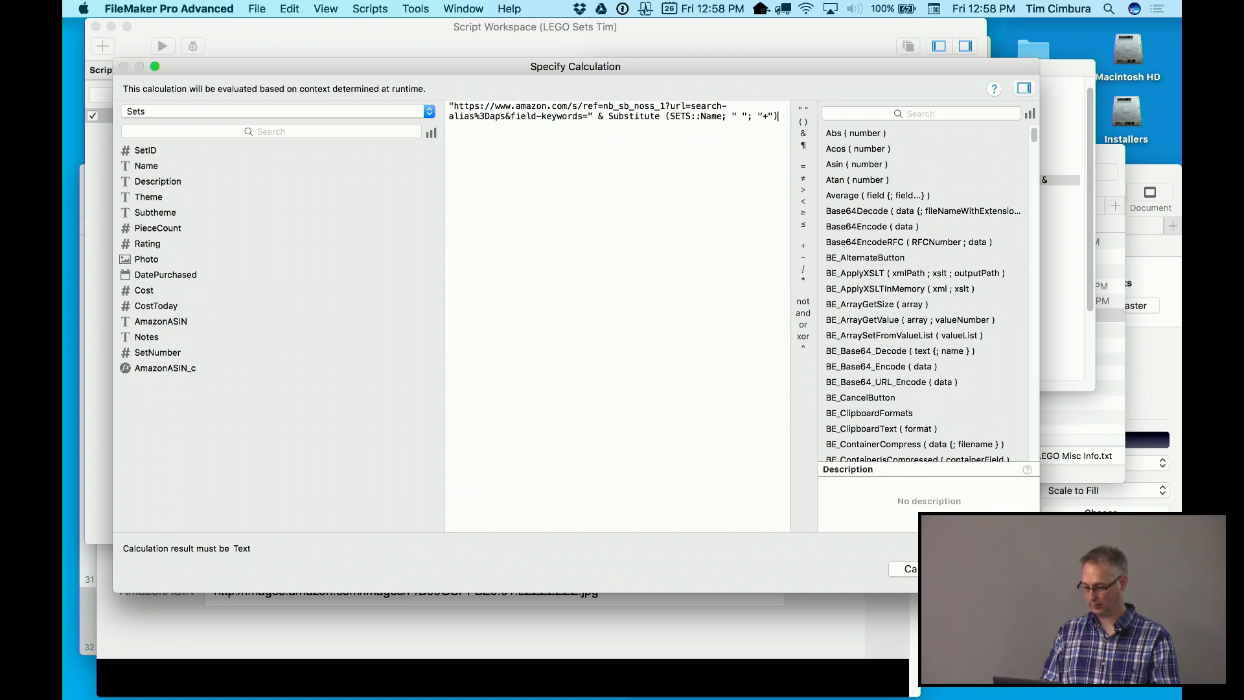
pyautogui.click(947, 568)
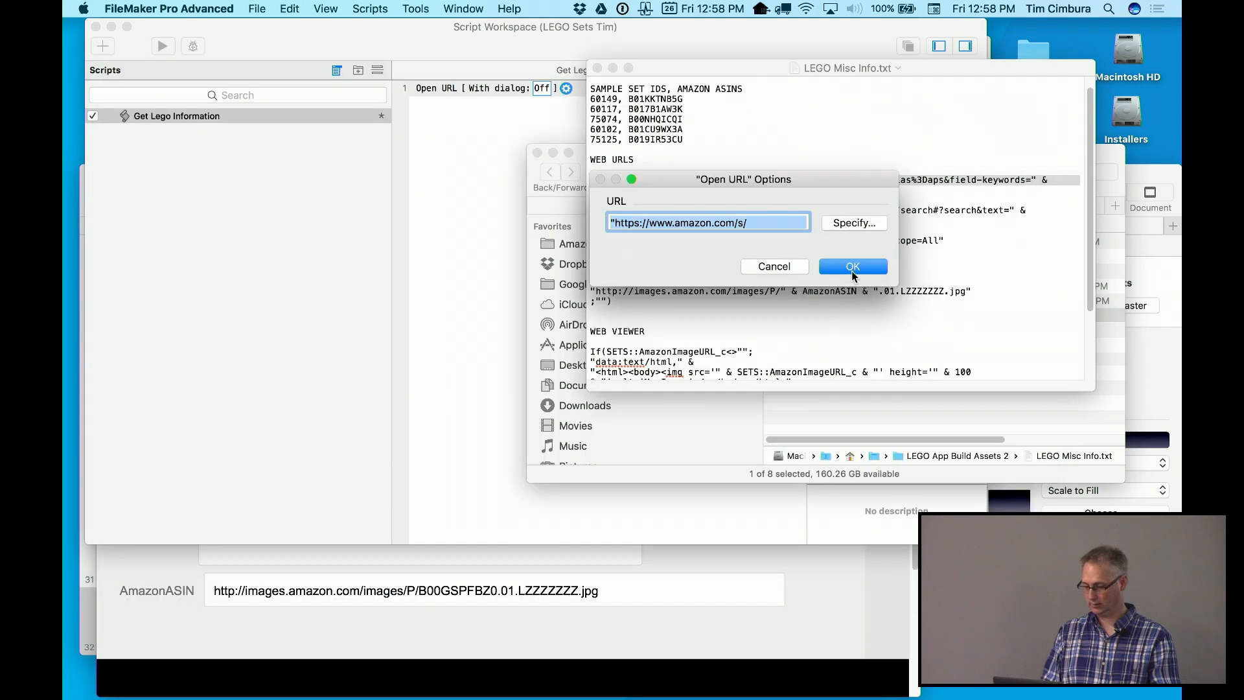
pyautogui.click(853, 266)
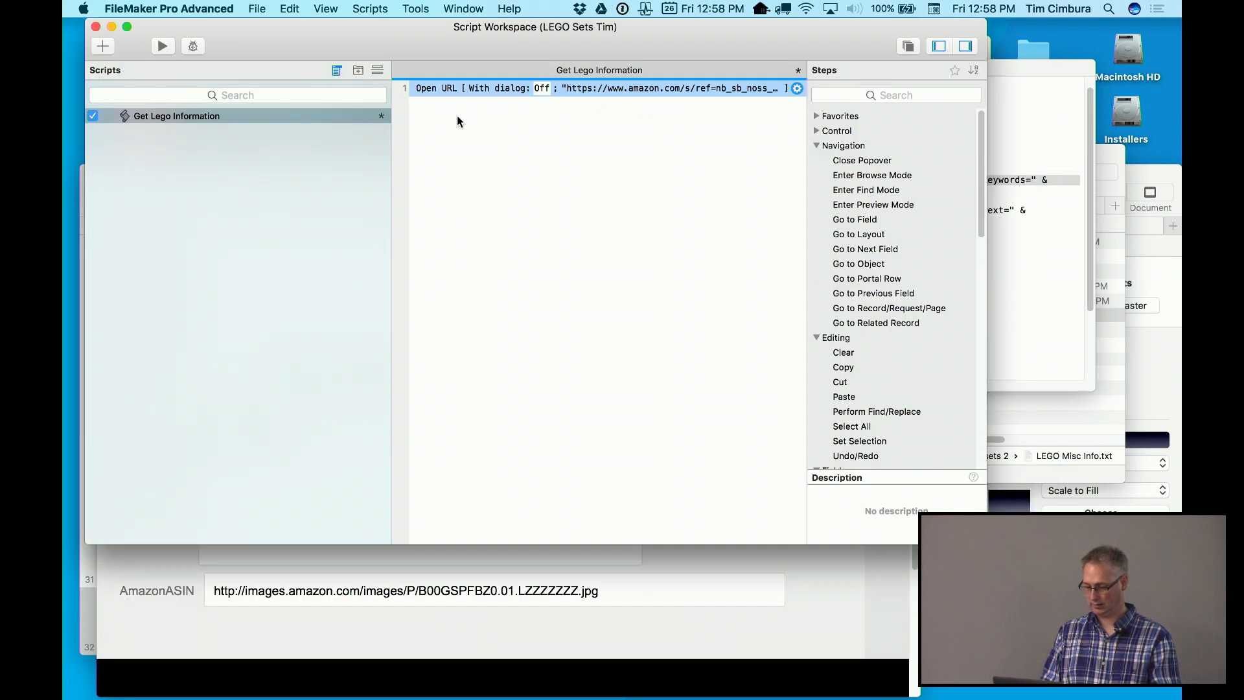
pyautogui.click(457, 120)
# Add a second Open URL step with dialog Off and open its URL calculation
pyautogui.click(457, 121)
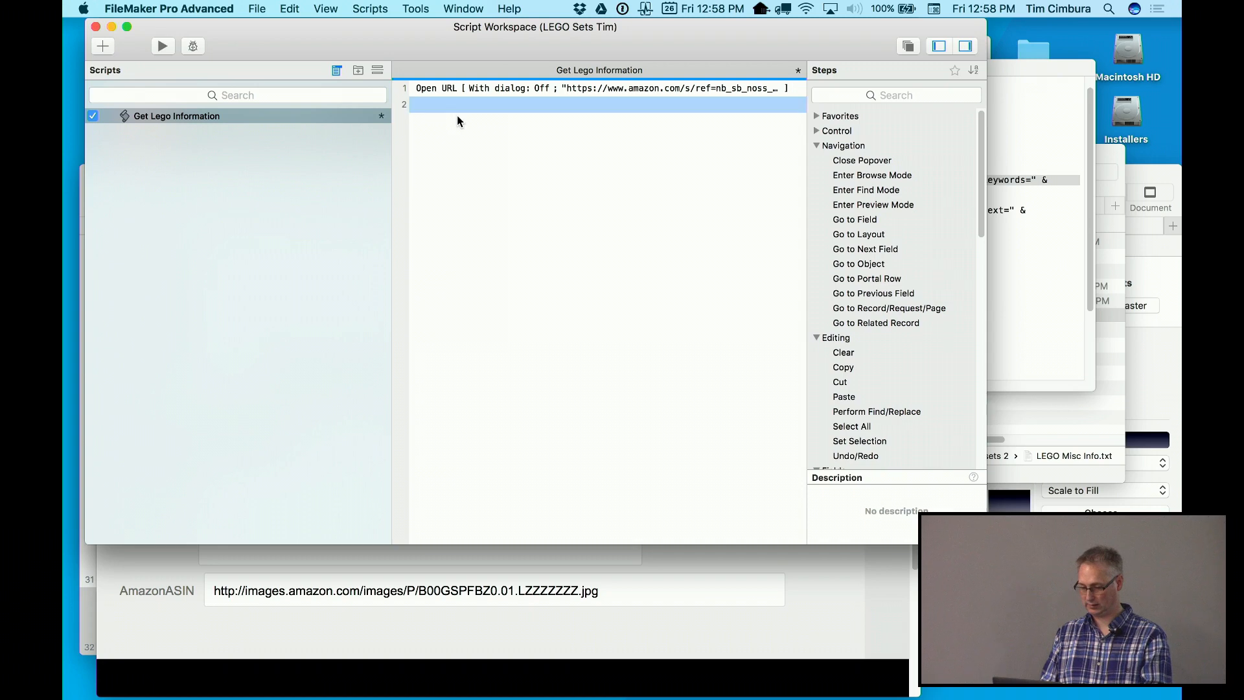
pyautogui.write('open url')
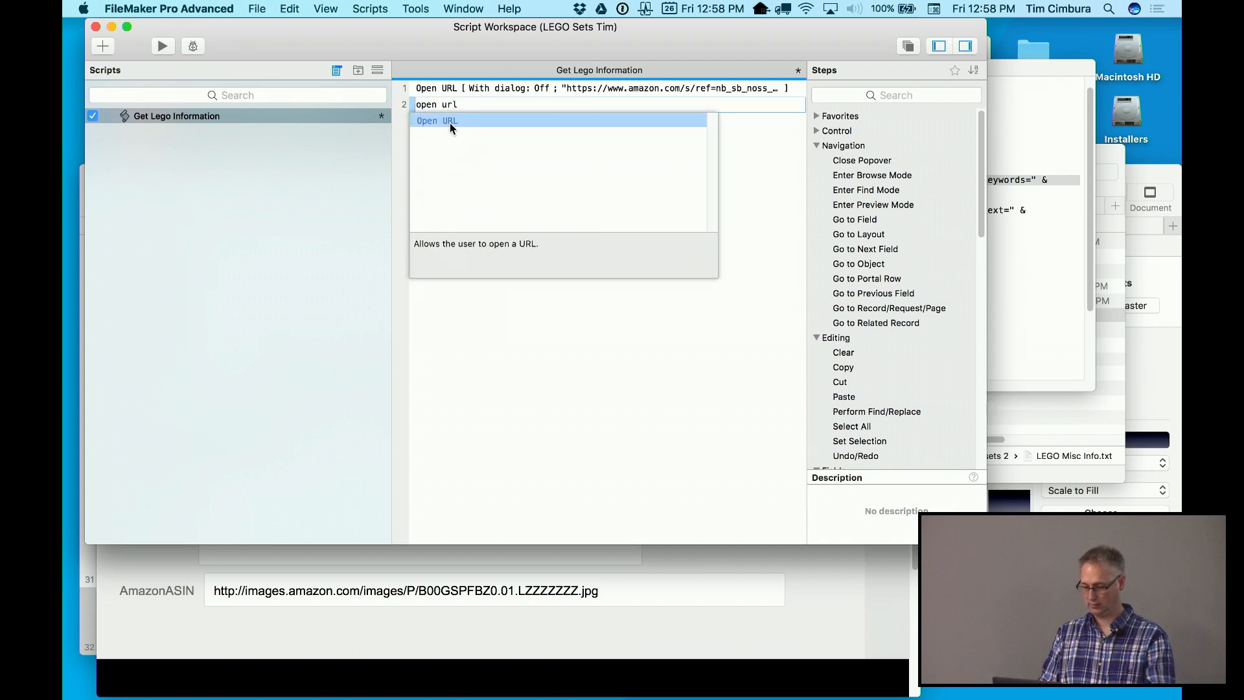
pyautogui.press('Return')
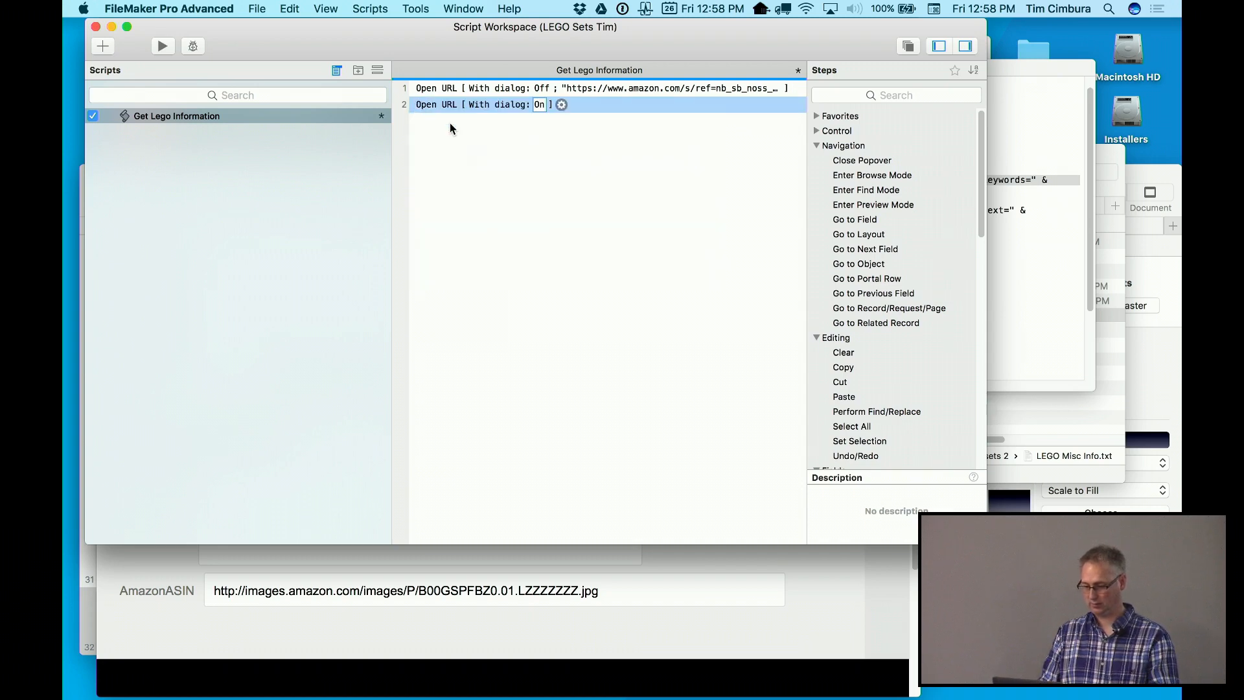
pyautogui.click(542, 105)
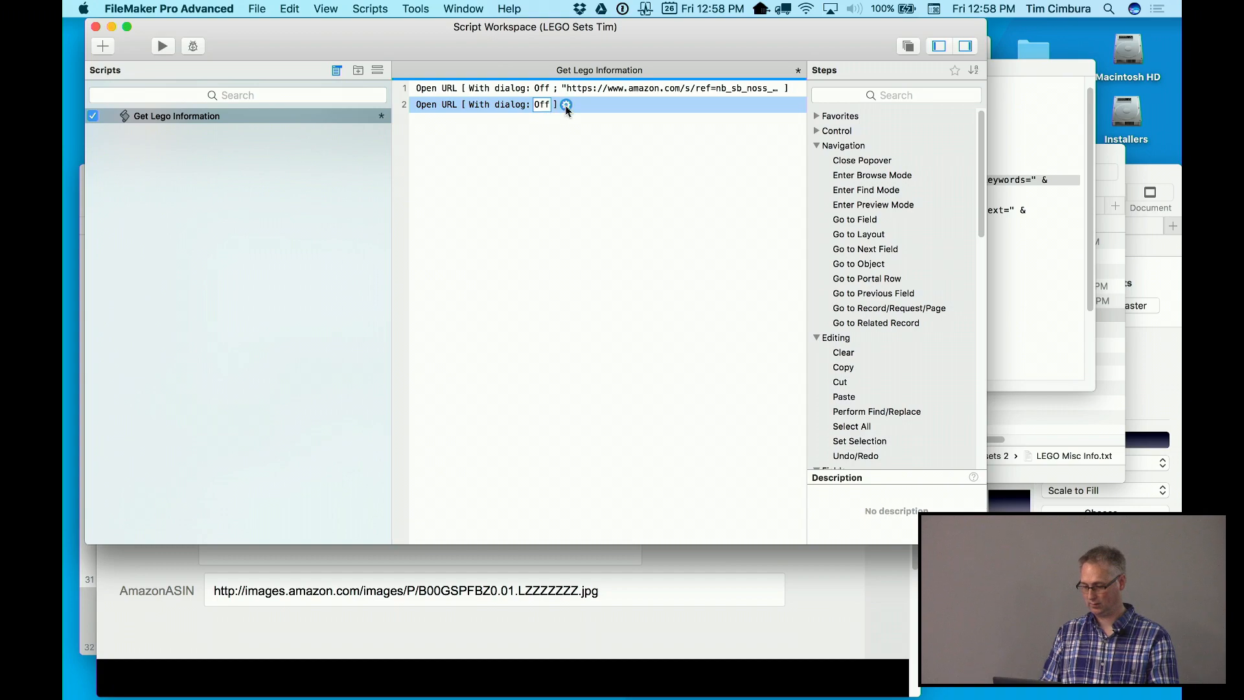
pyautogui.click(565, 104)
pyautogui.click(854, 223)
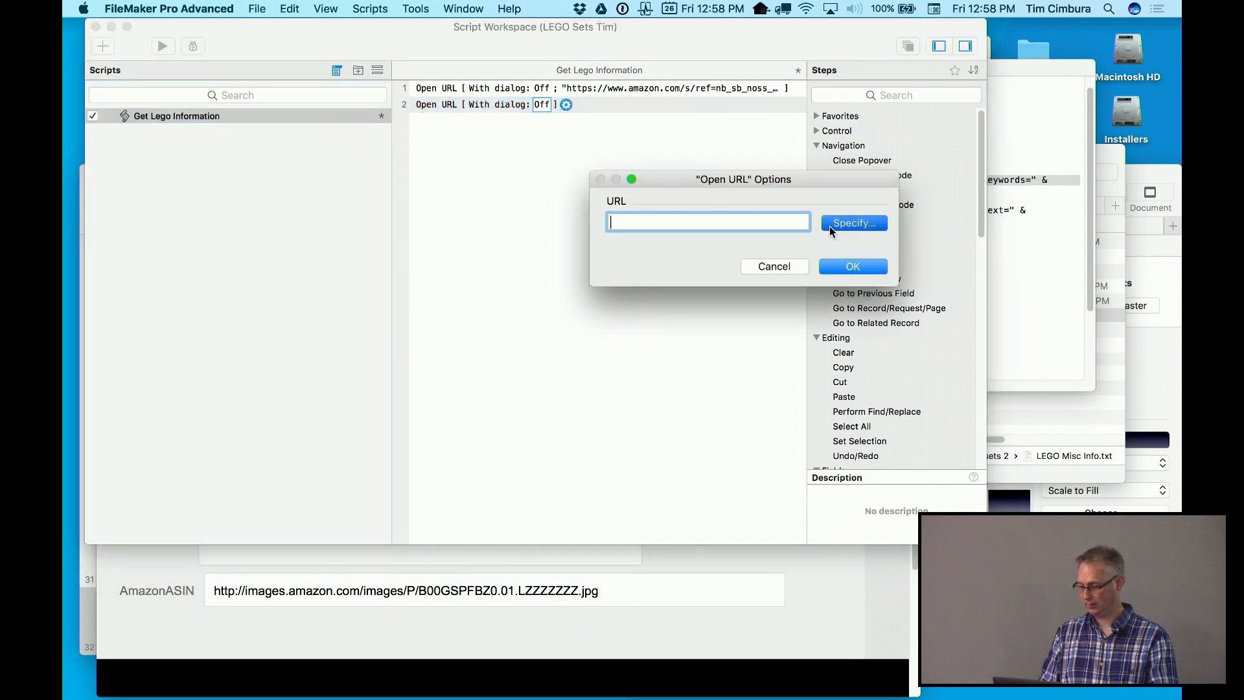
# Paste the lego.com building-instructions URL formula using SetID into the calculation and confirm it
pyautogui.click(1075, 259)
pyautogui.moveTo(748, 225); pyautogui.dragTo(581, 214)
pyautogui.press('super+c')
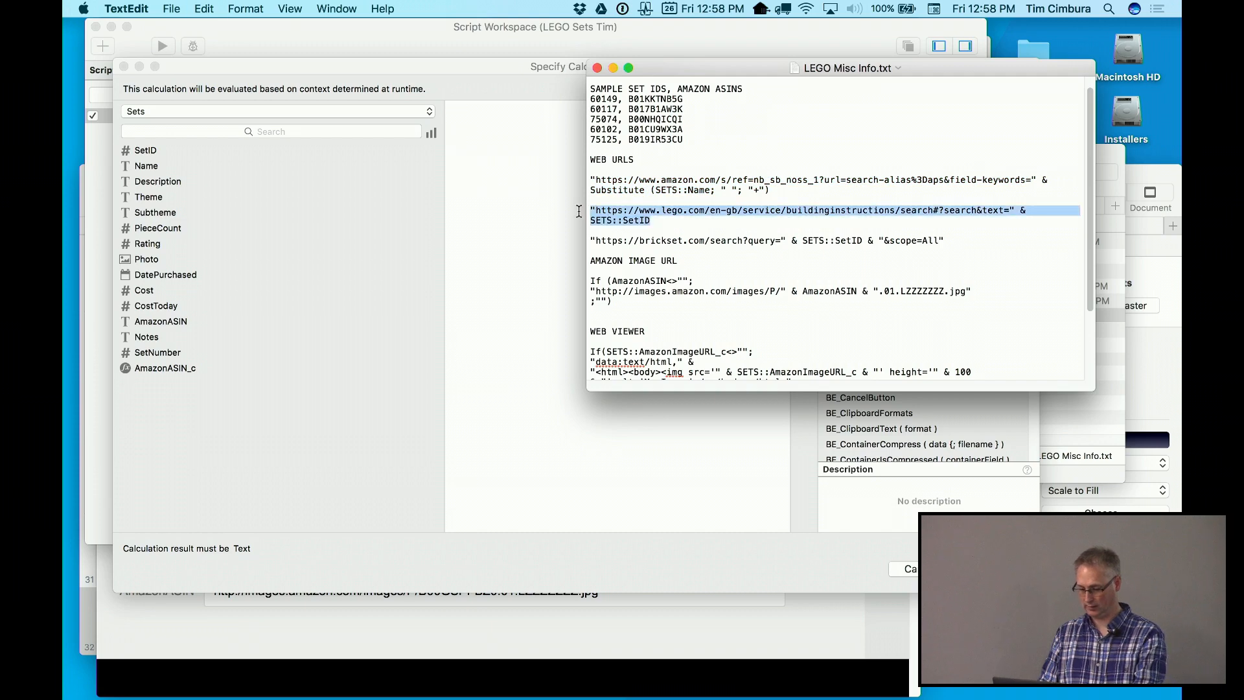
pyautogui.click(455, 287)
pyautogui.press('super+v')
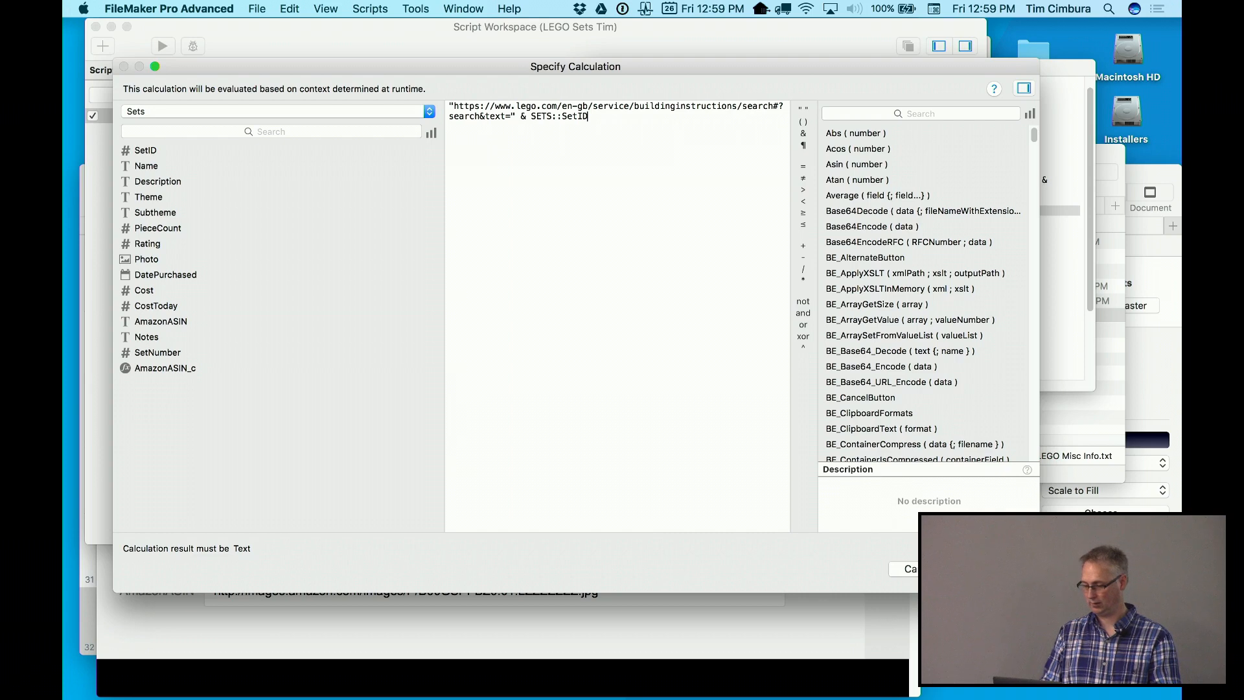
pyautogui.press('Return')
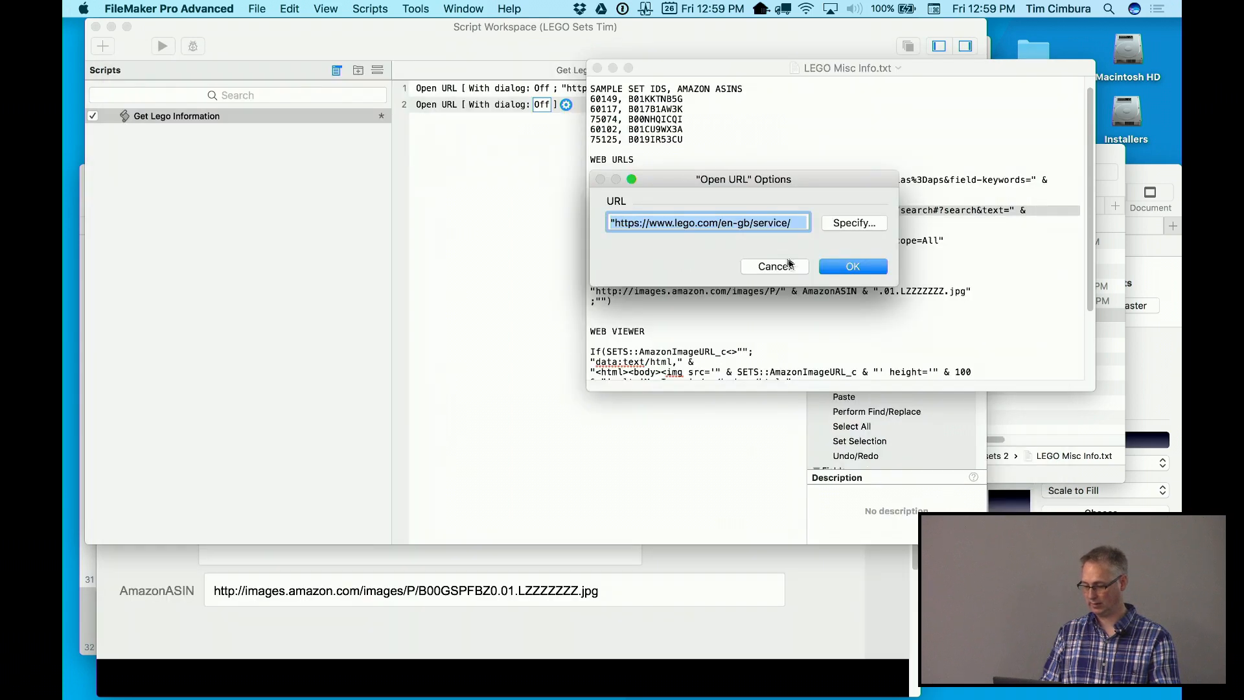
pyautogui.click(821, 266)
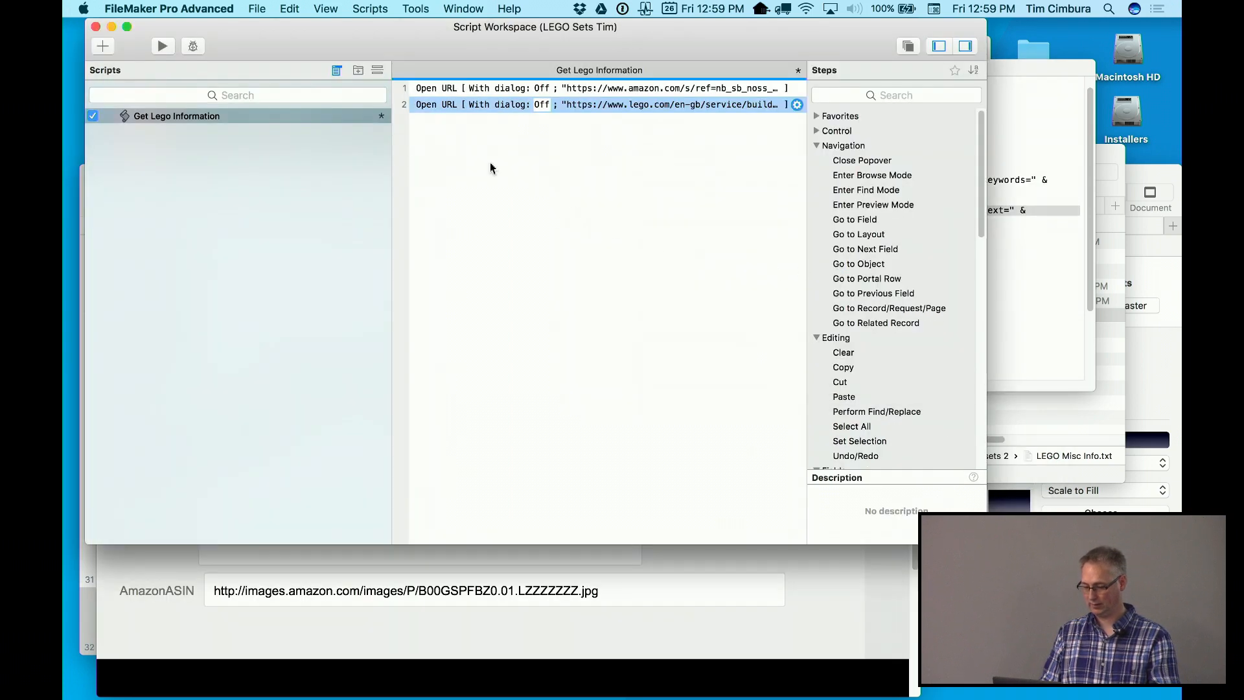
# Add a third Open URL step, dialog Off, using the brickset.com SetID search formula
pyautogui.write('open url')
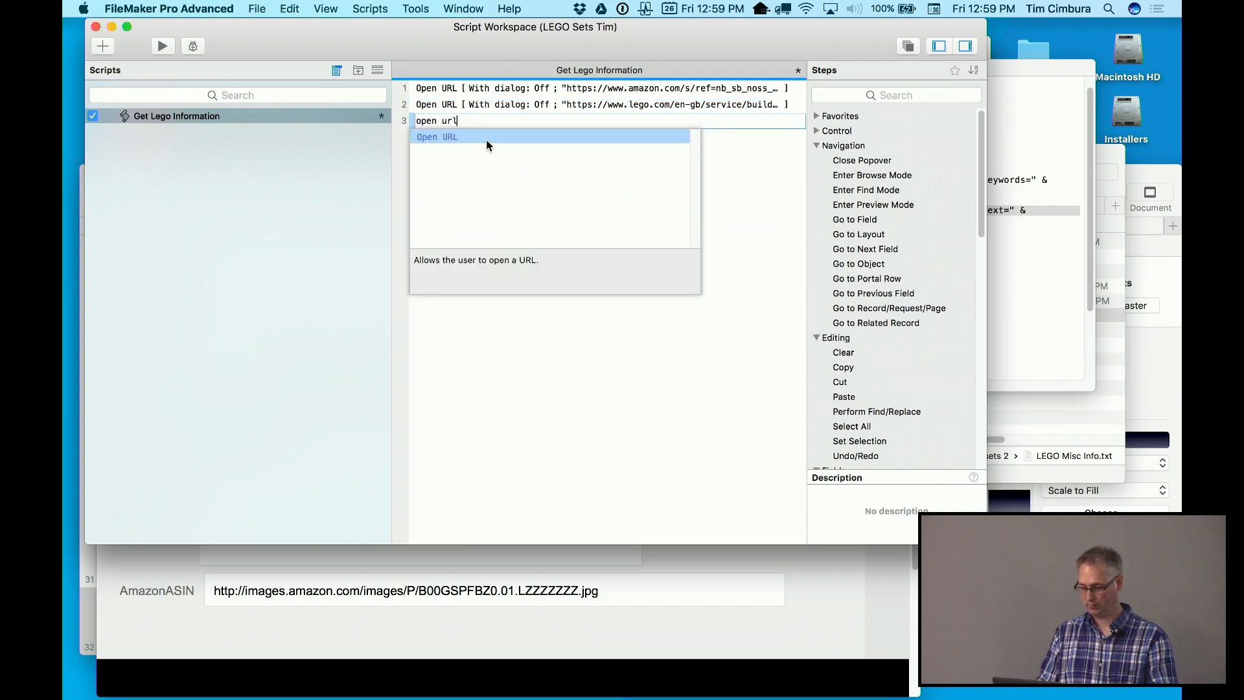
pyautogui.click(486, 136)
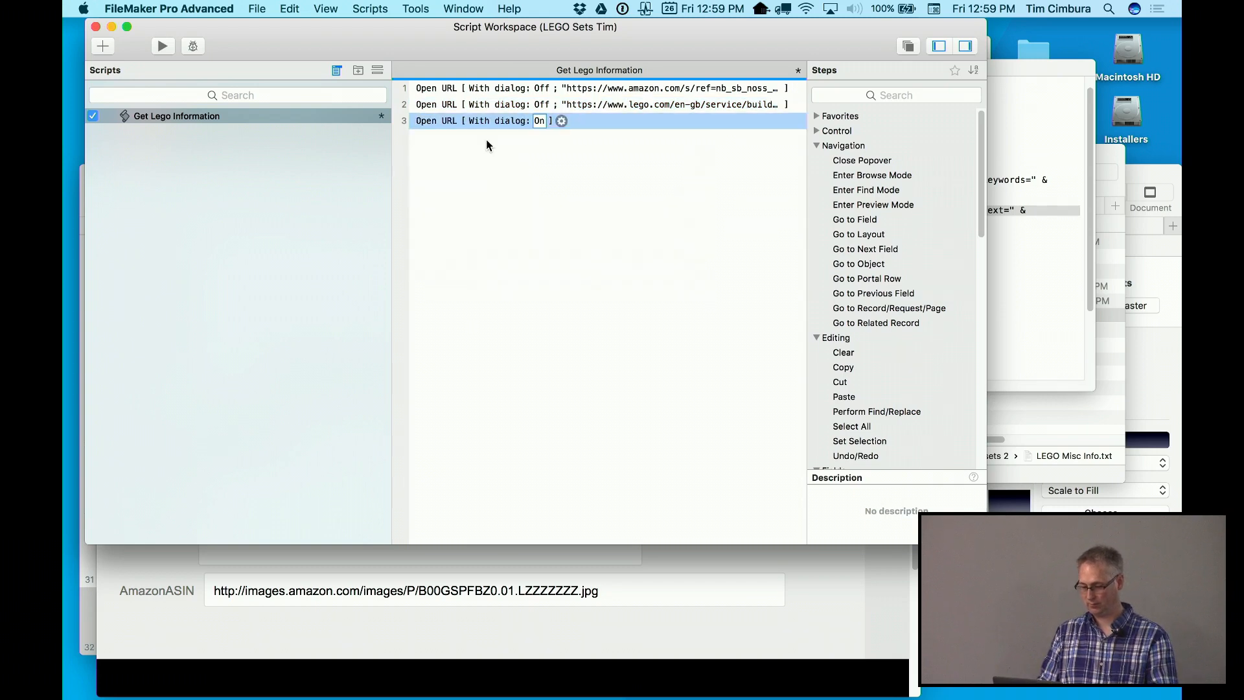
pyautogui.click(535, 124)
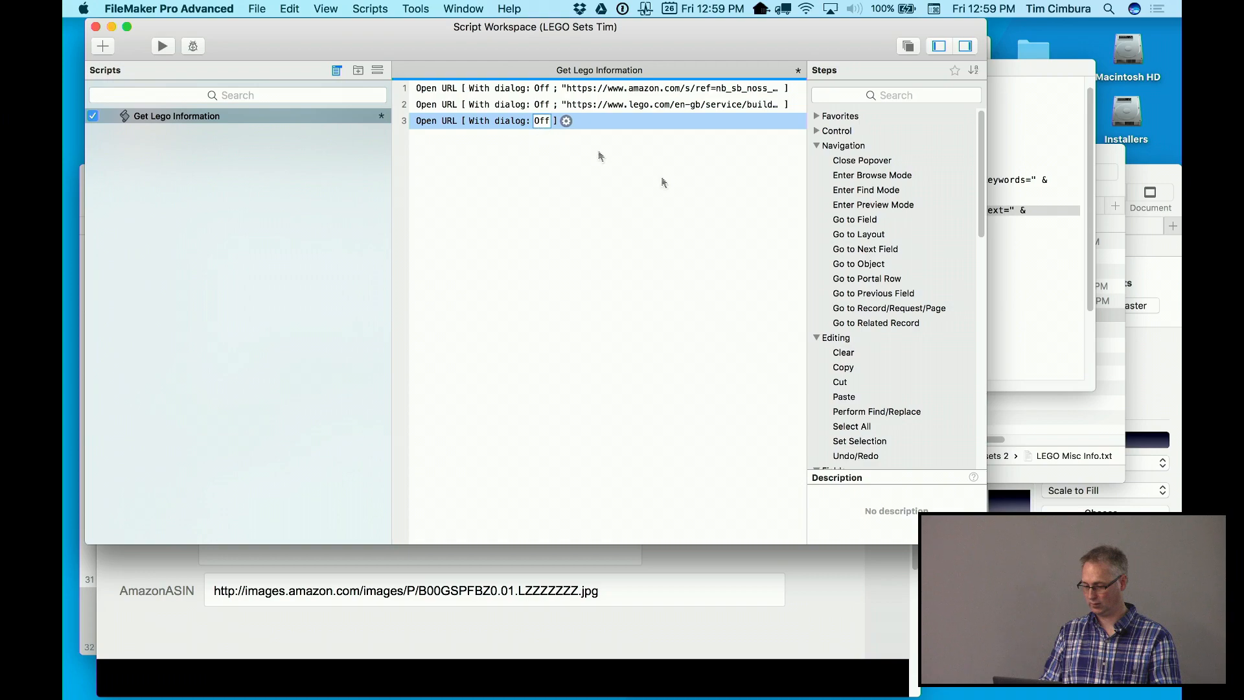
pyautogui.click(1001, 296)
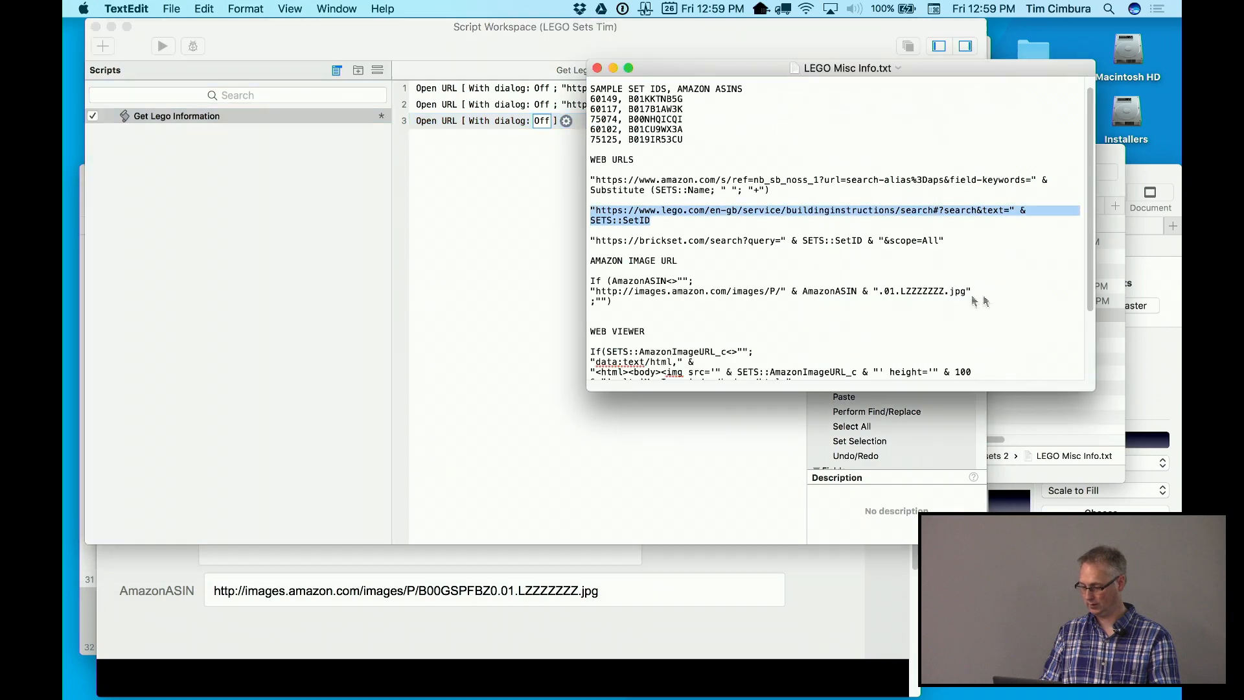
pyautogui.tripleClick(725, 244)
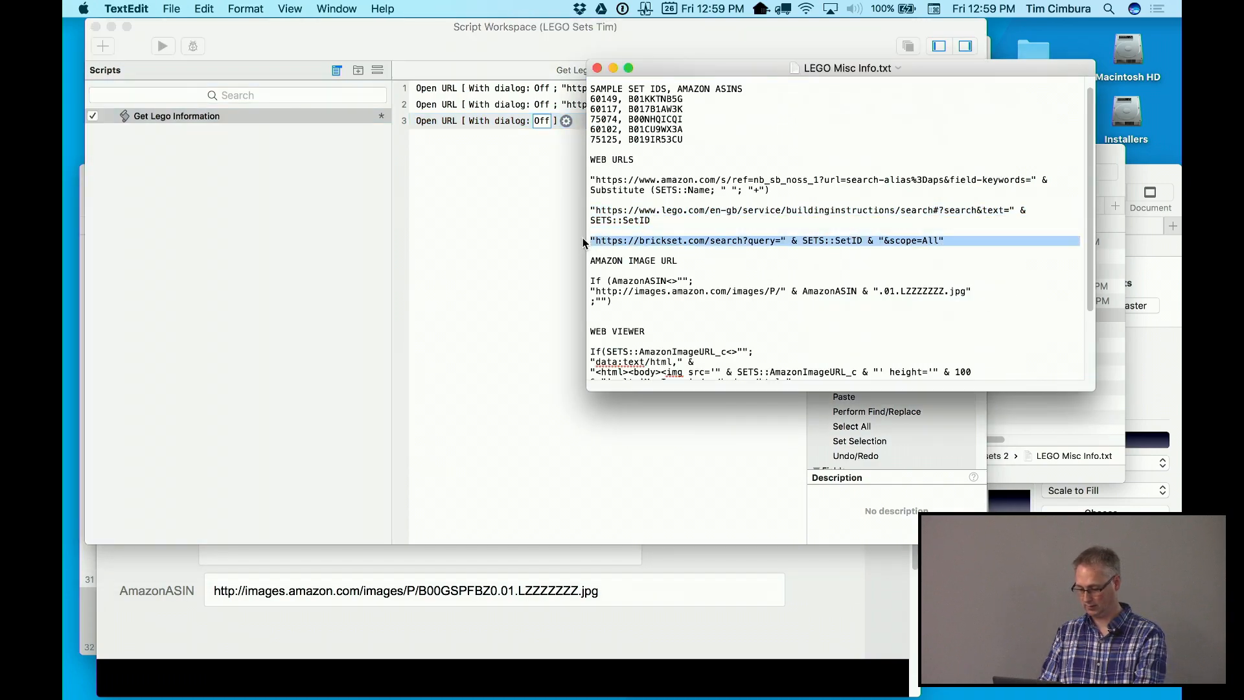
pyautogui.click(480, 212)
pyautogui.click(566, 121)
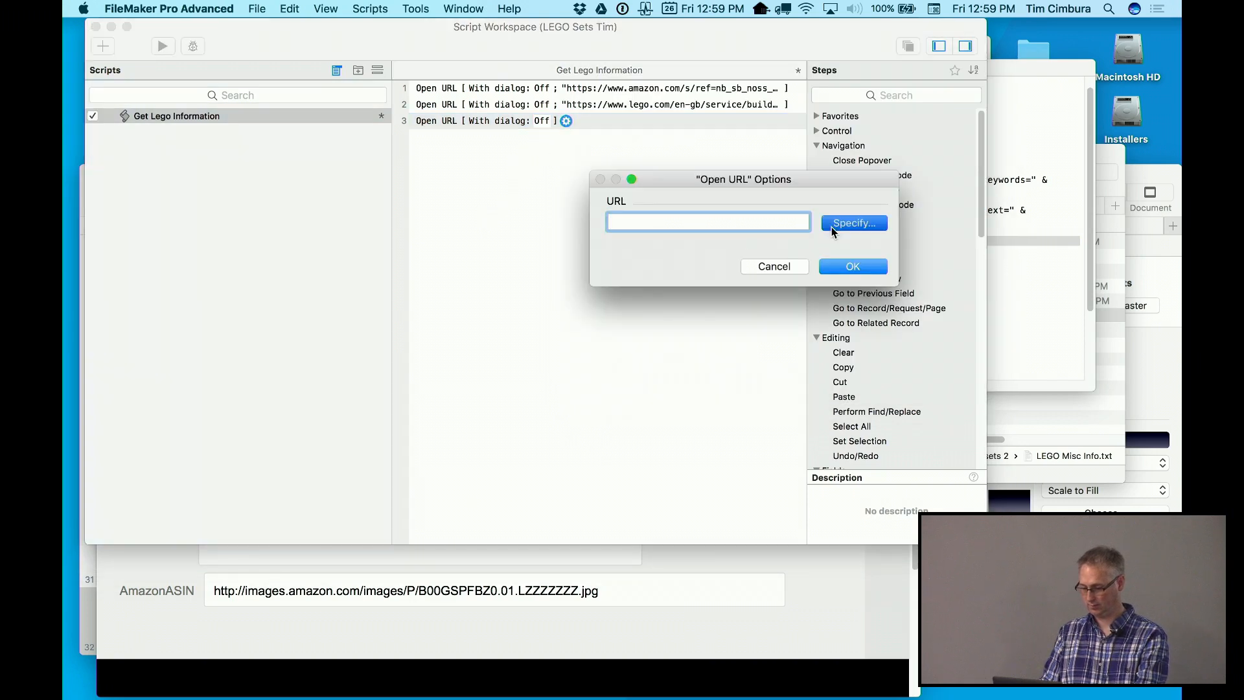
pyautogui.click(832, 225)
pyautogui.press('super+v')
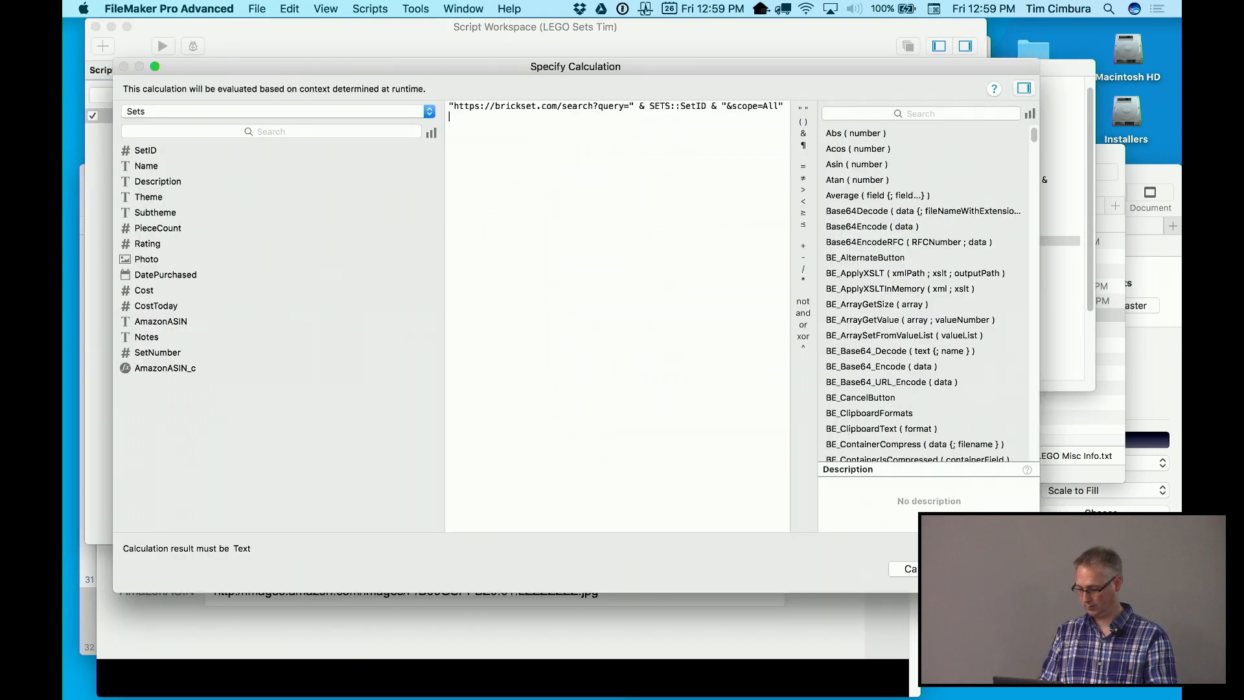
pyautogui.click(972, 568)
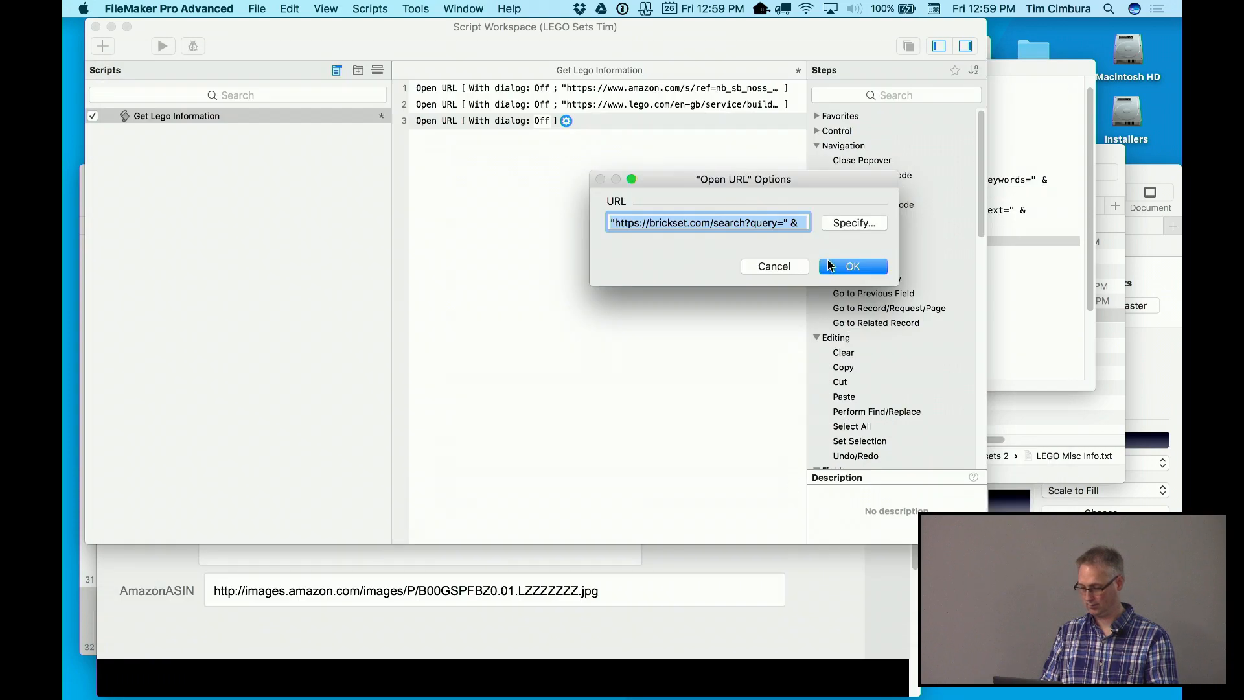
pyautogui.click(829, 265)
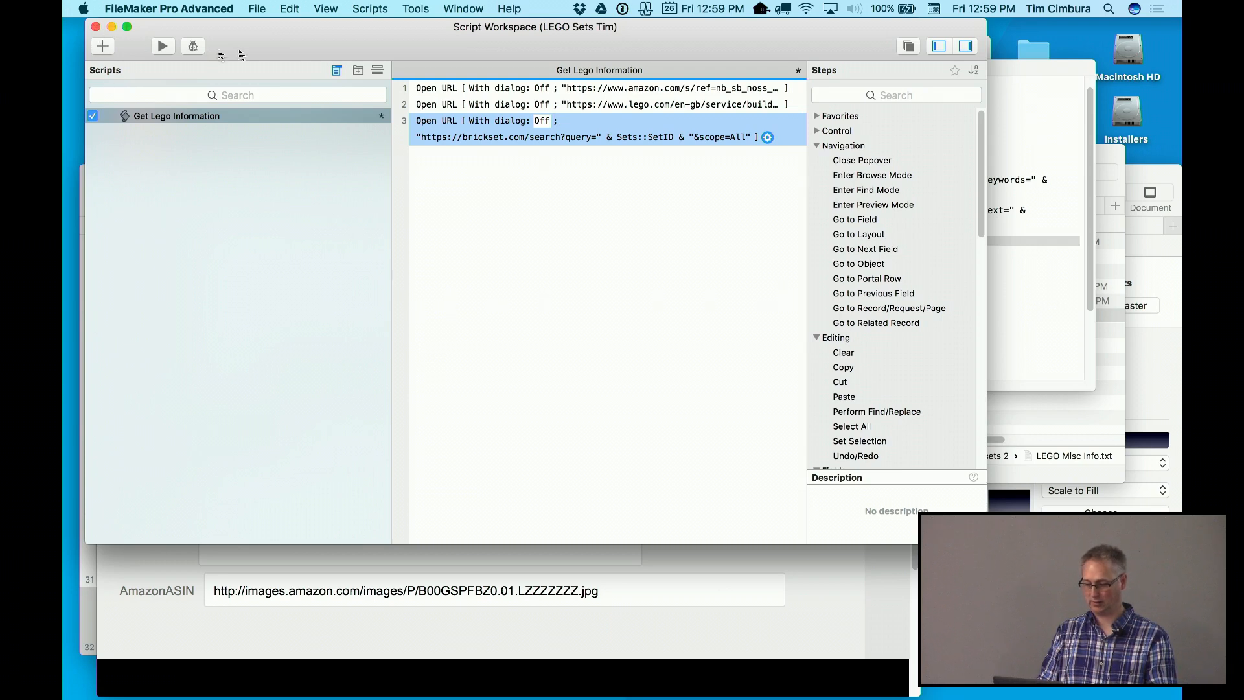
# Close the Script Workspace and save the script changes
pyautogui.click(95, 27)
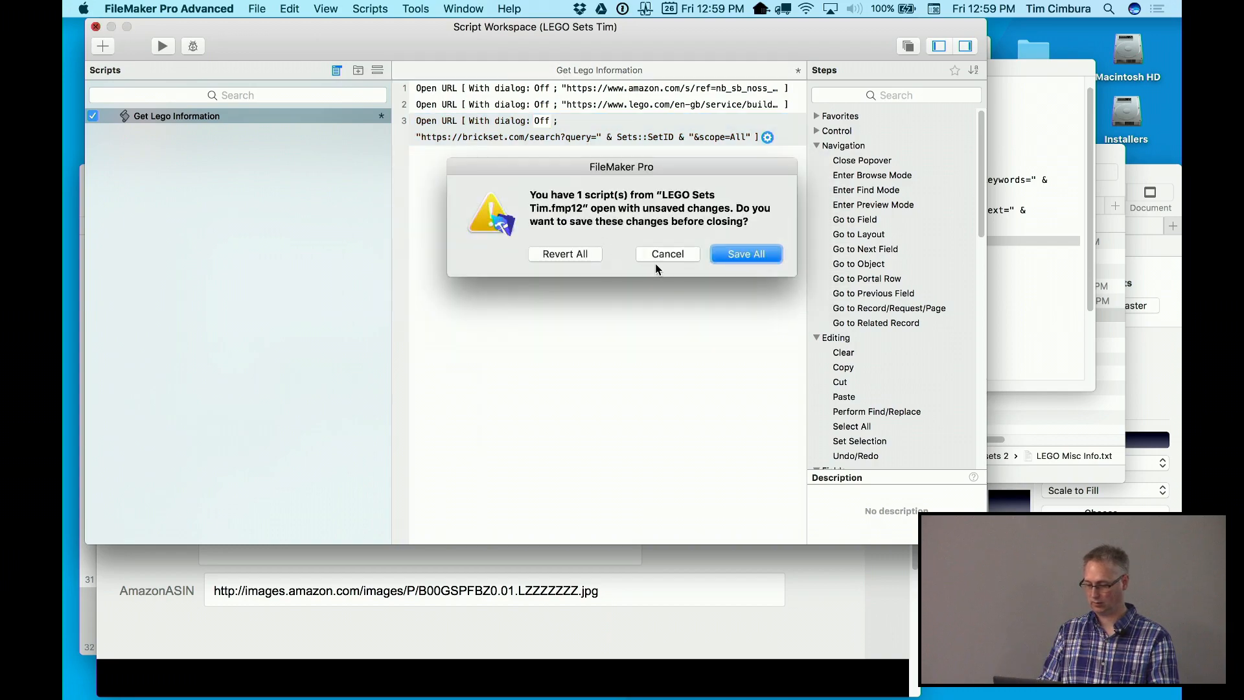
pyautogui.click(734, 252)
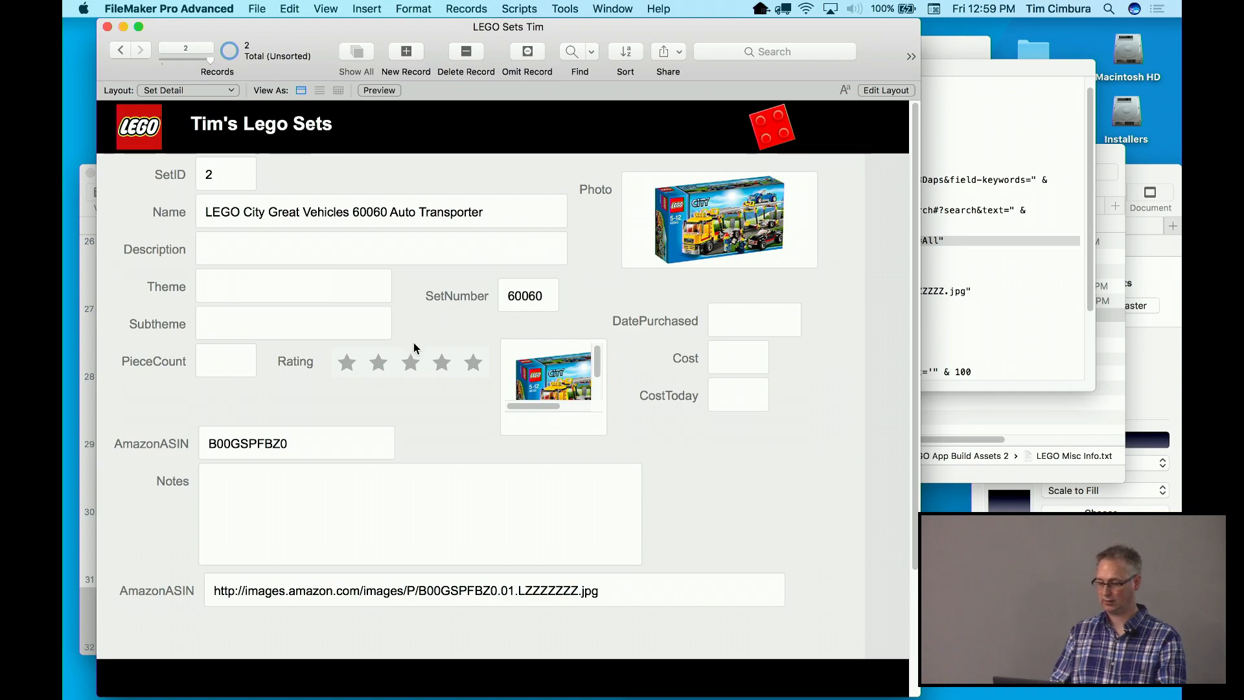
pyautogui.click(325, 8)
# In Layout Mode, draw an icon-only button below CostToday with a 46 pt info icon
pyautogui.click(340, 58)
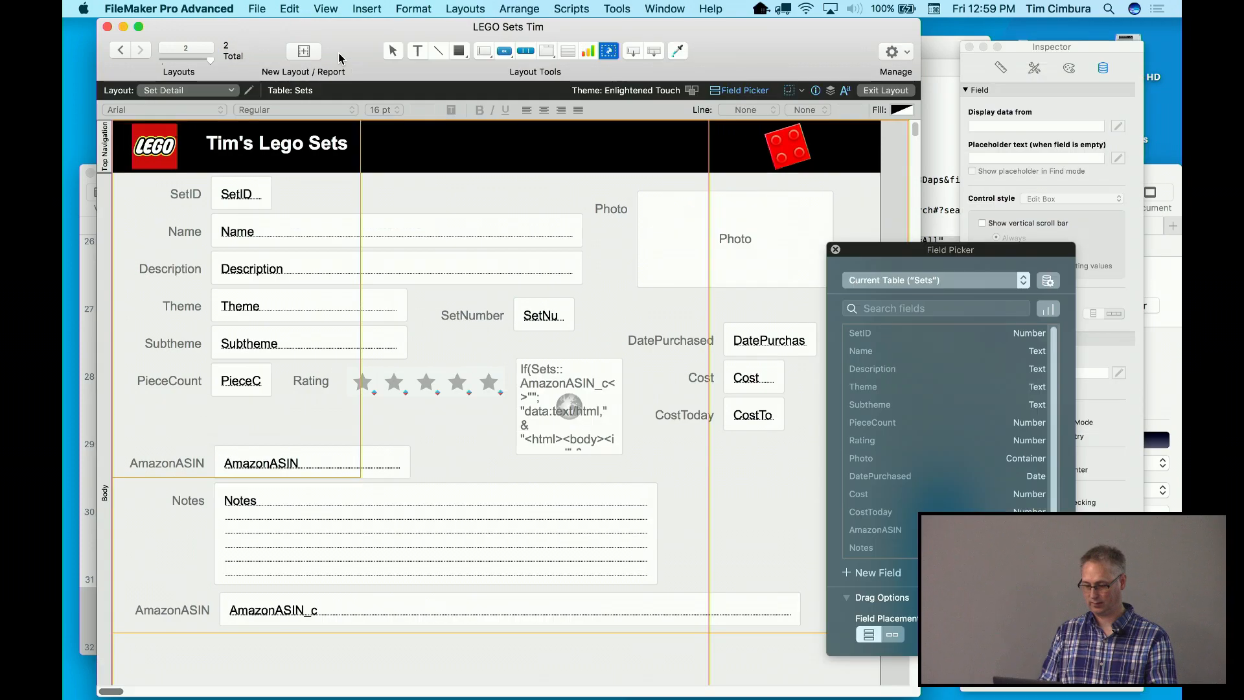
pyautogui.click(504, 54)
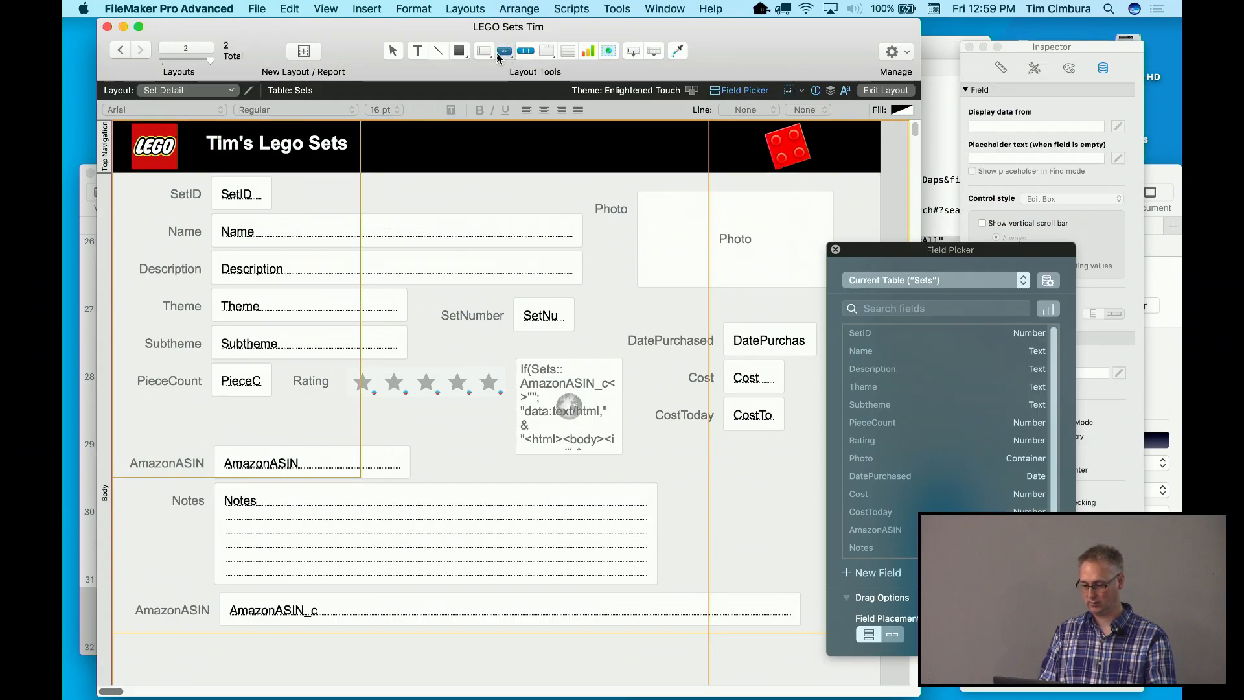
pyautogui.moveTo(691, 448); pyautogui.dragTo(754, 500)
pyautogui.moveTo(755, 503); pyautogui.dragTo(753, 506)
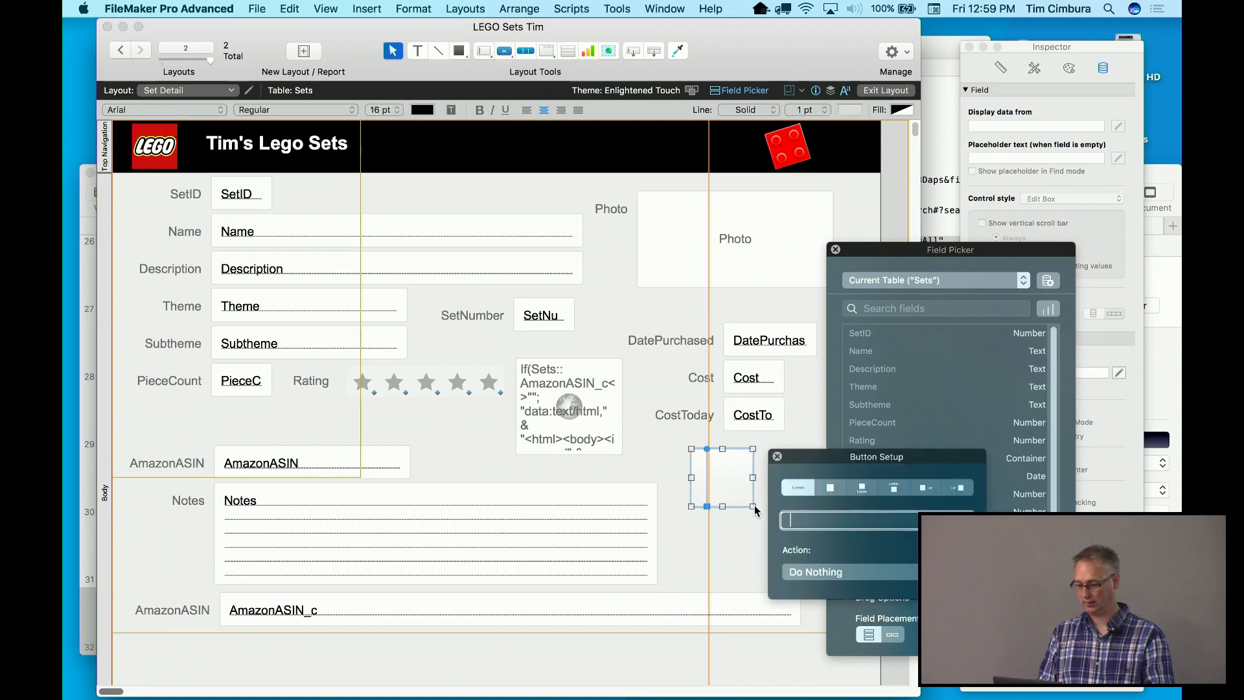
pyautogui.click(830, 487)
pyautogui.moveTo(840, 458); pyautogui.dragTo(878, 162)
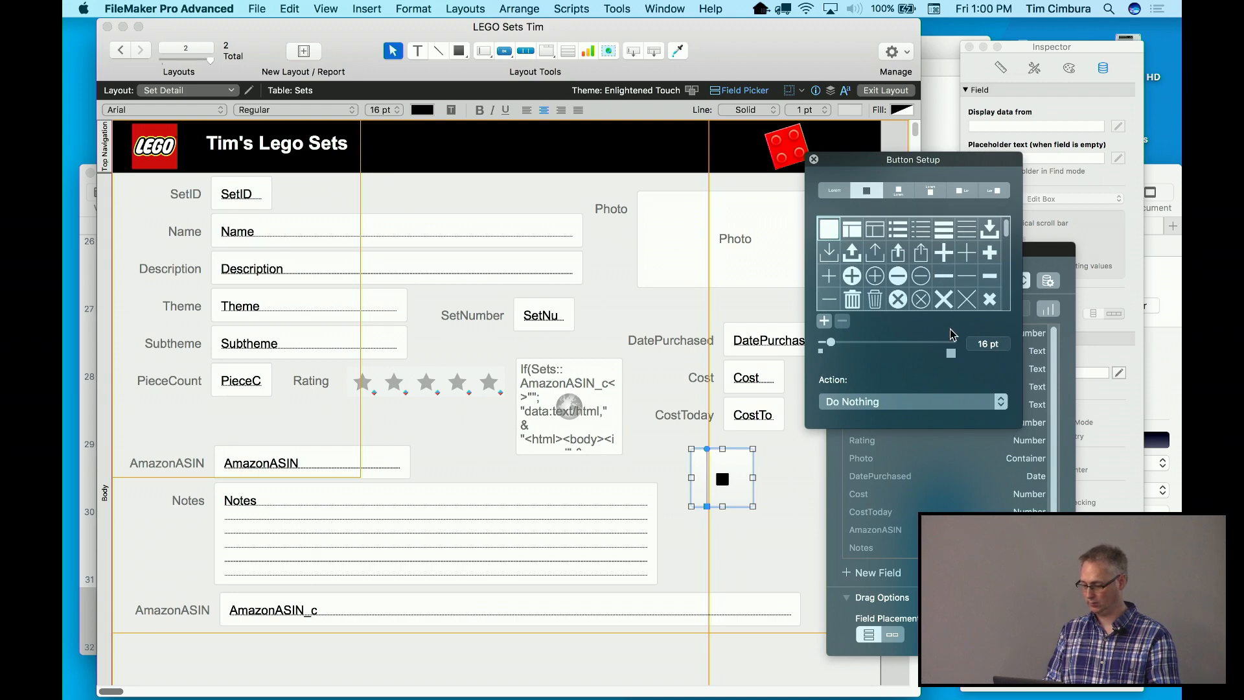
pyautogui.scroll(-10, 934, 255)
pyautogui.scroll(-10, 934, 254)
pyautogui.scroll(10, 934, 254)
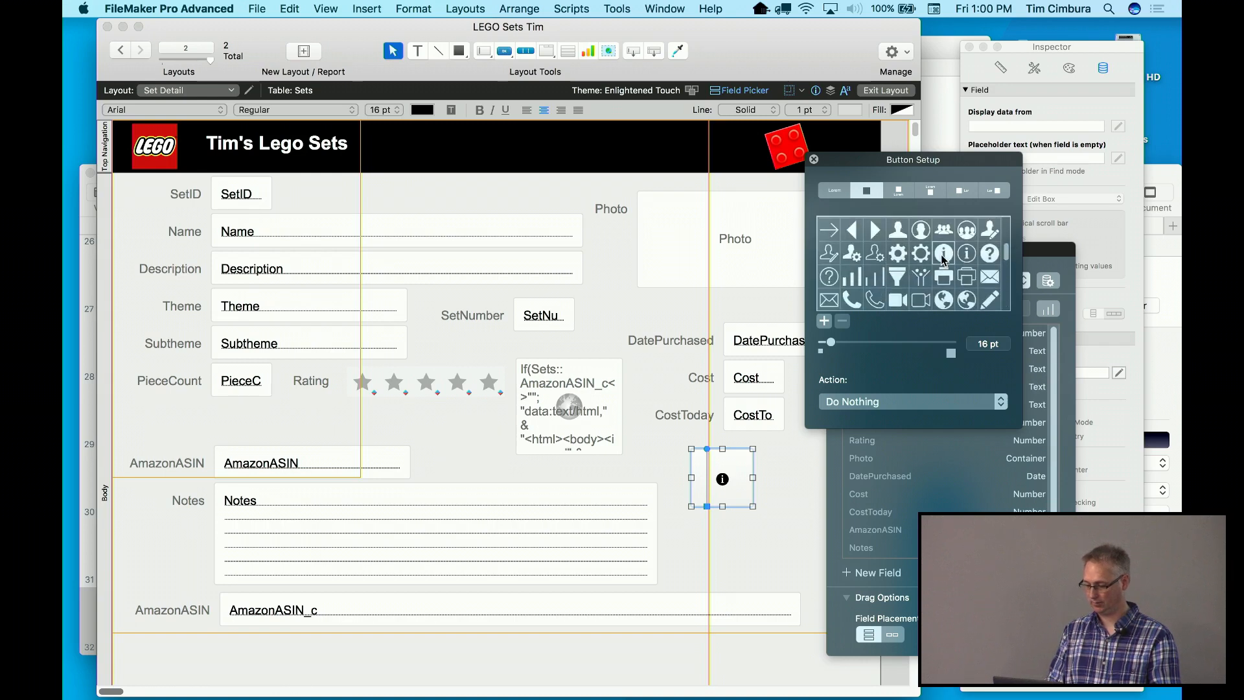
pyautogui.moveTo(833, 348); pyautogui.dragTo(867, 348)
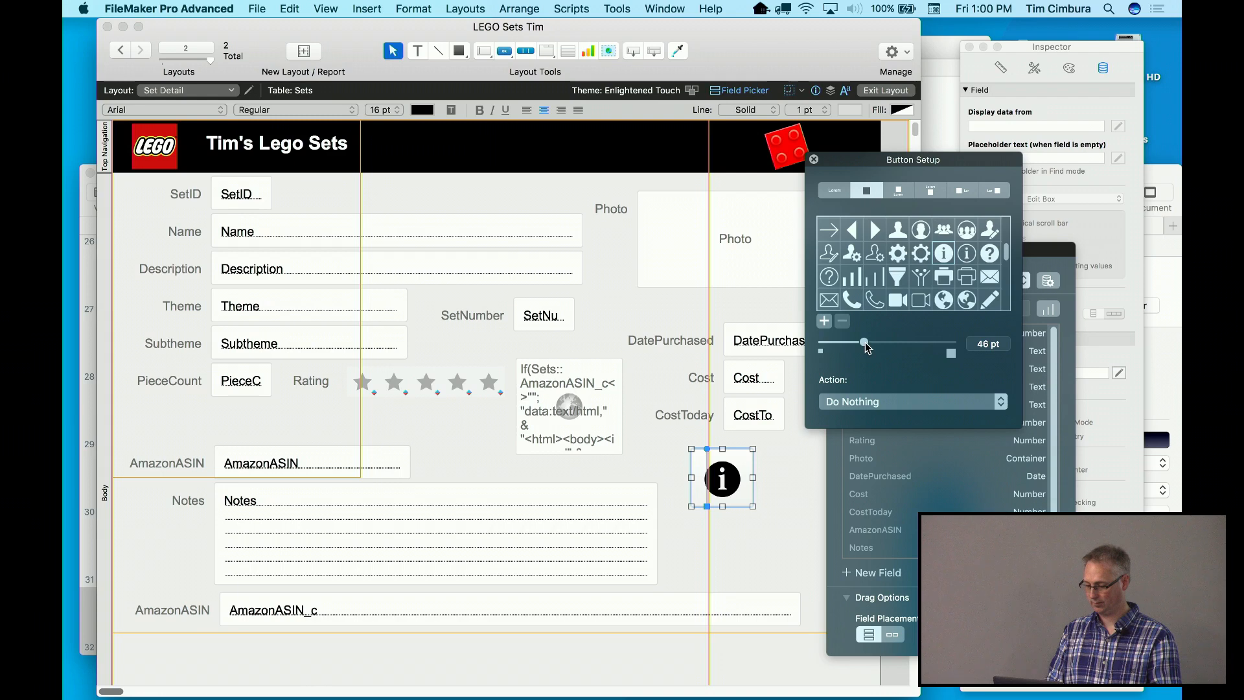
# Set the button's action to Perform Script 'Get Lego Information'
pyautogui.click(899, 403)
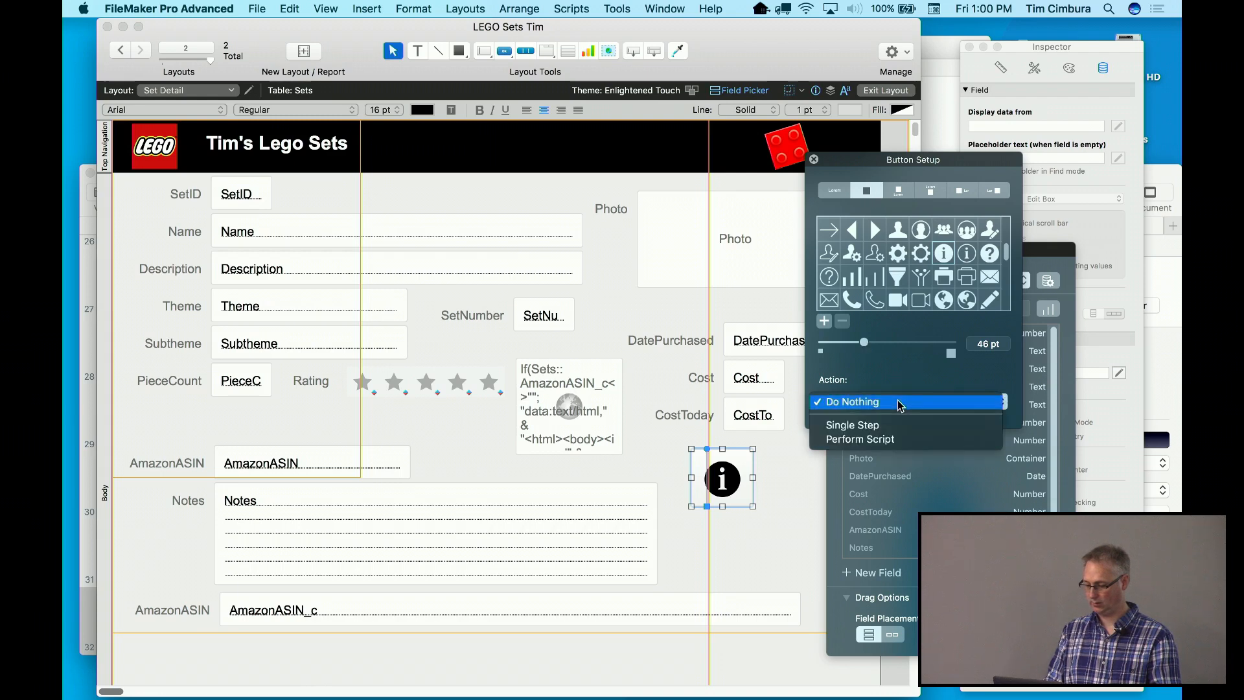
pyautogui.click(879, 439)
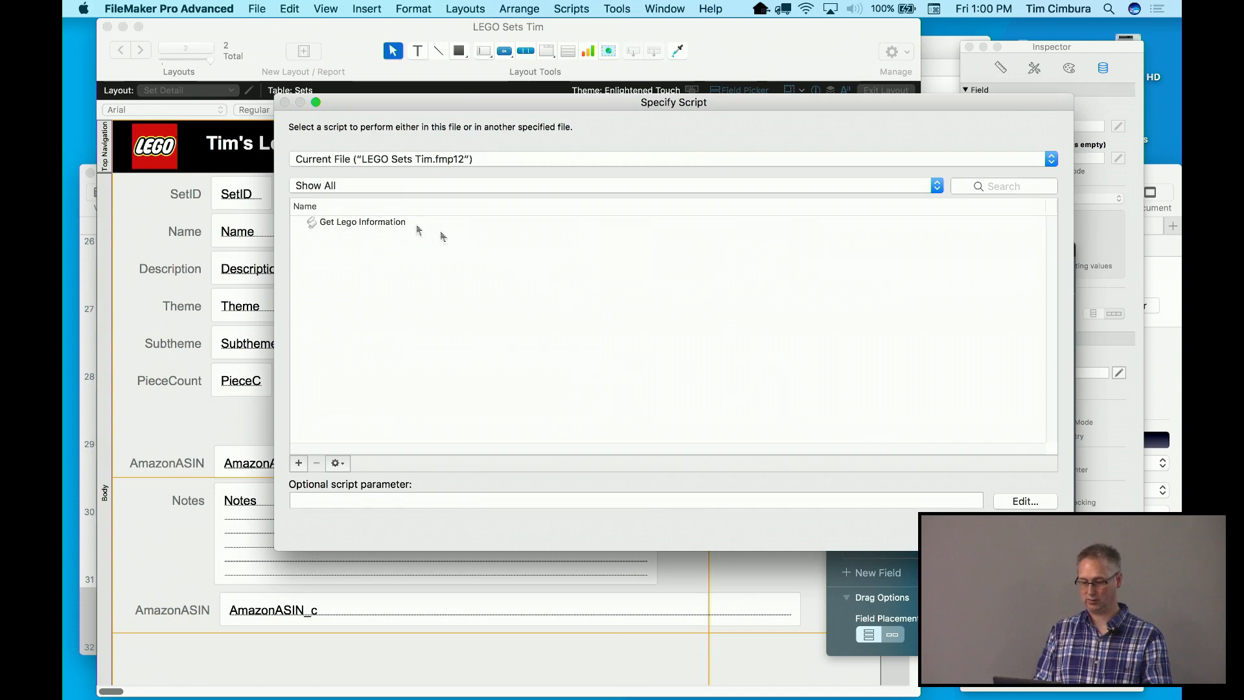
pyautogui.click(374, 224)
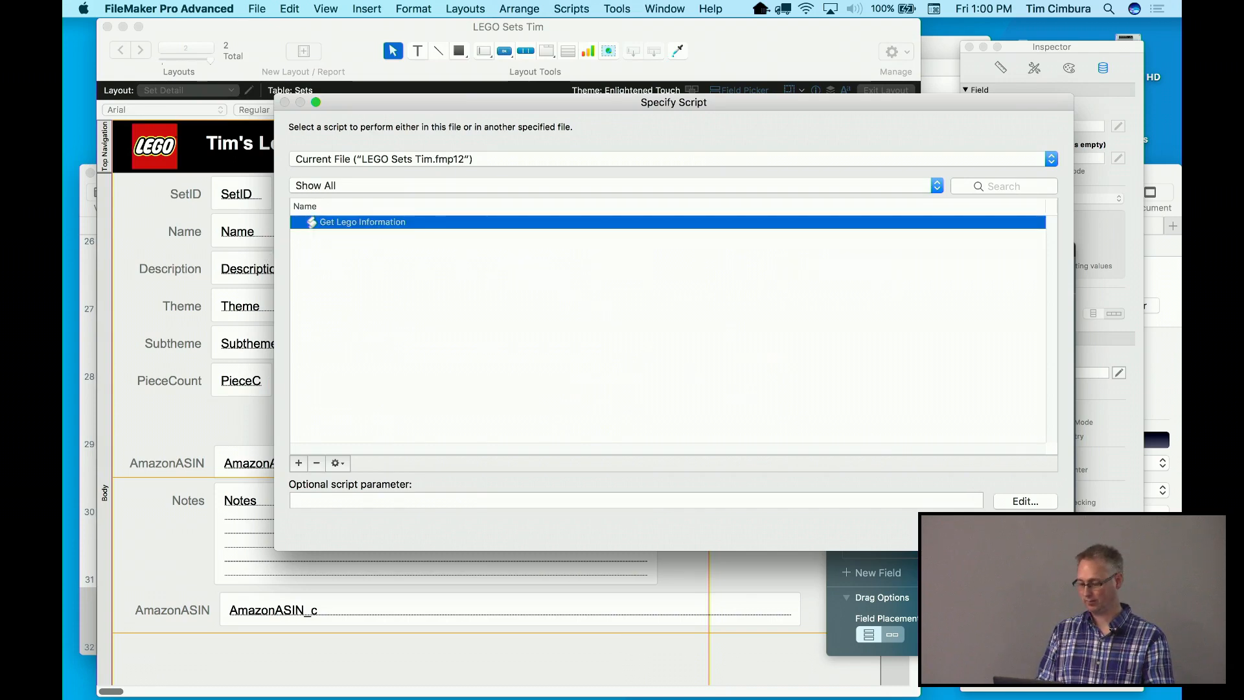
pyautogui.press('Return')
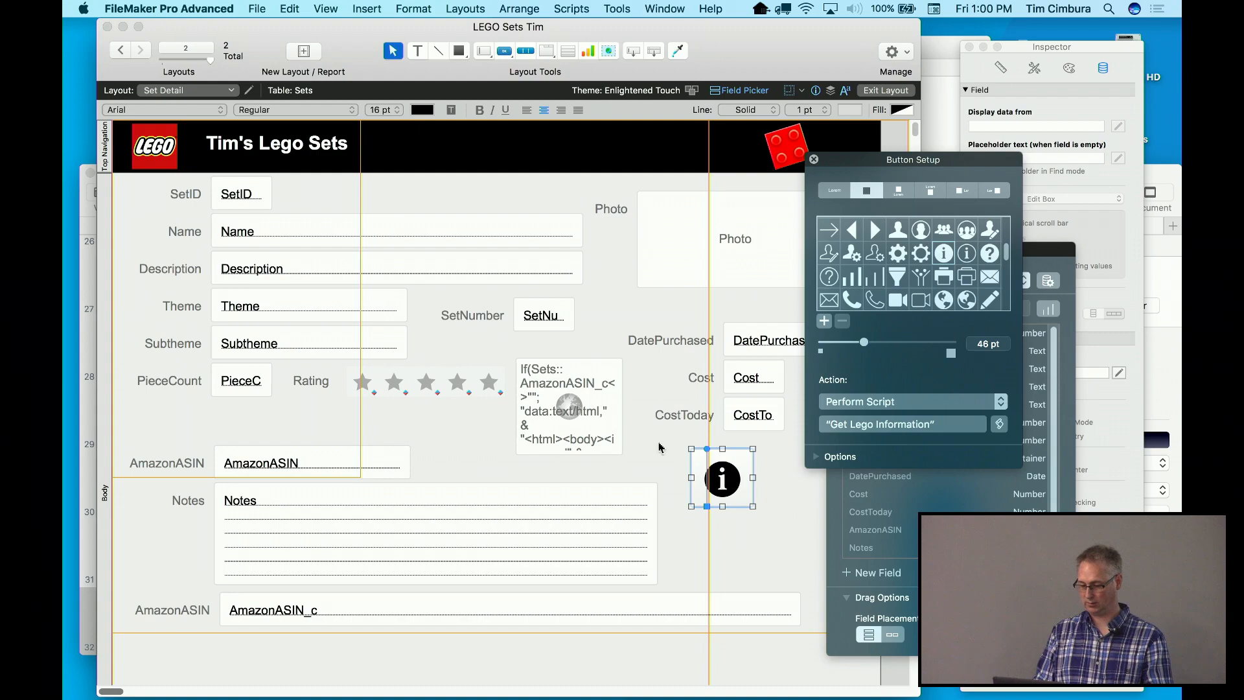
pyautogui.click(317, 8)
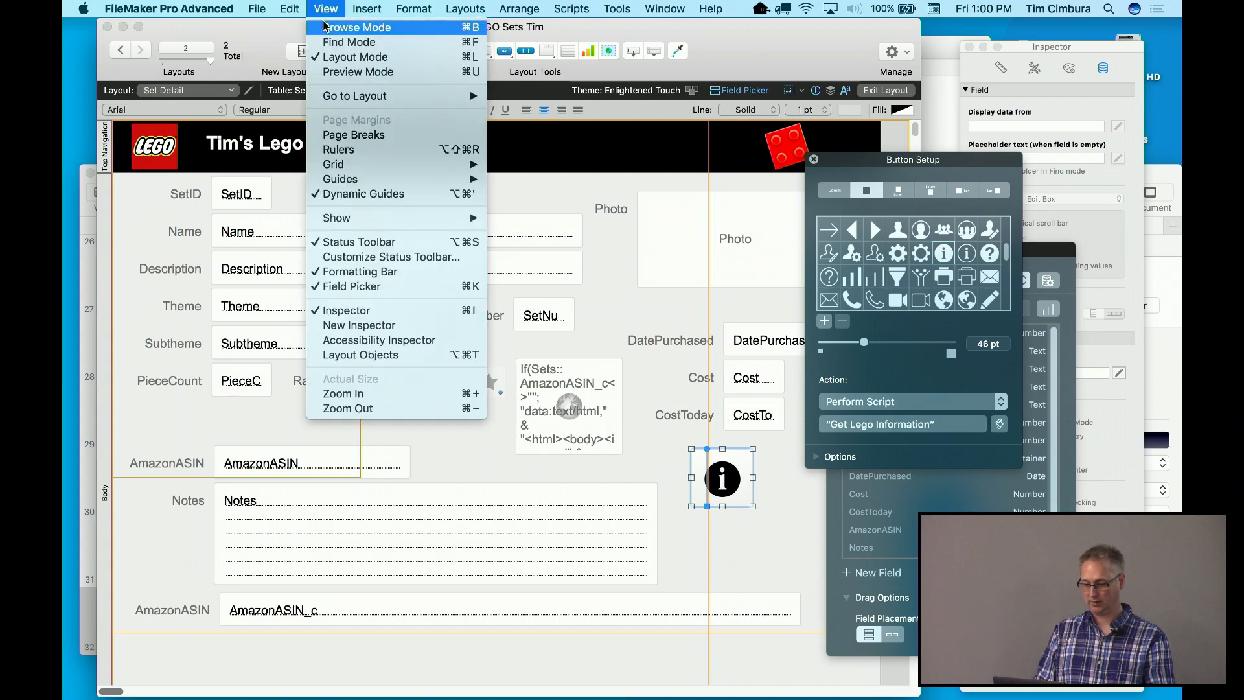
# In Browse mode, delete '60060 ' from record 2's Name, then run the info button
pyautogui.click(343, 24)
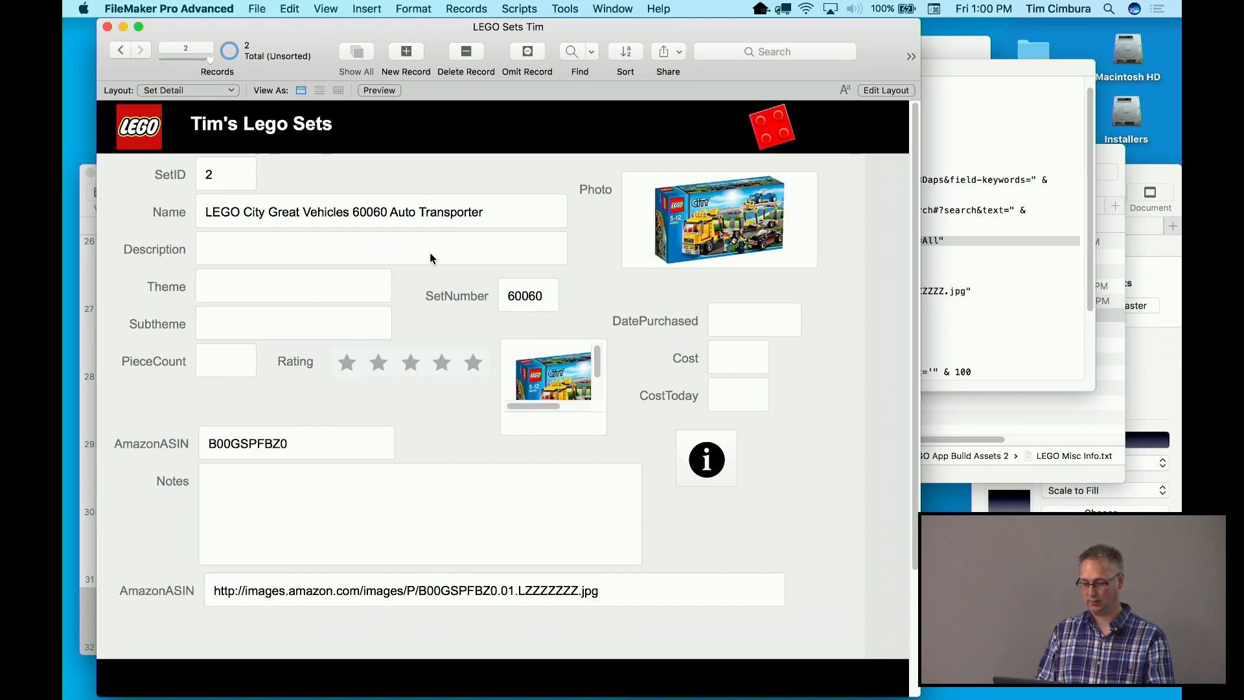
pyautogui.doubleClick(375, 213)
pyautogui.press('BackSpace')
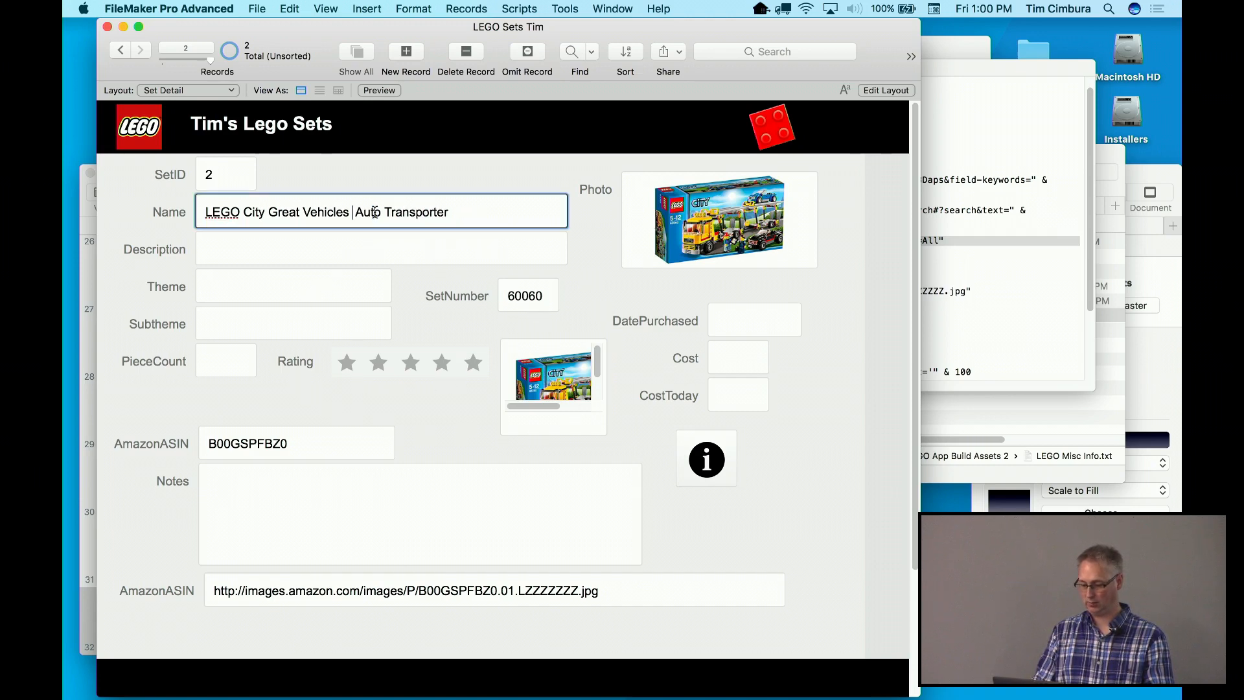
pyautogui.press('BackSpace')
pyautogui.click(396, 170)
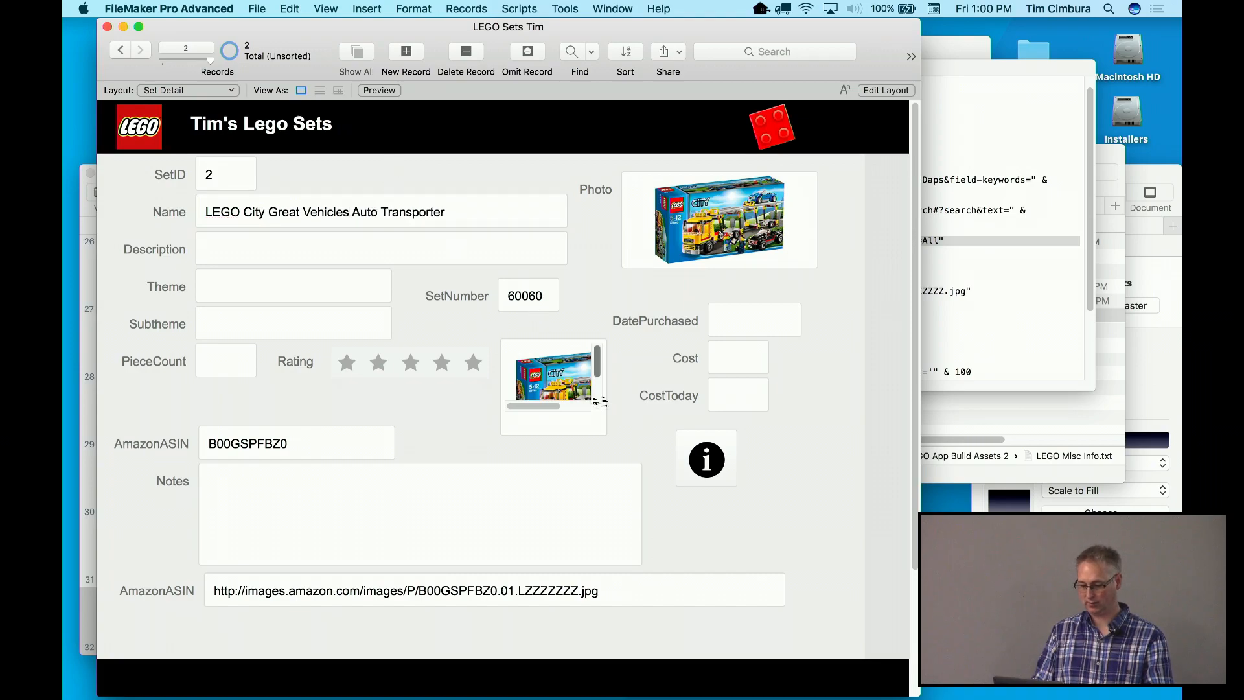
pyautogui.click(706, 461)
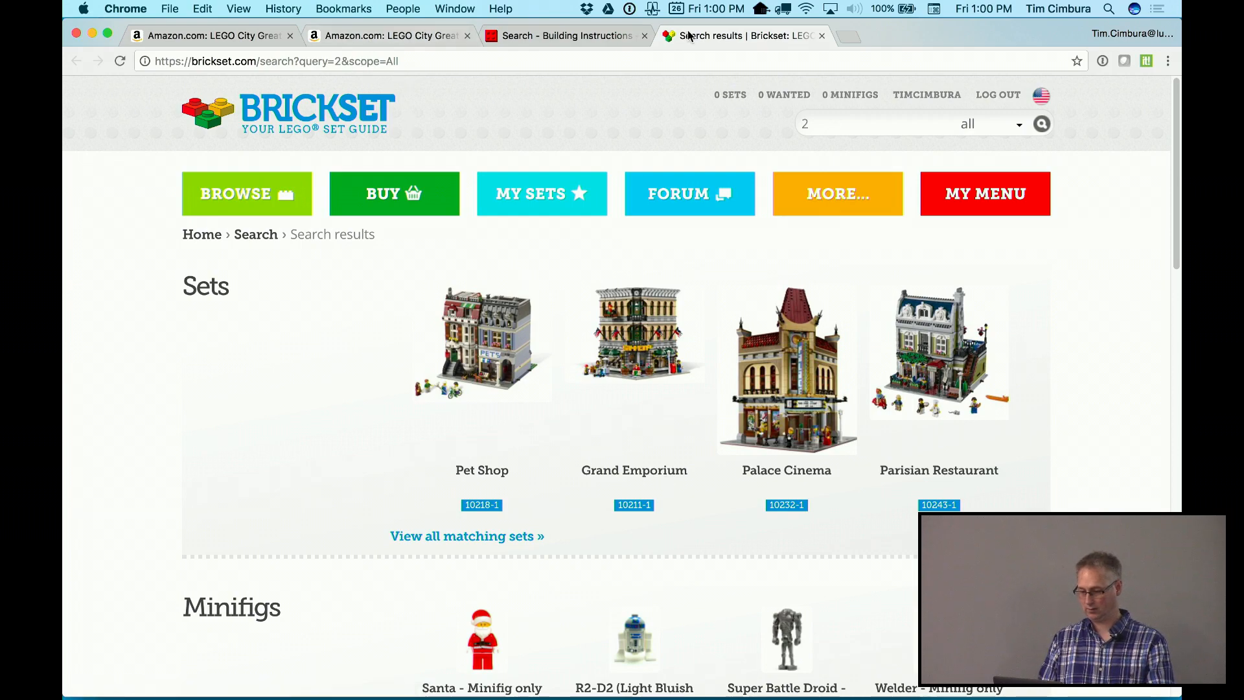
pyautogui.moveTo(905, 37); pyautogui.dragTo(910, 218)
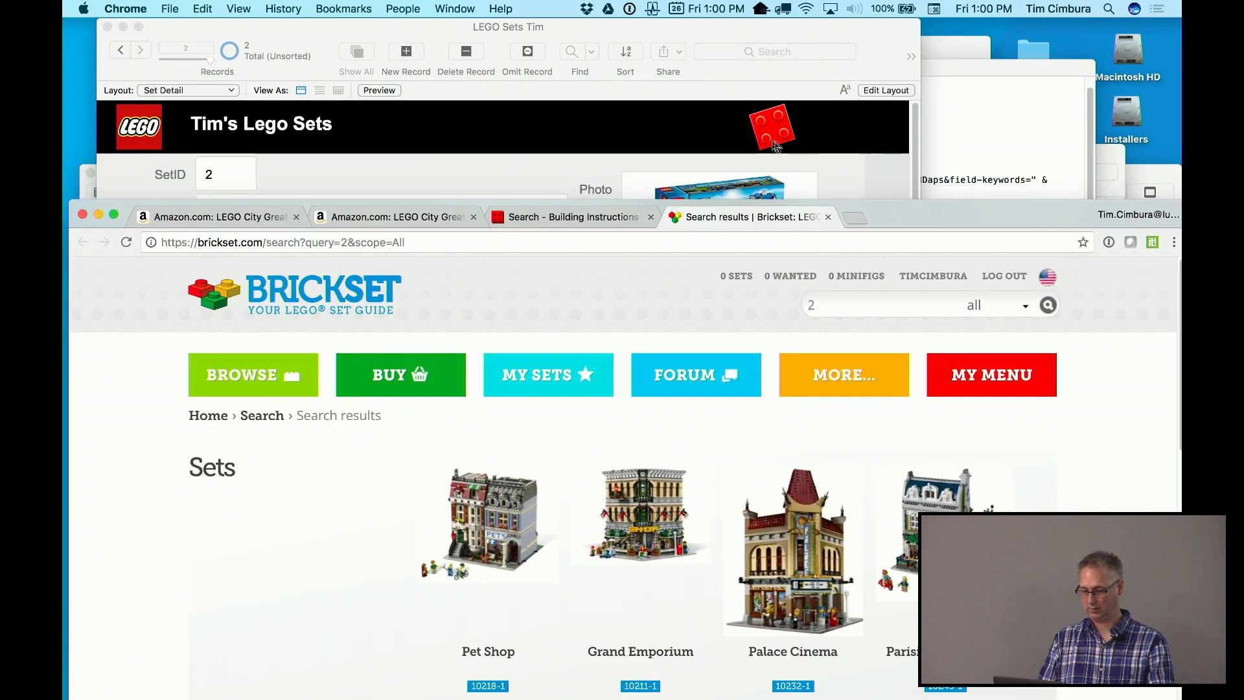
pyautogui.click(481, 139)
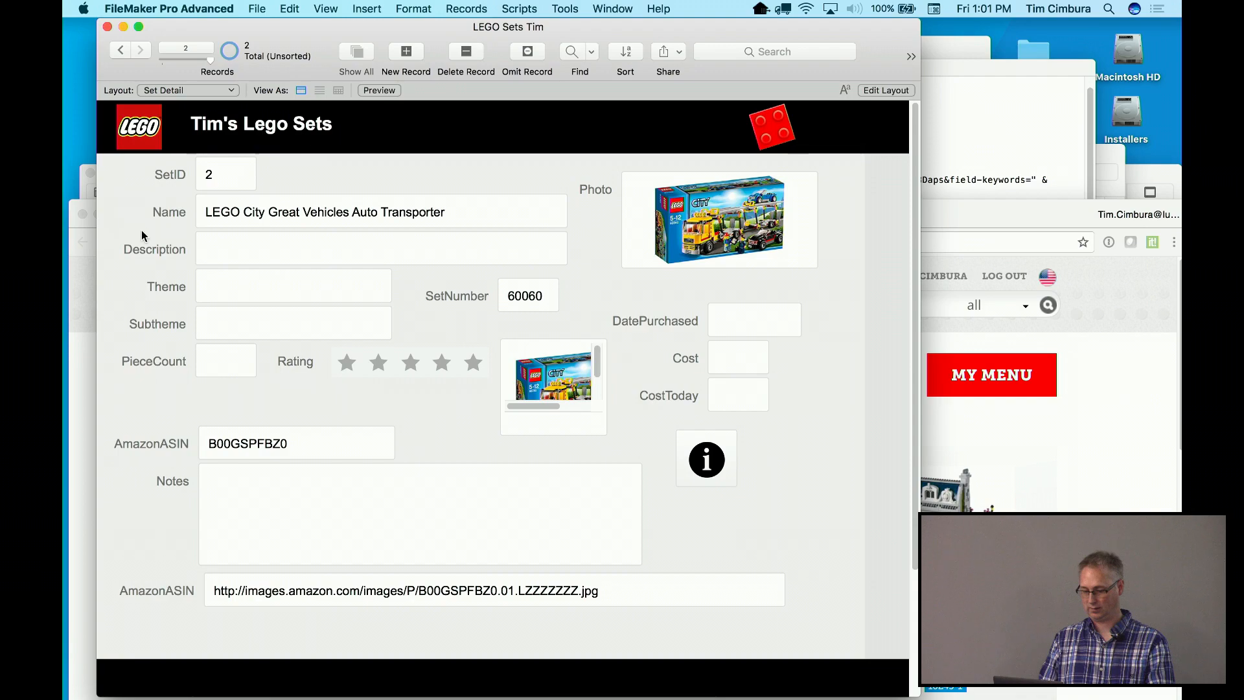
pyautogui.click(76, 280)
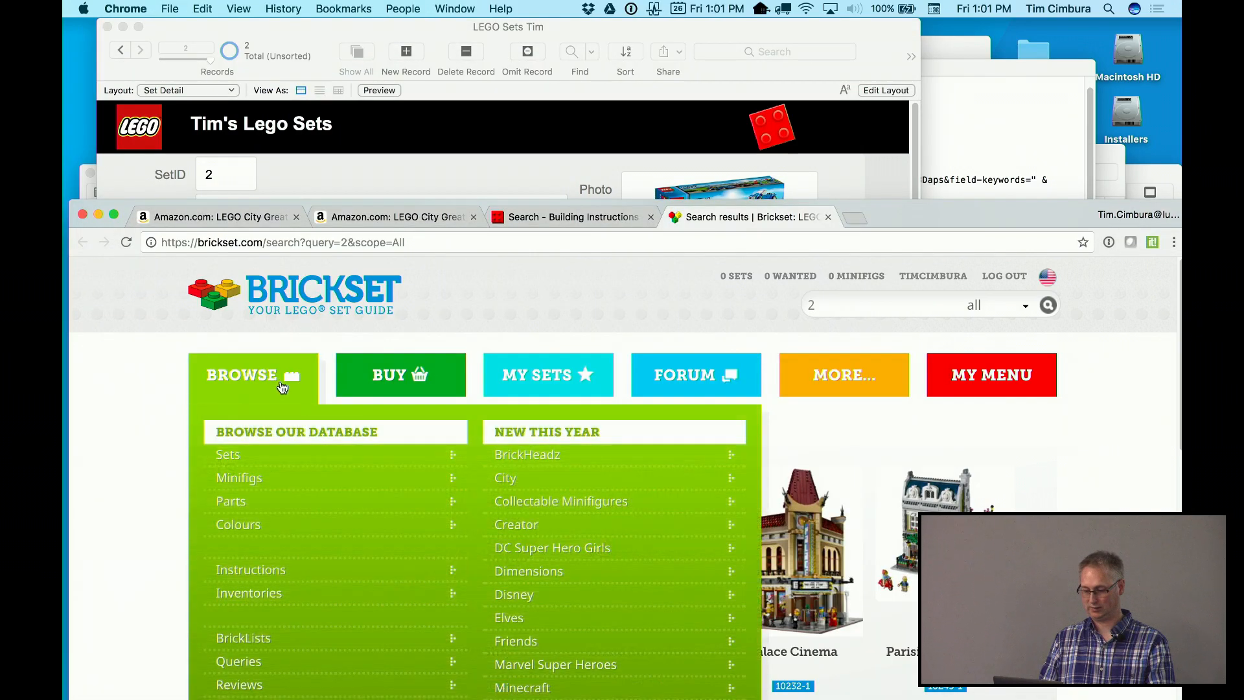
pyautogui.click(544, 220)
pyautogui.scroll(-2, 409, 493)
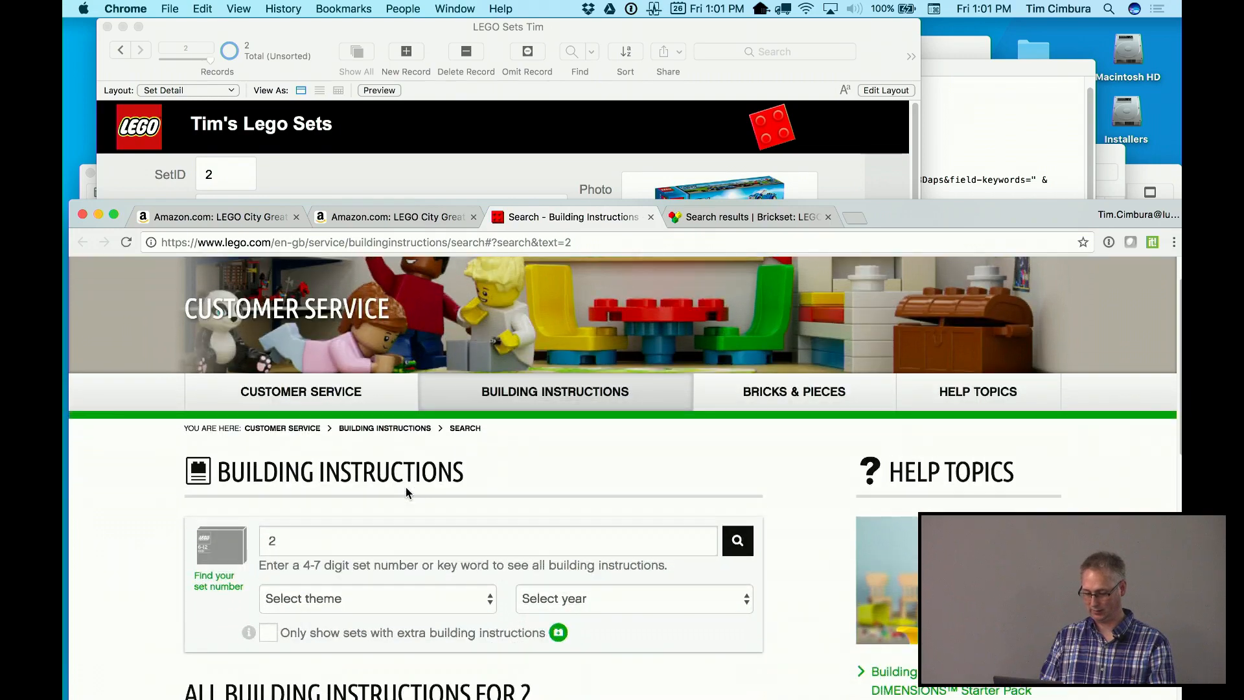
pyautogui.click(391, 173)
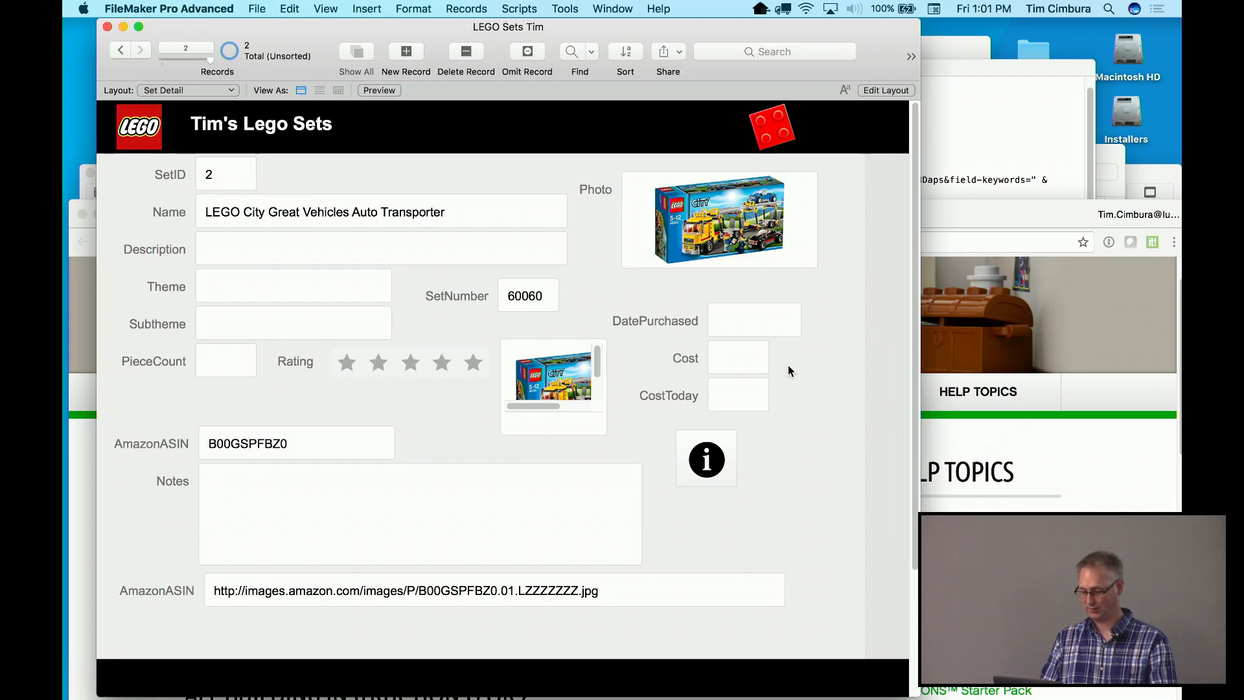
# Reopen the Get Lego Information script and review the Amazon step's URL calculation unchanged
pyautogui.click(531, 8)
pyautogui.click(556, 24)
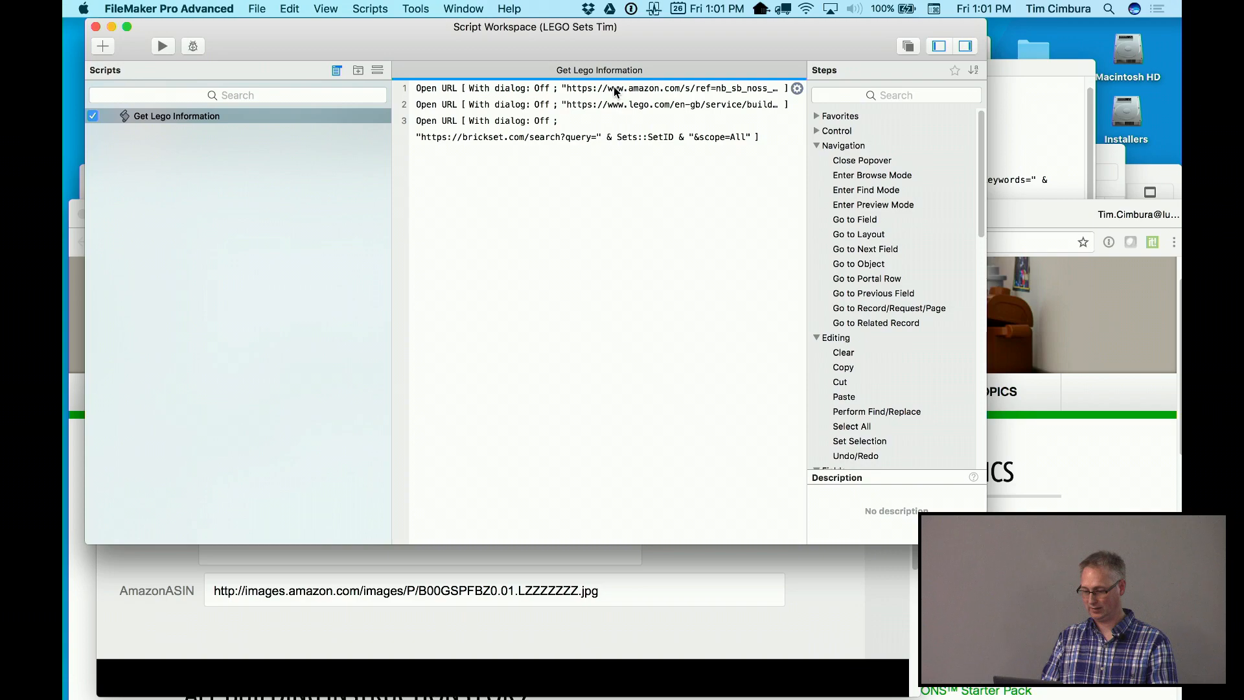
pyautogui.click(615, 91)
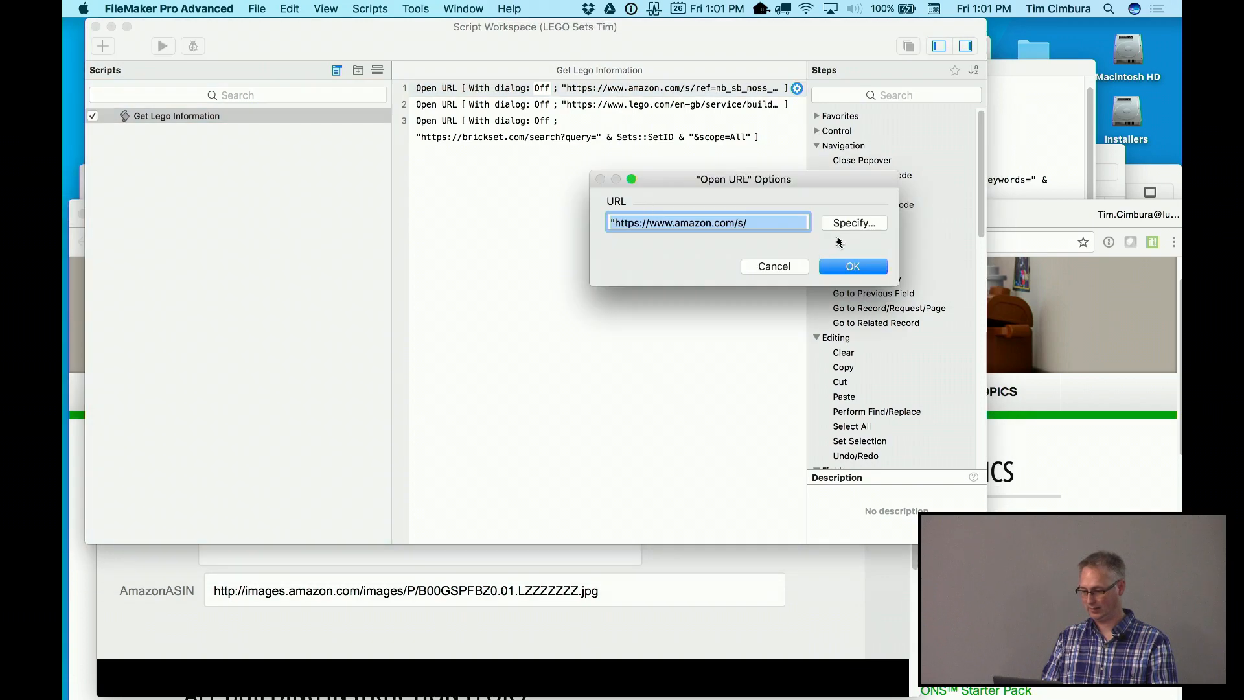
pyautogui.click(850, 227)
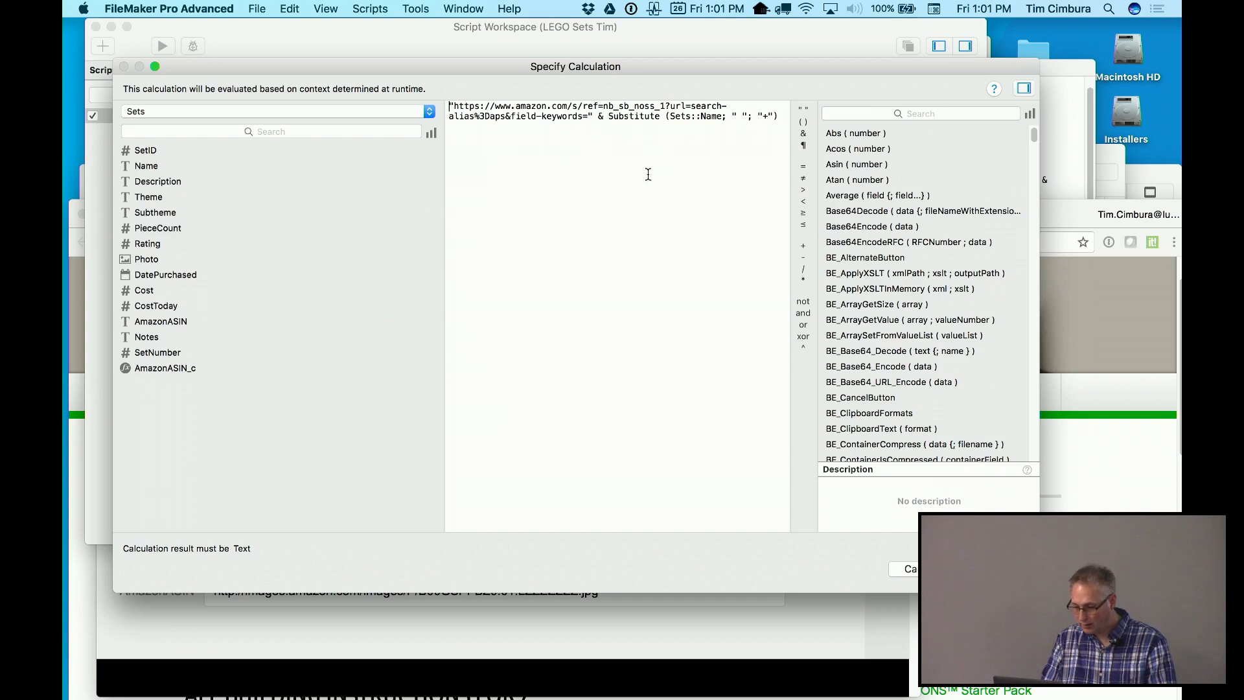
pyautogui.click(907, 568)
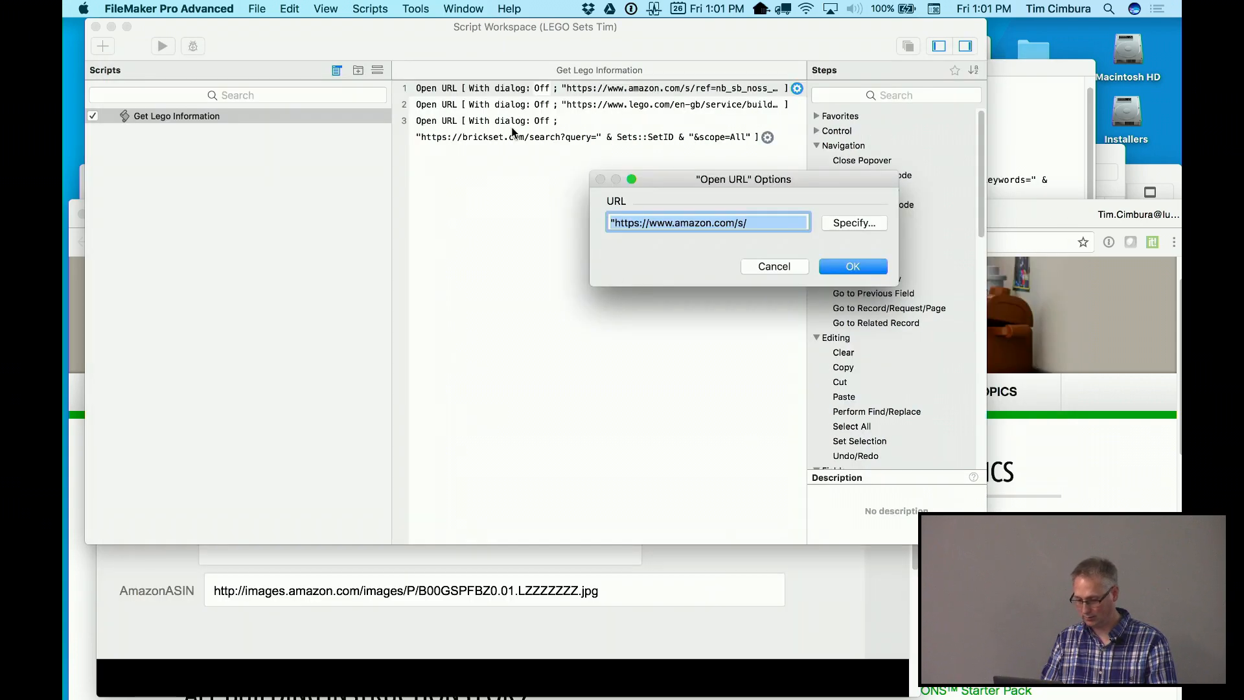
pyautogui.click(748, 266)
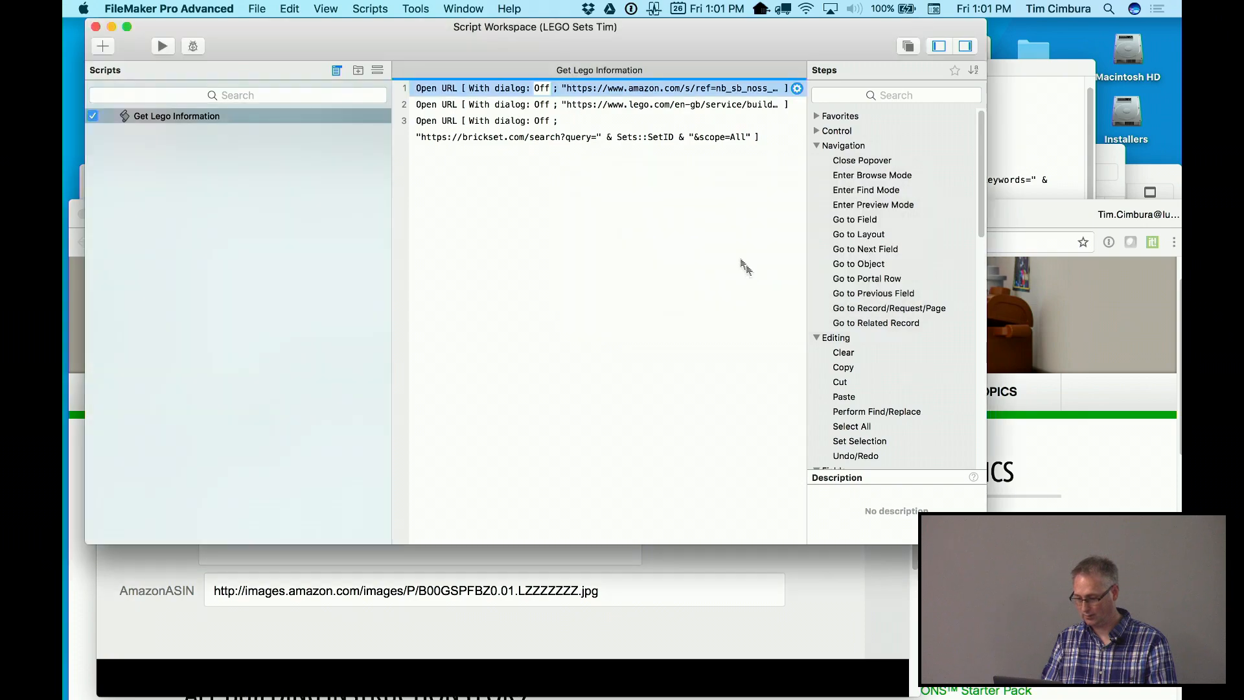
# Change the LEGO search step's URL to use Sets::SetNumber instead of Sets::SetID
pyautogui.doubleClick(652, 111)
pyautogui.click(854, 223)
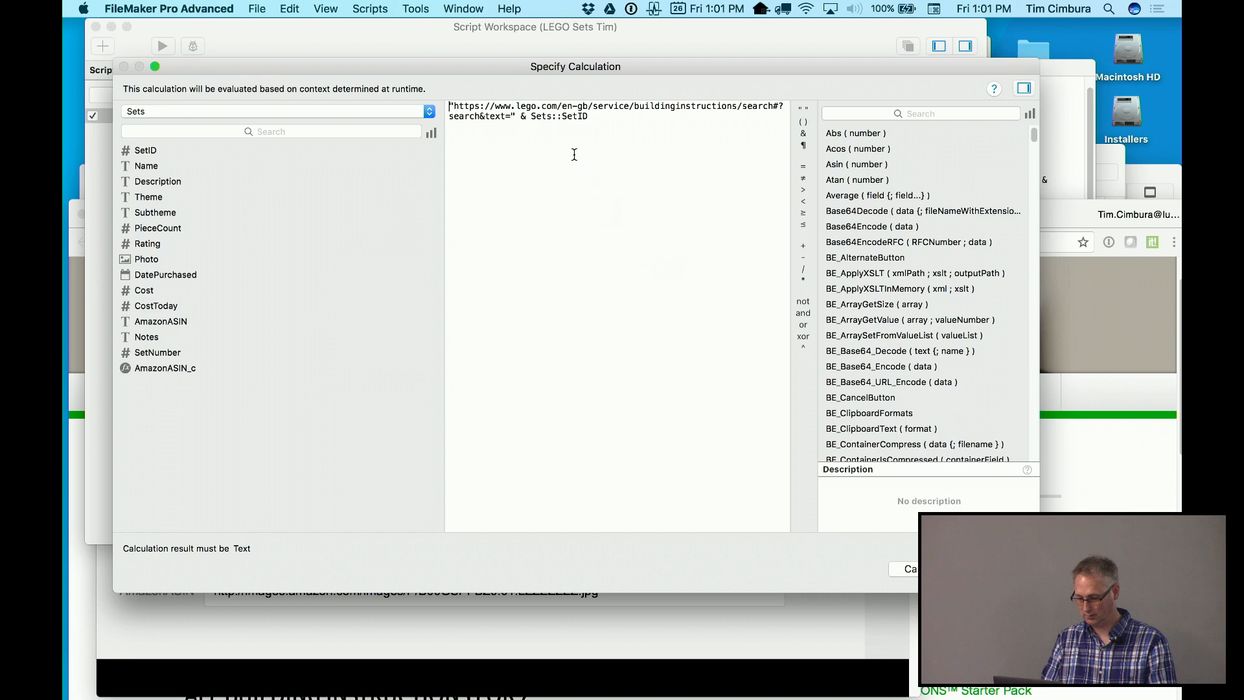
pyautogui.doubleClick(549, 118)
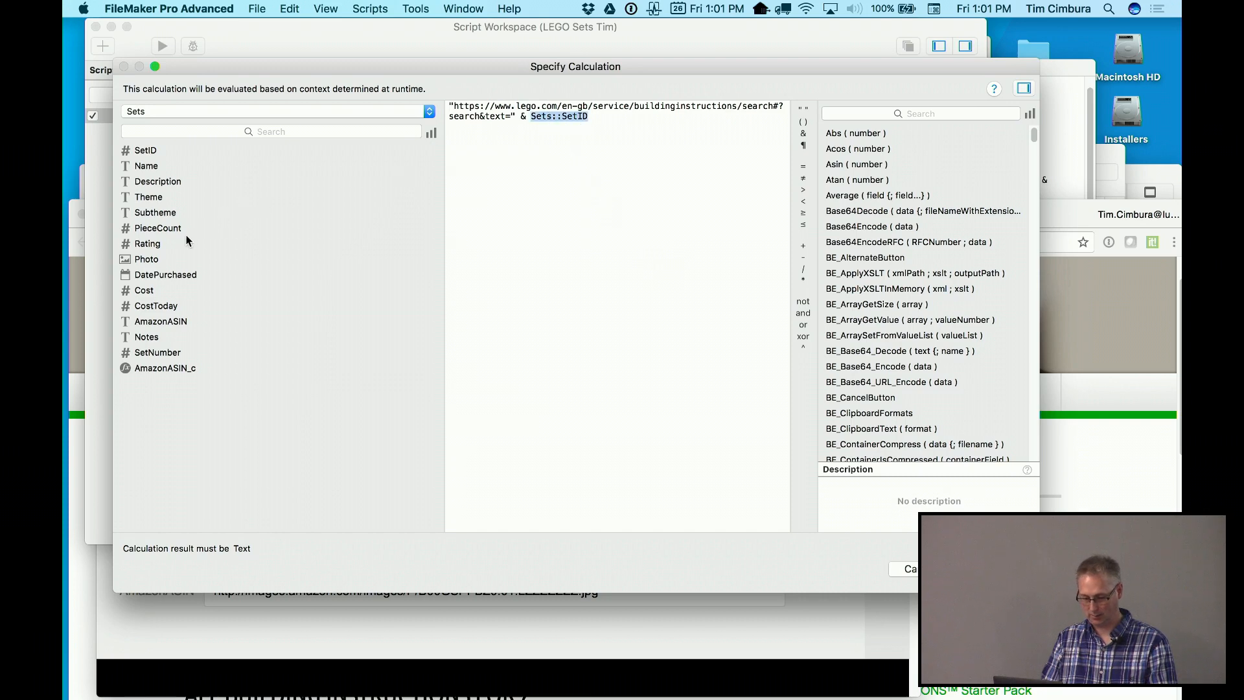
pyautogui.doubleClick(158, 353)
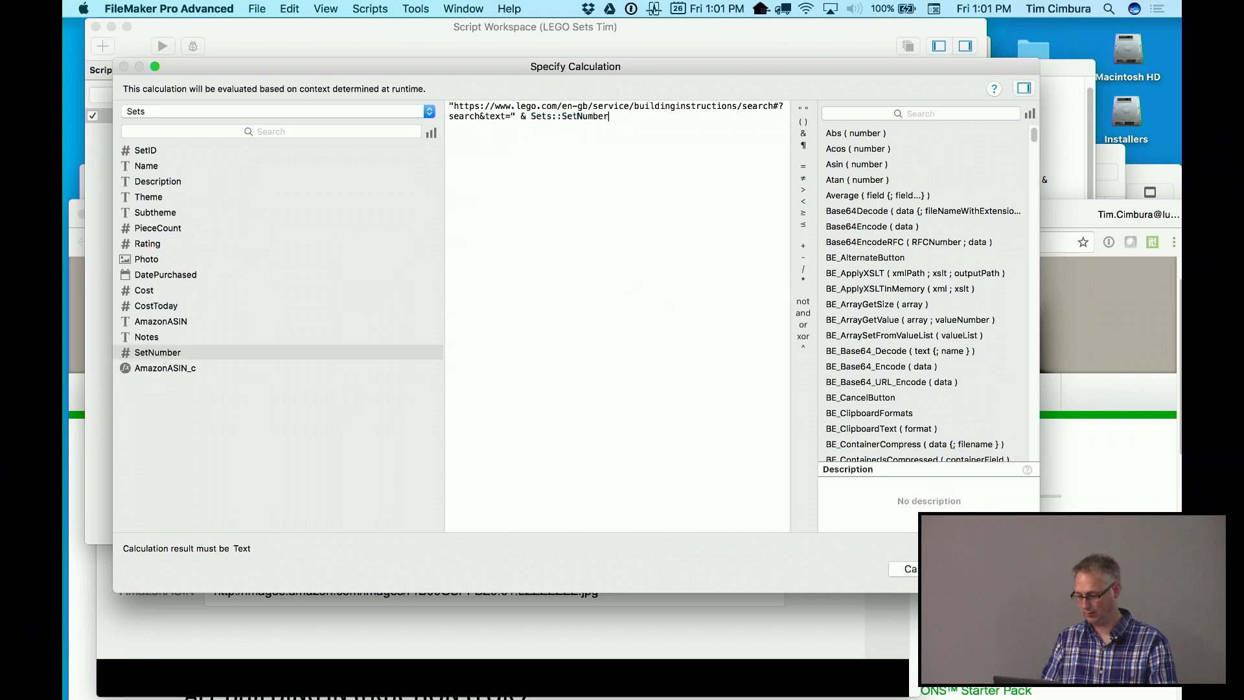
pyautogui.click(956, 568)
pyautogui.click(850, 264)
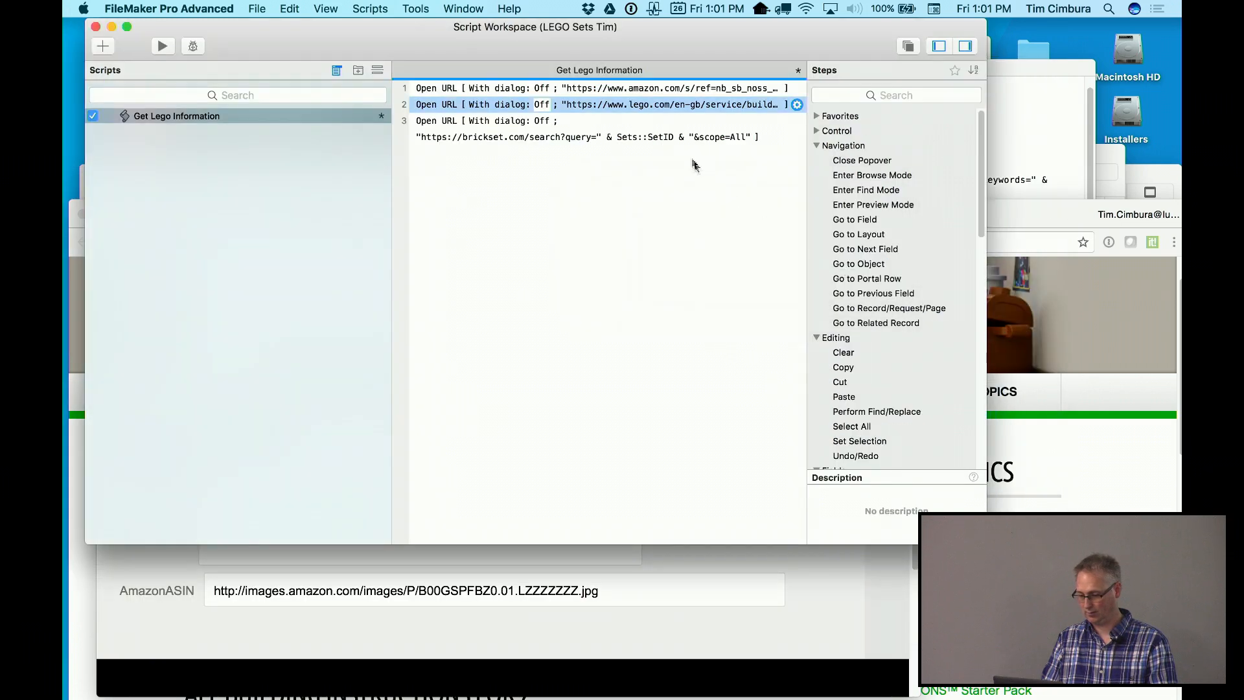
# Switch the Brickset step's URL to Sets::SetNumber, then save and close the script
pyautogui.doubleClick(682, 142)
pyautogui.click(836, 223)
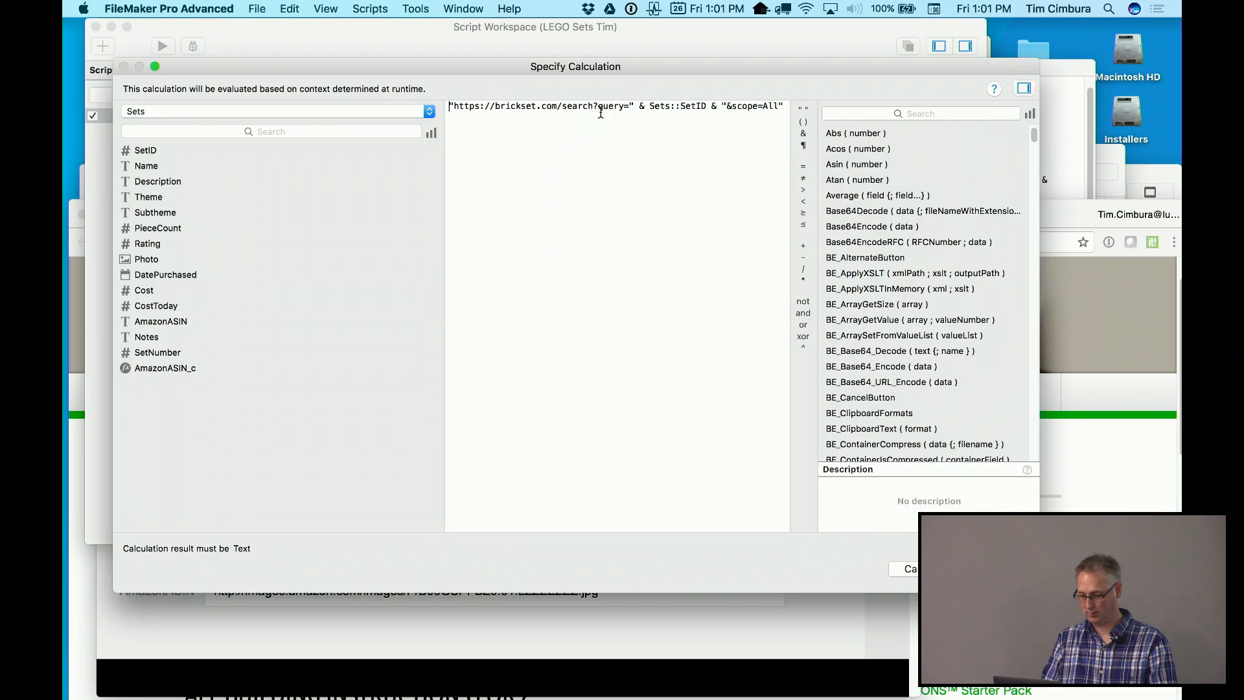
pyautogui.moveTo(650, 107); pyautogui.dragTo(706, 107)
pyautogui.doubleClick(153, 355)
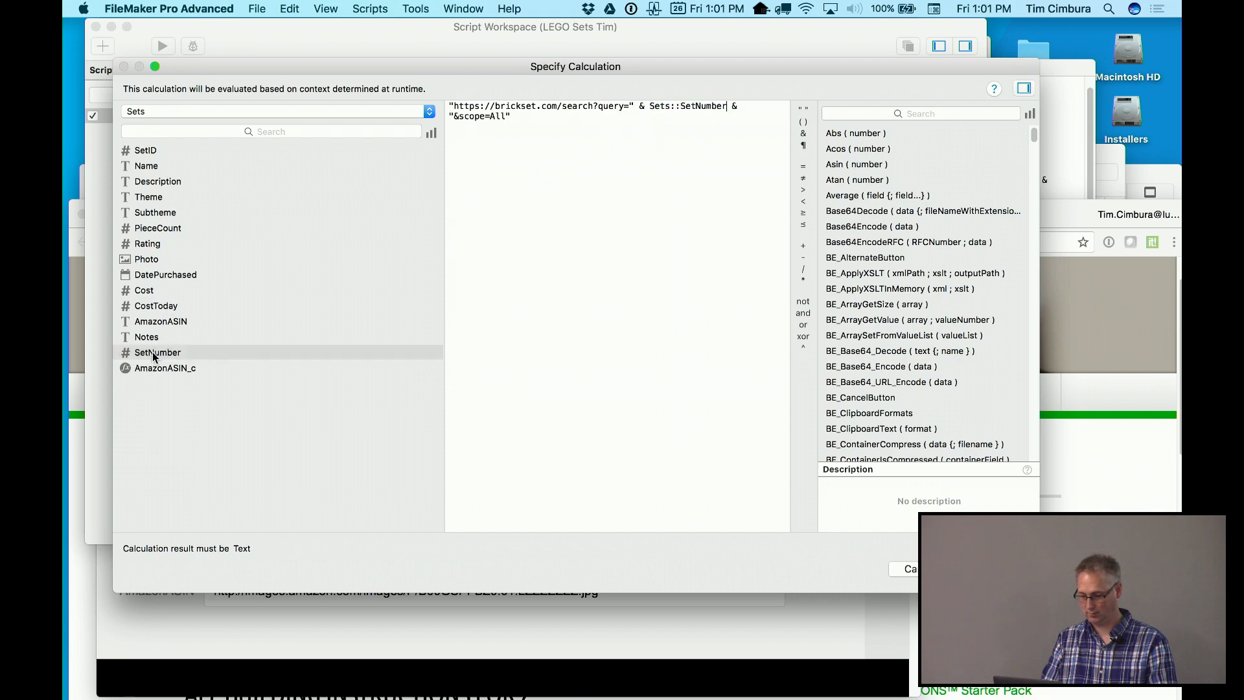
pyautogui.press('Return')
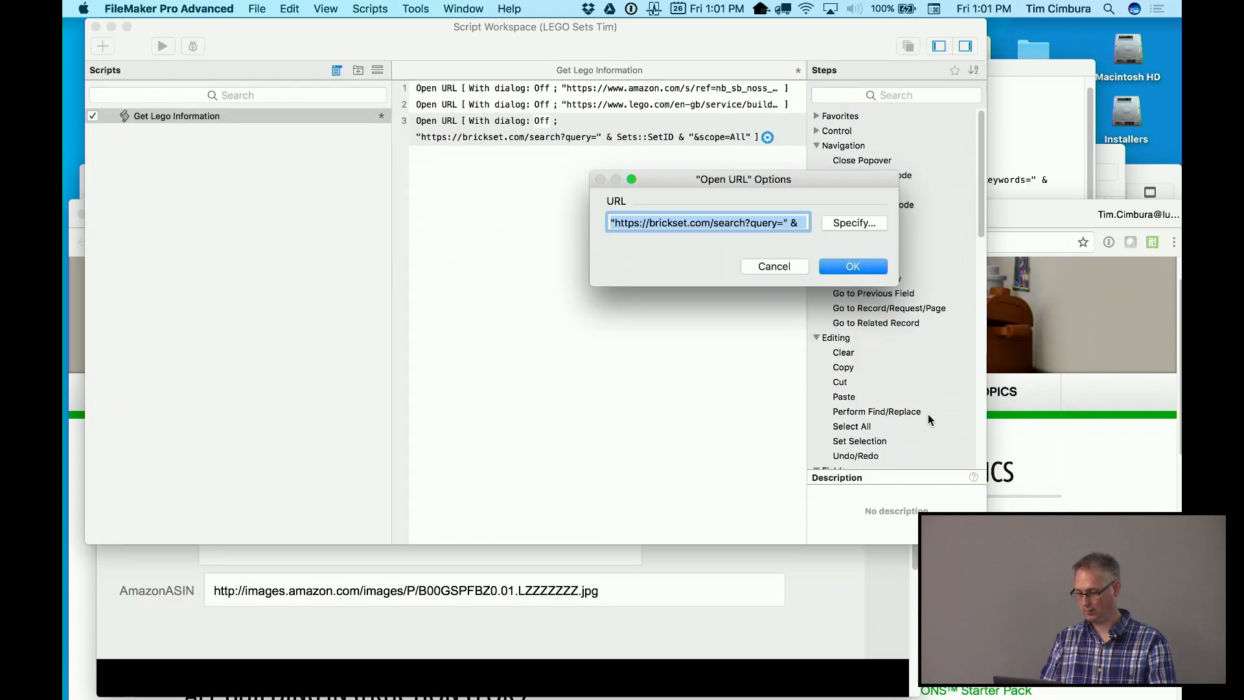
pyautogui.click(853, 267)
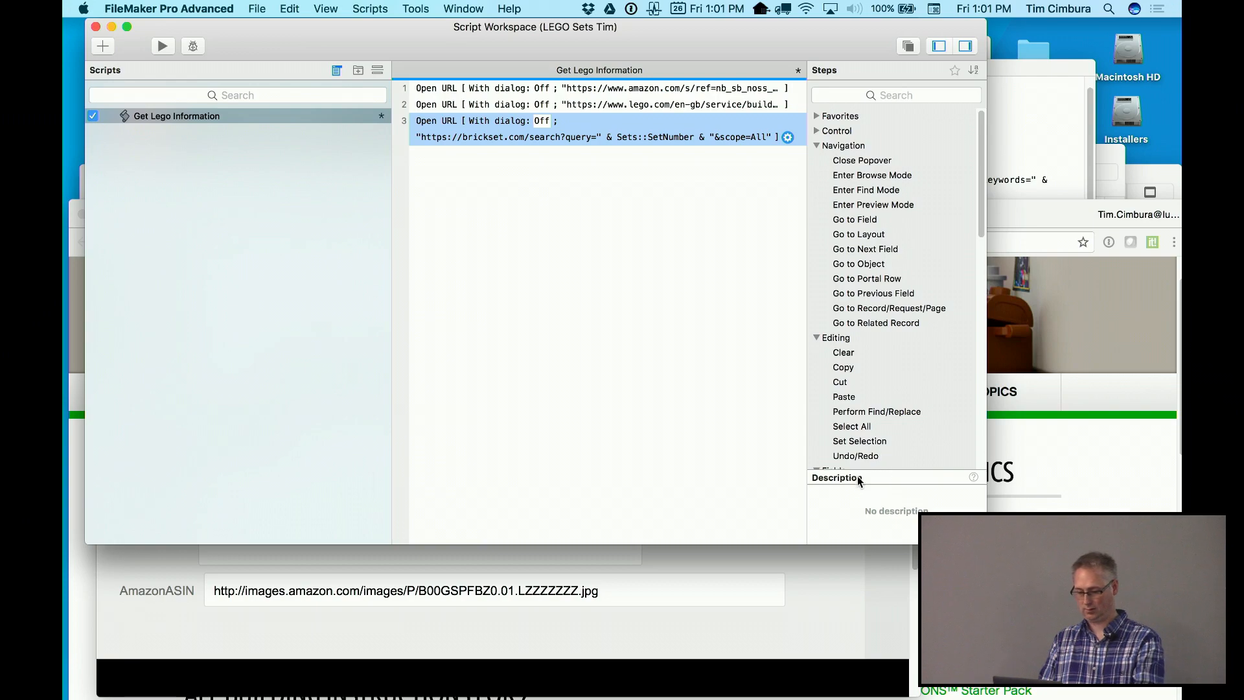
pyautogui.press('super+w')
pyautogui.click(749, 254)
pyautogui.press('super+w')
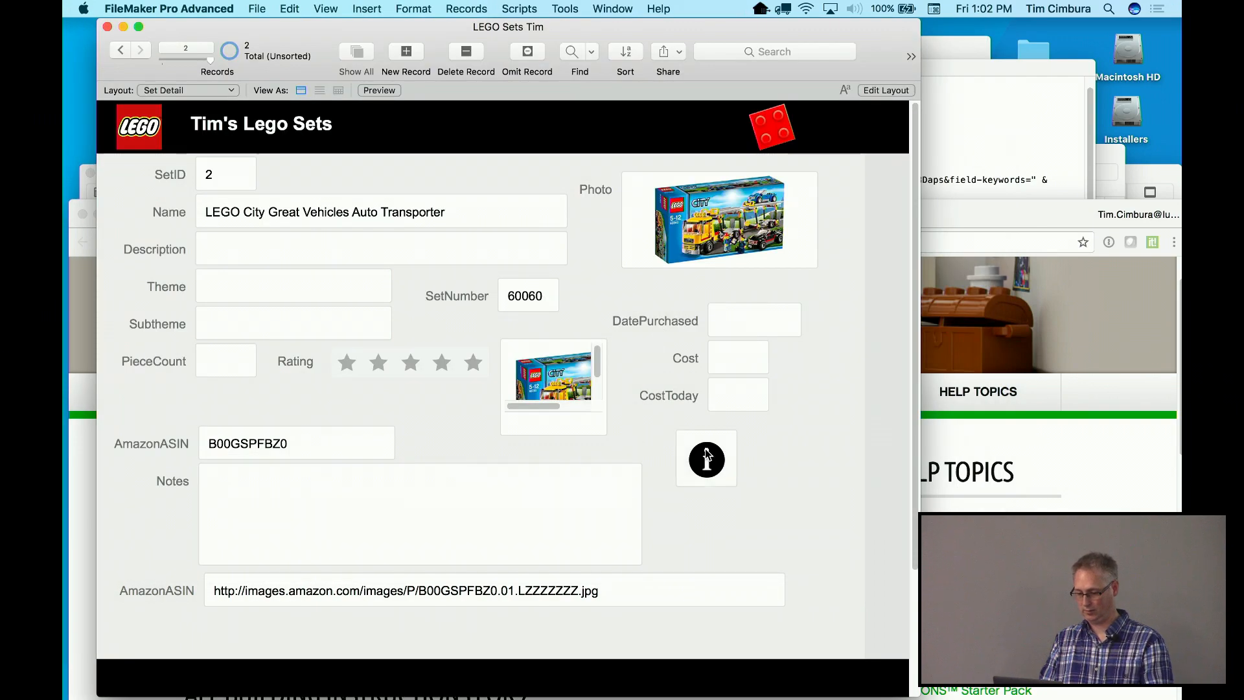
# Run the info button's lookup and close the Brickset results tab in Chrome
pyautogui.click(705, 450)
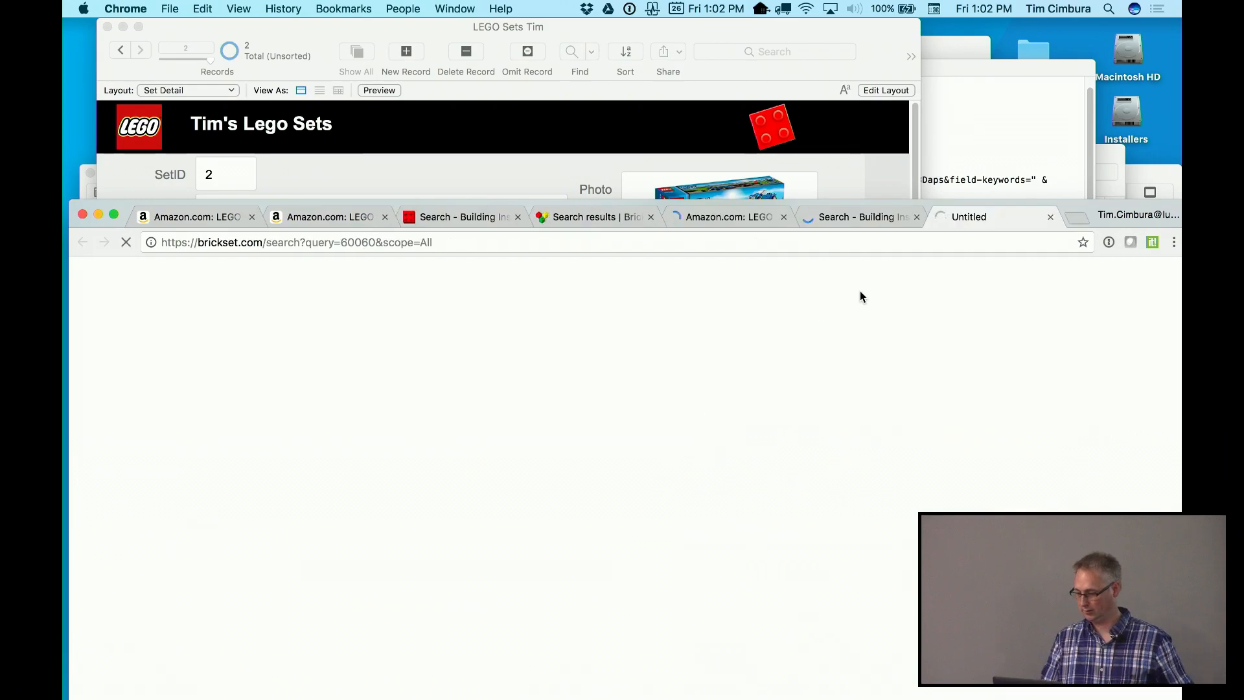
pyautogui.moveTo(1068, 211); pyautogui.dragTo(1067, 31)
pyautogui.scroll(-10, 611, 498)
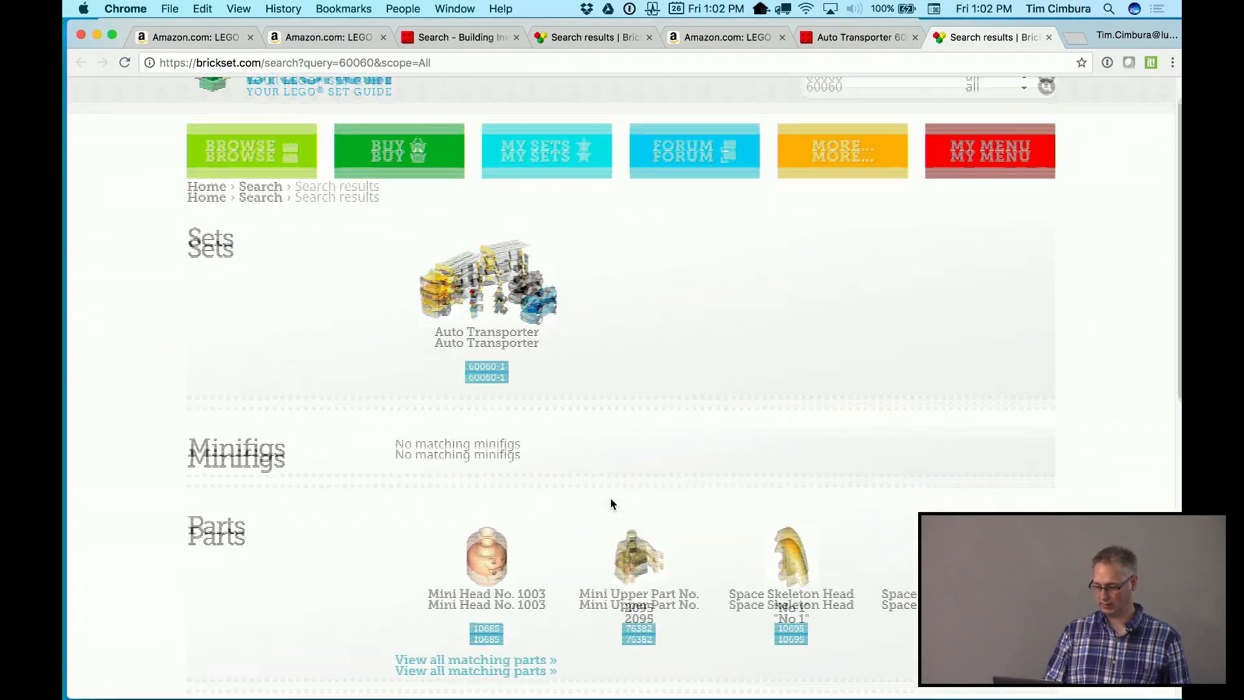
pyautogui.scroll(10, 611, 497)
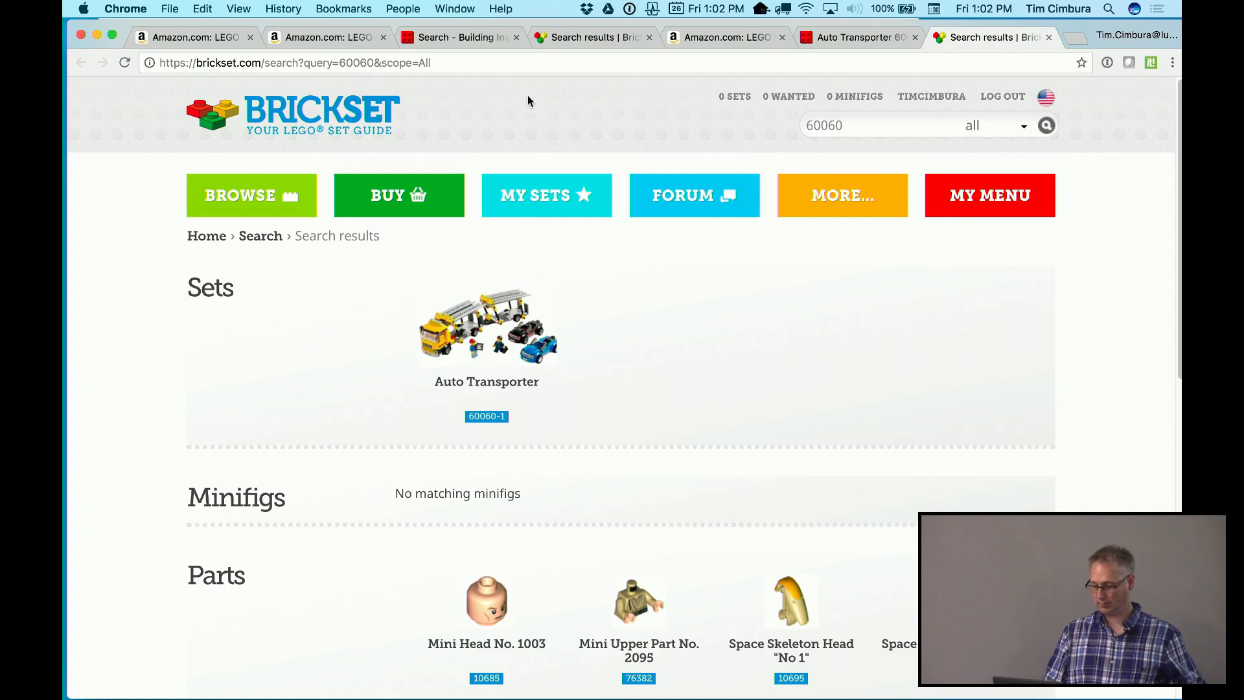
pyautogui.press('super+w')
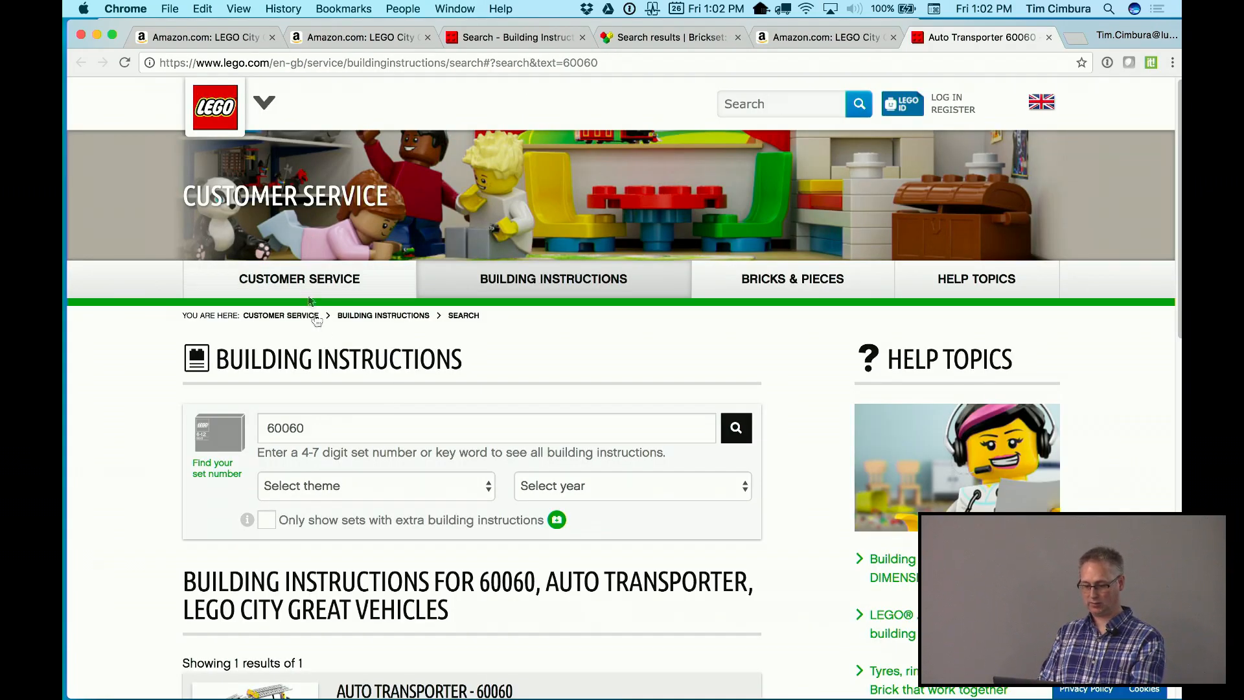
# Download the Auto Transporter 60060 instructions PDF and close the LEGO tab
pyautogui.scroll(-10, 387, 520)
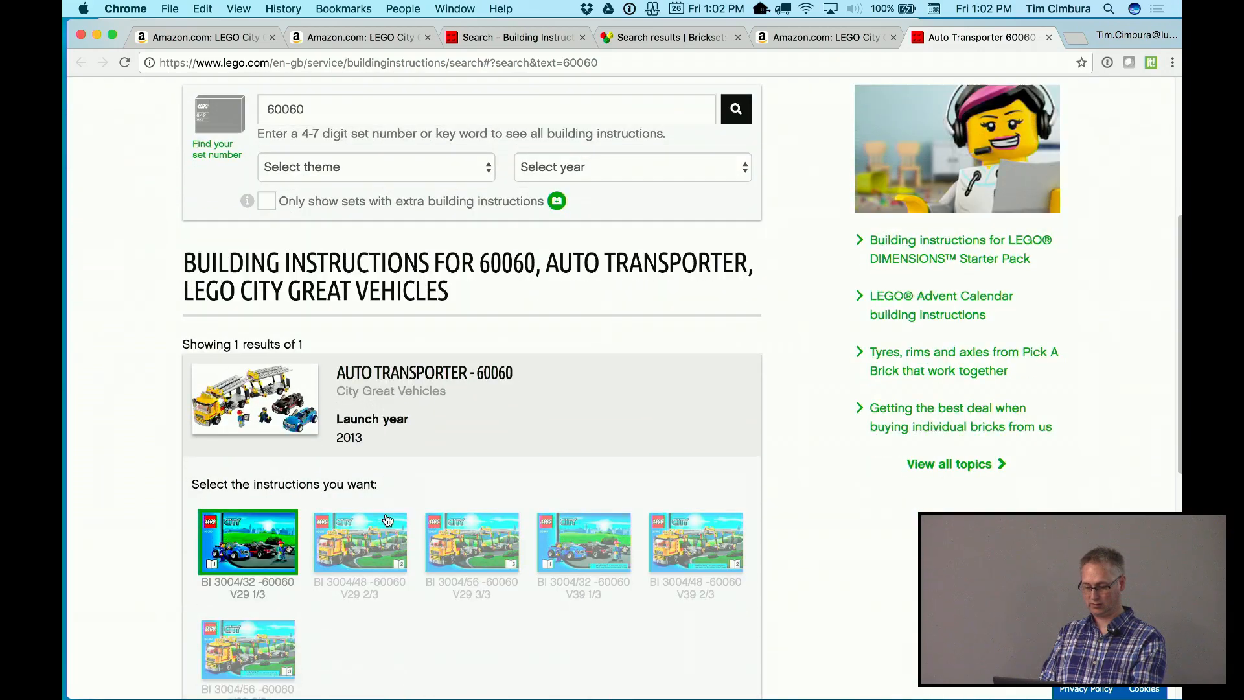
pyautogui.scroll(-2, 346, 515)
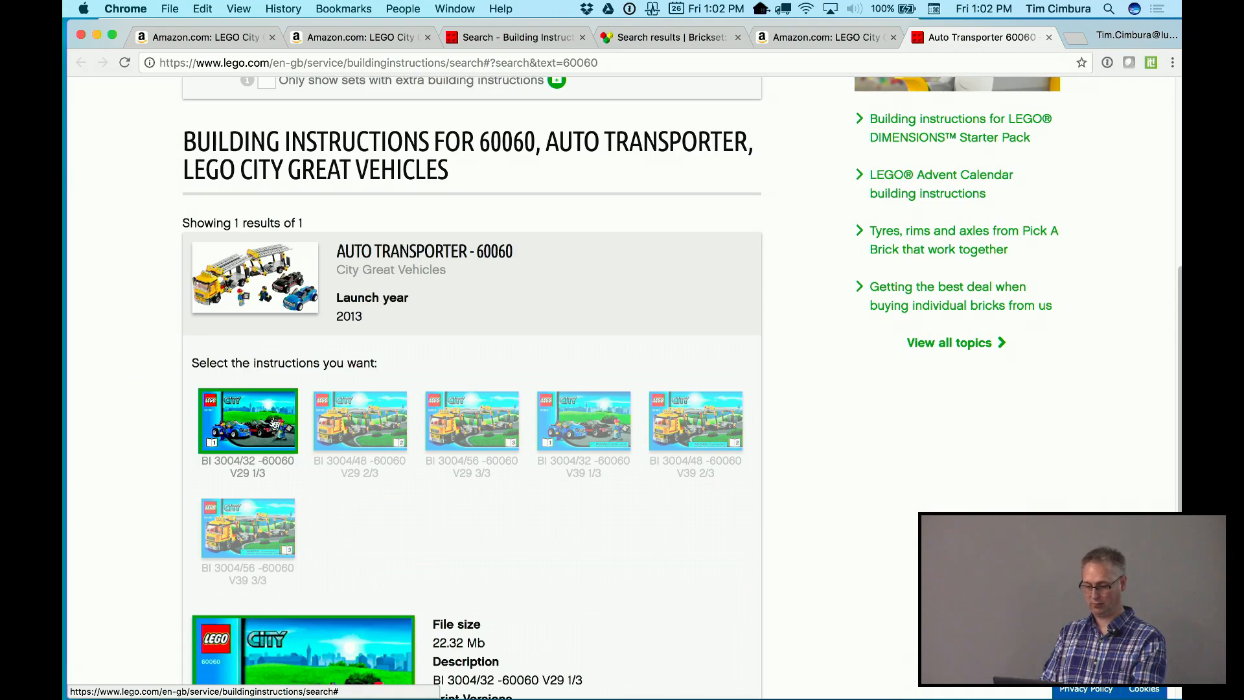
pyautogui.scroll(-10, 302, 451)
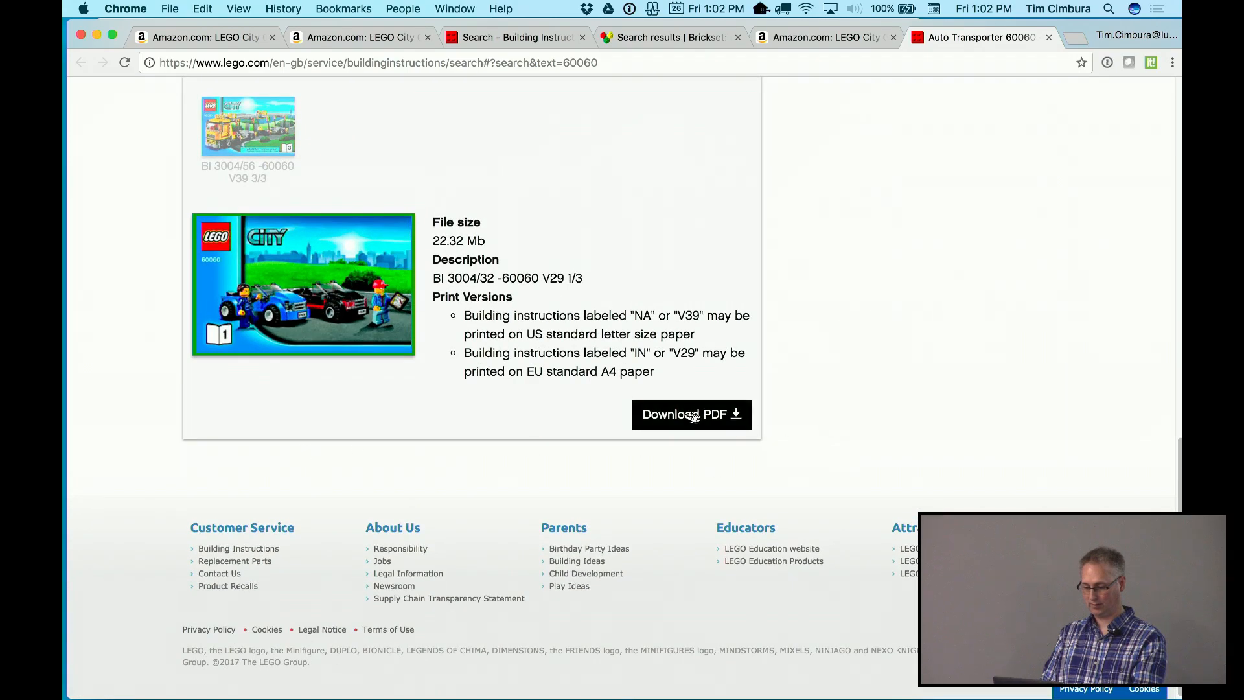
pyautogui.click(685, 415)
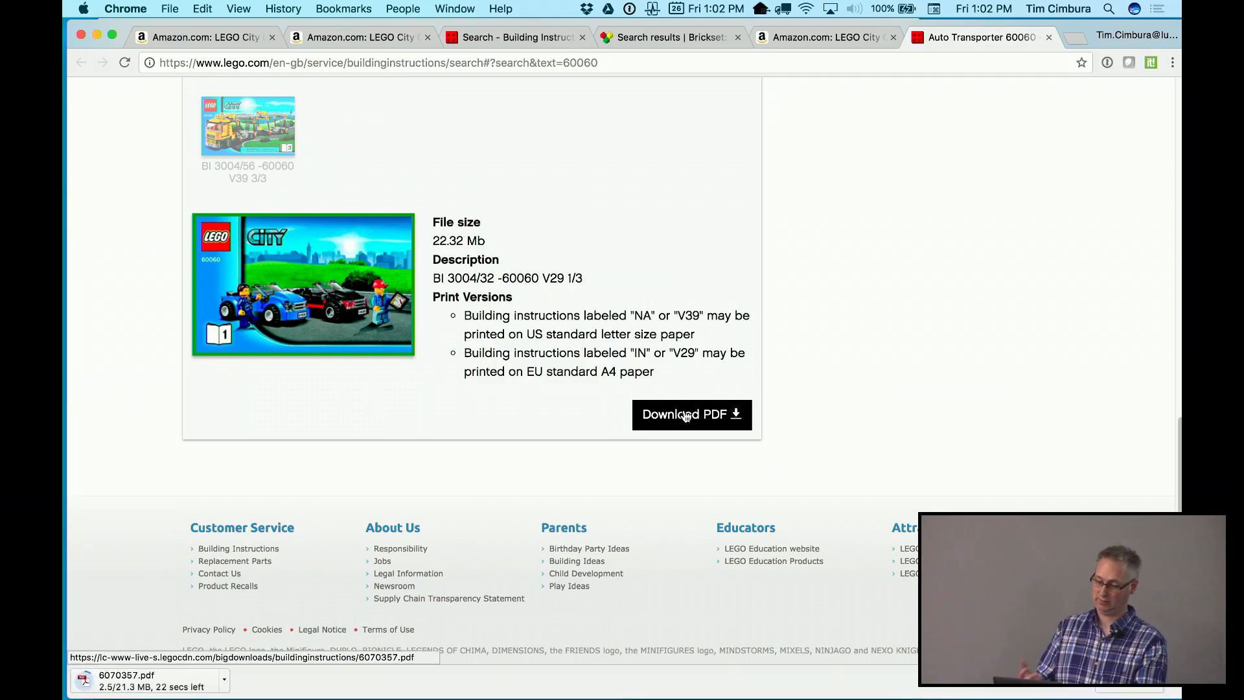
pyautogui.press('super+w')
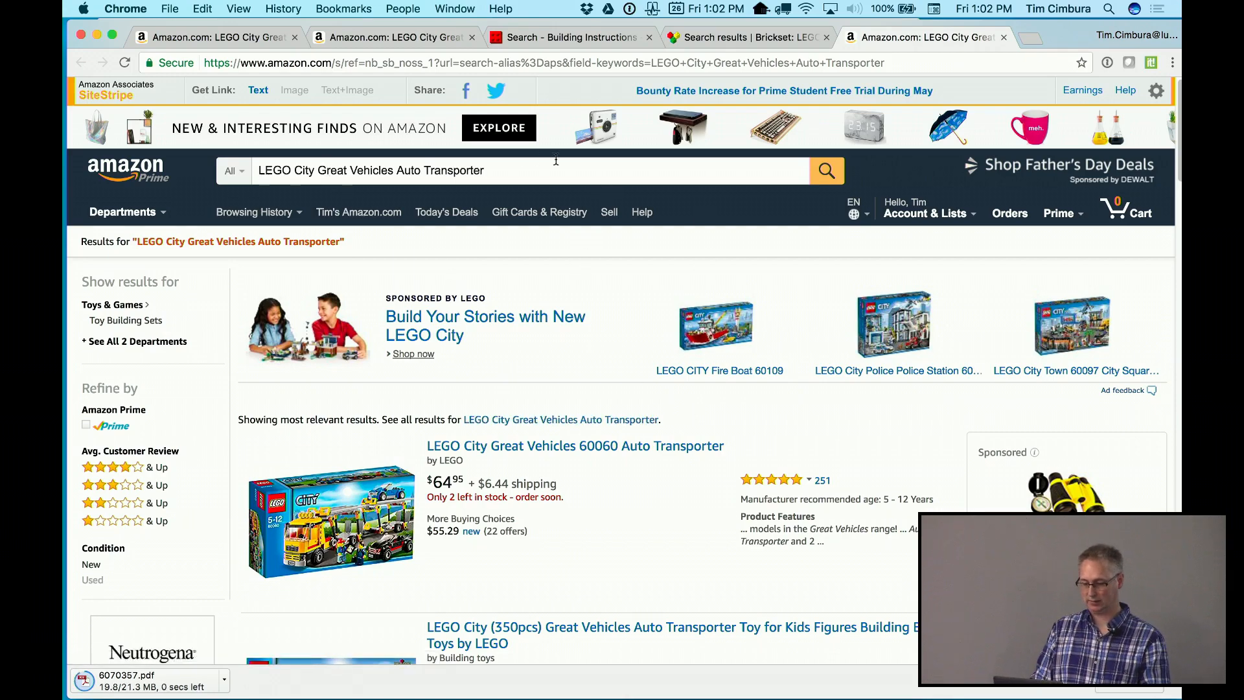
# Read the $64.95 Amazon price, close the Chrome tabs and window, and return to the record
pyautogui.scroll(-2, 438, 516)
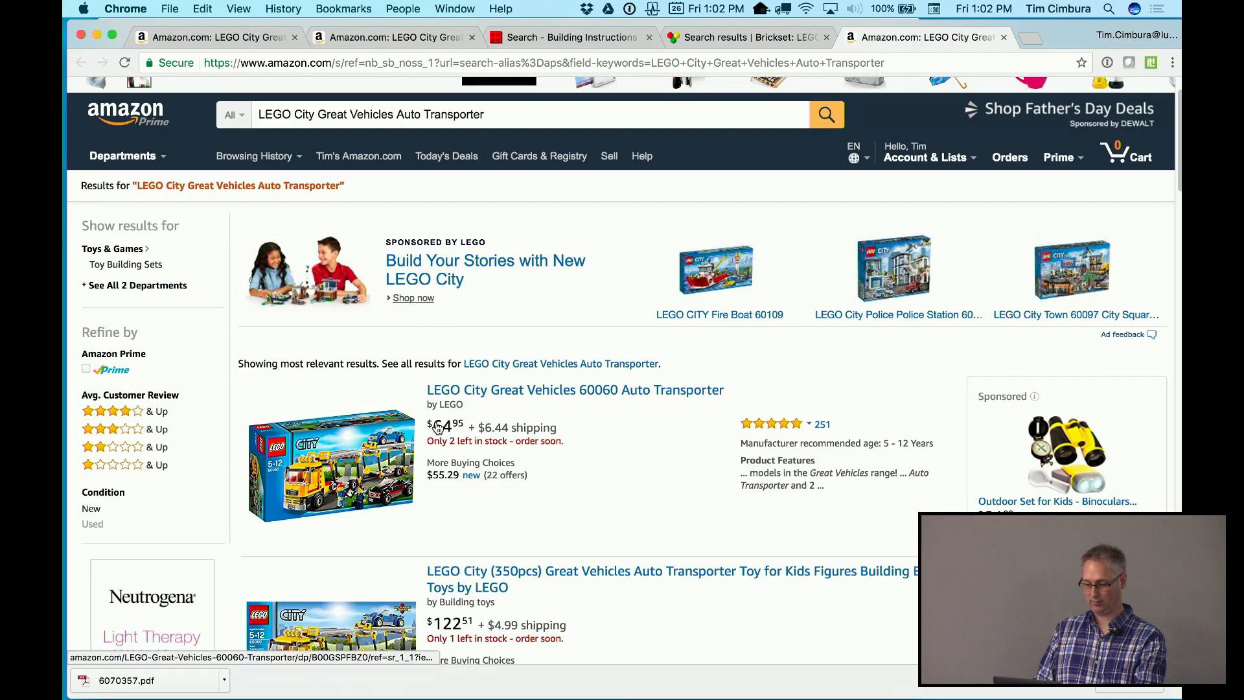
pyautogui.press('super+w')
pyautogui.press('super+w')
pyautogui.press('super+w')
pyautogui.press('super+w')
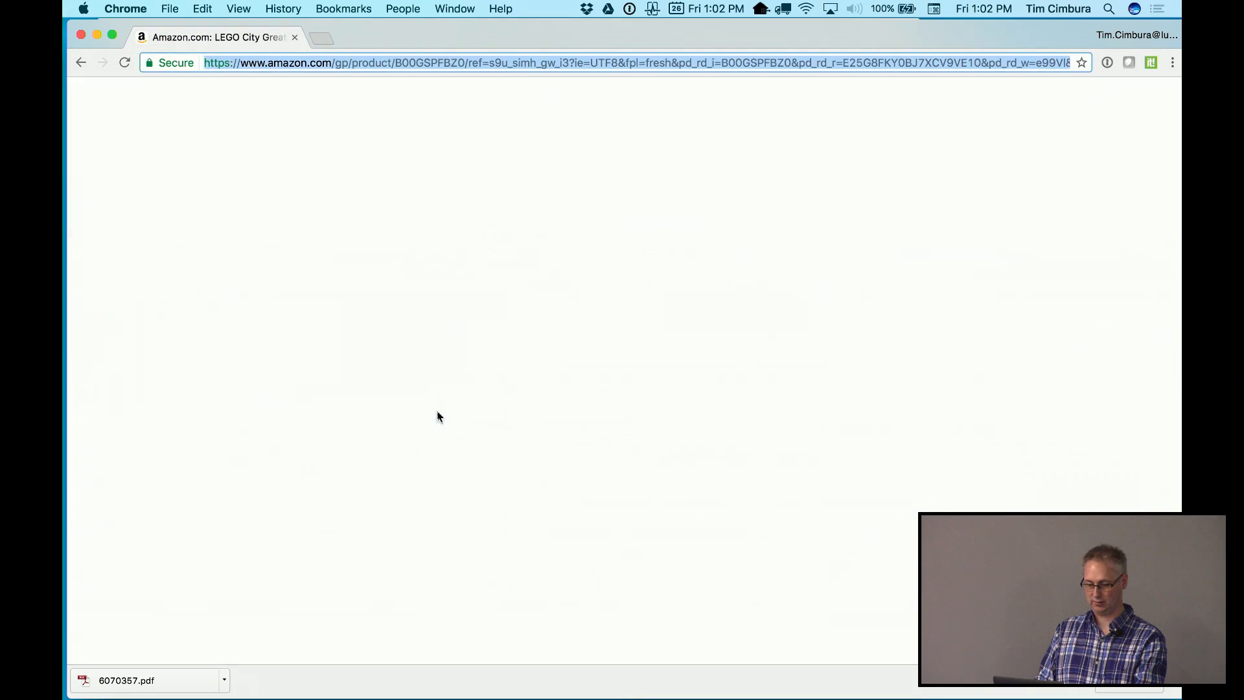
pyautogui.press('super+w')
pyautogui.click(448, 407)
# Enter CostToday 64.95 and Cost 29.99, then switch Set Detail into Layout mode
pyautogui.click(722, 393)
pyautogui.write('64.95')
pyautogui.click(721, 358)
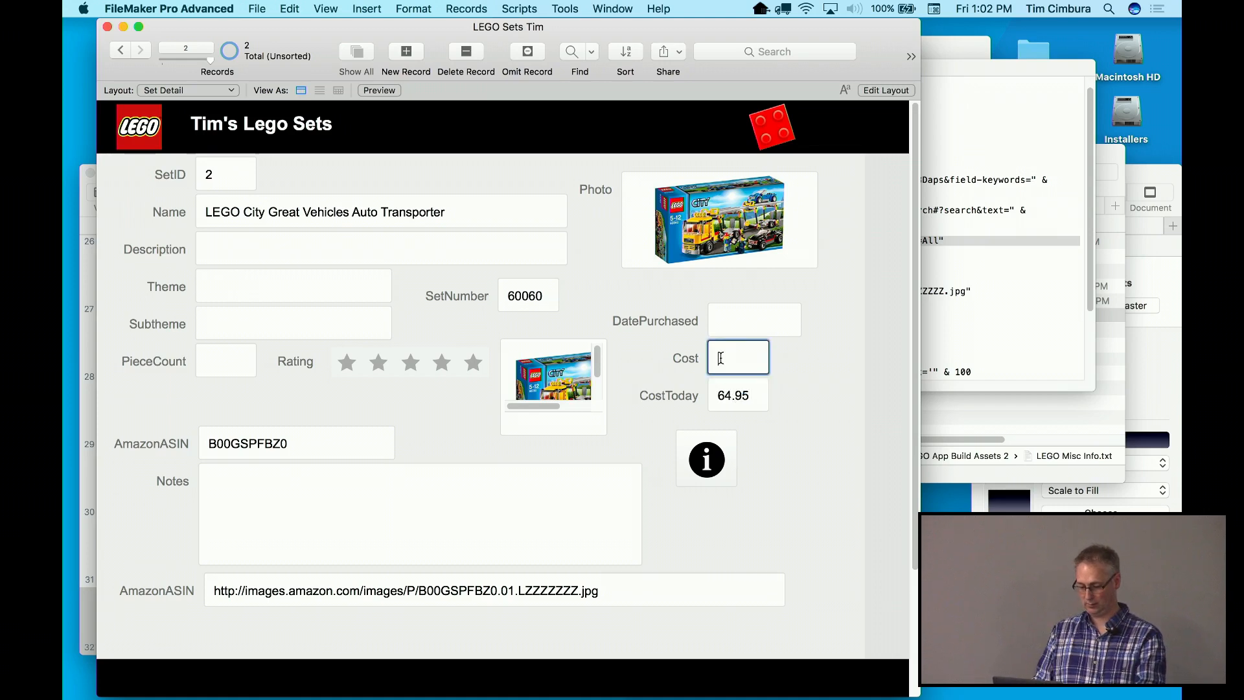
pyautogui.write('29.99')
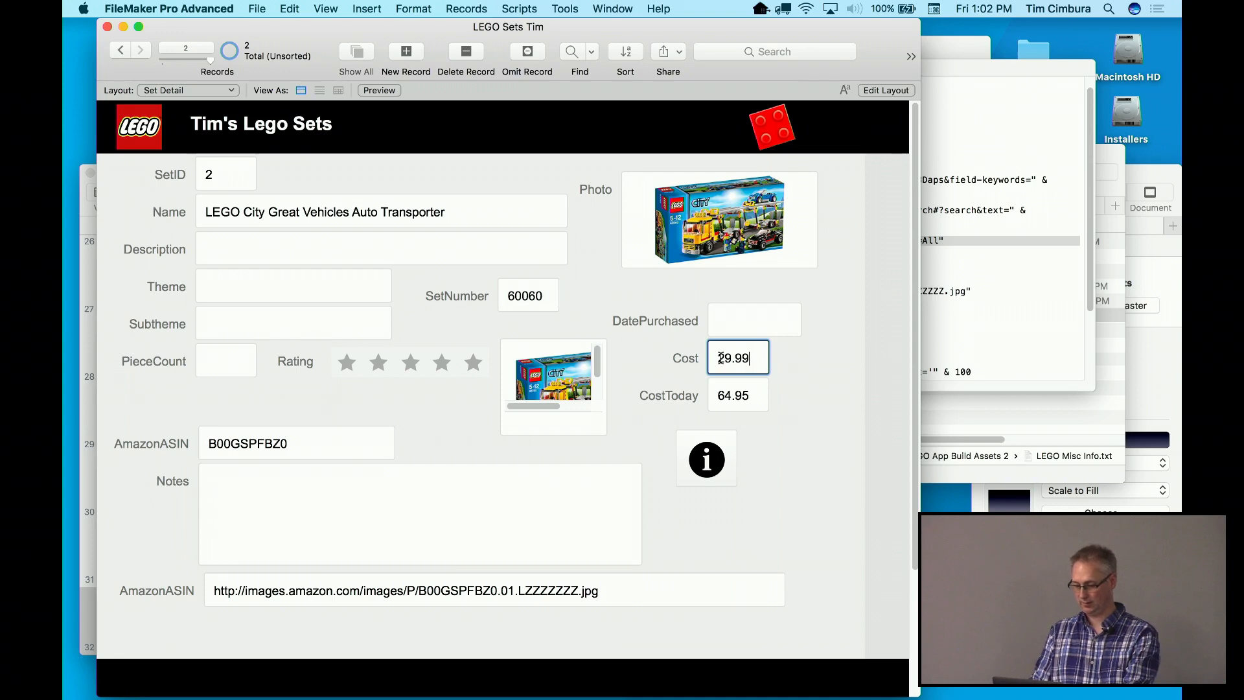
pyautogui.click(692, 358)
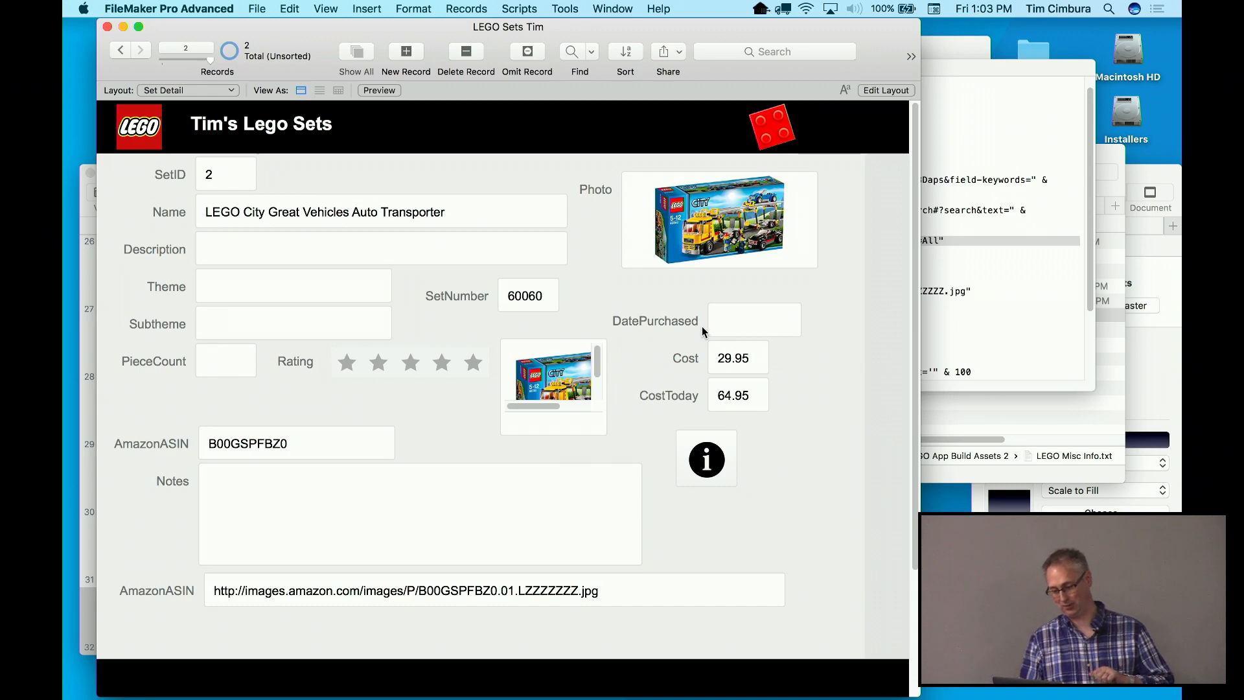
pyautogui.click(737, 324)
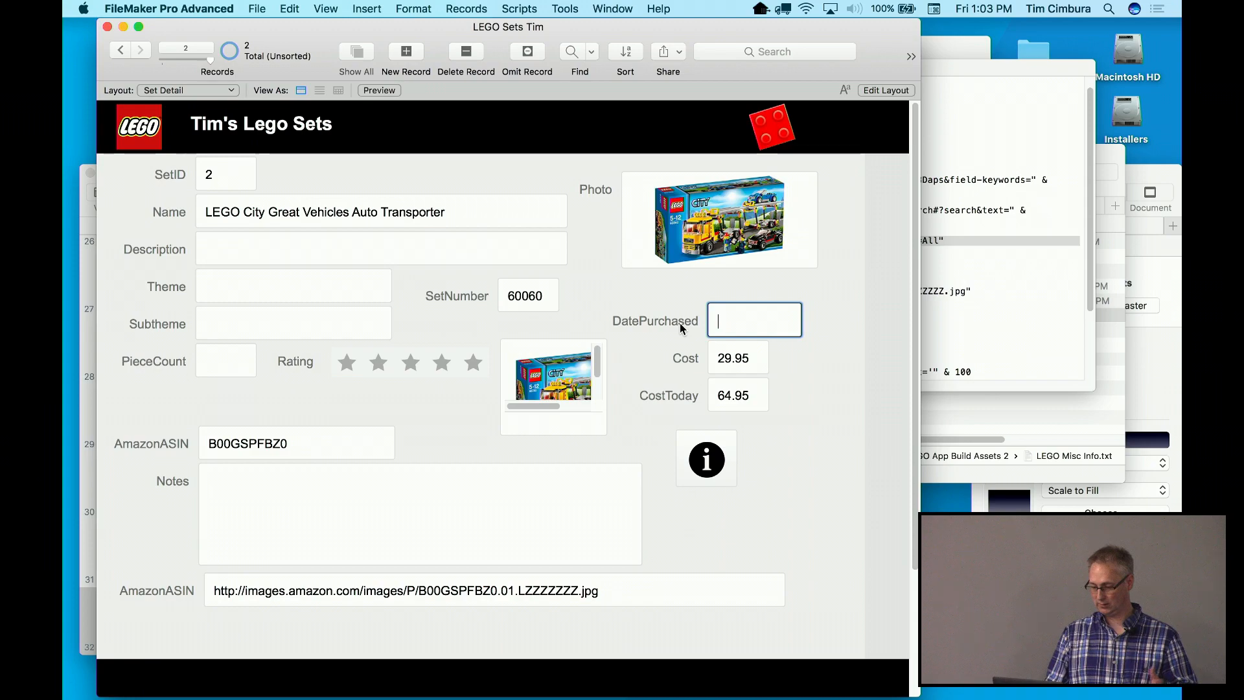
pyautogui.press('super+l')
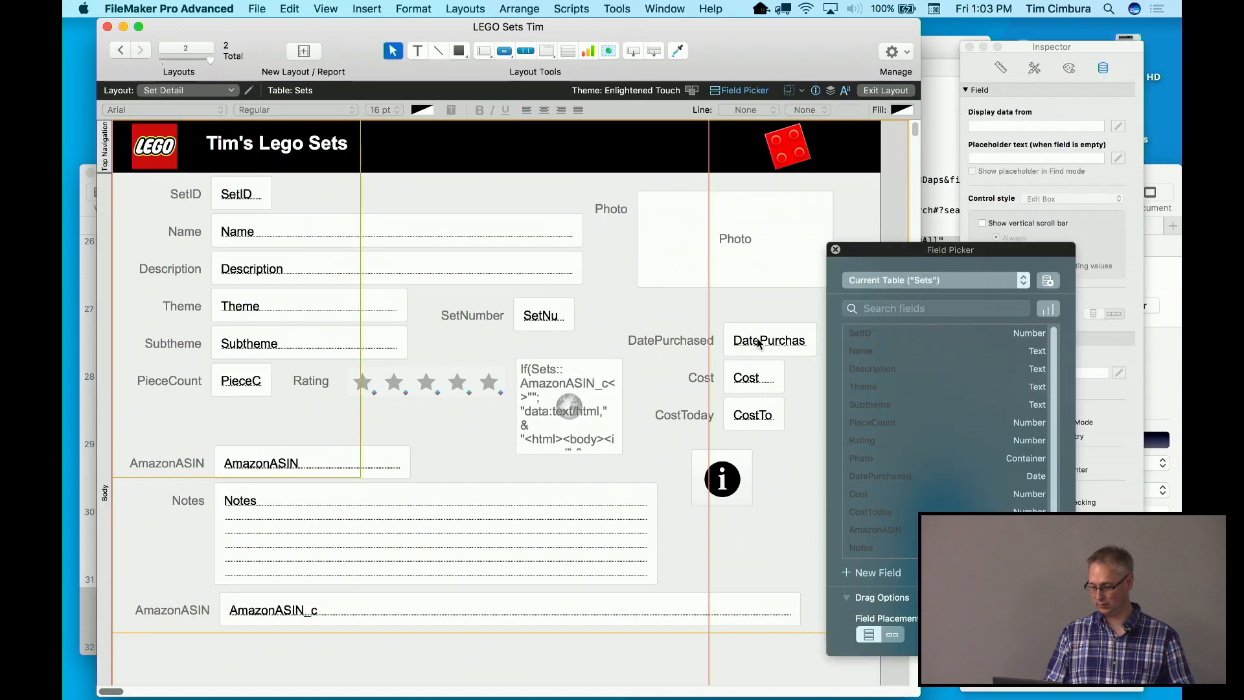
# Give the DatePurchased field a Drop-down Calendar control style in the Inspector
pyautogui.click(759, 343)
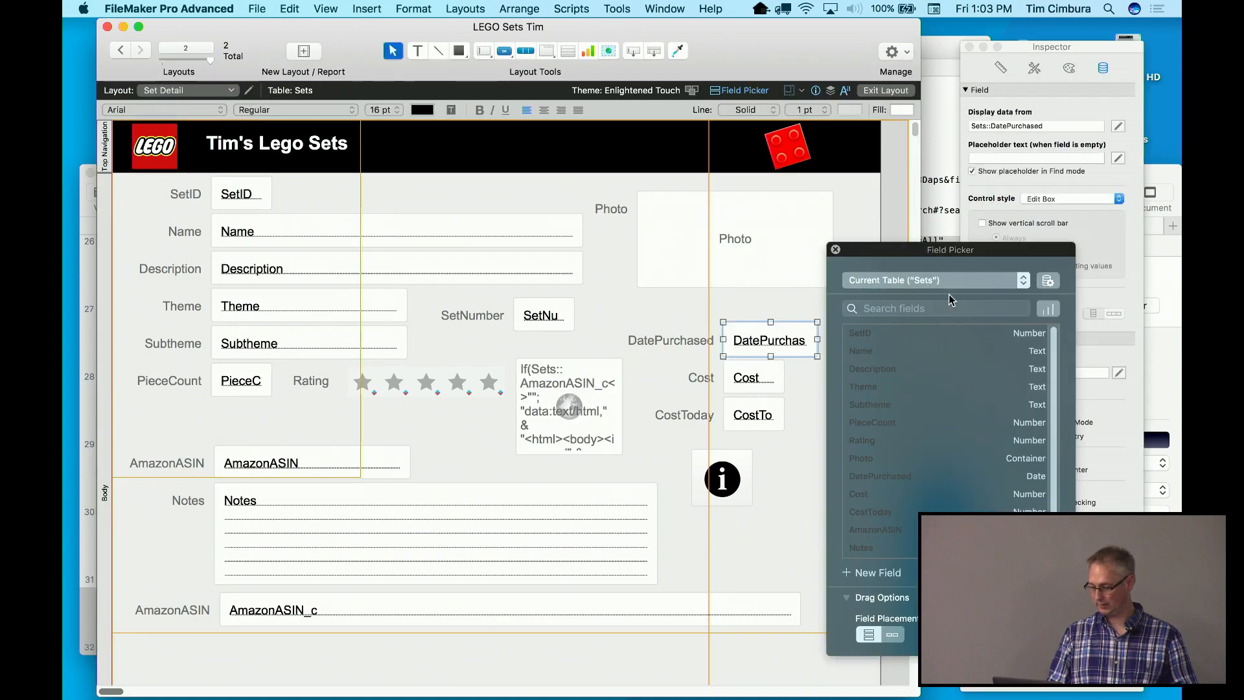
pyautogui.click(1059, 201)
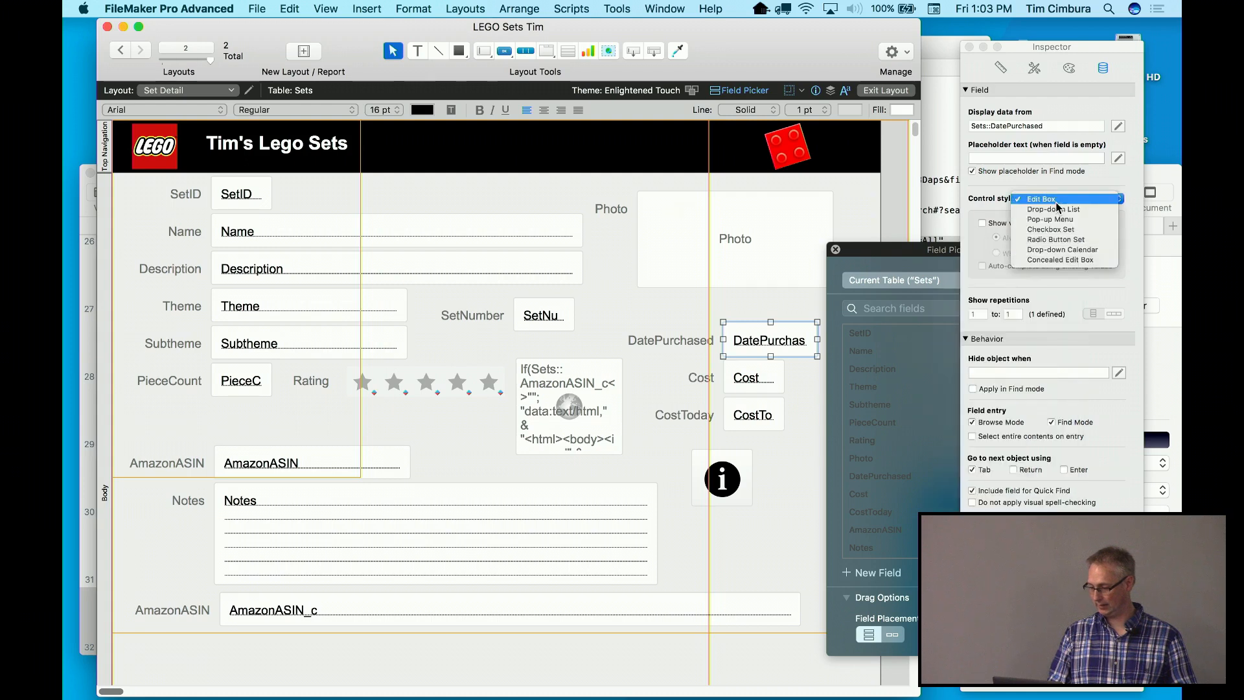
pyautogui.click(1055, 249)
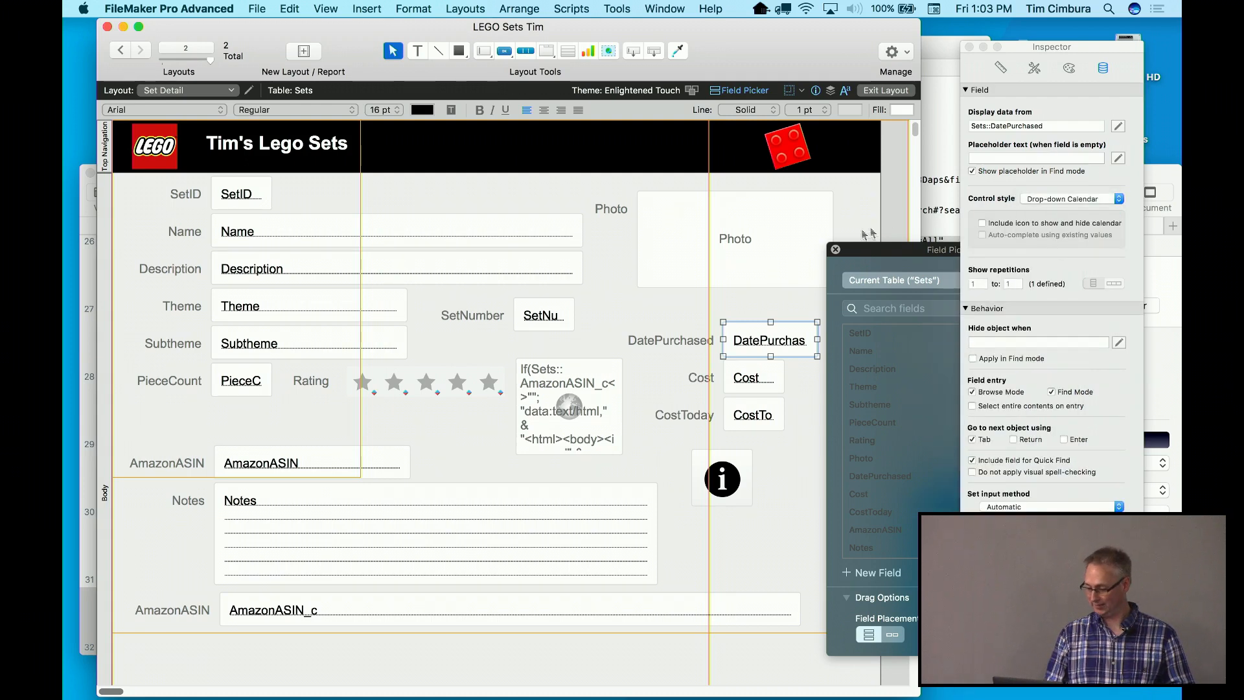
pyautogui.press('super+b')
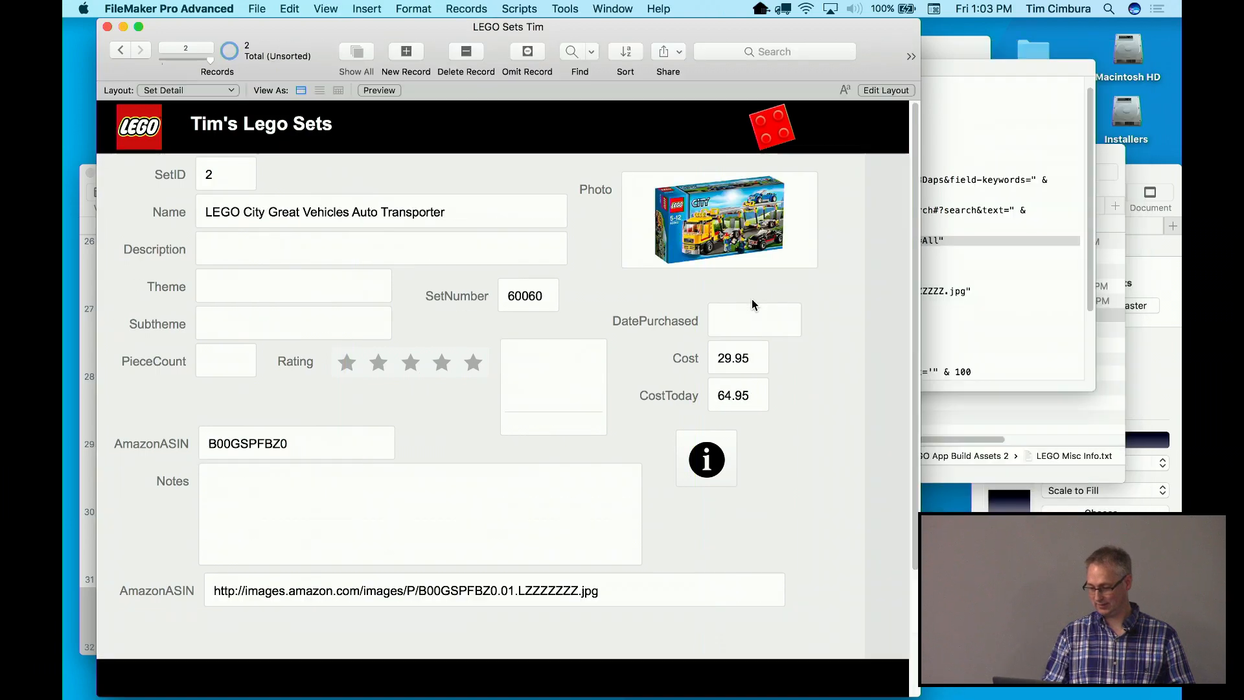
pyautogui.click(752, 316)
pyautogui.press('Escape')
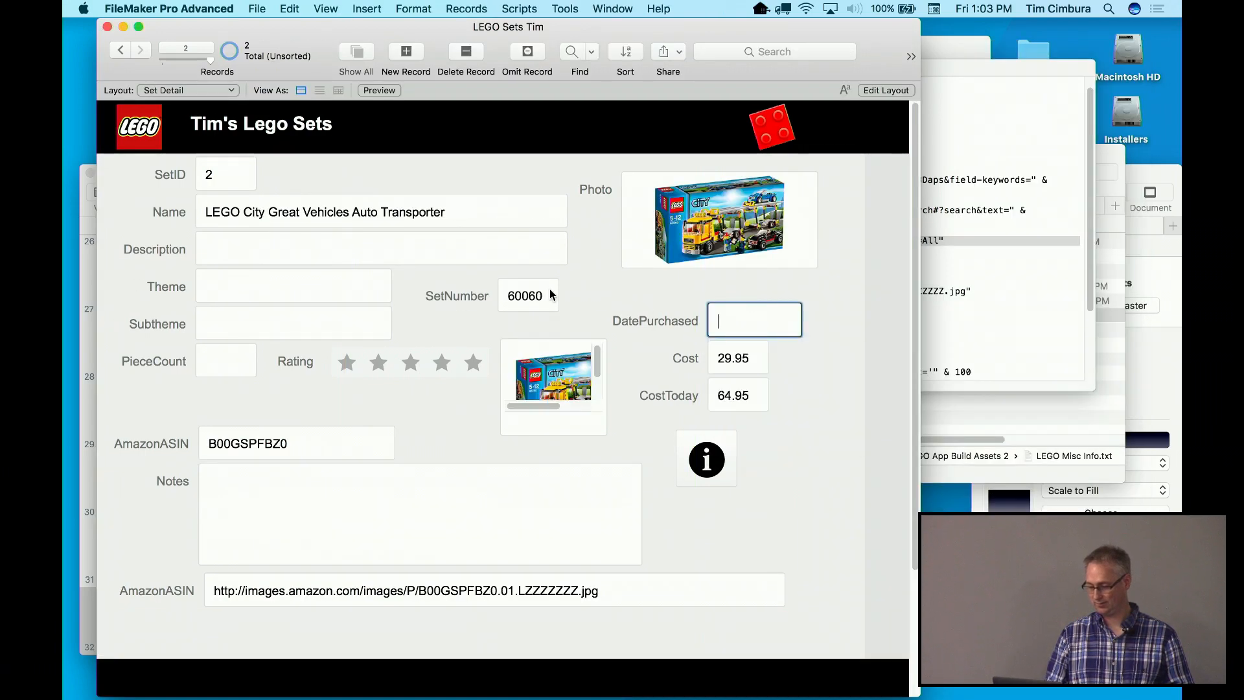
pyautogui.click(607, 279)
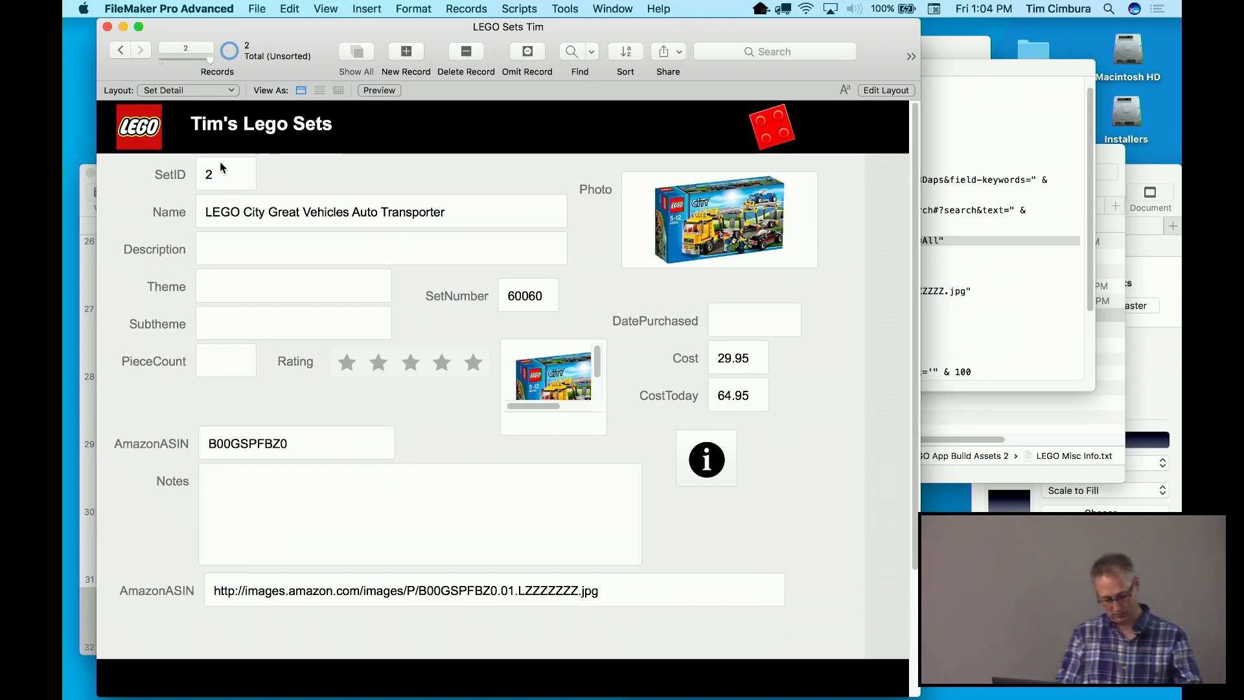
pyautogui.press('super+Tab')
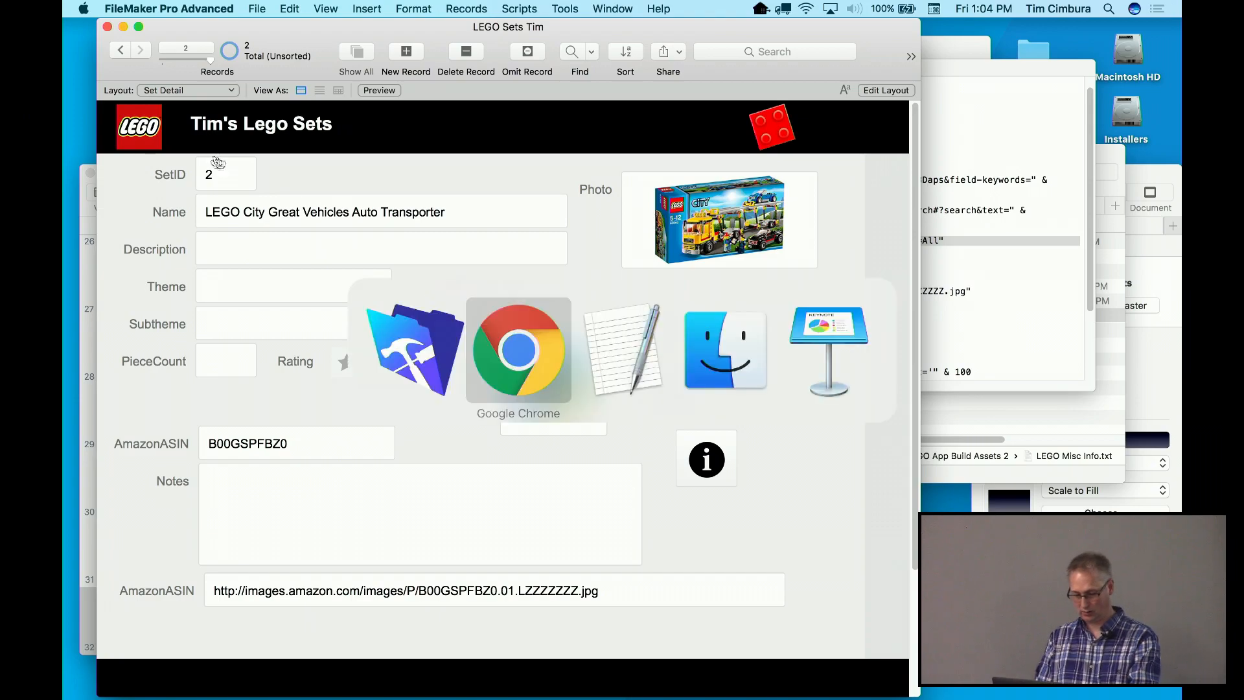
# Play the Keynote slideshow through Add Individual Set Parts to Importing Set Parts, then exit
pyautogui.click(783, 372)
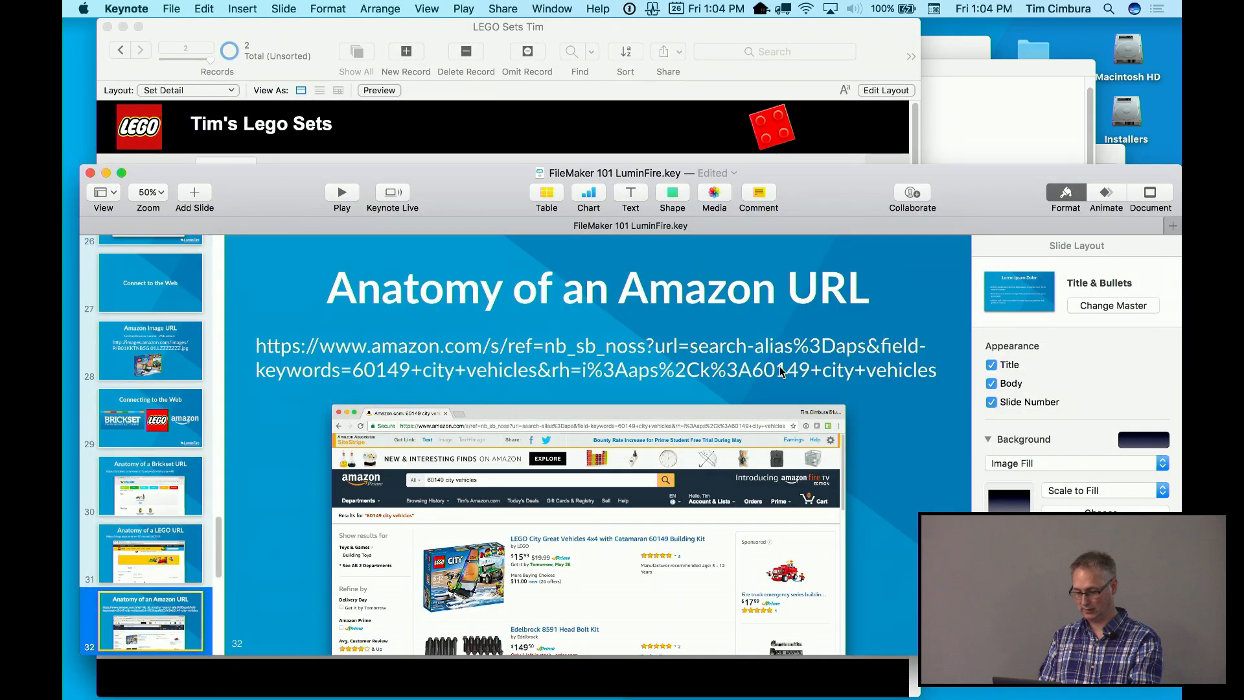
pyautogui.moveTo(816, 184); pyautogui.dragTo(816, 60)
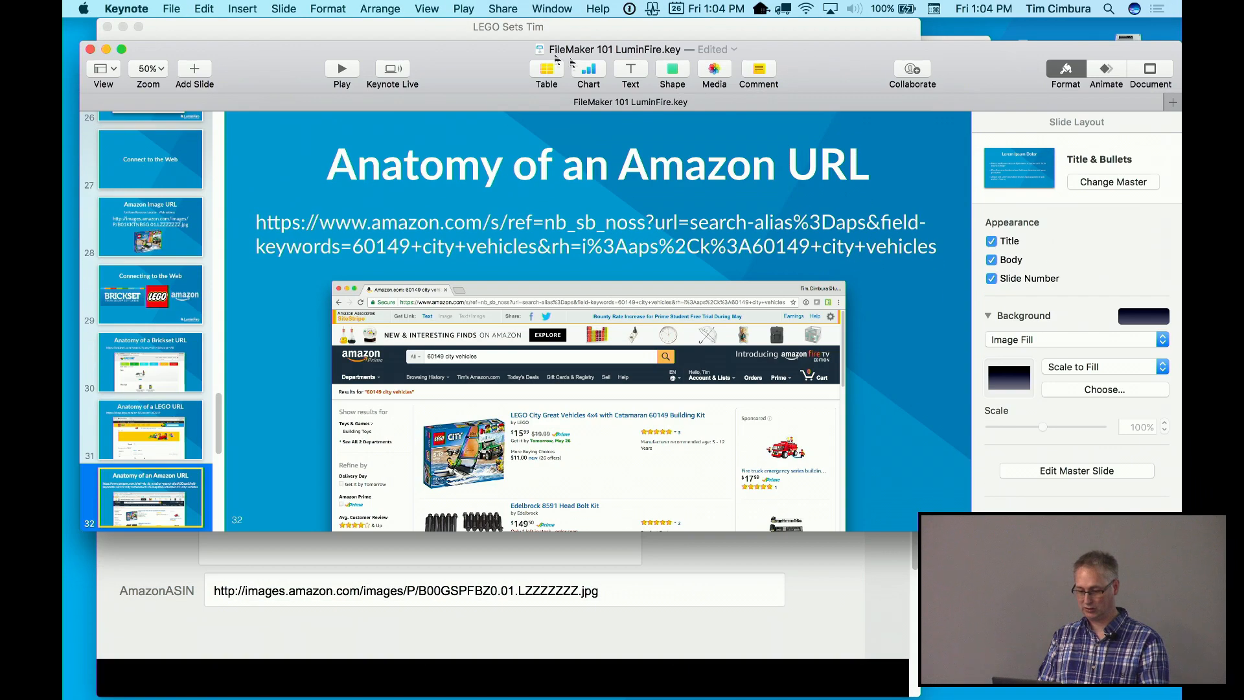
pyautogui.click(342, 69)
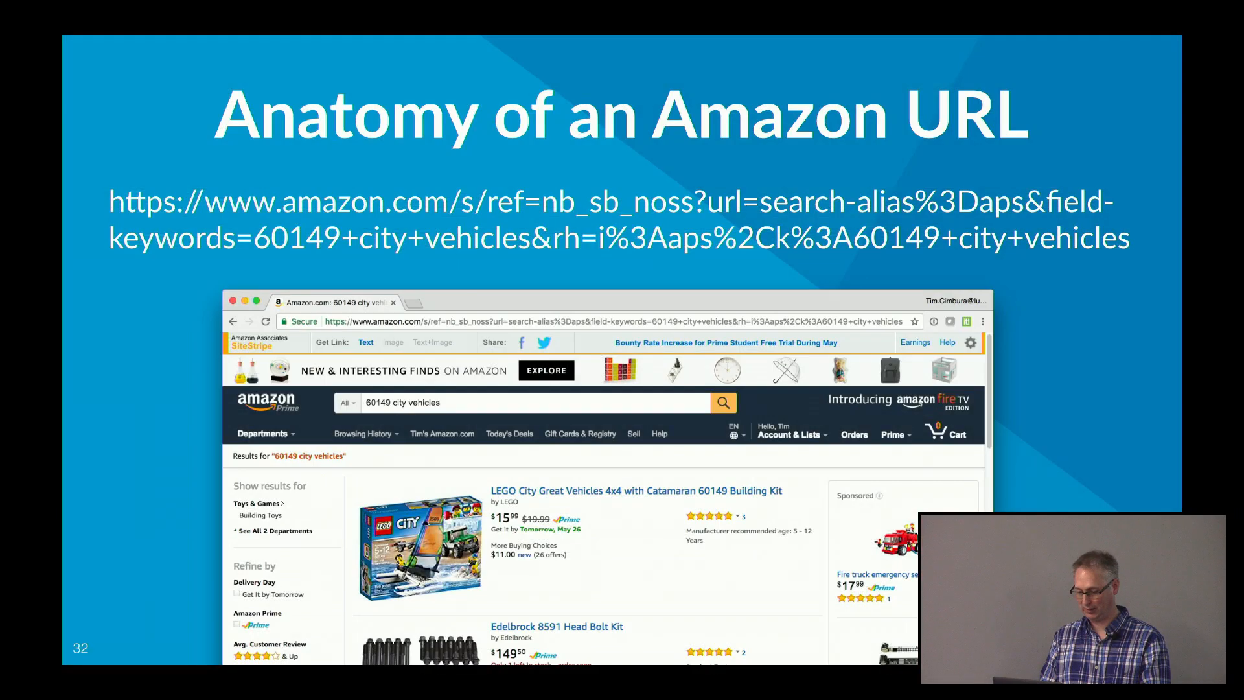
pyautogui.press('Right')
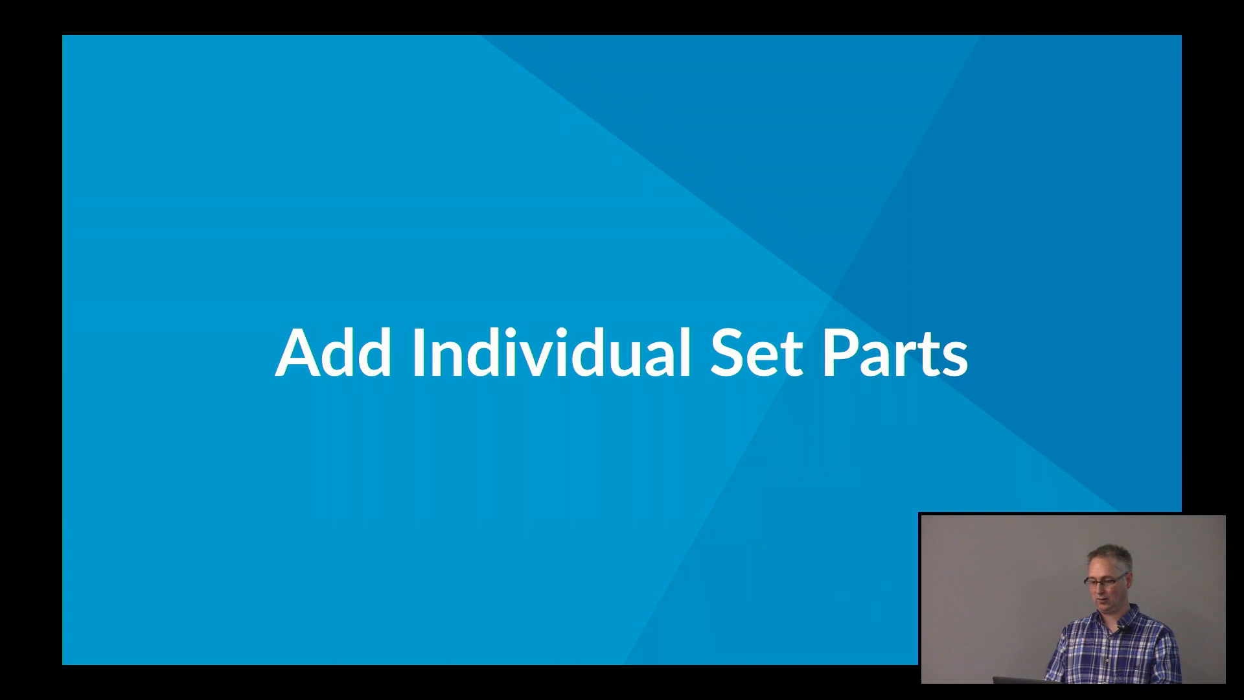
pyautogui.press('Right')
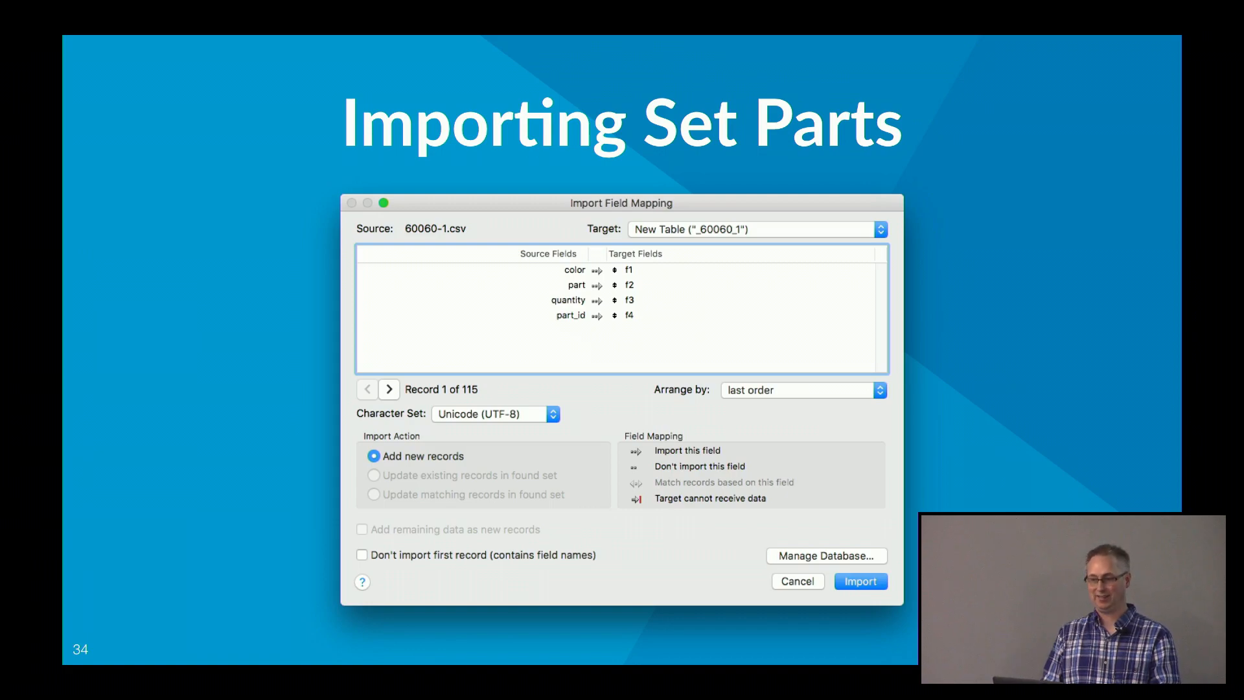
pyautogui.press('Escape')
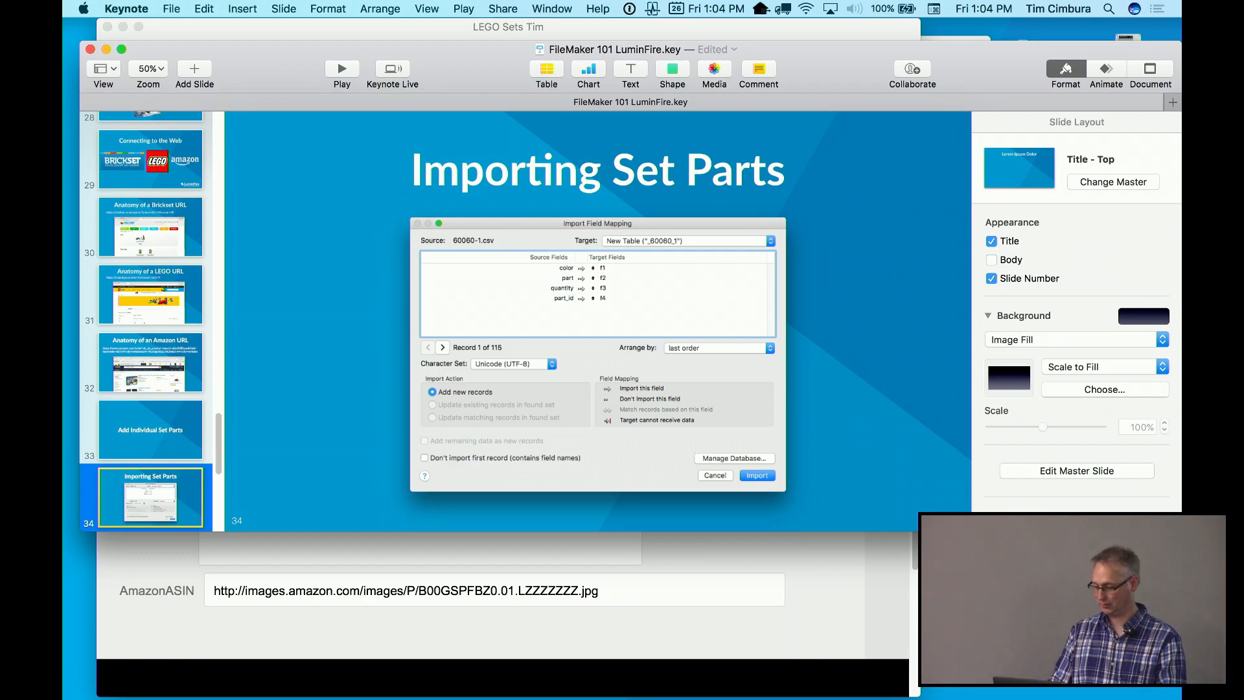
# Bring the LEGO Misc Info notes in front of Keynote and scroll down through them
pyautogui.moveTo(959, 69); pyautogui.dragTo(954, 185)
pyautogui.click(973, 130)
pyautogui.scroll(-5, 821, 312)
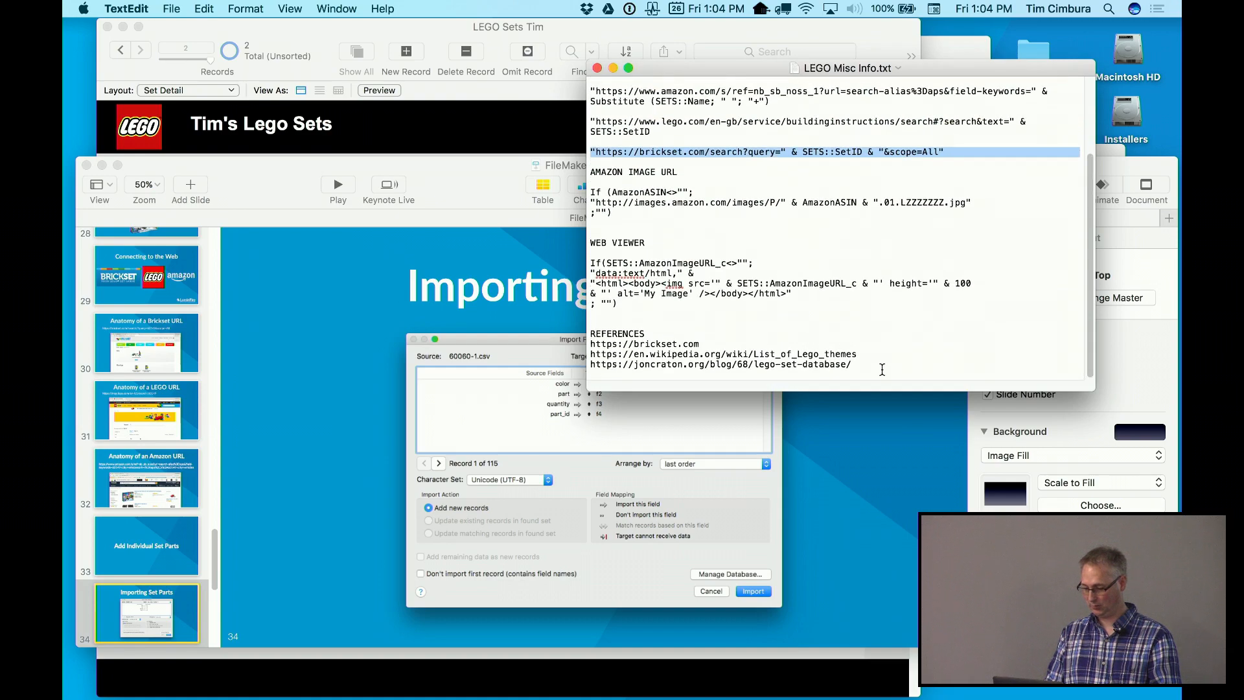
# Select the joncraton.org lego-set-database link in the TextEdit notes, then switch to Google Chrome
pyautogui.moveTo(876, 369); pyautogui.dragTo(580, 366)
pyautogui.press('super+c')
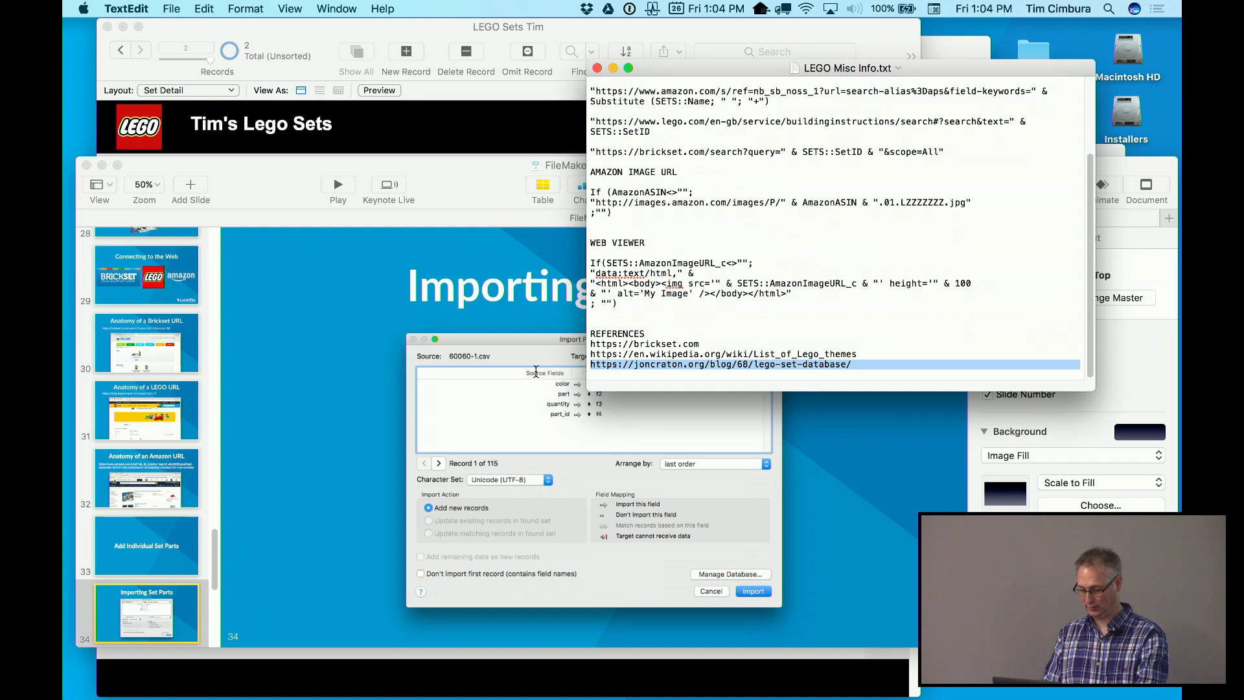
pyautogui.press('super+Tab')
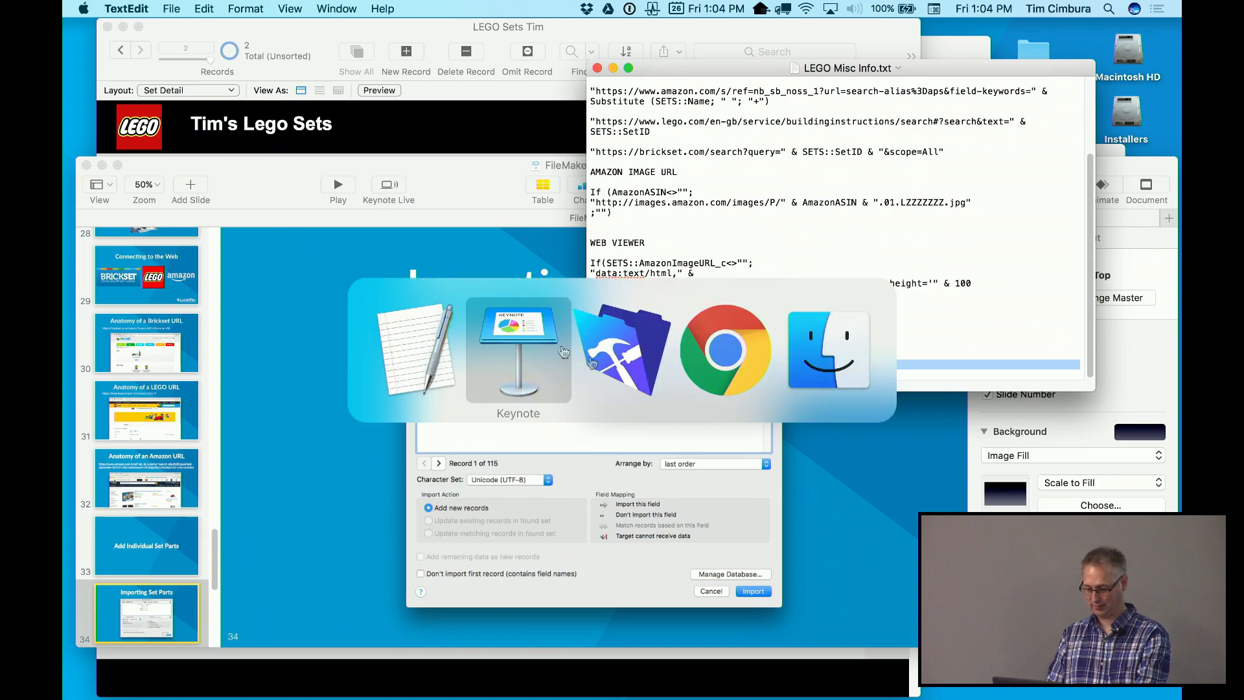
pyautogui.click(703, 374)
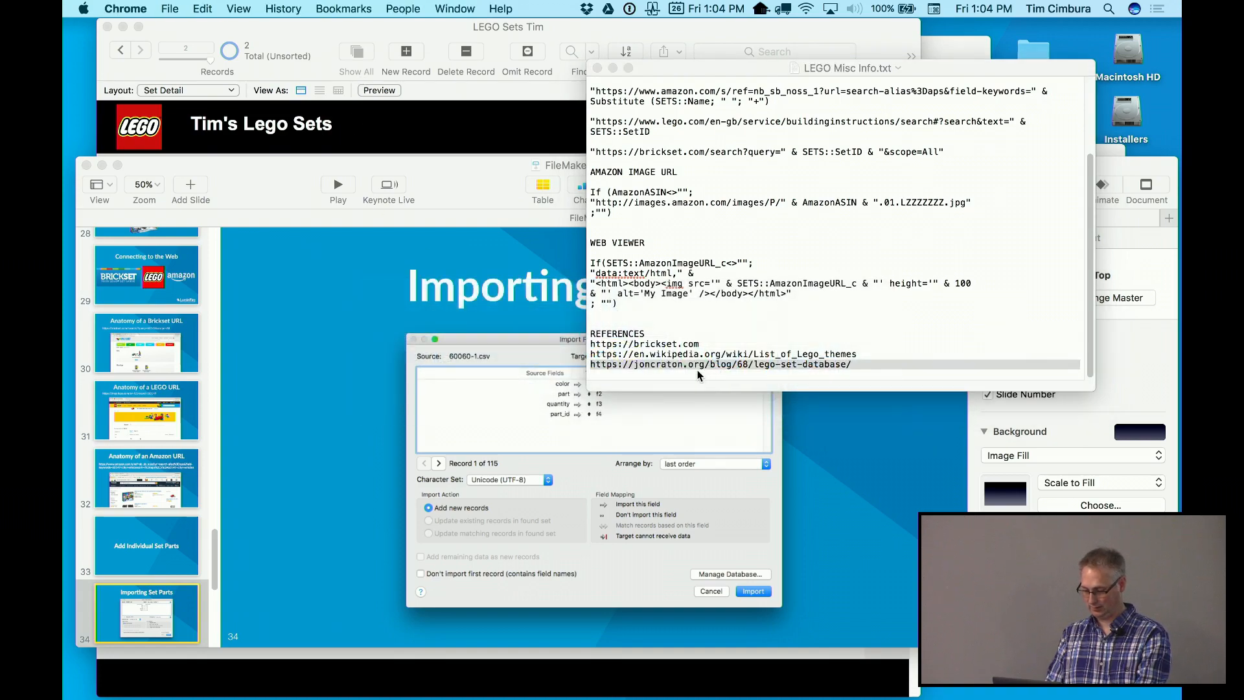
pyautogui.press('super+n')
pyautogui.press('super+v')
pyautogui.press('Return')
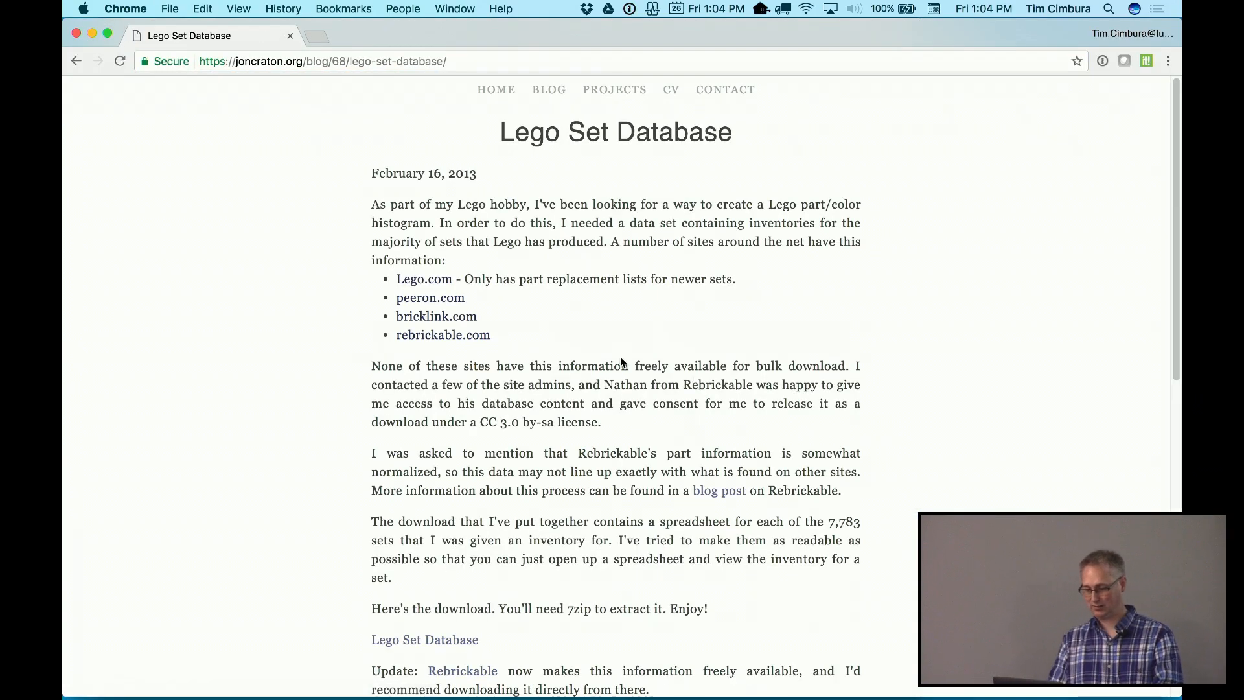
pyautogui.scroll(-2, 587, 288)
pyautogui.scroll(-10, 587, 289)
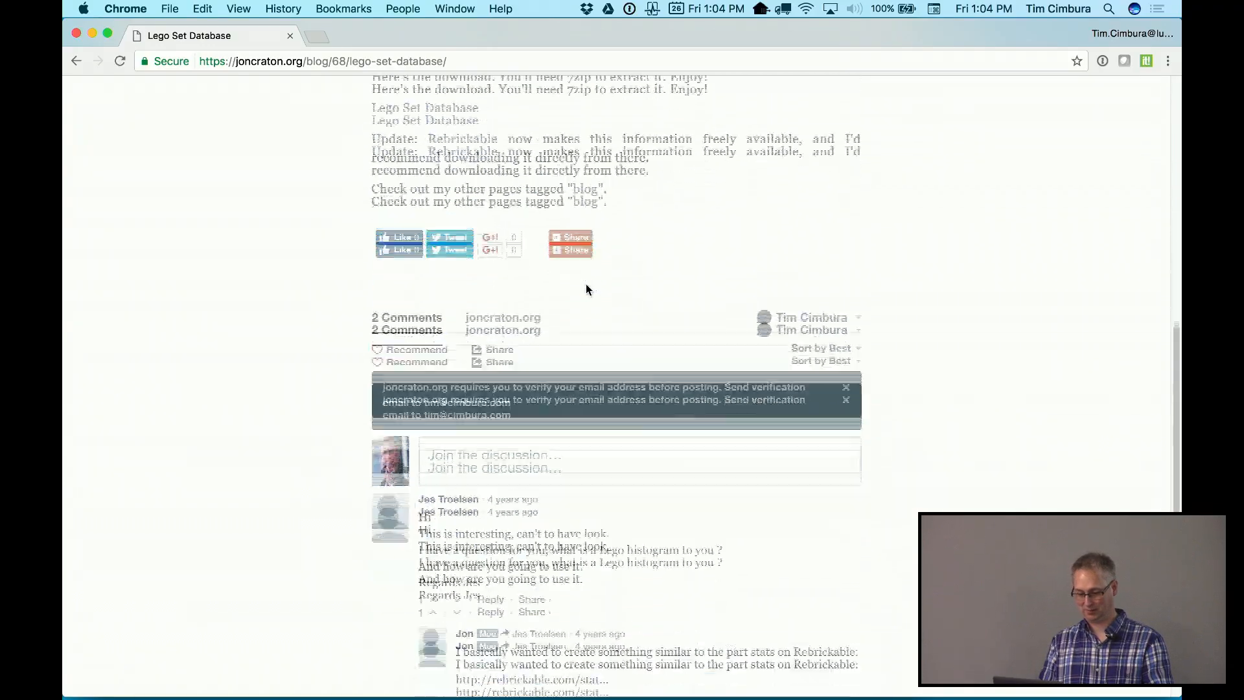
pyautogui.scroll(8, 585, 284)
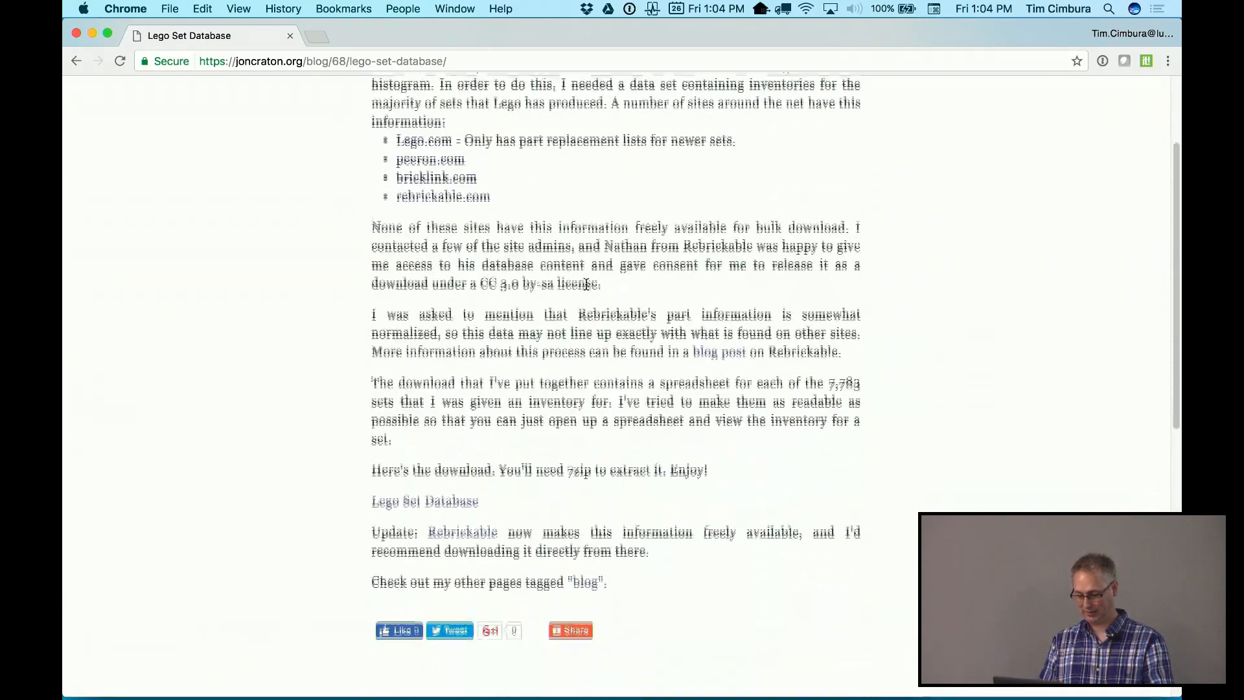
pyautogui.scroll(-1, 586, 284)
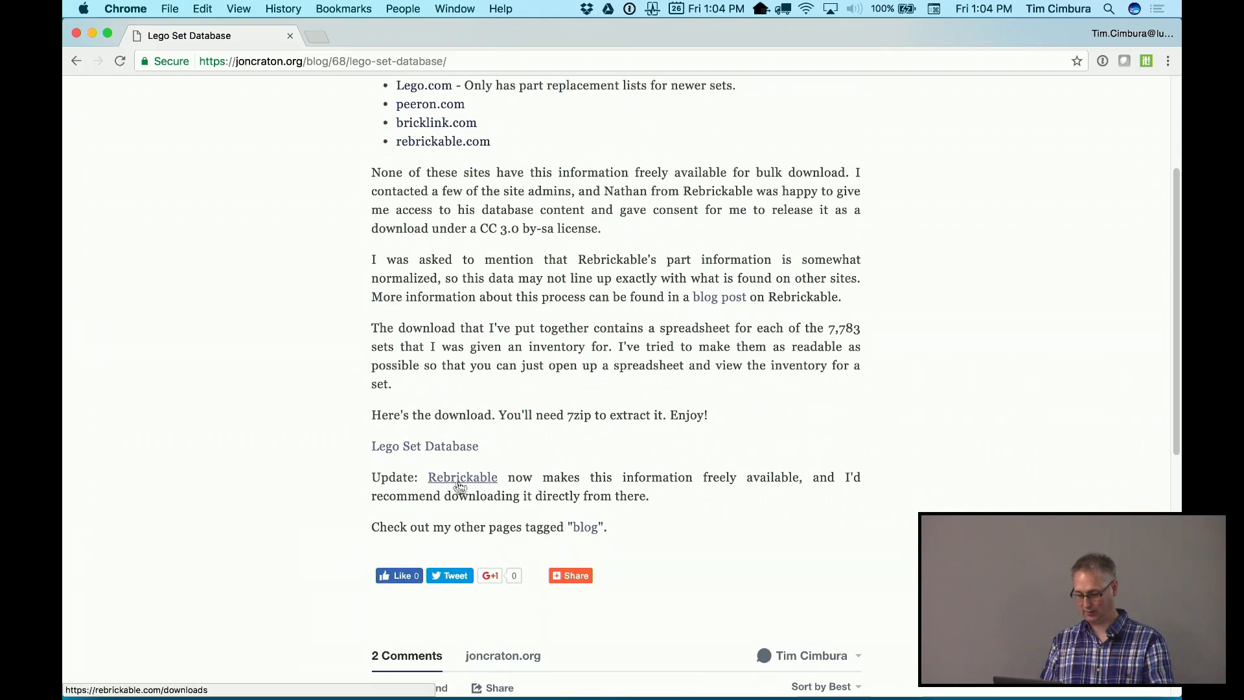
pyautogui.click(476, 488)
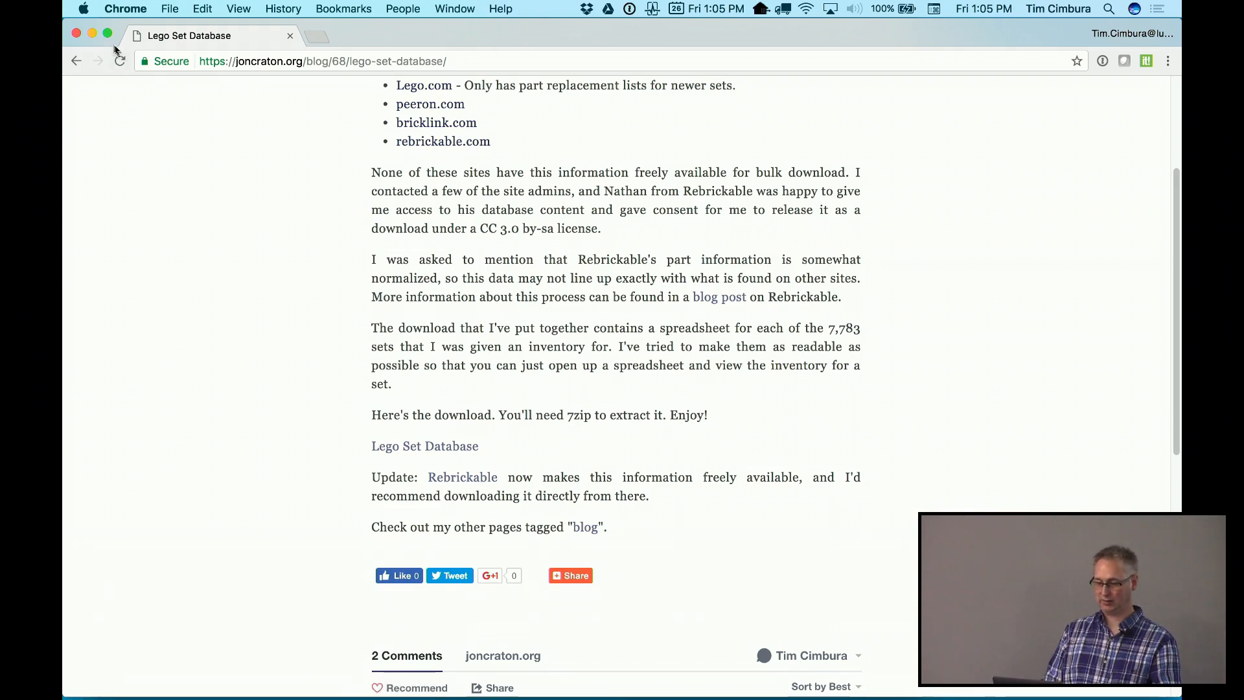
pyautogui.click(77, 34)
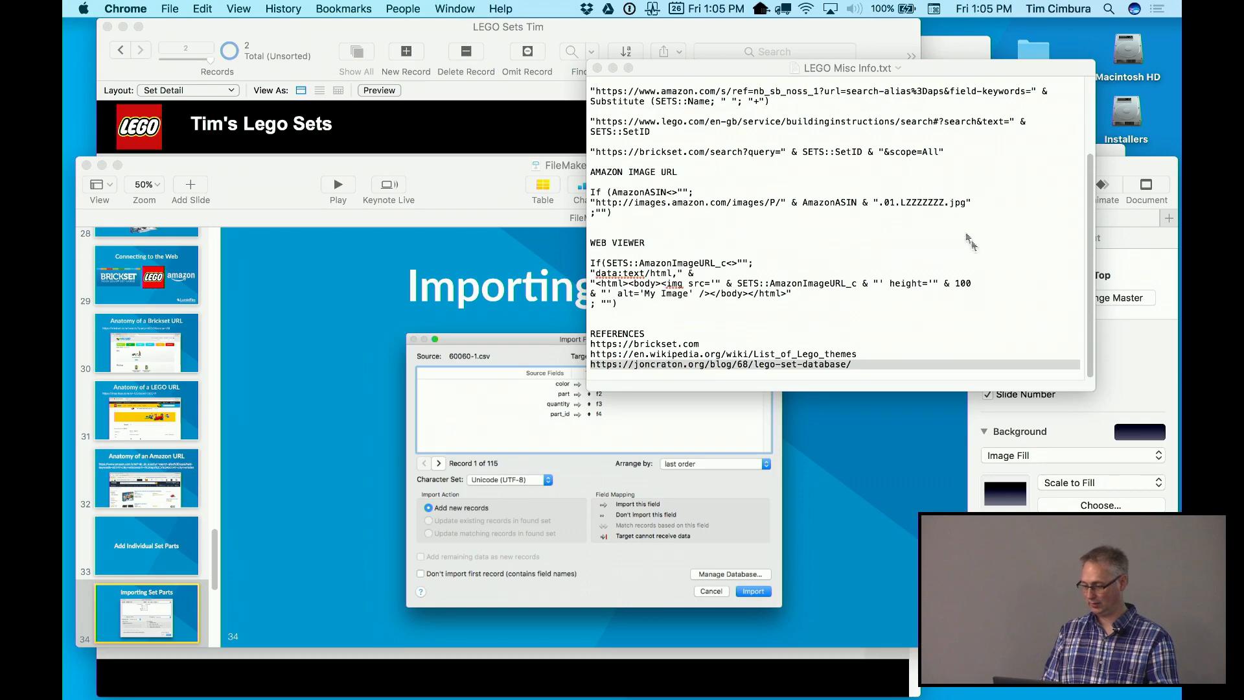
# Close the TextEdit notes and open 60060.csv in Excel from LEGO App Build Assets 2
pyautogui.click(921, 195)
pyautogui.press('super+w')
pyautogui.moveTo(979, 178); pyautogui.dragTo(952, 235)
pyautogui.click(1026, 156)
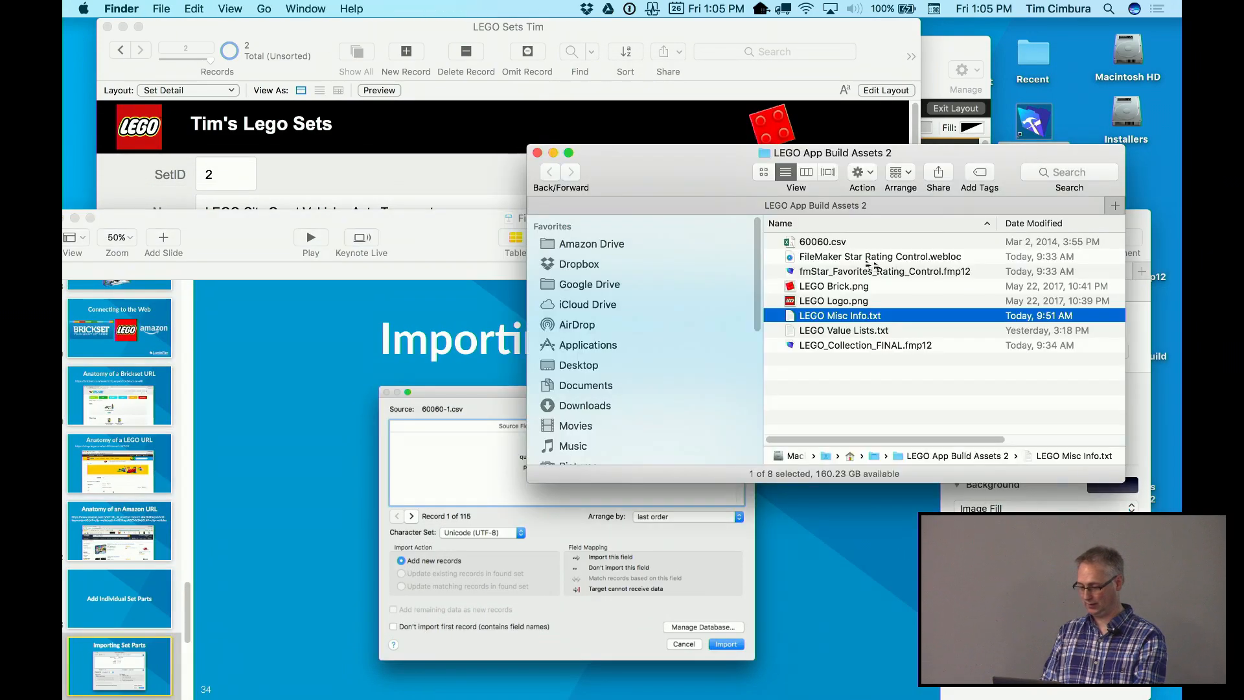
pyautogui.click(838, 241)
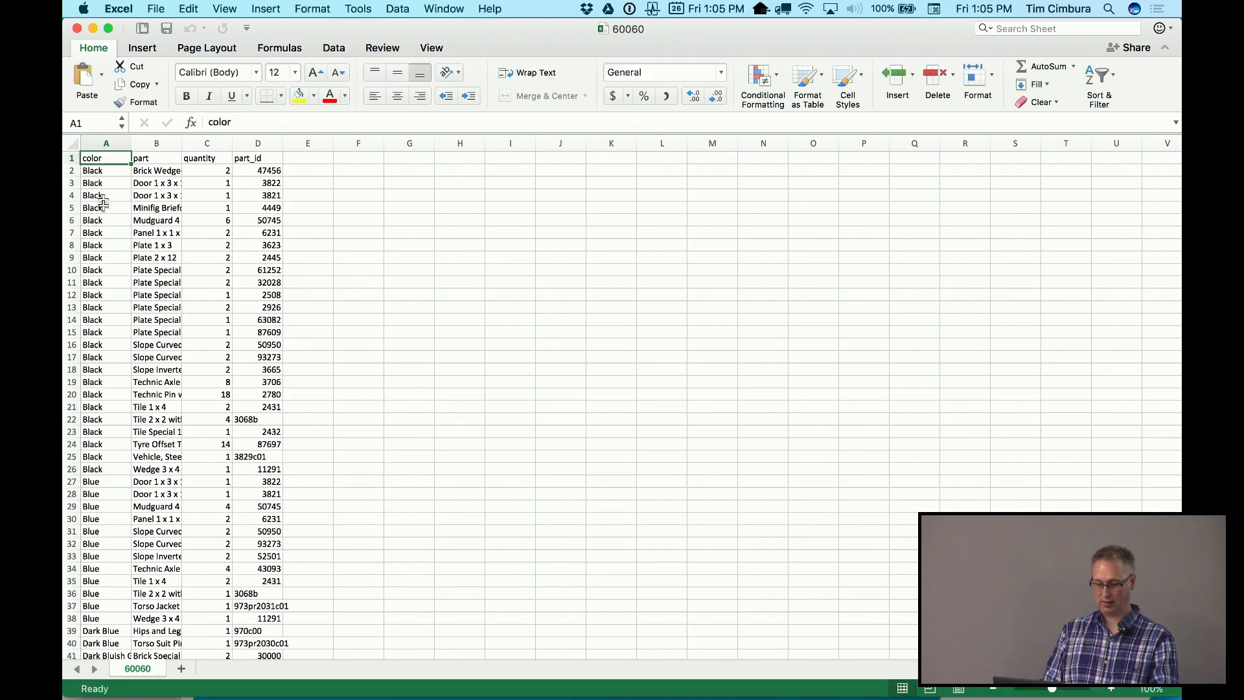
# Scroll through the 60060 sheet's color, part, quantity and part_id columns, then close it
pyautogui.scroll(-5, 118, 427)
pyautogui.scroll(5, 119, 431)
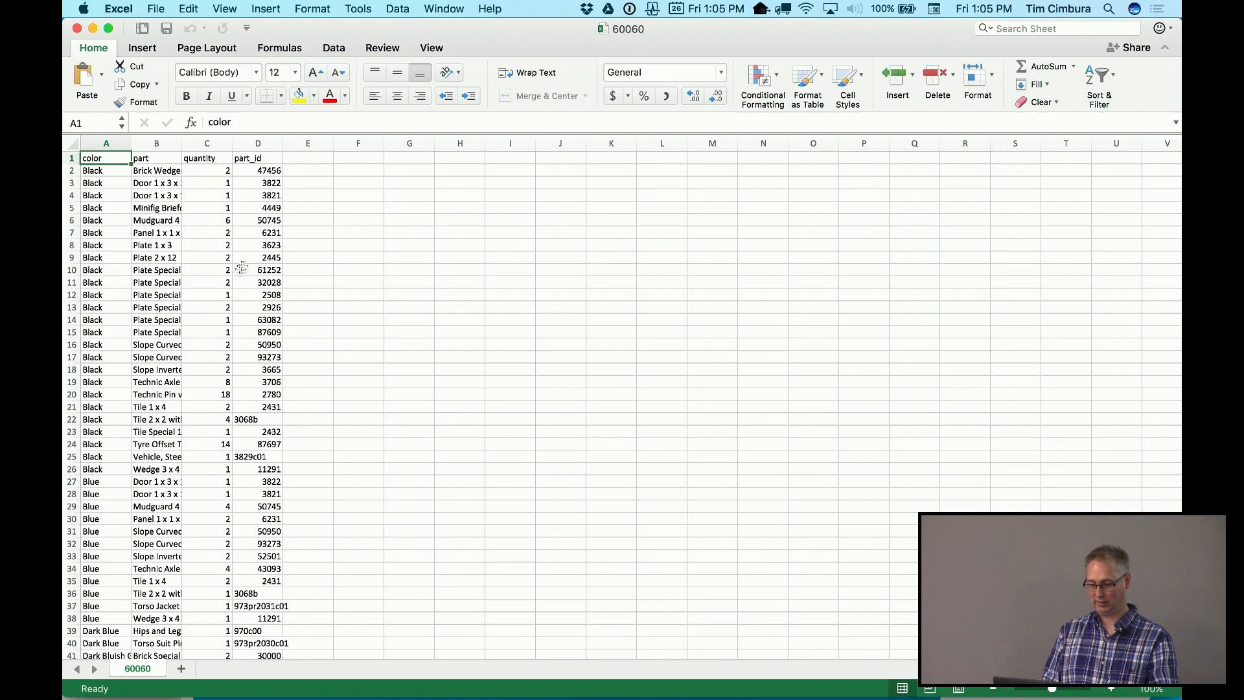
pyautogui.scroll(-3, 259, 220)
pyautogui.scroll(3, 262, 219)
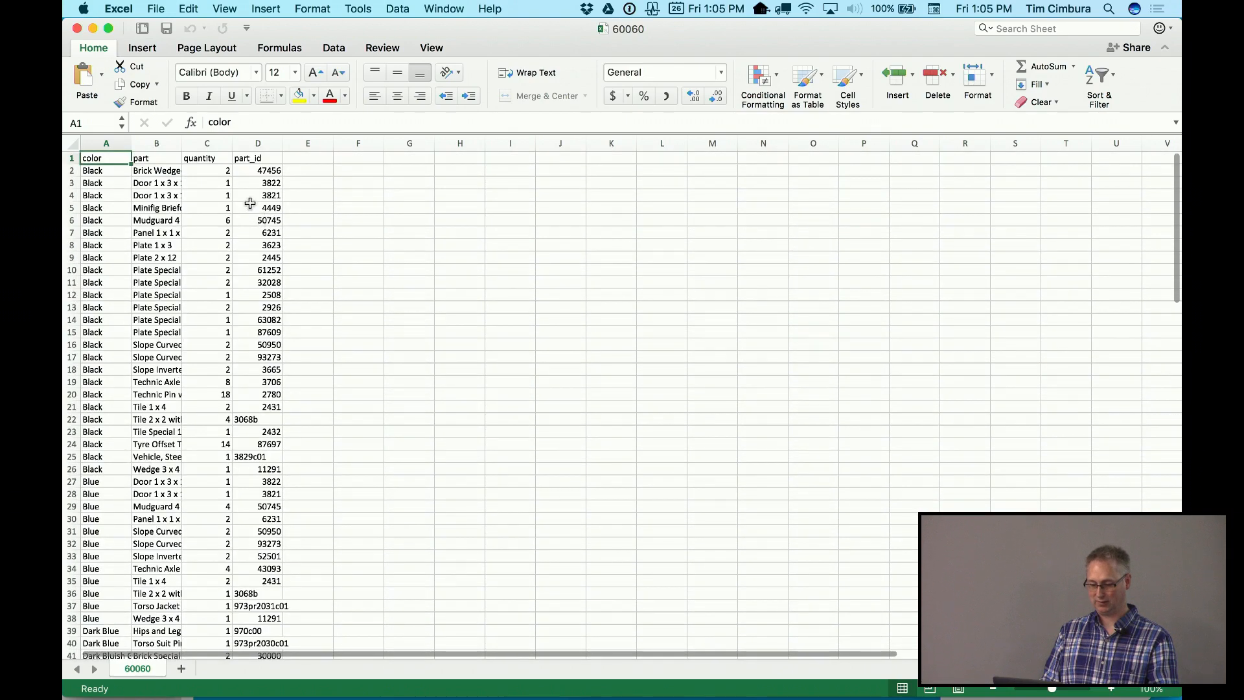
pyautogui.click(76, 29)
pyautogui.moveTo(674, 182); pyautogui.dragTo(697, 152)
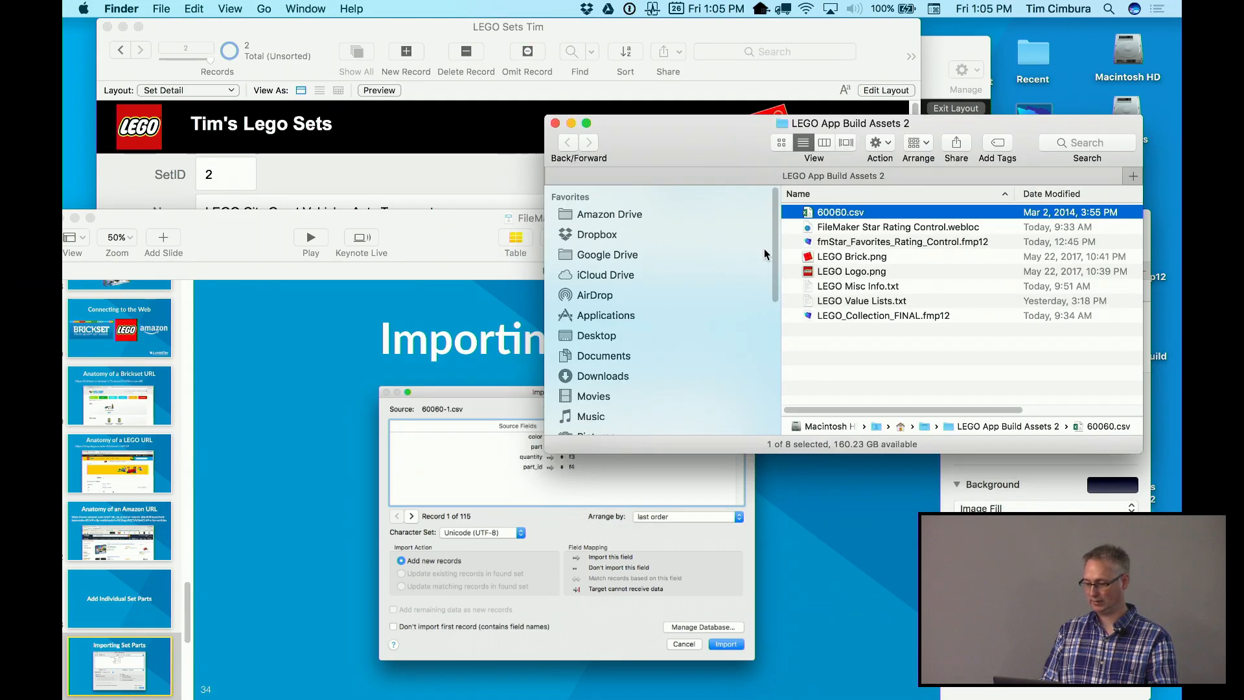
# Bring the FileMaker Set Detail record for set 60060 back to the front
pyautogui.click(460, 186)
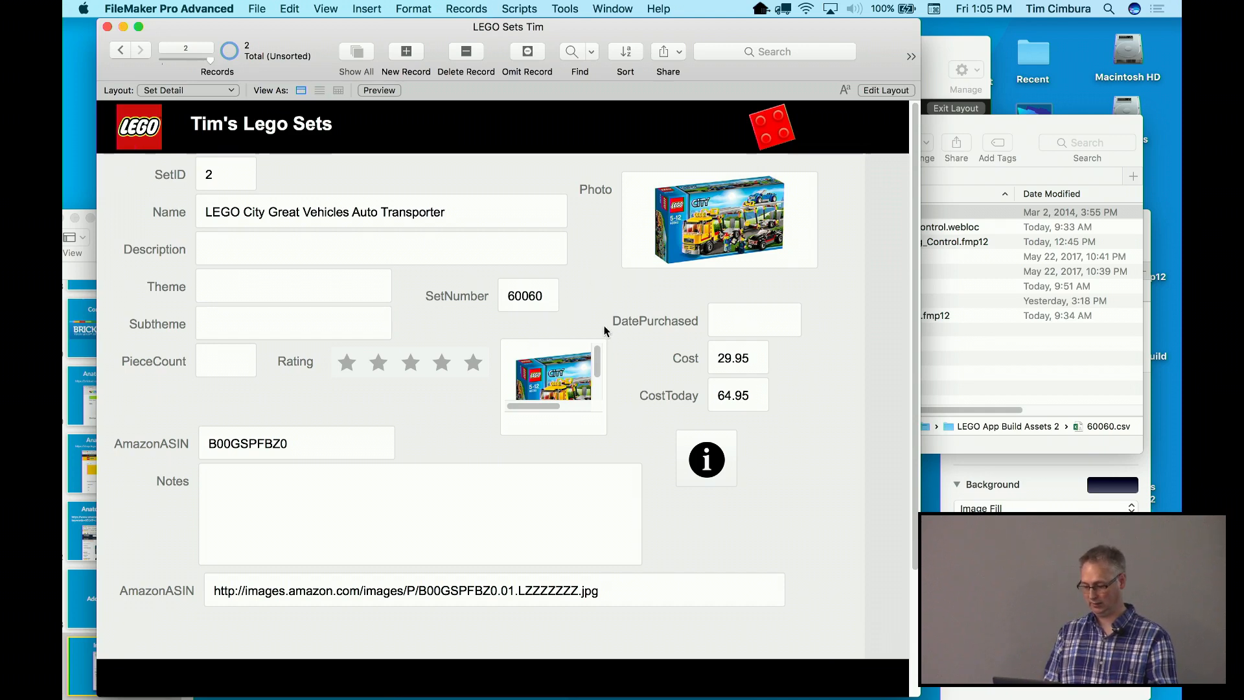
pyautogui.click(981, 357)
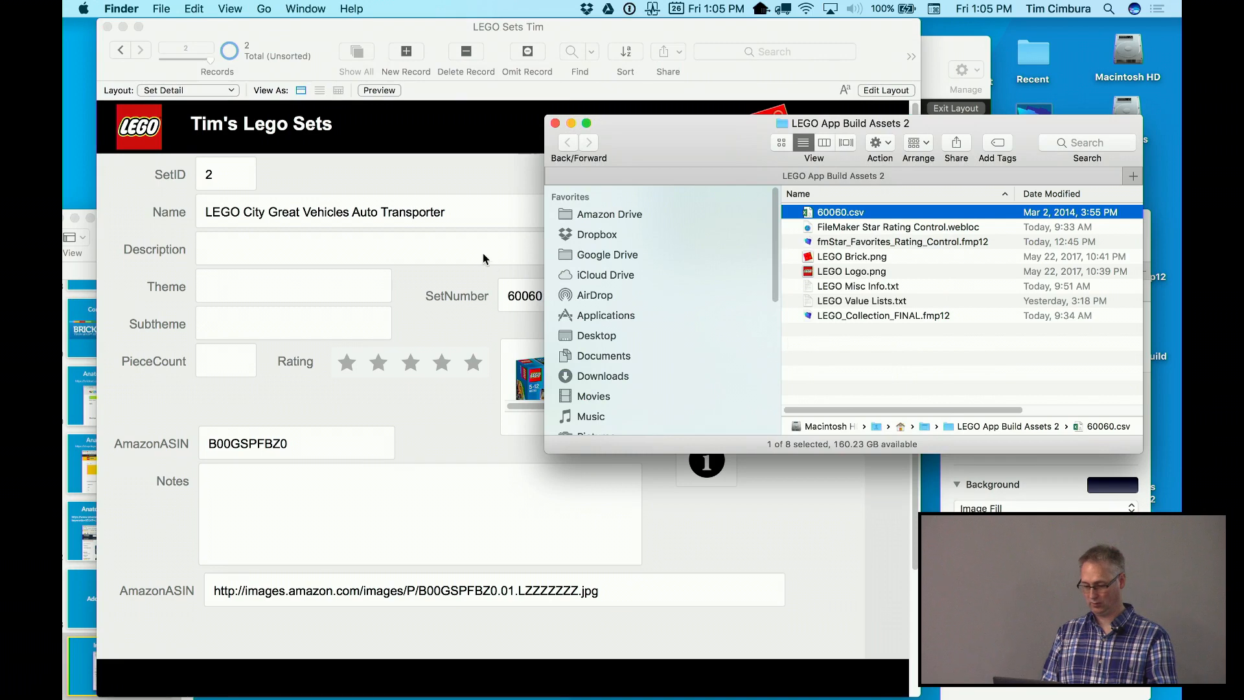
pyautogui.click(483, 257)
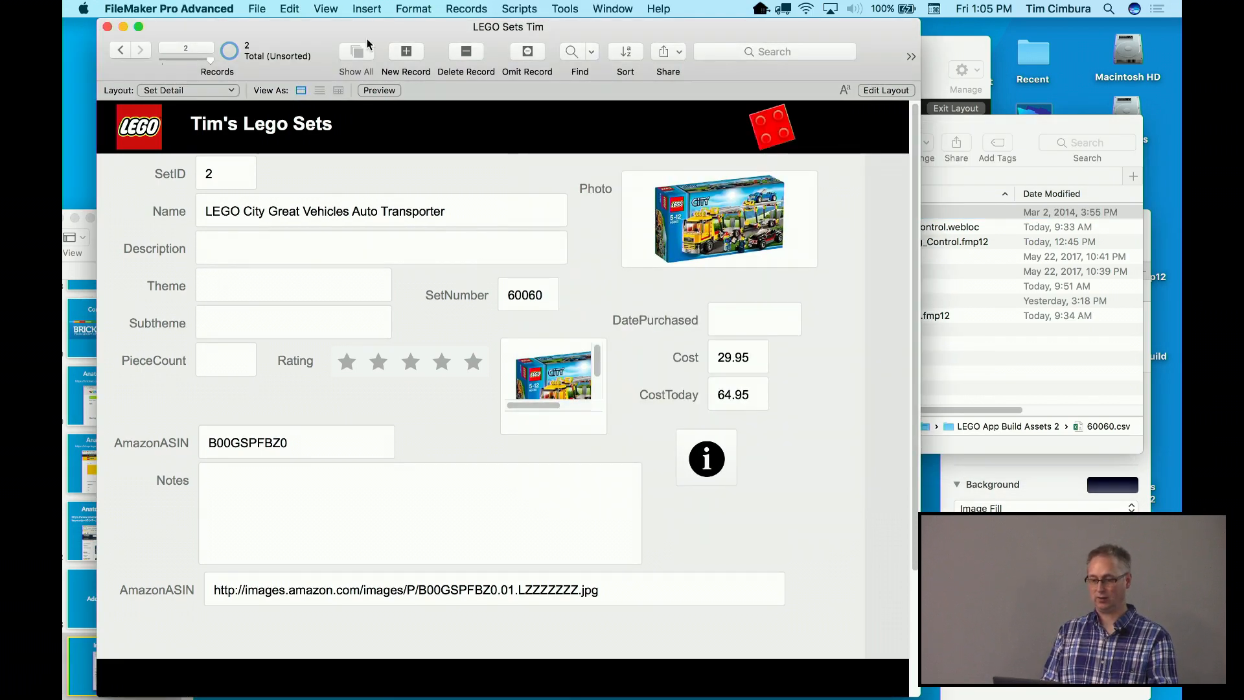
# Use File > Import Records > File to pick 60060.csv in LEGO App Build Assets 2
pyautogui.click(255, 7)
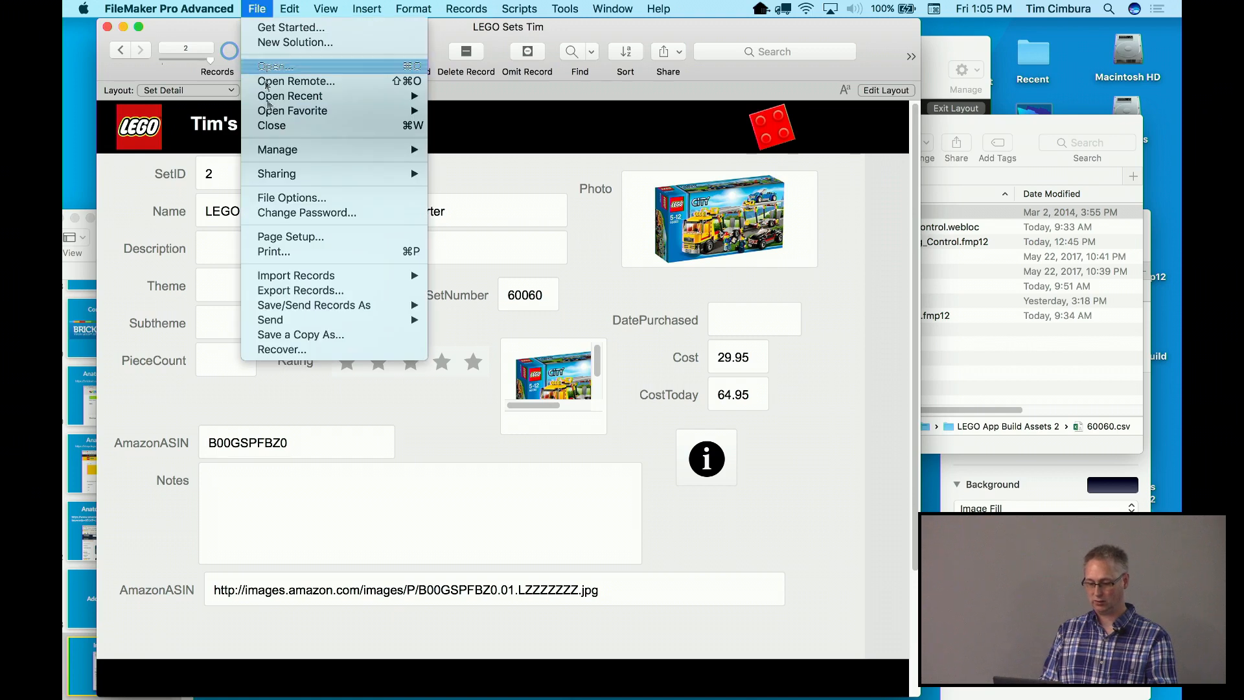
pyautogui.moveTo(276, 278)
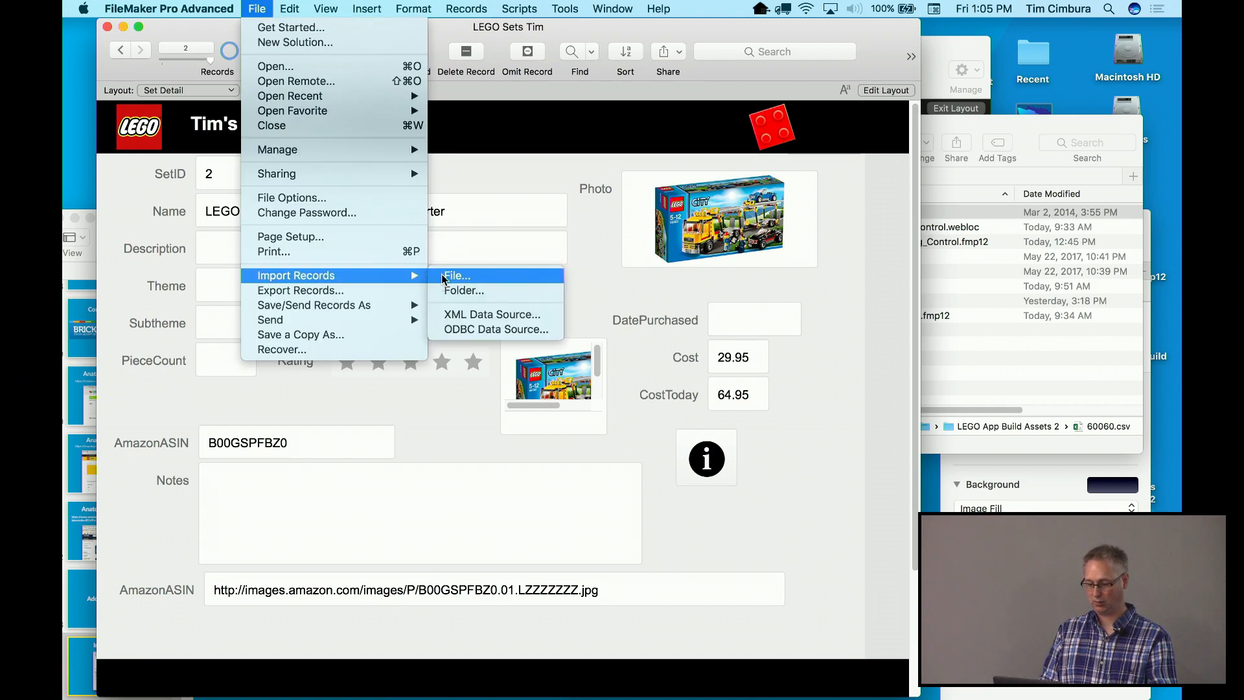
pyautogui.click(446, 279)
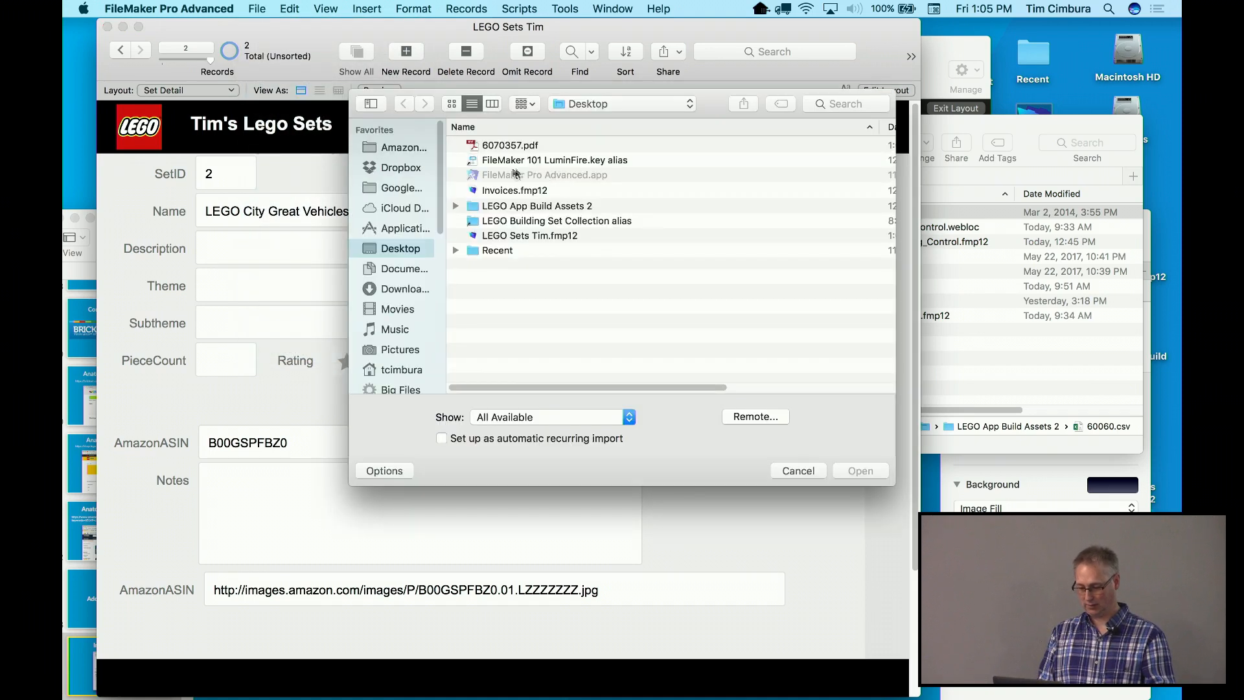
pyautogui.click(504, 211)
pyautogui.rightClick(504, 211)
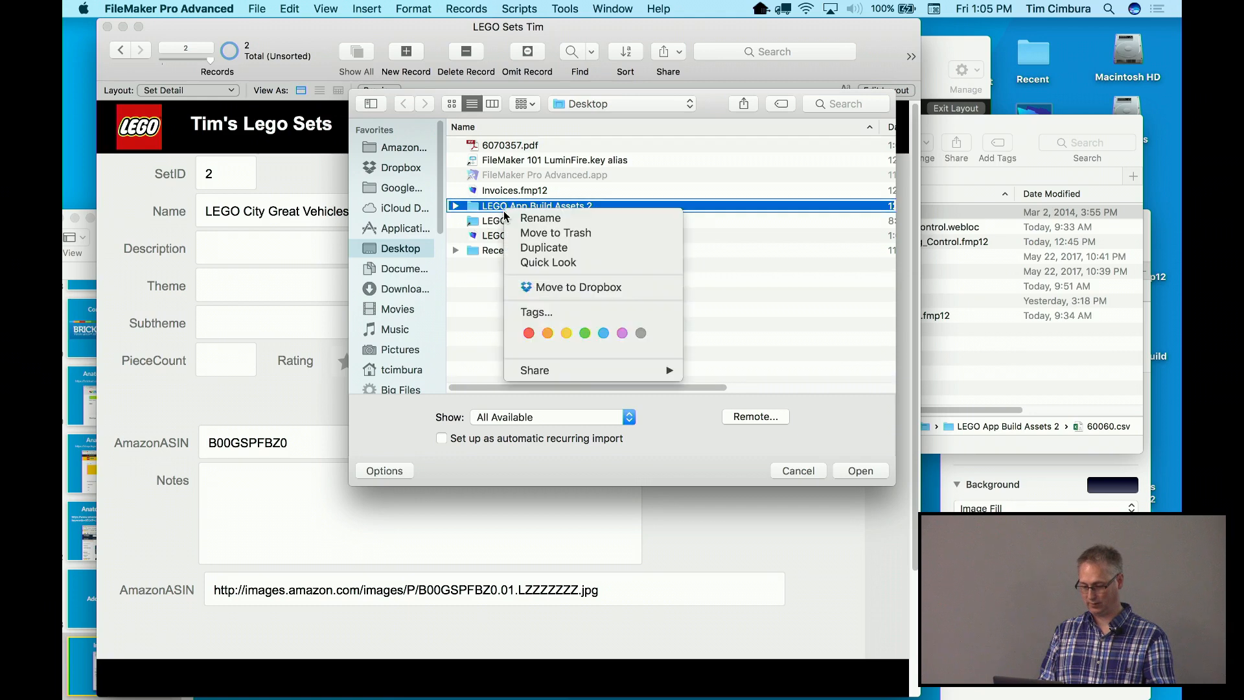
pyautogui.click(486, 211)
pyautogui.doubleClick(485, 209)
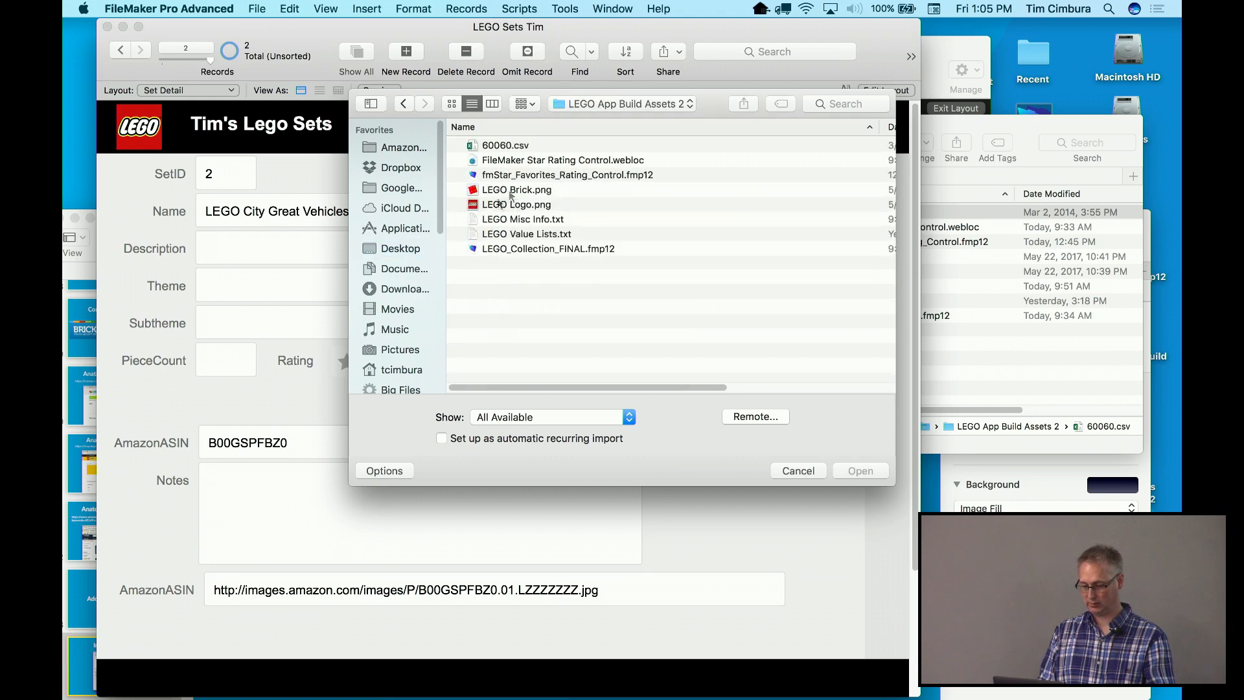
pyautogui.click(521, 148)
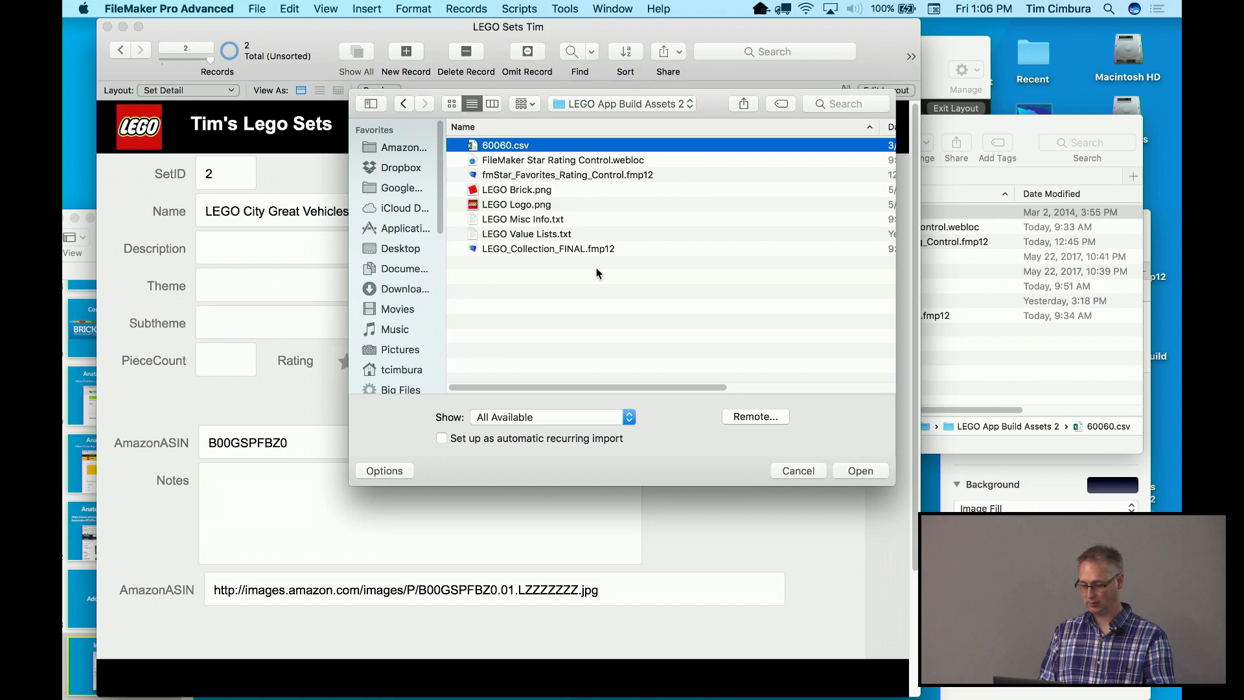
pyautogui.click(876, 471)
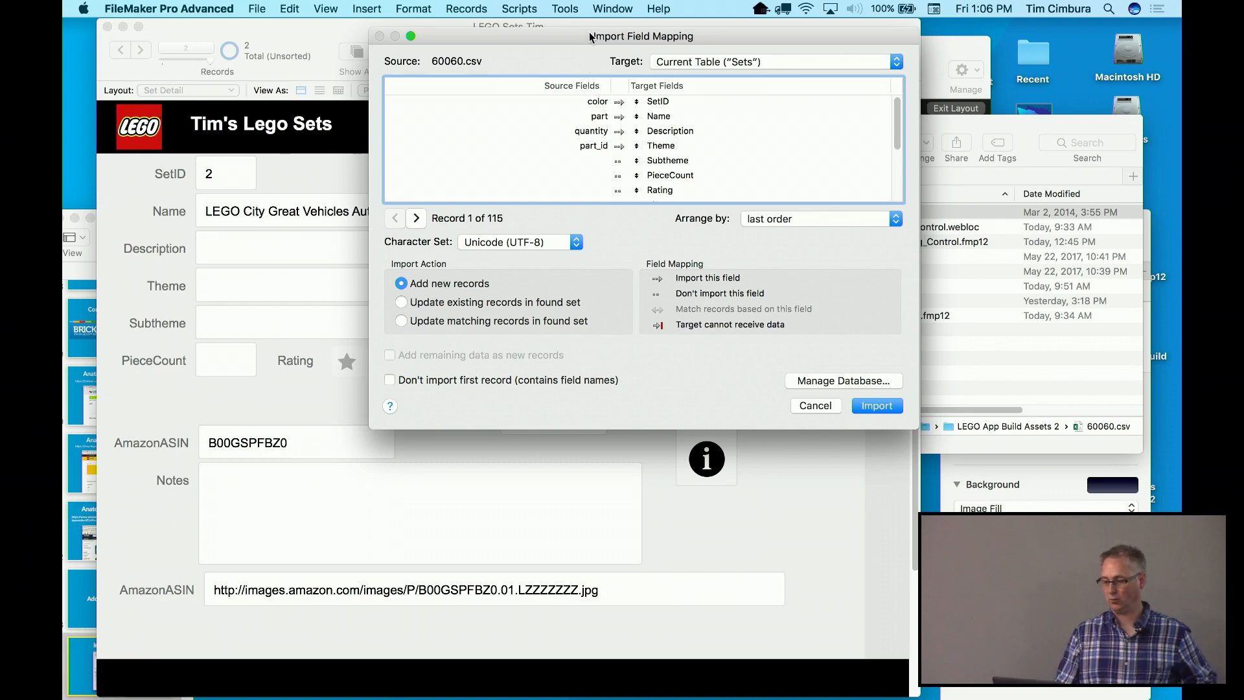
# Set the import target to a new table _60060 and import the 115 parts rows
pyautogui.moveTo(590, 39); pyautogui.dragTo(509, 64)
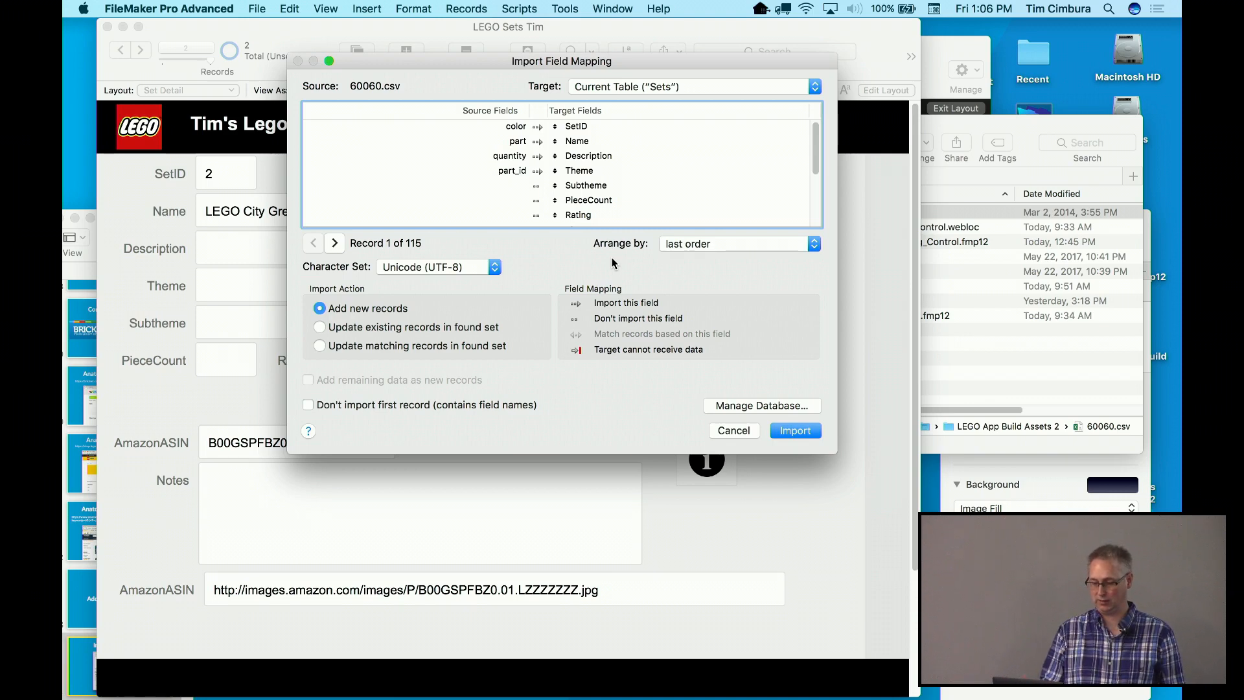
pyautogui.click(677, 93)
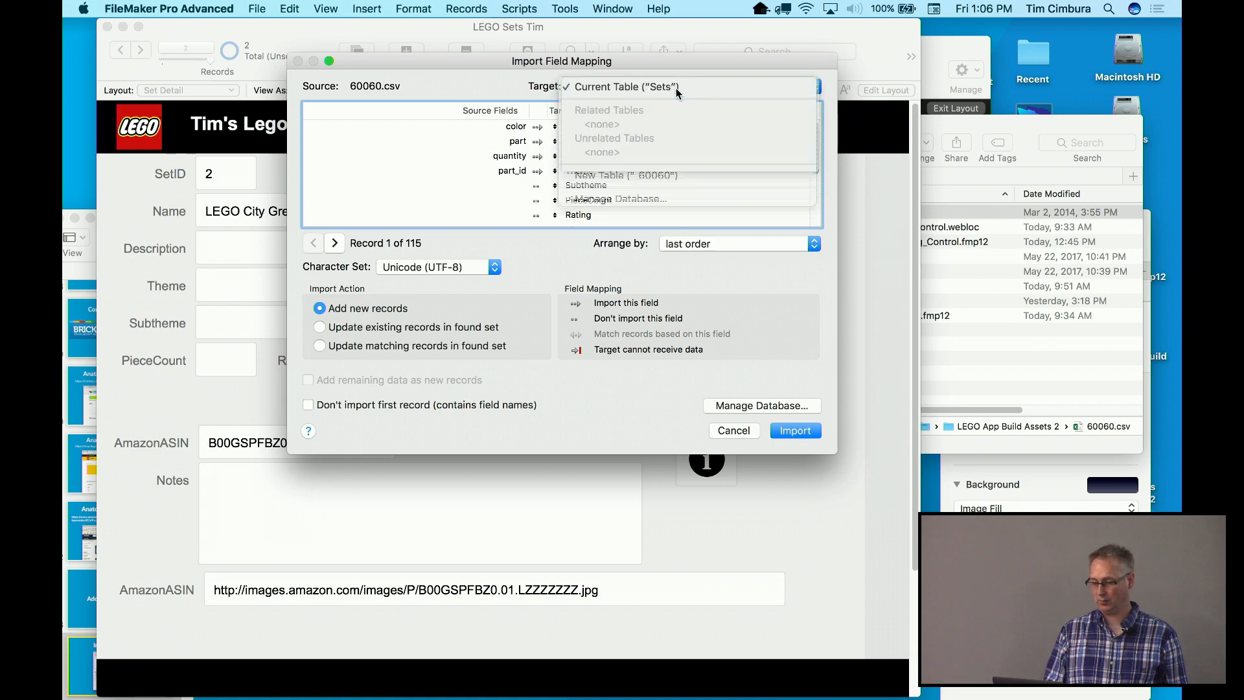
pyautogui.click(660, 177)
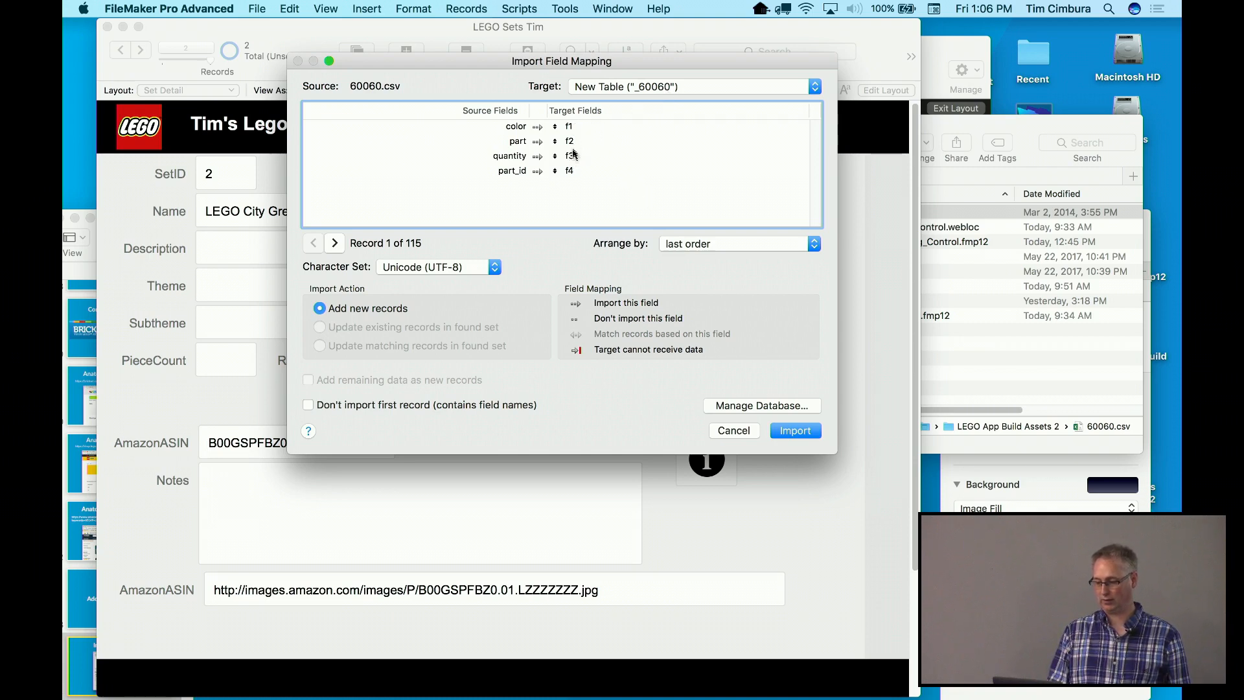
pyautogui.click(799, 433)
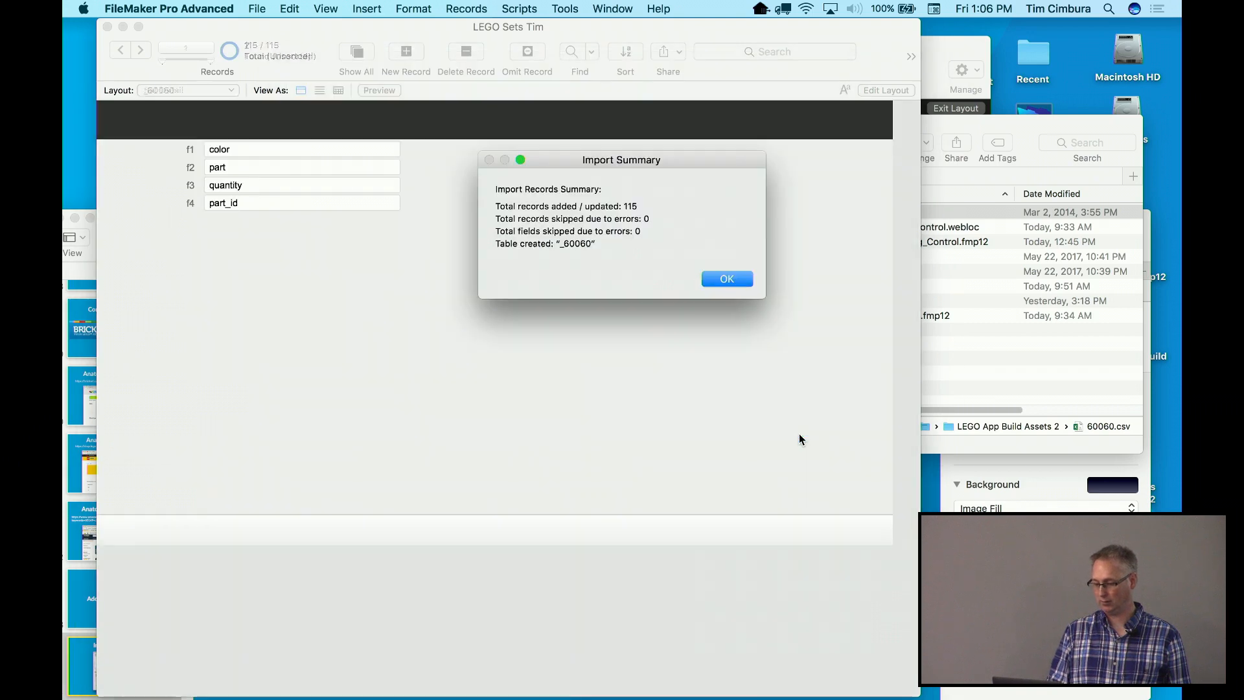
# Dismiss the Import Summary and step forward through the imported _60060 part records
pyautogui.click(719, 278)
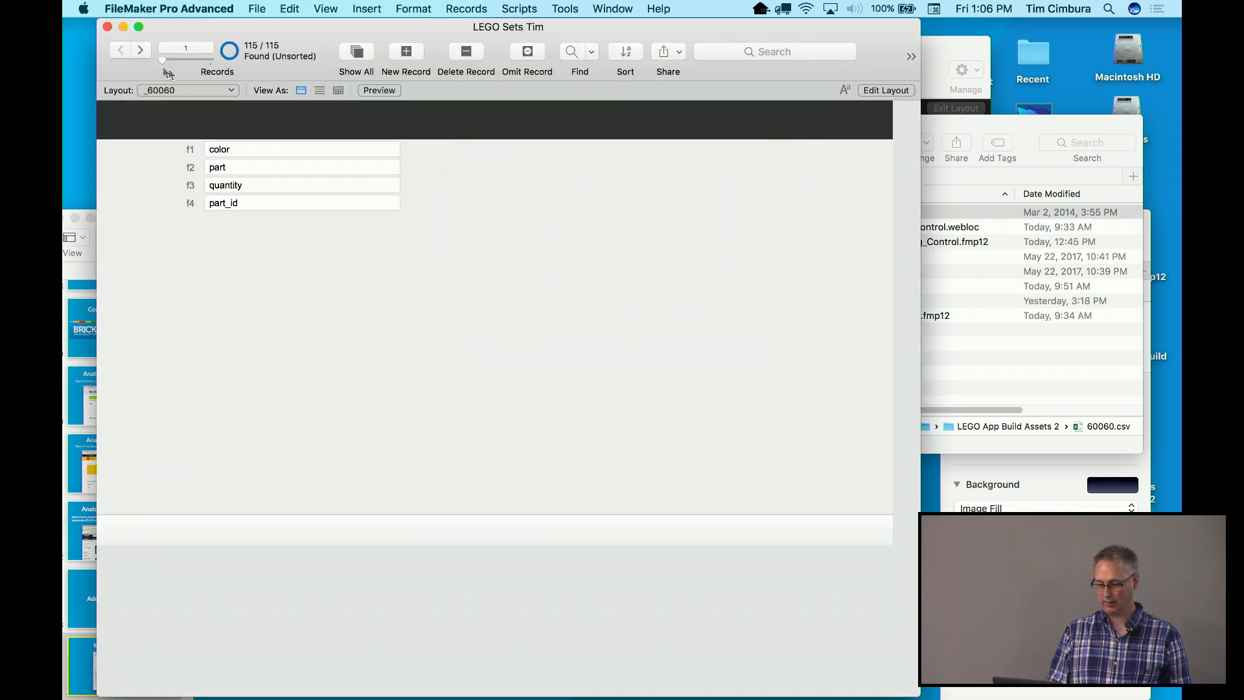
pyautogui.click(140, 51)
pyautogui.click(141, 51)
pyautogui.click(140, 50)
pyautogui.click(141, 50)
pyautogui.click(141, 50)
pyautogui.click(141, 50)
pyautogui.click(140, 50)
pyautogui.click(141, 50)
pyautogui.click(140, 51)
pyautogui.click(140, 50)
pyautogui.click(141, 50)
pyautogui.click(141, 50)
pyautogui.click(144, 52)
pyautogui.click(144, 53)
pyautogui.click(144, 53)
pyautogui.click(144, 53)
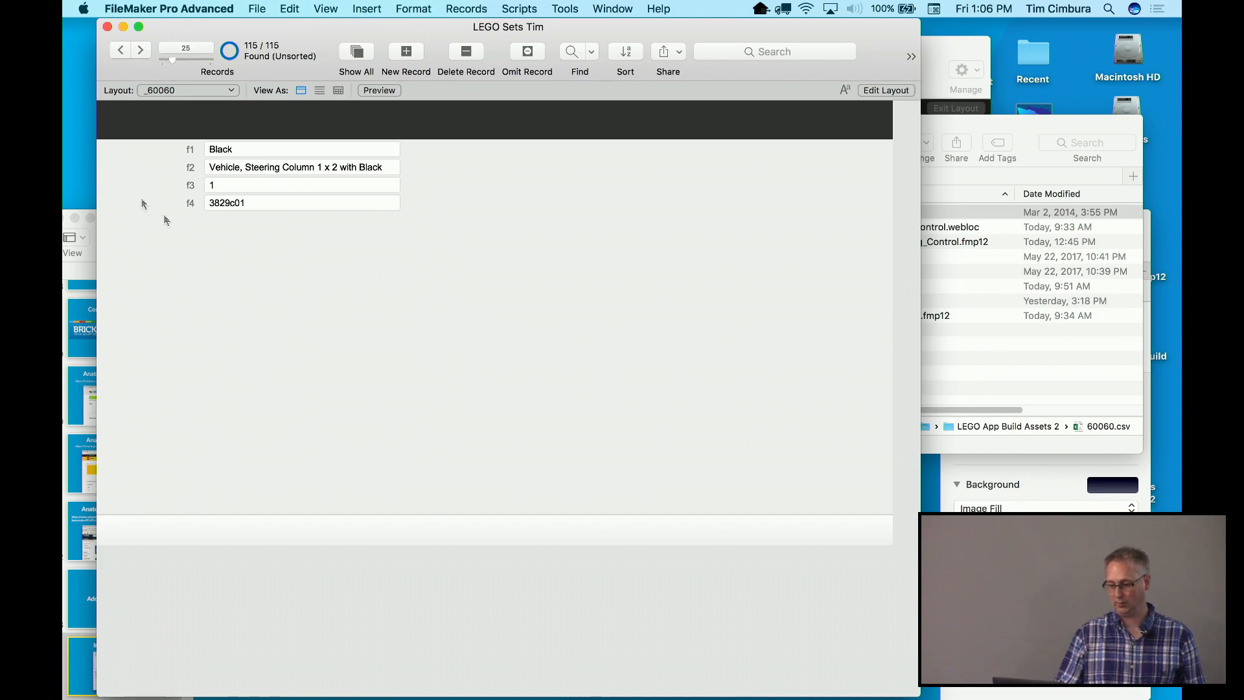
# Open File > Manage > Database to bring up the database management settings
pyautogui.click(261, 8)
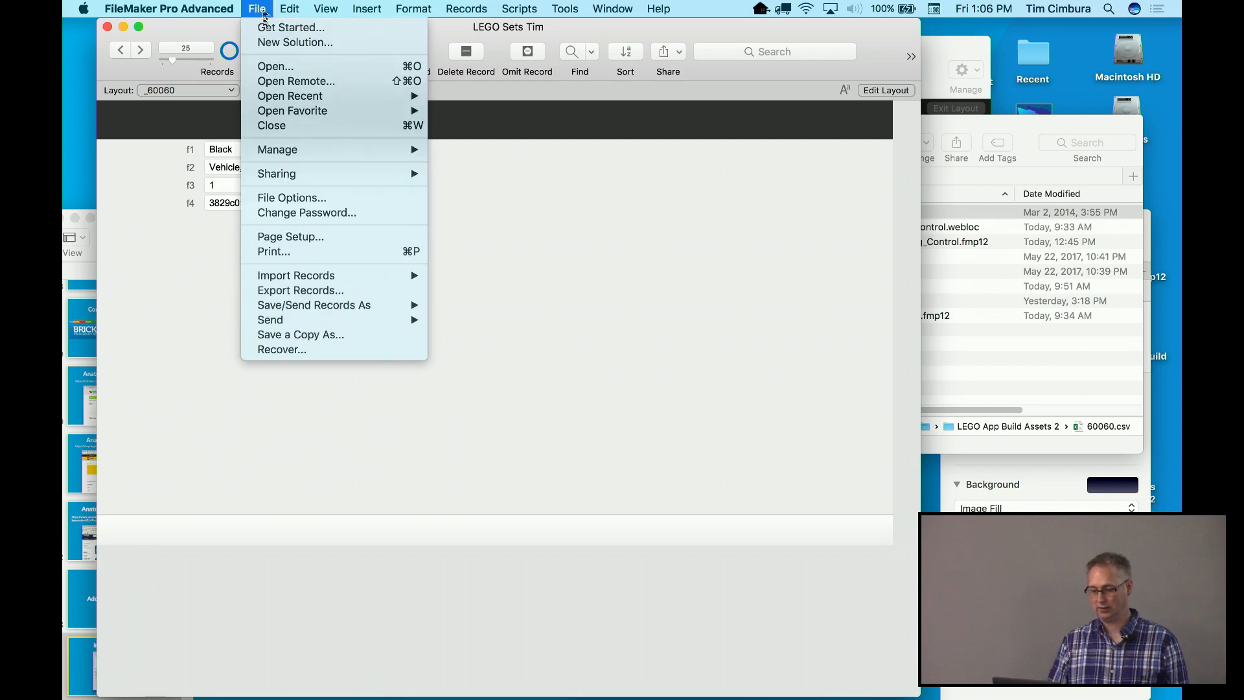
pyautogui.moveTo(277, 150)
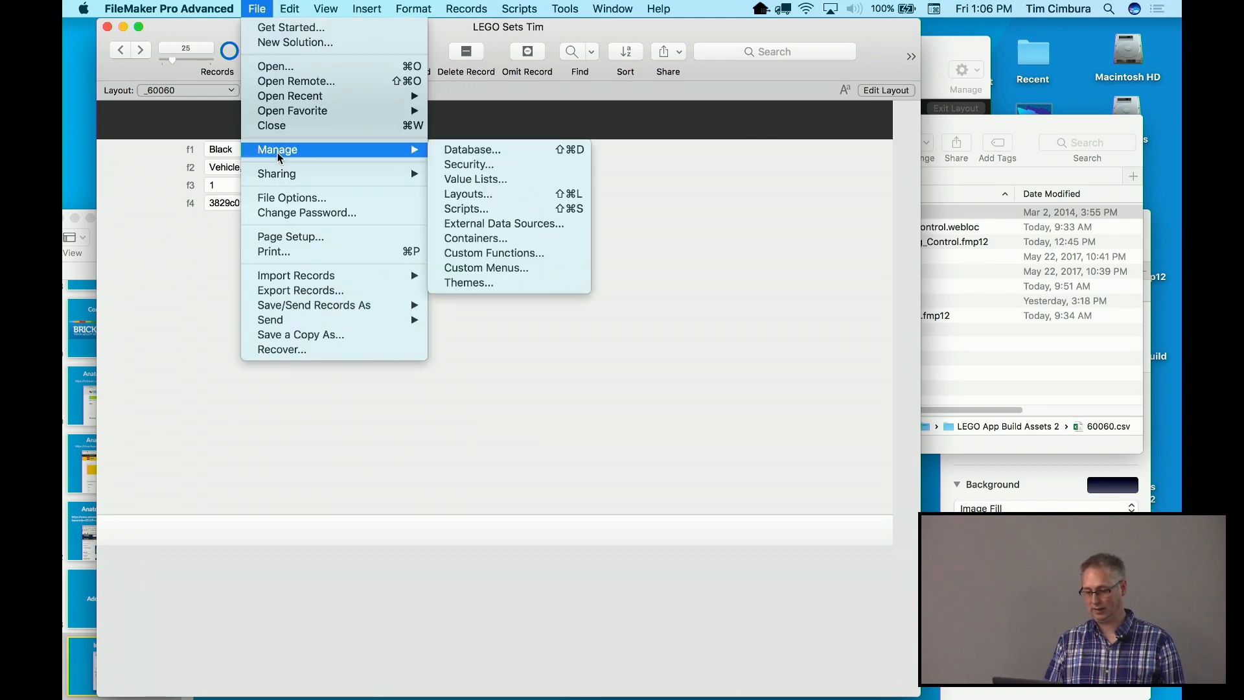
pyautogui.click(456, 149)
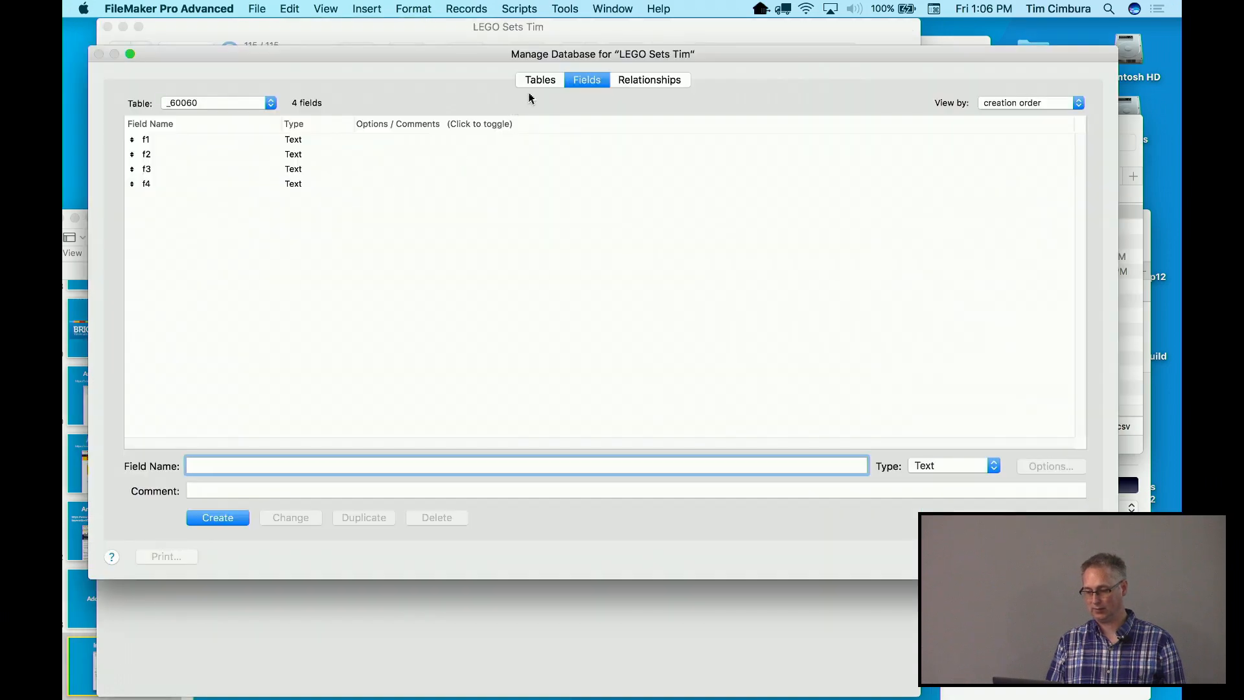
# Rename the _60060 table to Parts
pyautogui.click(535, 83)
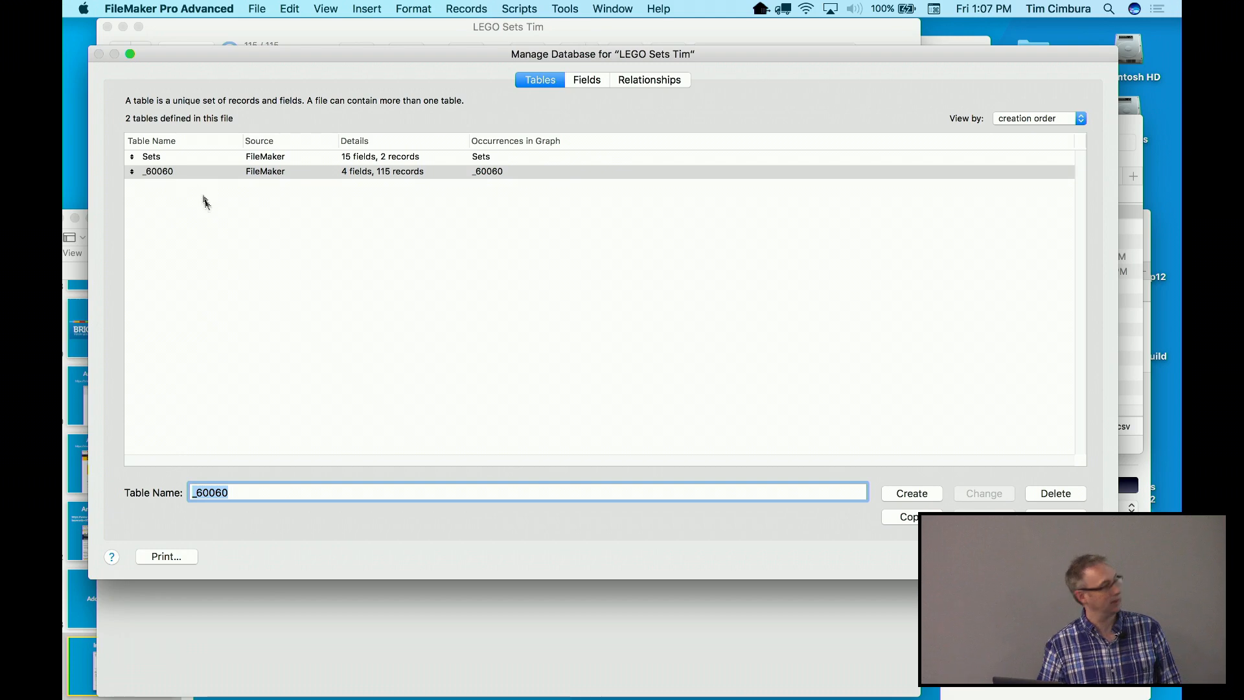
pyautogui.write('Parts')
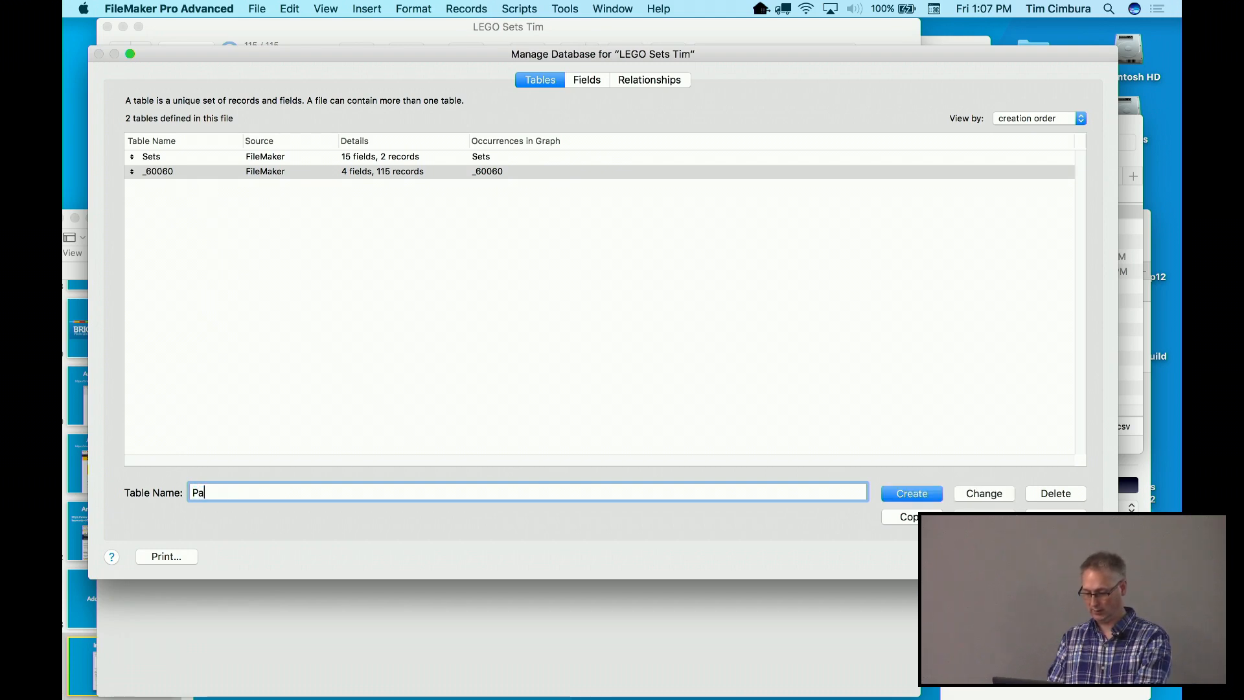
pyautogui.click(980, 497)
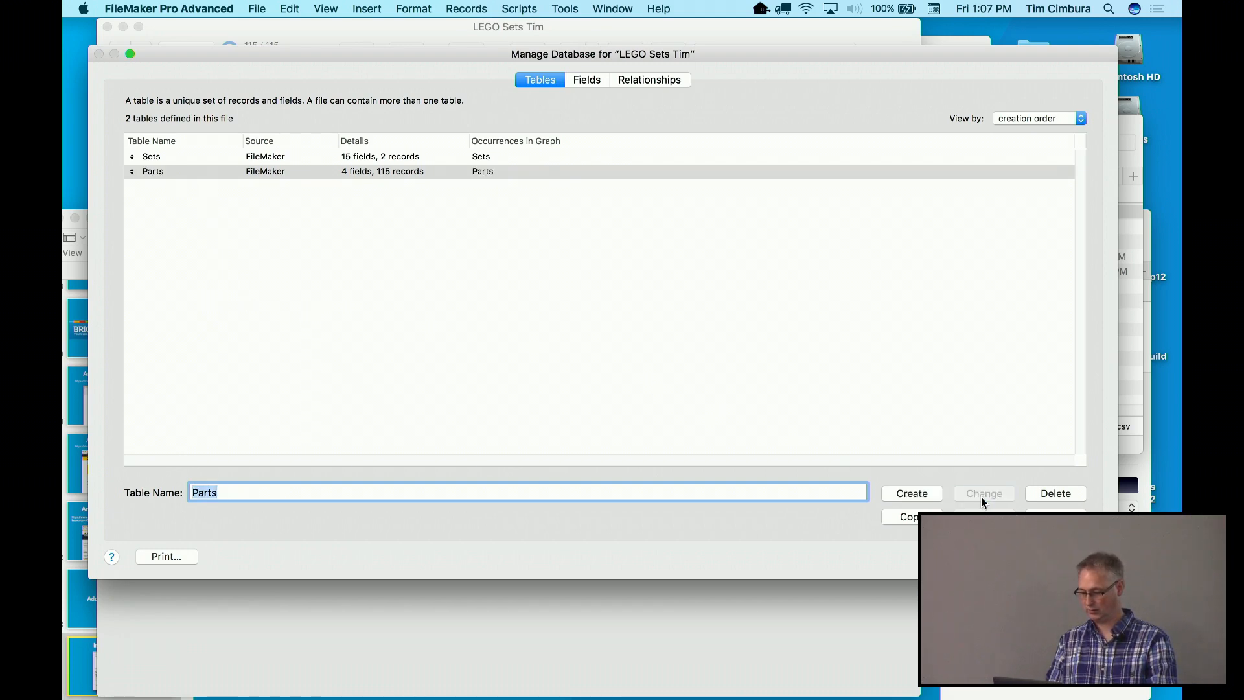
# Rename fields f1 and f2 of the Parts table to Color and Part
pyautogui.click(589, 80)
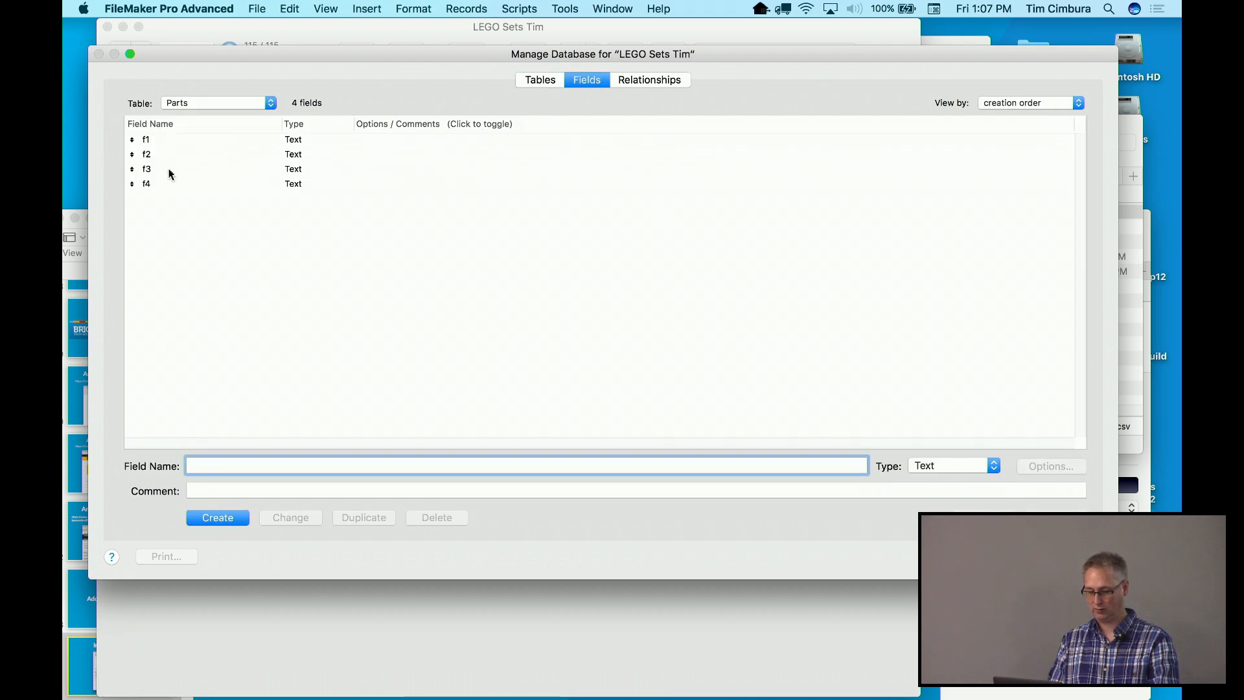
pyautogui.click(173, 142)
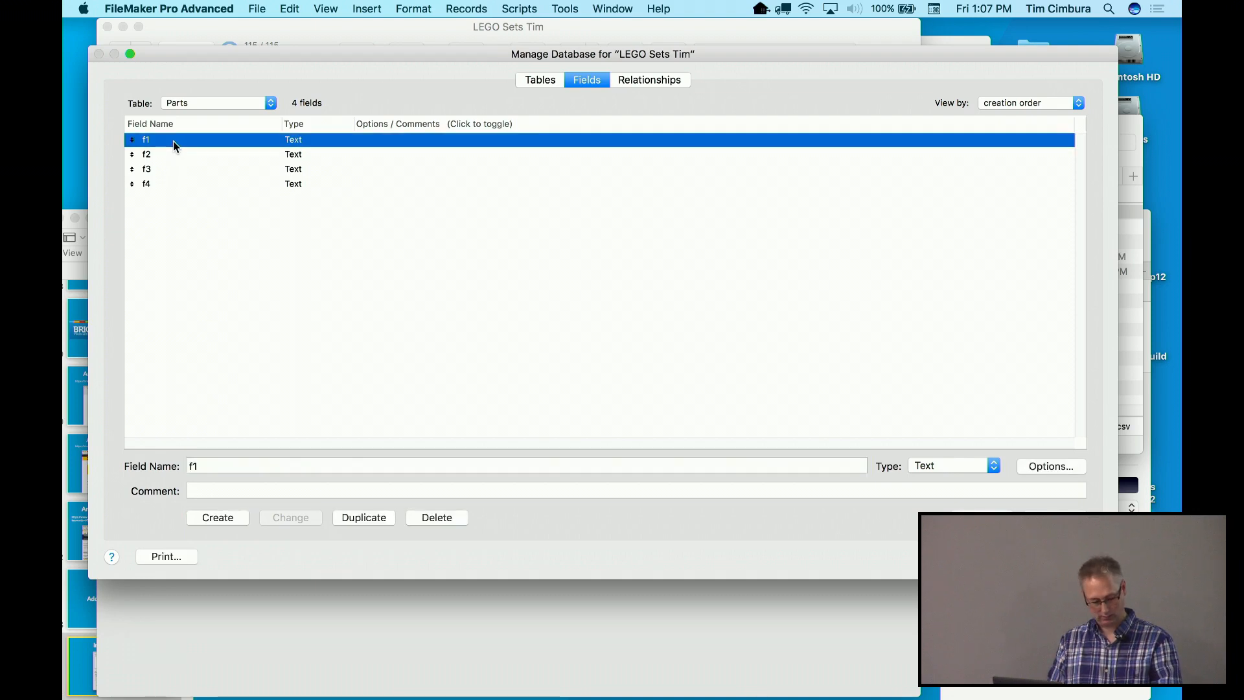
pyautogui.click(228, 463)
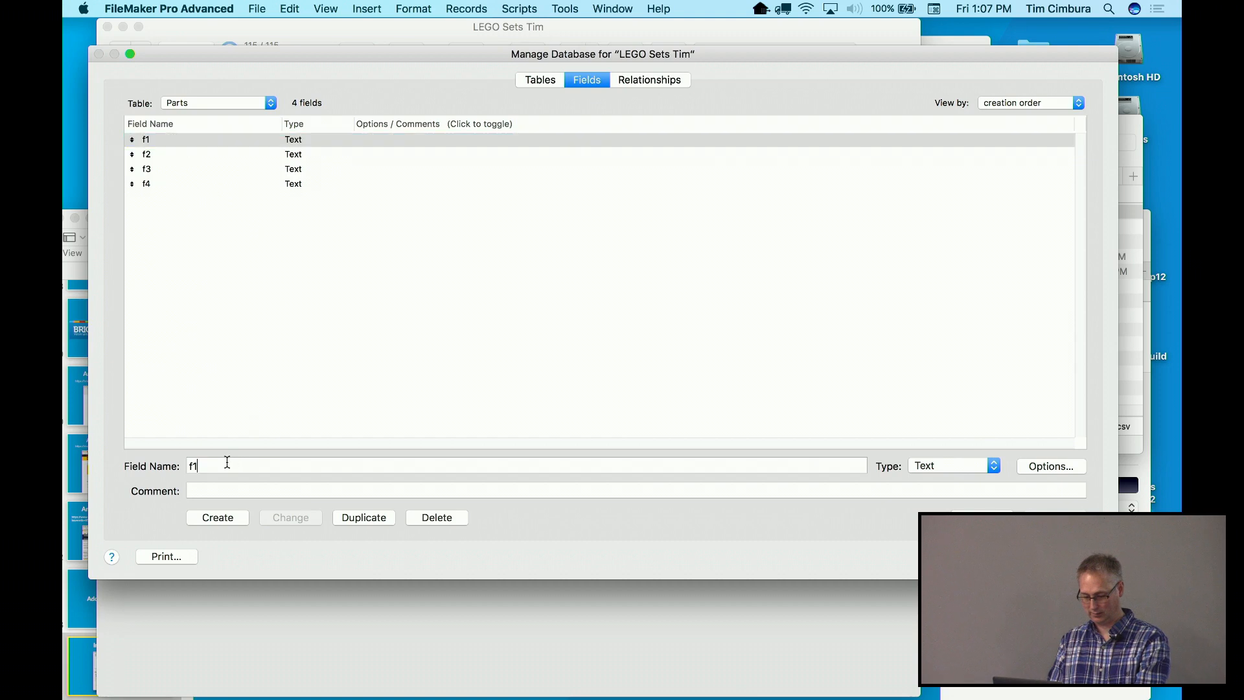
pyautogui.press('BackSpace')
pyautogui.press('BackSpace')
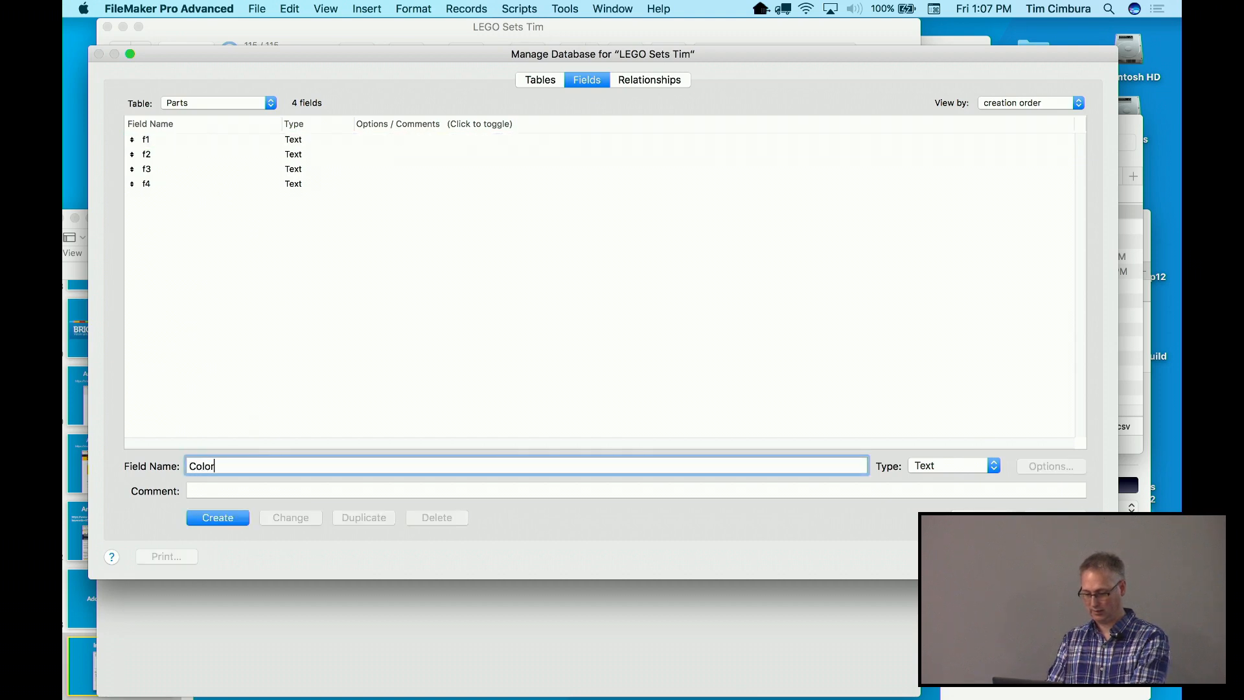
pyautogui.click(241, 141)
pyautogui.click(215, 467)
pyautogui.moveTo(215, 466); pyautogui.dragTo(184, 466)
pyautogui.write('Color')
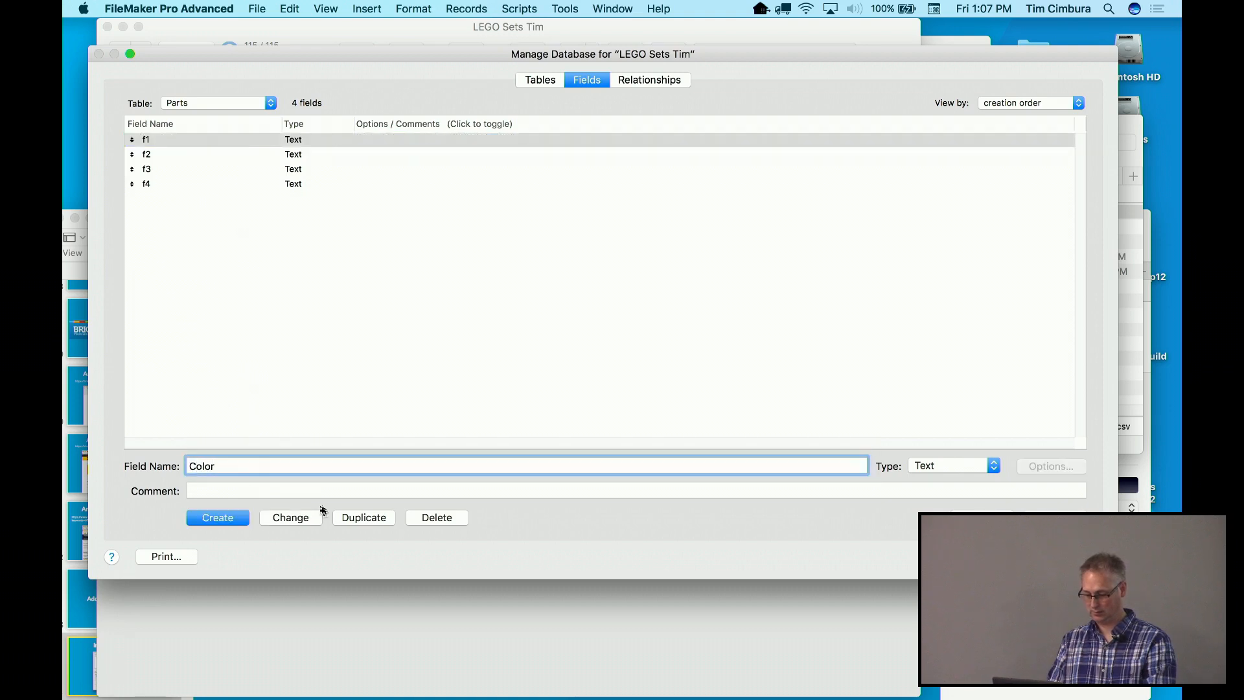
pyautogui.click(298, 516)
pyautogui.click(239, 154)
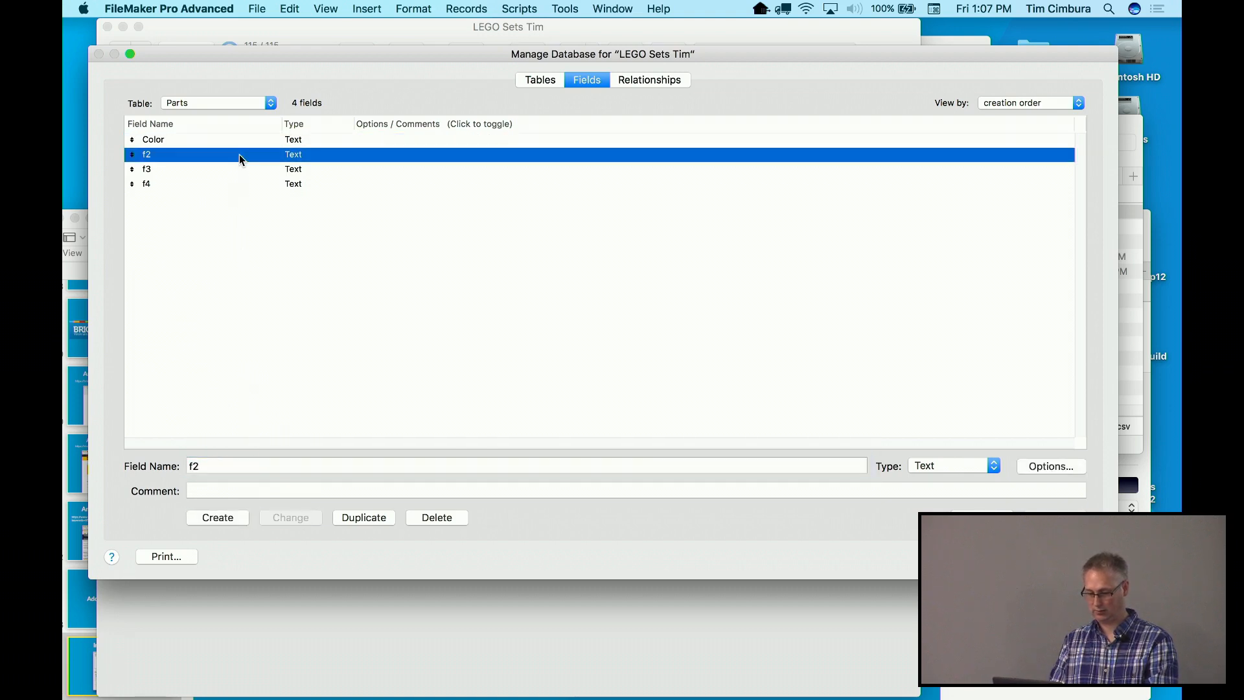
pyautogui.click(220, 465)
pyautogui.moveTo(217, 465); pyautogui.dragTo(184, 462)
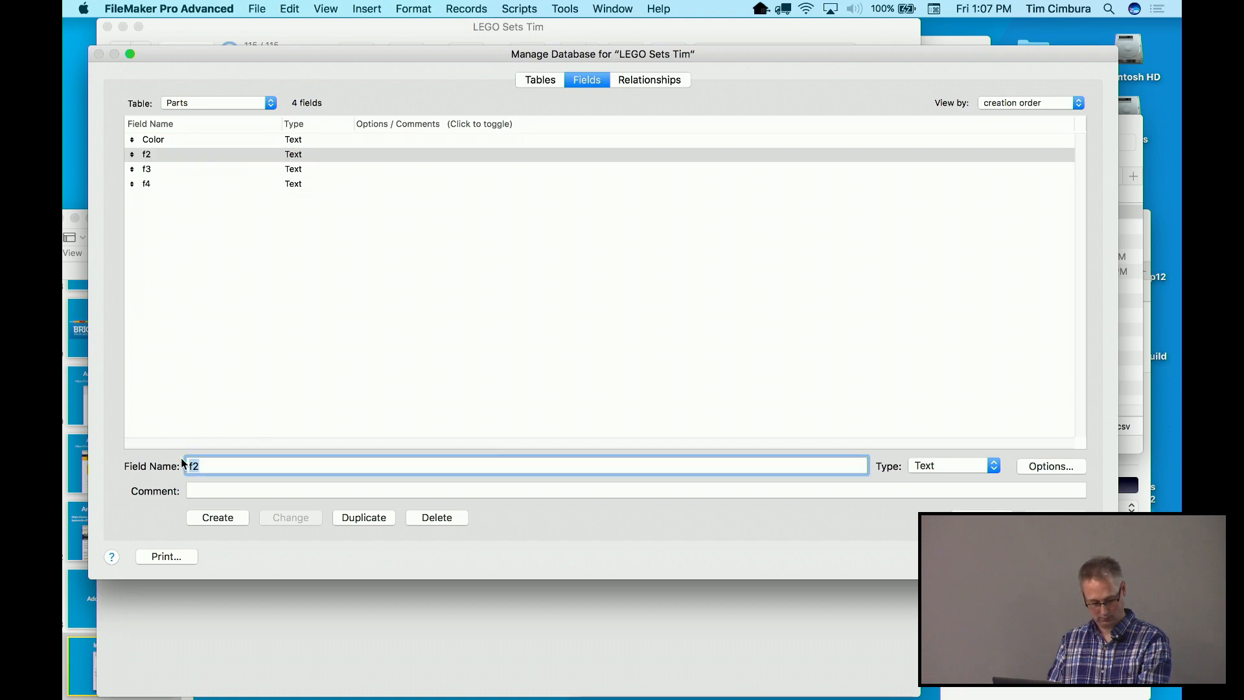
pyautogui.write('Part')
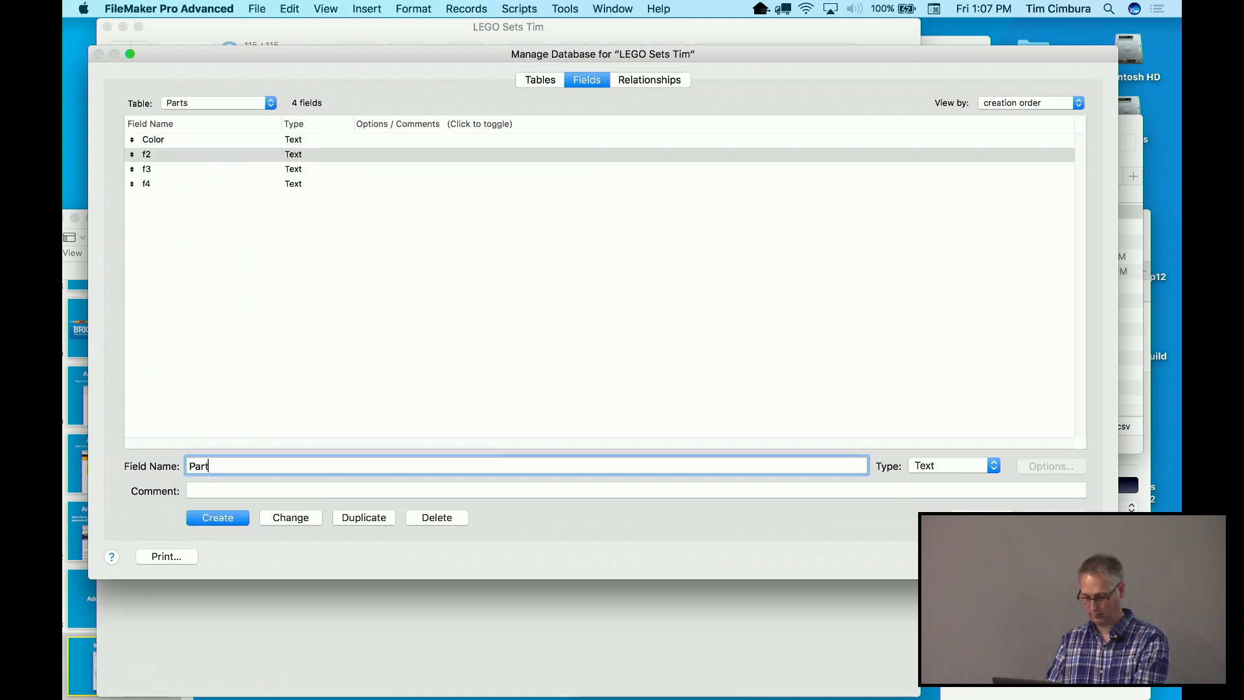
pyautogui.click(275, 516)
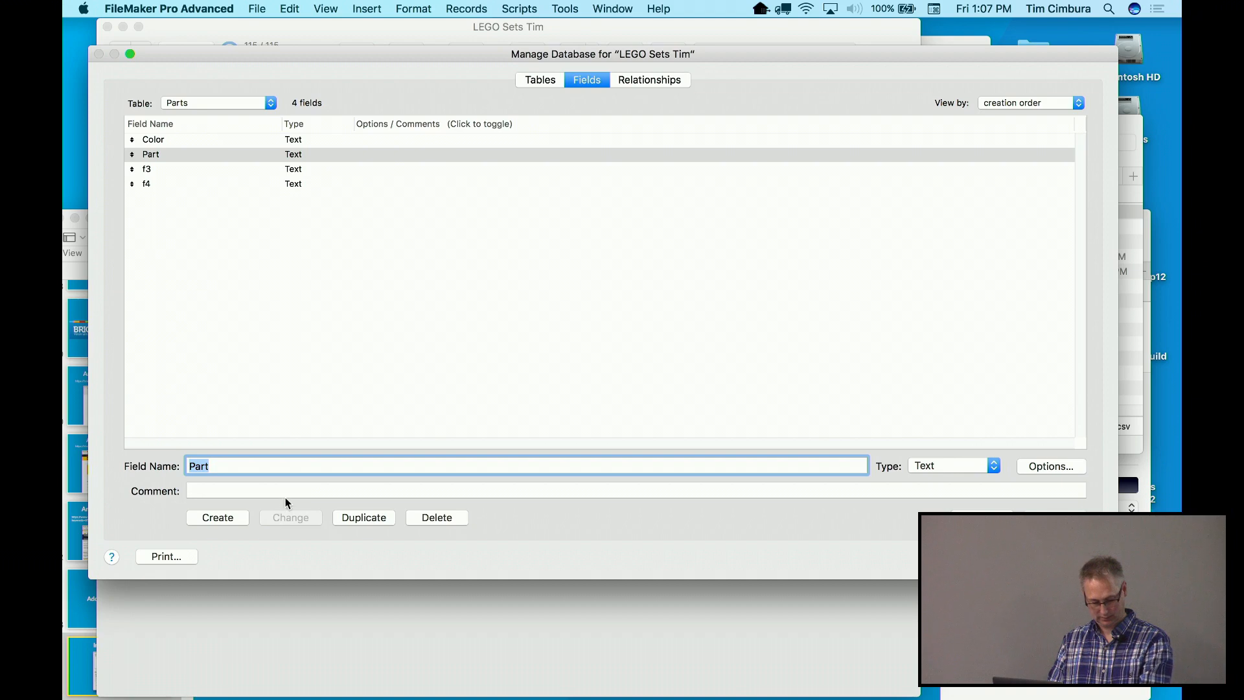
# Rename fields f3 and f4 to Quantity and PartID
pyautogui.click(264, 169)
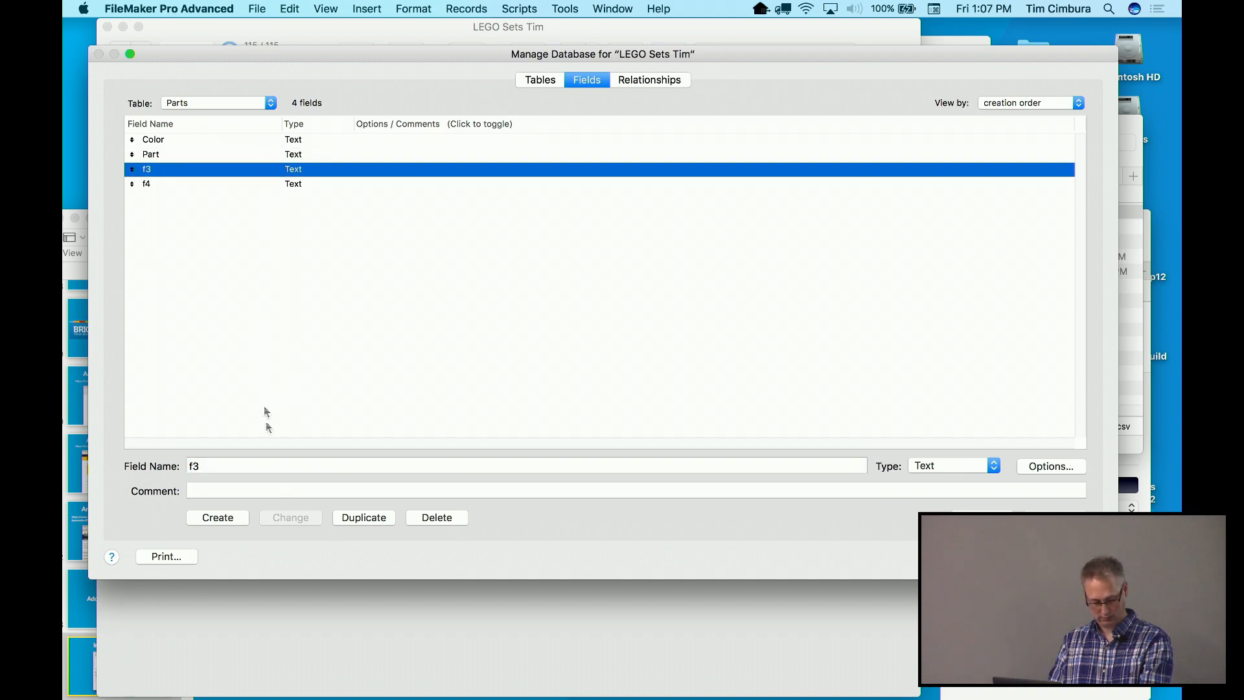
pyautogui.moveTo(233, 465); pyautogui.dragTo(178, 462)
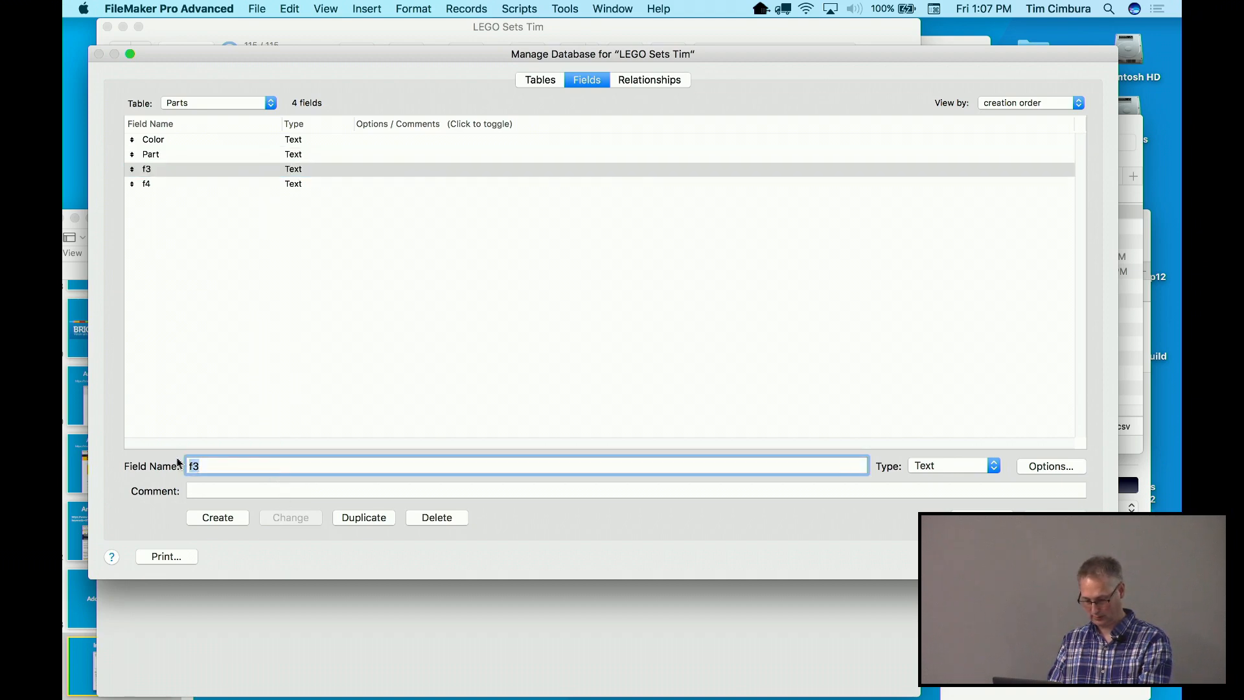
pyautogui.write('Quantity')
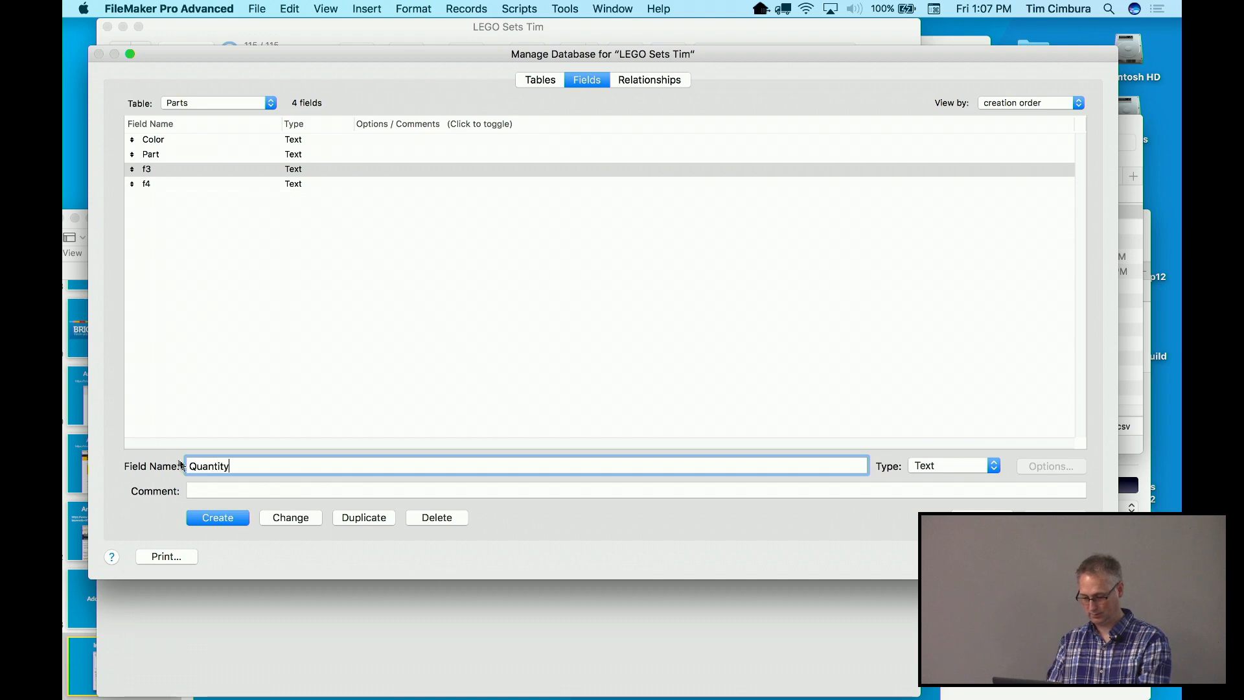
pyautogui.click(288, 517)
pyautogui.click(253, 185)
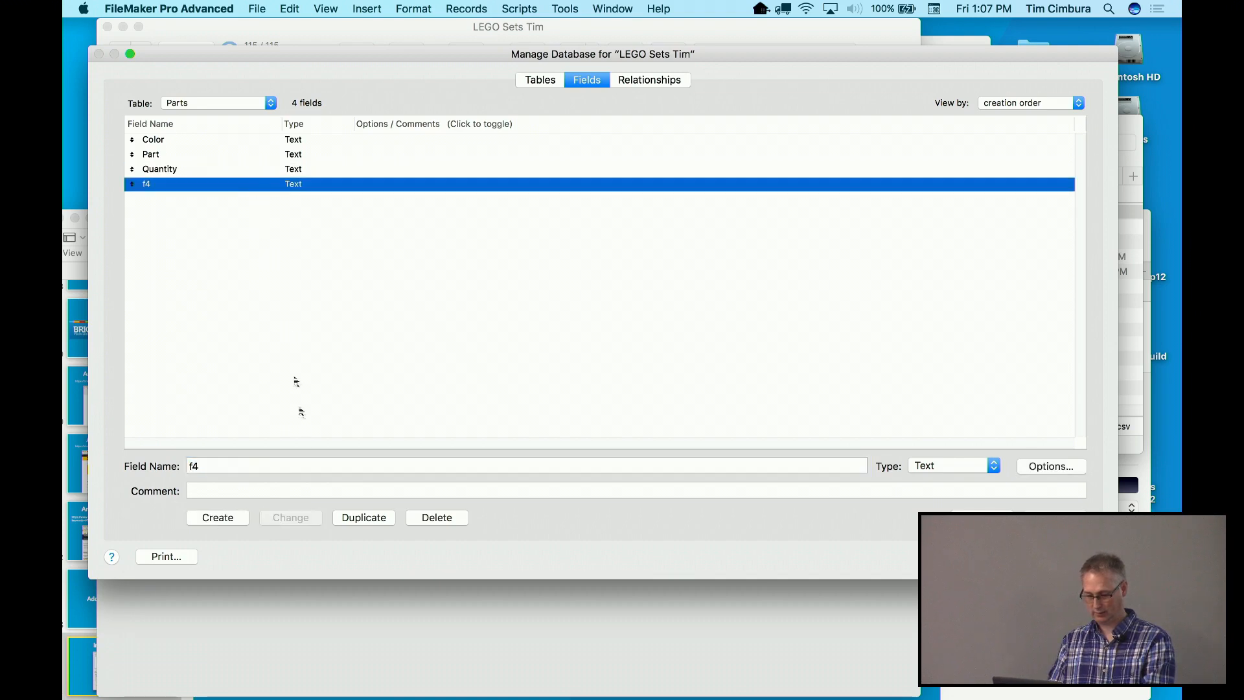
pyautogui.click(278, 465)
pyautogui.press('BackSpace')
pyautogui.press('BackSpace')
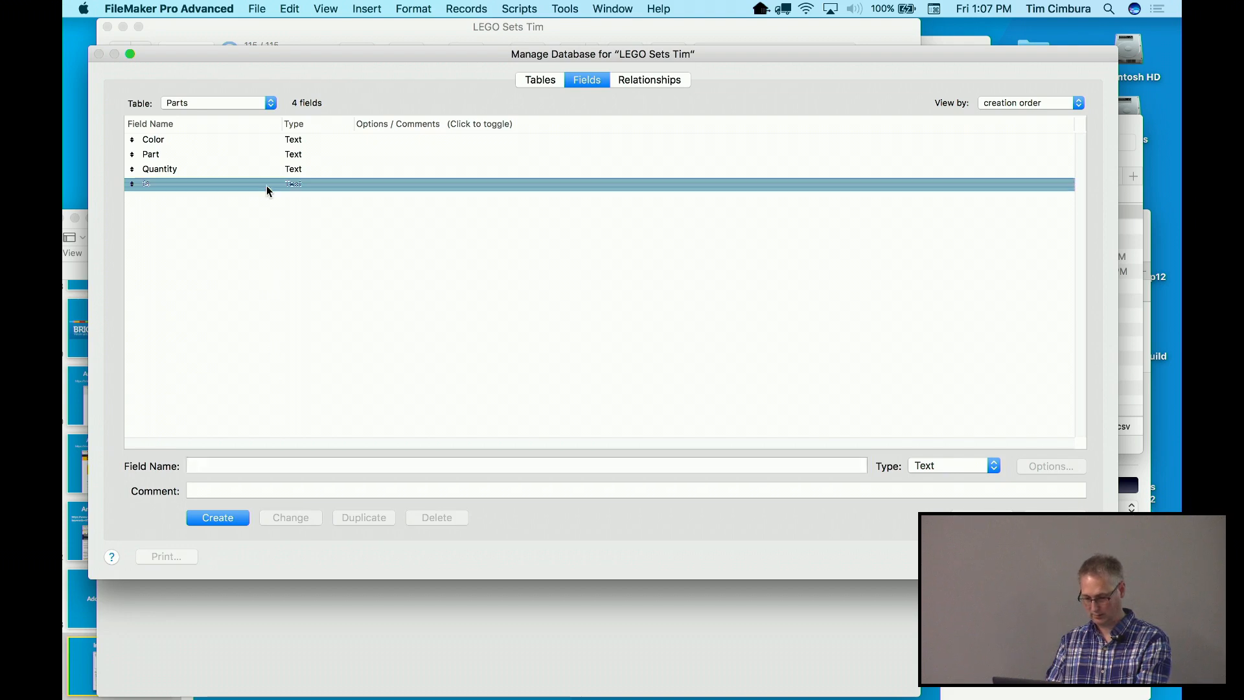
pyautogui.click(266, 185)
pyautogui.click(233, 462)
pyautogui.write('PartId')
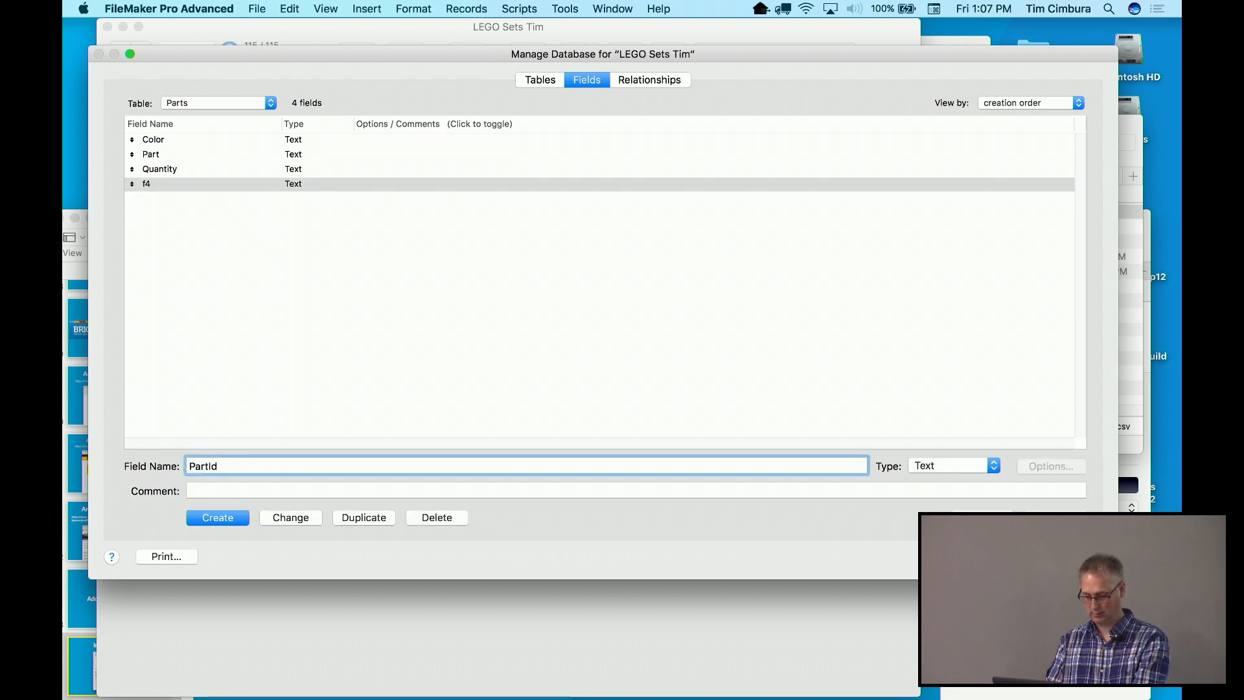
pyautogui.press('BackSpace')
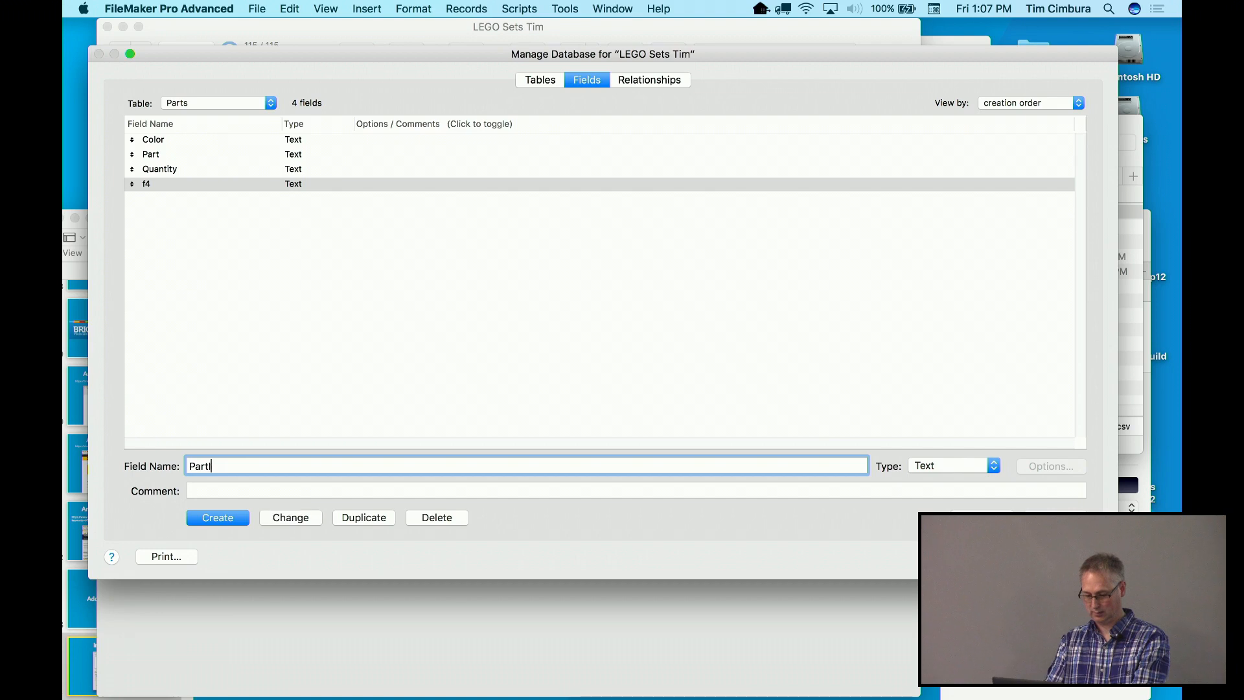
pyautogui.click(302, 518)
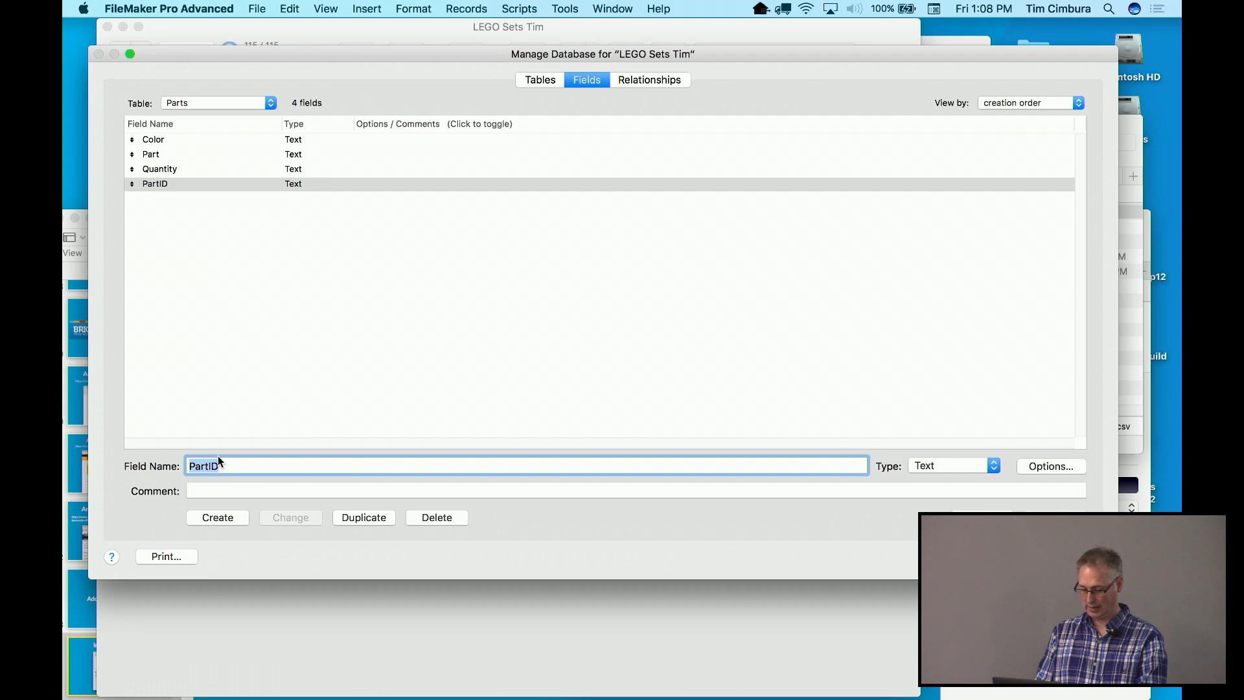
# Create a Number field named SetID and show the relationships graph
pyautogui.write('Set')
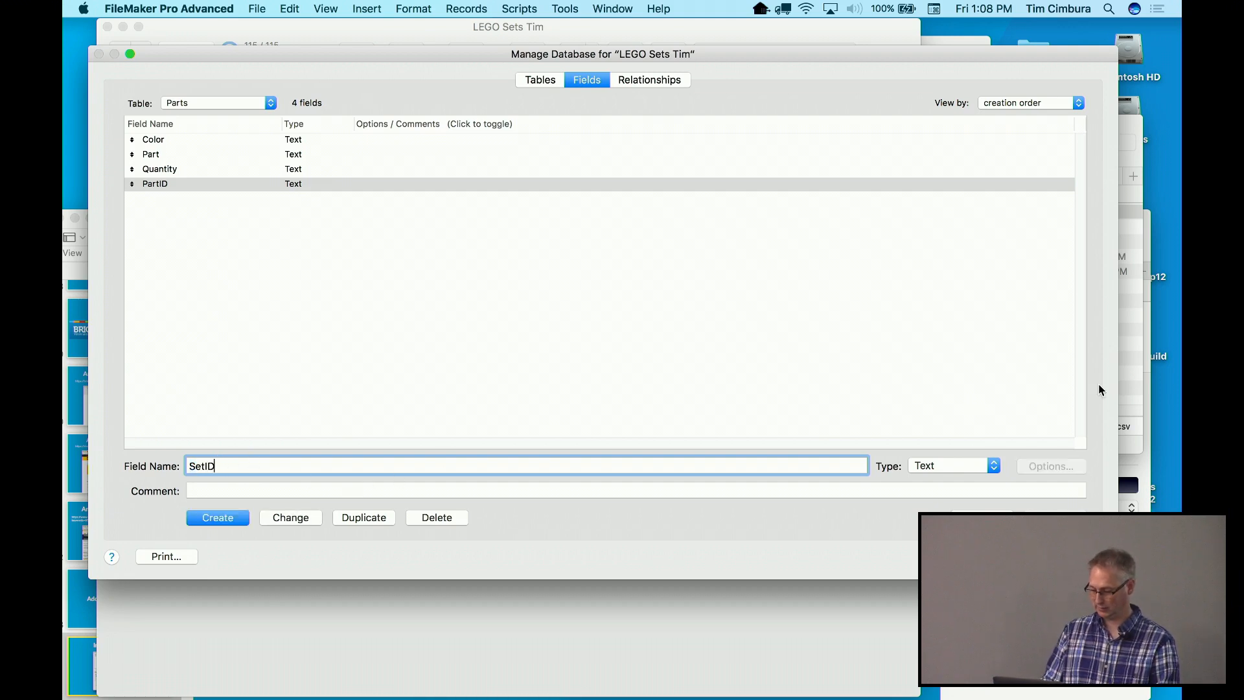
pyautogui.click(955, 466)
pyautogui.click(954, 478)
pyautogui.click(221, 518)
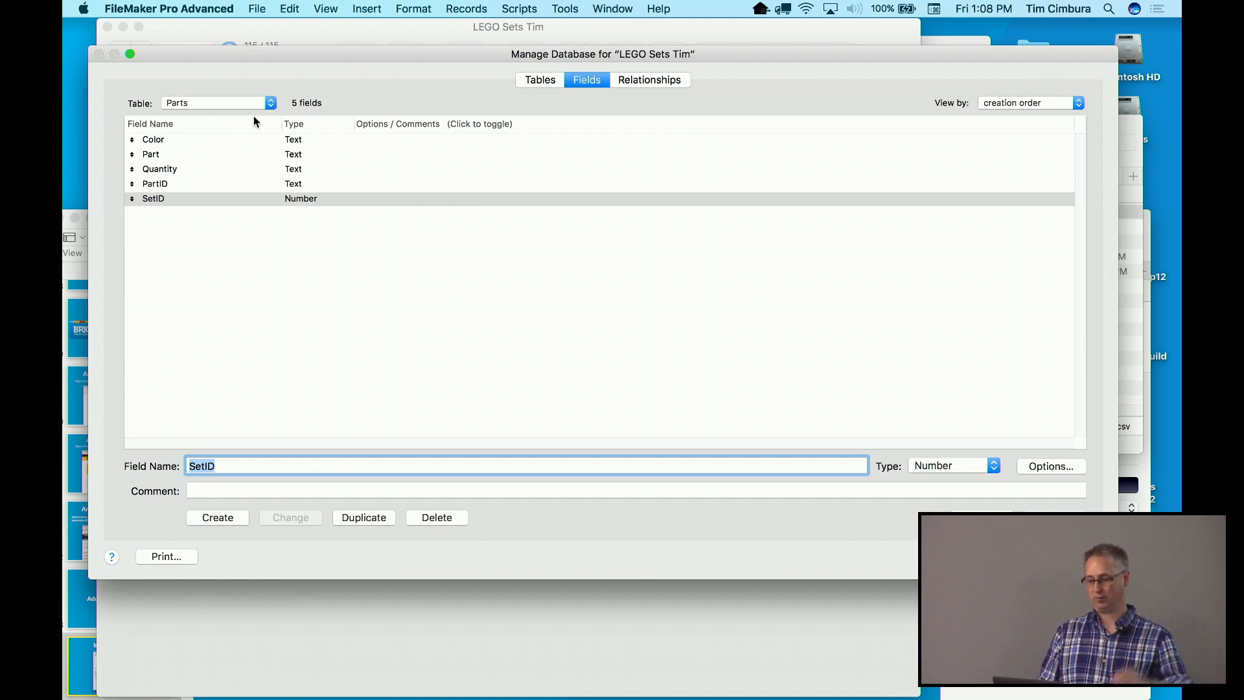
pyautogui.click(636, 83)
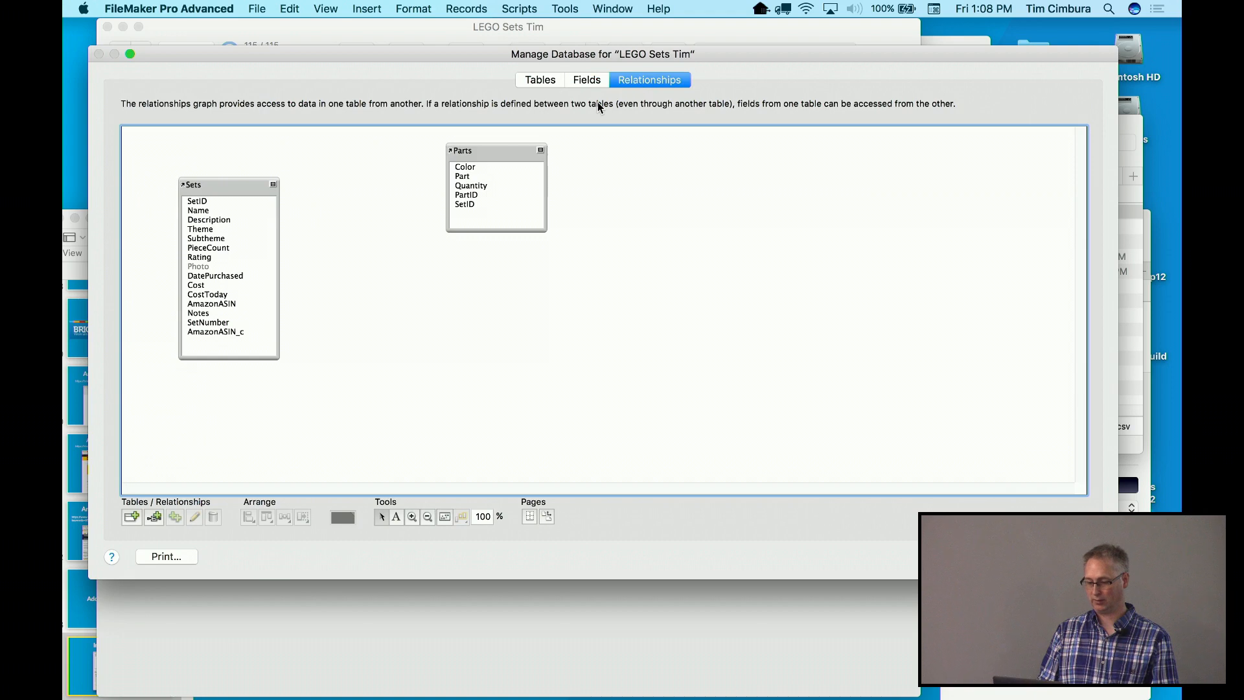
# Link Sets::SetID to Parts::SetID, tidy the table boxes, and save the definitions
pyautogui.moveTo(494, 157); pyautogui.dragTo(430, 195)
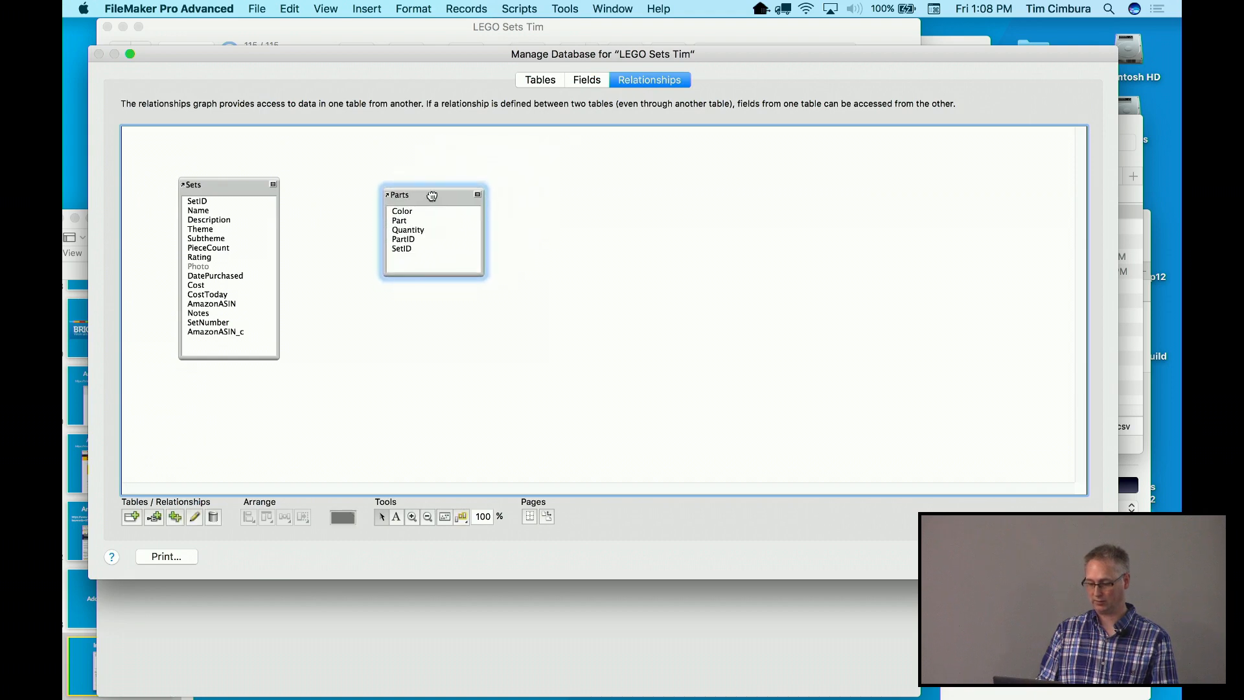
pyautogui.moveTo(224, 202); pyautogui.dragTo(395, 247)
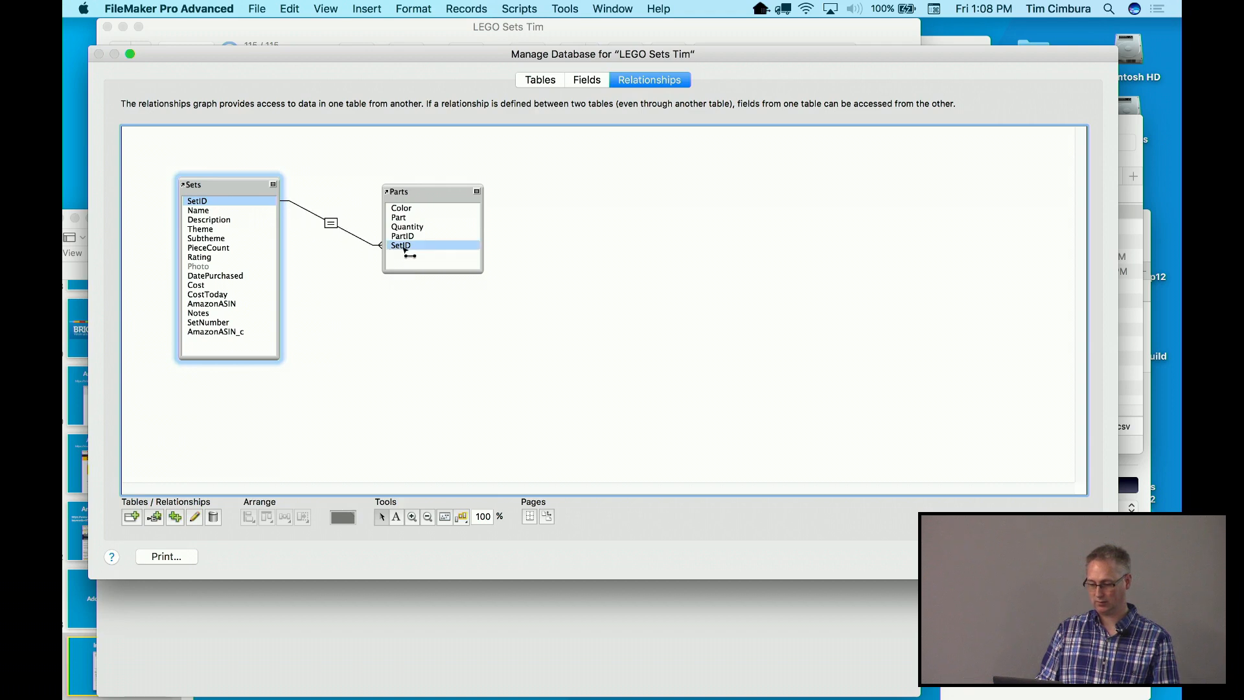
pyautogui.click(294, 200)
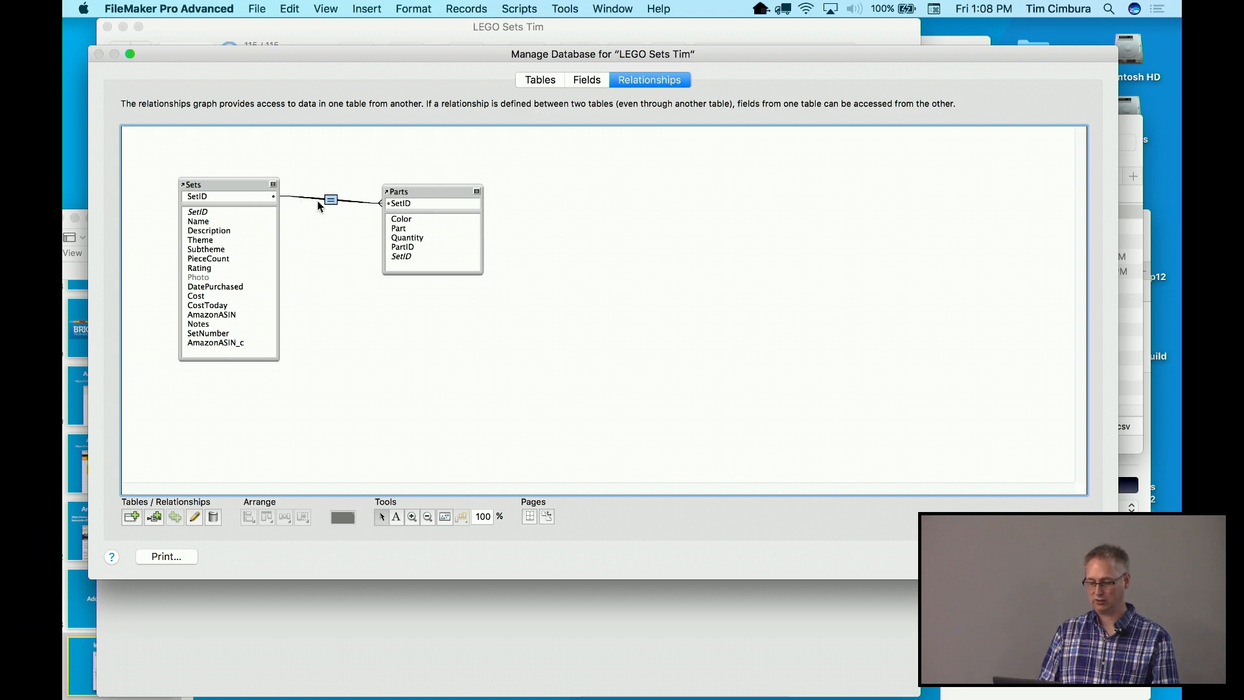
pyautogui.moveTo(395, 189); pyautogui.dragTo(412, 182)
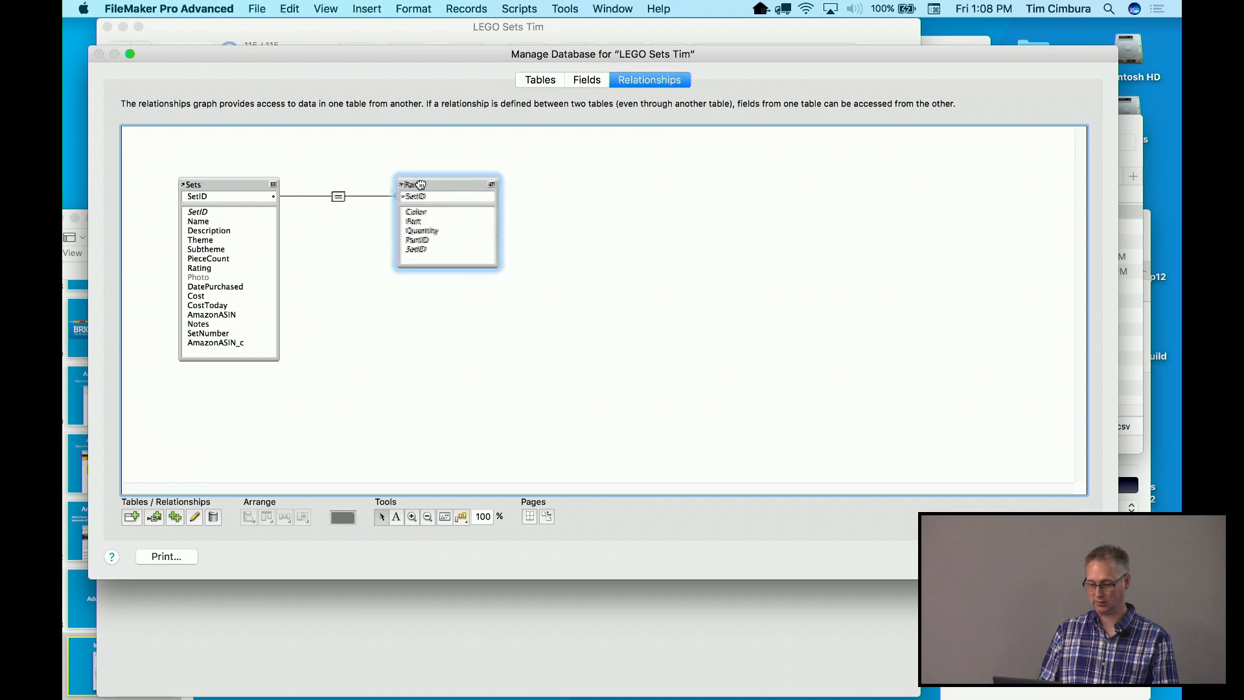
pyautogui.click(372, 214)
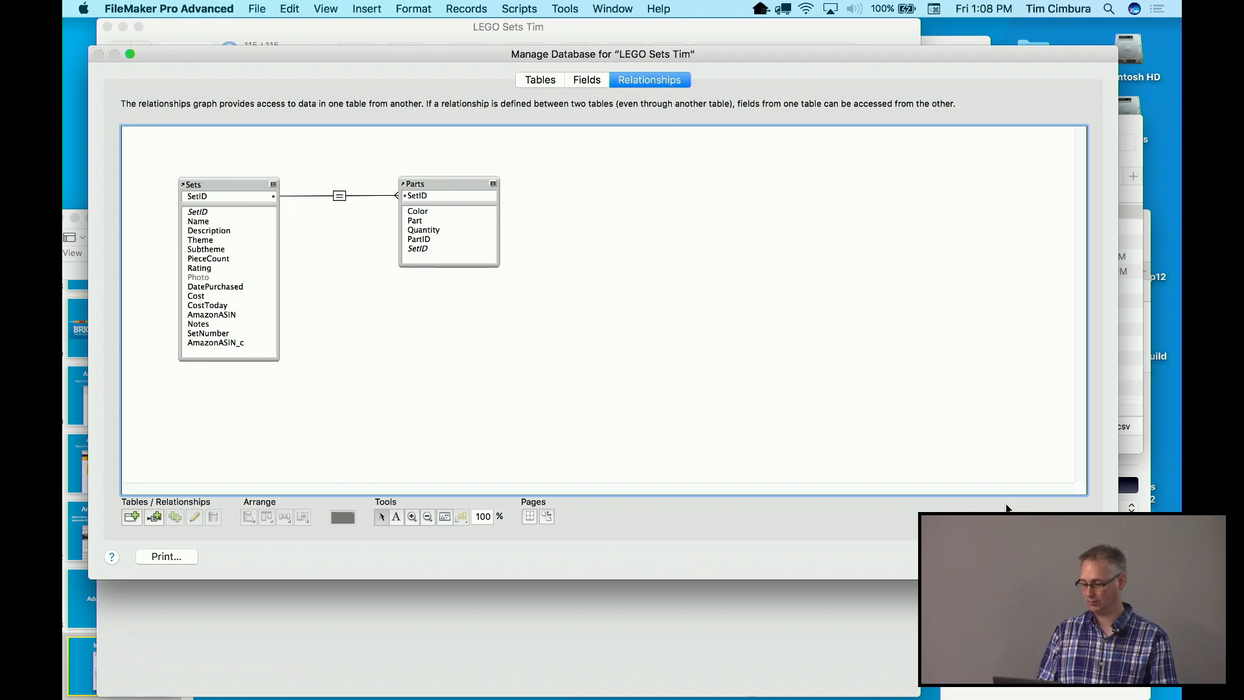
pyautogui.press('Return')
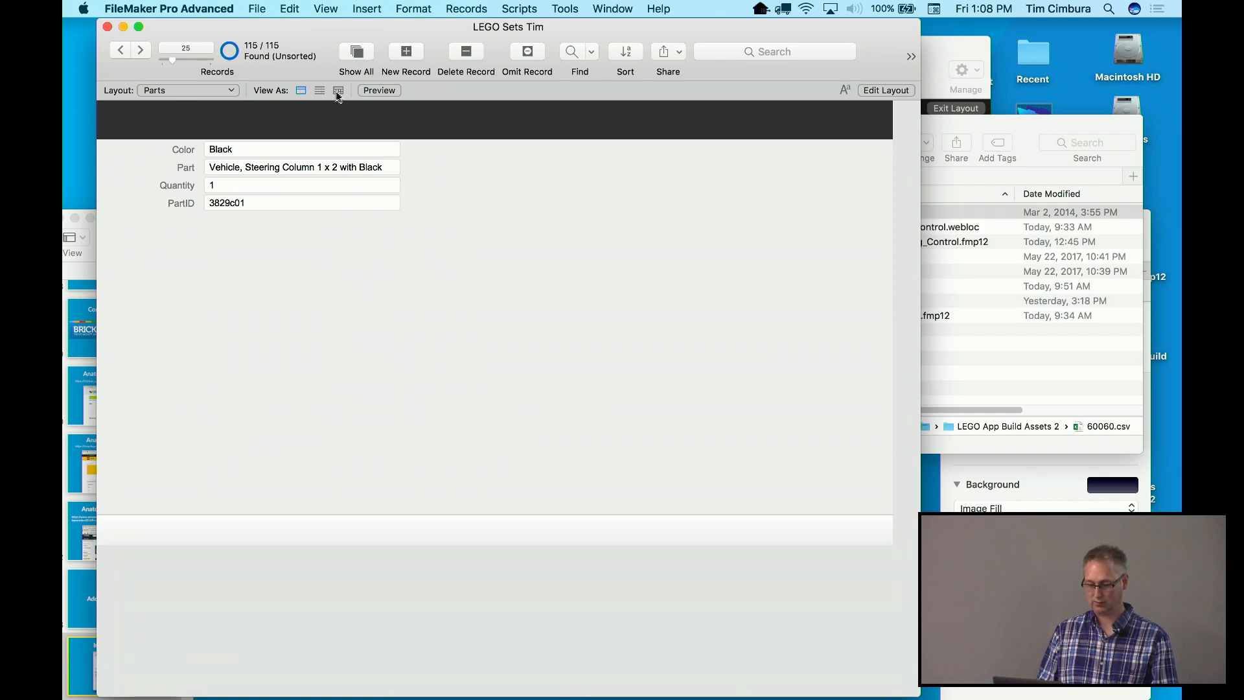
# Browse the parts records in Table View, return to Form View, then enter Layout mode
pyautogui.click(338, 91)
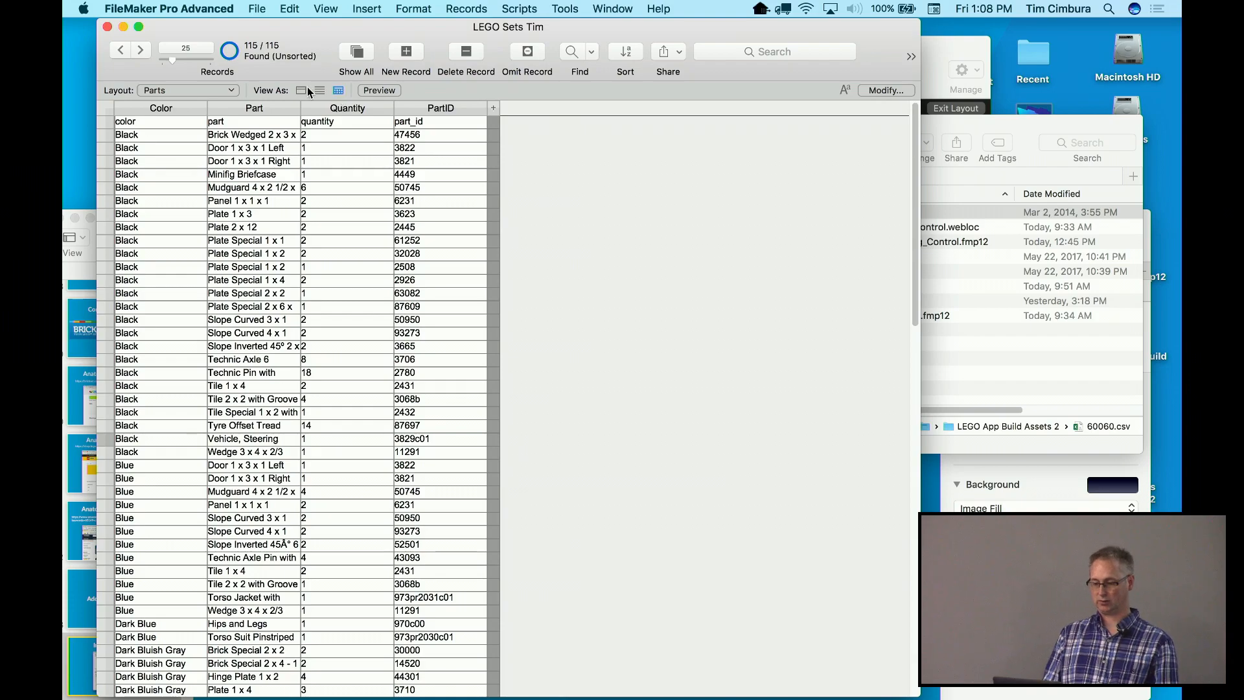
pyautogui.click(307, 90)
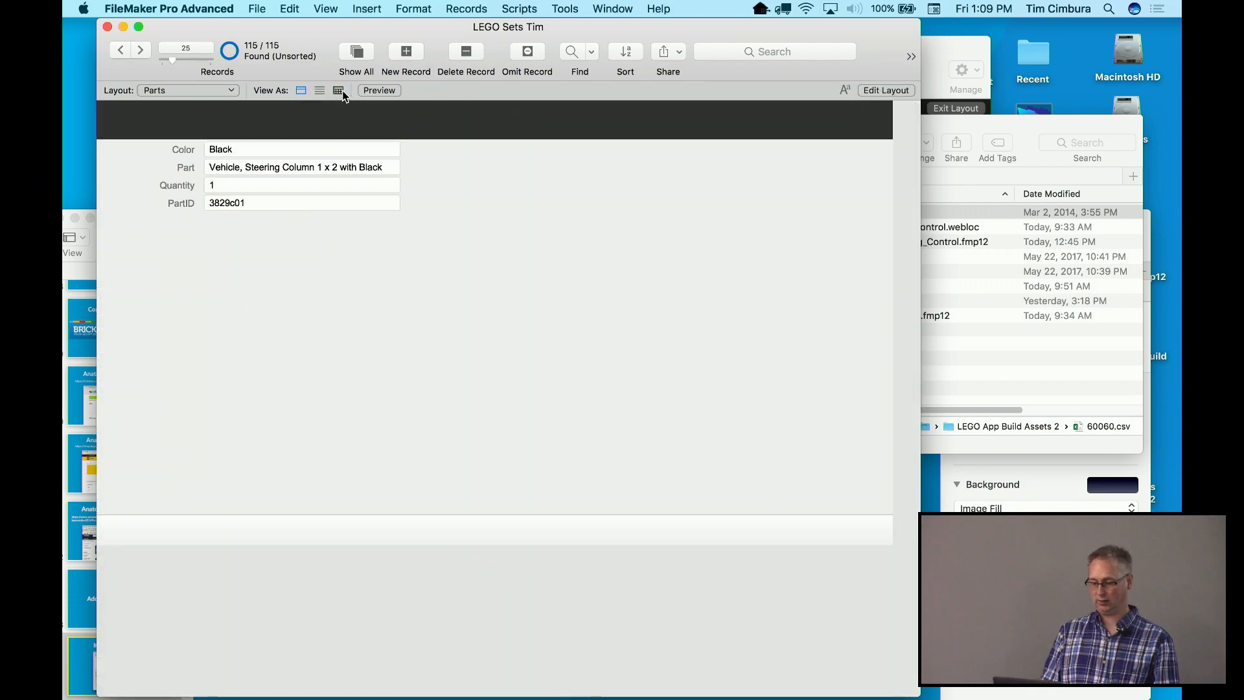
pyautogui.click(338, 90)
pyautogui.scroll(-5, 342, 251)
pyautogui.scroll(-10, 342, 251)
pyautogui.scroll(15, 342, 251)
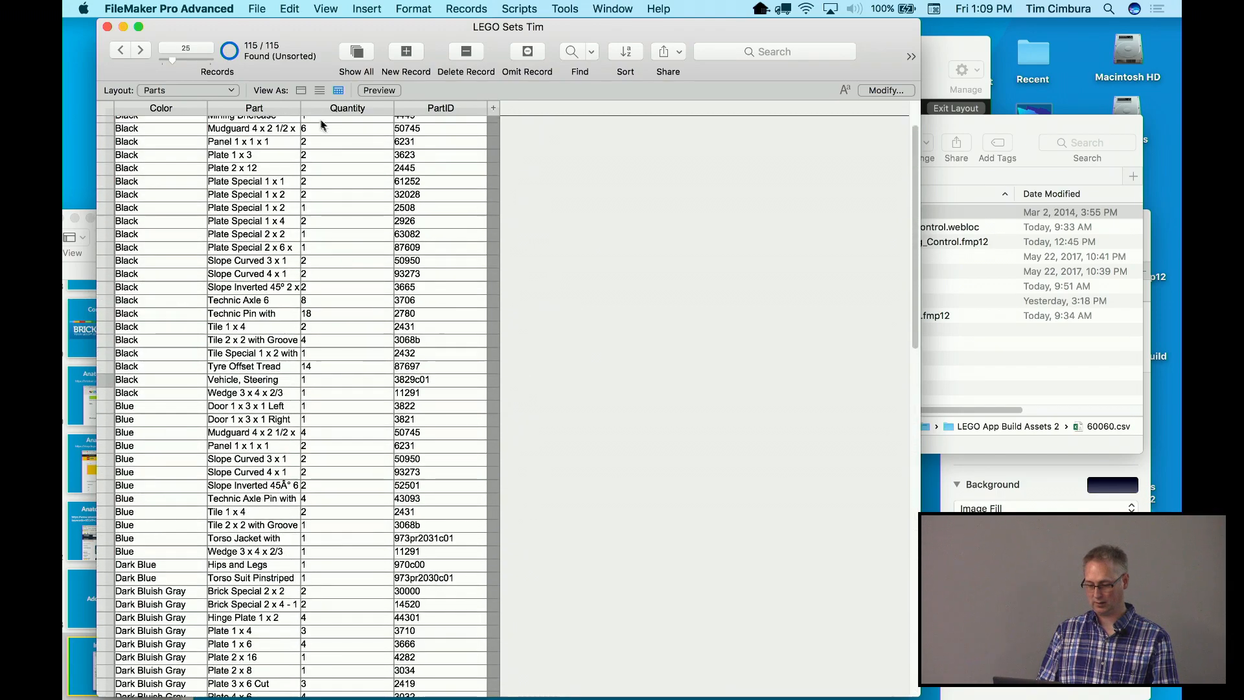
pyautogui.click(301, 90)
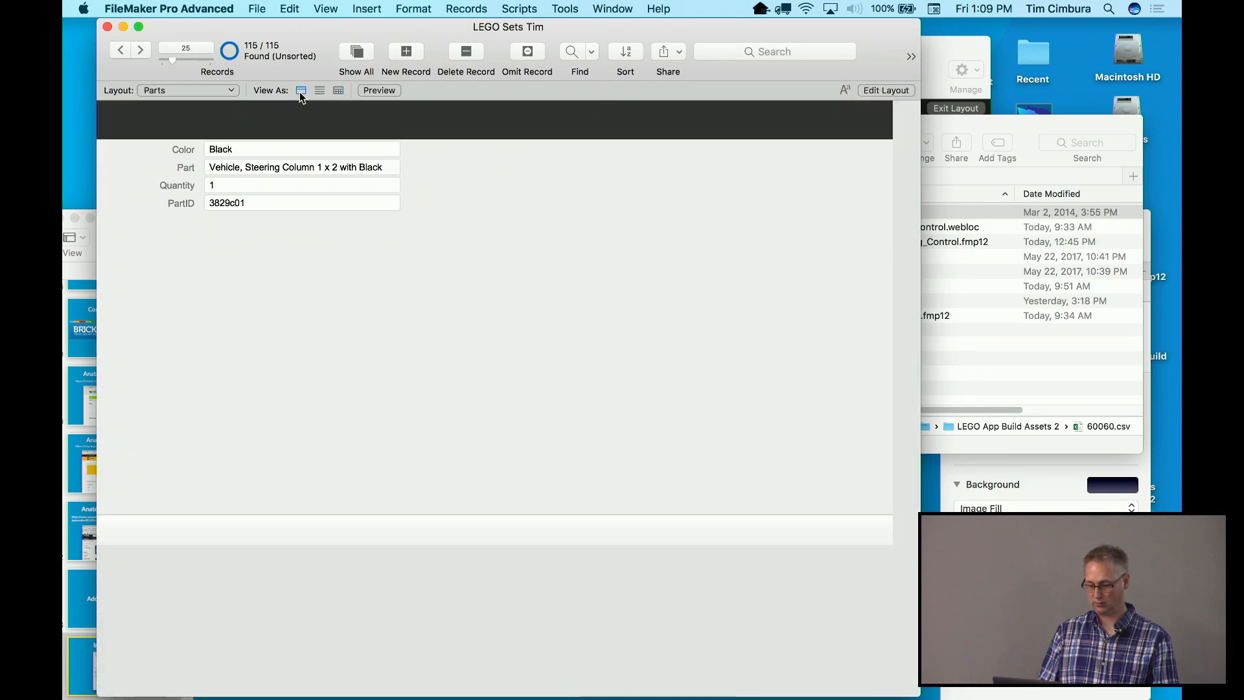
pyautogui.press('super+l')
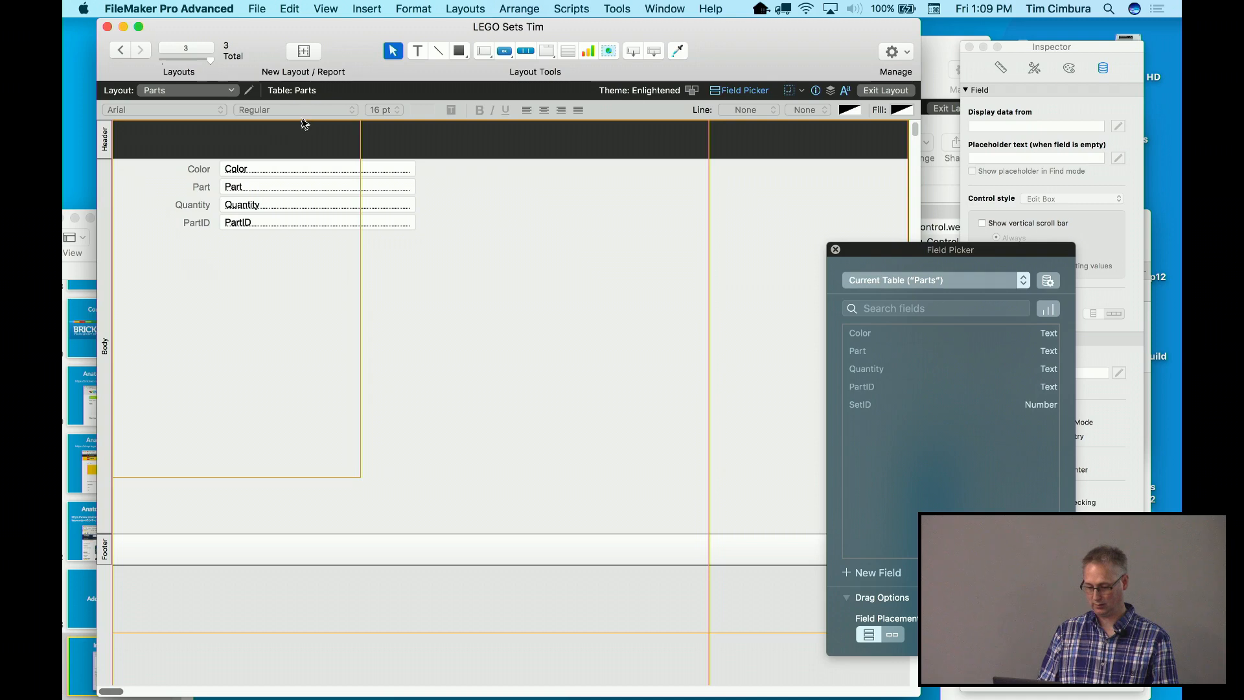
# Place the SetID field below PartID on the Parts layout
pyautogui.click(237, 224)
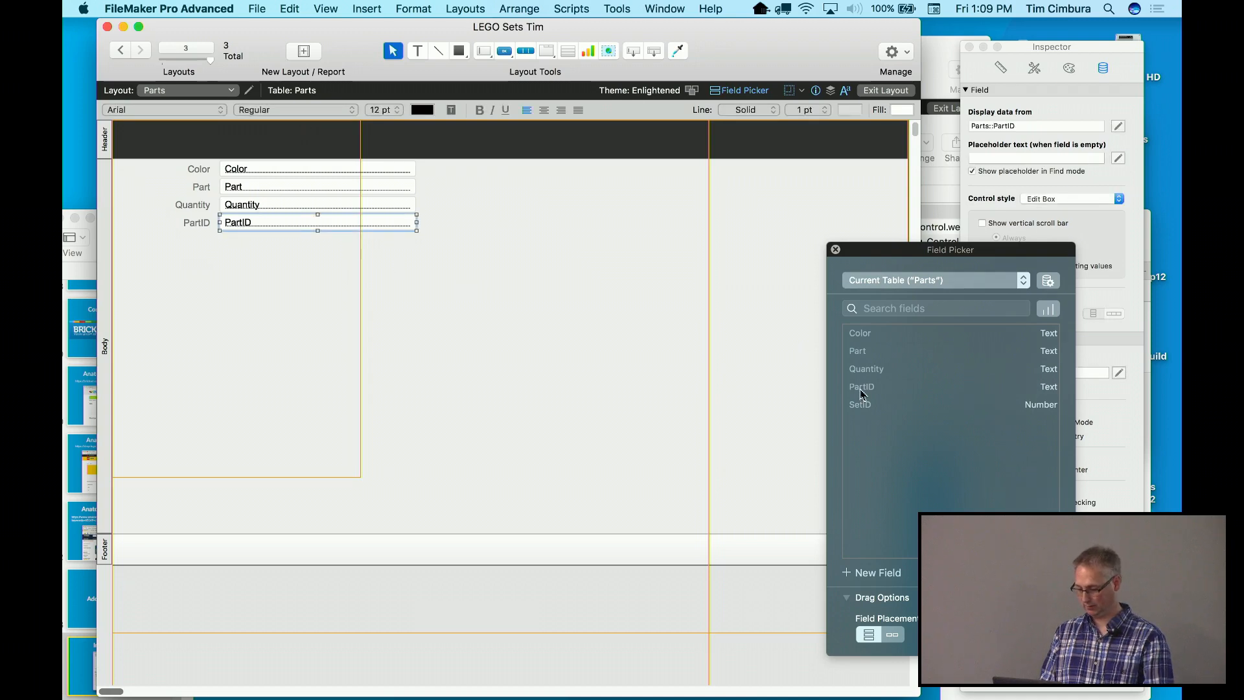
pyautogui.moveTo(872, 406); pyautogui.dragTo(253, 270)
pyautogui.click(252, 304)
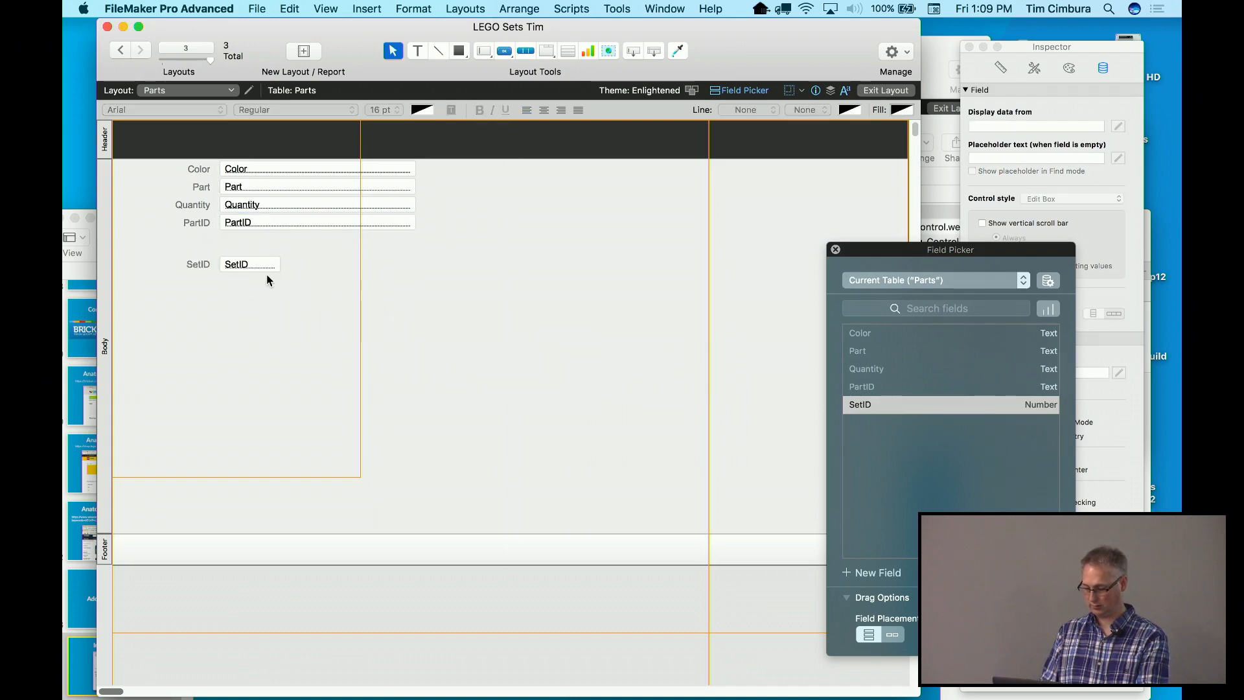
# Return to Browse mode and check the empty SetID column in Table View
pyautogui.press('super+b')
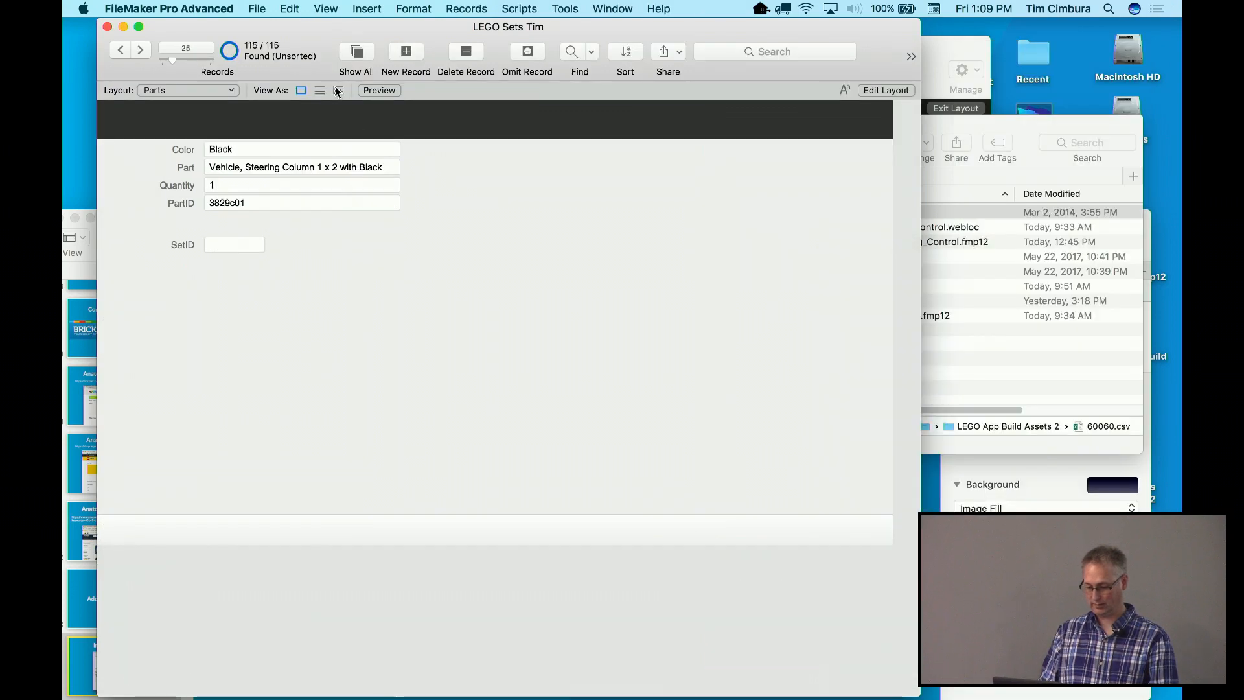
pyautogui.click(338, 90)
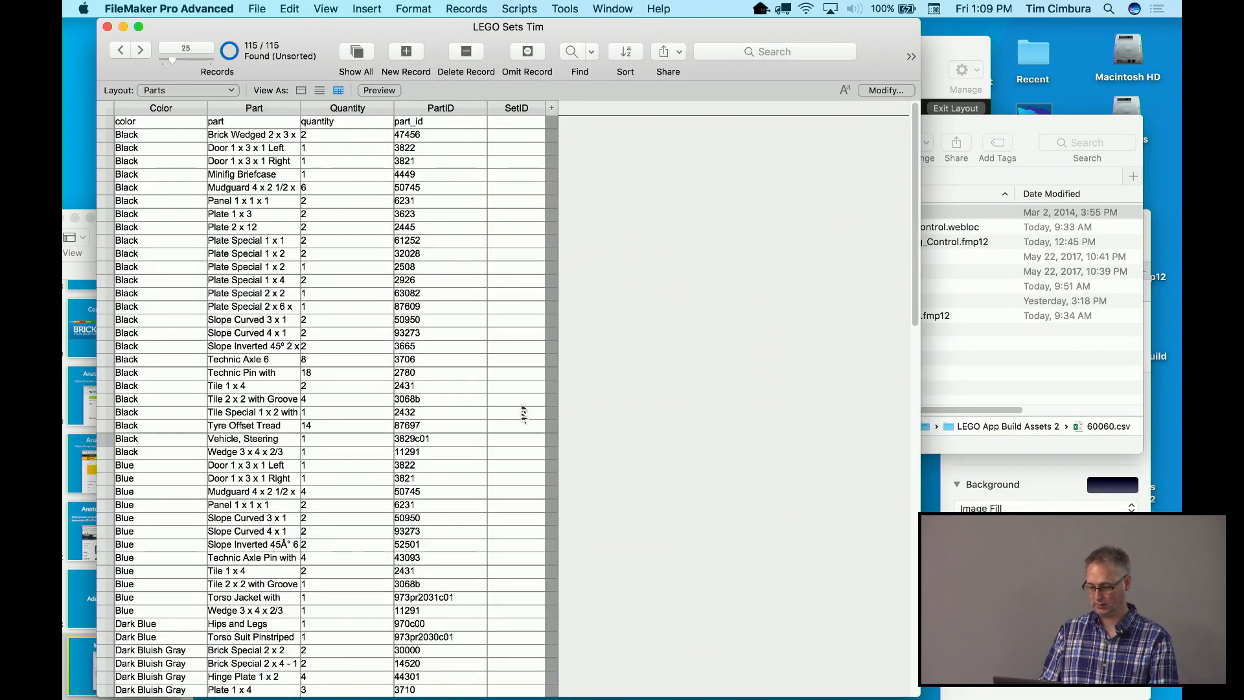
pyautogui.click(175, 94)
# Stay on the Set Detail layout and switch it to Layout mode
pyautogui.click(173, 77)
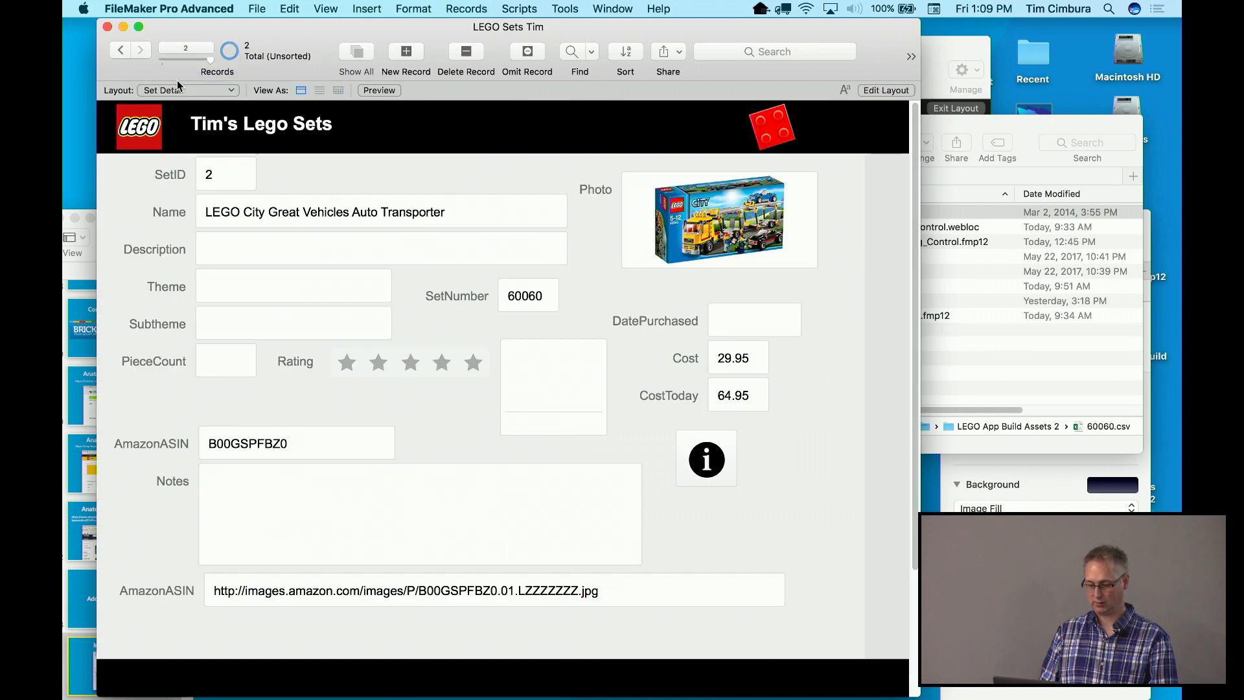
pyautogui.click(195, 95)
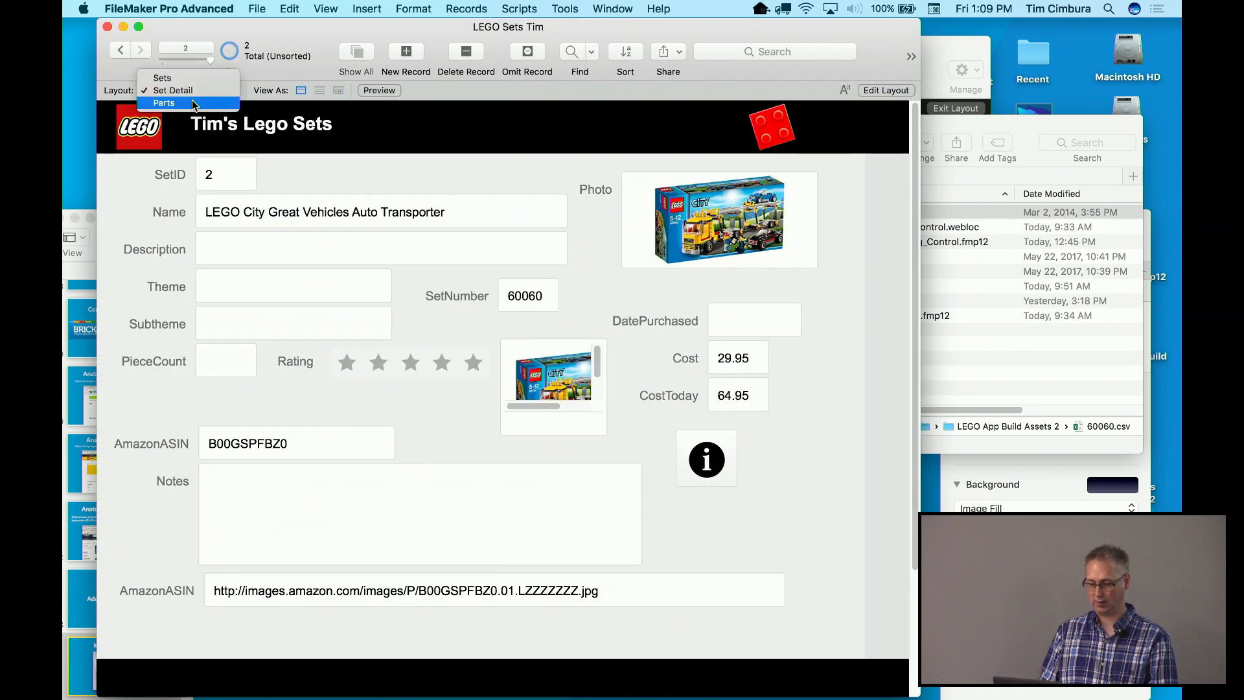
pyautogui.click(192, 91)
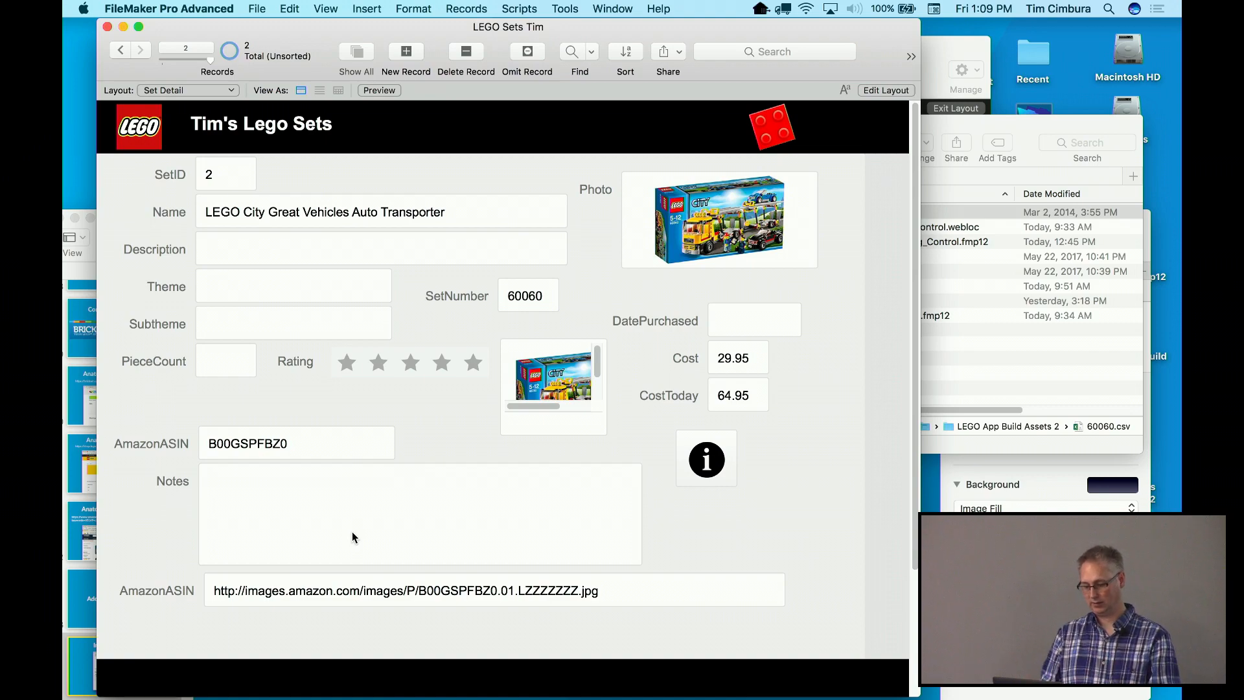
pyautogui.press('super+l')
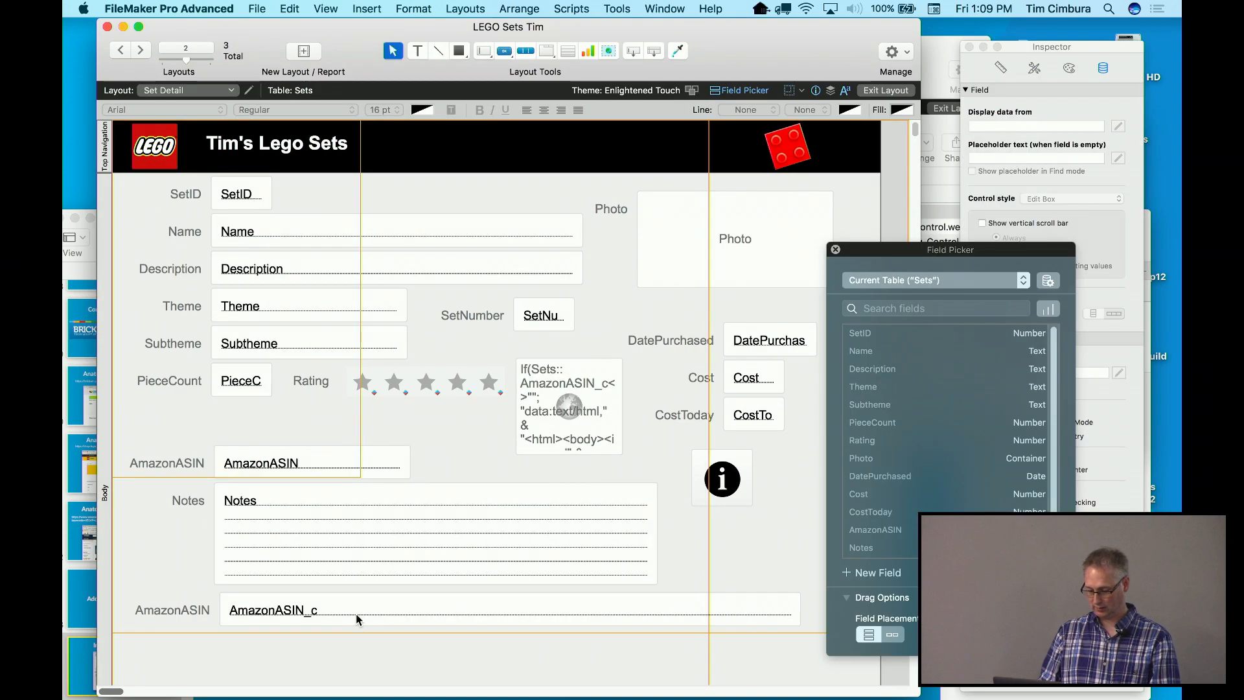
# Delete the duplicate AmazonASIN_c field and its stray label at the bottom
pyautogui.click(331, 9)
pyautogui.click(258, 648)
pyautogui.click(258, 617)
pyautogui.press('Delete')
pyautogui.click(194, 616)
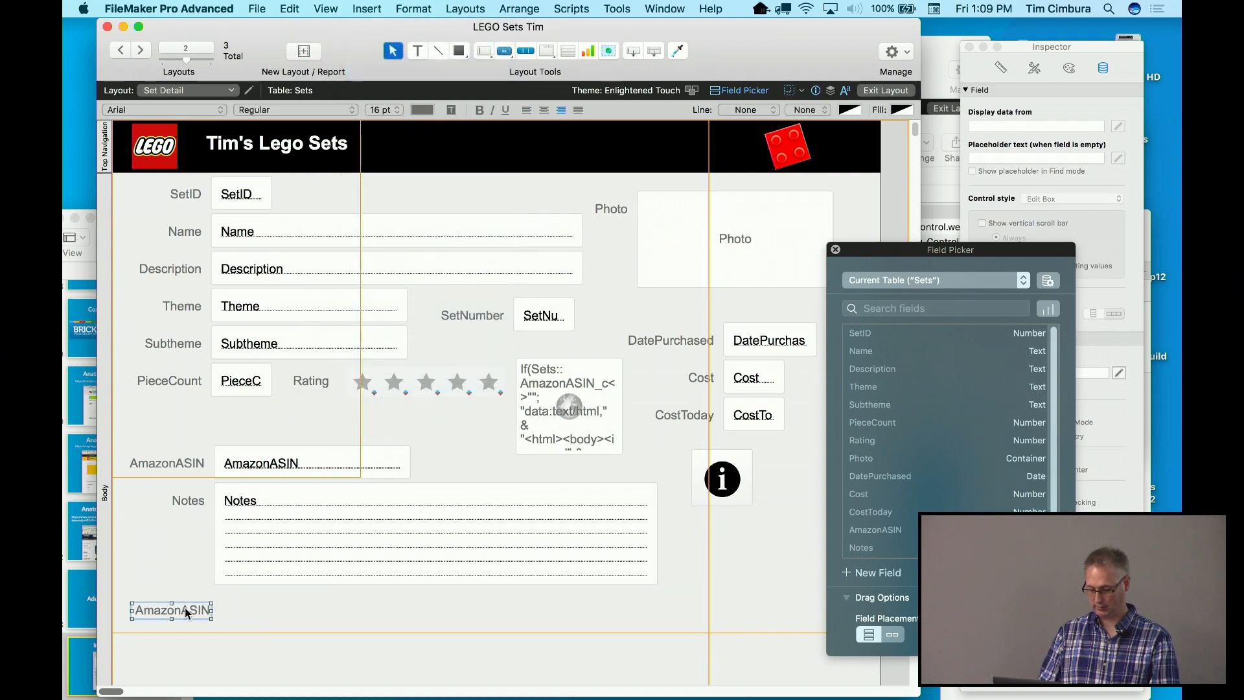
pyautogui.press('Delete')
# Shrink Notes to a single line and draw a wide portal below it
pyautogui.click(423, 576)
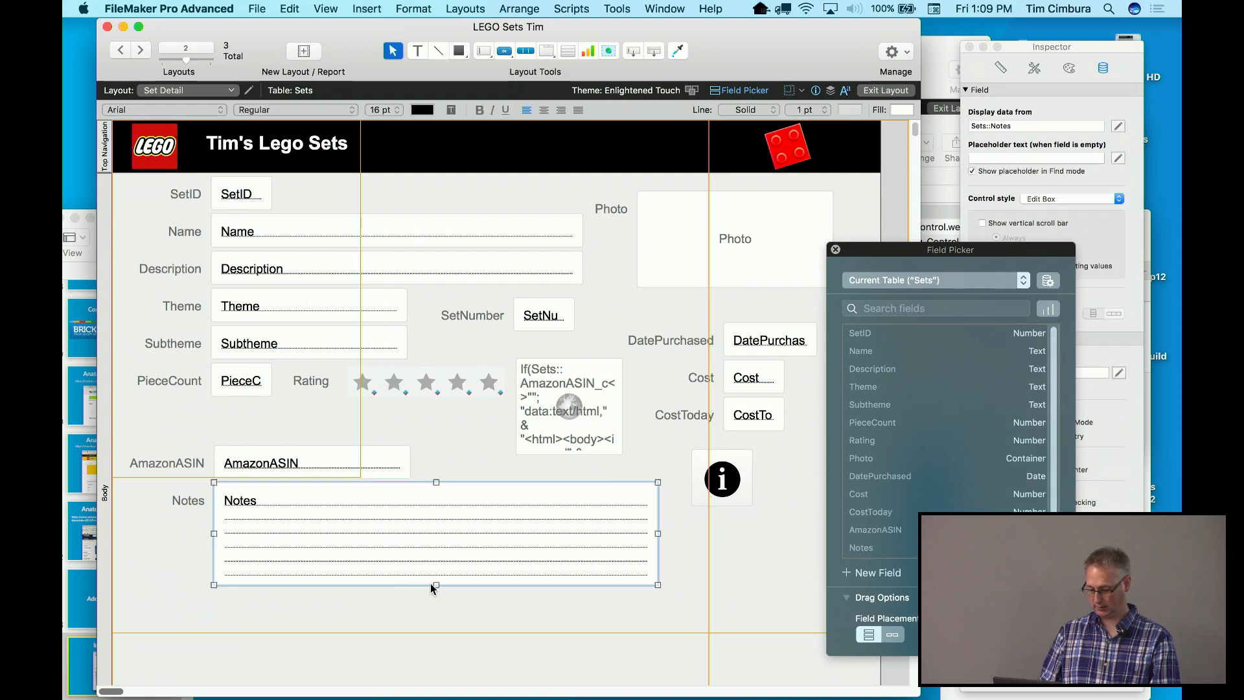
pyautogui.moveTo(433, 584); pyautogui.dragTo(435, 516)
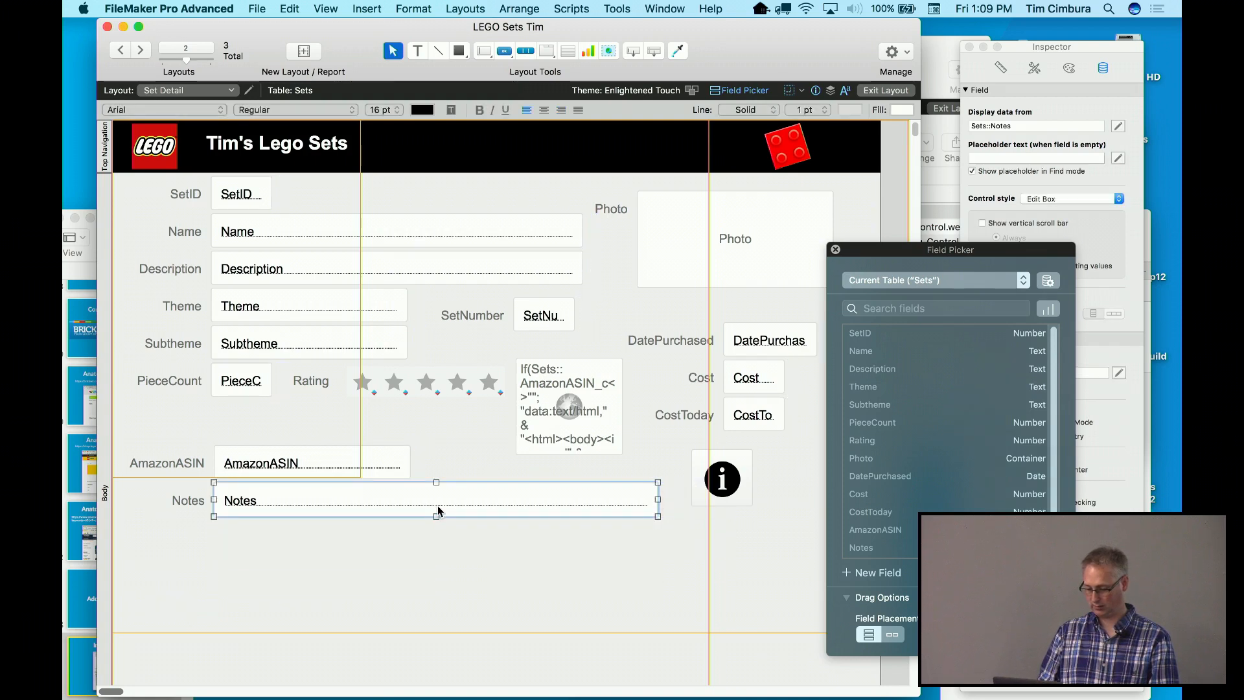
pyautogui.click(654, 51)
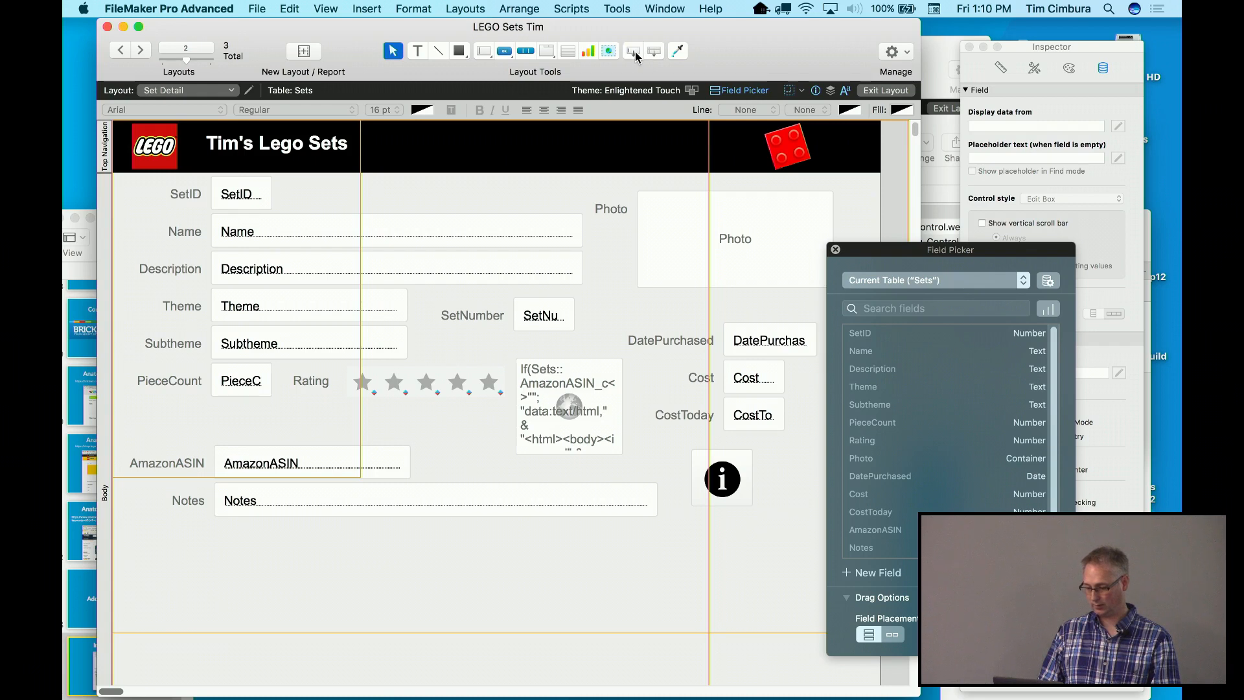
pyautogui.moveTo(192, 539); pyautogui.dragTo(374, 623)
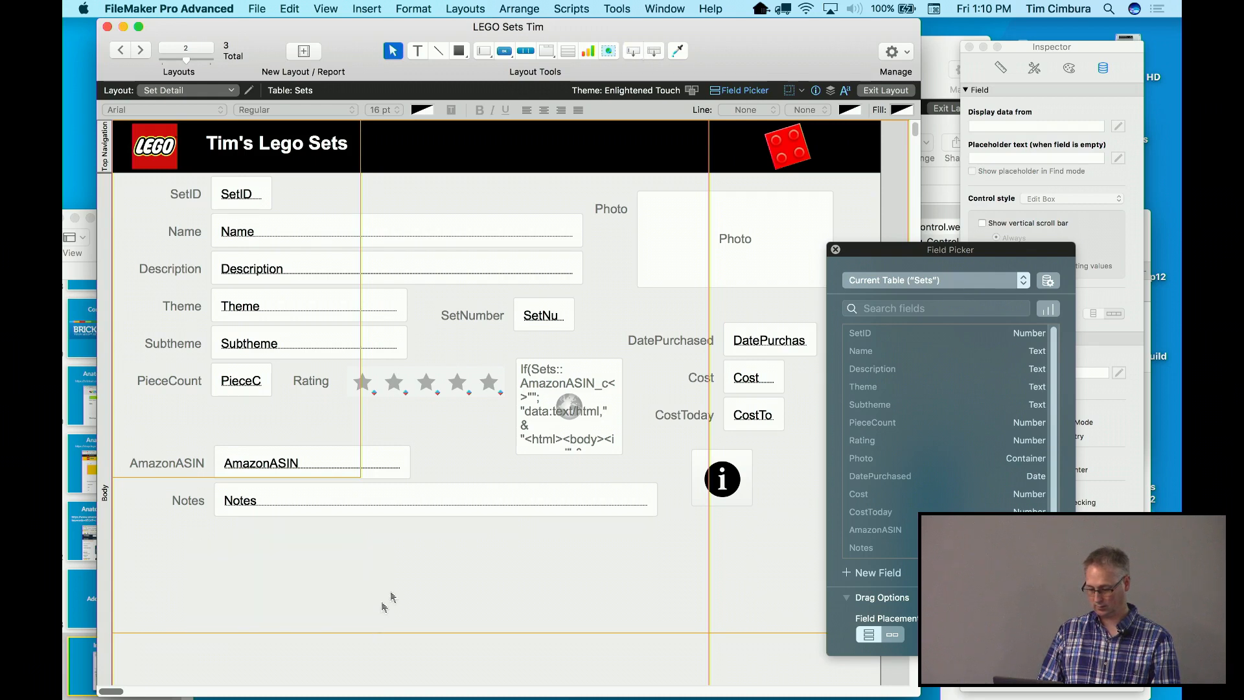
pyautogui.click(568, 53)
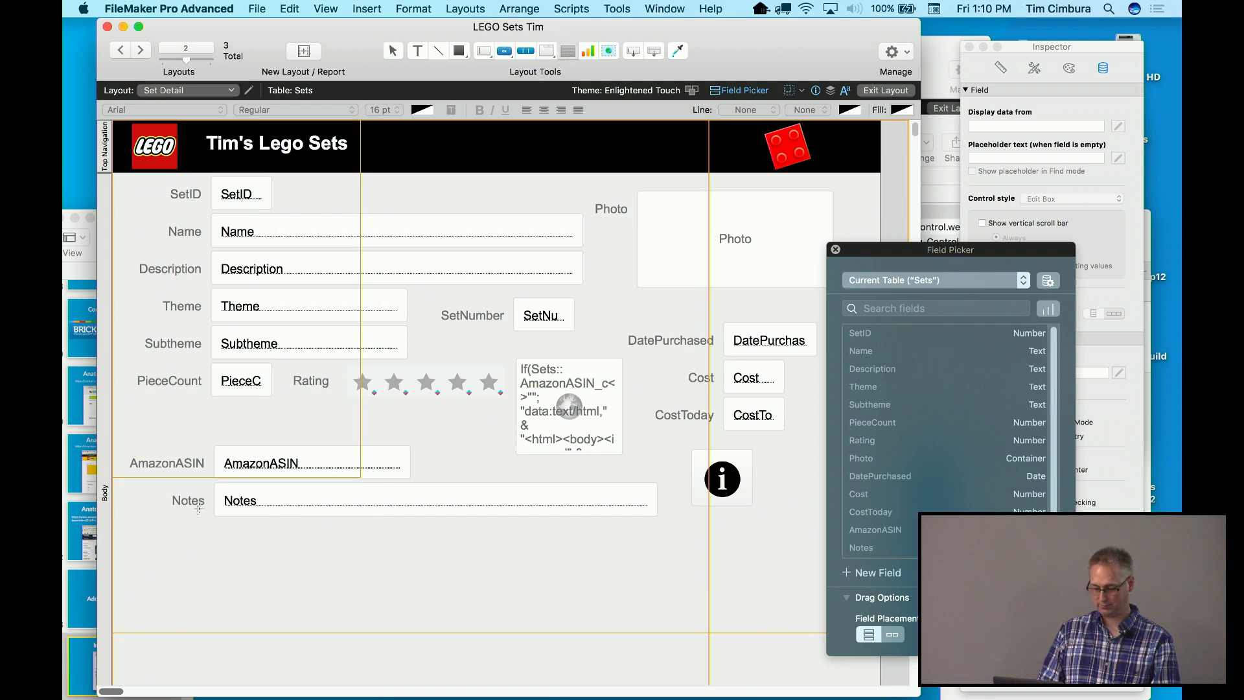
pyautogui.moveTo(169, 538); pyautogui.dragTo(825, 660)
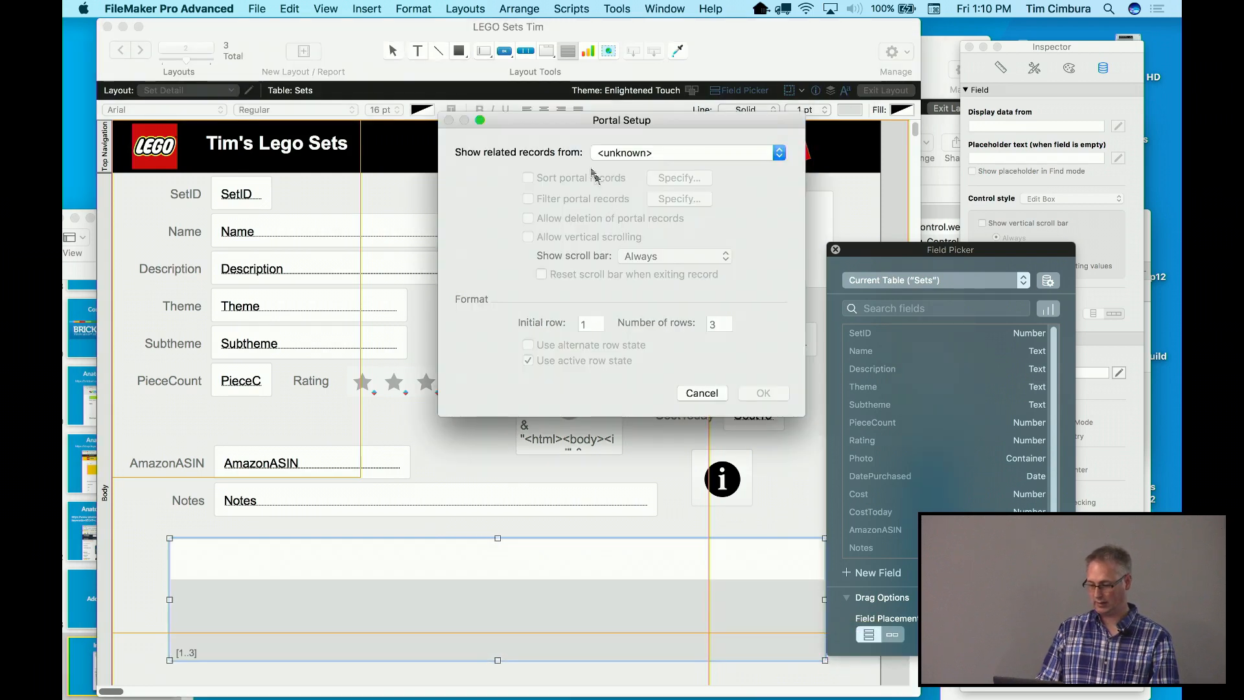
# Set the portal to list related Parts records with vertical scrolling and alternate row shading
pyautogui.click(607, 155)
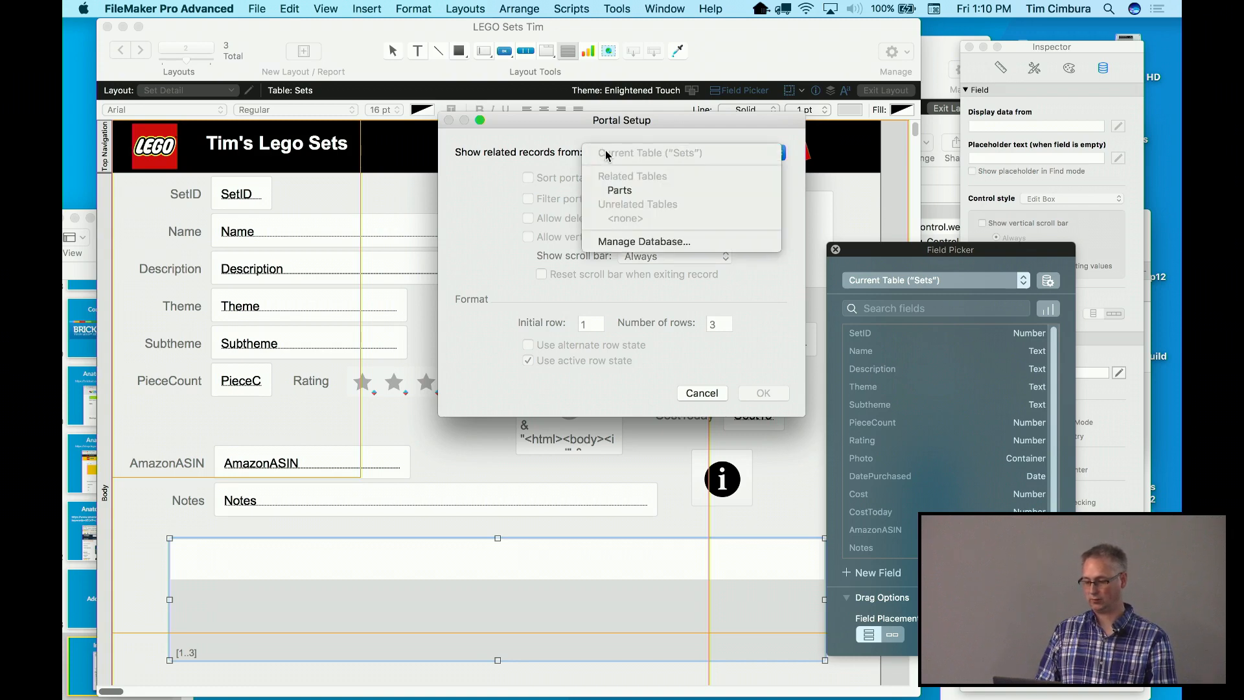
pyautogui.click(610, 190)
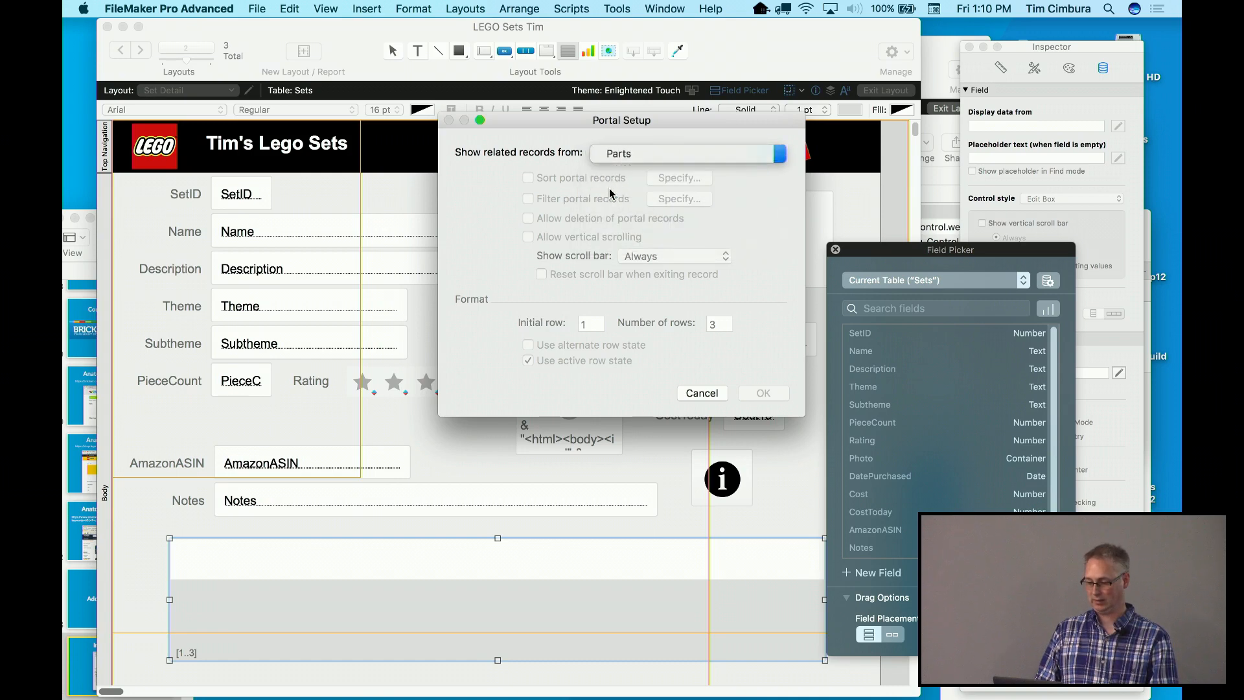
pyautogui.click(528, 344)
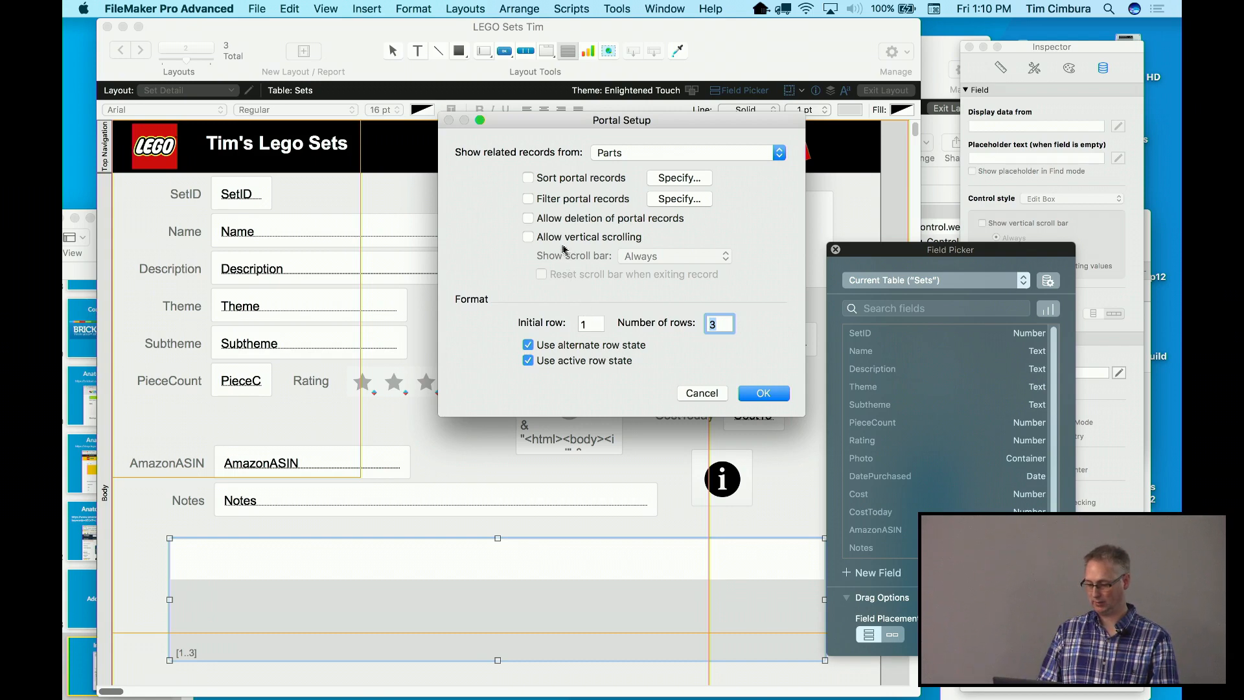
pyautogui.click(536, 240)
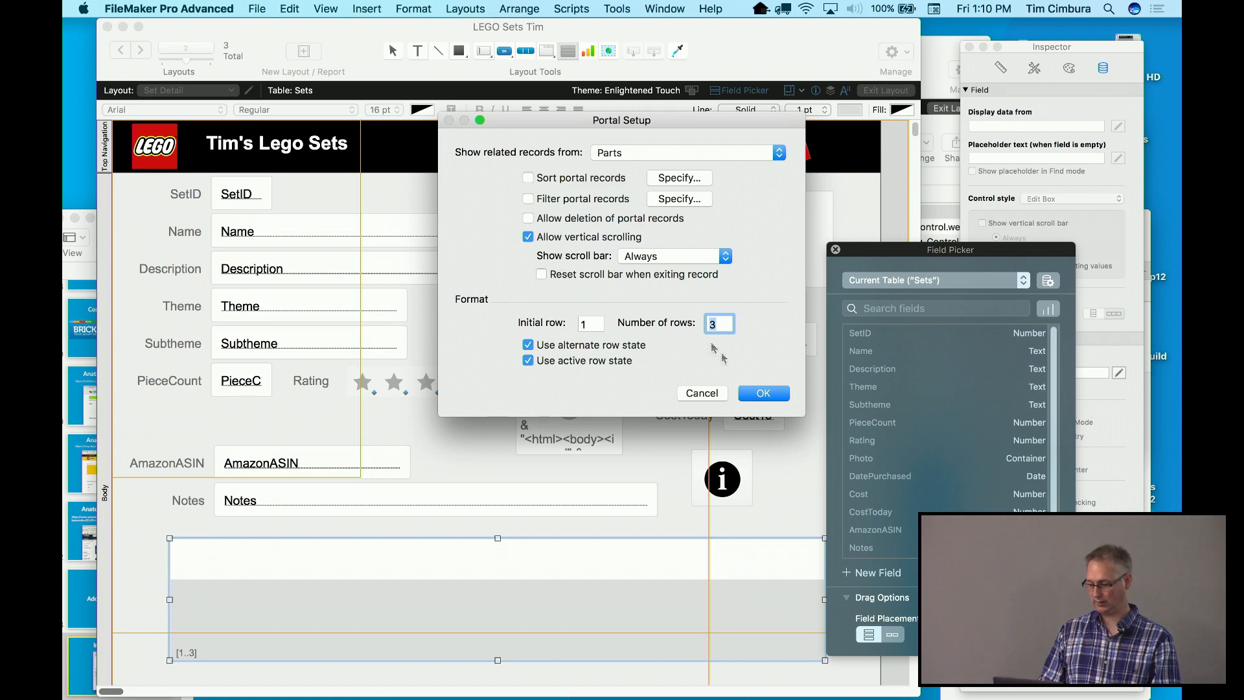
pyautogui.click(763, 396)
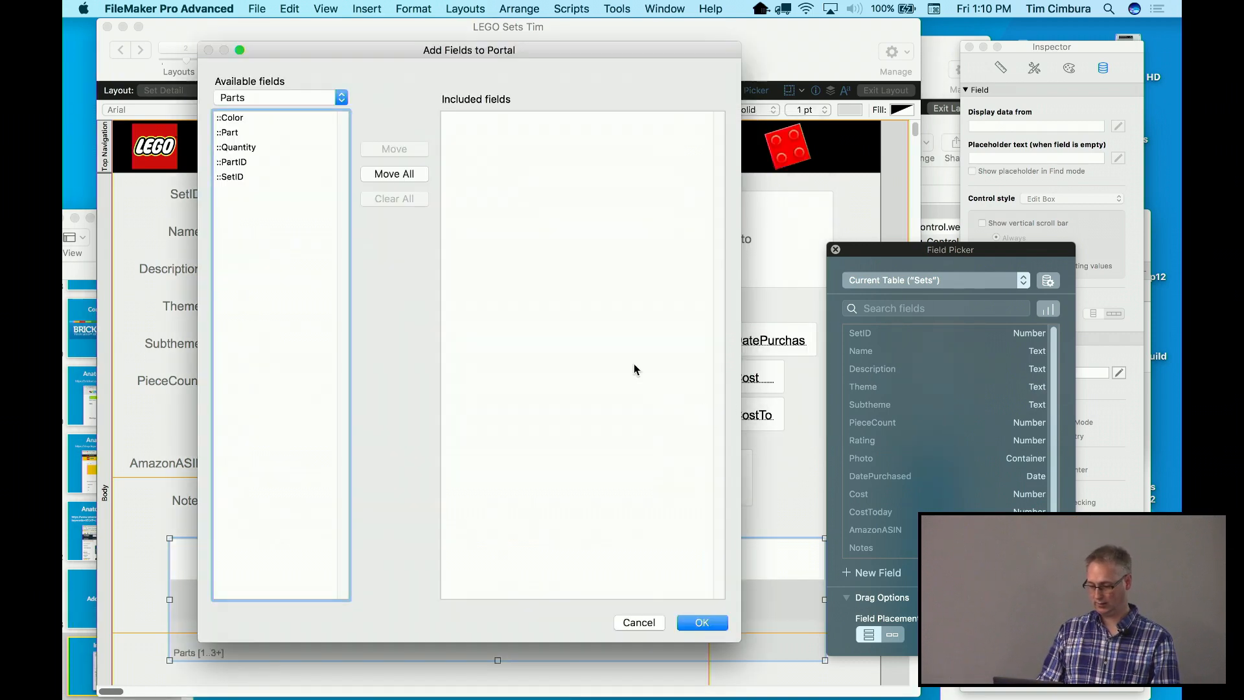
# Add the Color, Part, Quantity and PartID fields to the portal
pyautogui.doubleClick(272, 122)
pyautogui.doubleClick(262, 132)
pyautogui.doubleClick(258, 149)
pyautogui.doubleClick(255, 161)
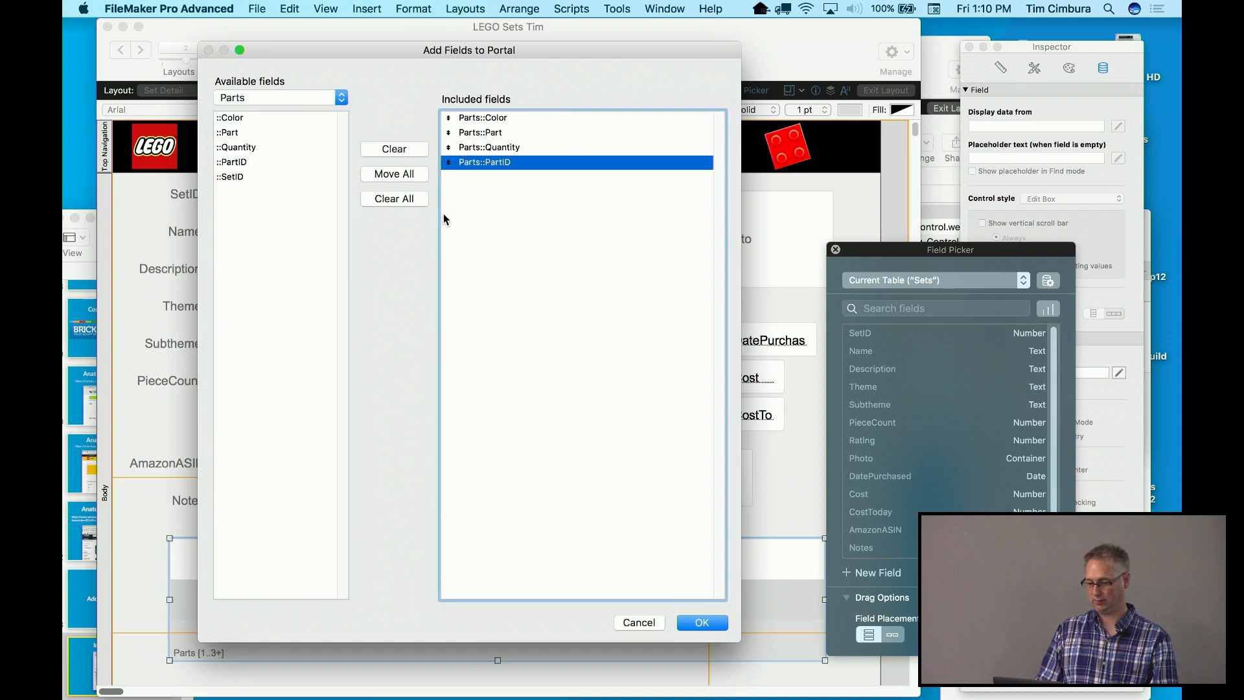
pyautogui.click(701, 623)
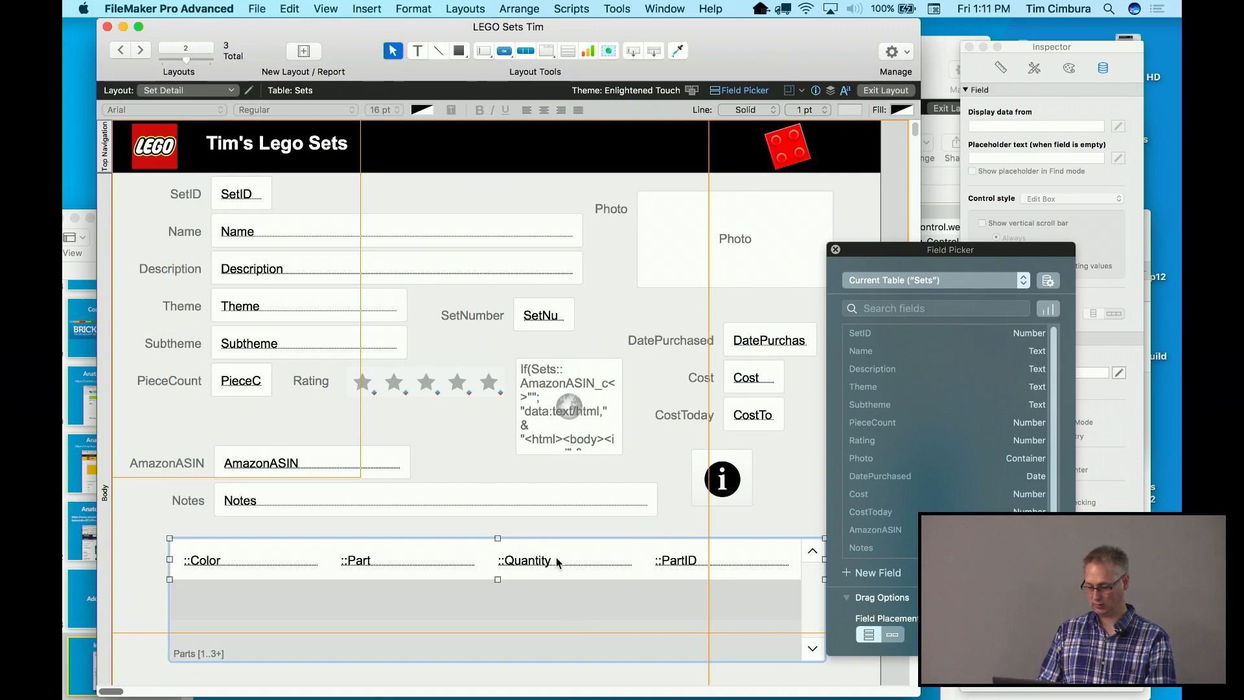
pyautogui.click(290, 9)
# Switch to Browse mode on the Parts layout and set the first record's SetID to 2
pyautogui.moveTo(326, 8)
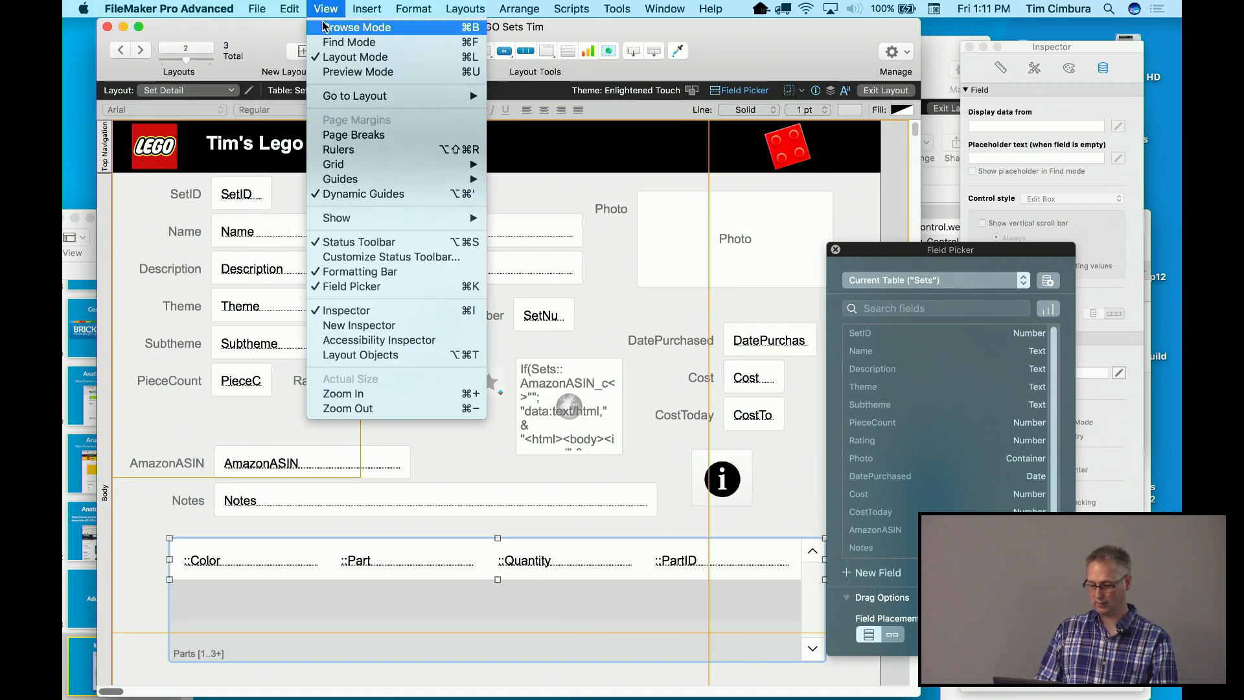
pyautogui.click(356, 28)
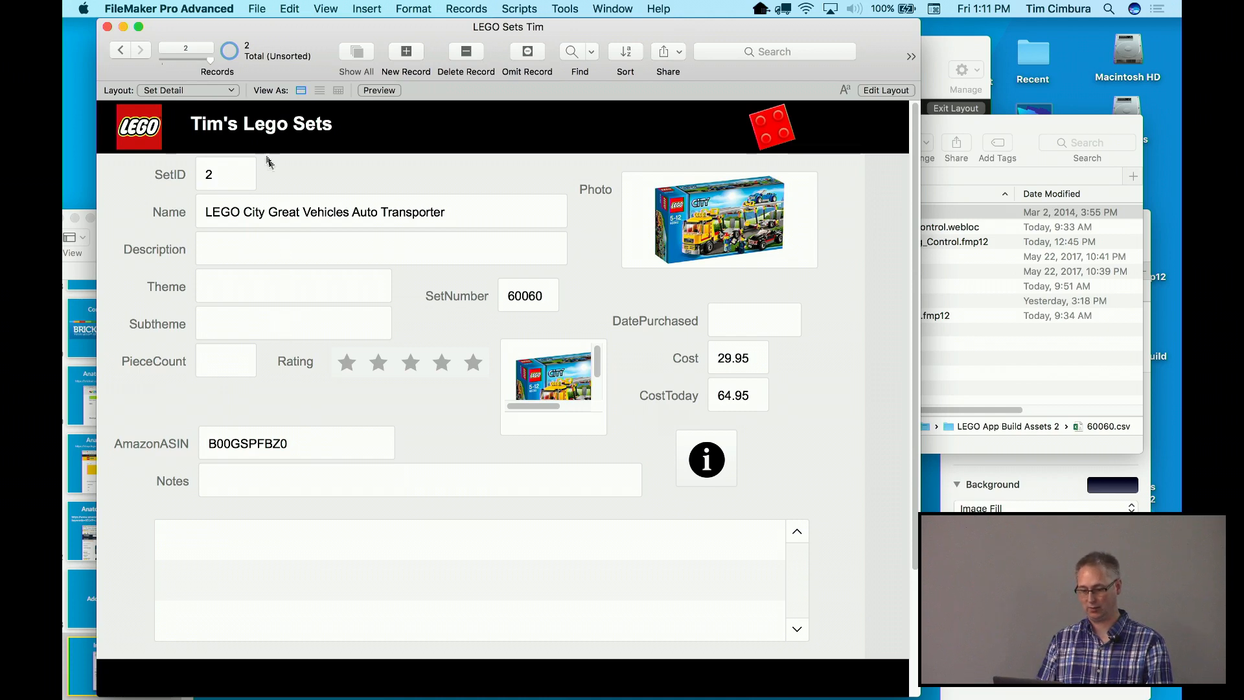
pyautogui.click(226, 92)
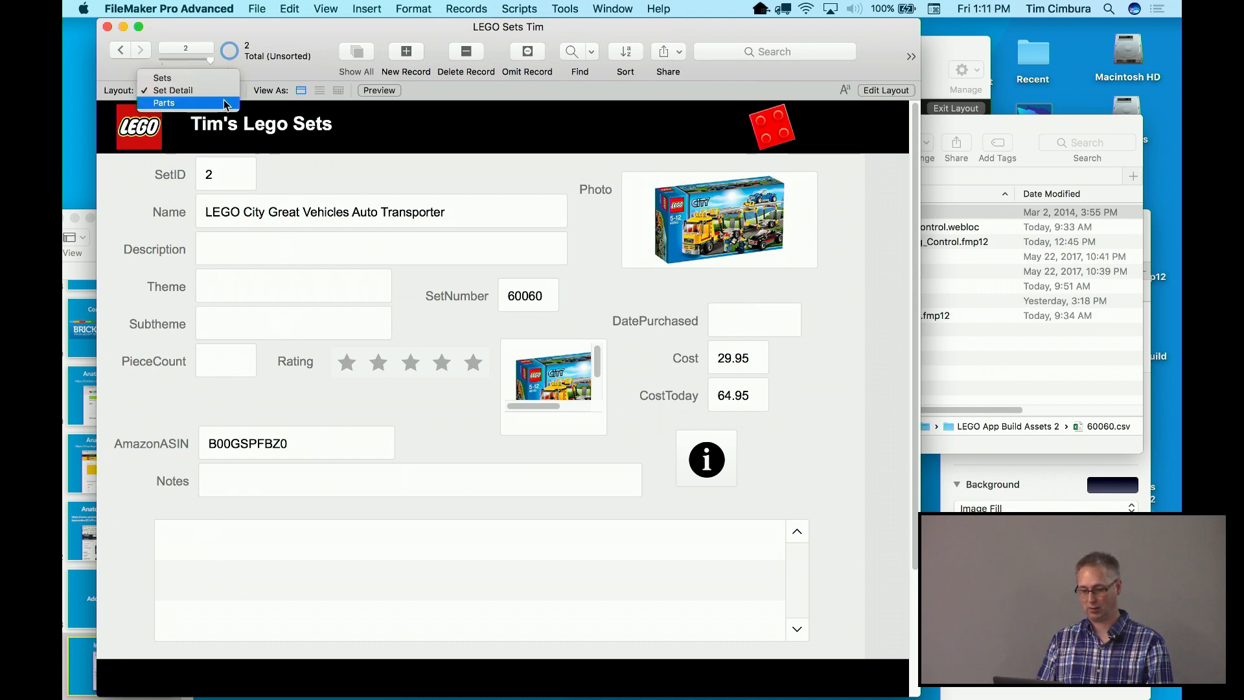
pyautogui.click(241, 157)
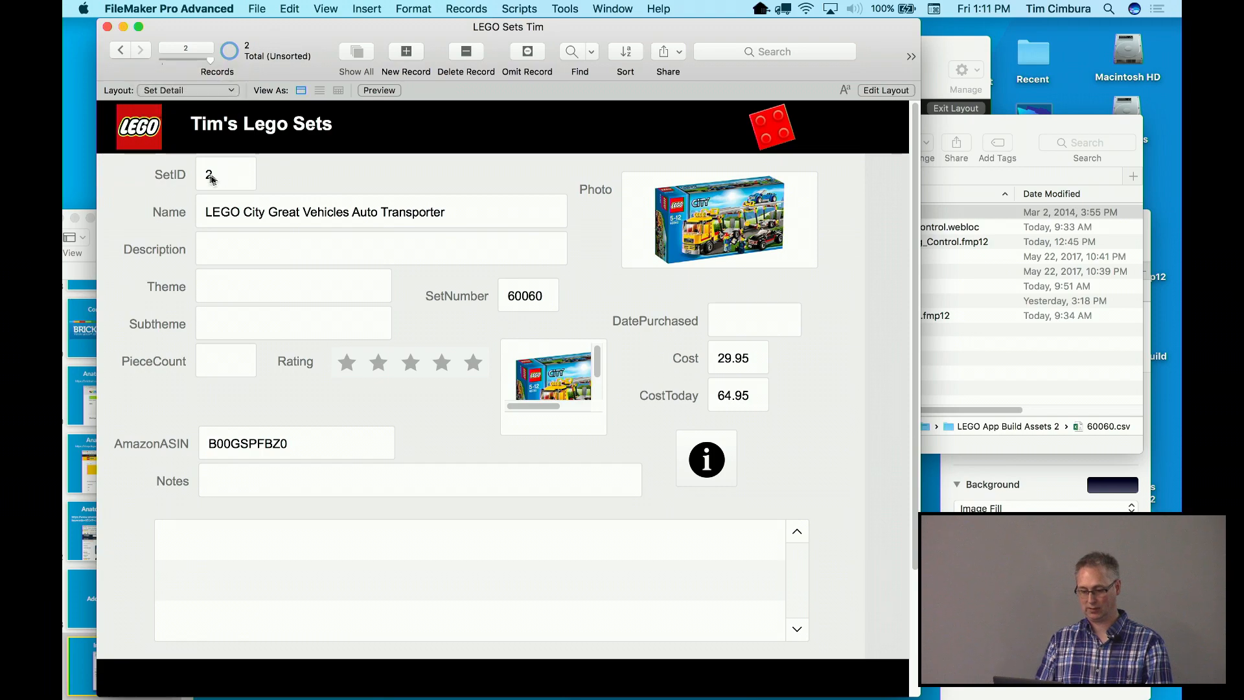
pyautogui.click(224, 97)
pyautogui.click(223, 105)
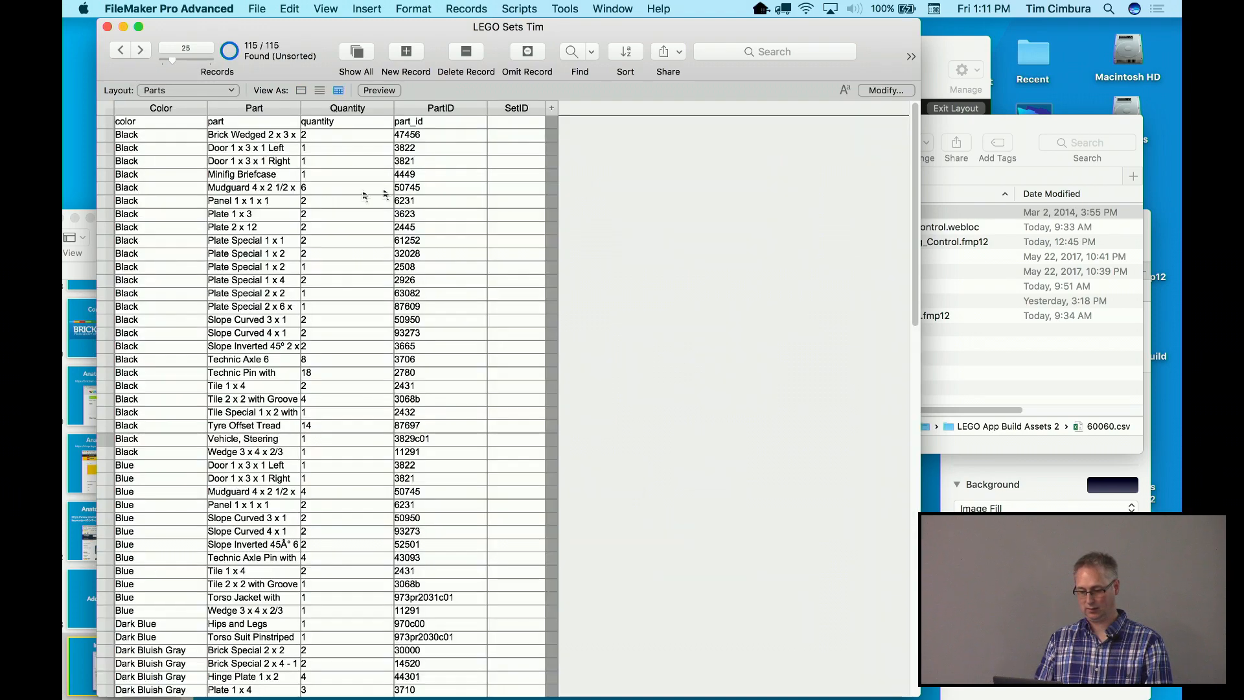
pyautogui.click(518, 122)
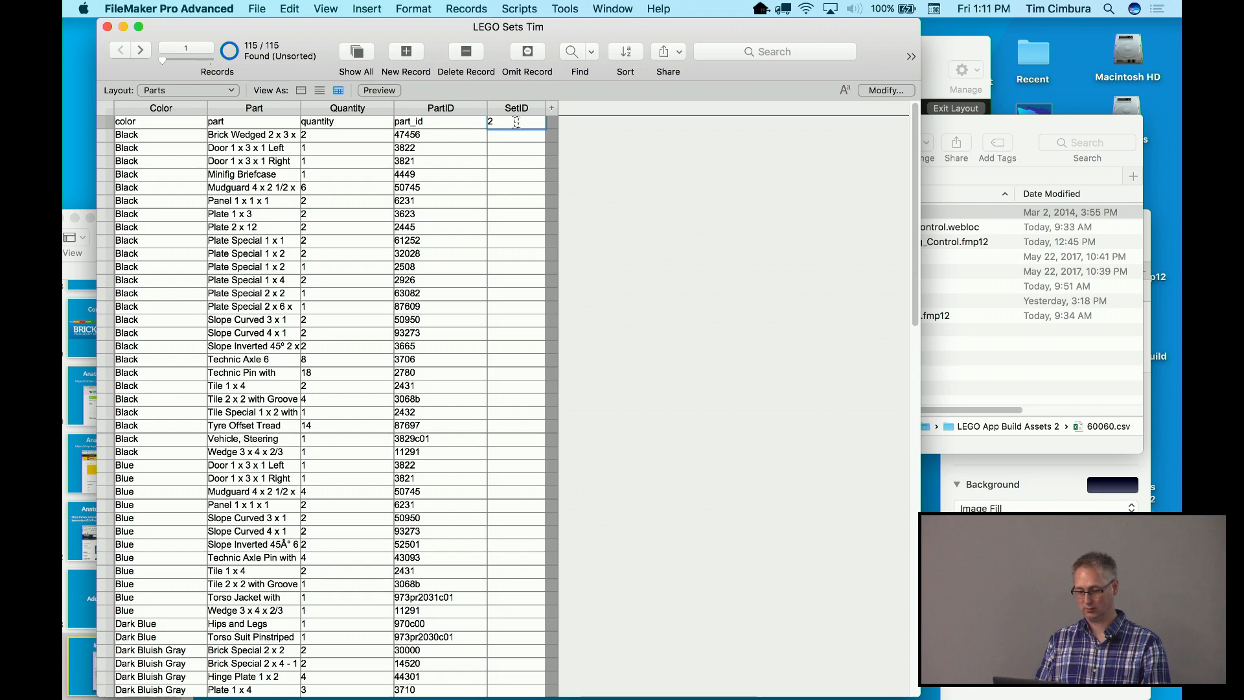
# Check the part appears in Set Detail's portal, then return to the Parts layout
pyautogui.click(232, 91)
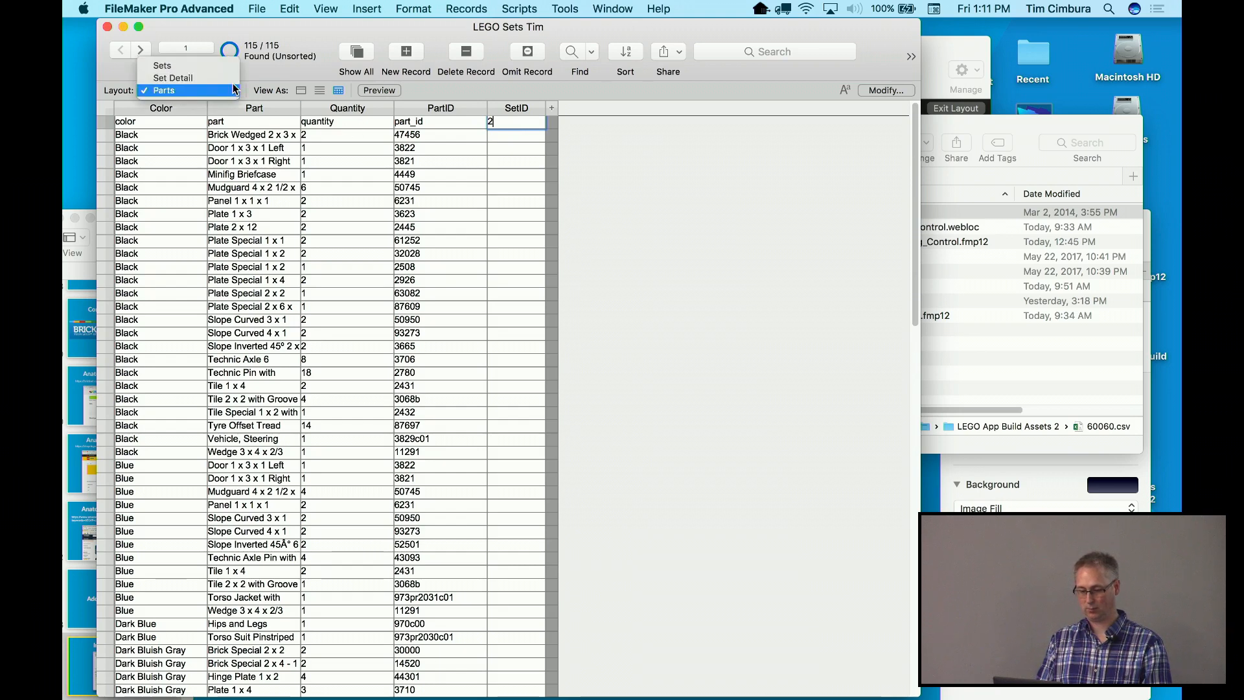
pyautogui.click(232, 78)
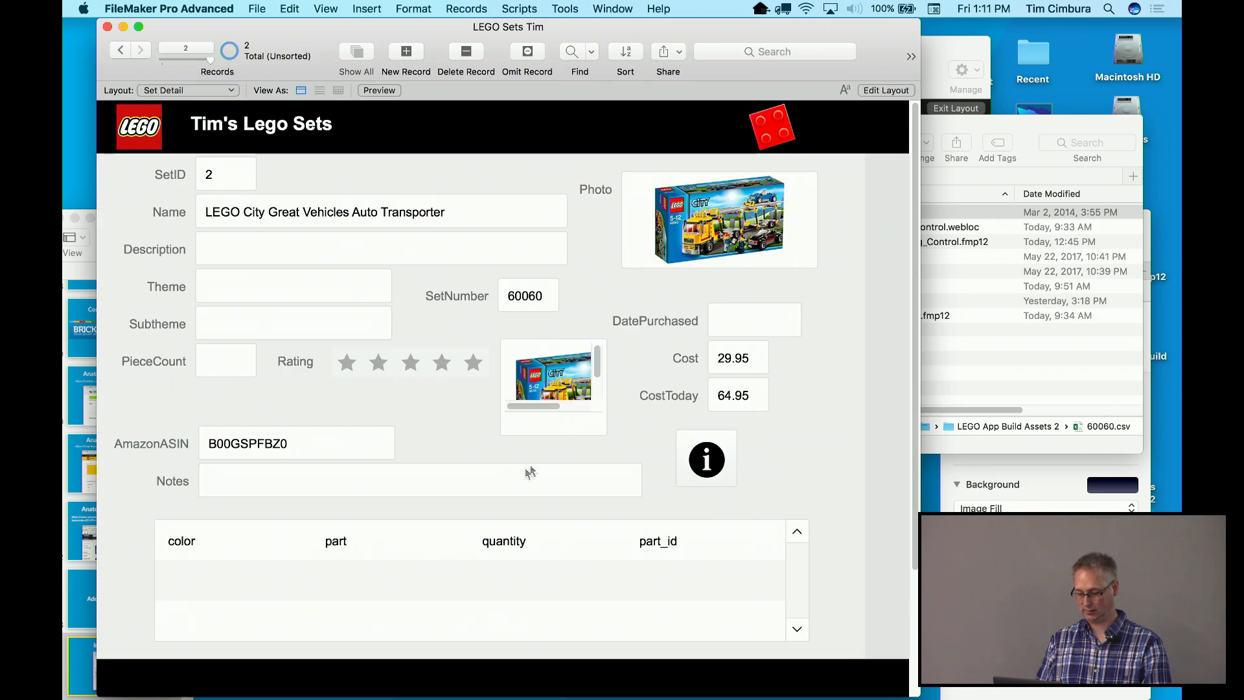
pyautogui.click(244, 547)
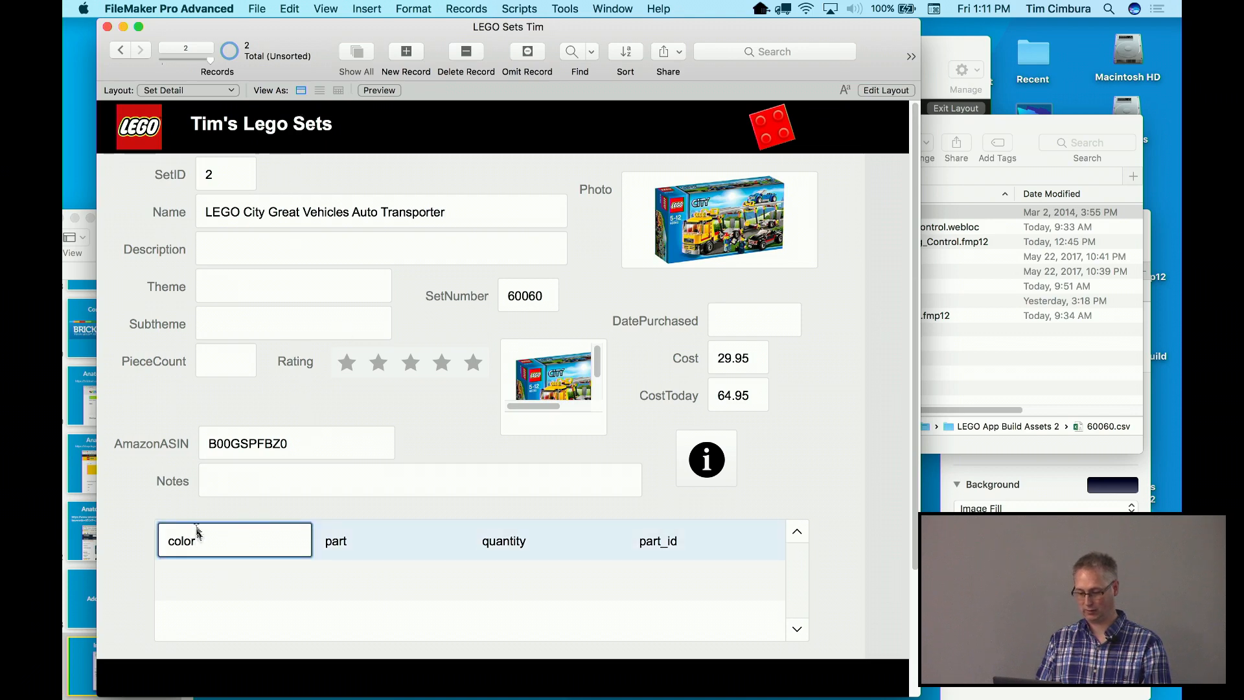
pyautogui.click(231, 92)
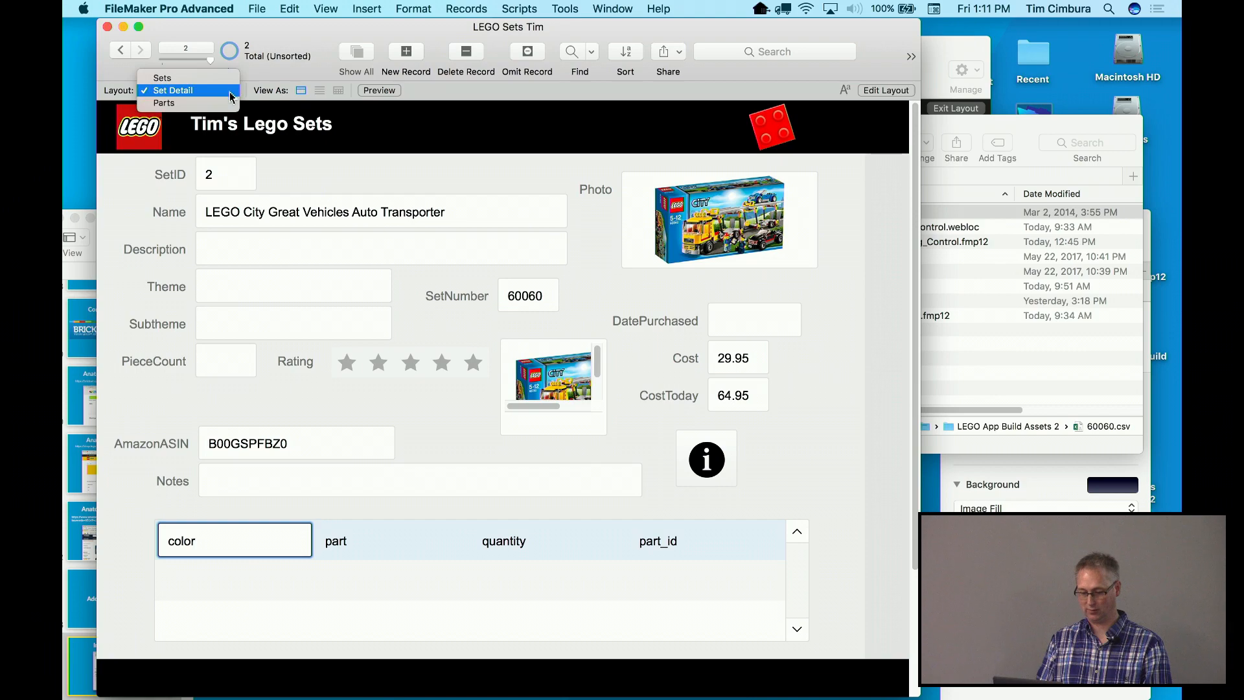
pyautogui.click(228, 104)
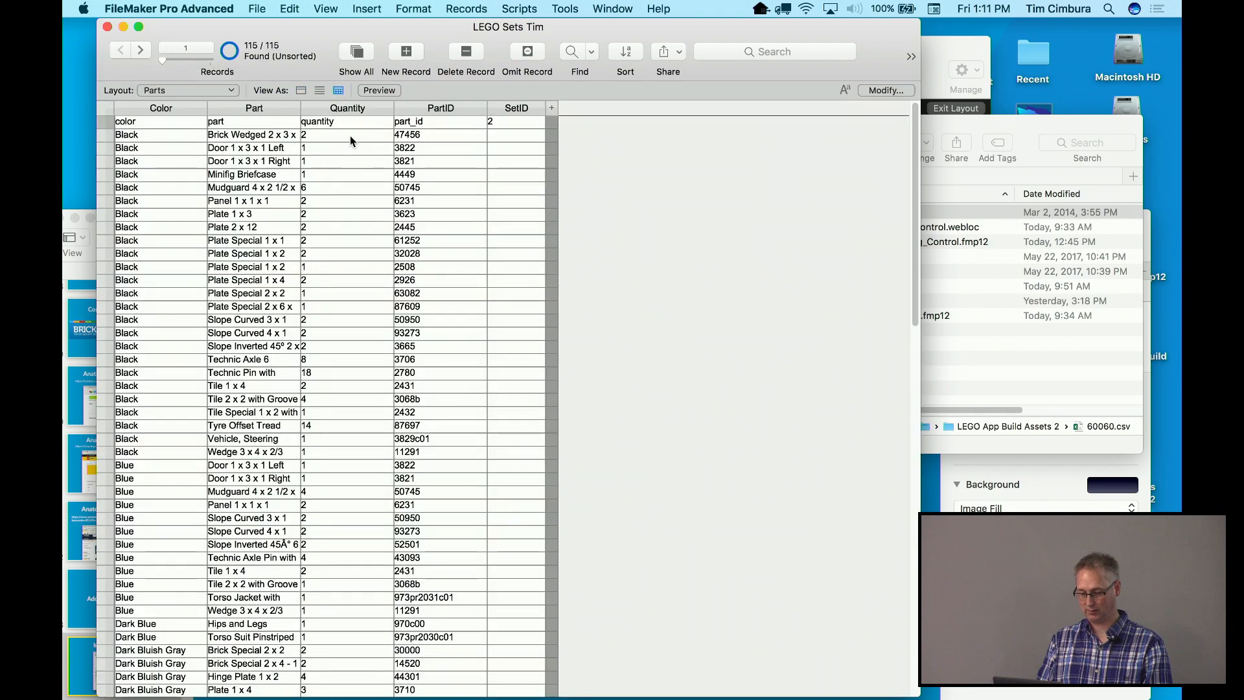
# Delete the stray column-heading record, glance at Set Detail, and return to Parts
pyautogui.click(348, 123)
pyautogui.press('super+e')
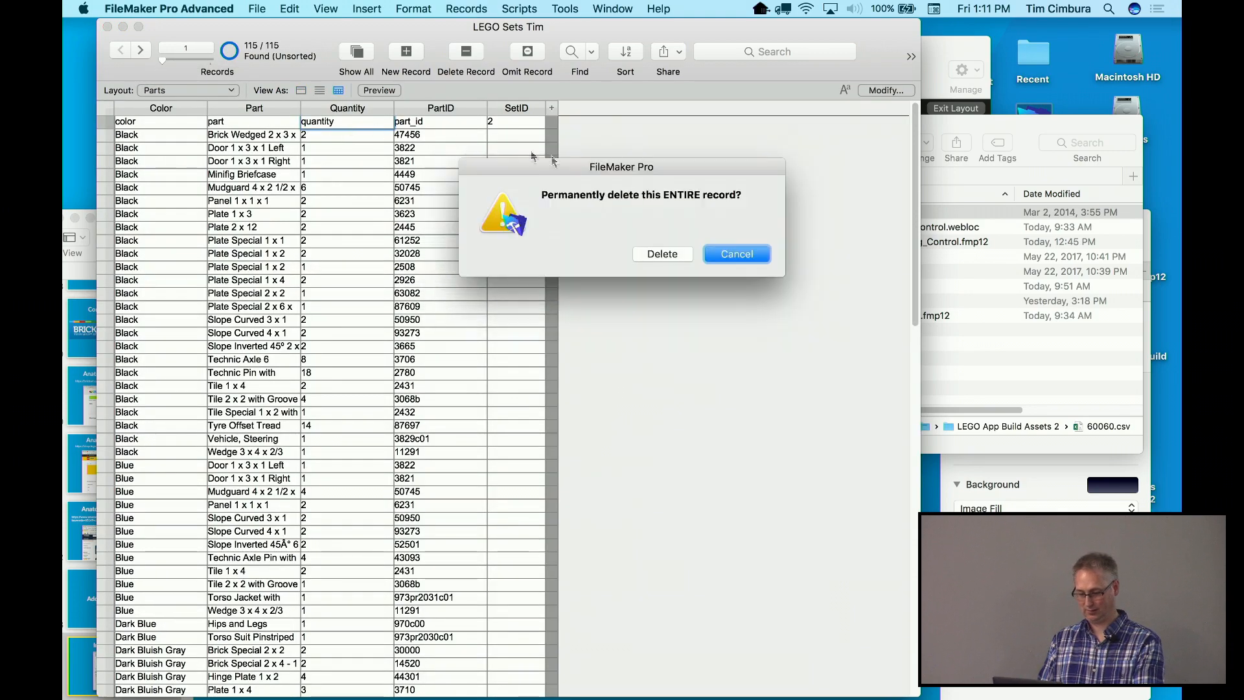
pyautogui.click(658, 253)
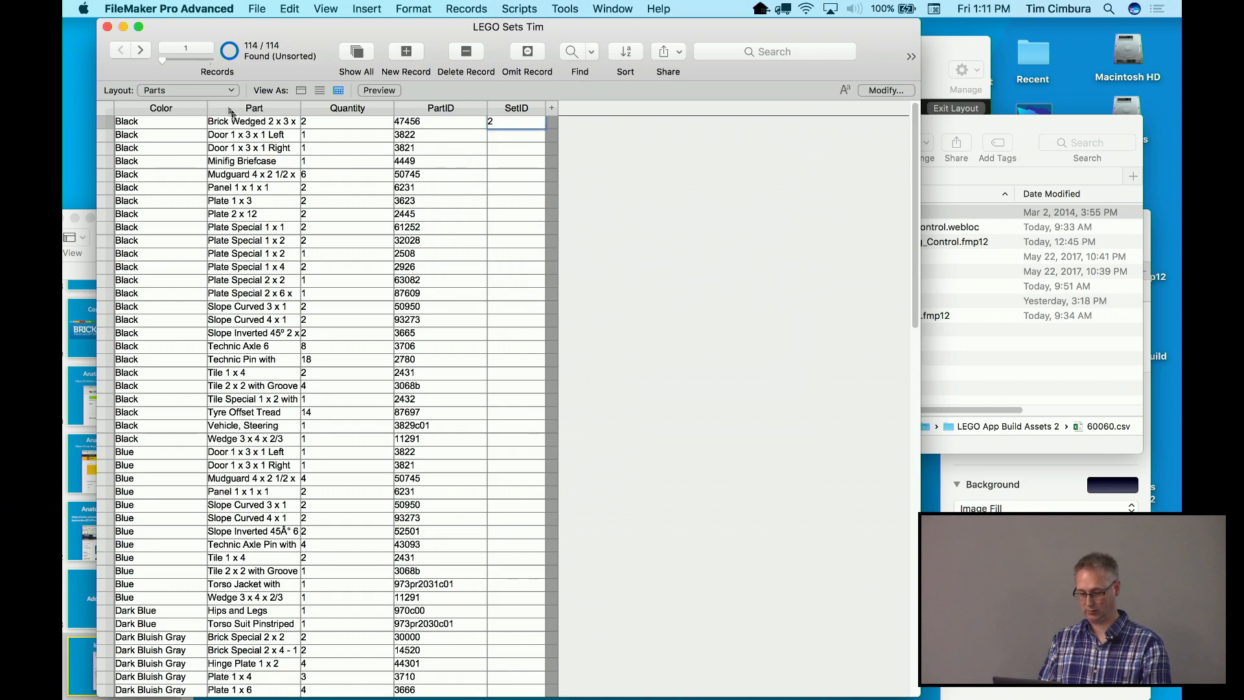
pyautogui.click(218, 90)
pyautogui.click(217, 78)
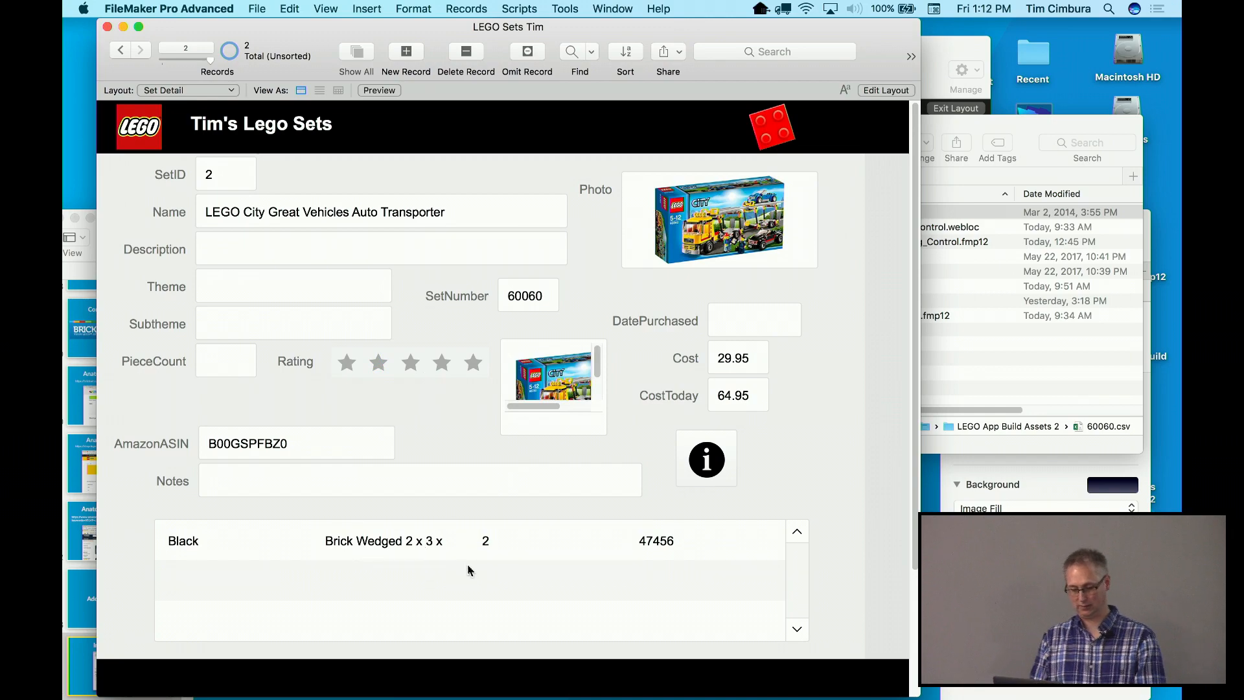
pyautogui.click(228, 93)
pyautogui.click(224, 103)
# Replace SetID with 2 across all 114 Parts records
pyautogui.click(507, 121)
pyautogui.press('super+equal')
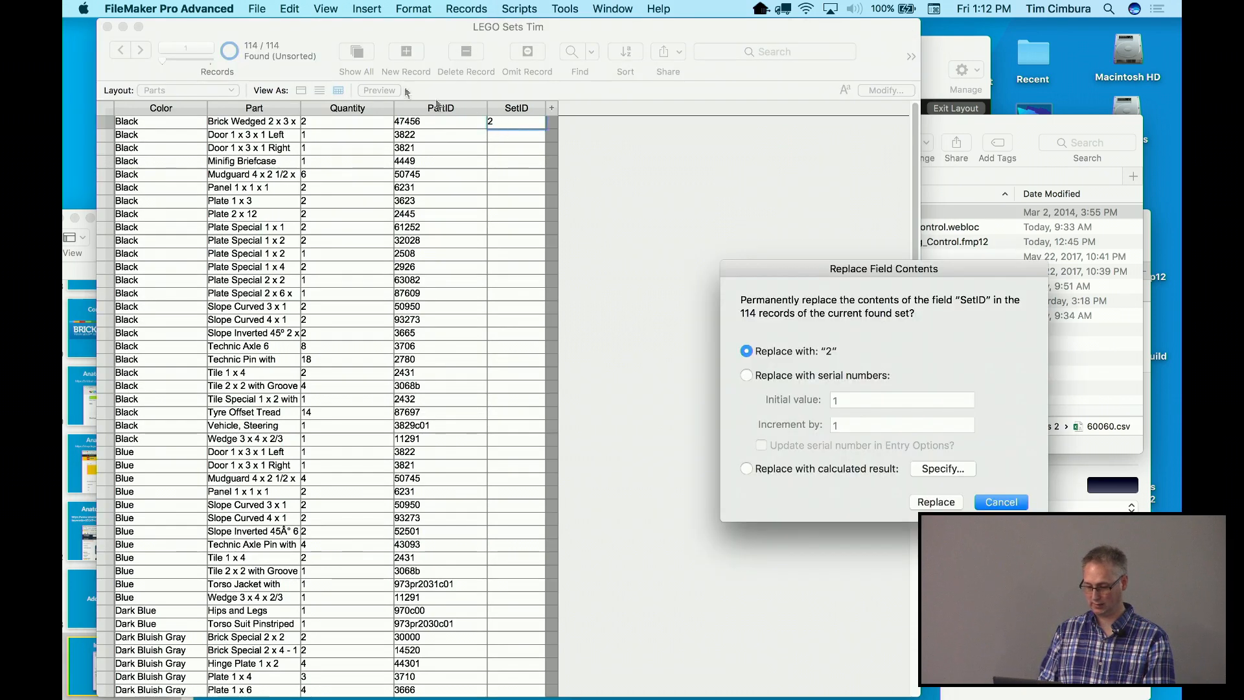
pyautogui.click(937, 503)
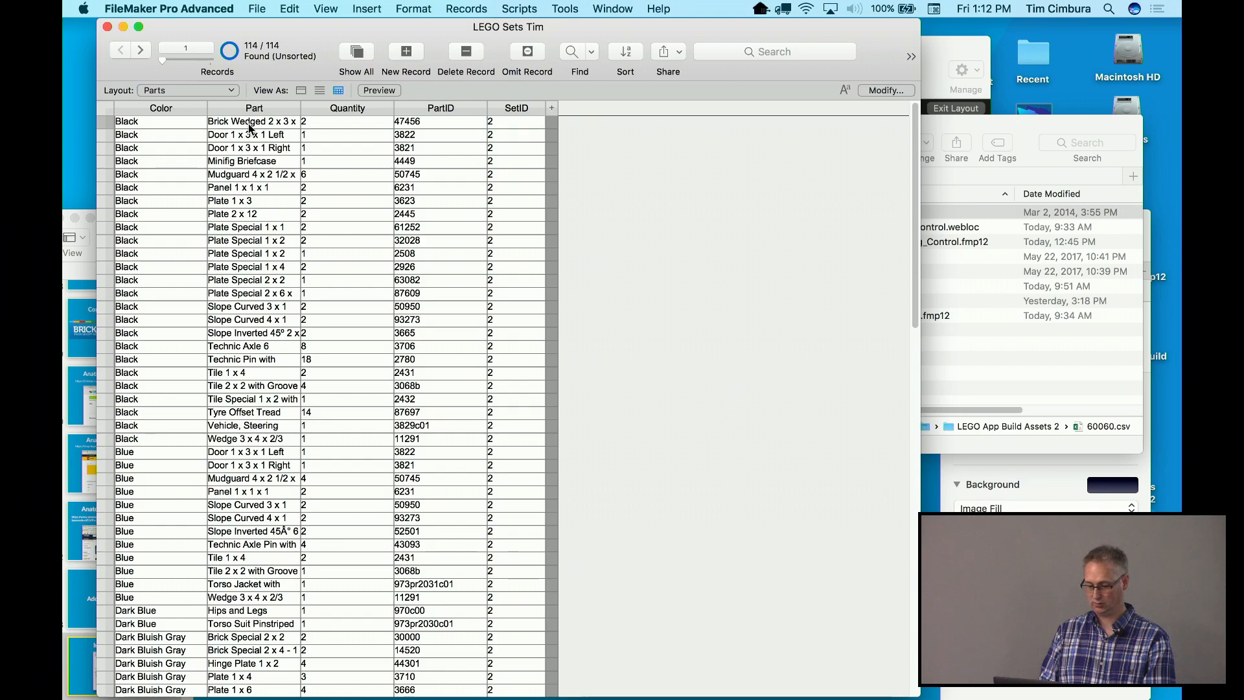
pyautogui.click(211, 90)
# Scroll through set 2's parts in the Set Detail portal
pyautogui.click(187, 78)
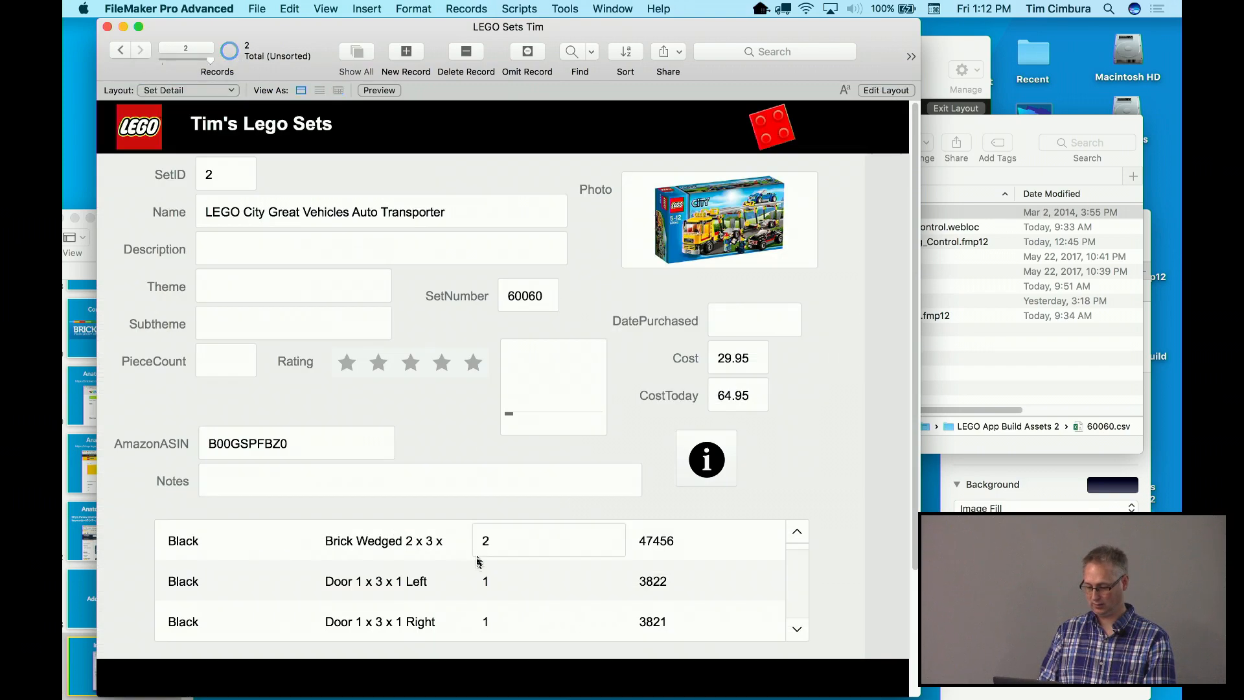
pyautogui.scroll(-3, 795, 634)
pyautogui.scroll(-8, 795, 634)
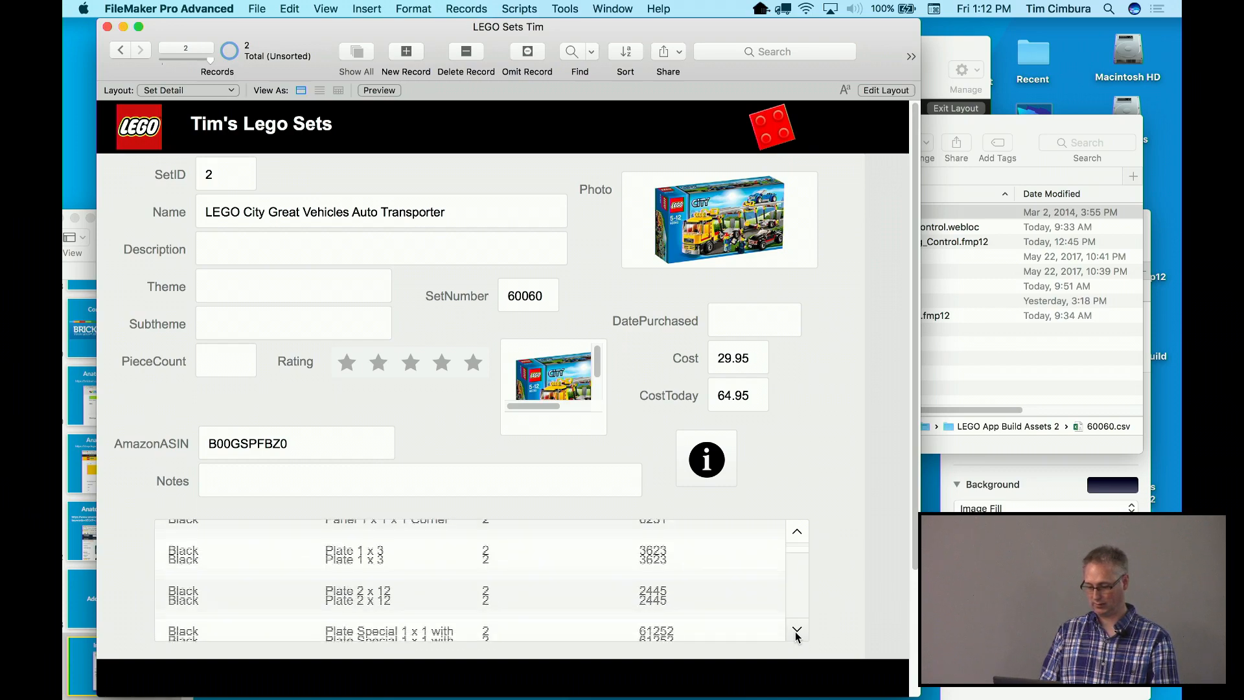
pyautogui.scroll(-8, 796, 633)
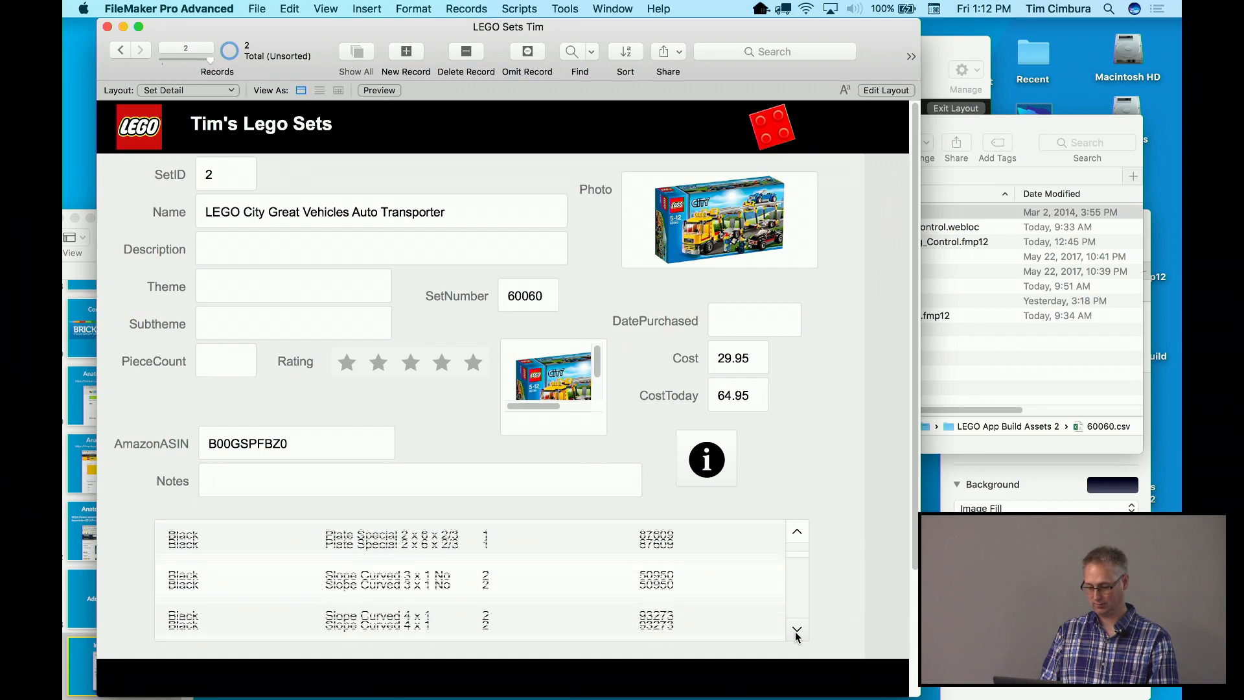
pyautogui.scroll(-8, 796, 634)
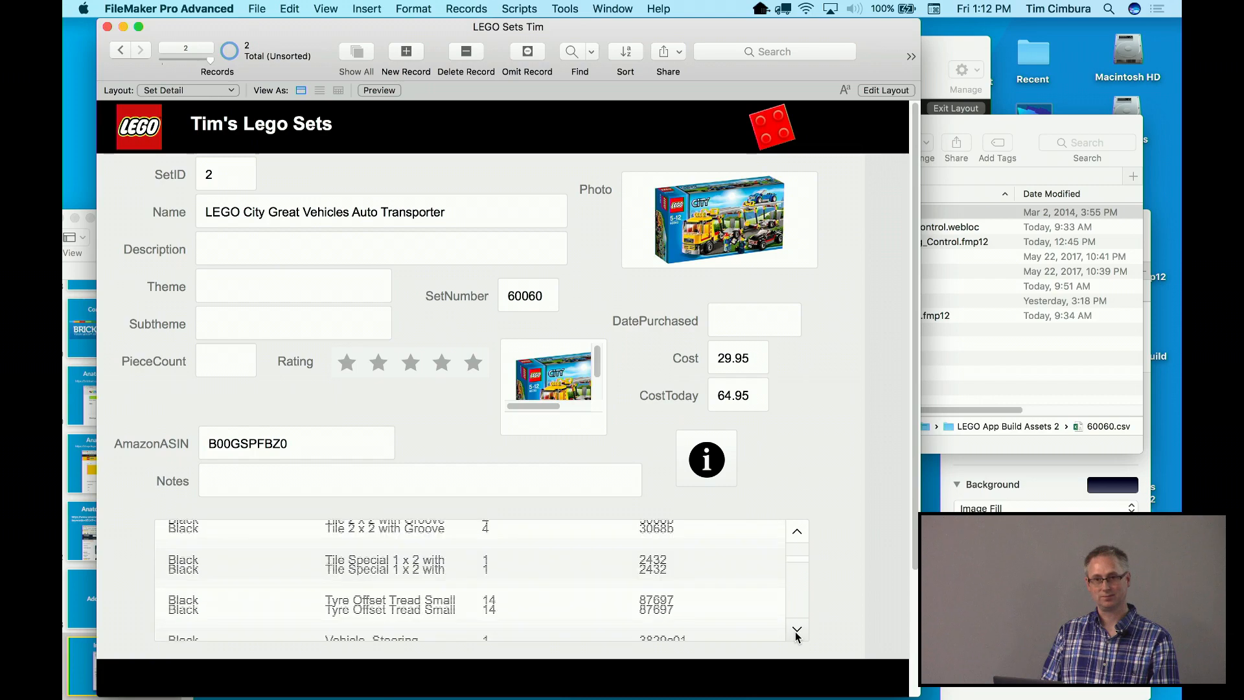
pyautogui.scroll(-2, 797, 634)
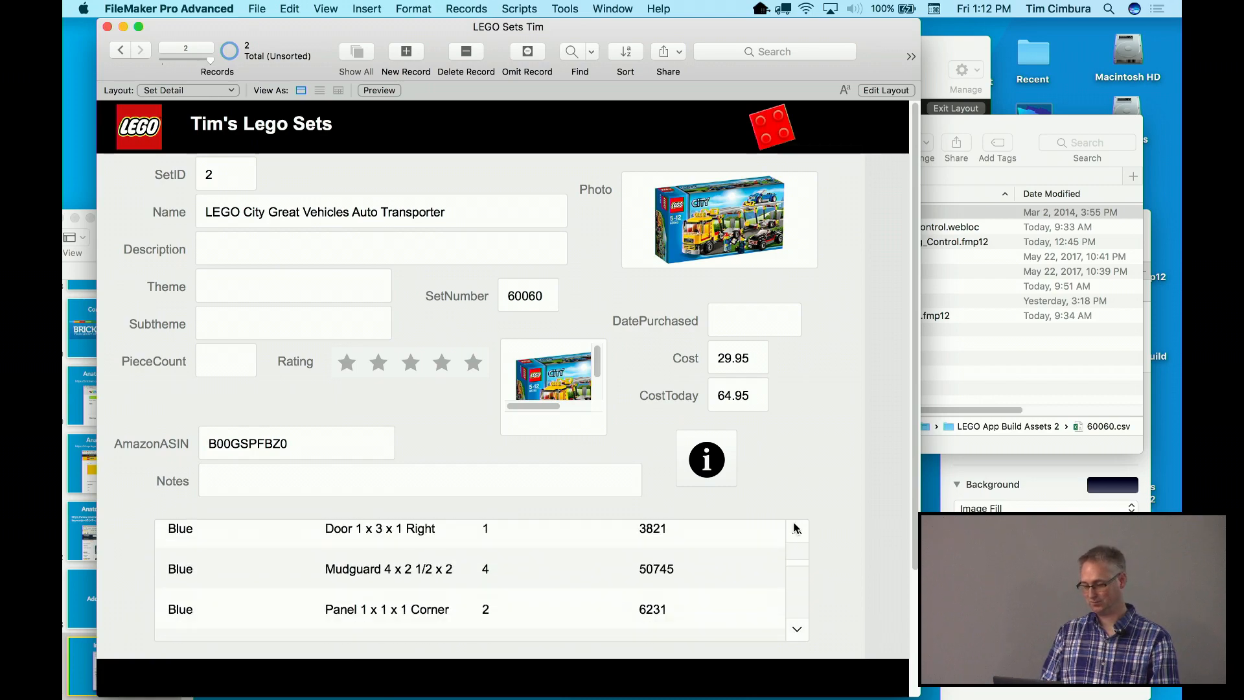
pyautogui.scroll(9, 798, 531)
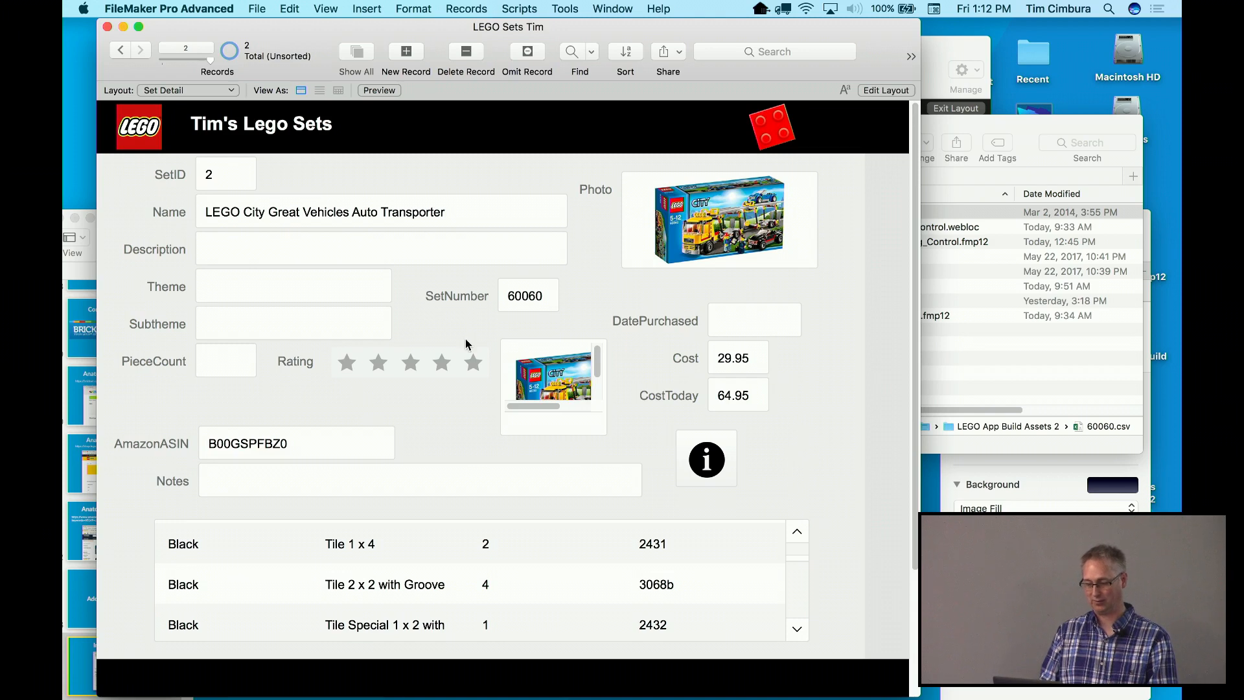
# Play the Keynote presentation and advance to slide 35, Scaling FileMaker
pyautogui.click(91, 278)
pyautogui.moveTo(250, 230); pyautogui.dragTo(267, 109)
pyautogui.press('alt+super+p')
pyautogui.press('Right')
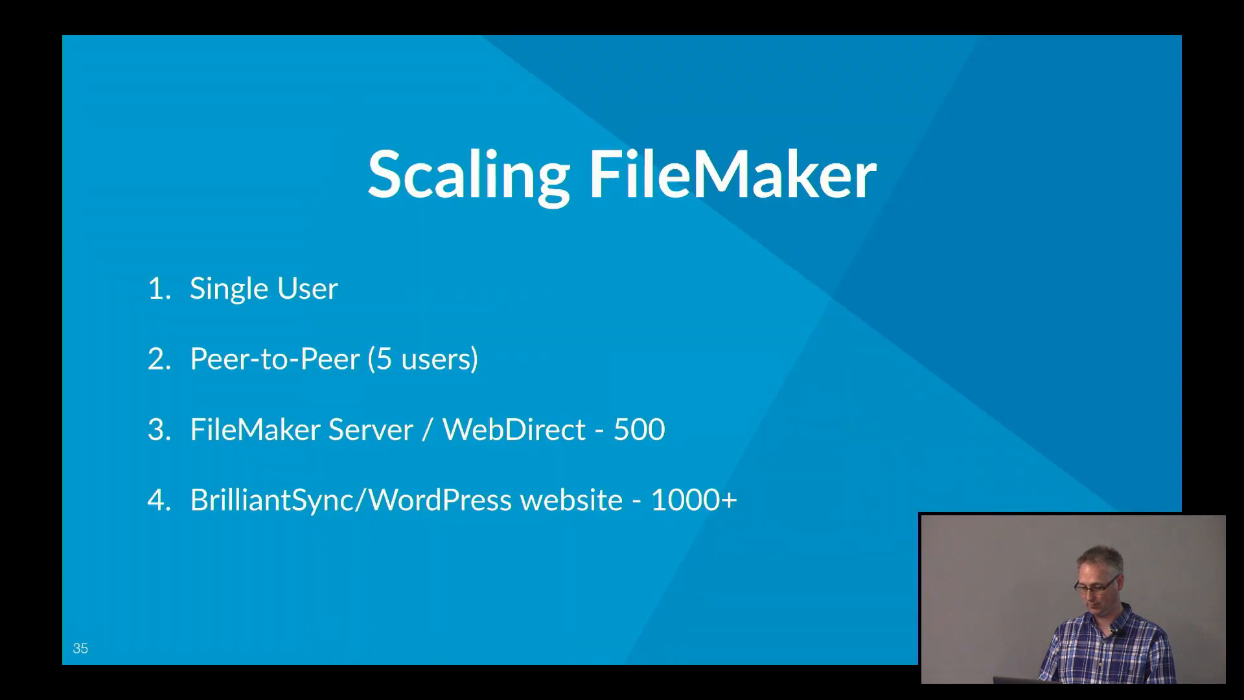
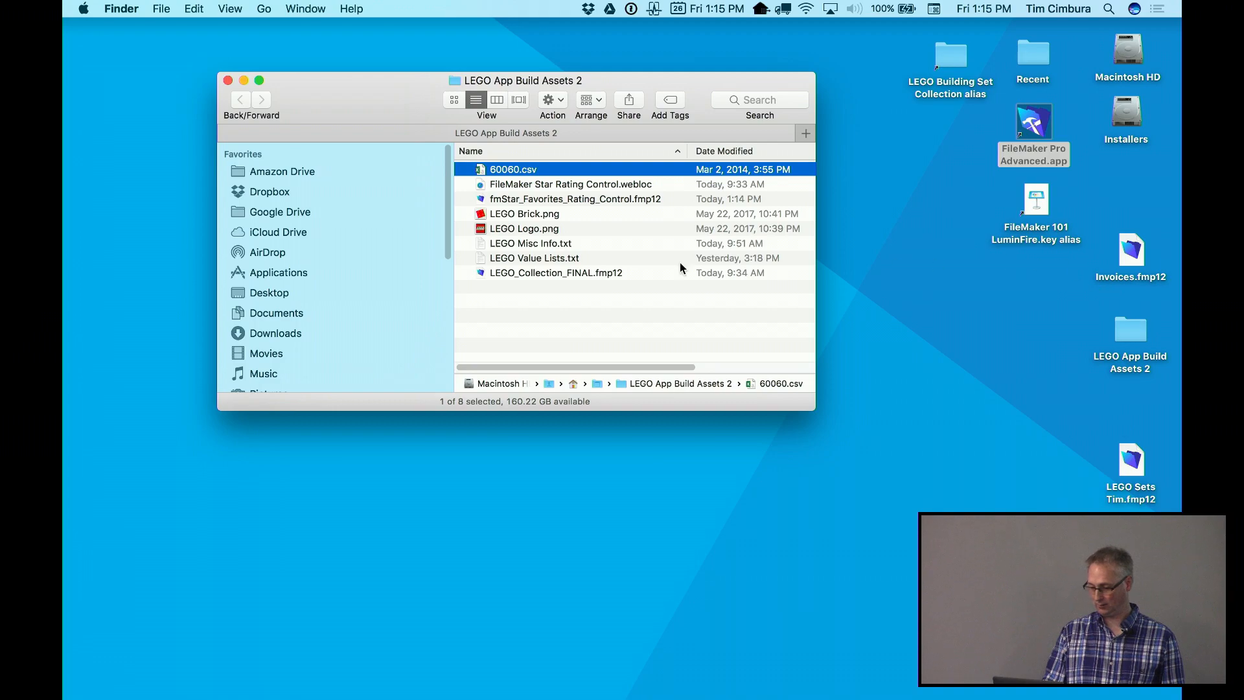
# Open LEGO_Collection_FINAL.fmp12 and share it with FileMaker clients, On for all users
pyautogui.doubleClick(542, 272)
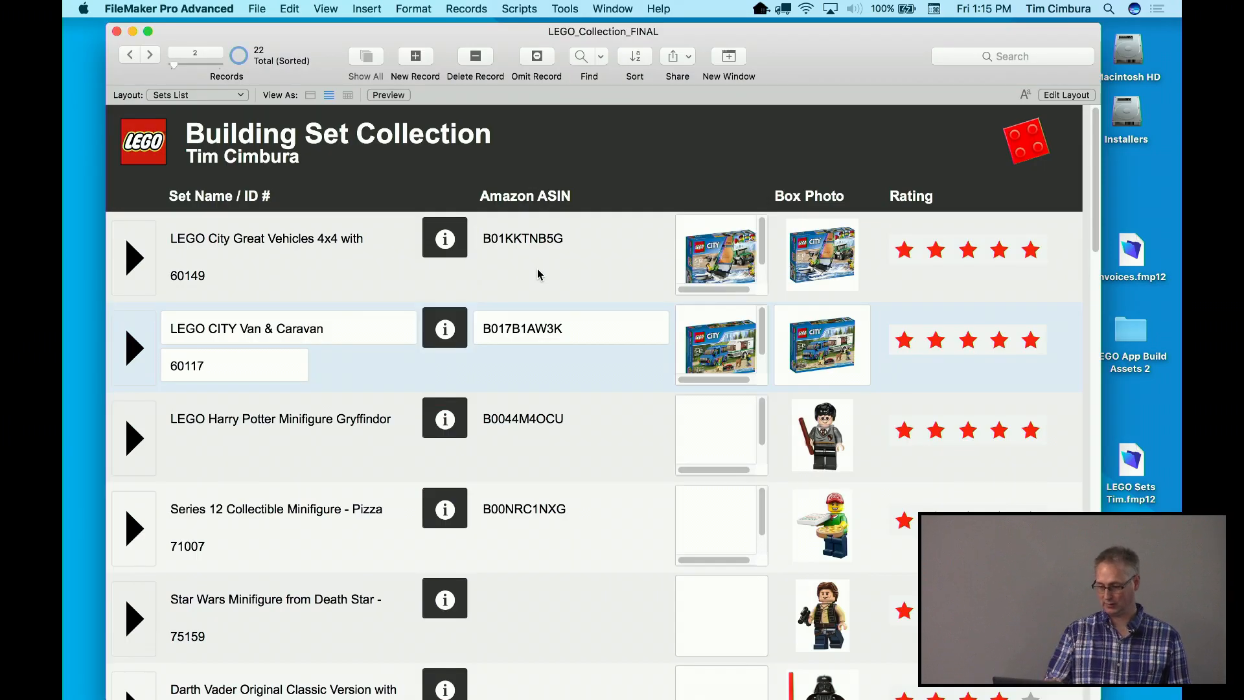
pyautogui.click(249, 6)
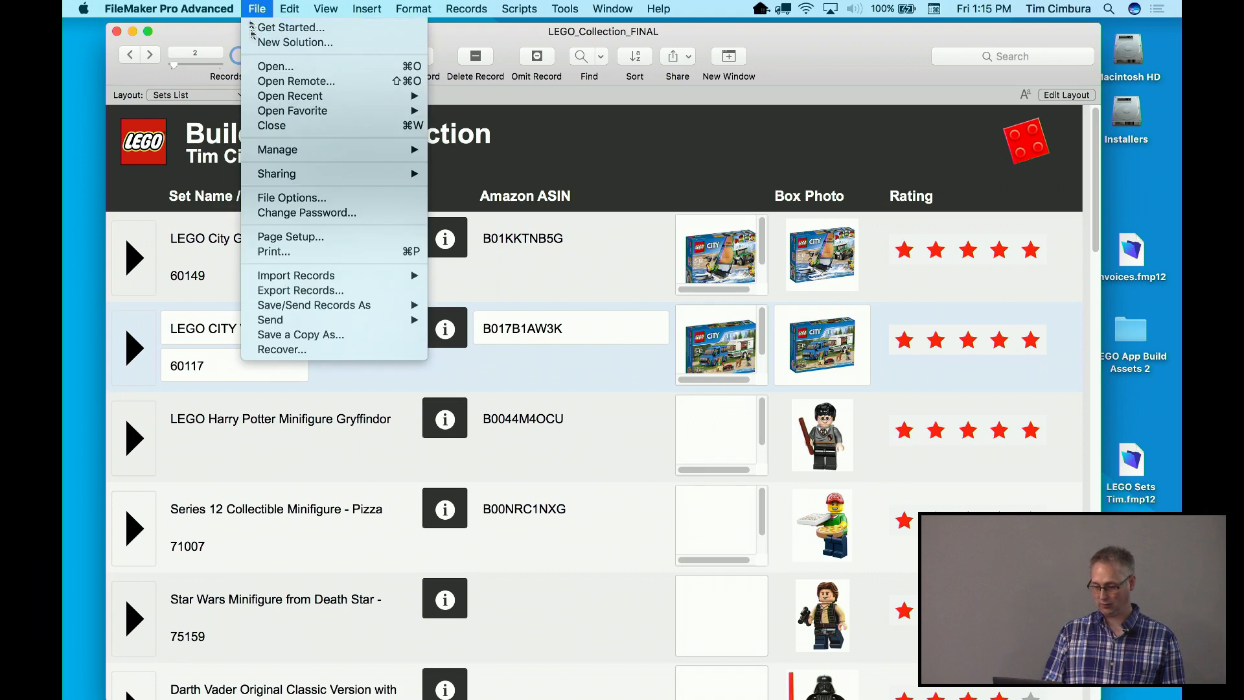
pyautogui.moveTo(276, 176)
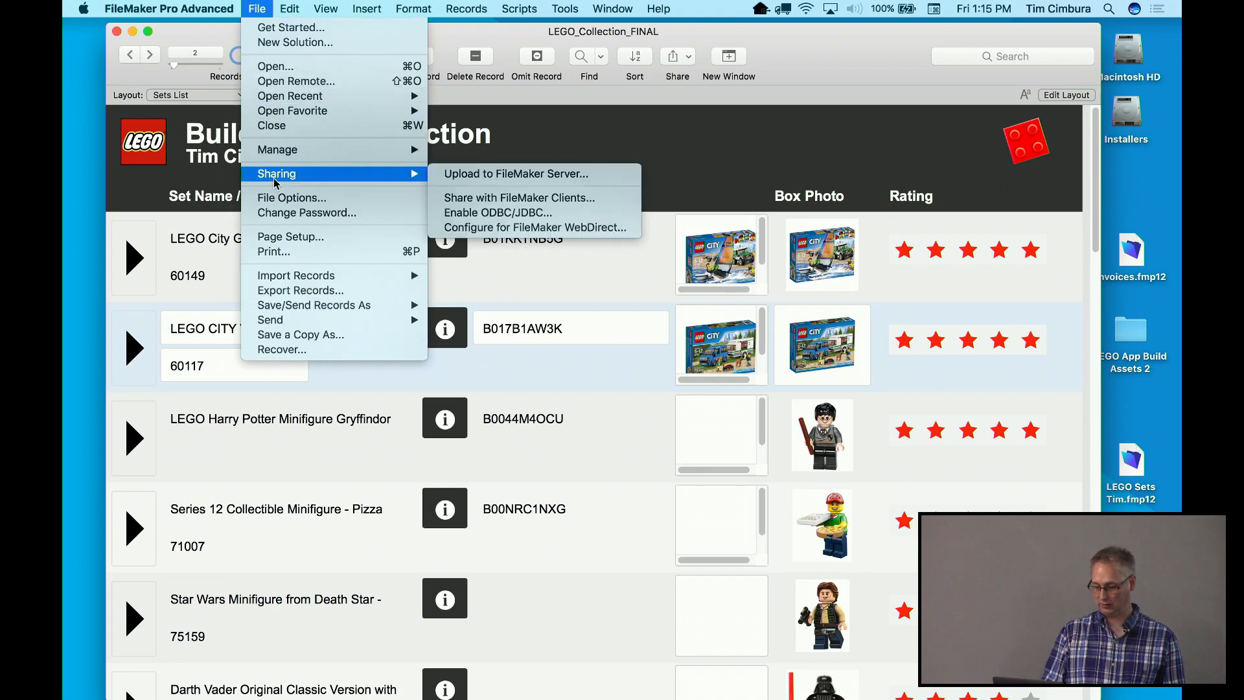
pyautogui.click(459, 198)
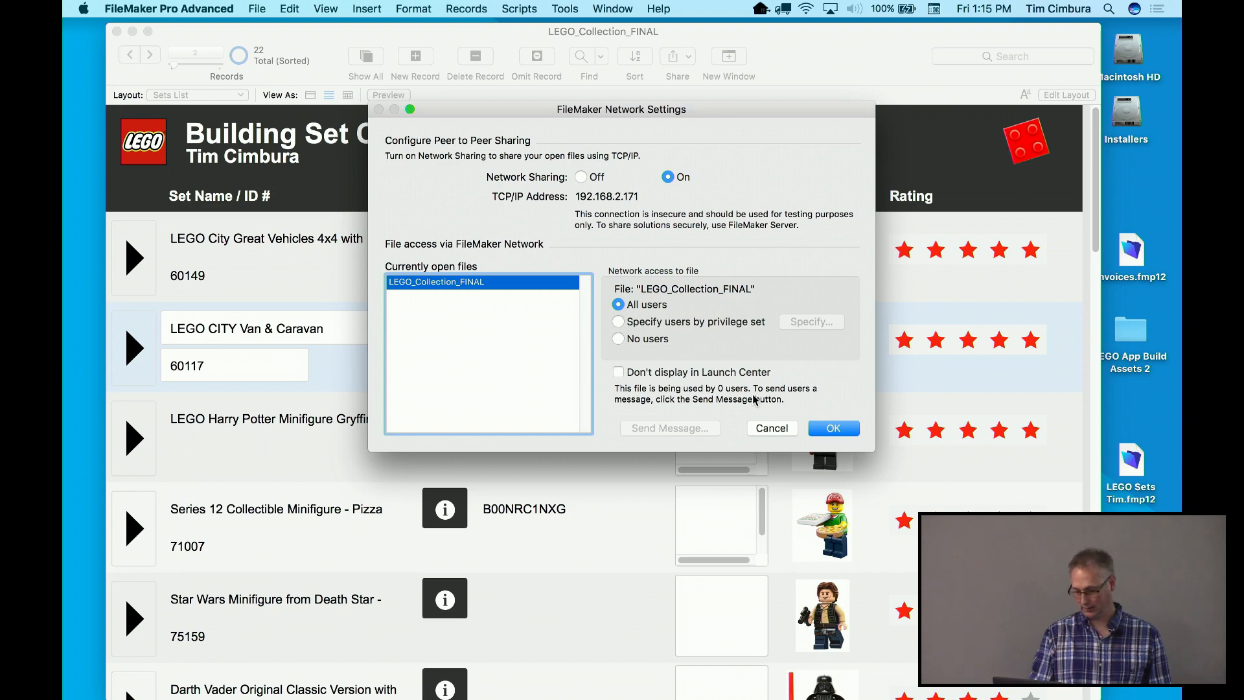
pyautogui.click(820, 428)
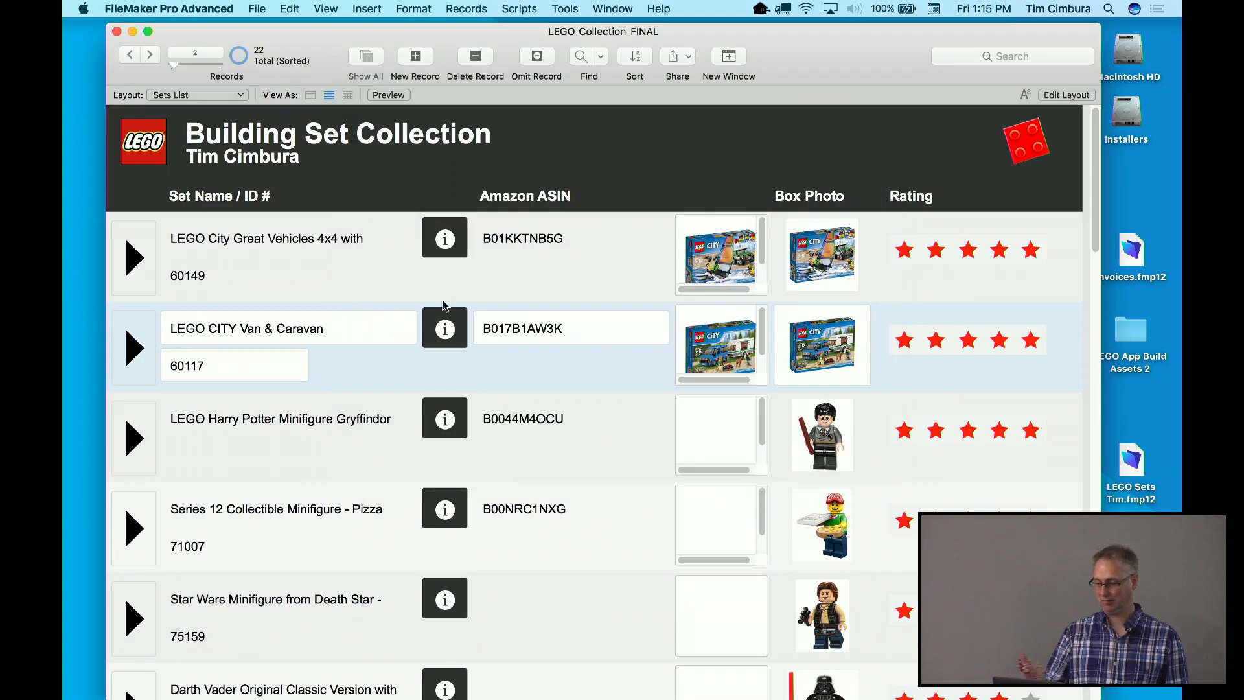
pyautogui.click(262, 7)
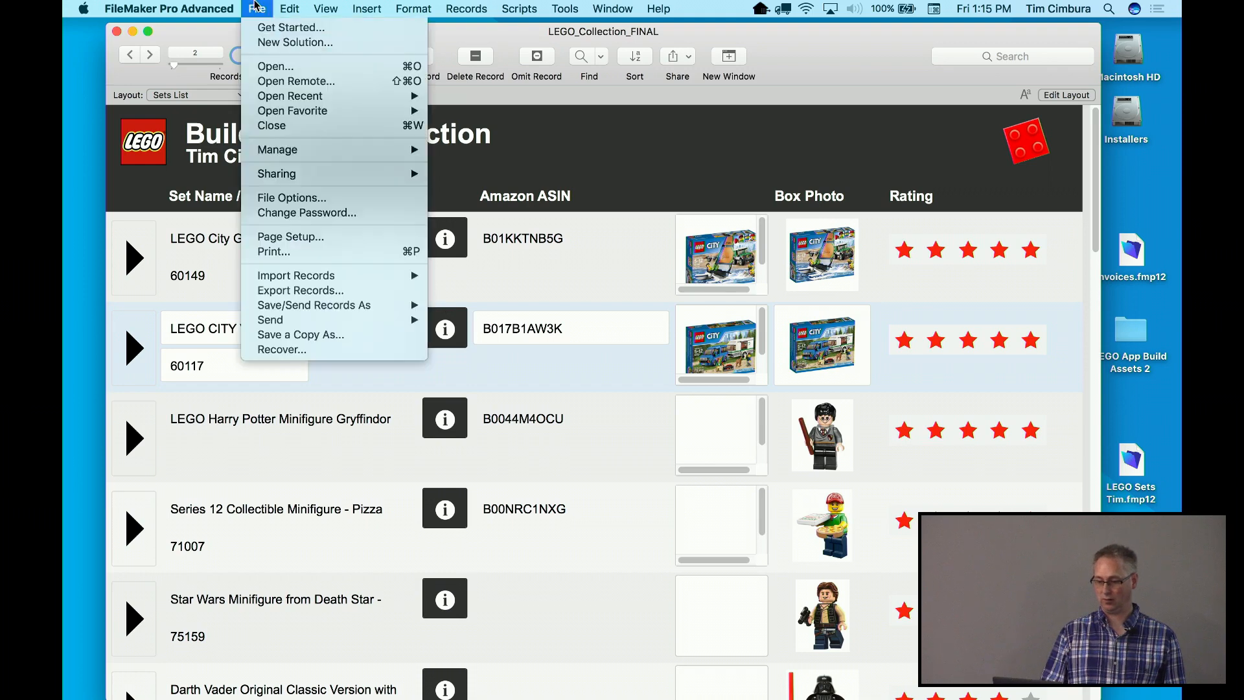
pyautogui.click(269, 80)
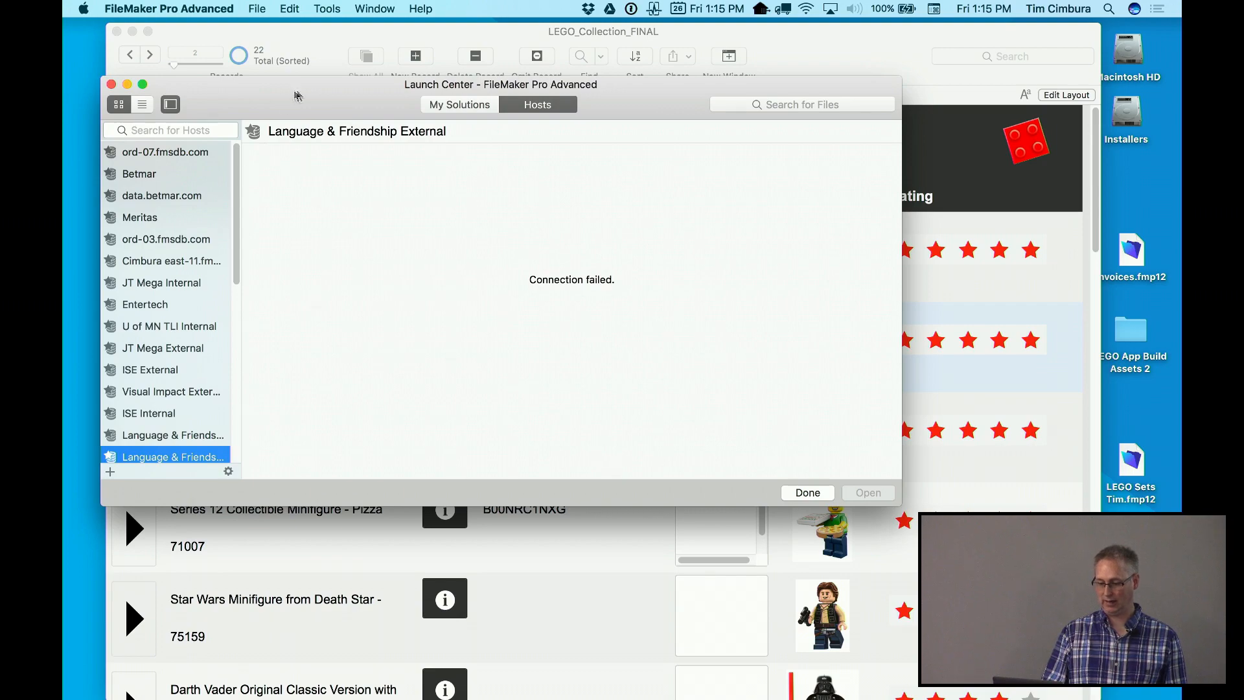
pyautogui.moveTo(293, 96); pyautogui.dragTo(350, 95)
pyautogui.click(167, 84)
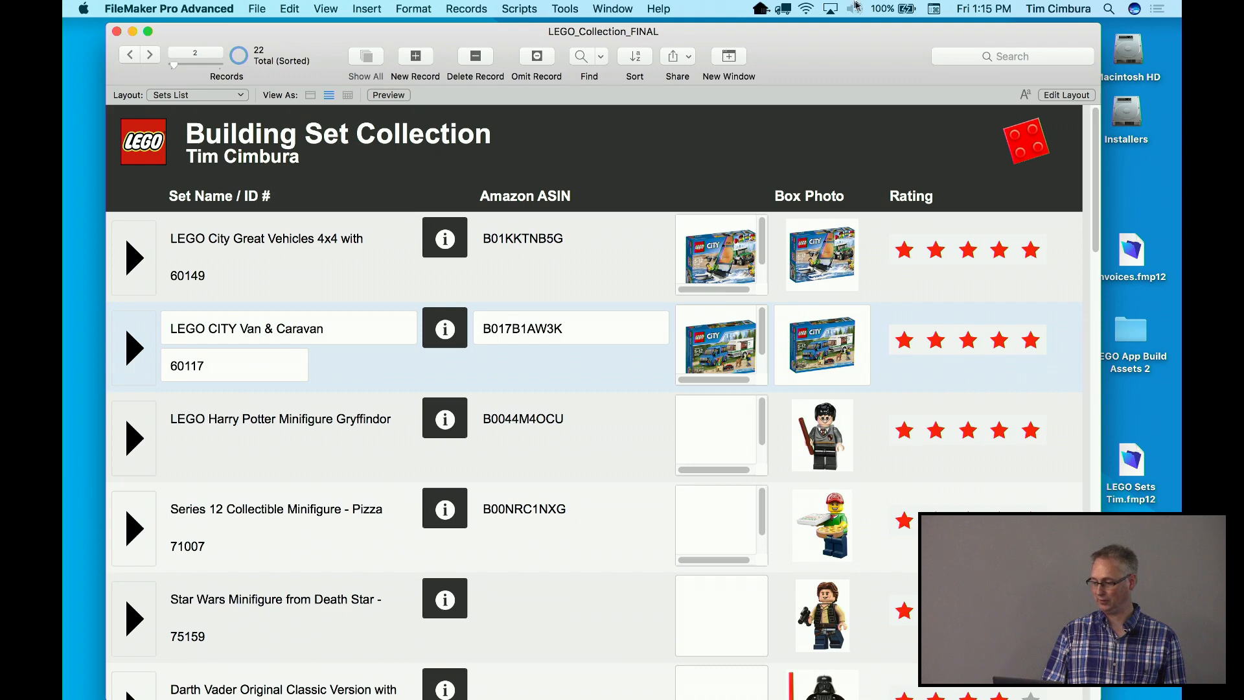
pyautogui.click(810, 7)
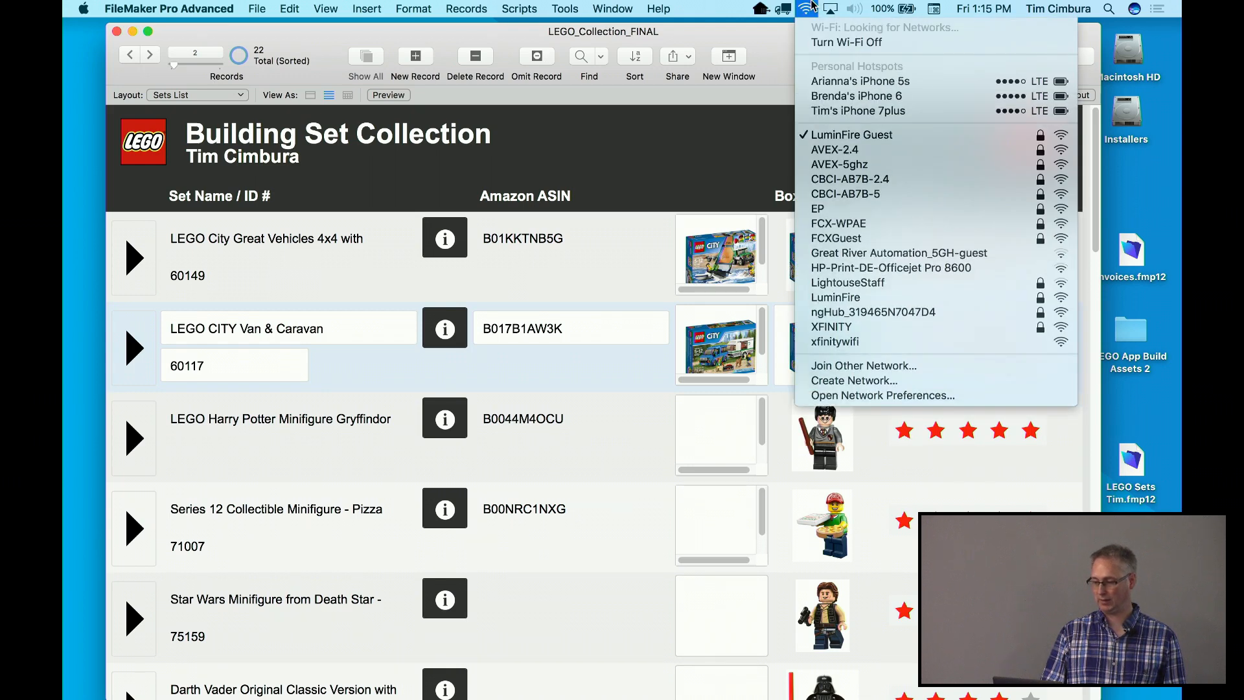
pyautogui.click(810, 6)
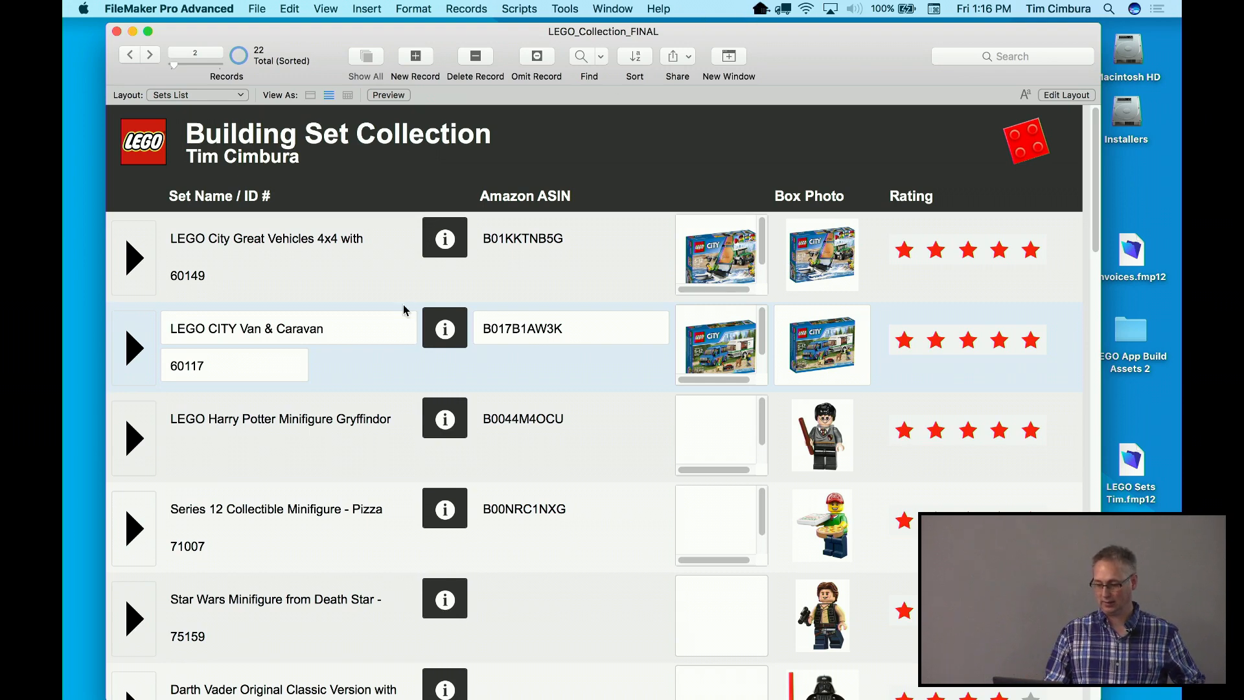
# Scroll down the Sets List and open Captain Jack Sparrow (Hat & Jacket), record 15, in Sets Detail
pyautogui.scroll(-5, 350, 404)
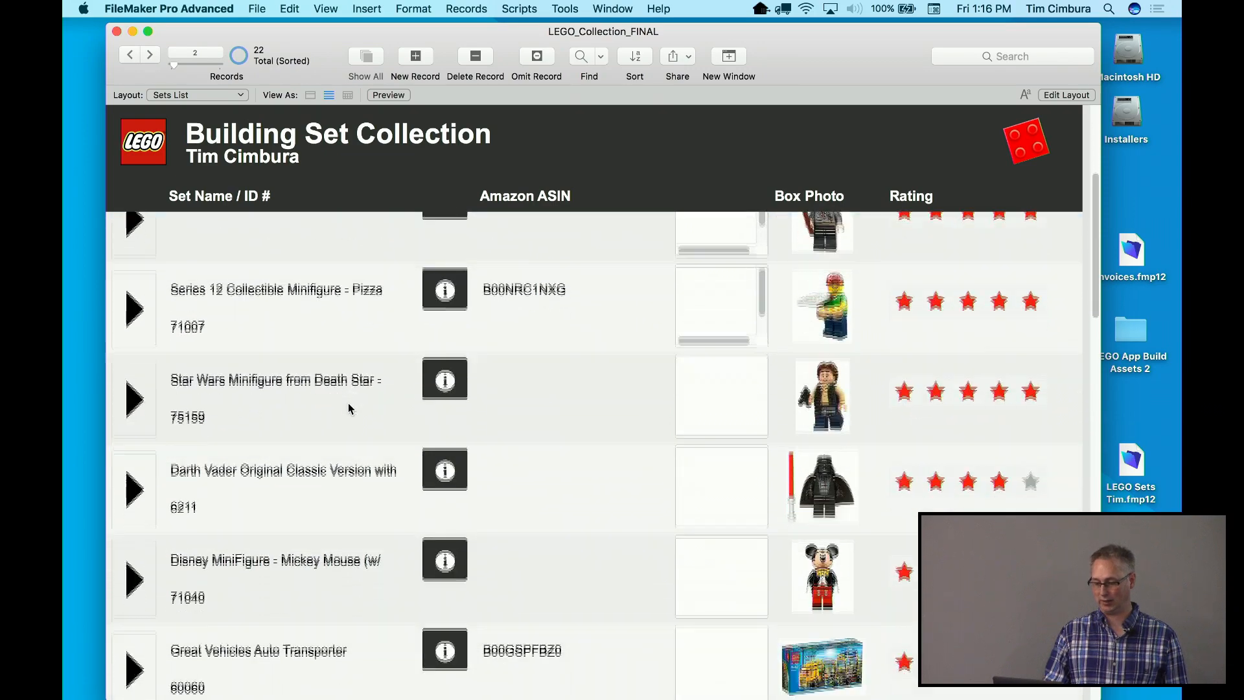
pyautogui.scroll(-8, 349, 408)
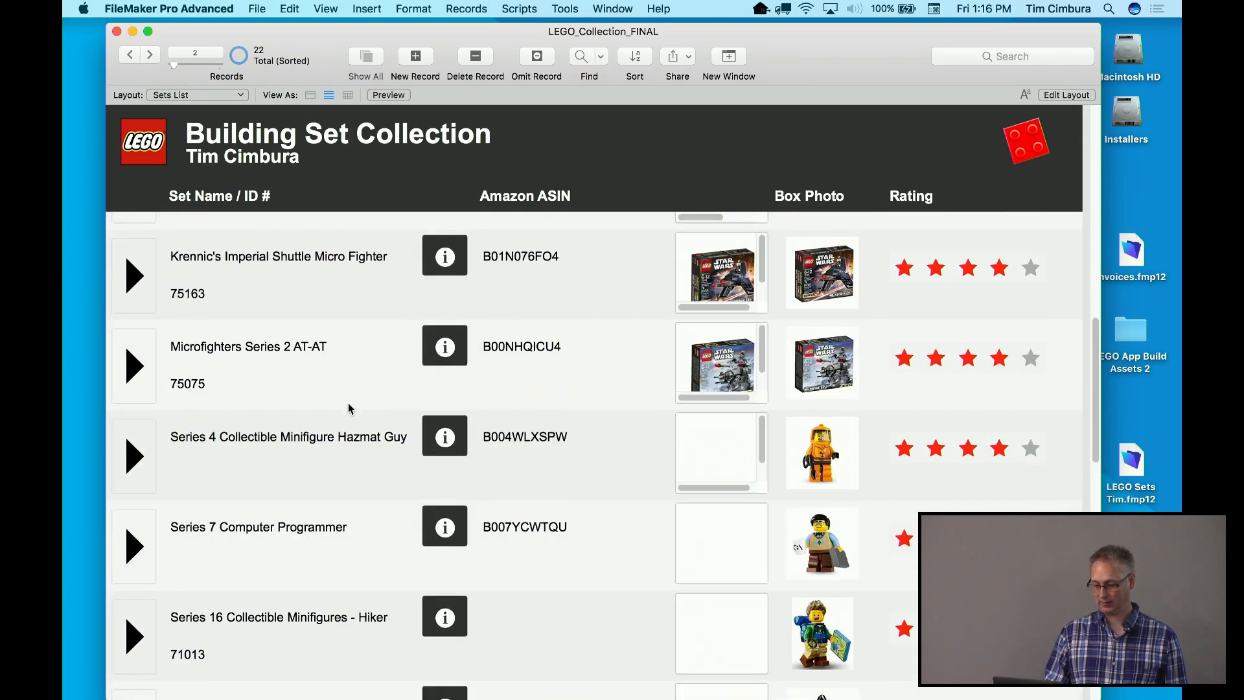
pyautogui.scroll(-7, 348, 408)
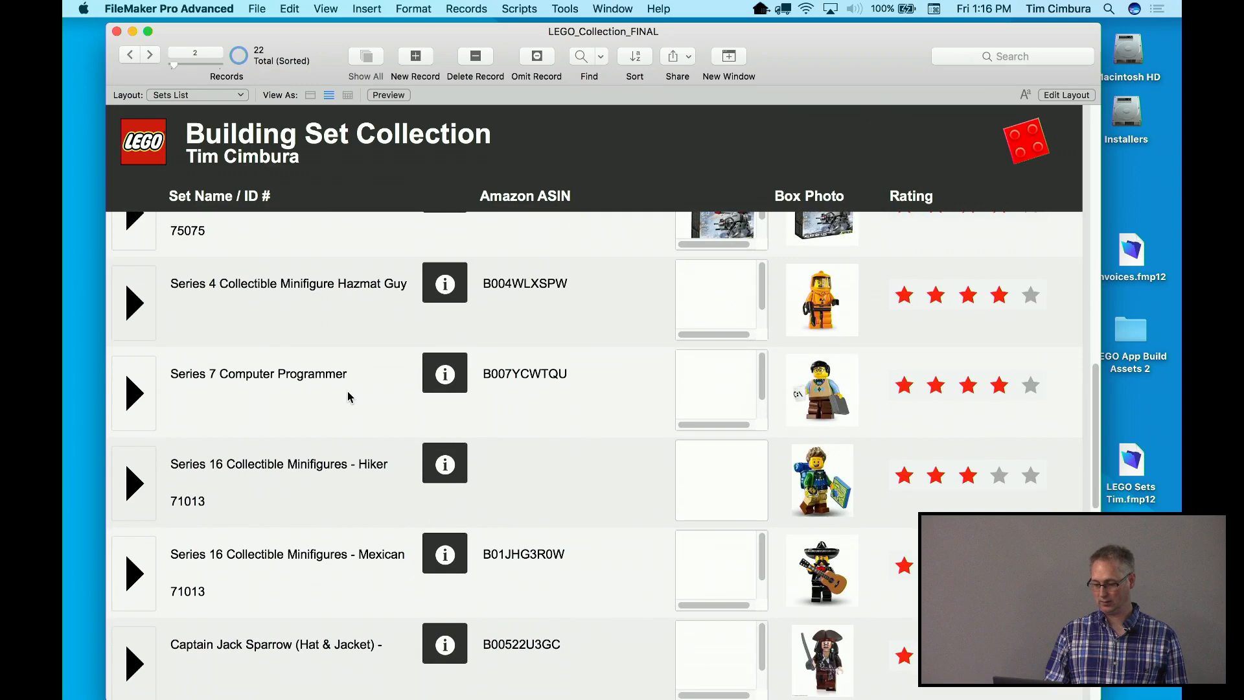
pyautogui.scroll(-2, 348, 396)
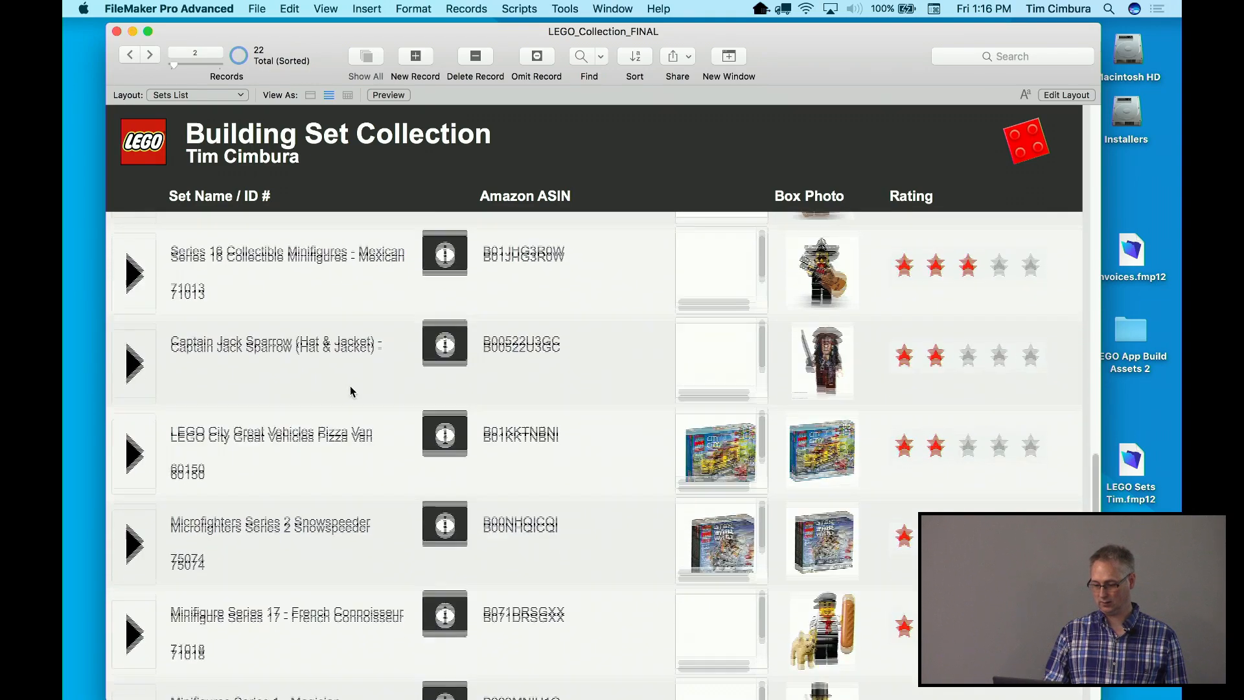
pyautogui.click(133, 337)
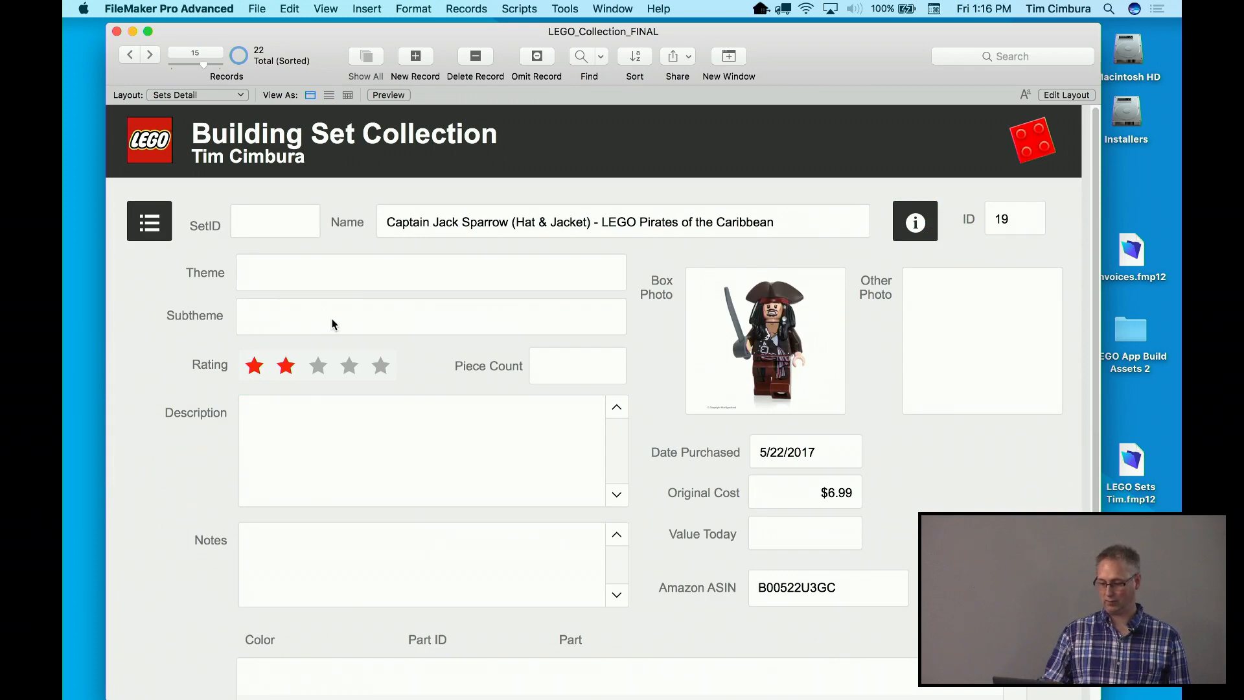
# Add a new blank set record, then step back to an earlier record showing SetID 75163
pyautogui.click(417, 65)
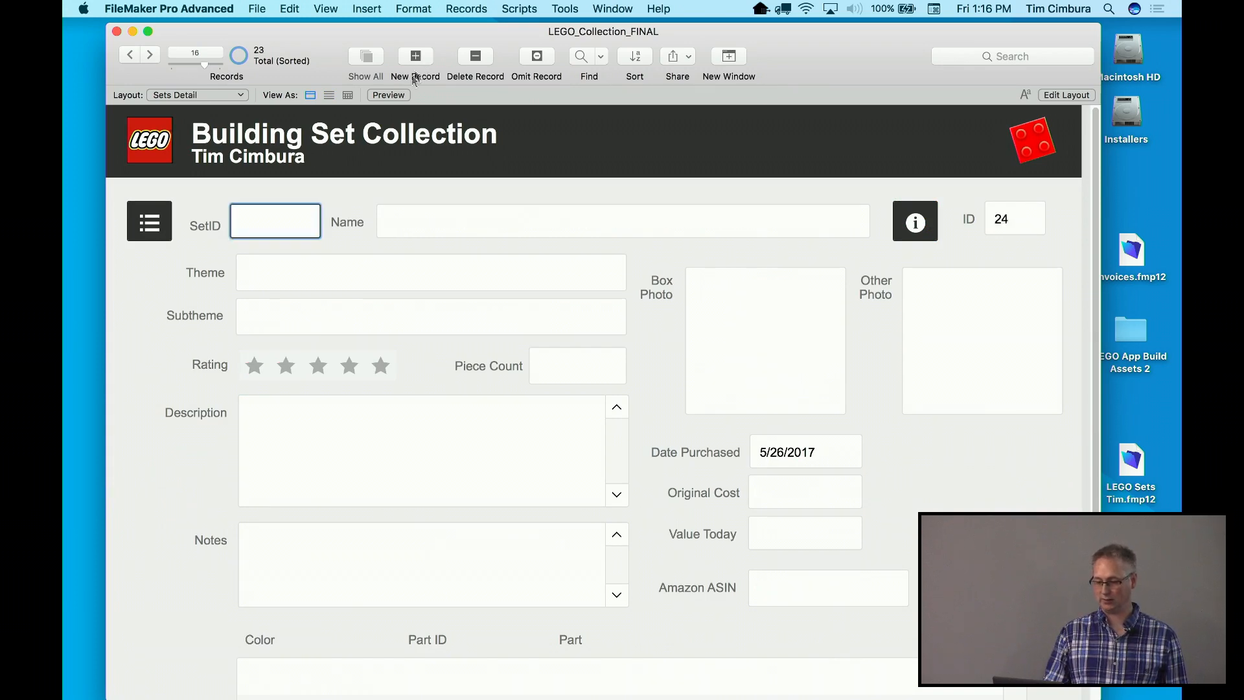
pyautogui.press('super+Tab')
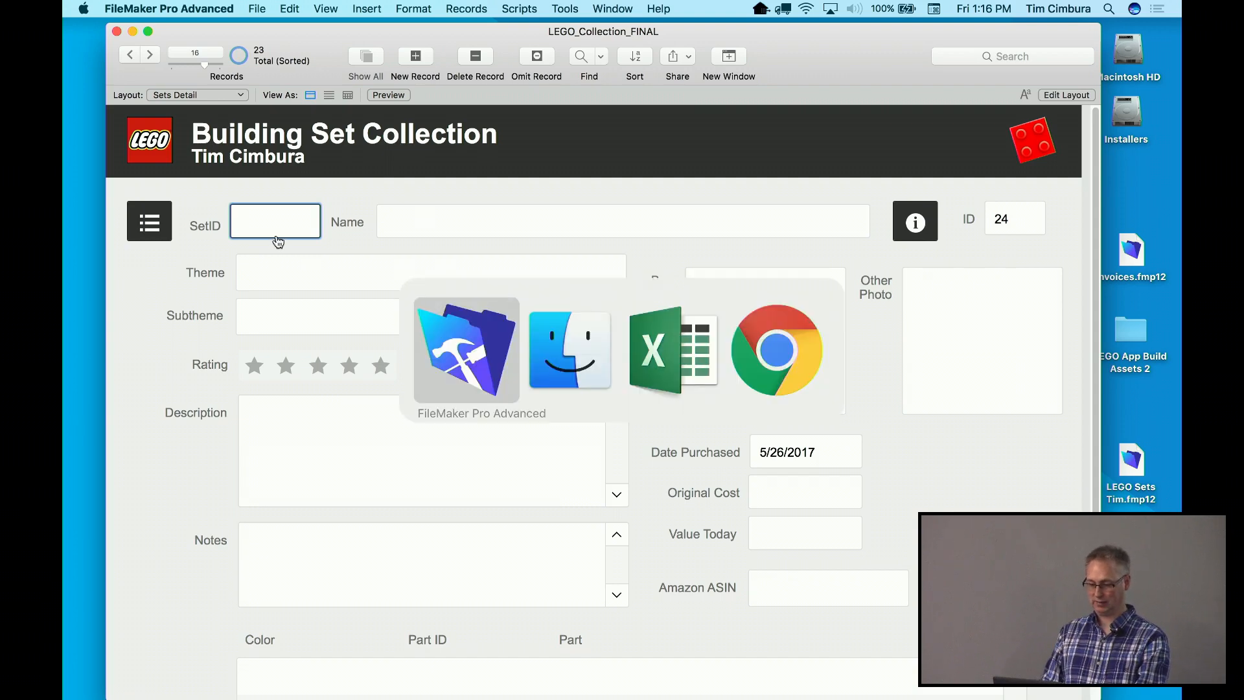
pyautogui.press('super+Tab')
pyautogui.press('super+Tab')
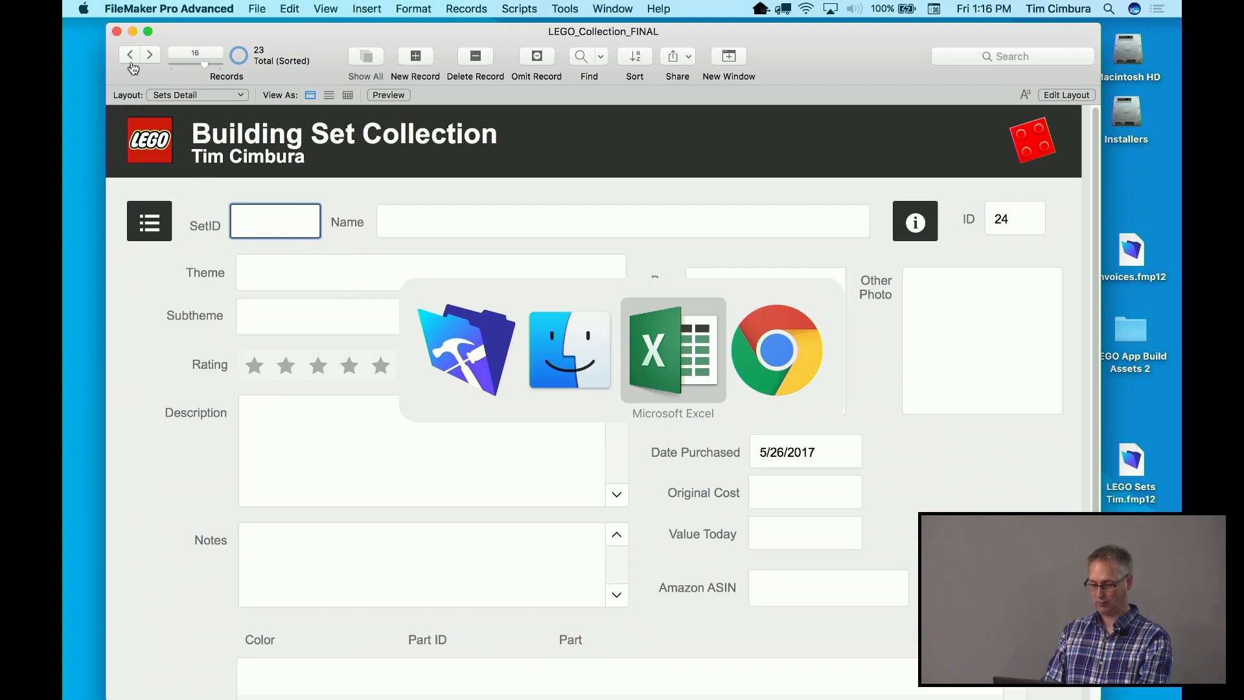
pyautogui.click(130, 55)
pyautogui.click(130, 55)
pyautogui.click(130, 55)
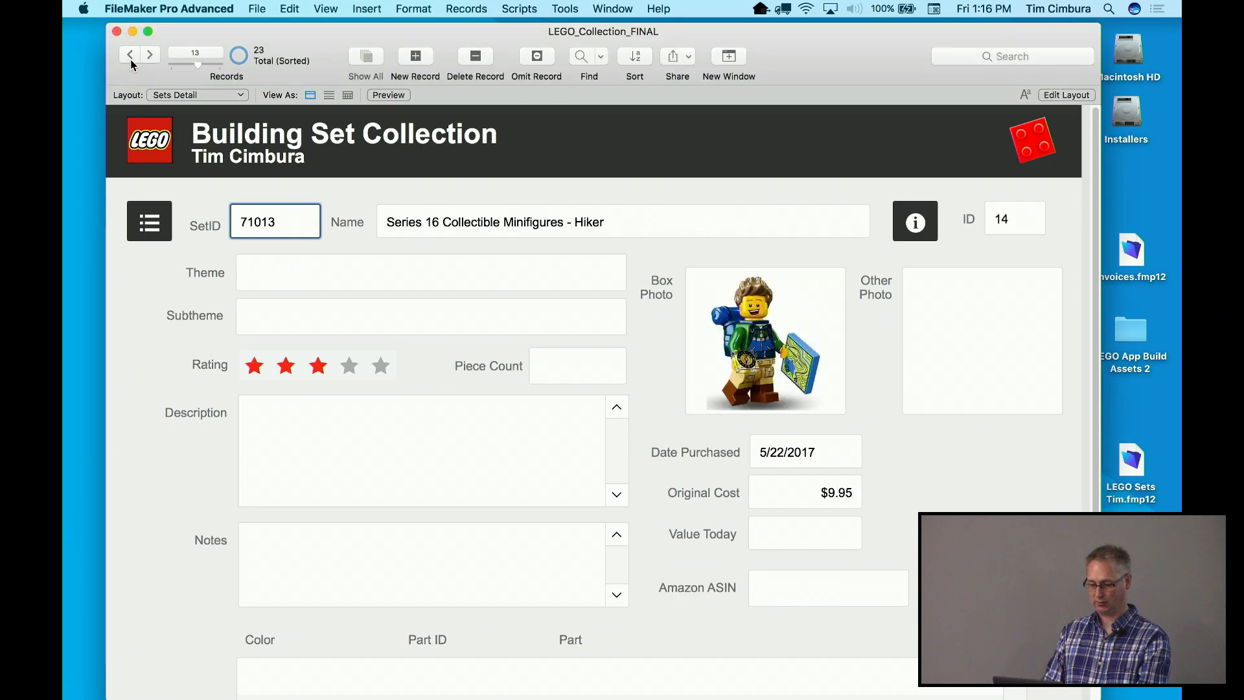
pyautogui.click(131, 60)
pyautogui.click(131, 60)
pyautogui.click(130, 59)
pyautogui.click(131, 60)
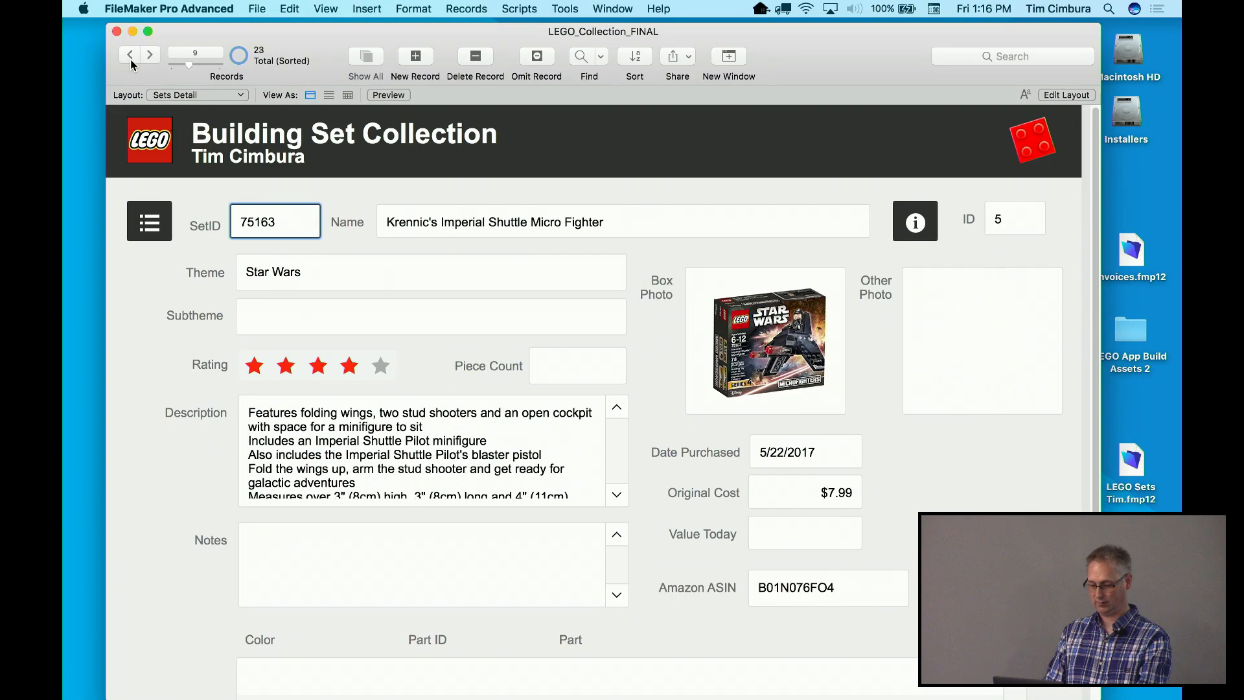
pyautogui.doubleClick(256, 220)
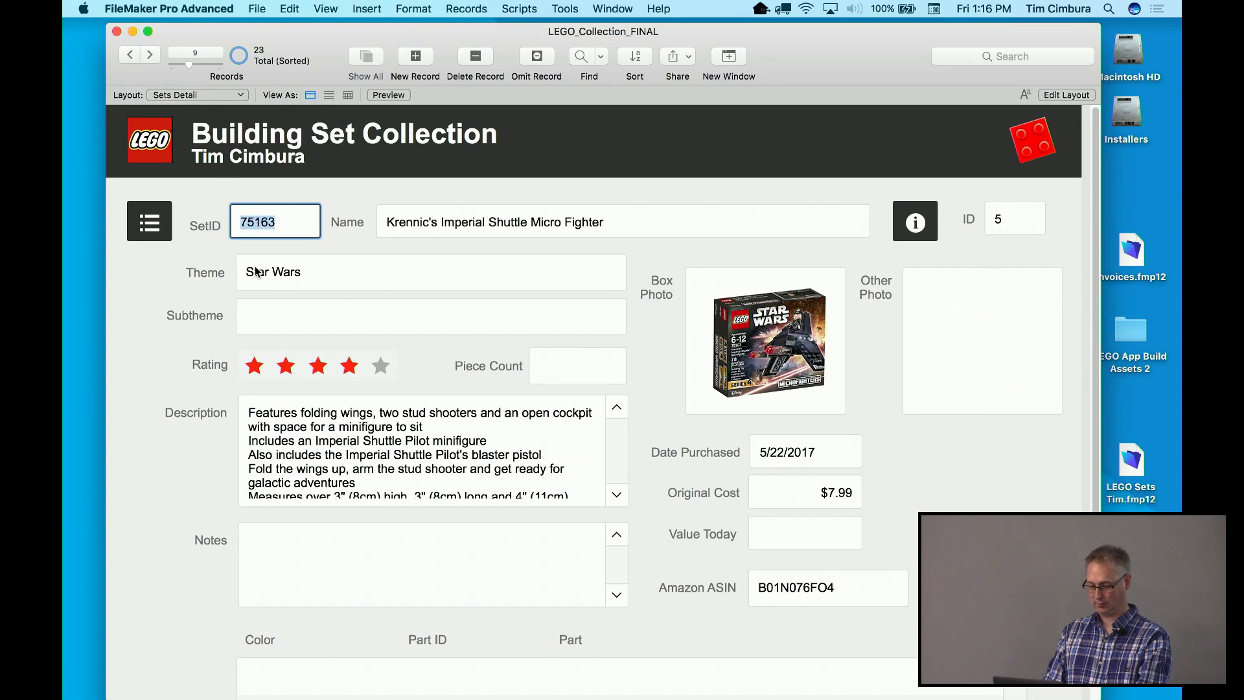
# Move forward to the last, empty record and enter SetID 75163
pyautogui.click(153, 57)
pyautogui.click(153, 57)
pyautogui.click(153, 57)
pyautogui.click(153, 57)
pyautogui.click(153, 57)
pyautogui.click(153, 57)
pyautogui.click(153, 57)
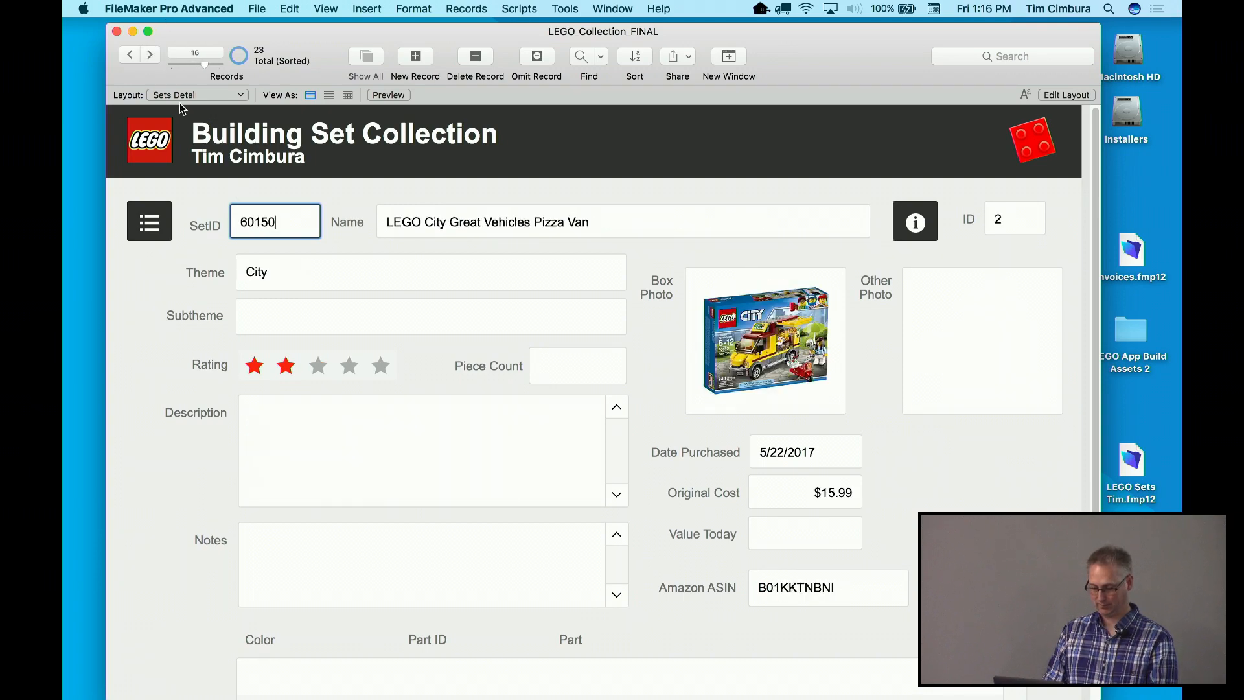
pyautogui.click(153, 57)
pyautogui.click(153, 57)
pyautogui.click(153, 57)
pyautogui.click(153, 57)
pyautogui.click(153, 57)
pyautogui.click(153, 57)
pyautogui.click(153, 57)
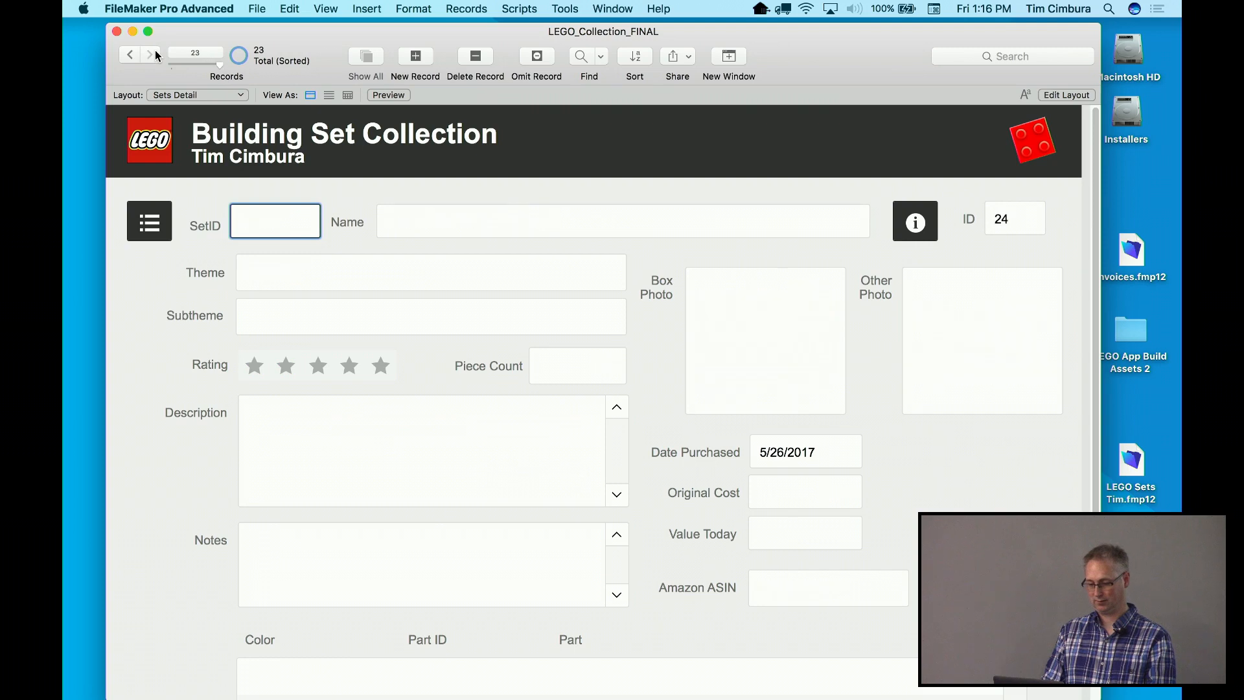
pyautogui.write('75163')
pyautogui.click(205, 266)
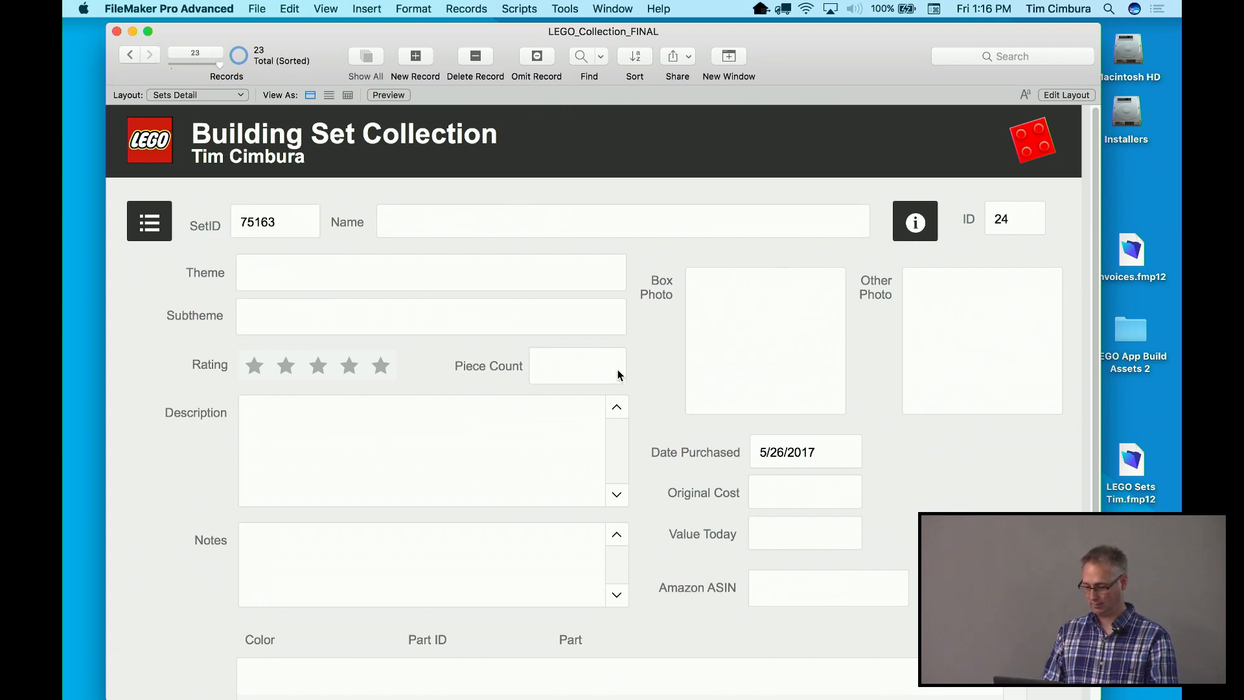
# Select the SetID 75163, move to Amazon ASIN, and launch the web lookups for the set
pyautogui.click(302, 224)
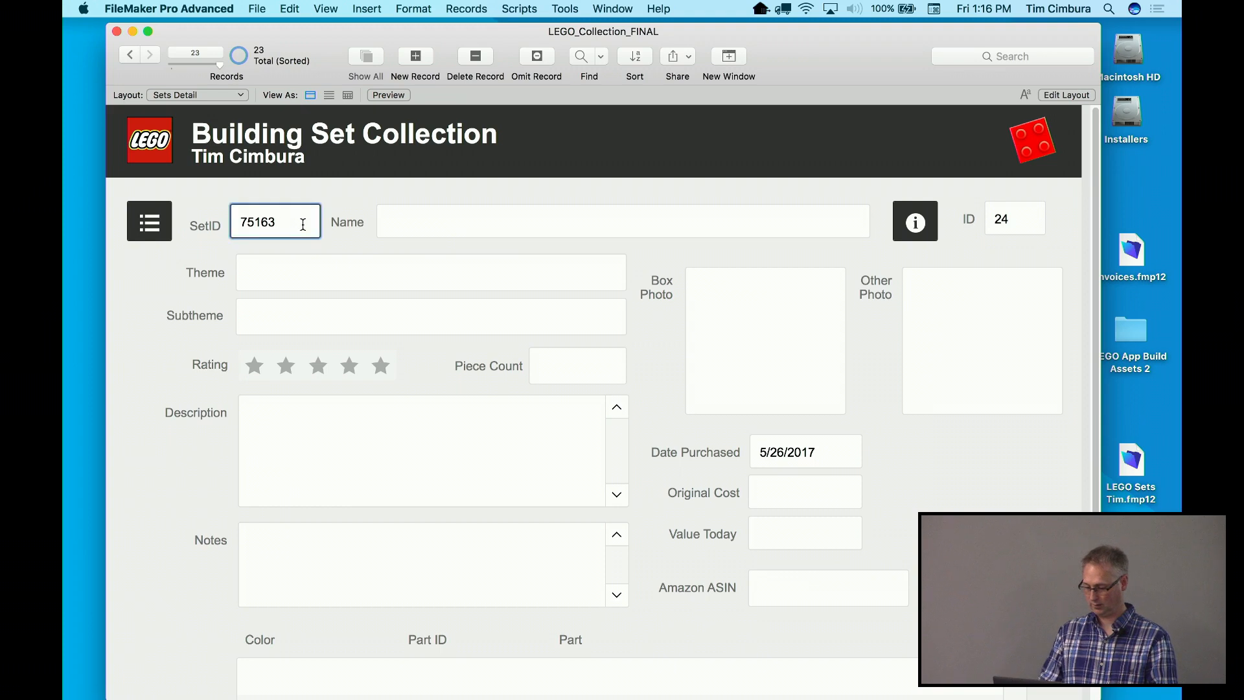
pyautogui.doubleClick(303, 224)
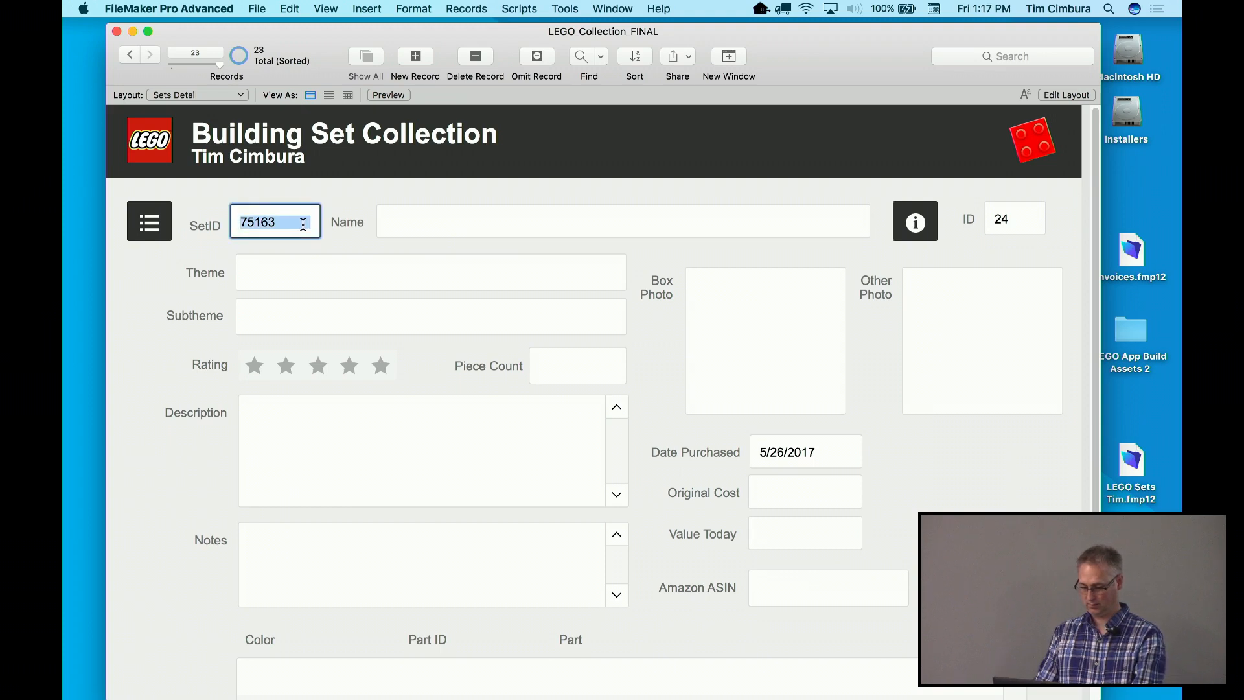
pyautogui.click(642, 323)
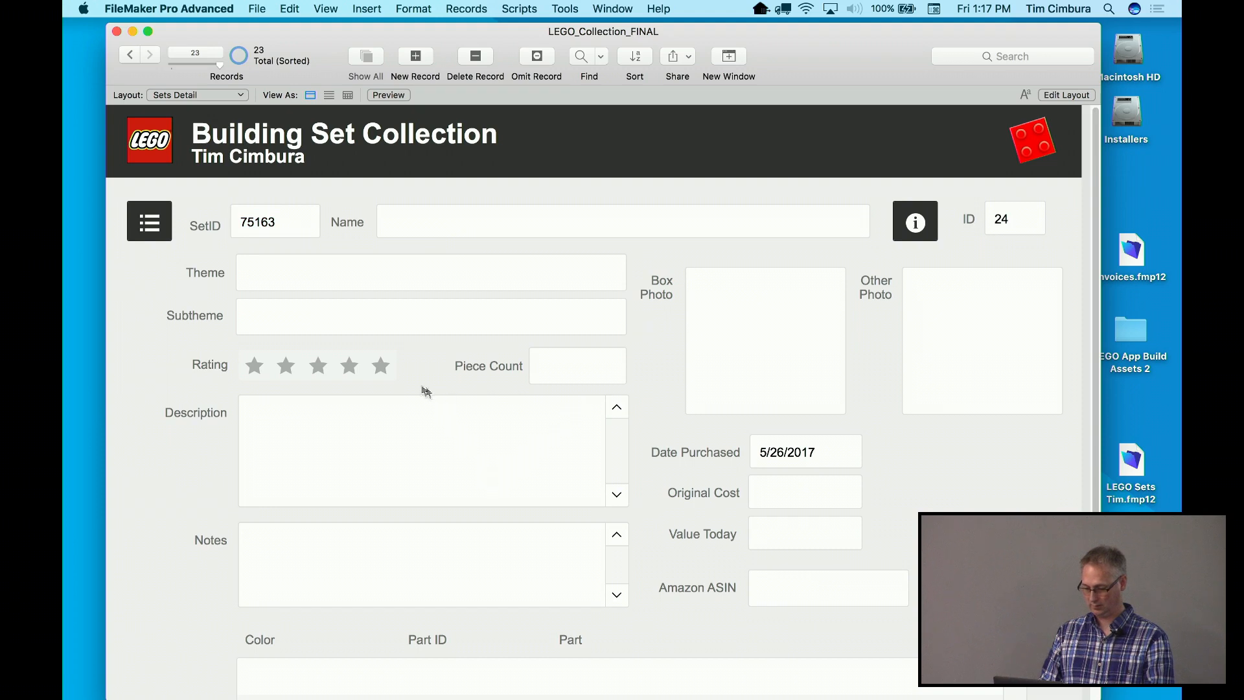
pyautogui.click(777, 586)
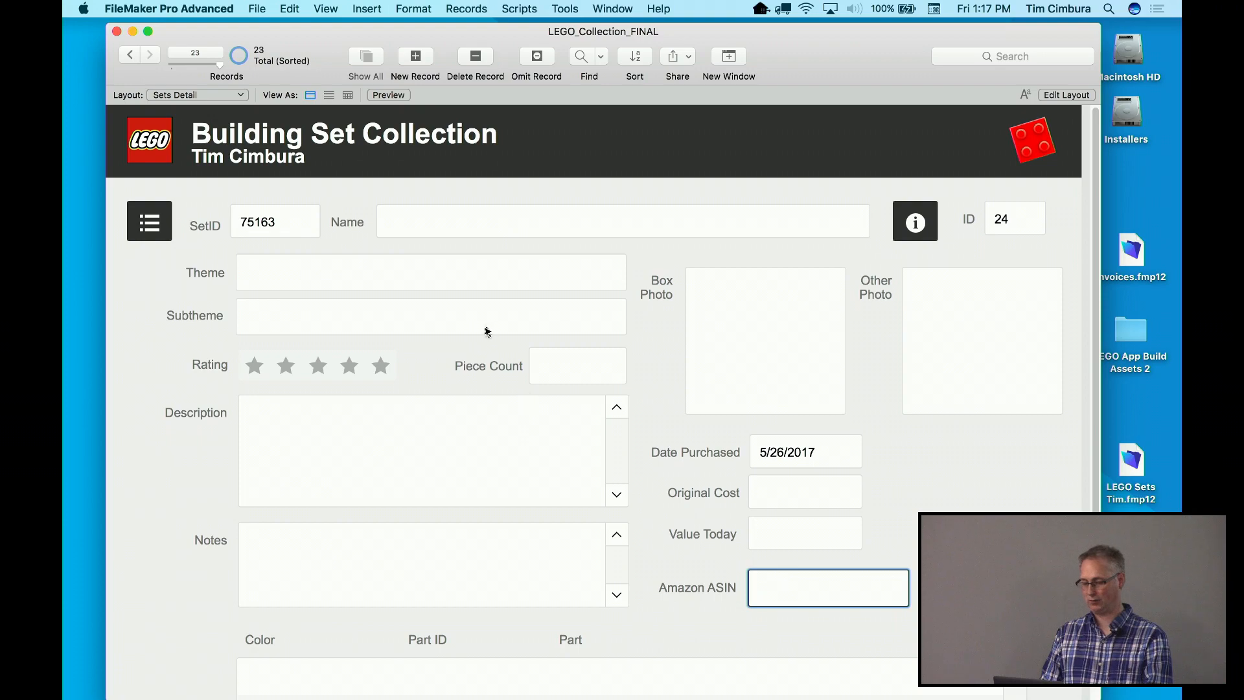
pyautogui.click(915, 219)
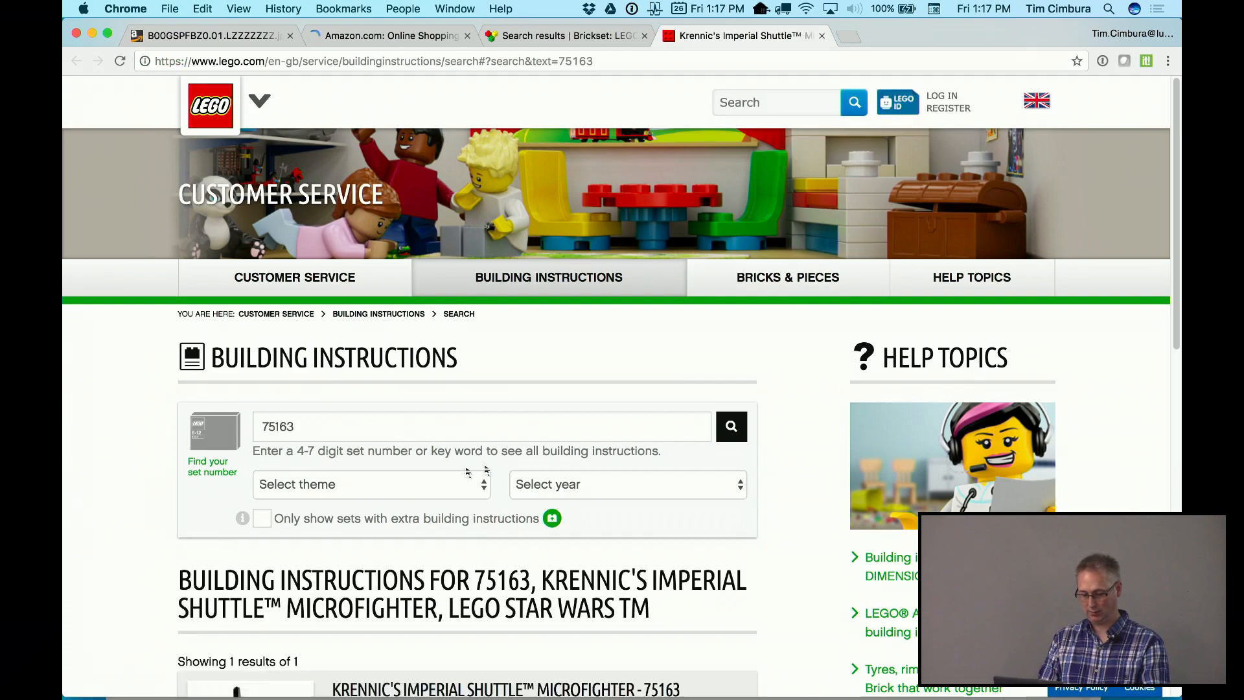
# Close the LEGO building instructions and Brickset tabs in Chrome
pyautogui.scroll(-5, 416, 498)
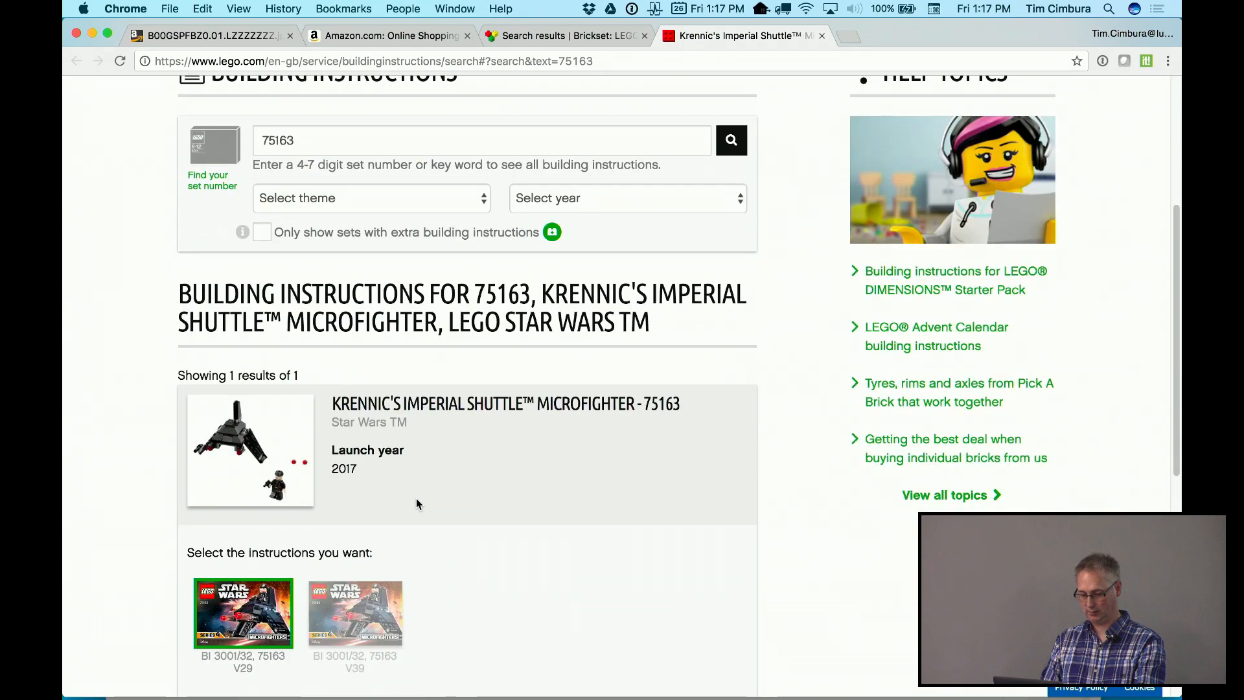
pyautogui.press('super+w')
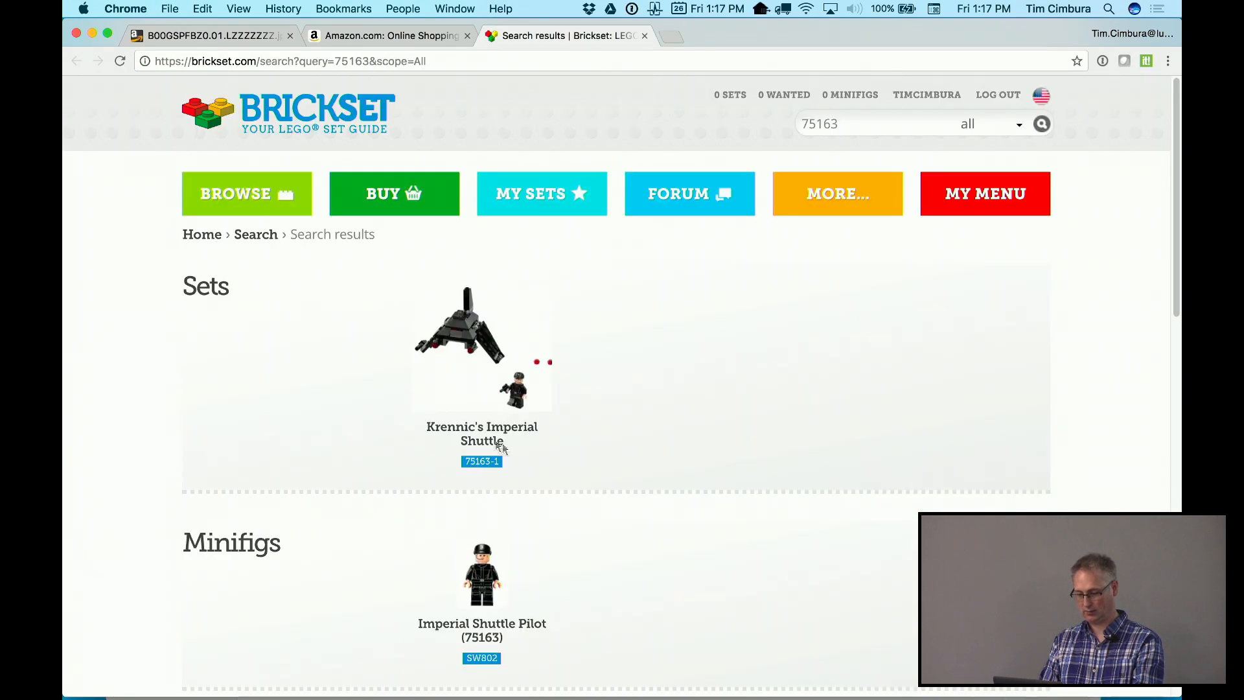
pyautogui.press('super+w')
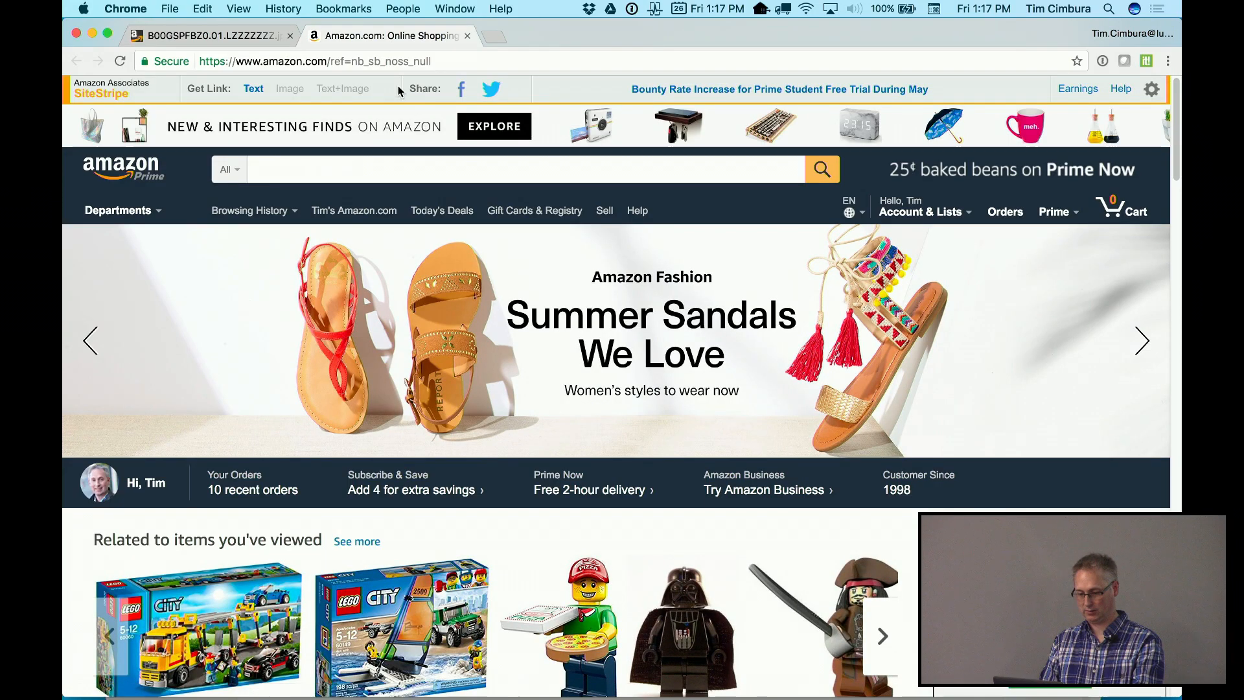
# Search Amazon for 75163, open Krennic's Imperial Shuttle, and copy ASIN B01N076FO4
pyautogui.click(371, 163)
pyautogui.write('75163')
pyautogui.press('Return')
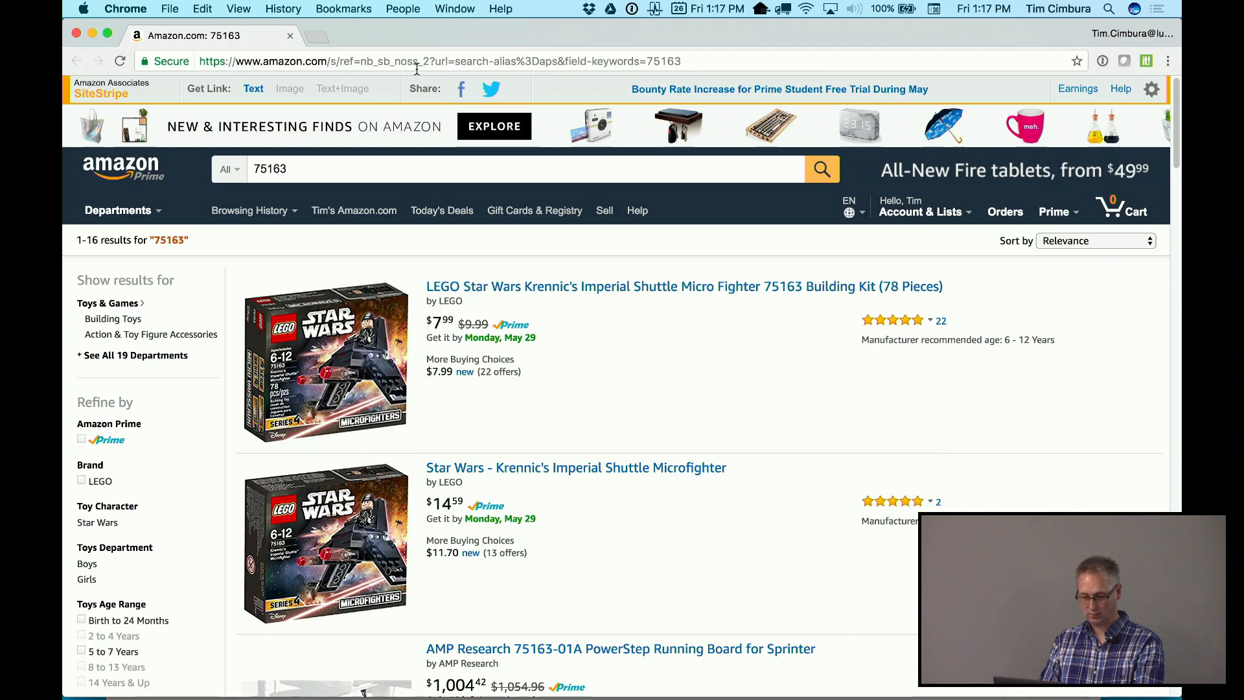
pyautogui.click(334, 317)
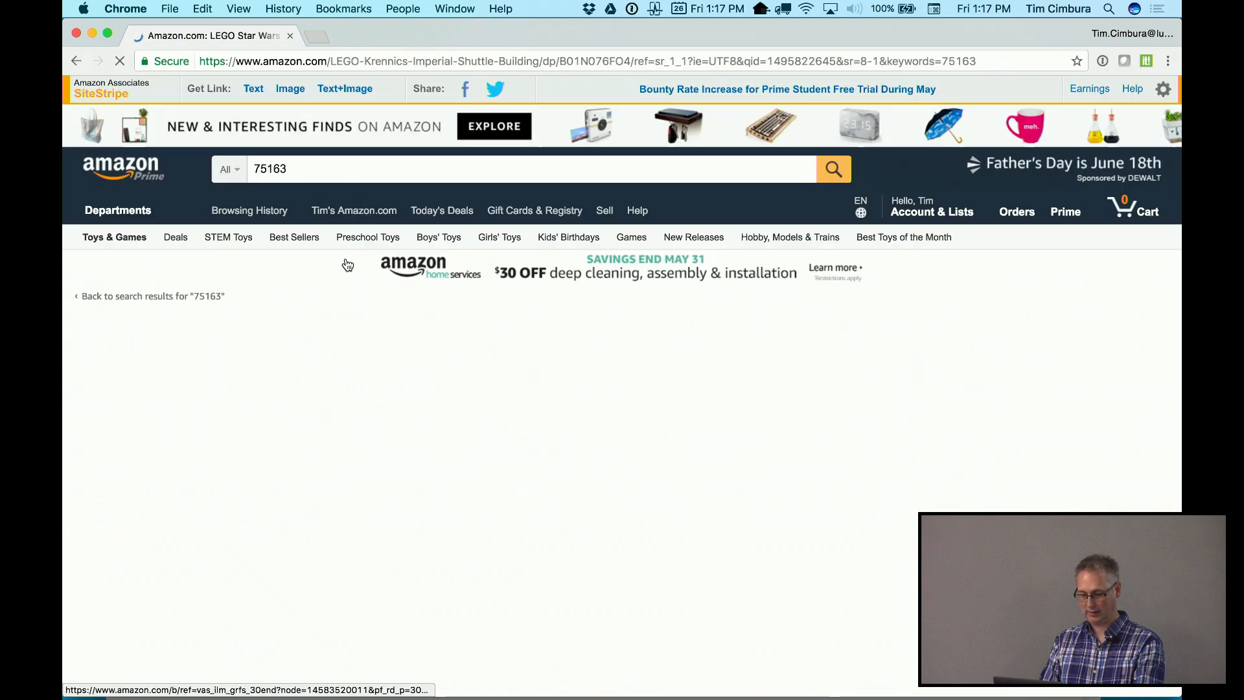
pyautogui.doubleClick(575, 60)
pyautogui.press('super+c')
pyautogui.press('super+Tab')
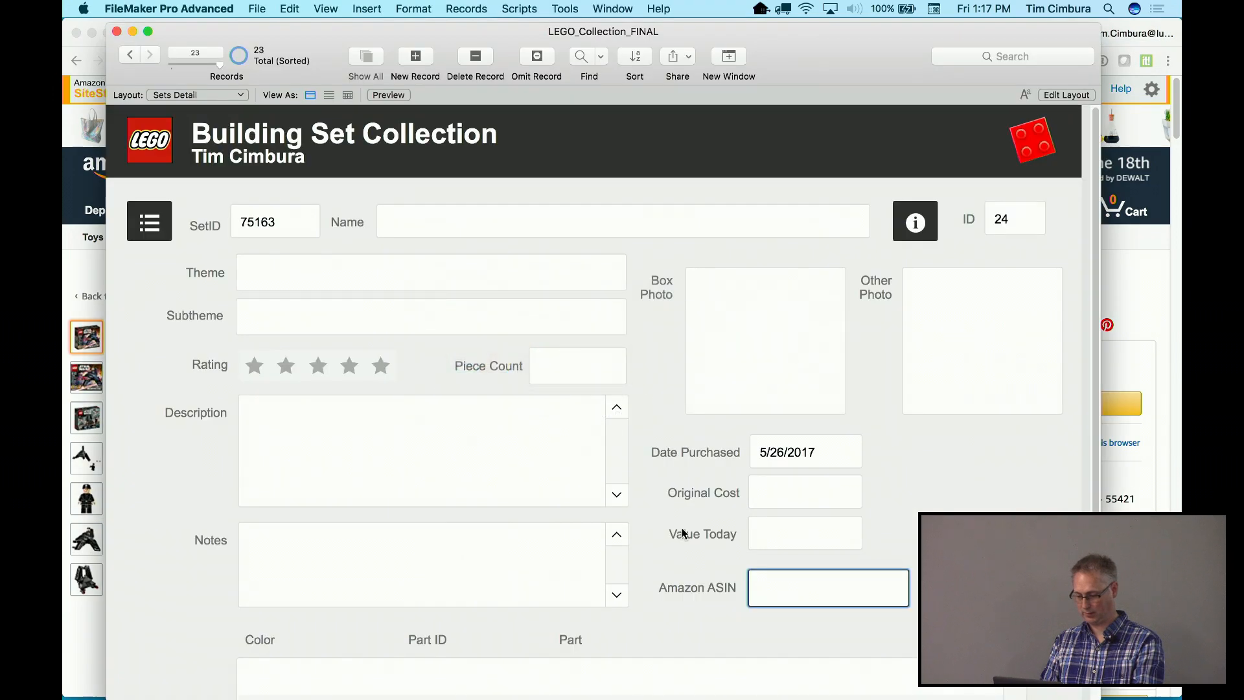
# Paste ASIN B01N076FO4, load the box image into Other Photo, return to record 1, and close
pyautogui.press('super+v')
pyautogui.click(663, 529)
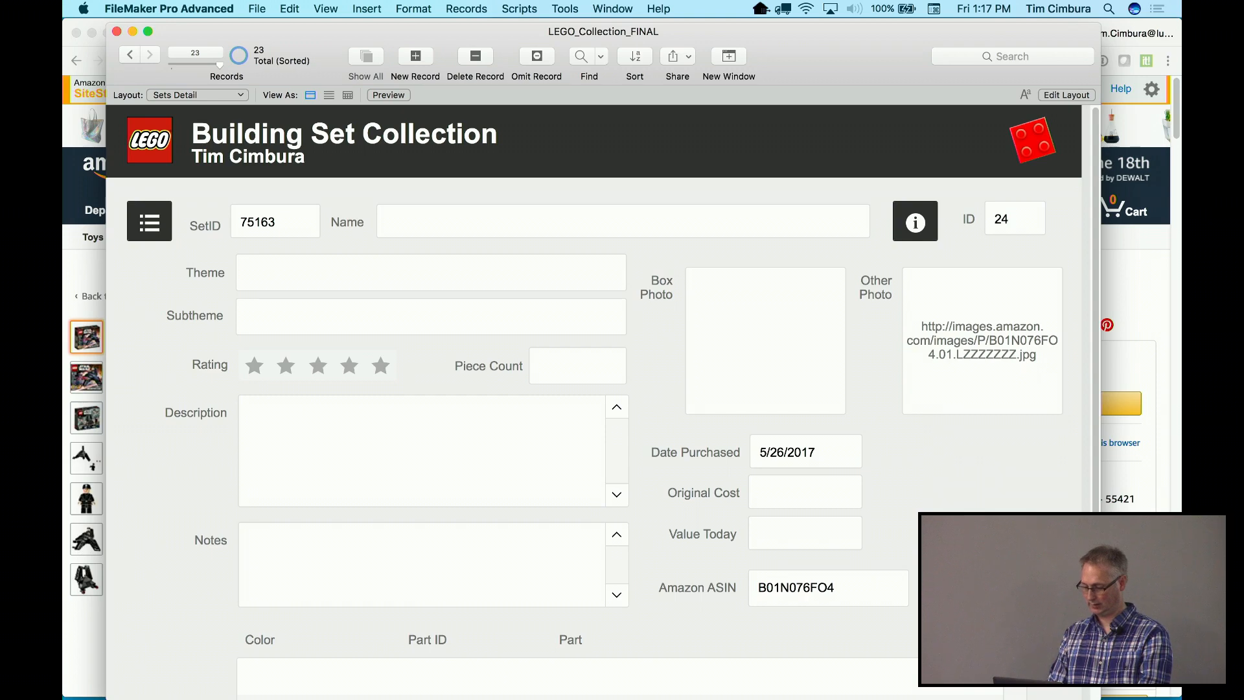
pyautogui.click(975, 333)
pyautogui.click(881, 397)
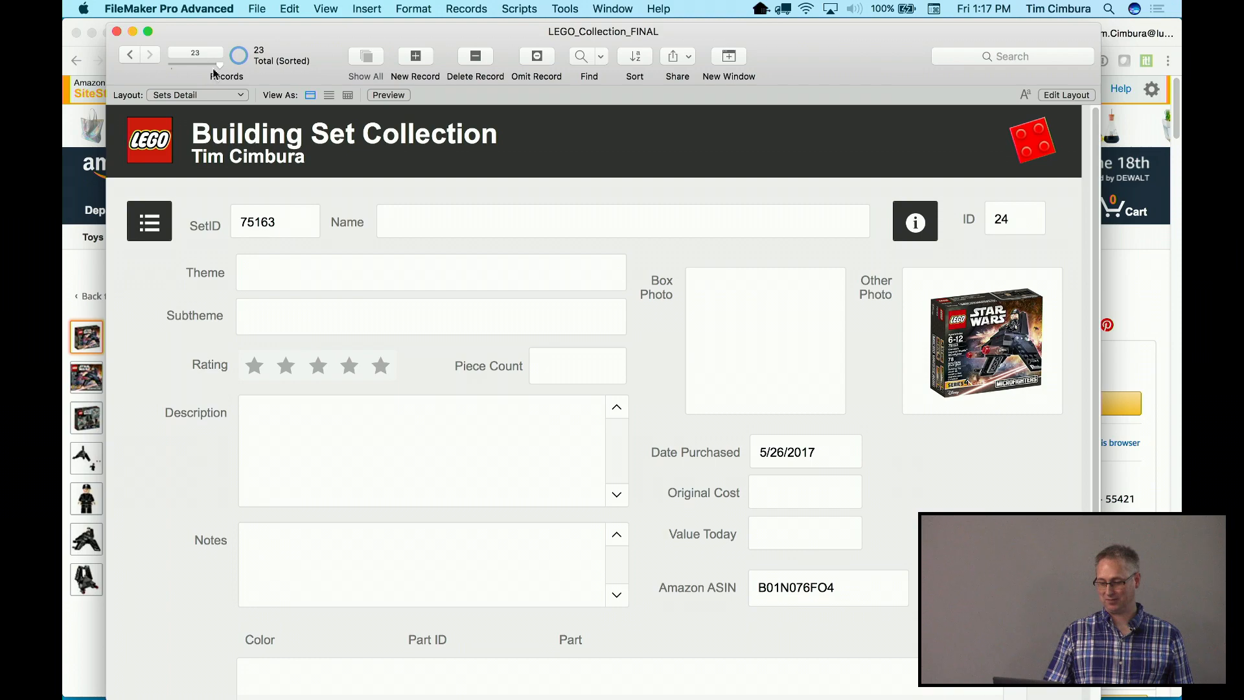
pyautogui.moveTo(217, 65); pyautogui.dragTo(170, 64)
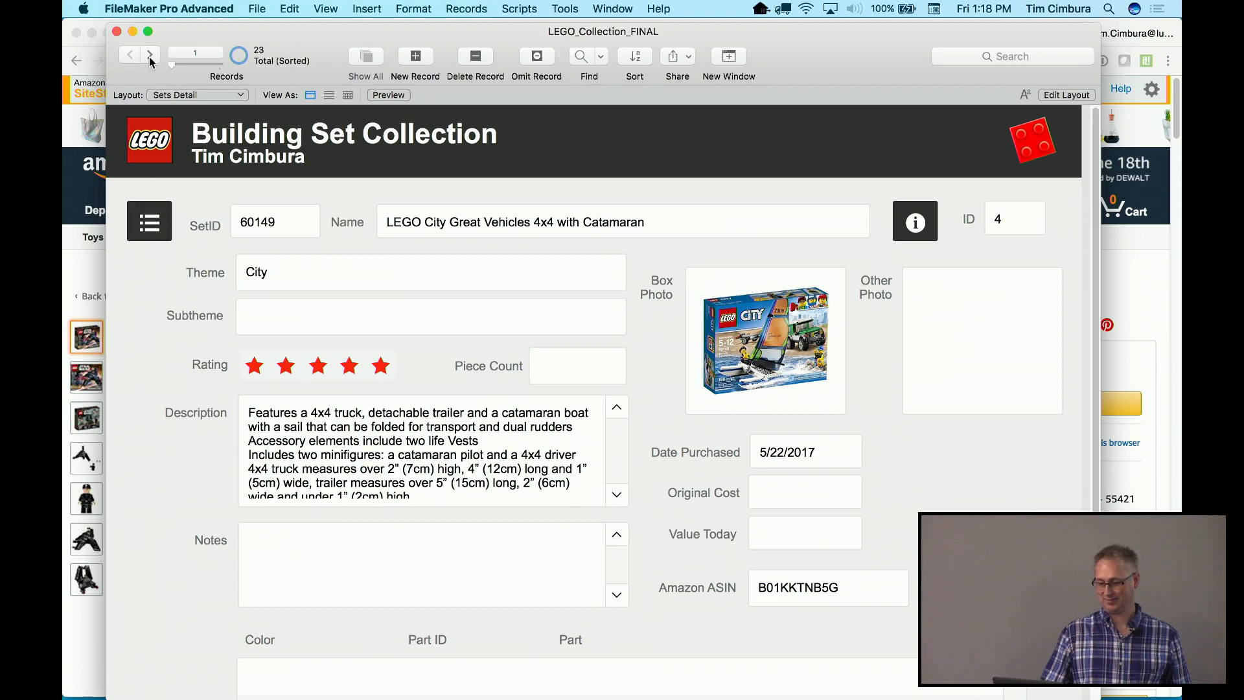
pyautogui.click(120, 34)
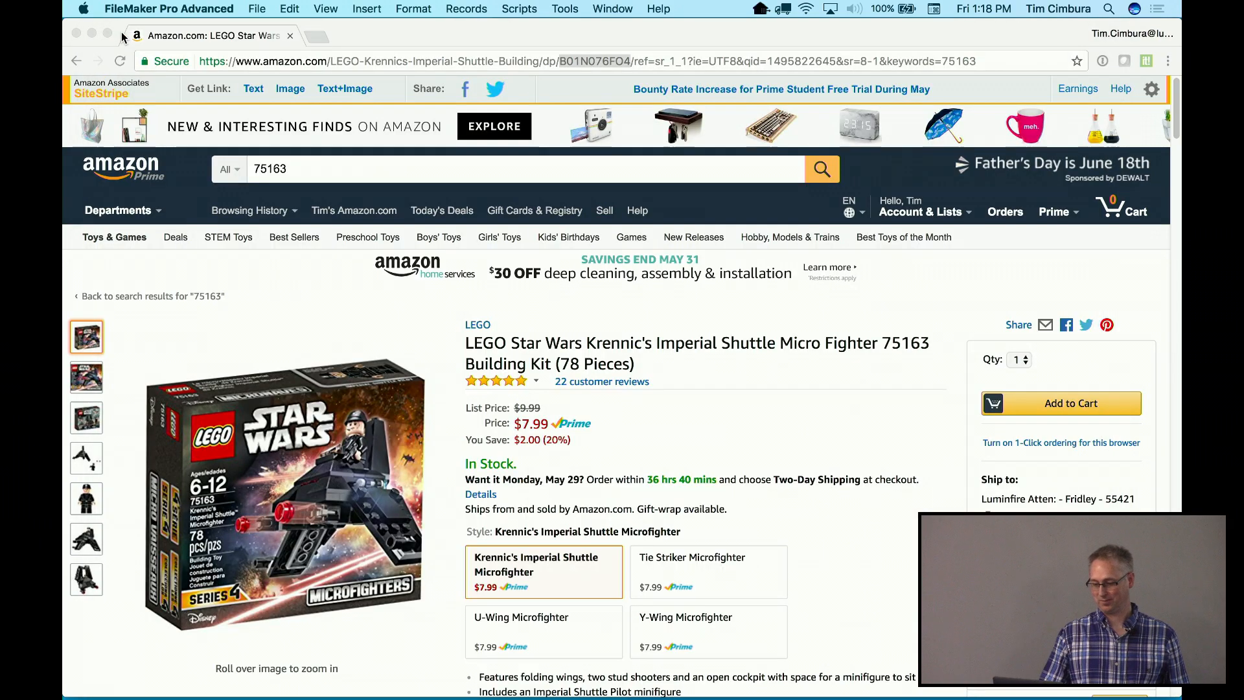
# Close both Amazon Chrome windows, move the Finder window aside, and reveal the desktop
pyautogui.click(77, 34)
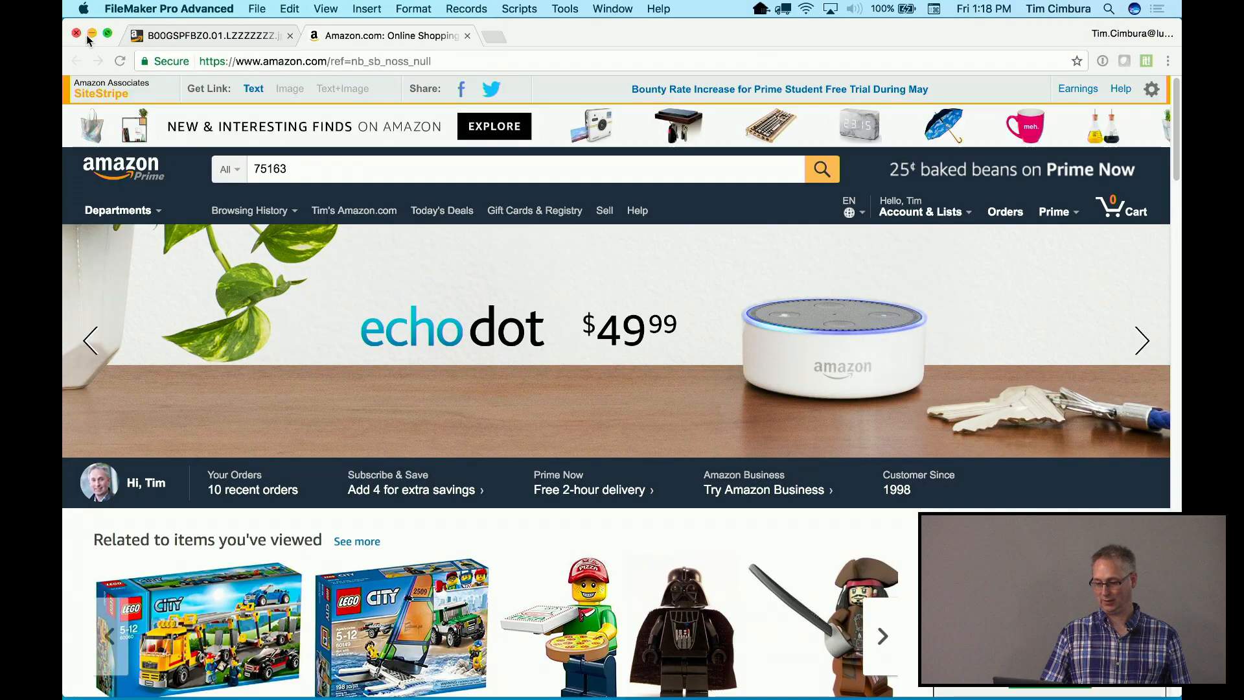
pyautogui.click(91, 34)
pyautogui.click(371, 112)
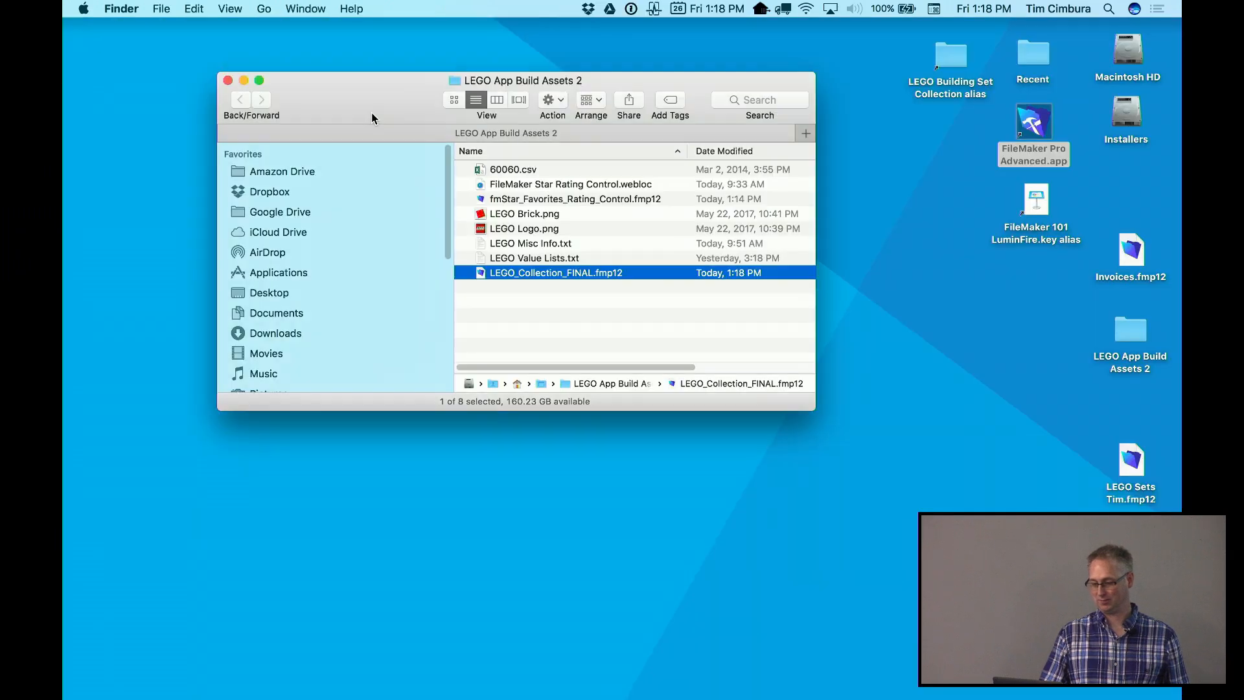
pyautogui.moveTo(371, 114); pyautogui.dragTo(312, 91)
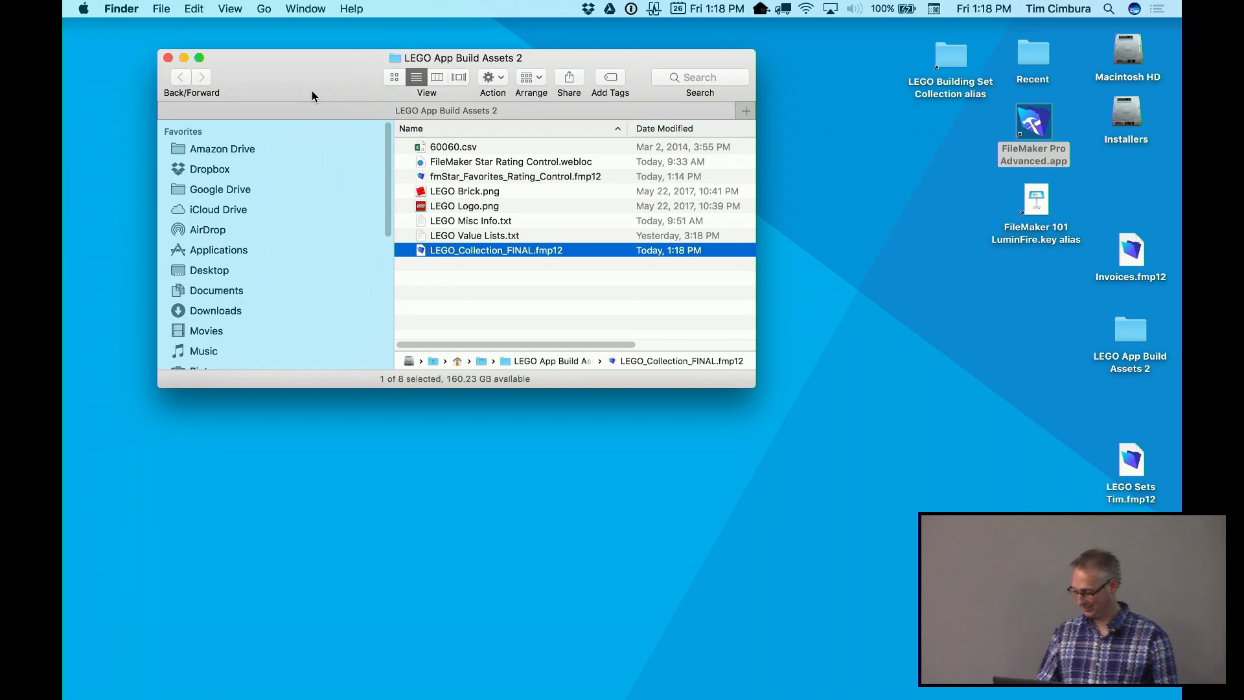
pyautogui.moveTo(1180, 699)
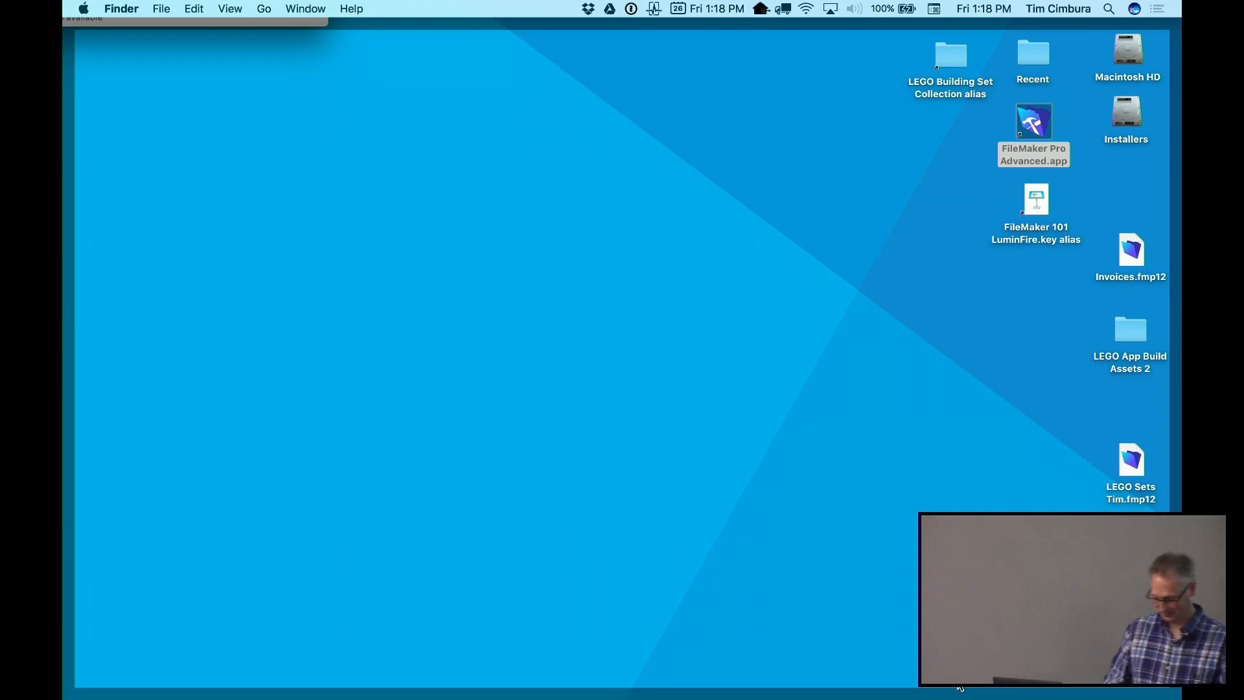